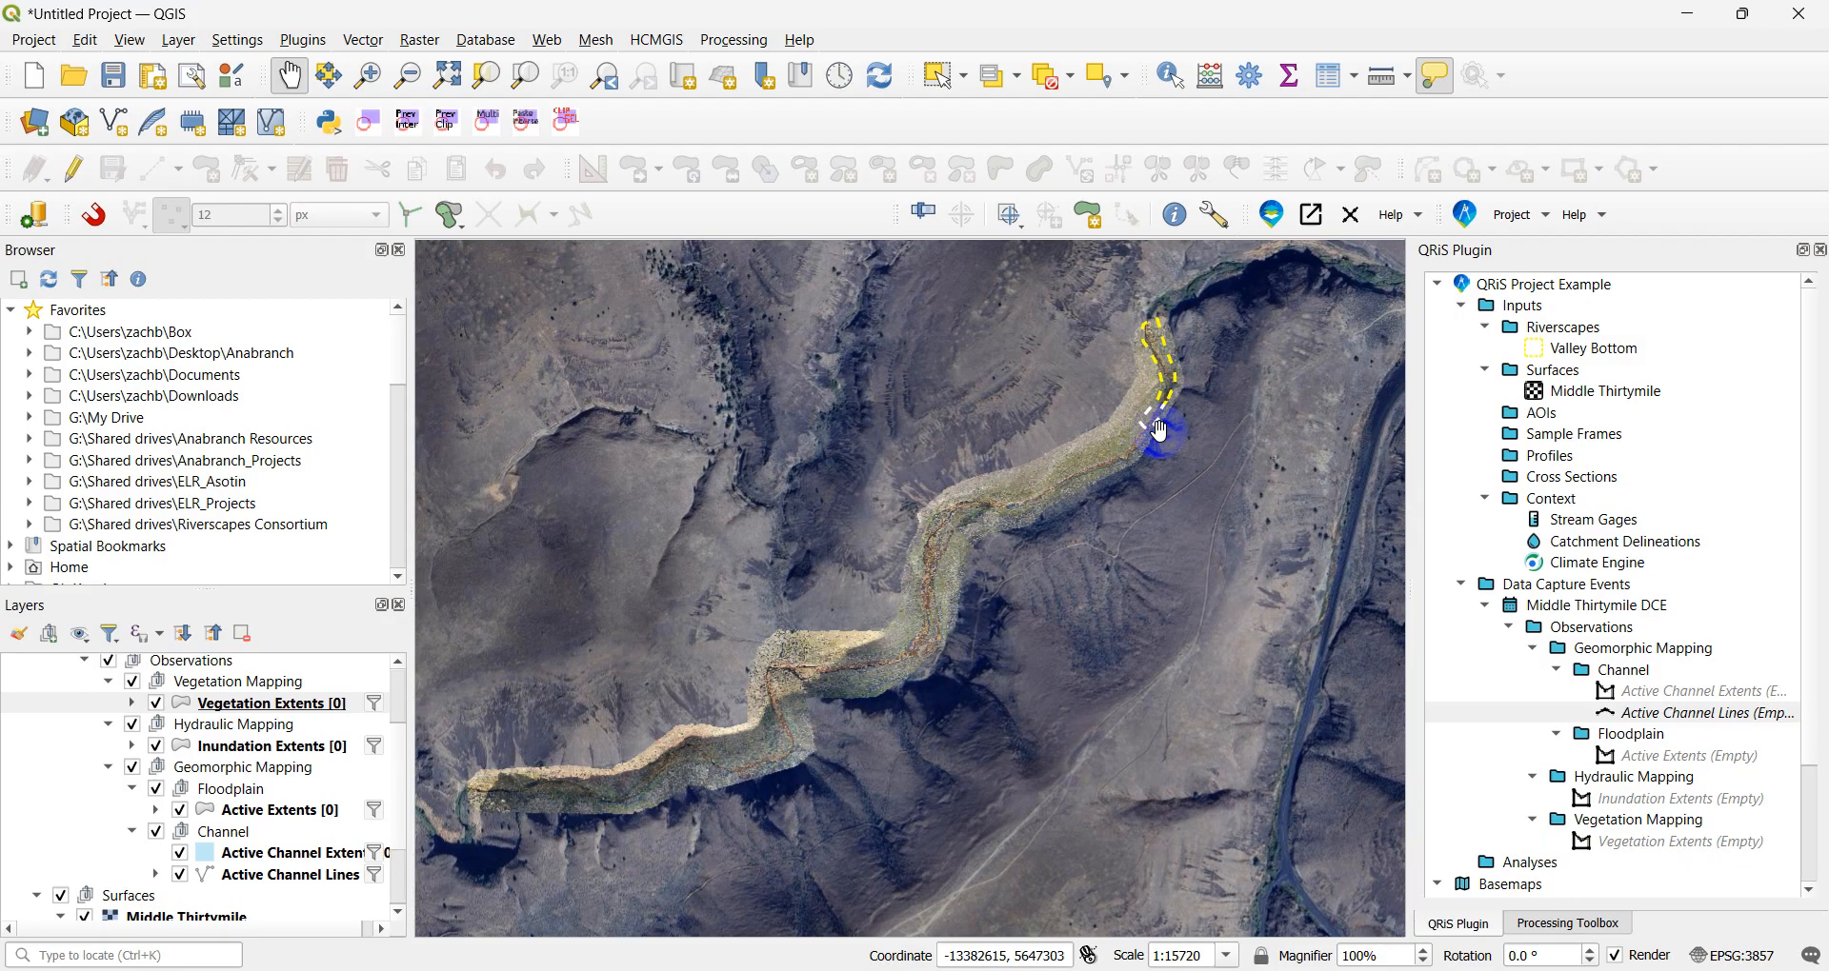
- Put the Active Channel Lines layer into edit mode and start adding a line feature at the valley bottom's north end
scroll(1185, 330, "up", 3)
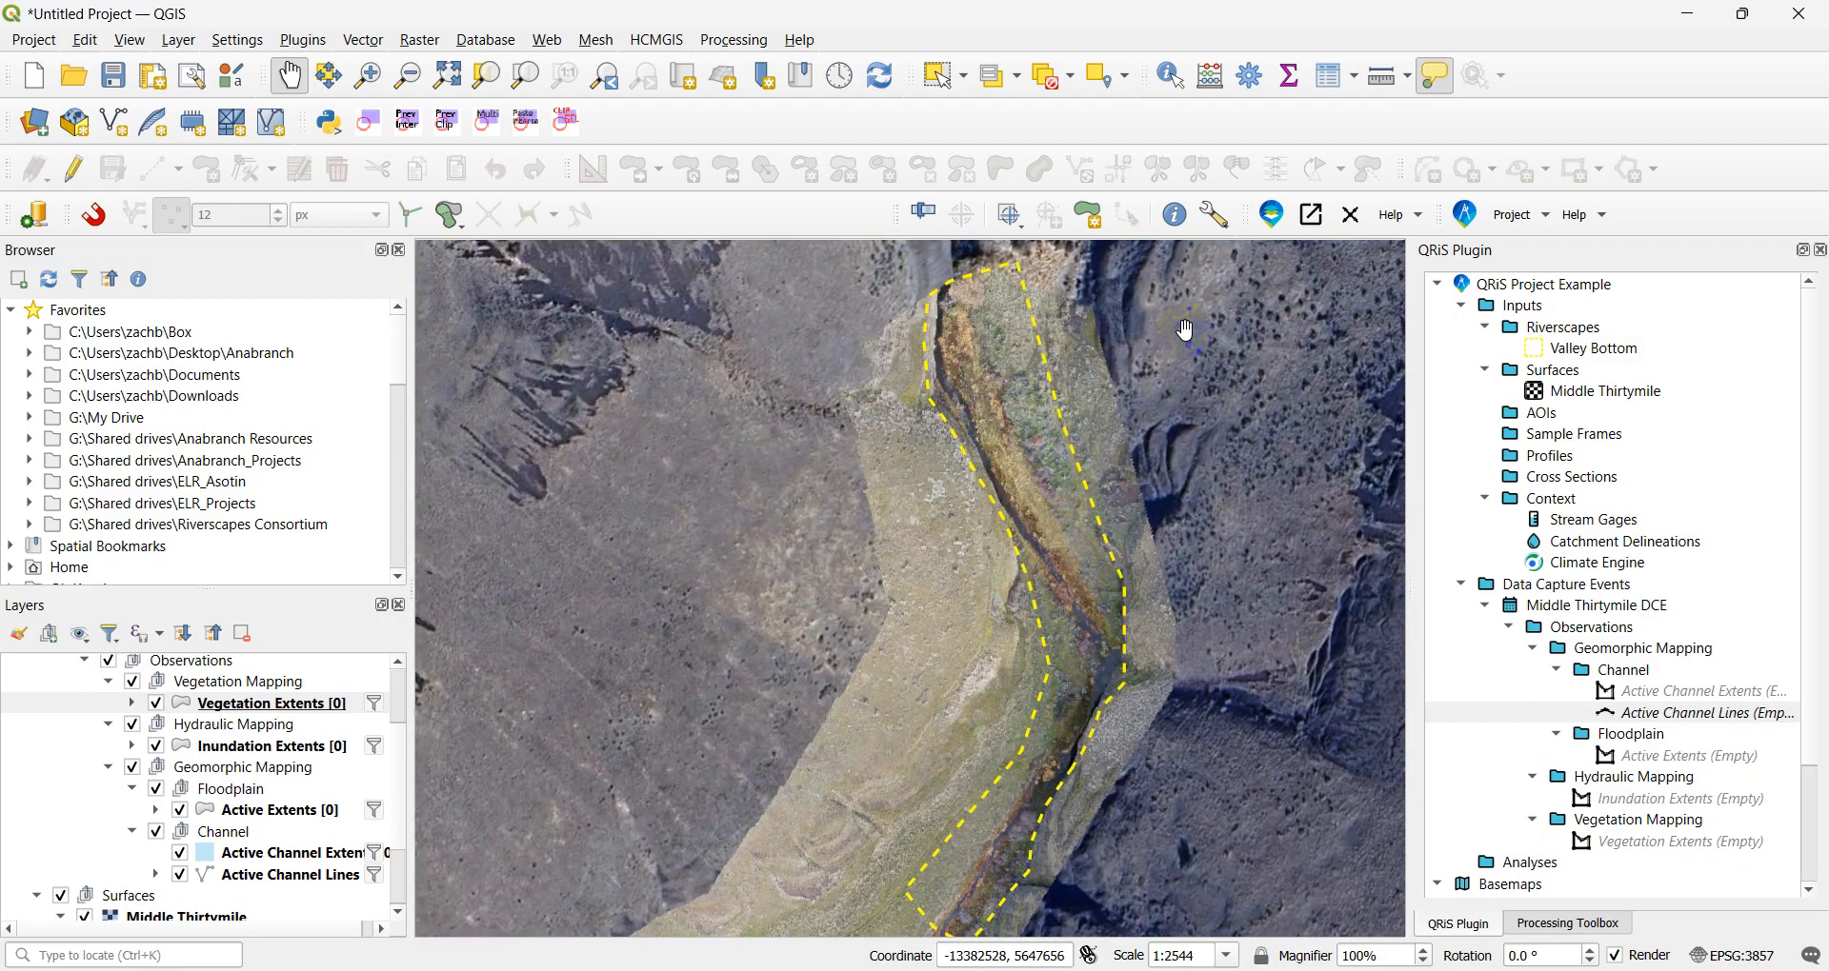
left_click_drag(1041, 546, 993, 523)
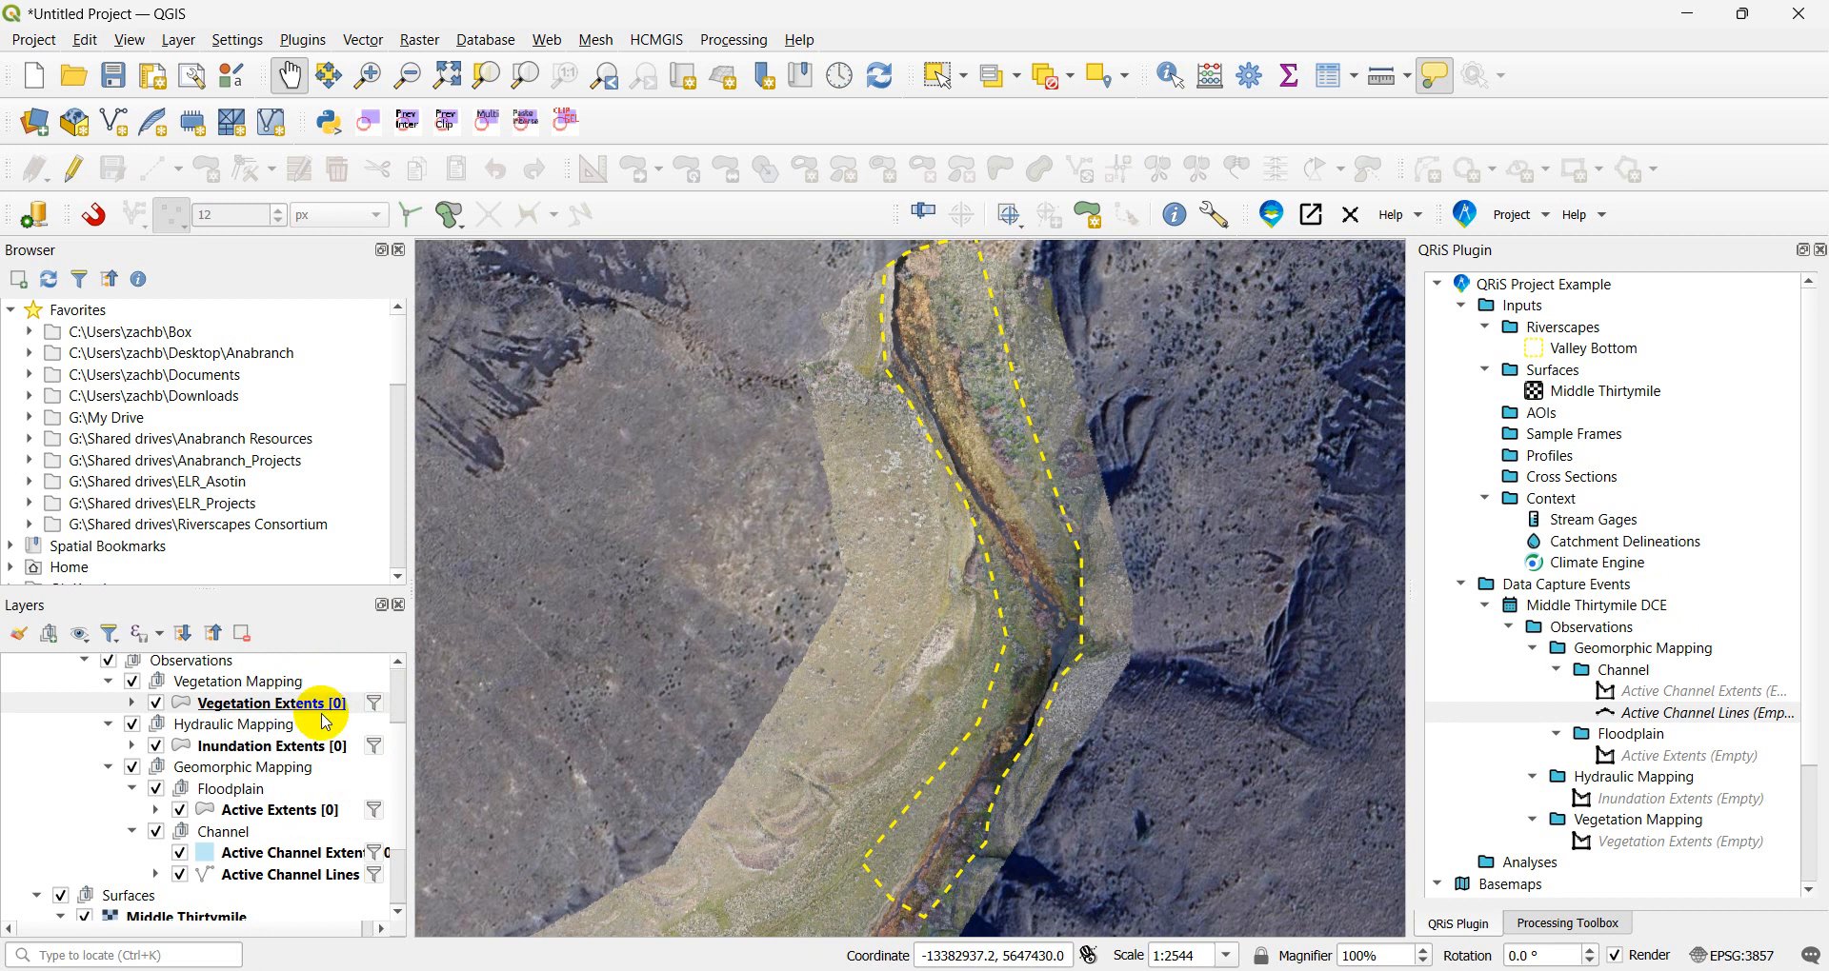
left_click(323, 878)
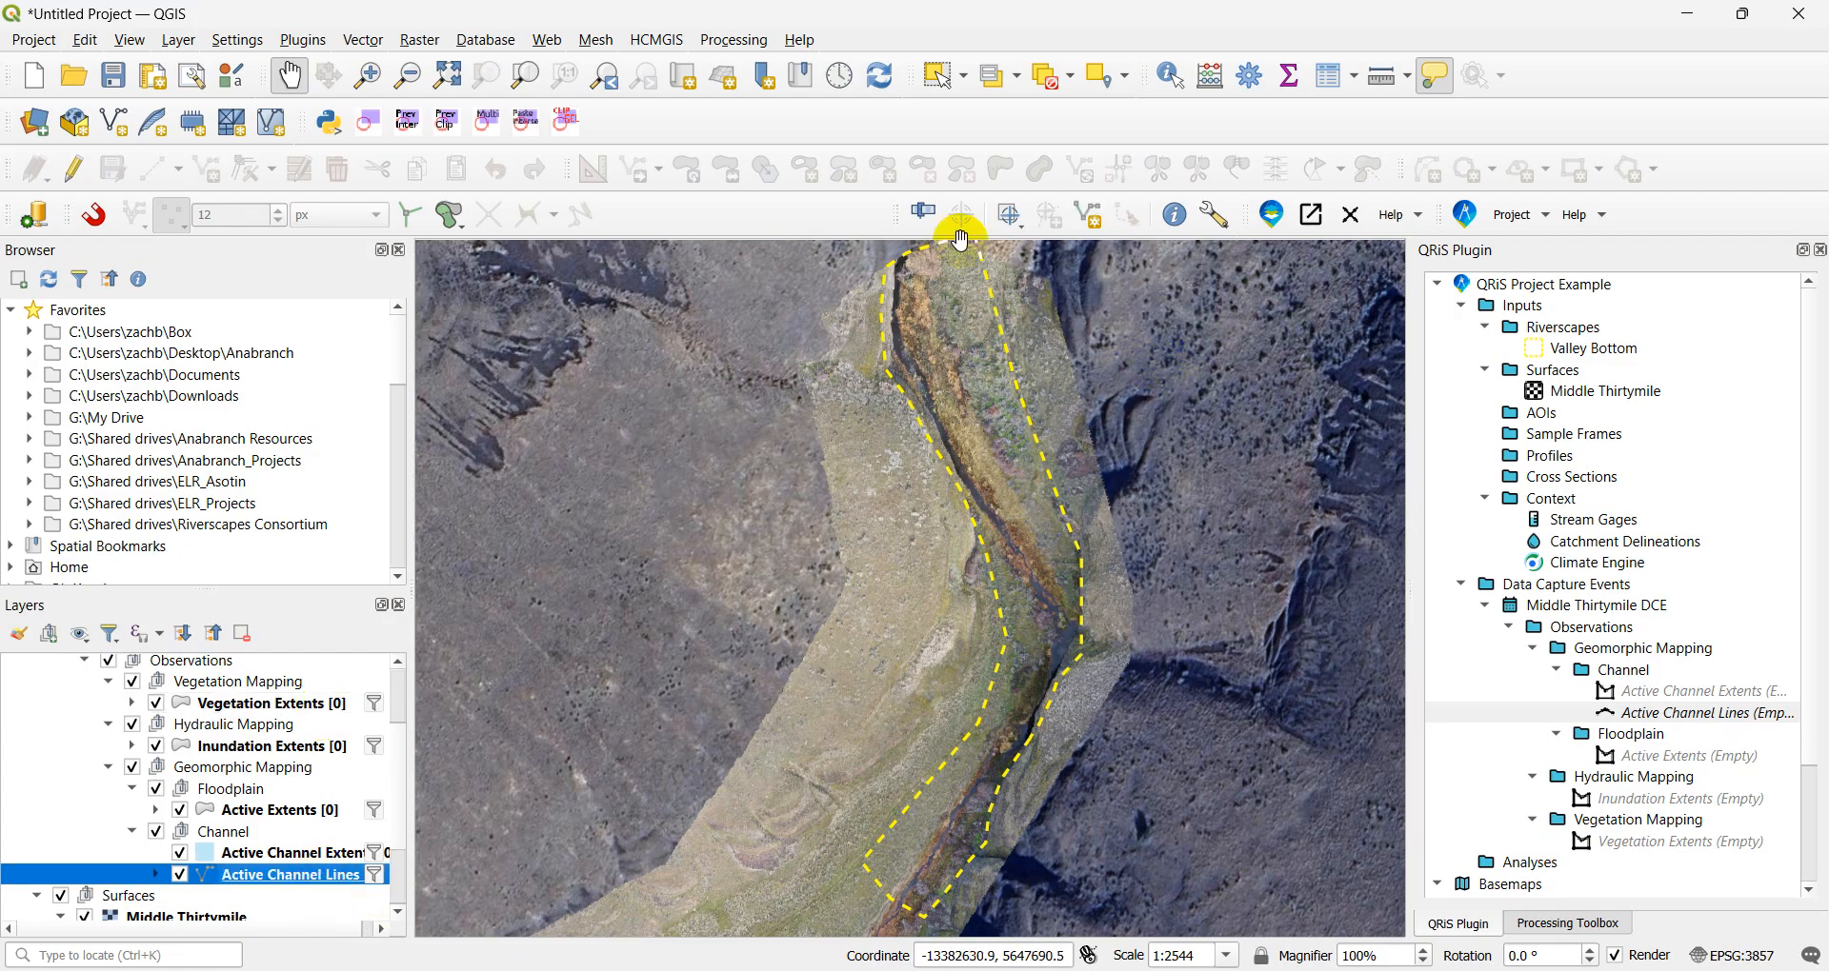
left_click_drag(919, 278, 917, 394)
scroll(919, 394, "up", 4)
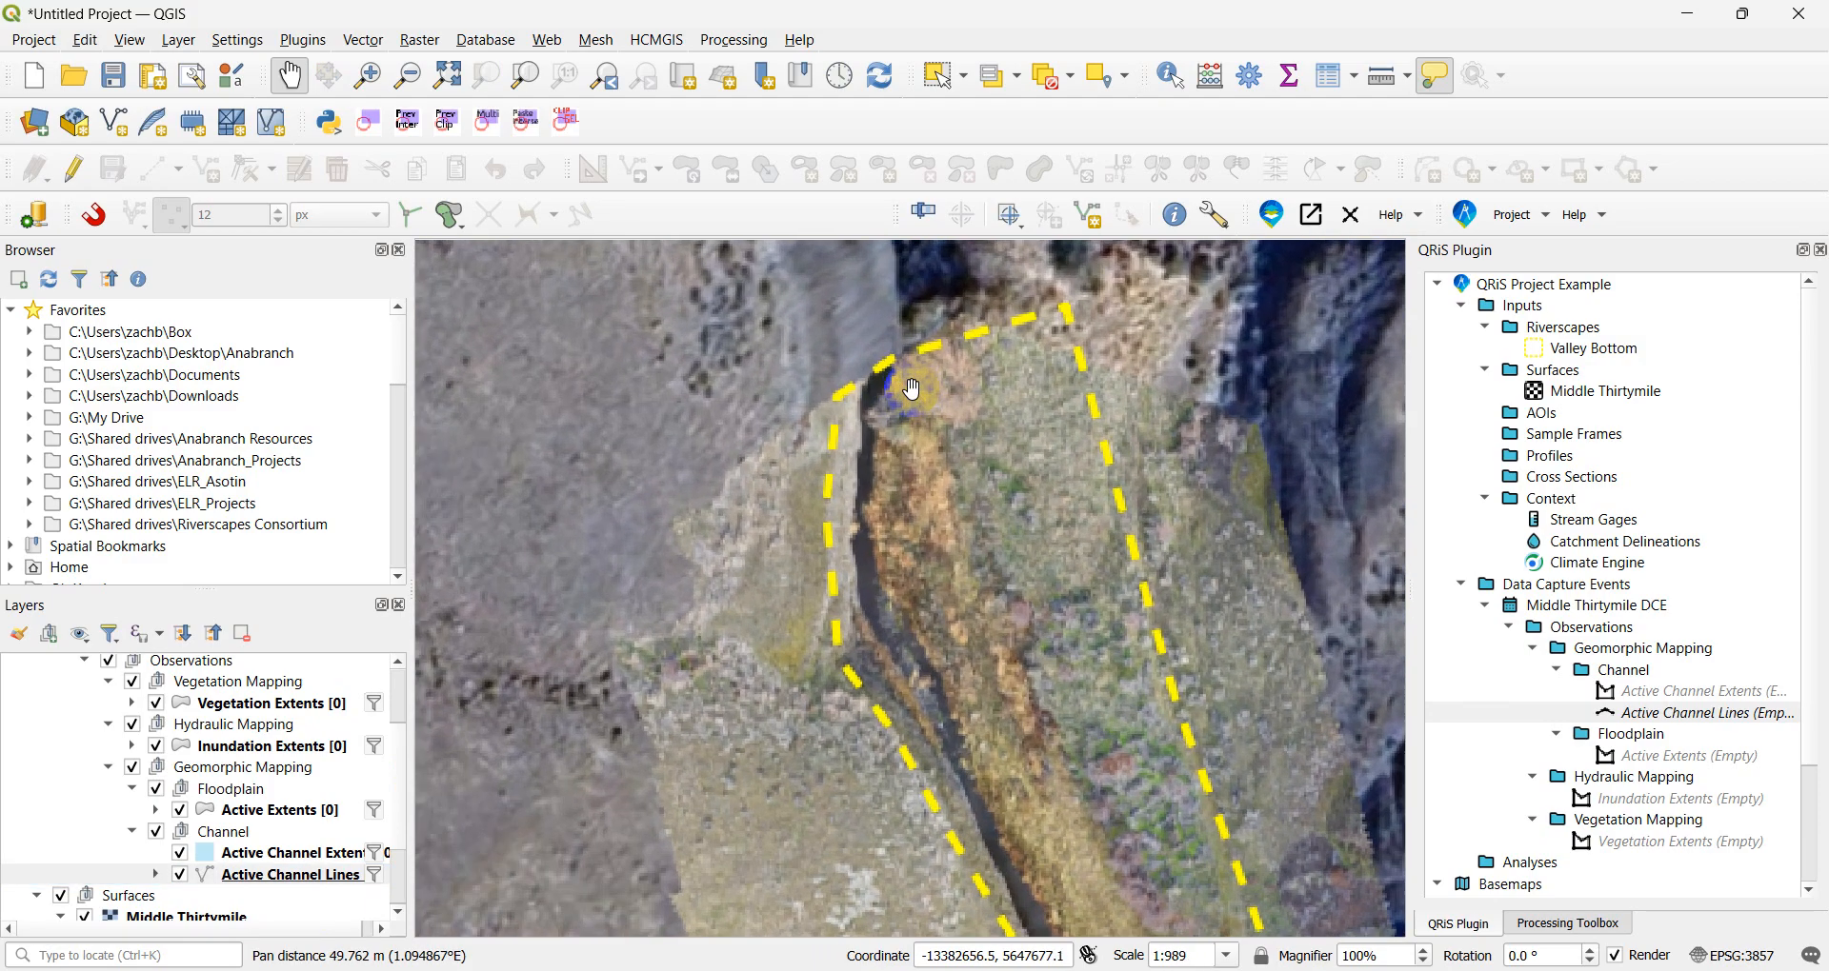
left_click(73, 168)
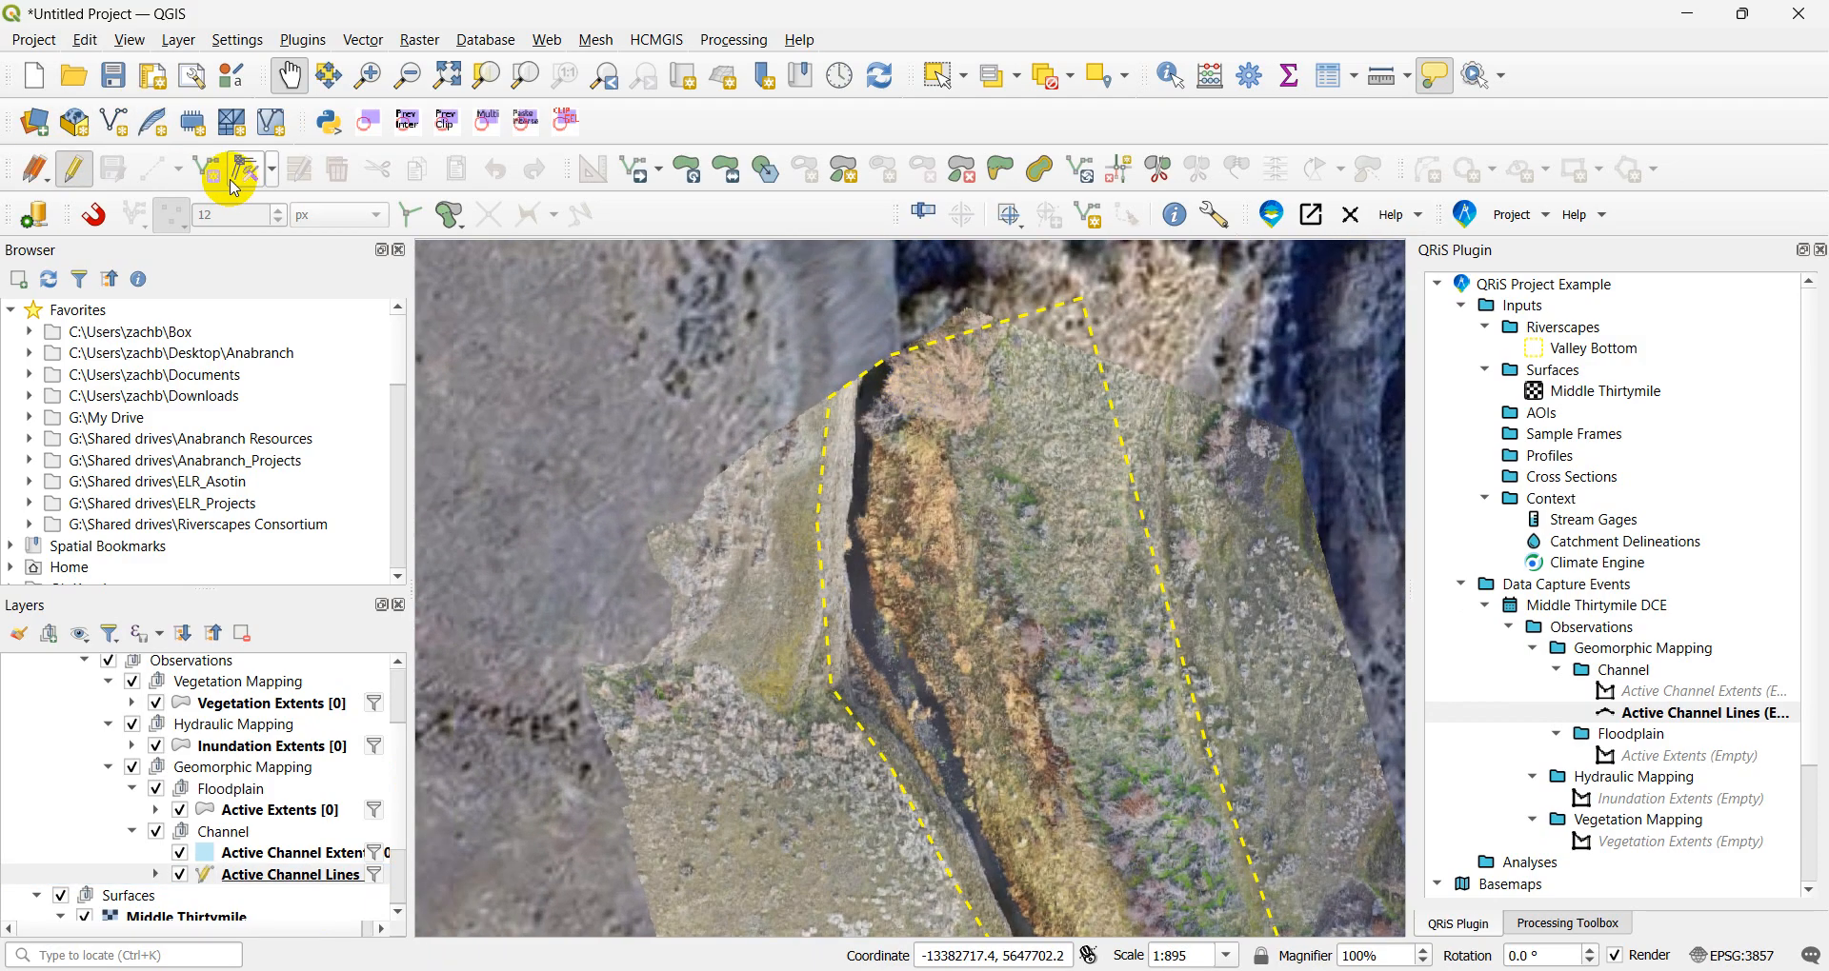
left_click(152, 168)
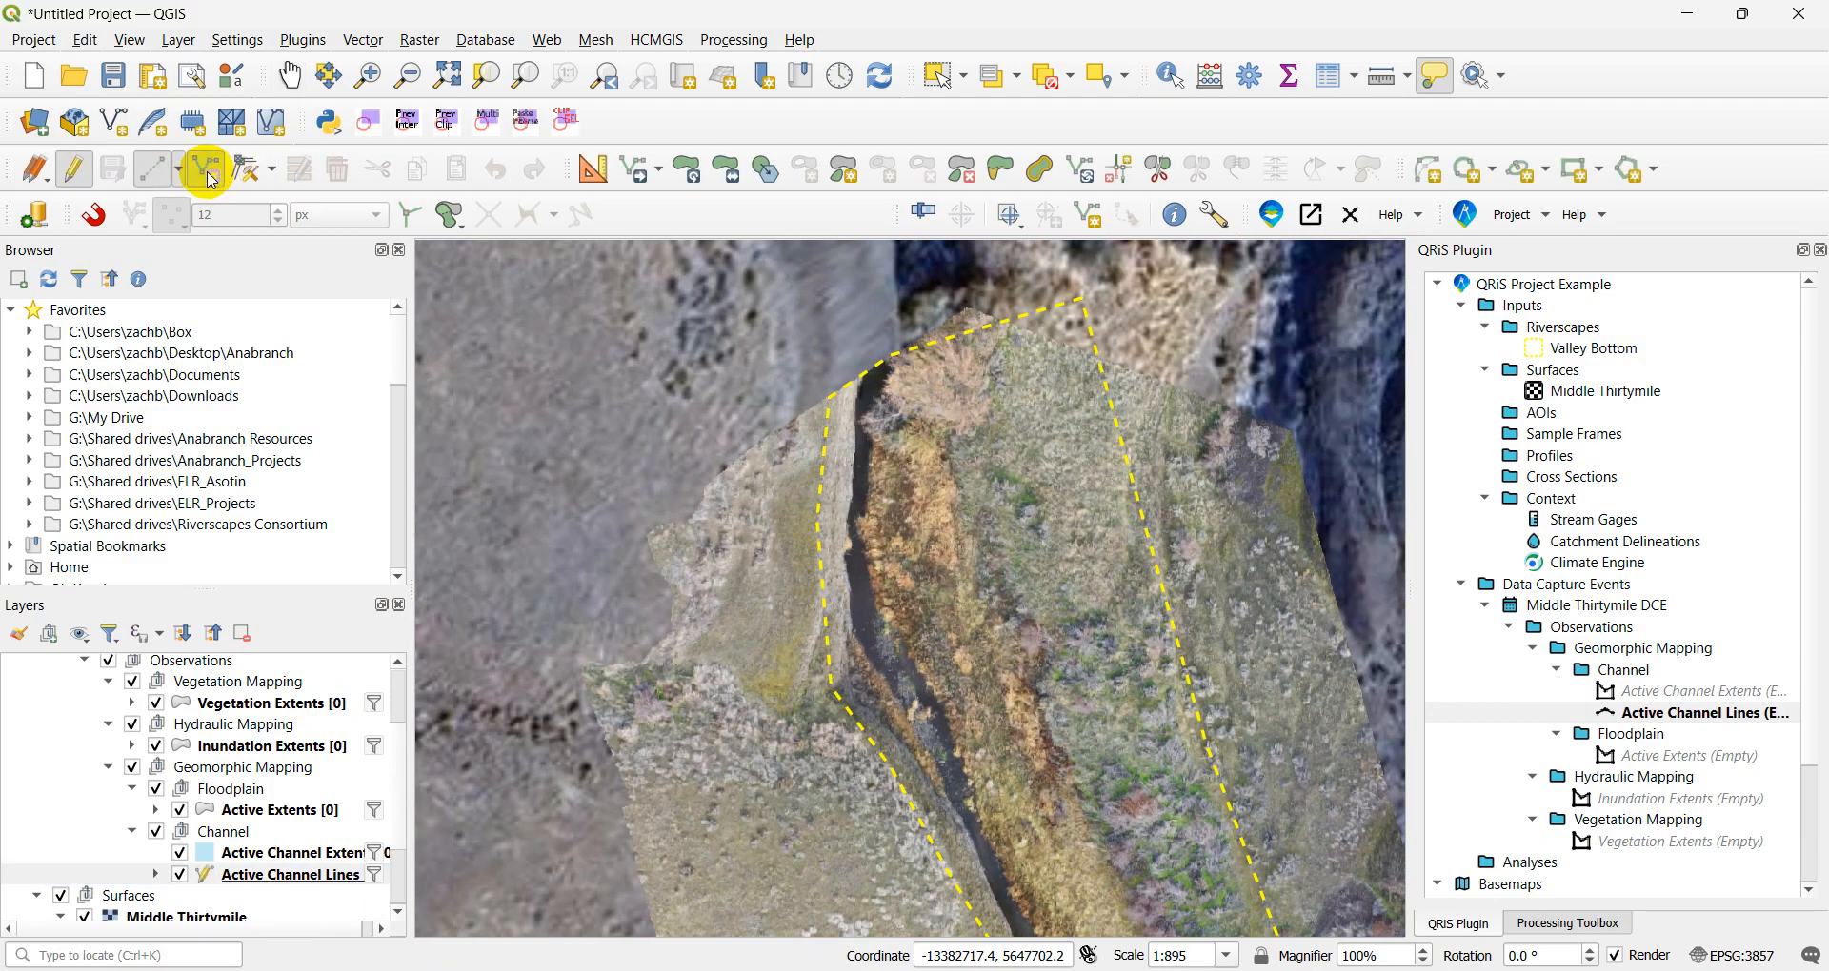
- Trace the main channel centerline southward from the northern edge of the valley bottom along the dark water course
left_click(878, 368)
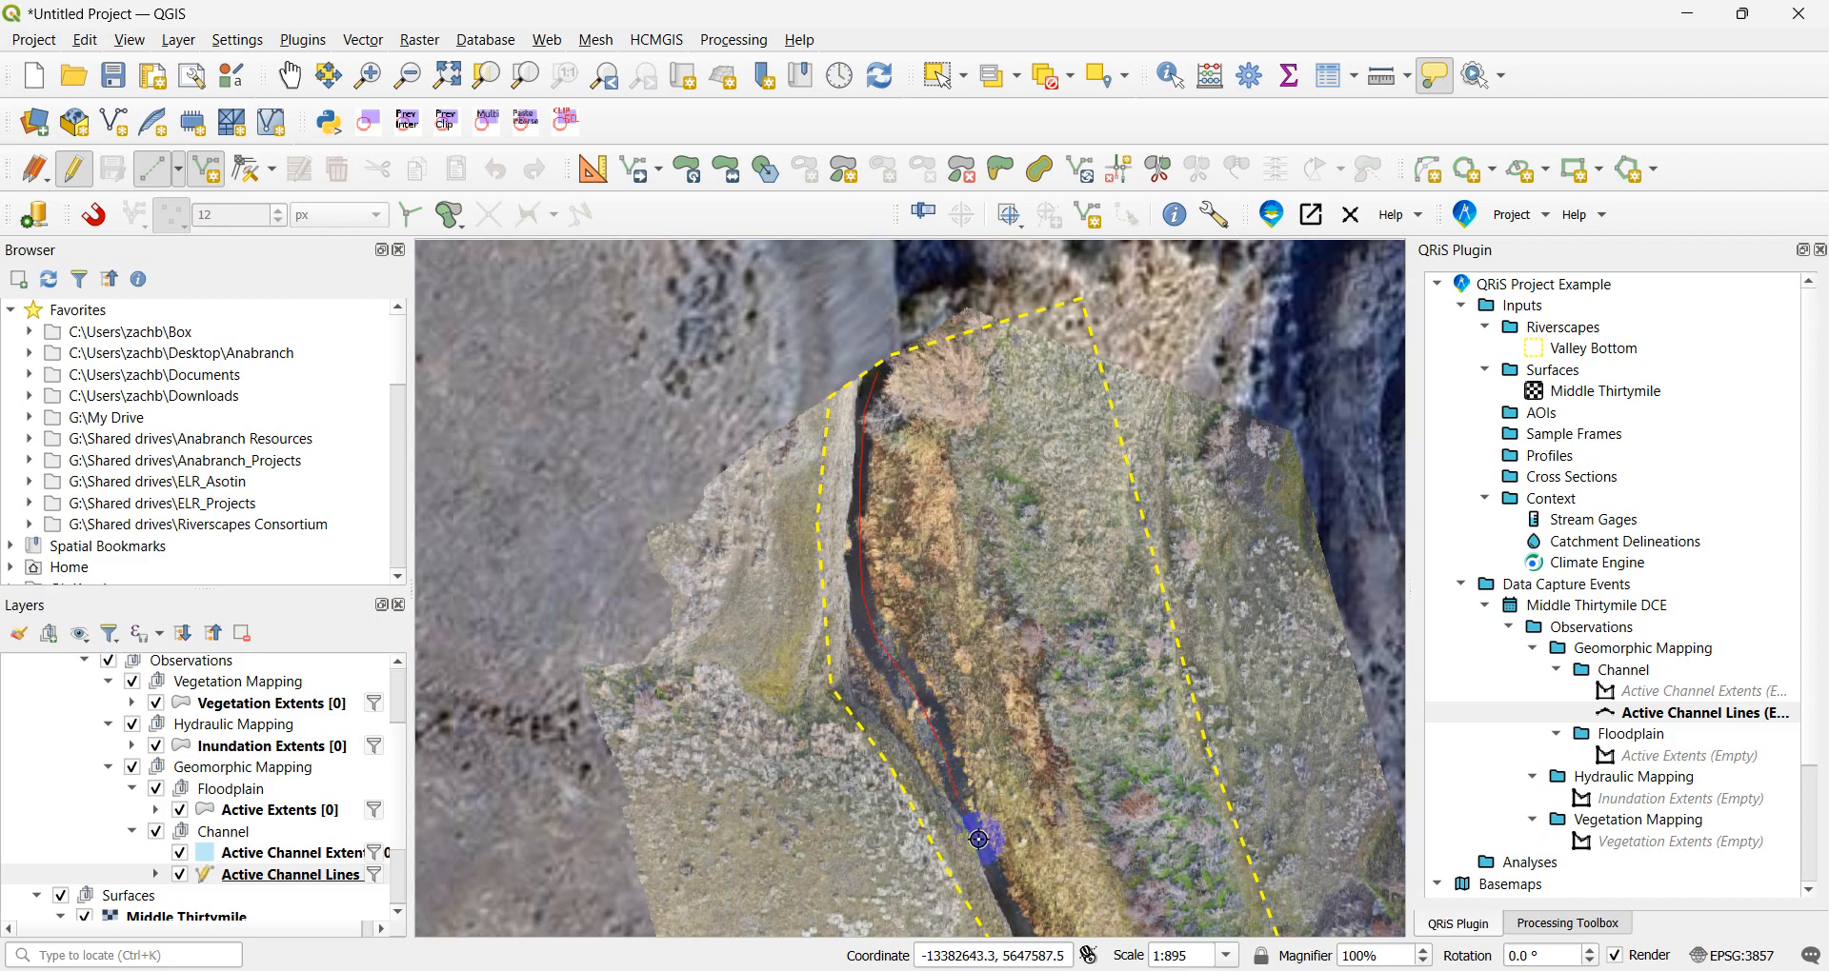
key("Down")
key("Down")
key("Right")
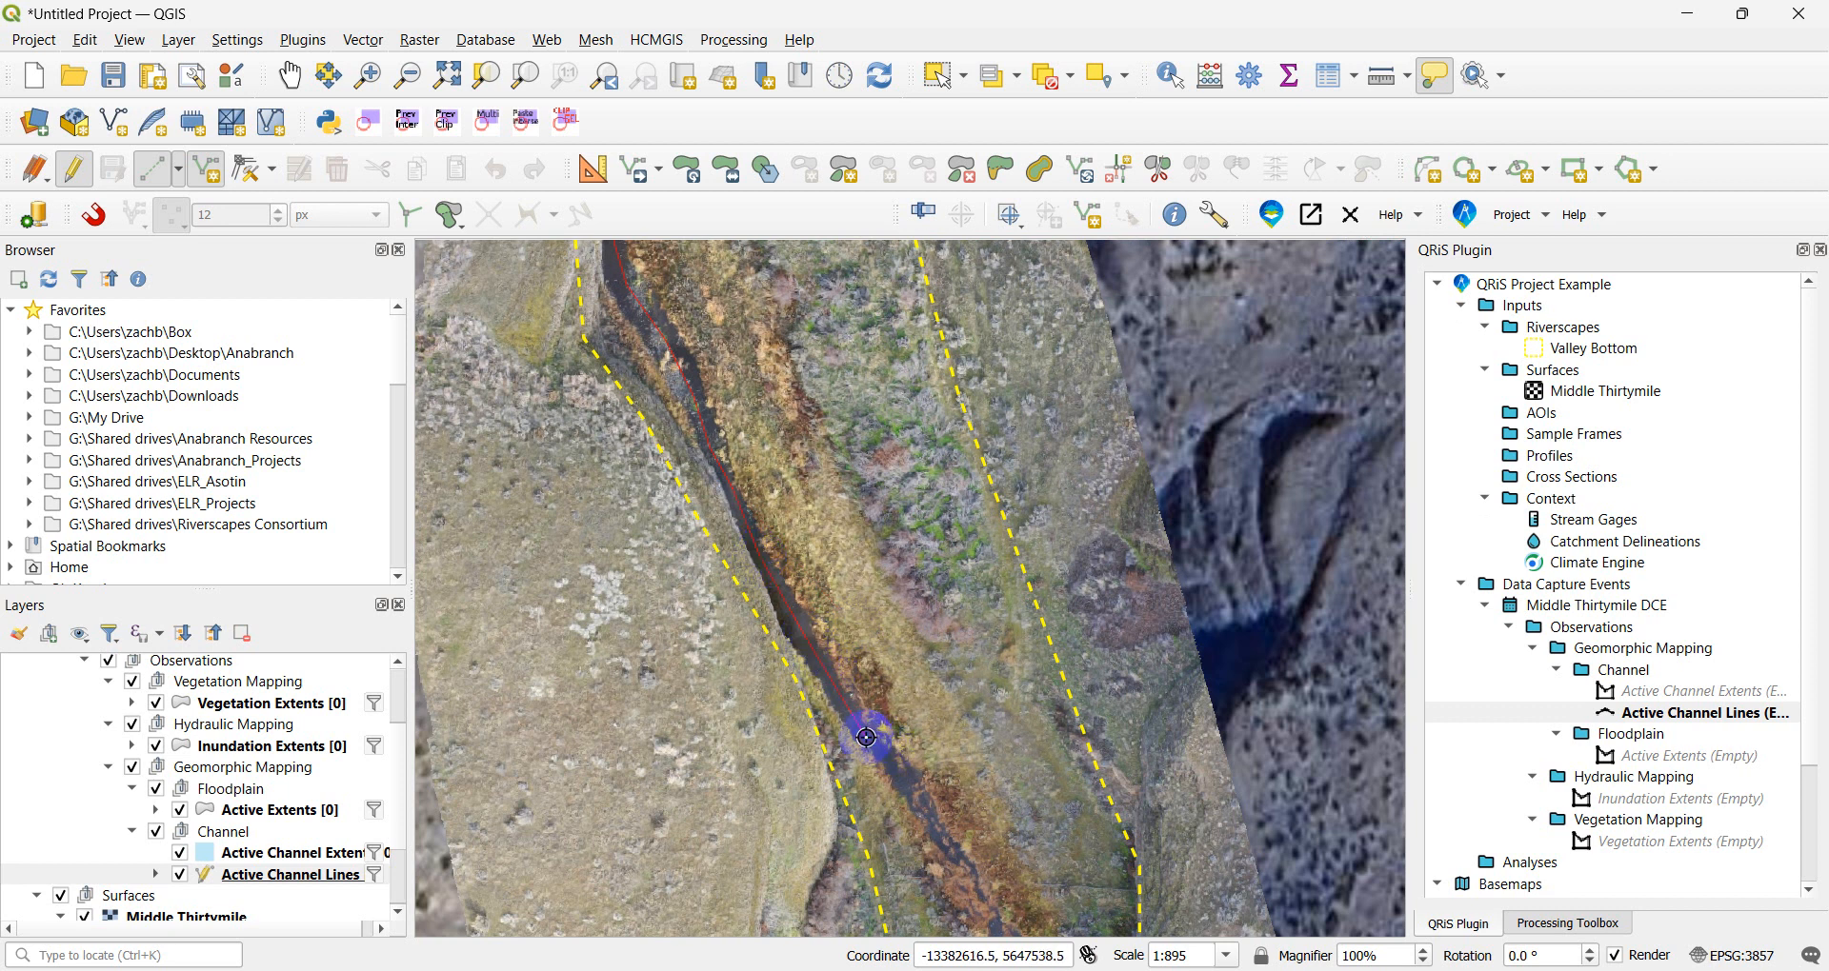
left_click(912, 791)
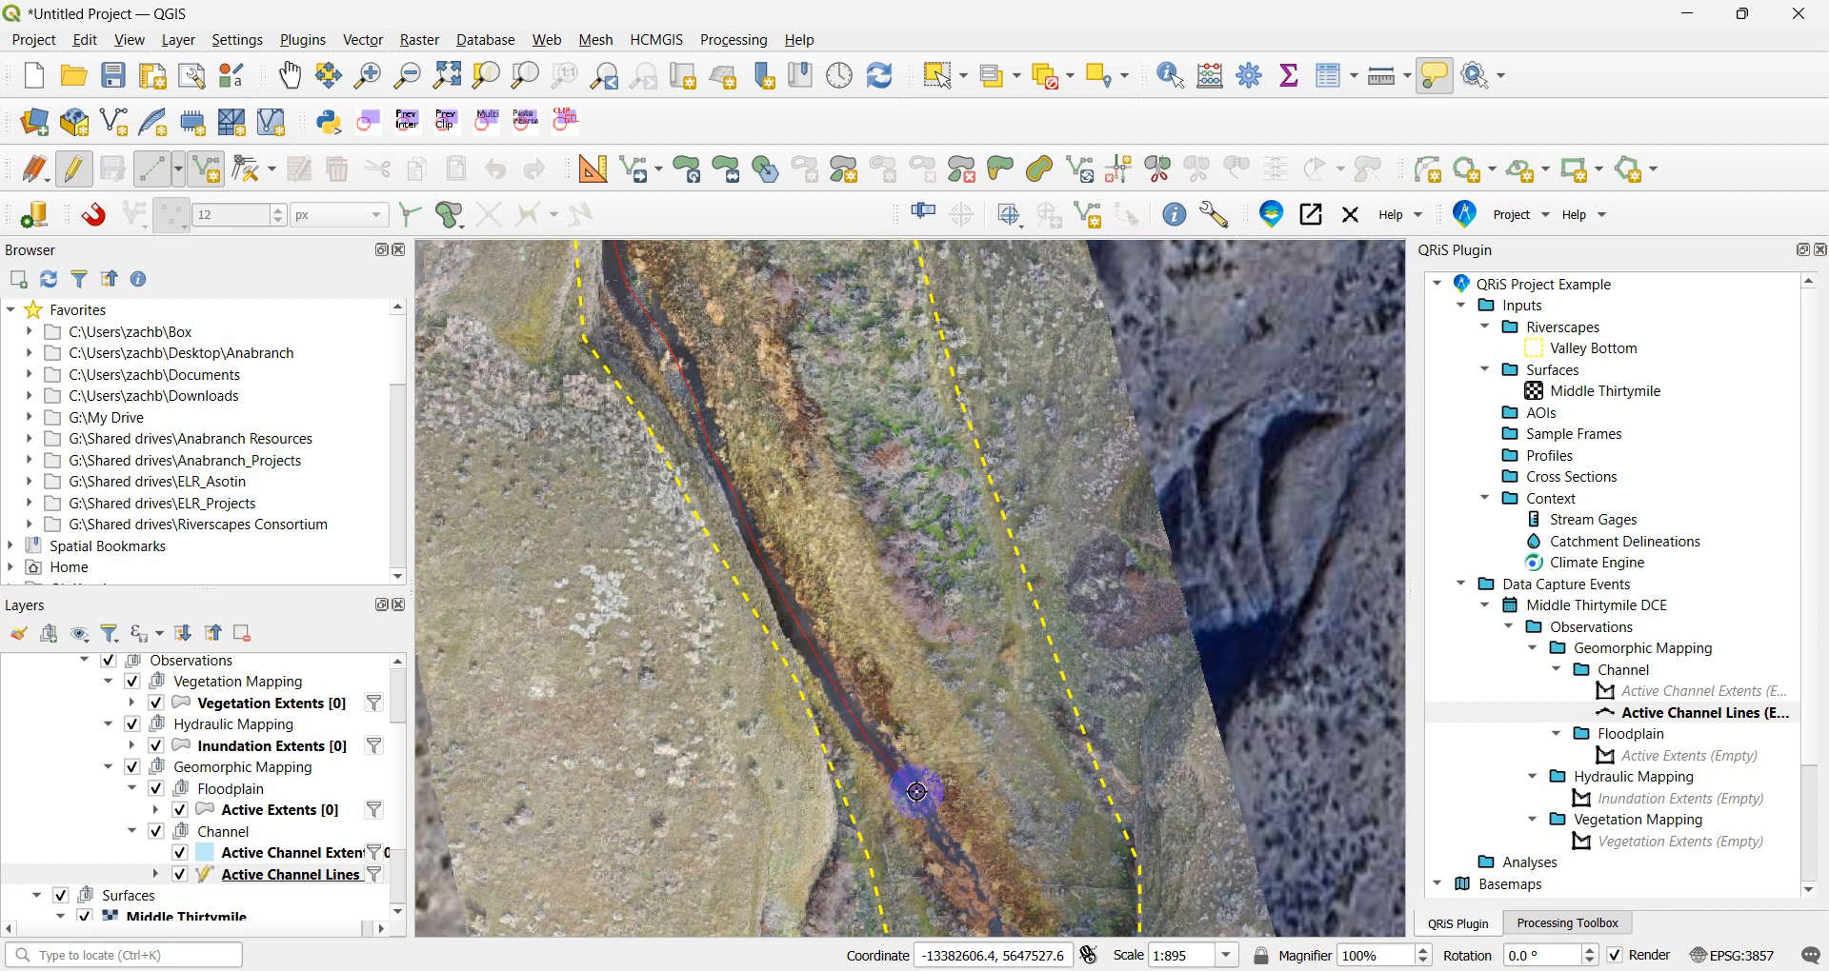
left_click(953, 848)
key("Down")
key("Down")
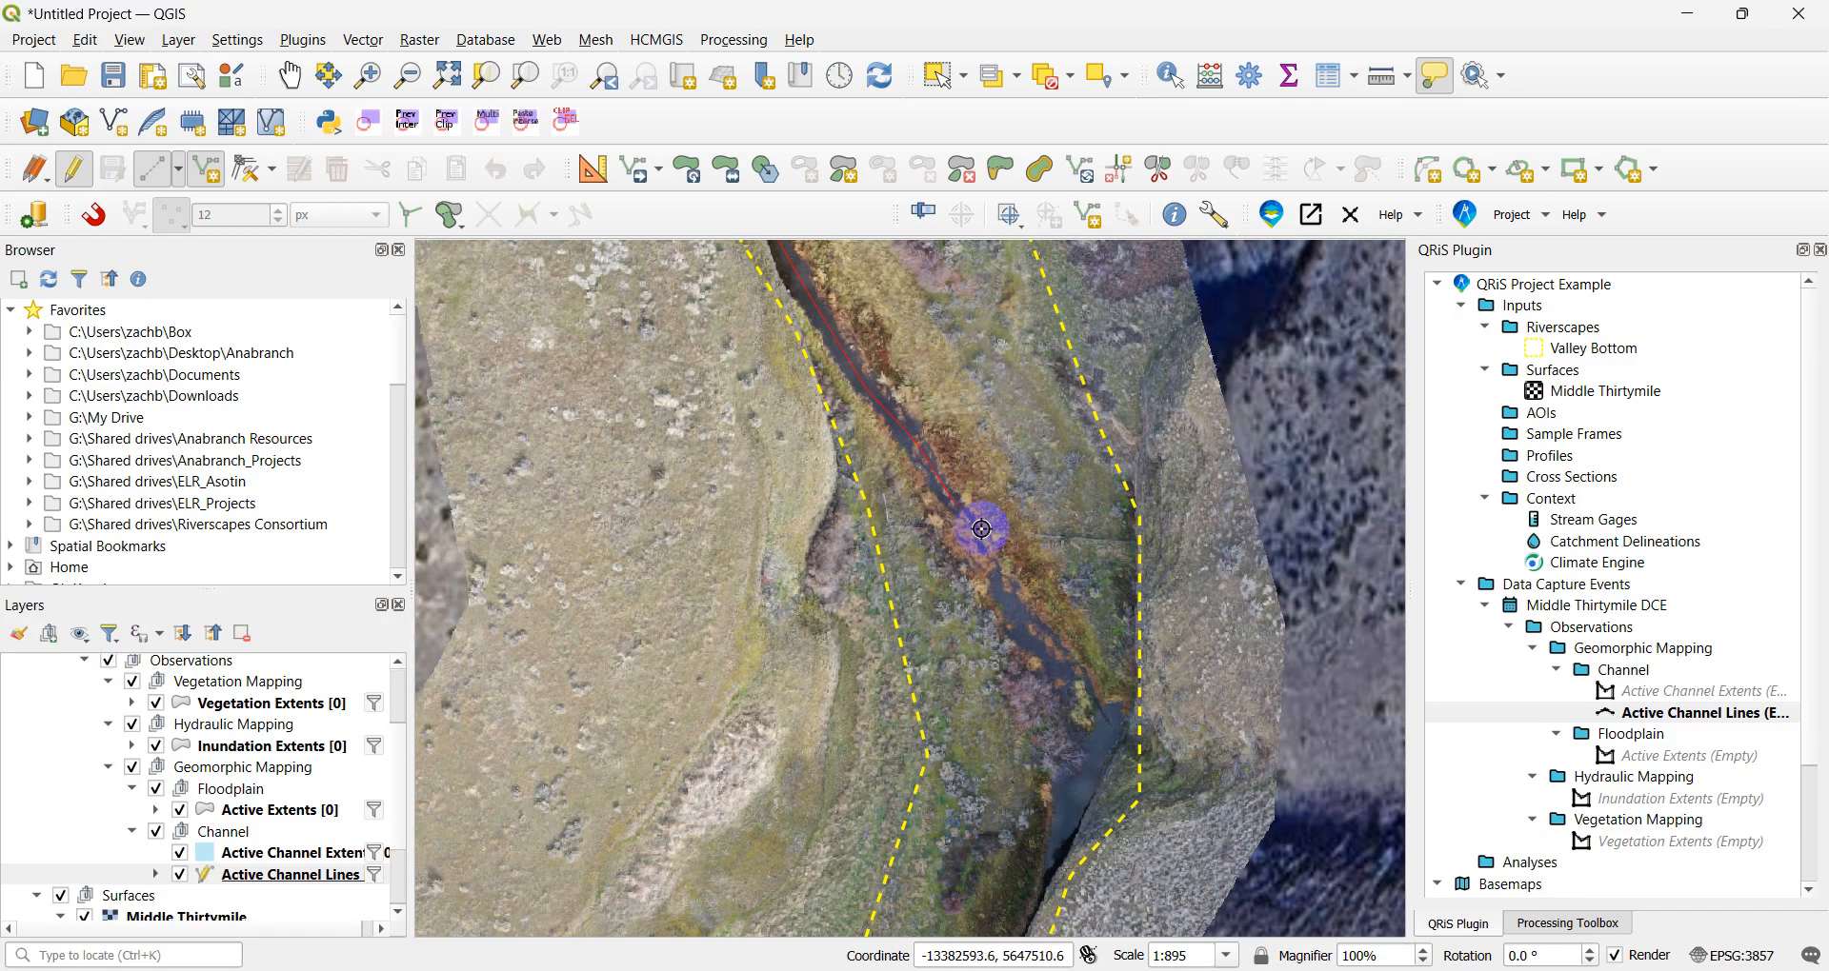
- Continue the centerline along the channel to the sharp bend at the valley bottom's eastern edge
left_click(977, 524)
left_click(981, 548)
left_click(1000, 576)
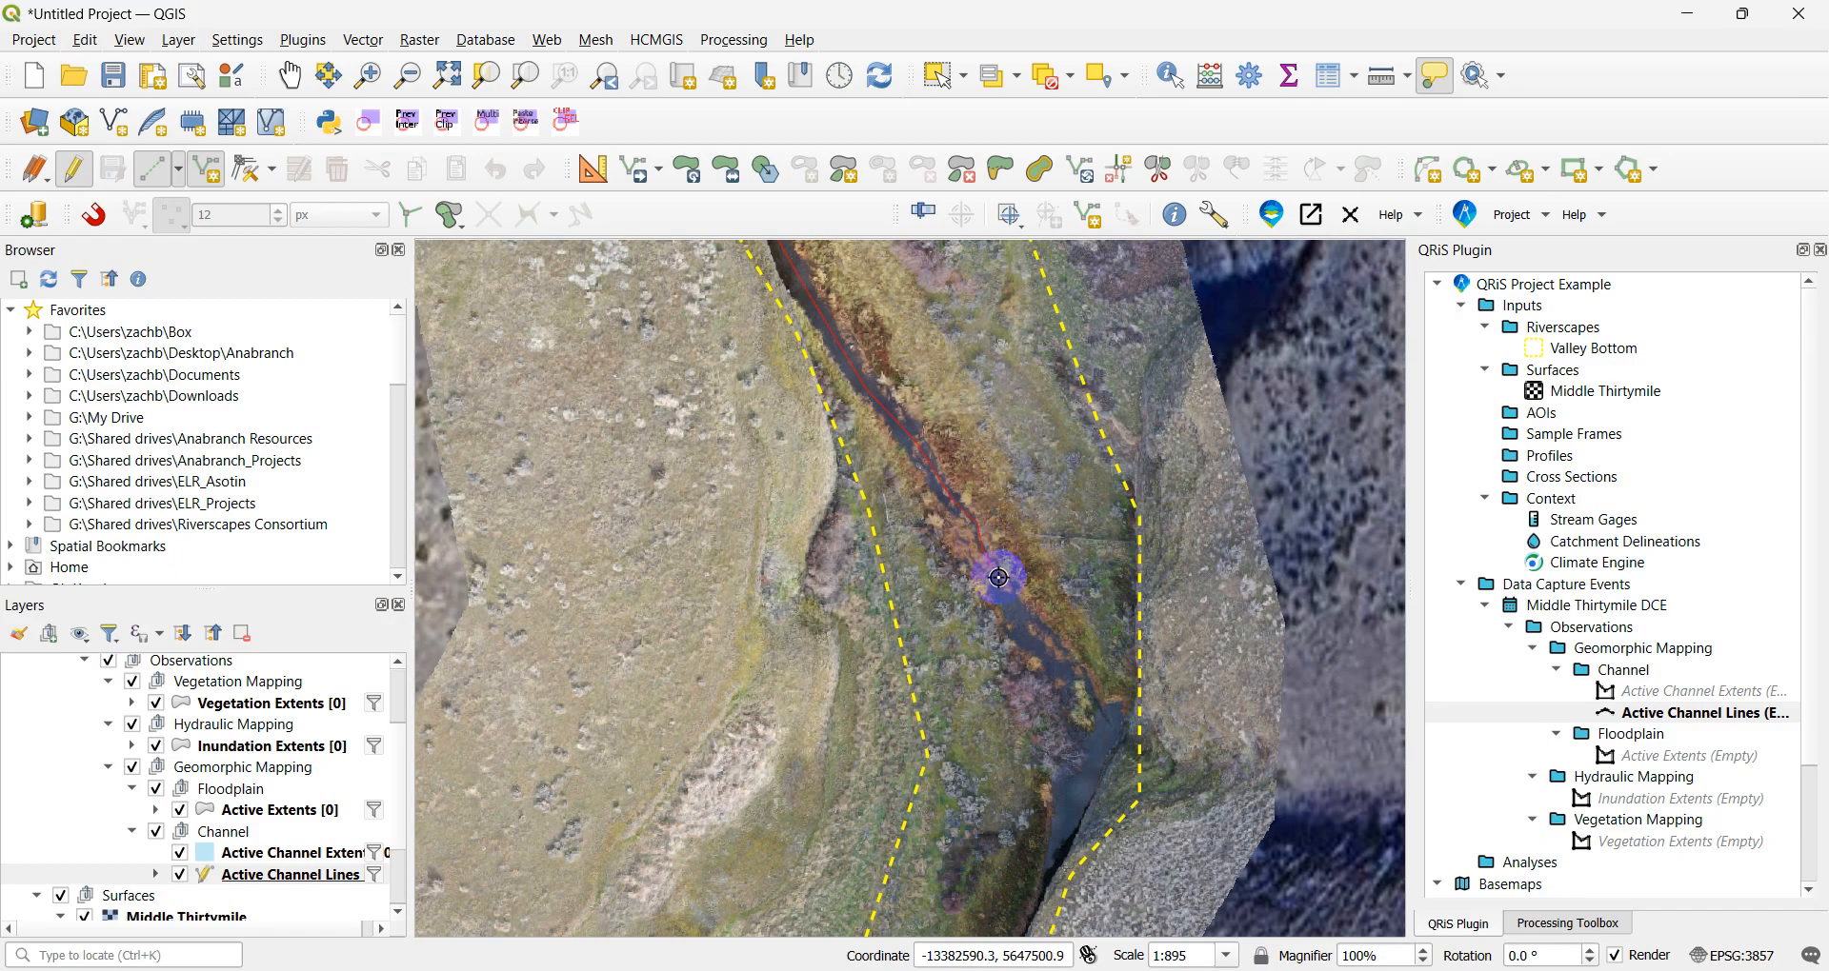
left_click(1017, 621)
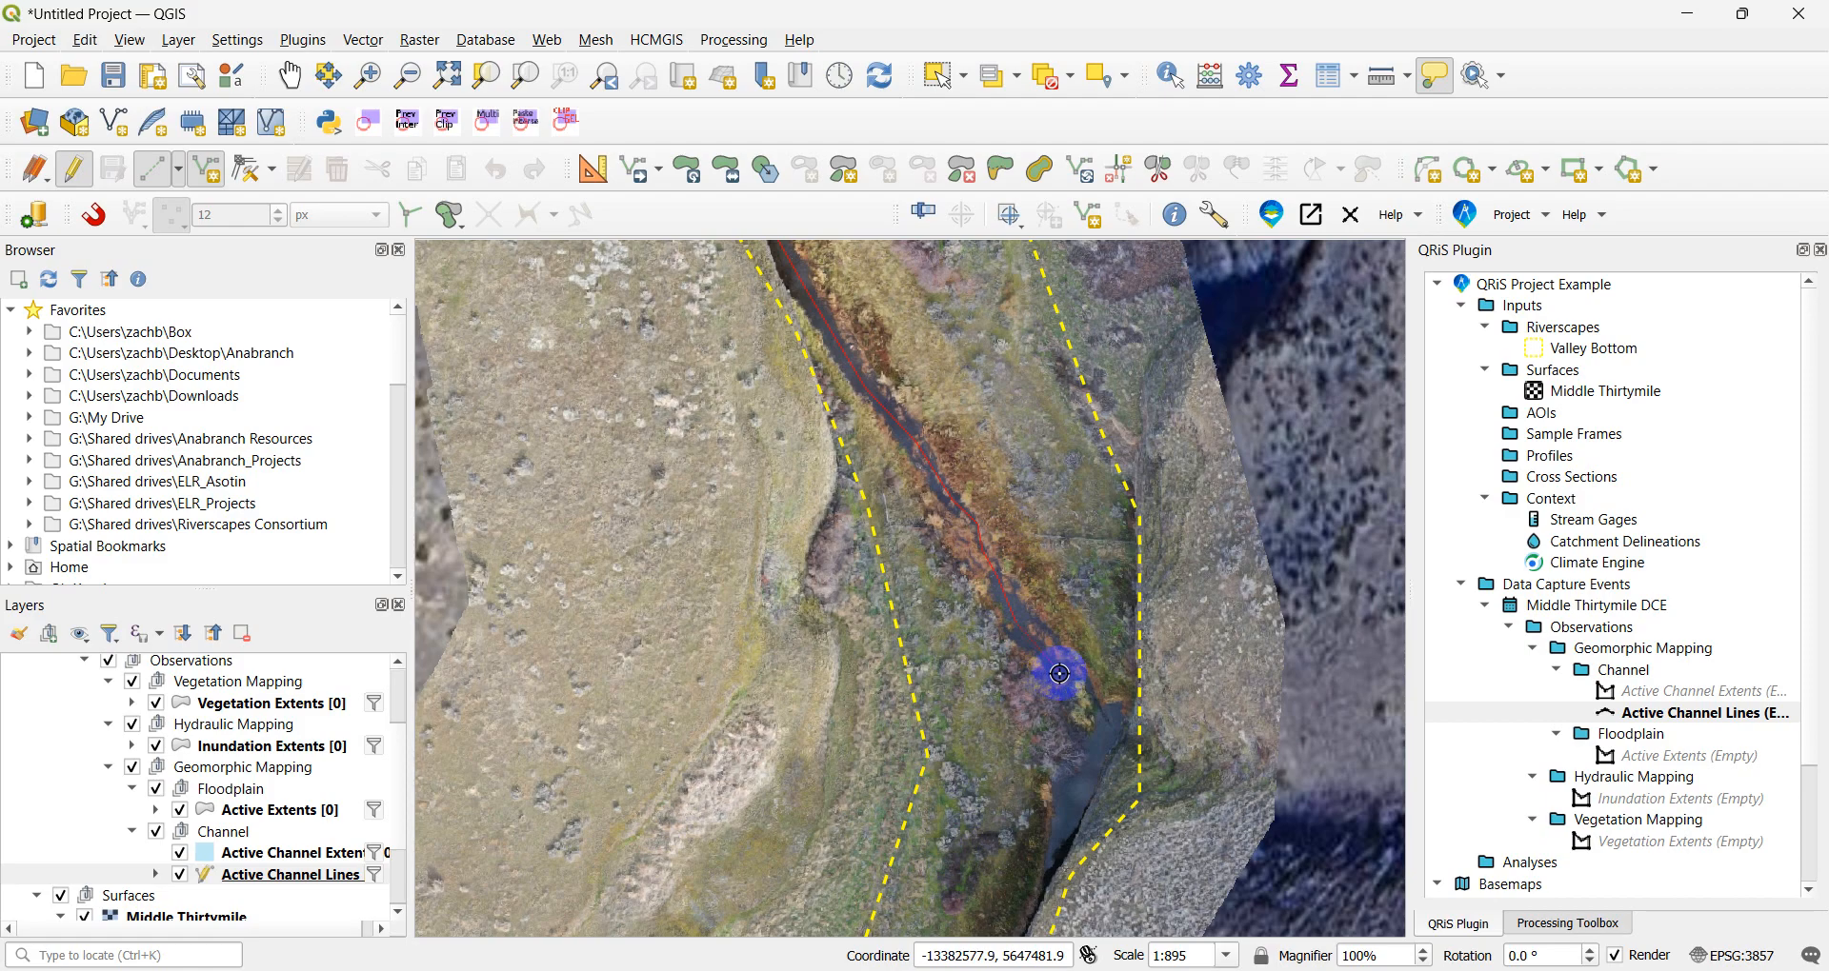
left_click(1045, 656)
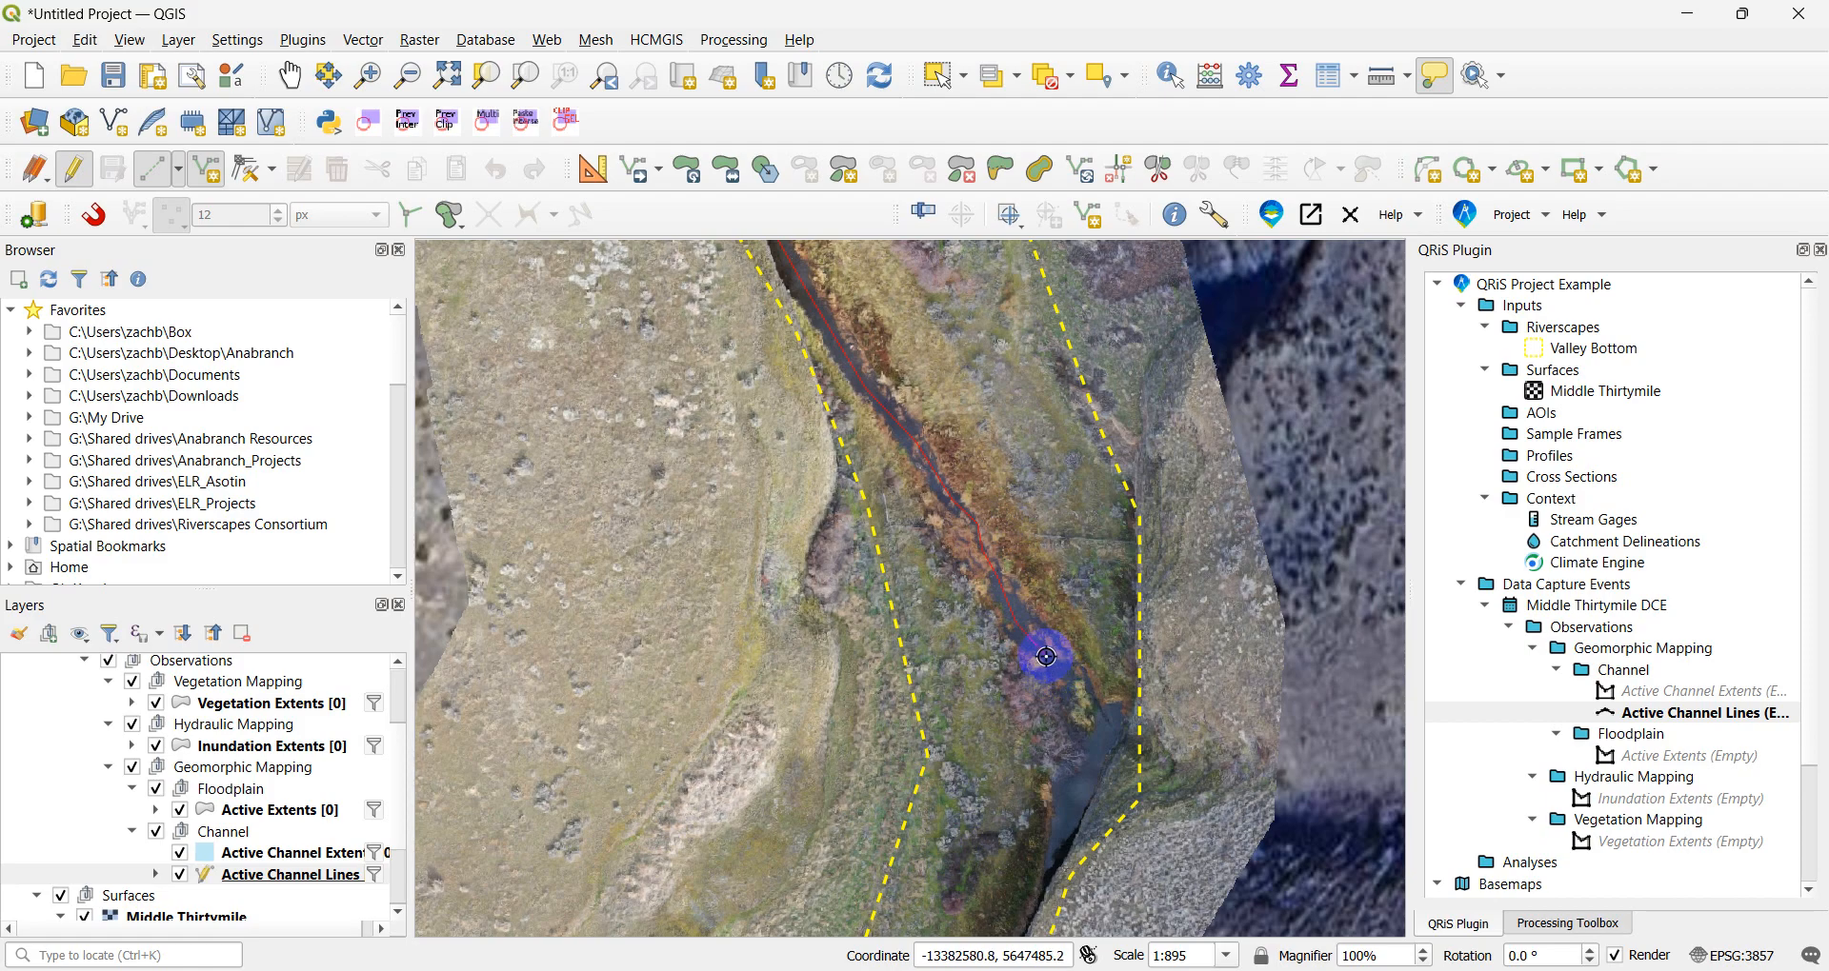
left_click(1113, 725)
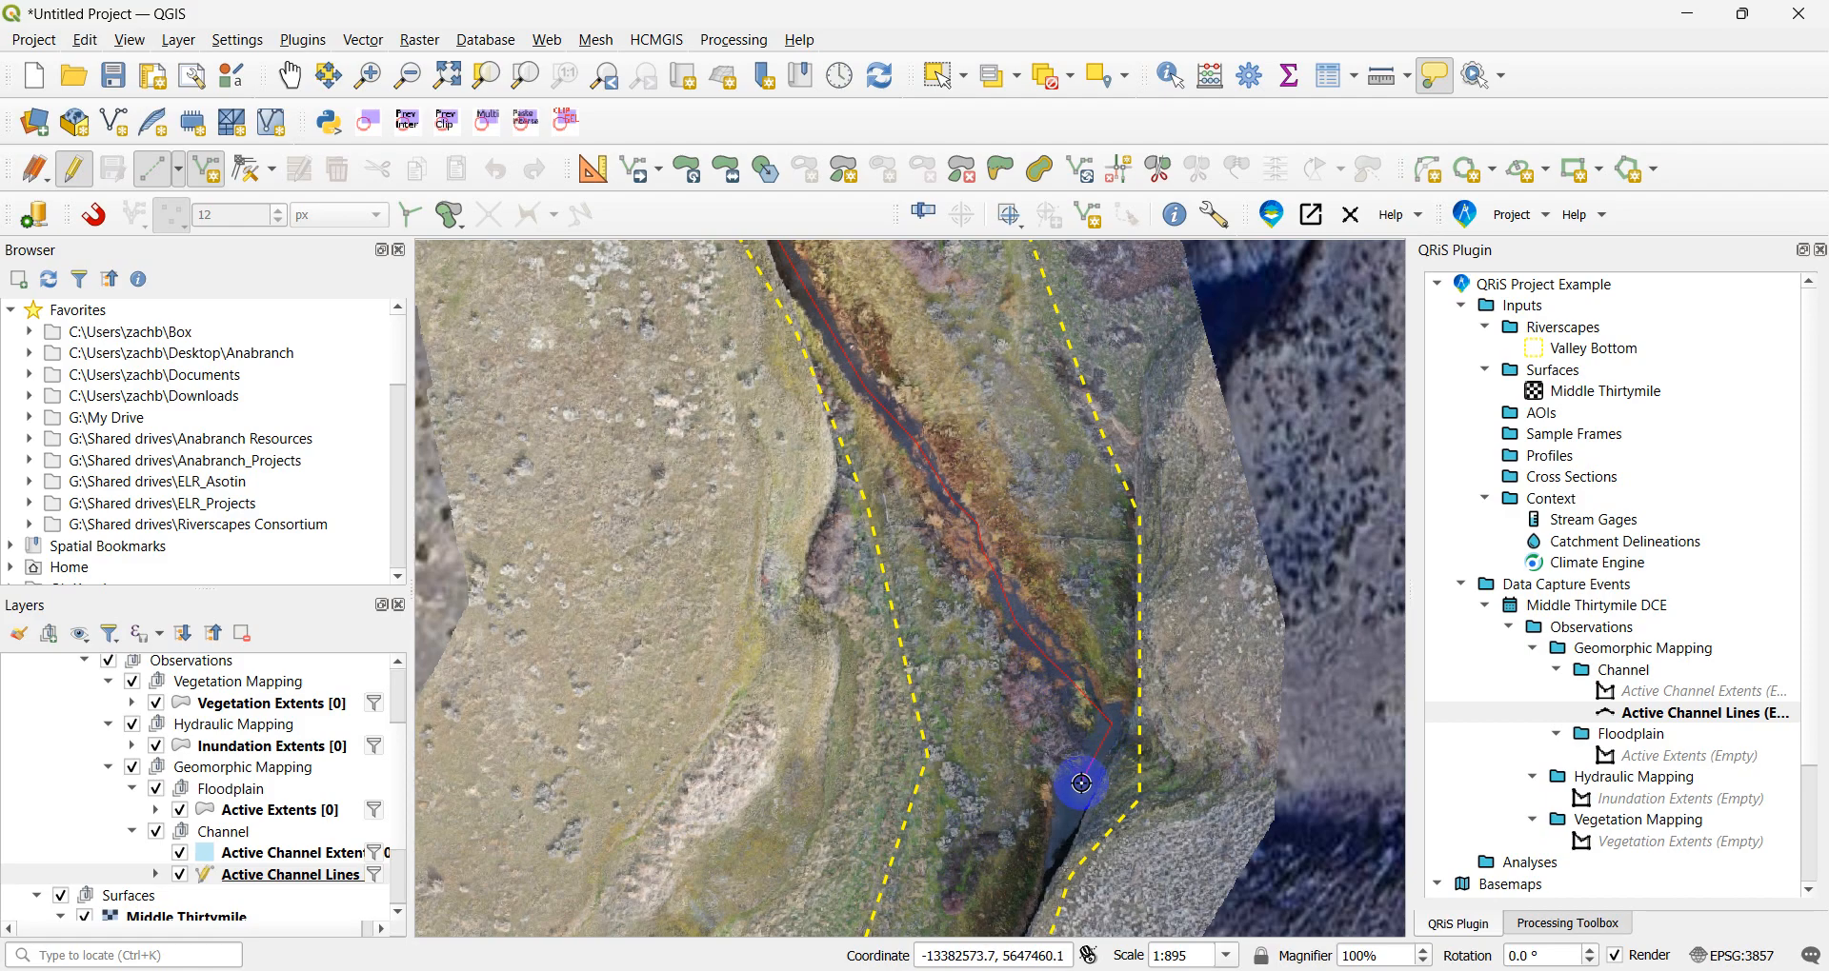
- Extend the centerline southwest from the sharp bend, following the channel past the riparian vegetation
key("Down")
key("Down")
key("Down")
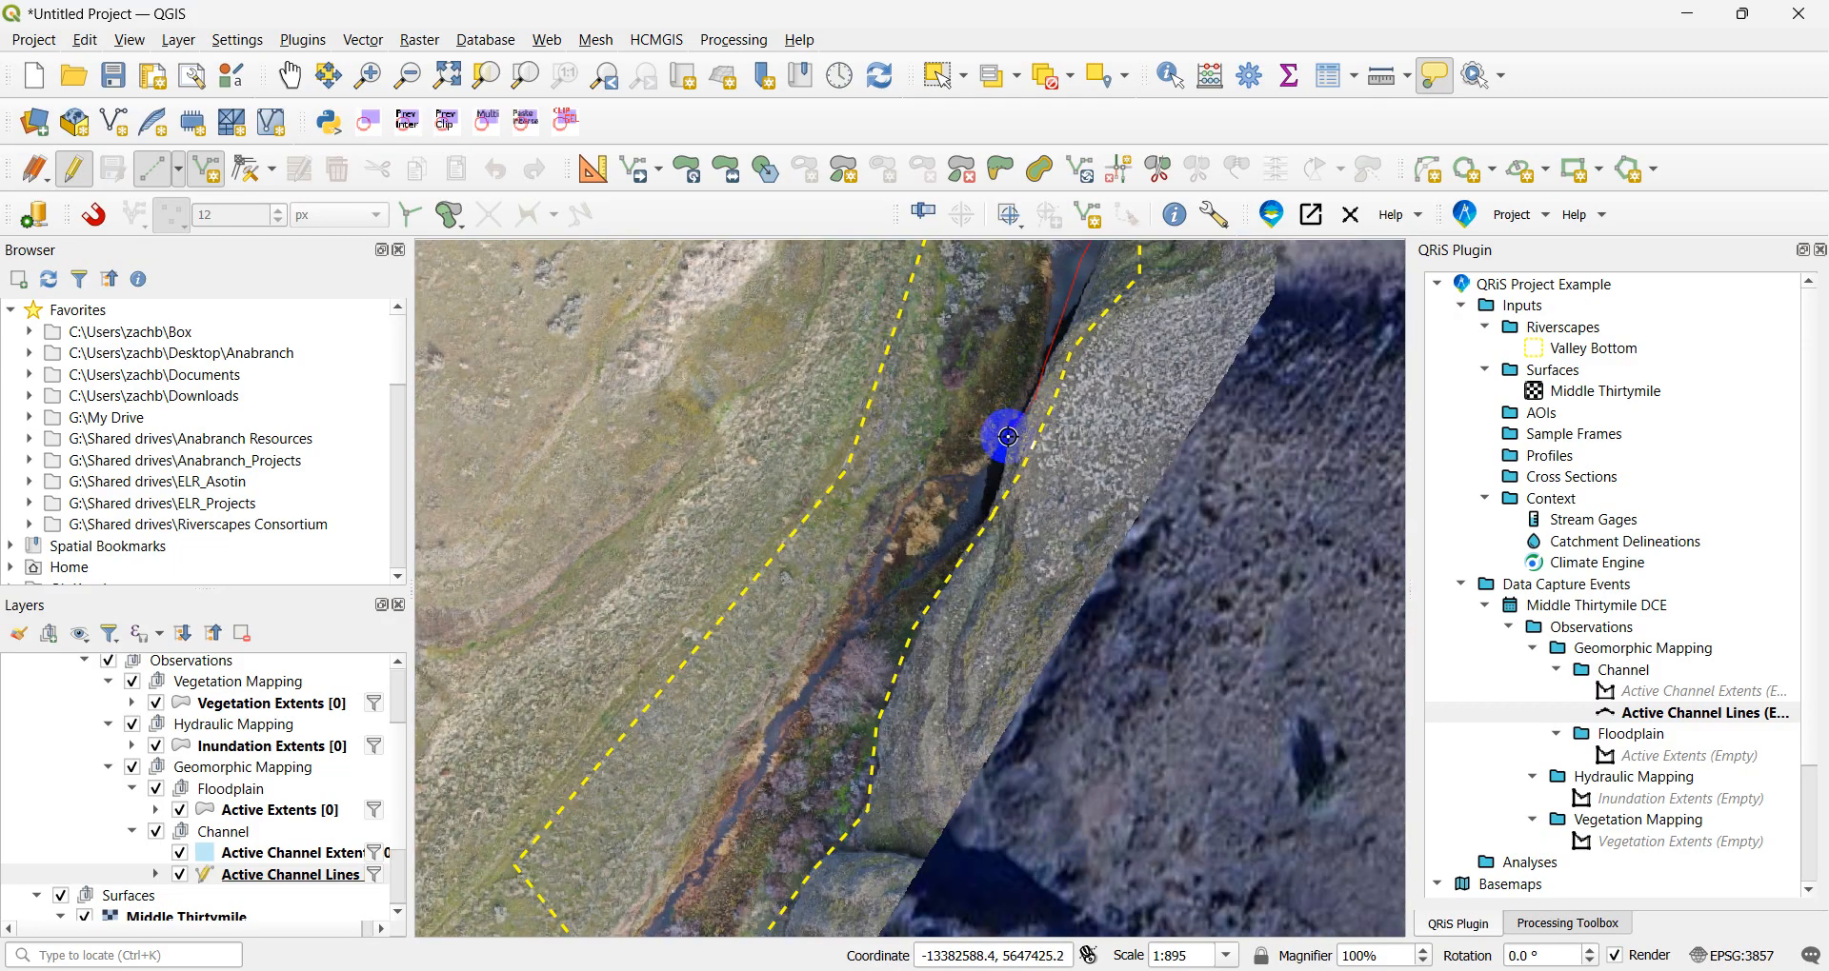
left_click(978, 514)
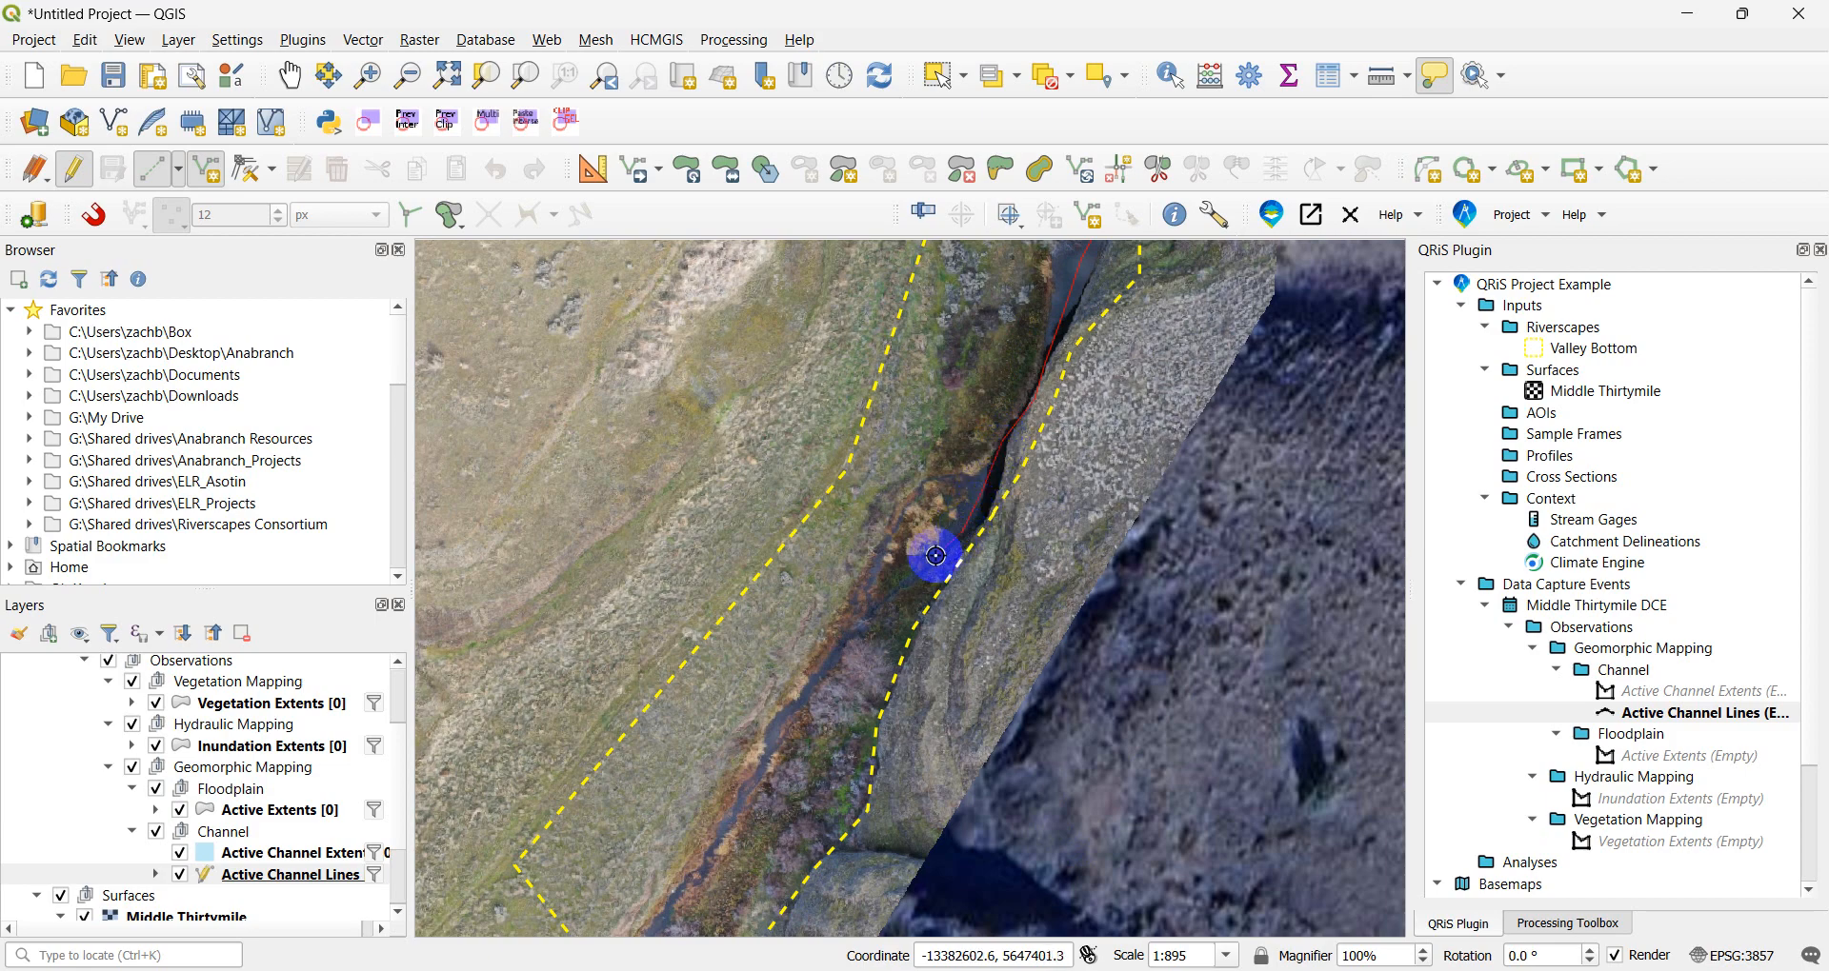
left_click(879, 605)
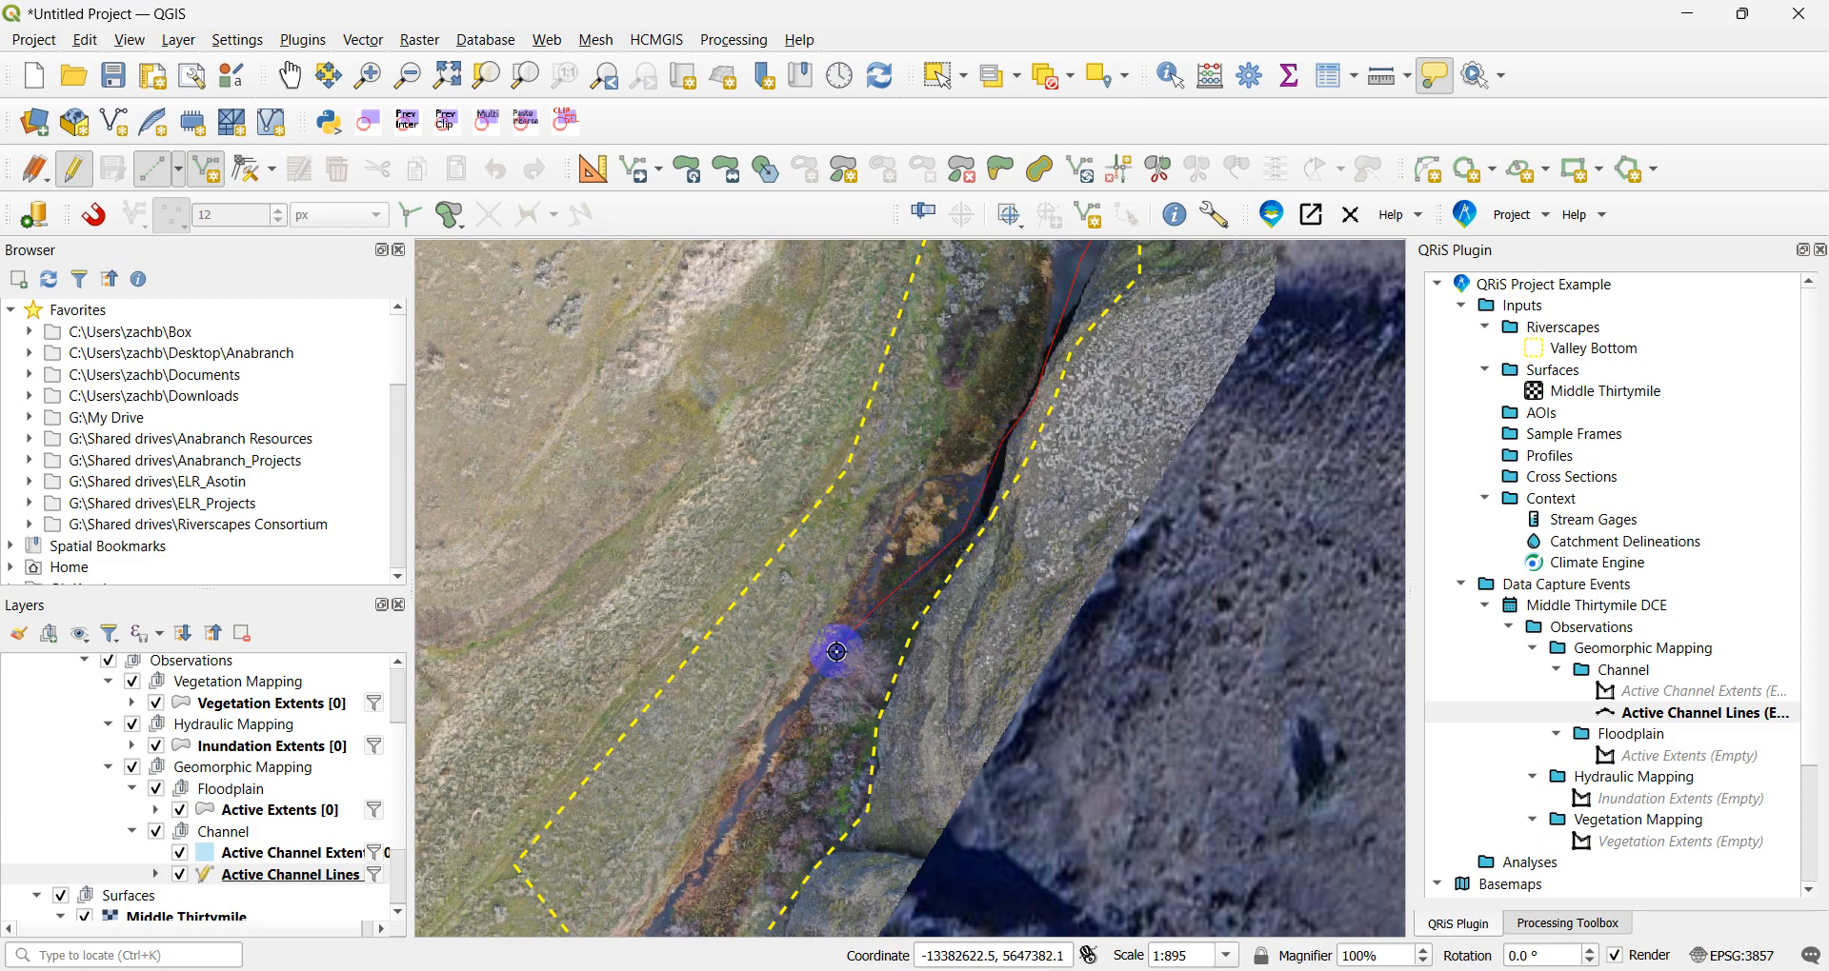
left_click(774, 725)
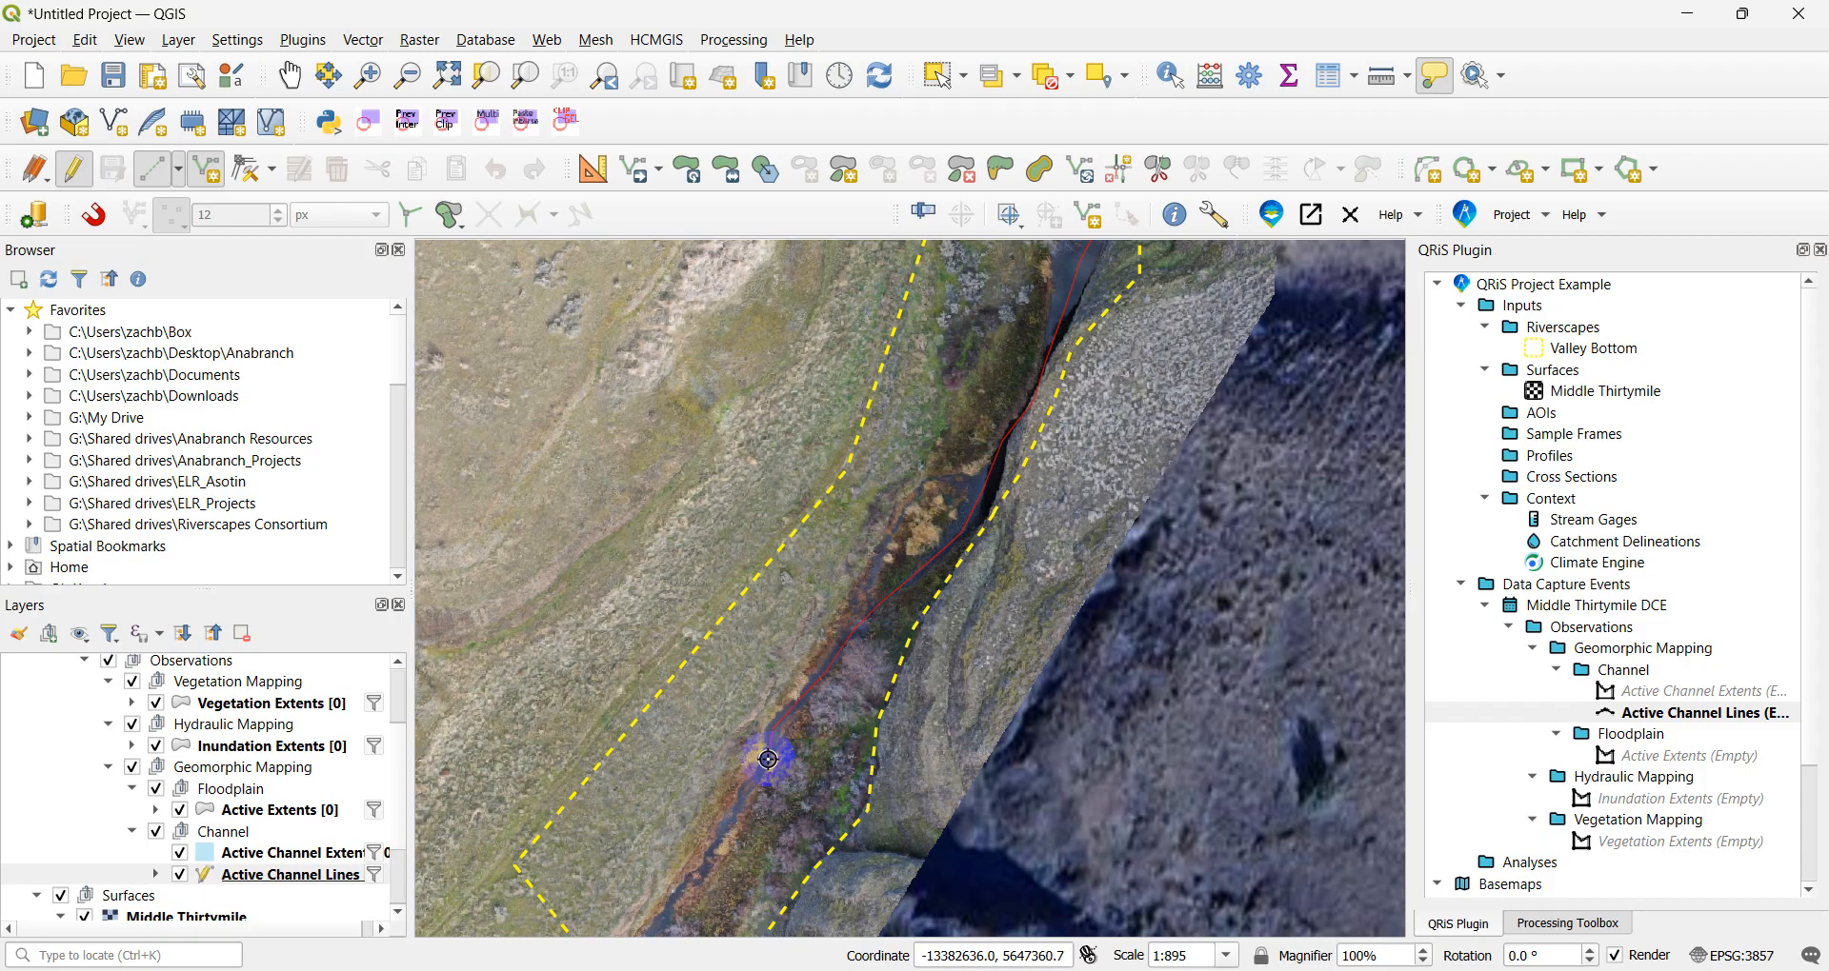
left_click(718, 837)
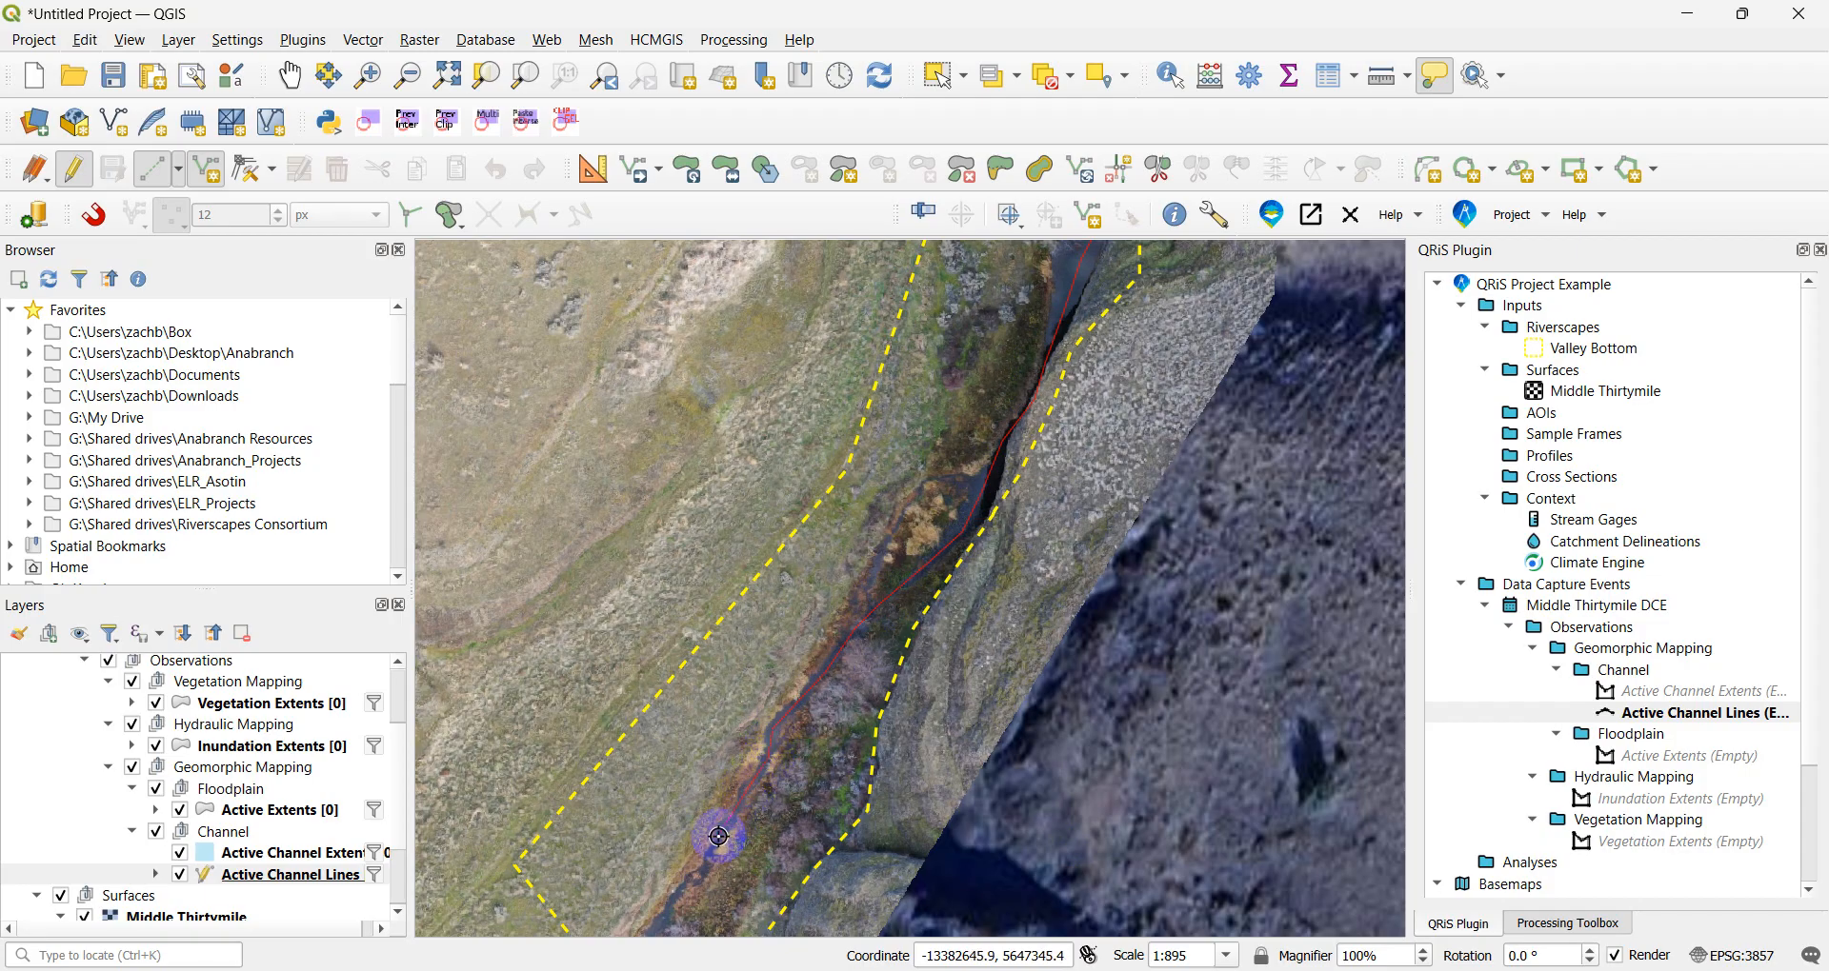
- Finish the centerline at the valley bottom's southern edge and save it with type Primary and description Centerline
key("Left")
key("Down")
key("Down")
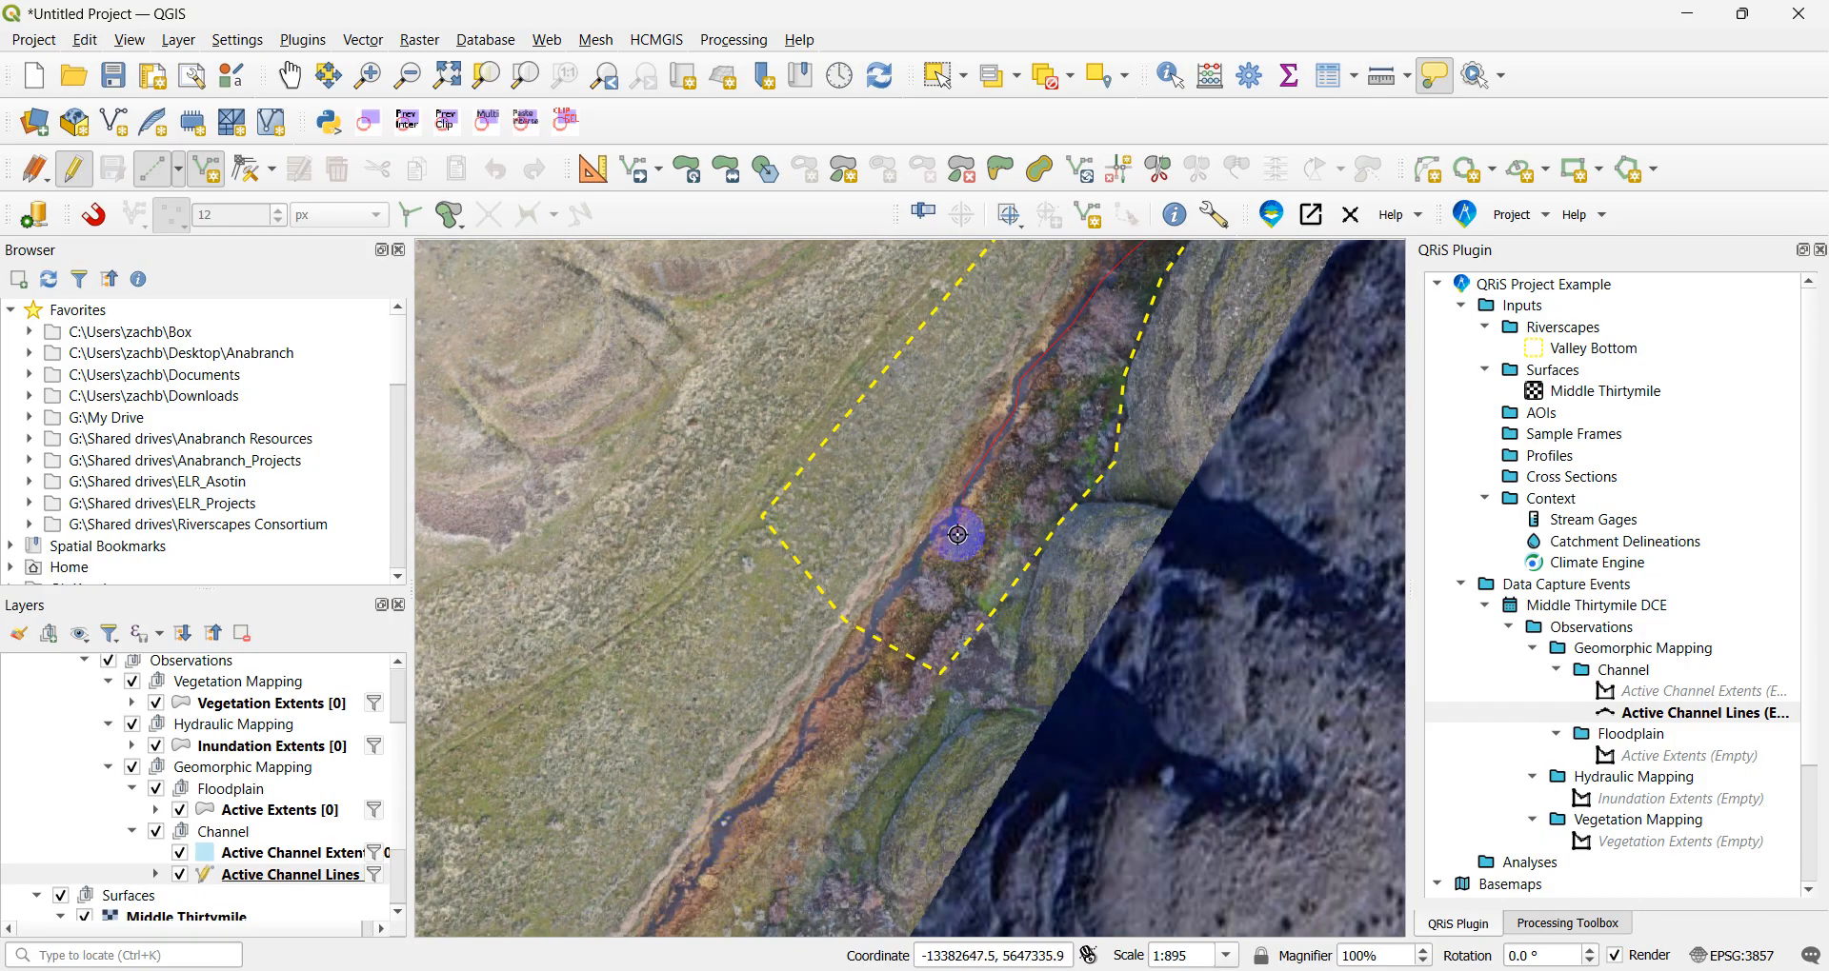
right_click(876, 630)
left_click(900, 371)
left_click(848, 393)
left_click(953, 674)
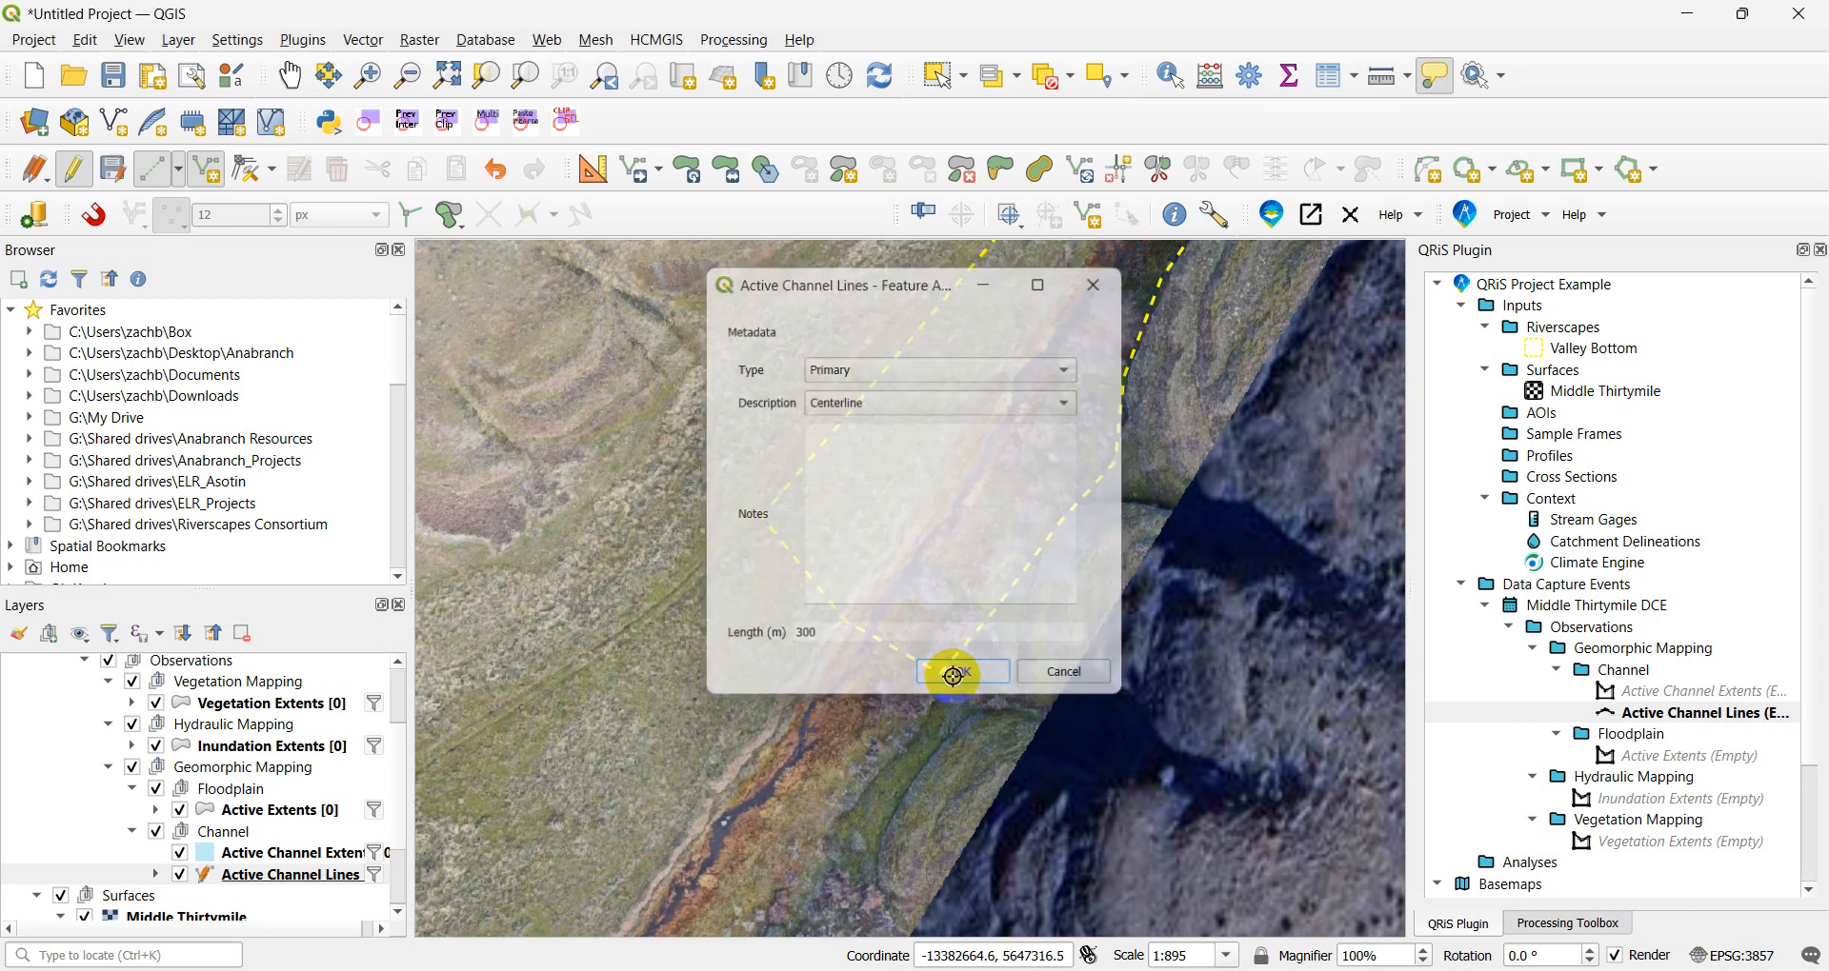
- Turn on snapping for digitizing side channels that connect to the centerline
scroll(943, 611, "down", 3)
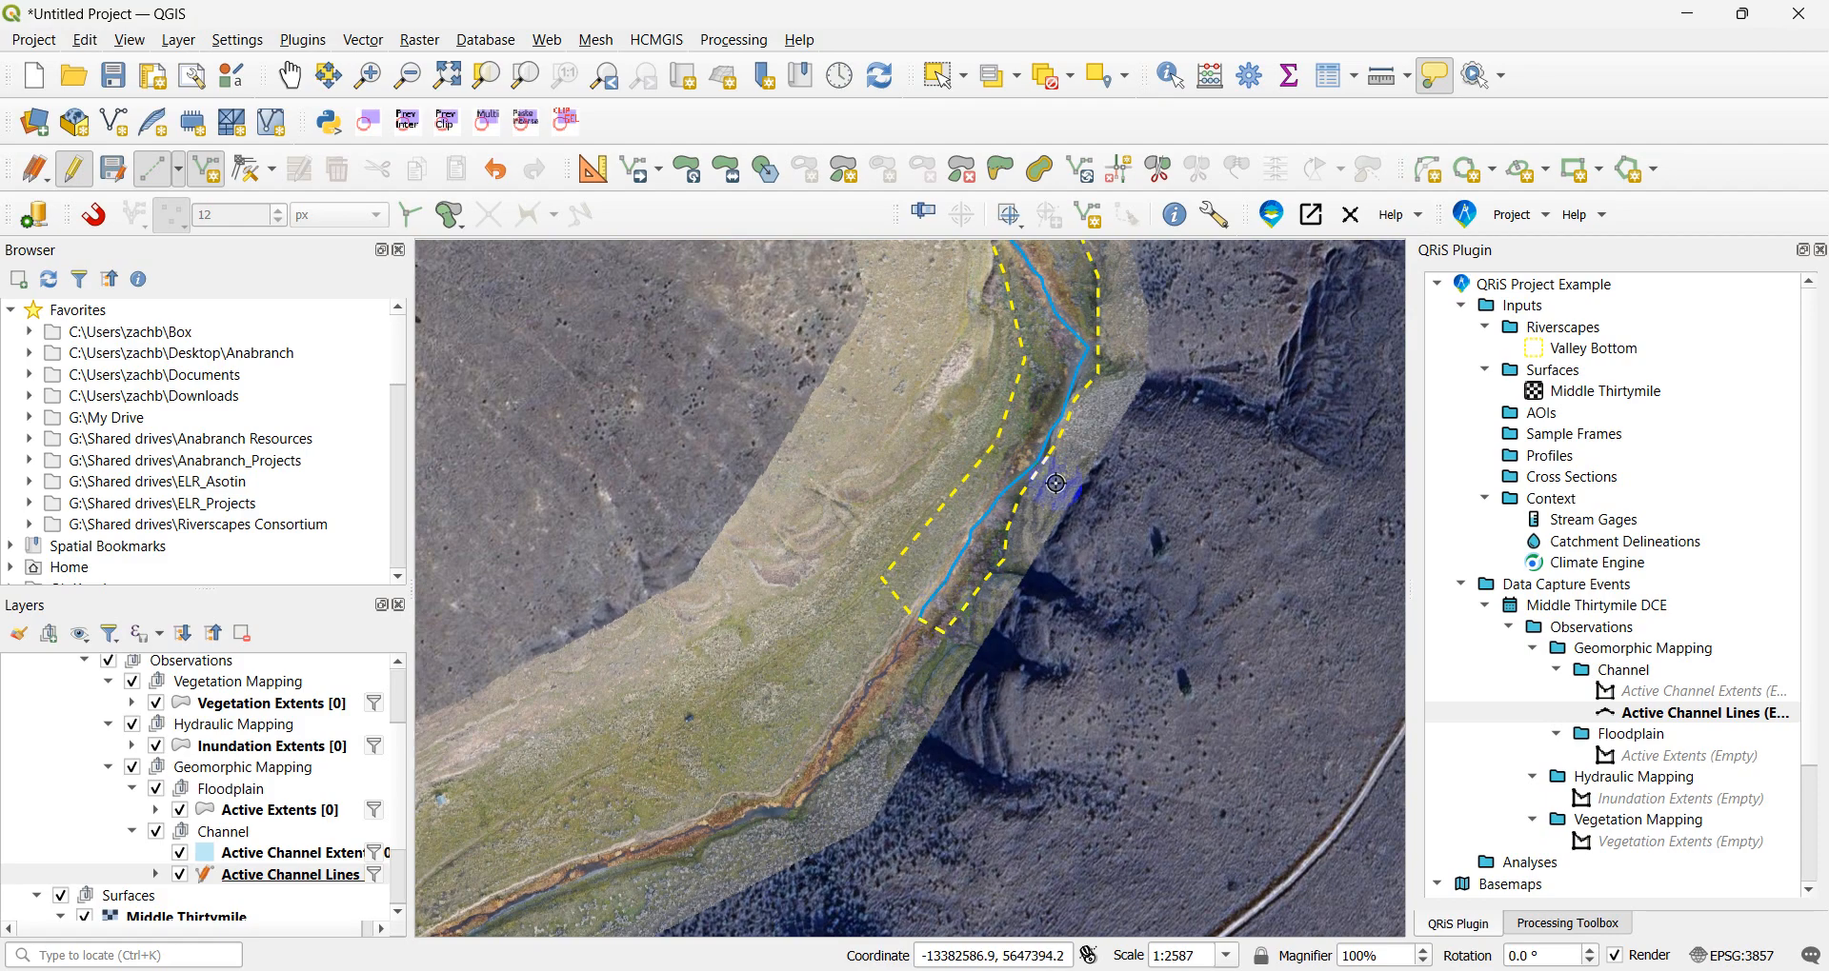
scroll(1066, 422, "up", 2)
scroll(1066, 422, "up", 1)
left_click(99, 221)
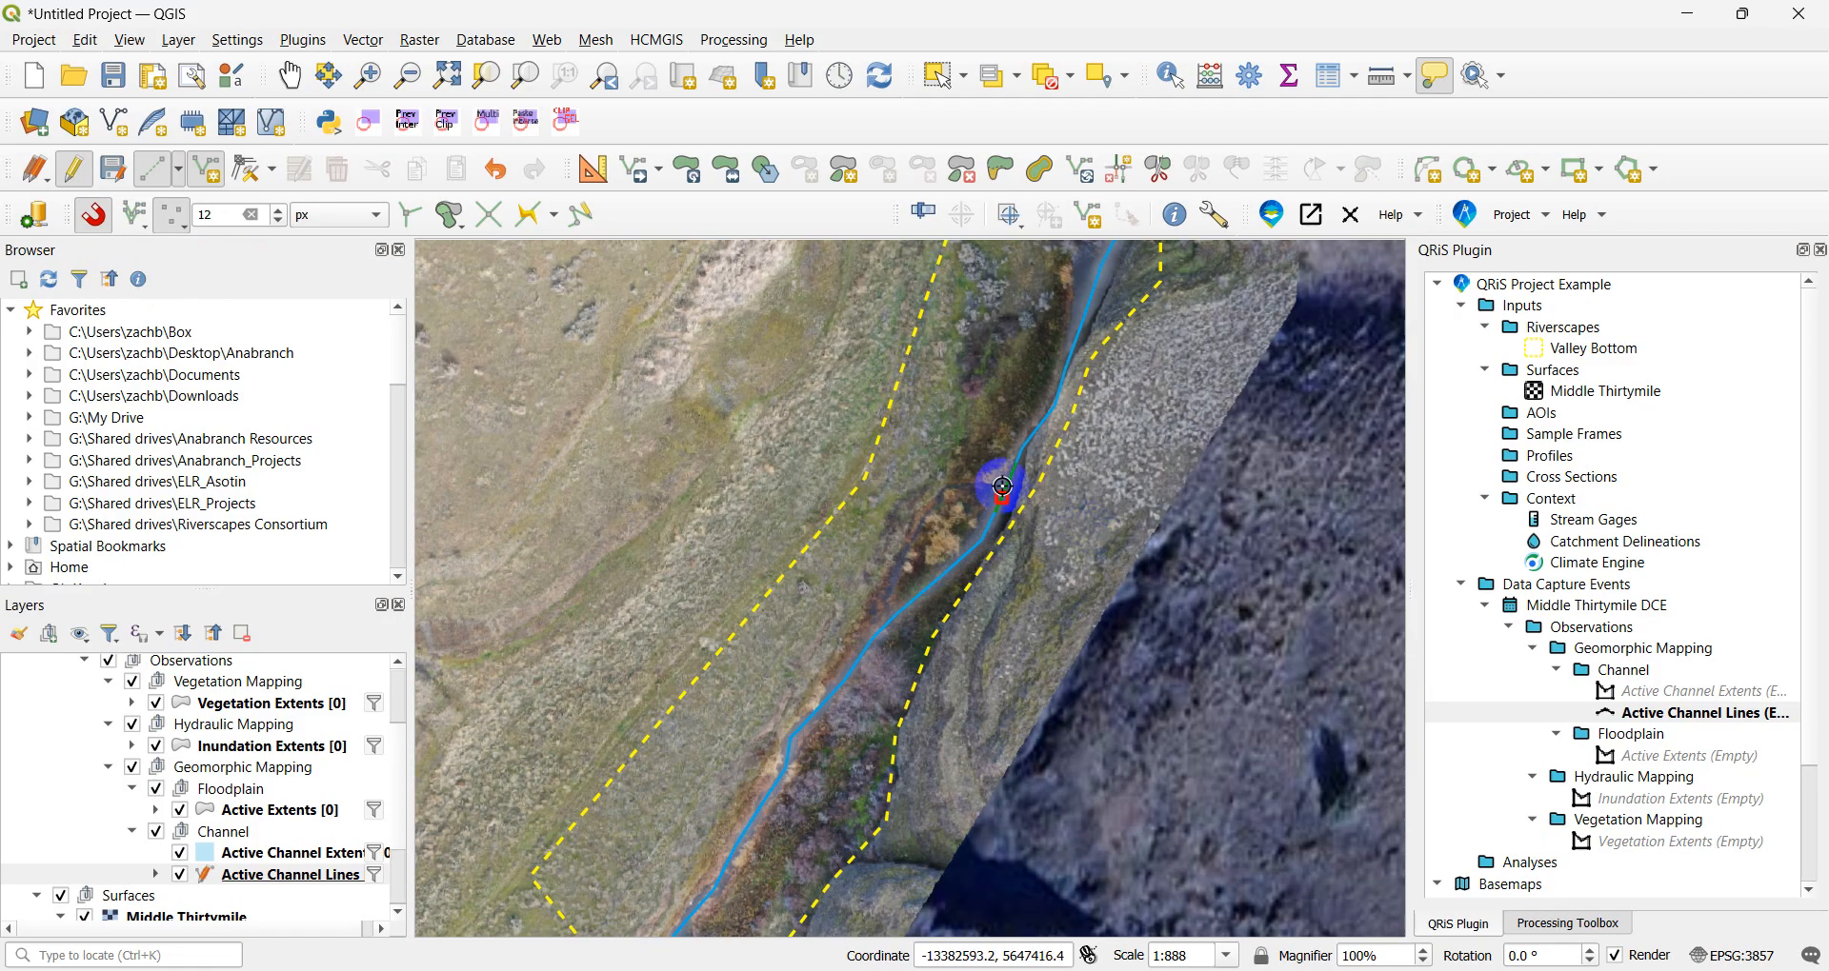
- Digitize a side channel along the west side of the main channel south of the sharp bend and save its channel type
left_click(972, 486)
left_click(943, 491)
left_click(901, 563)
left_click(890, 622)
right_click(890, 622)
left_click(881, 373)
left_click(871, 373)
left_click(981, 674)
- Digitize a short side channel that rejoins the main channel at the sharp bend and save its channel type
key("Up")
key("Up")
key("Right")
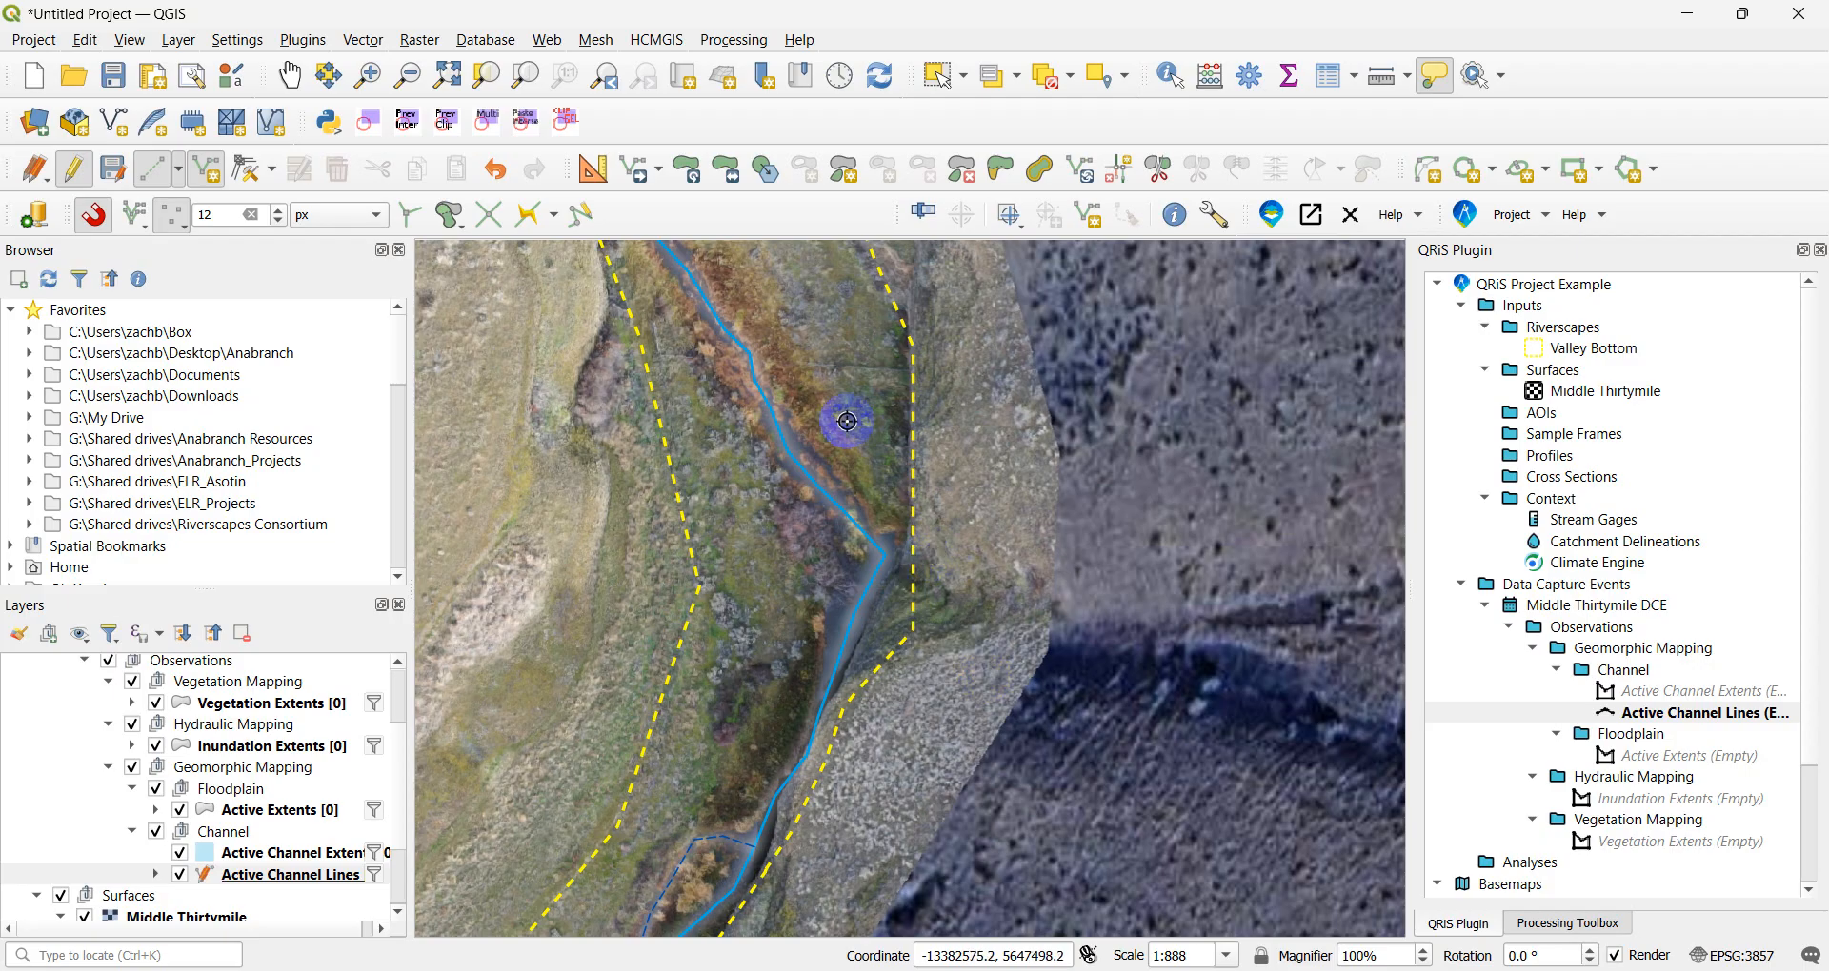
scroll(837, 412, "up", 2)
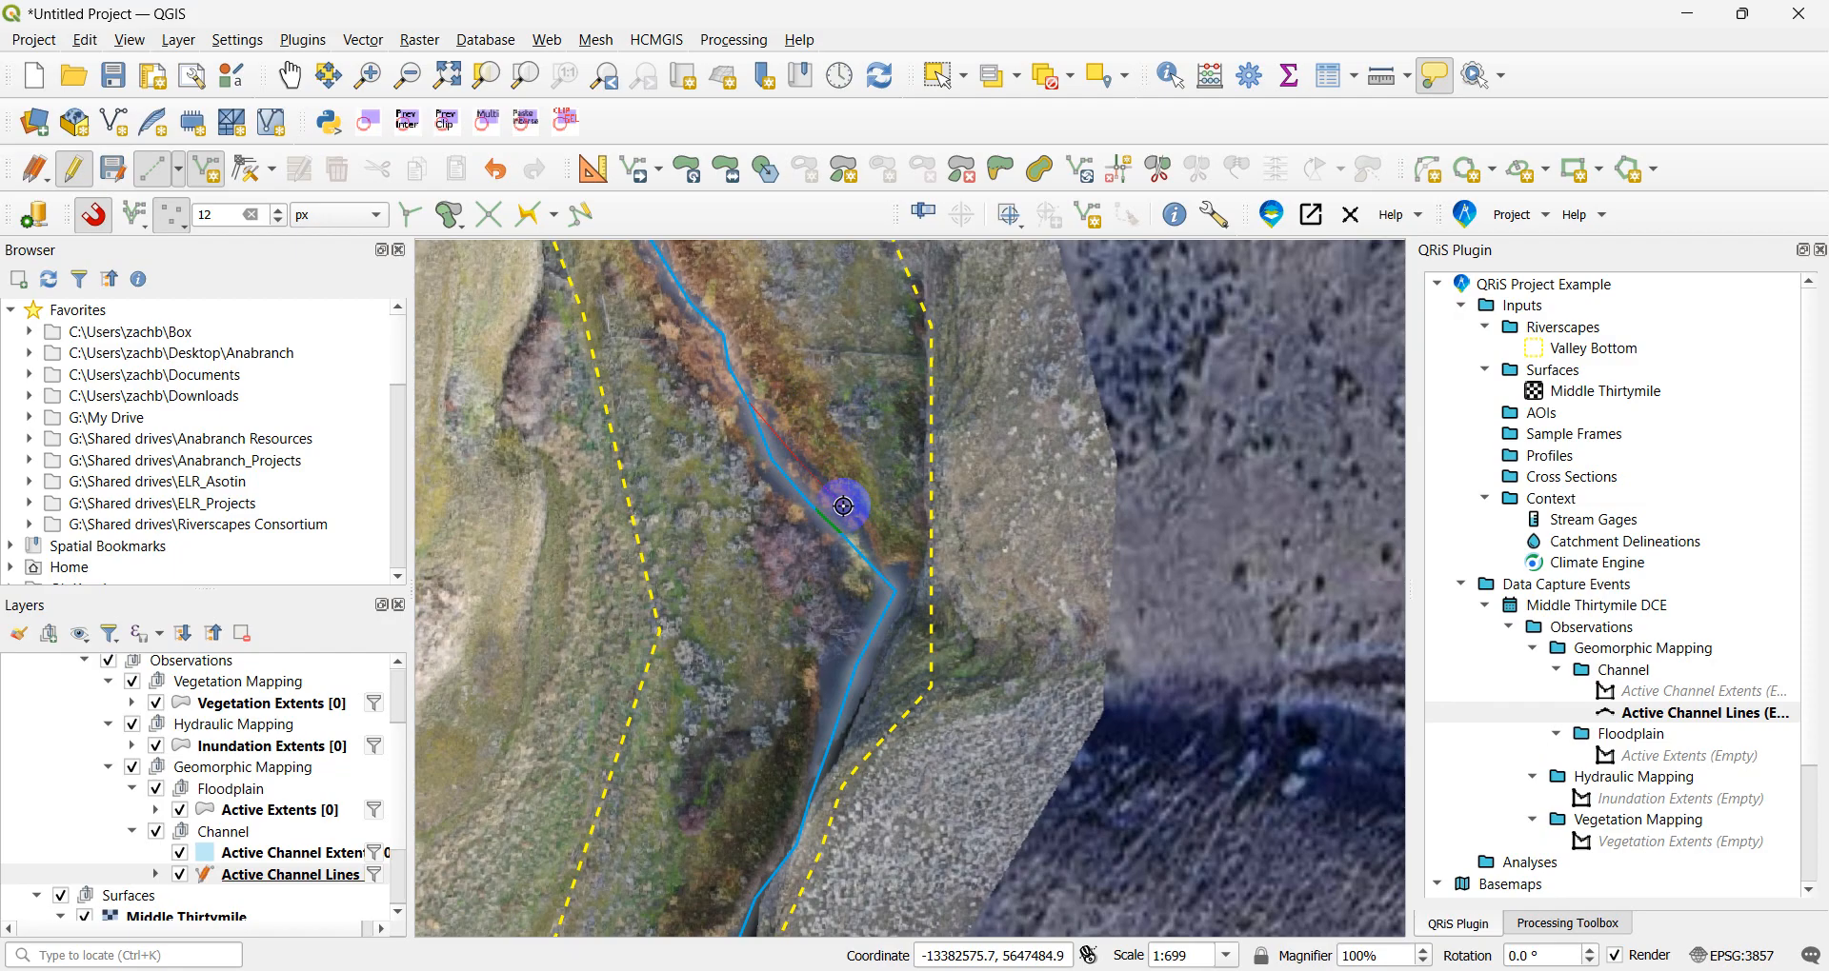
right_click(903, 597)
left_click(895, 369)
left_click(867, 369)
left_click(965, 675)
- Save the Active Channel Lines edits, end editing, and keep that layer selected
scroll(982, 677, "down", 3)
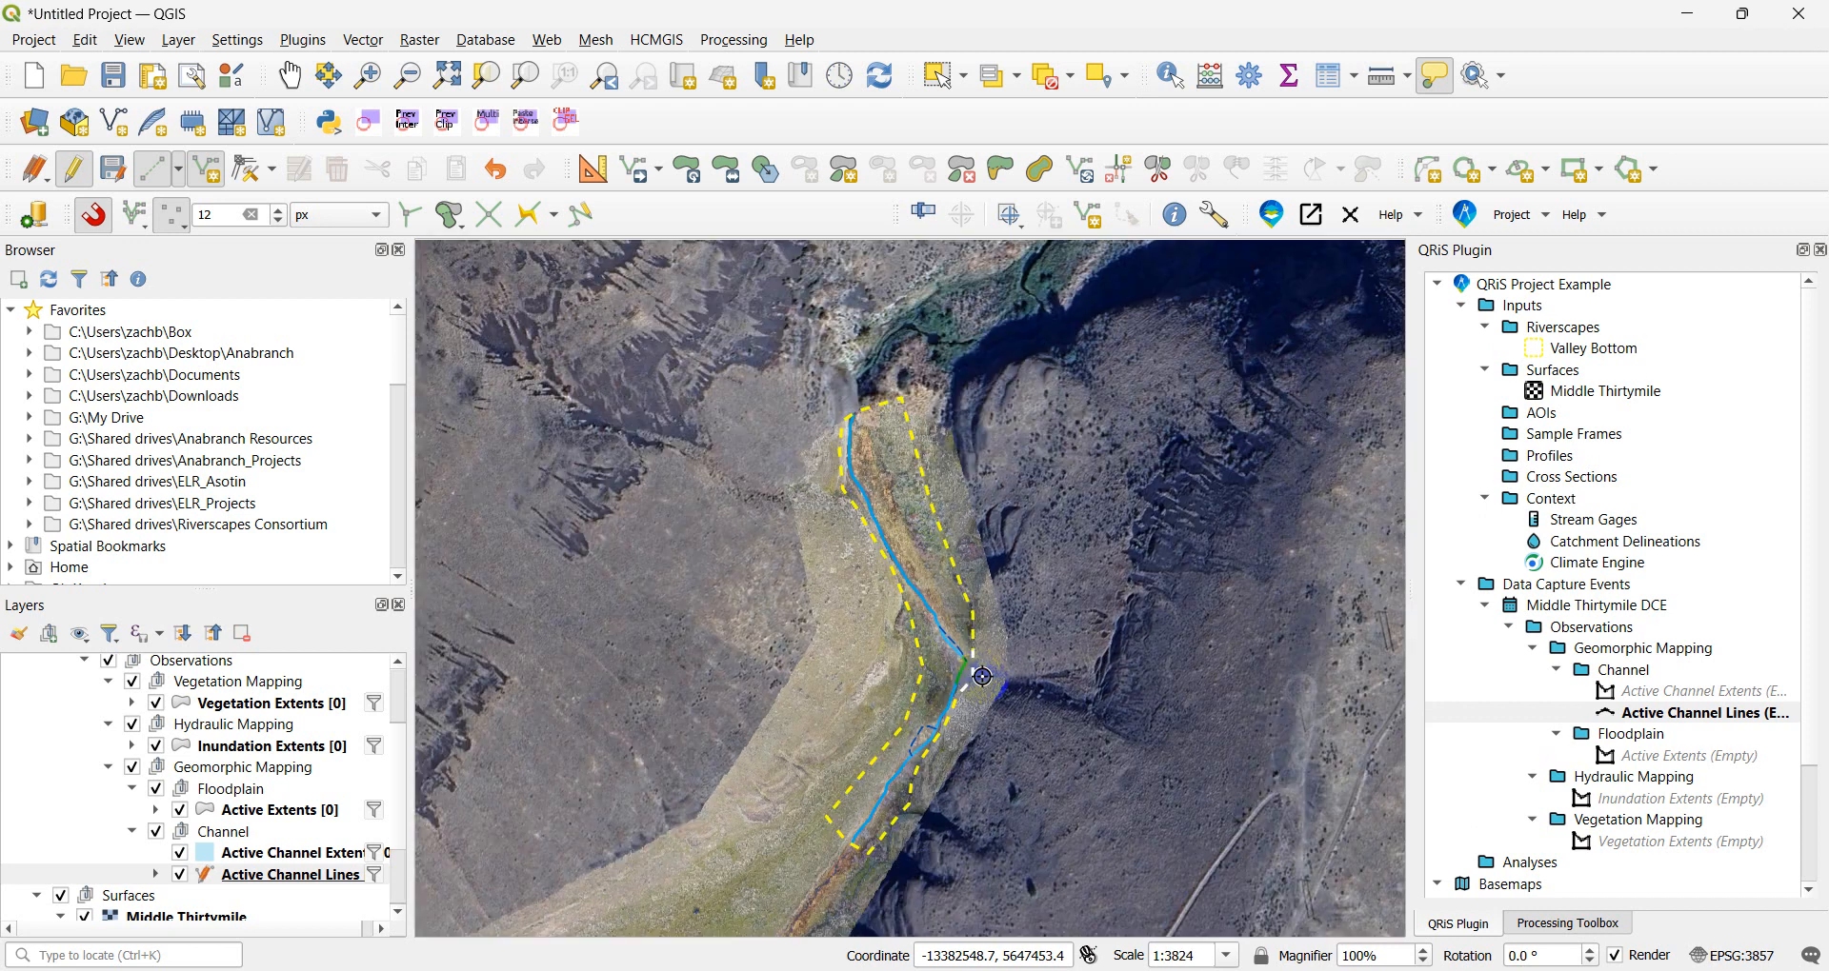
left_click(88, 173)
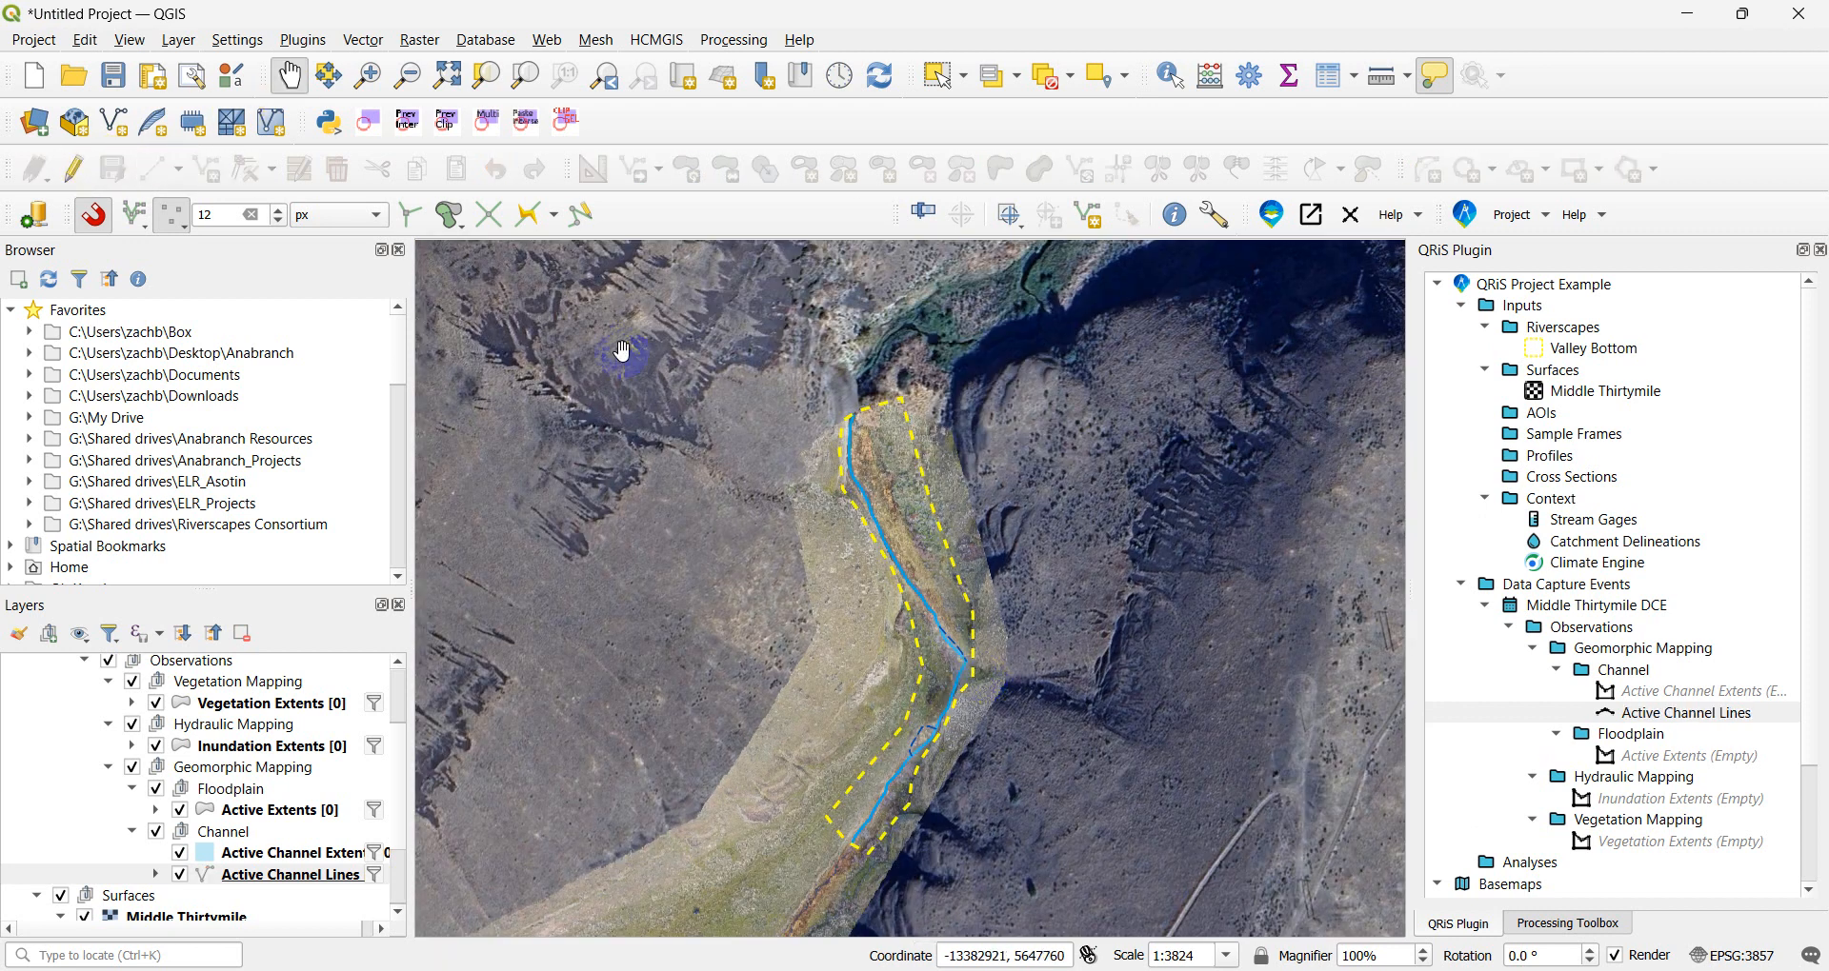
left_click(309, 864)
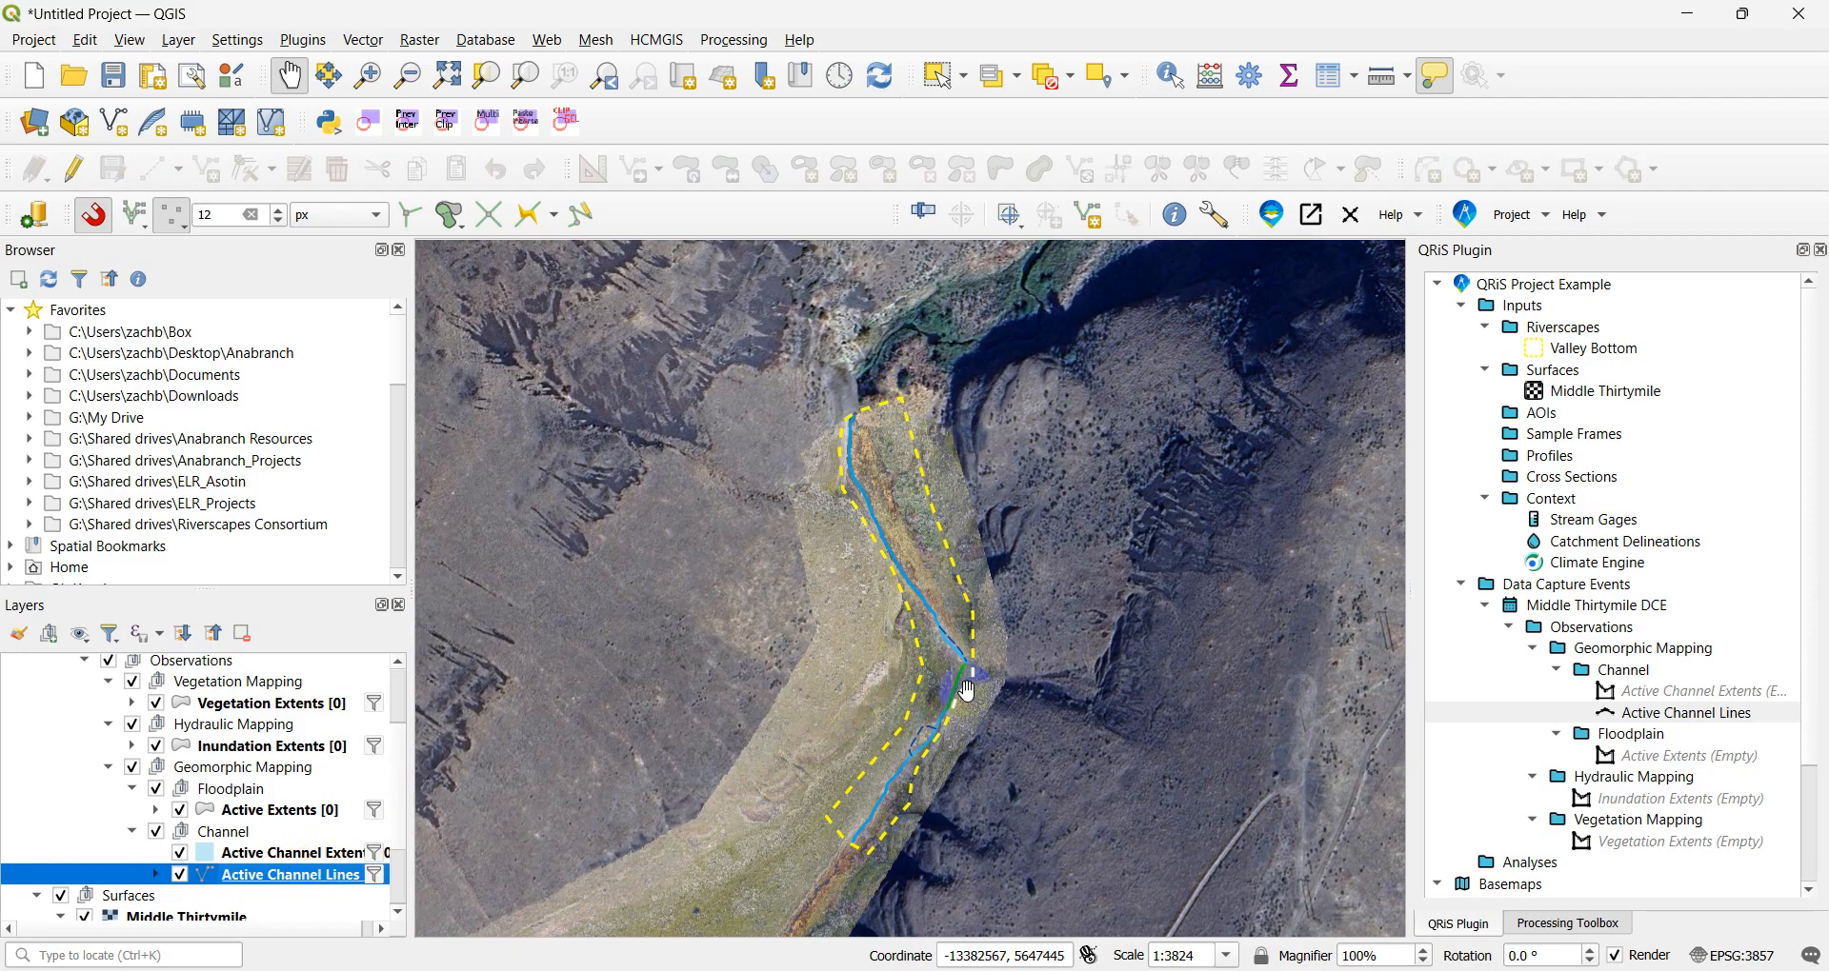
left_click(307, 851)
left_click(325, 878)
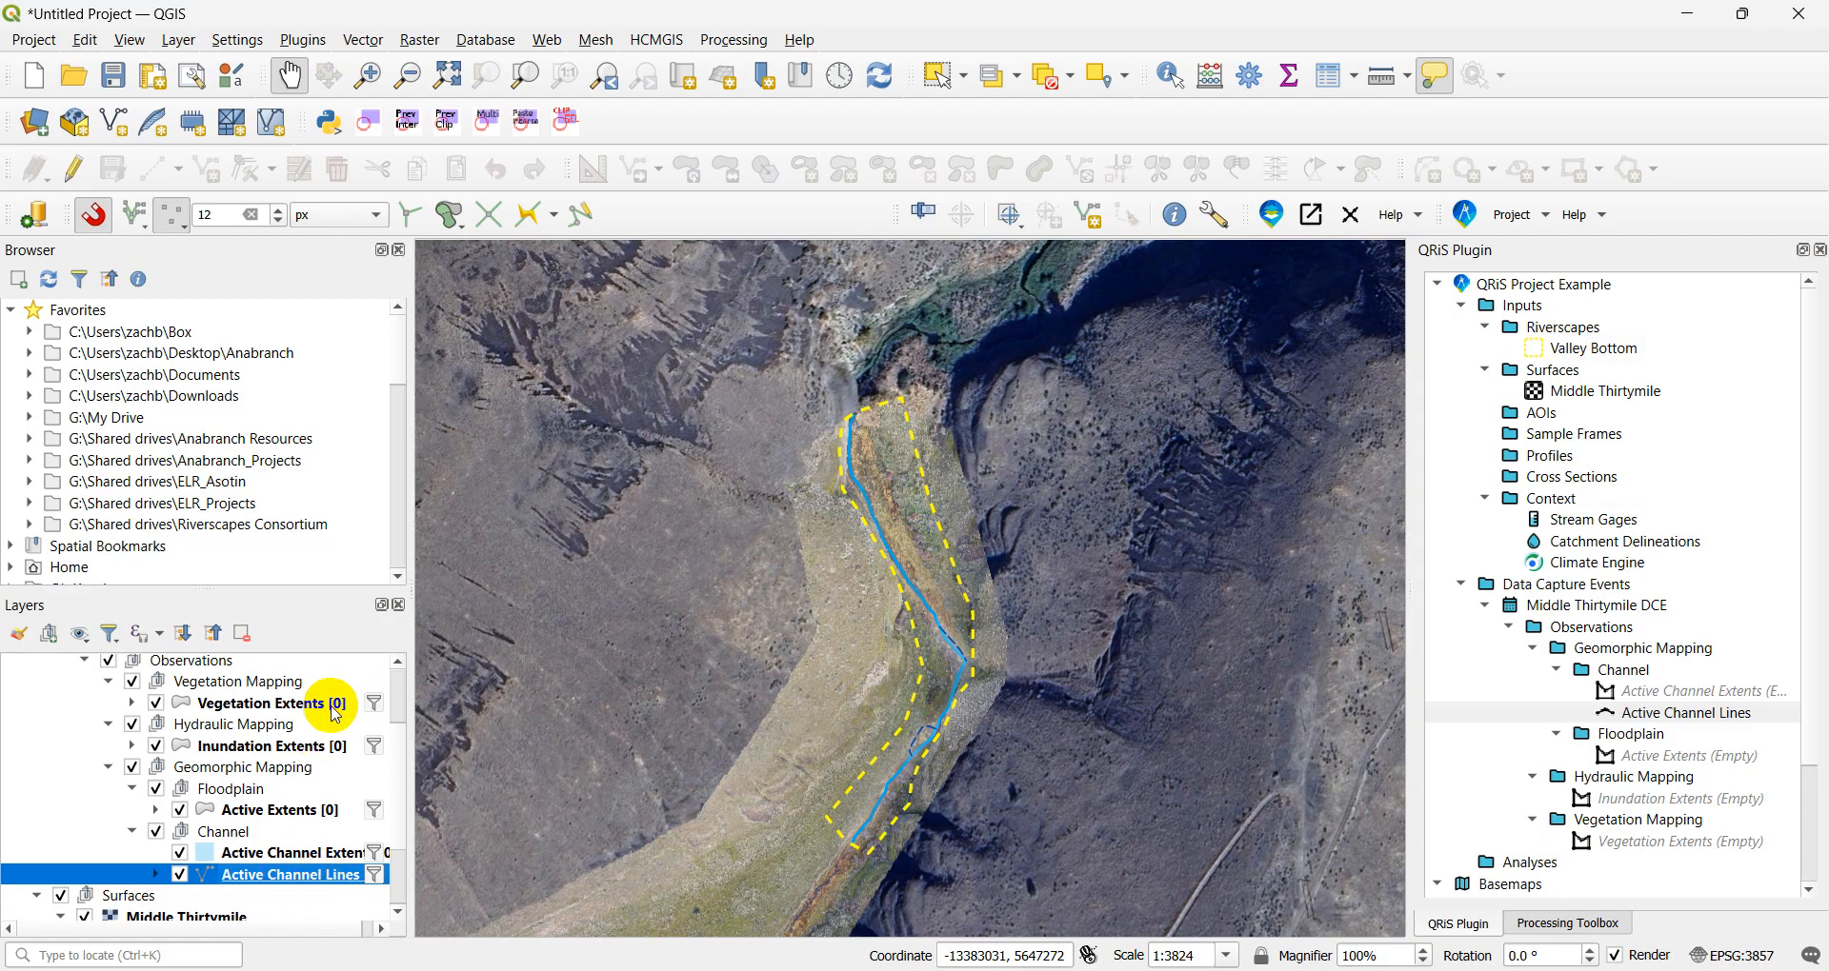
mouse_move(303, 715)
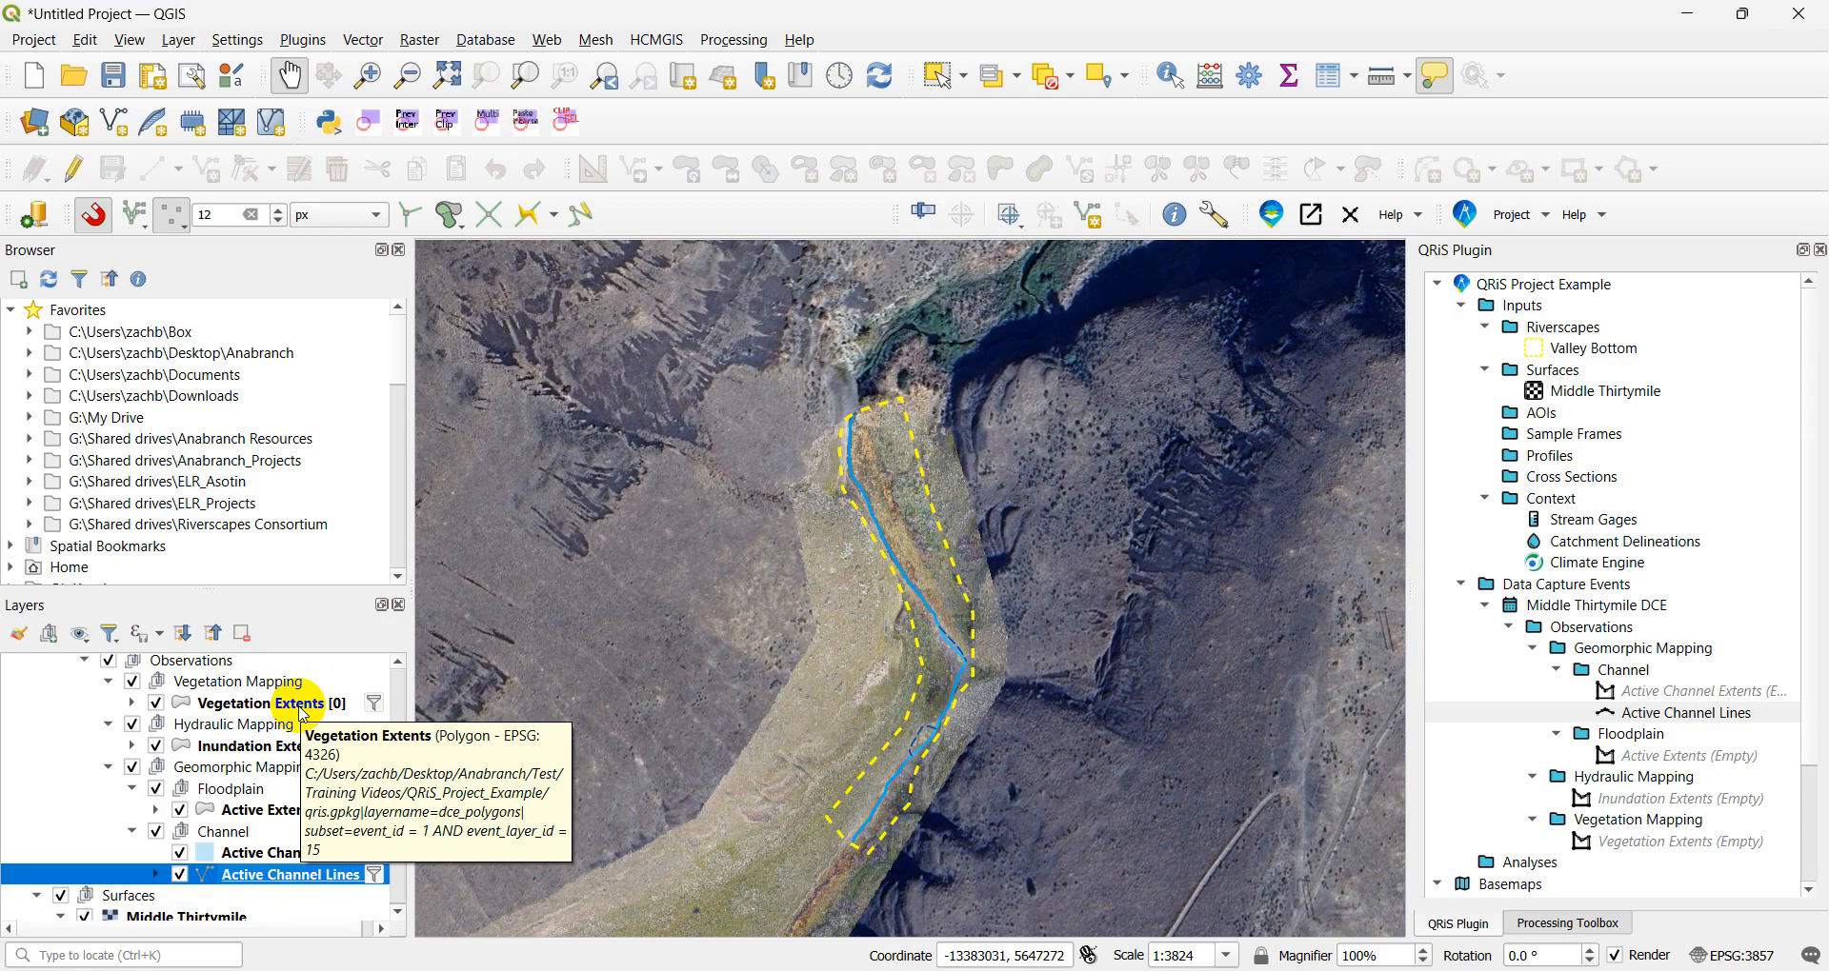
left_click(362, 39)
mouse_move(620, 218)
left_click(675, 210)
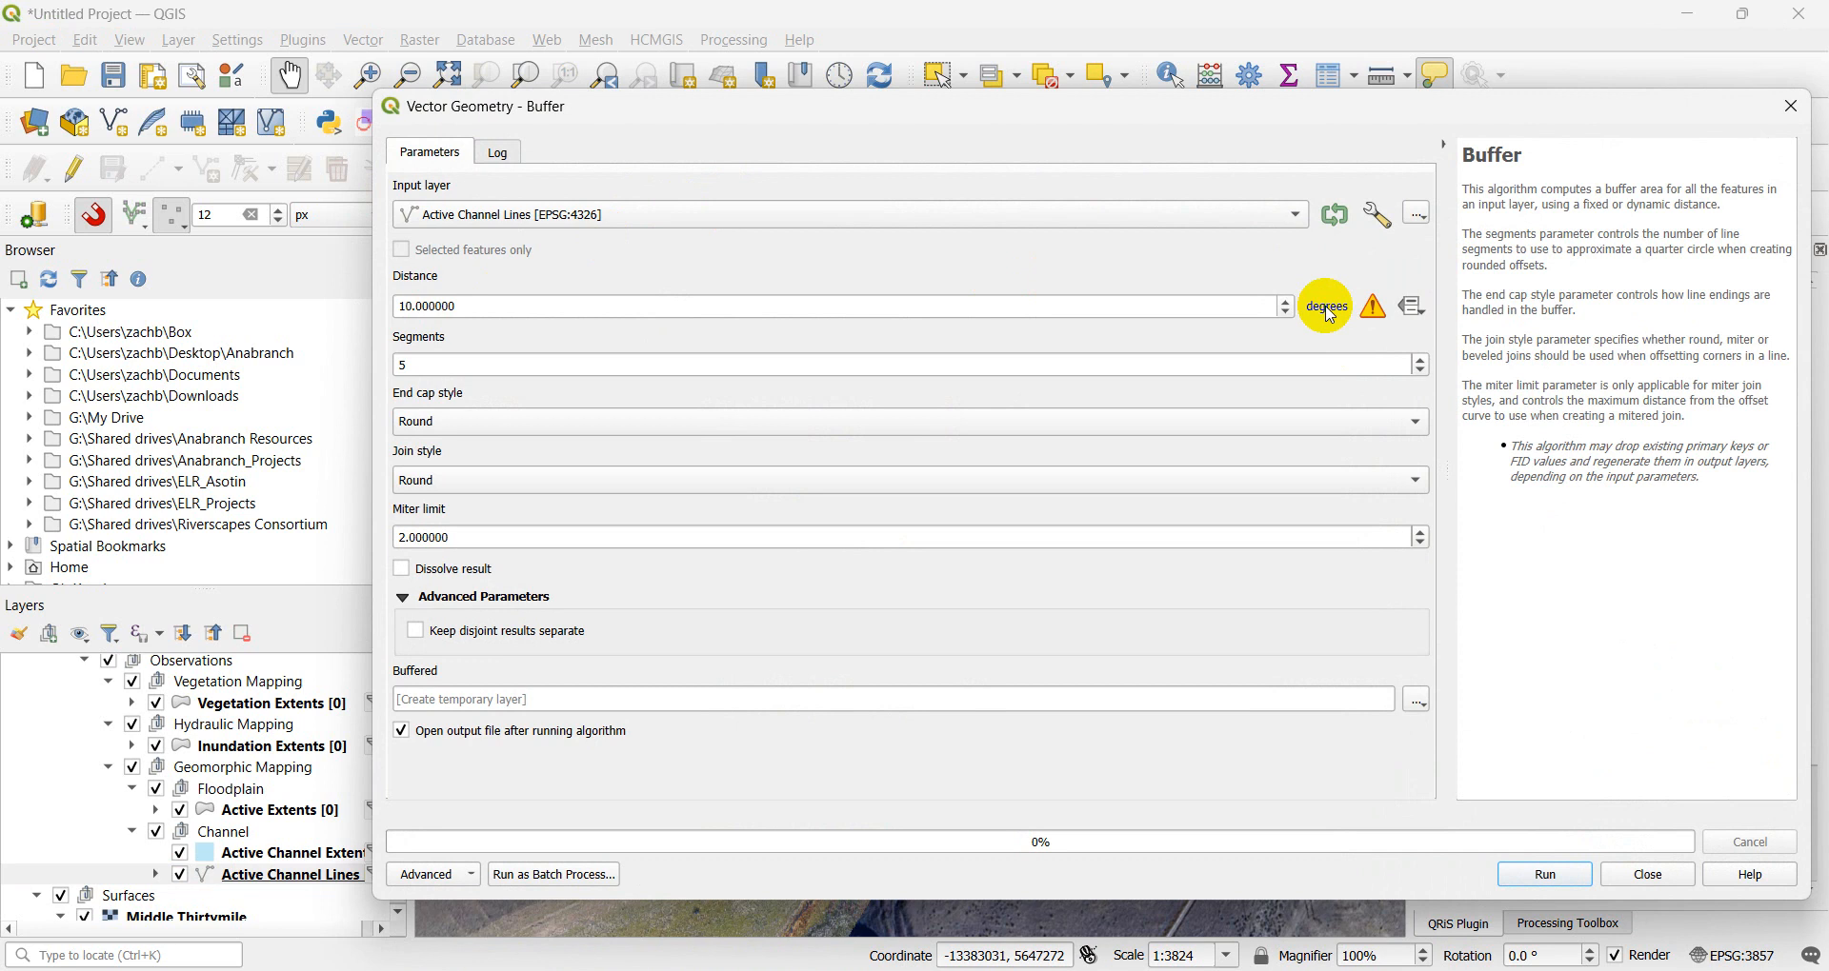
left_click(1655, 874)
- Reproject the Active Channel Lines layer to EPSG:26910 - NAD83 / UTM zone 10N as a temporary layer
left_click(371, 39)
mouse_move(549, 289)
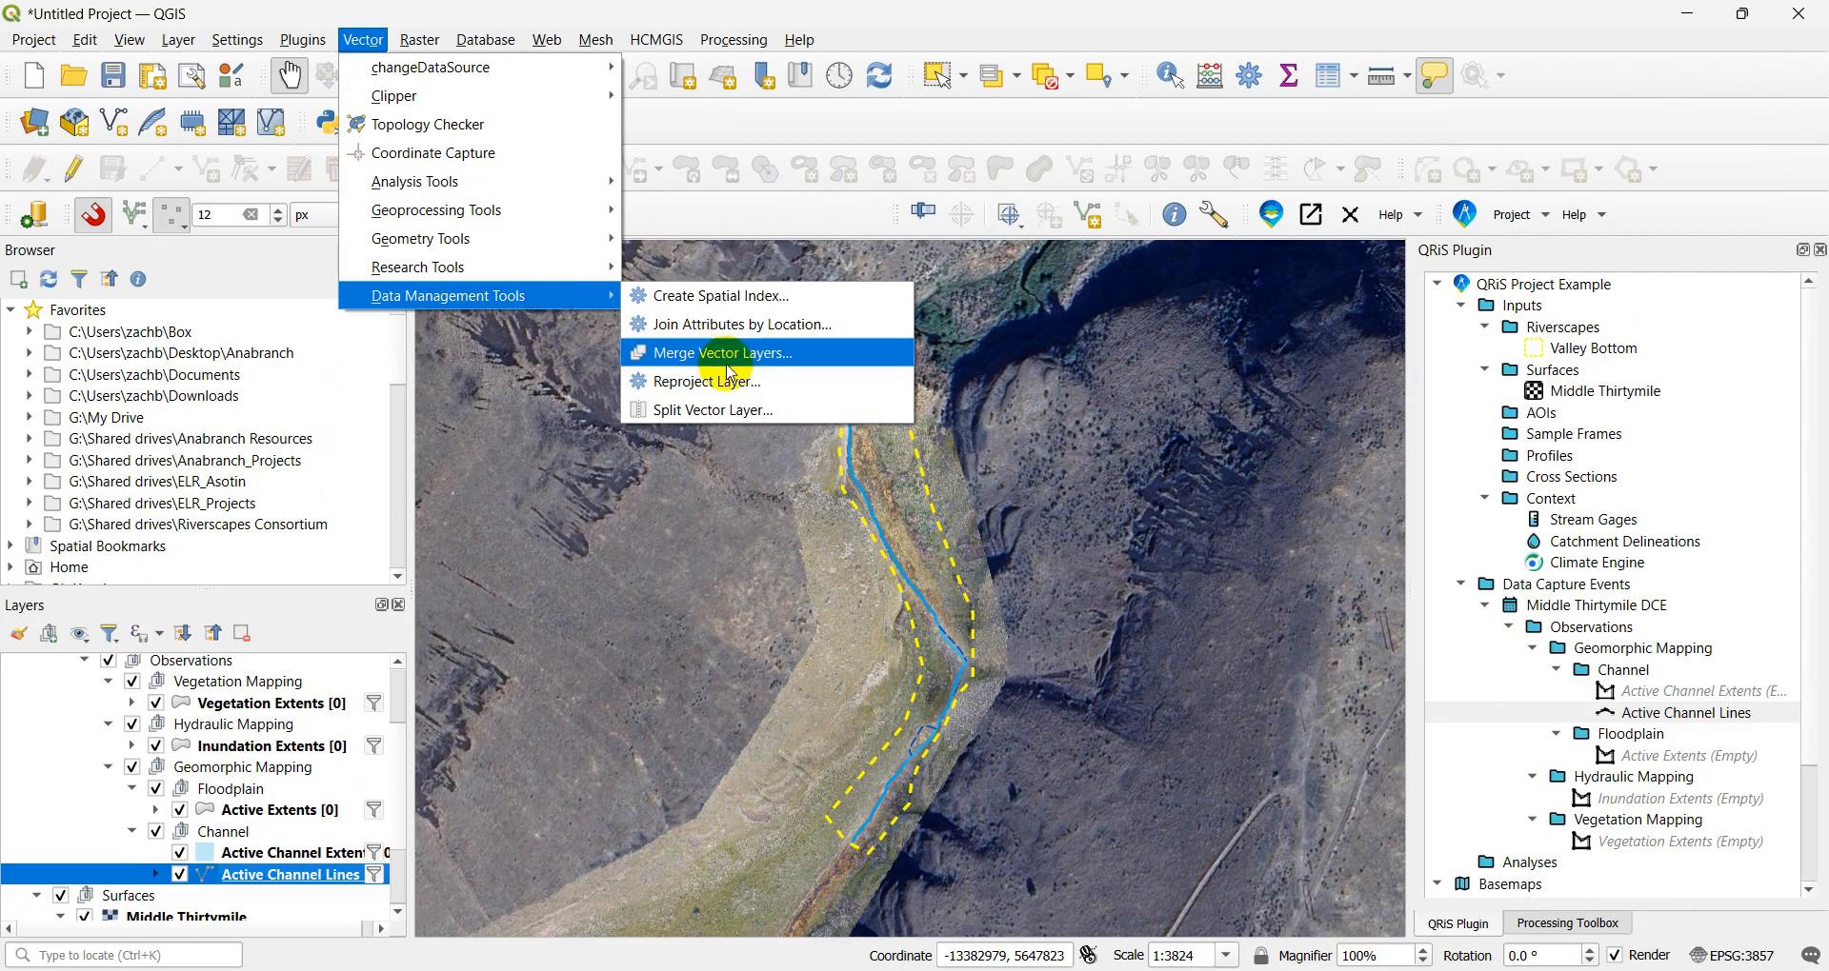
left_click(728, 390)
left_click(533, 303)
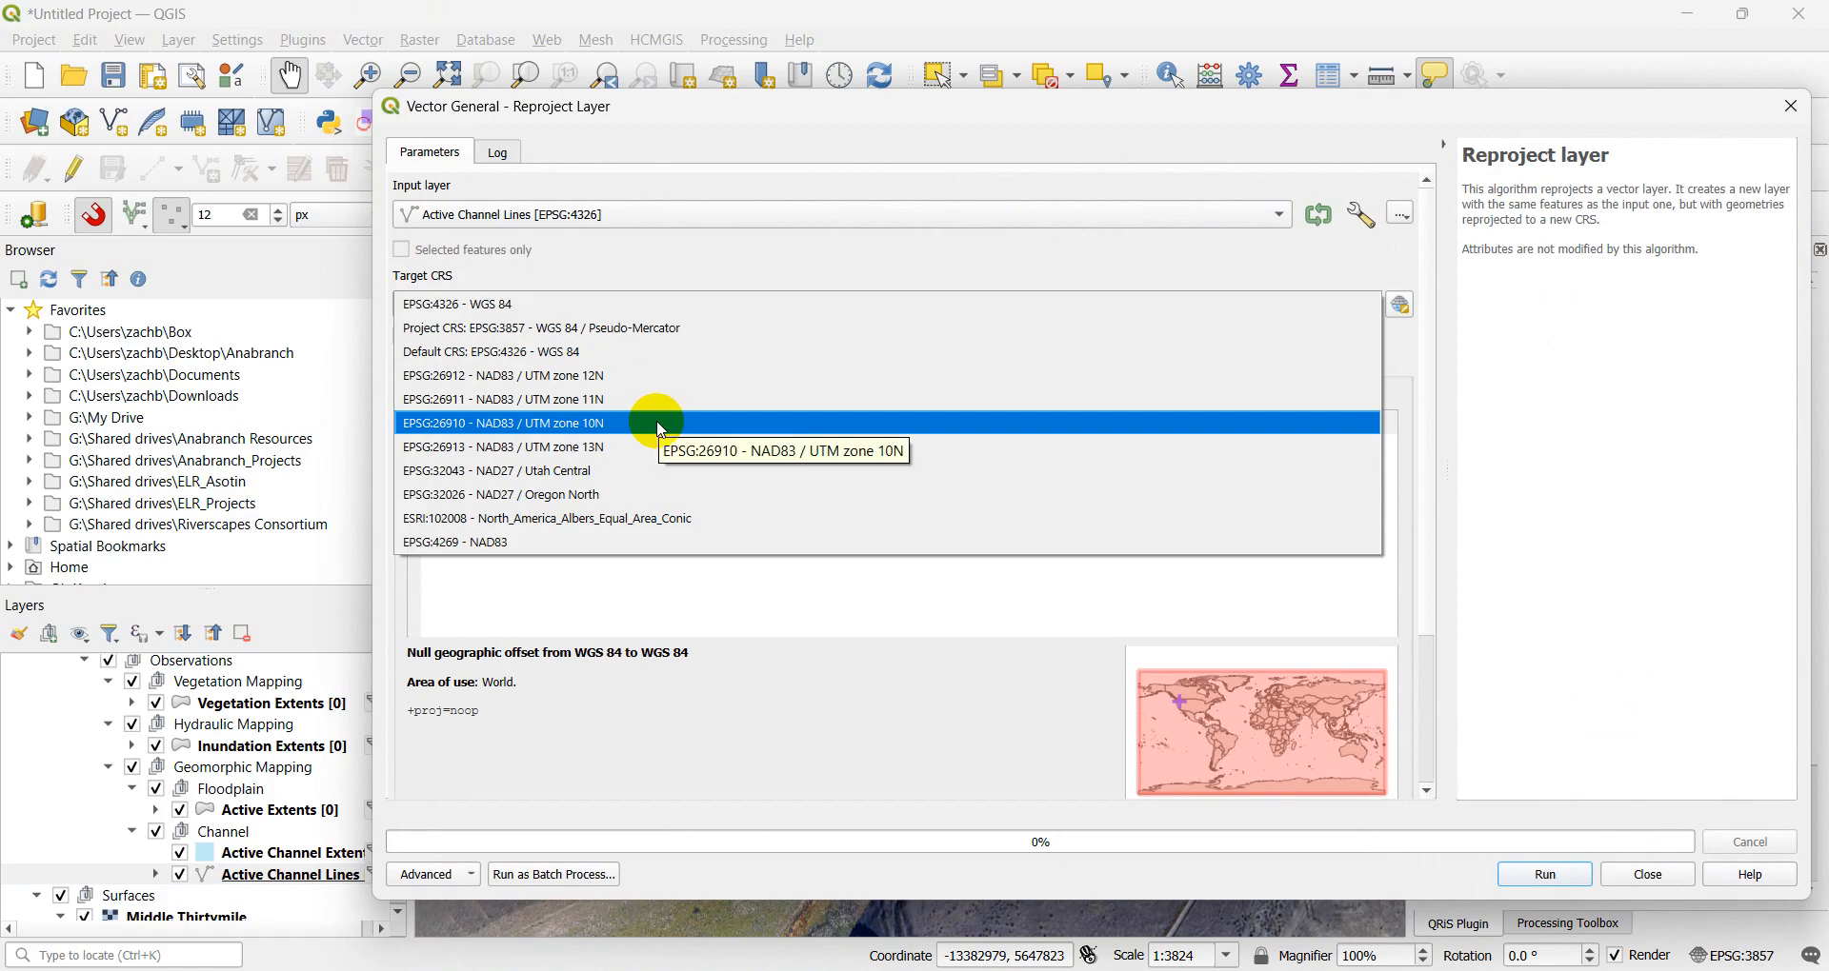
left_click(662, 424)
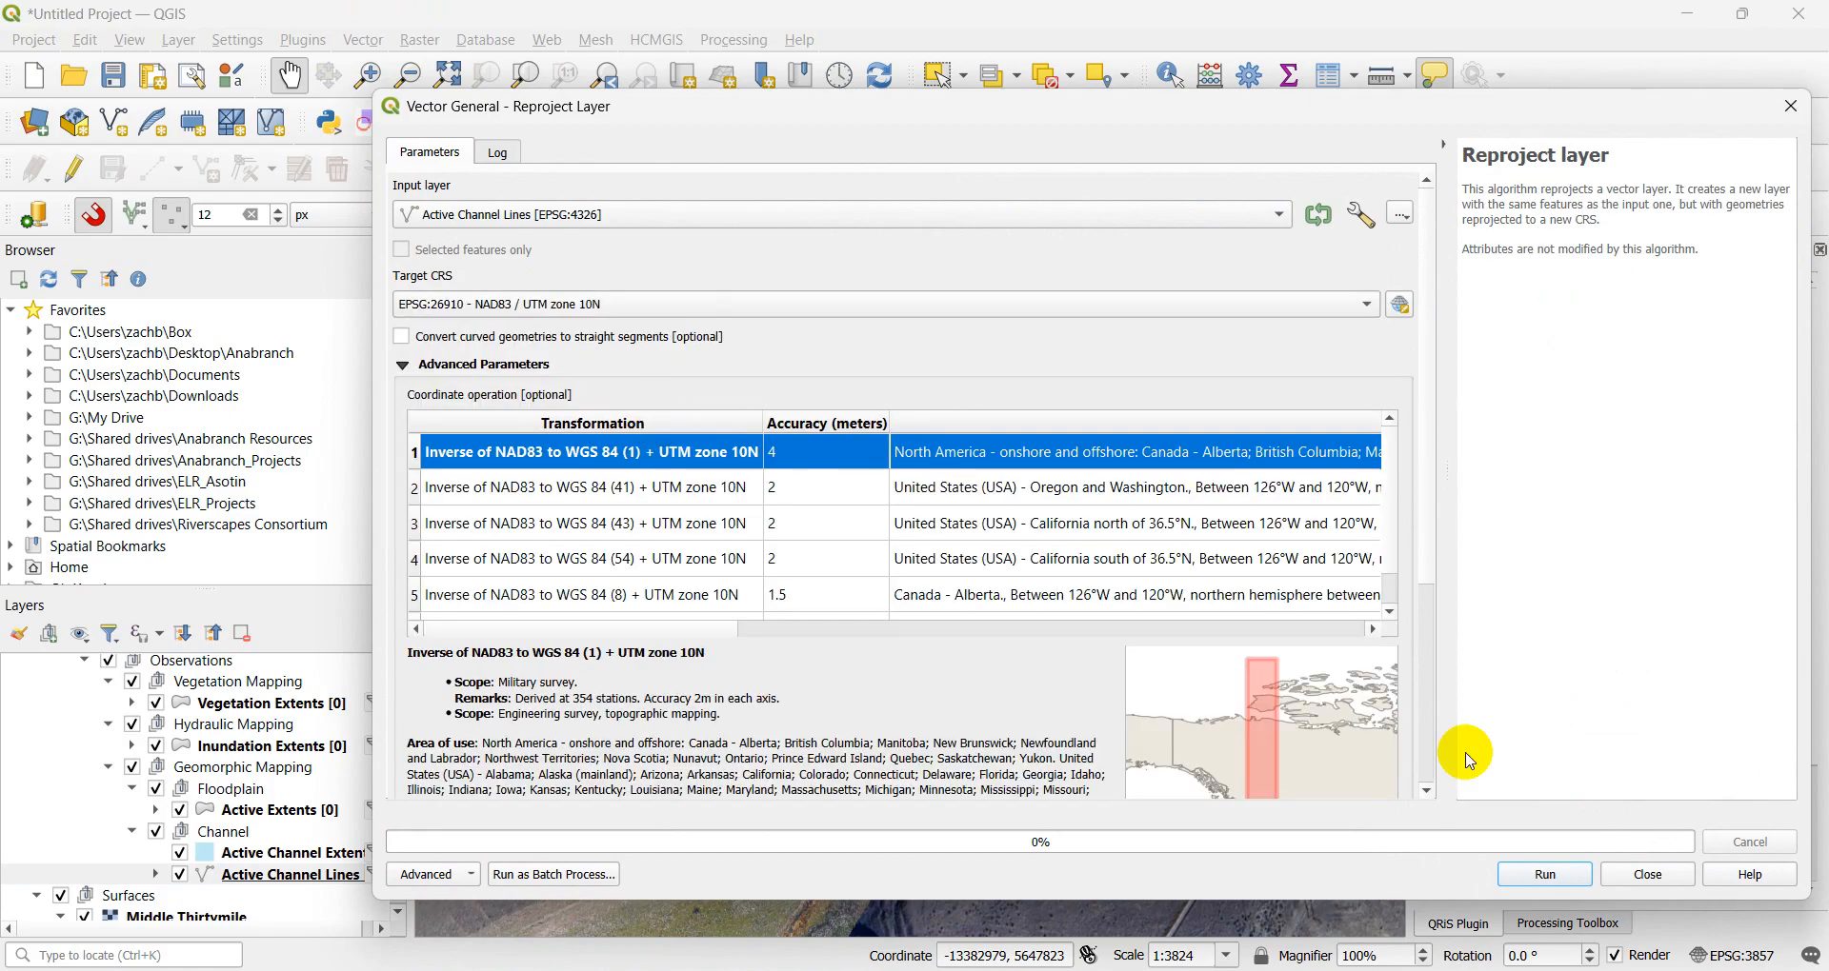
left_click(1544, 868)
left_click(1665, 874)
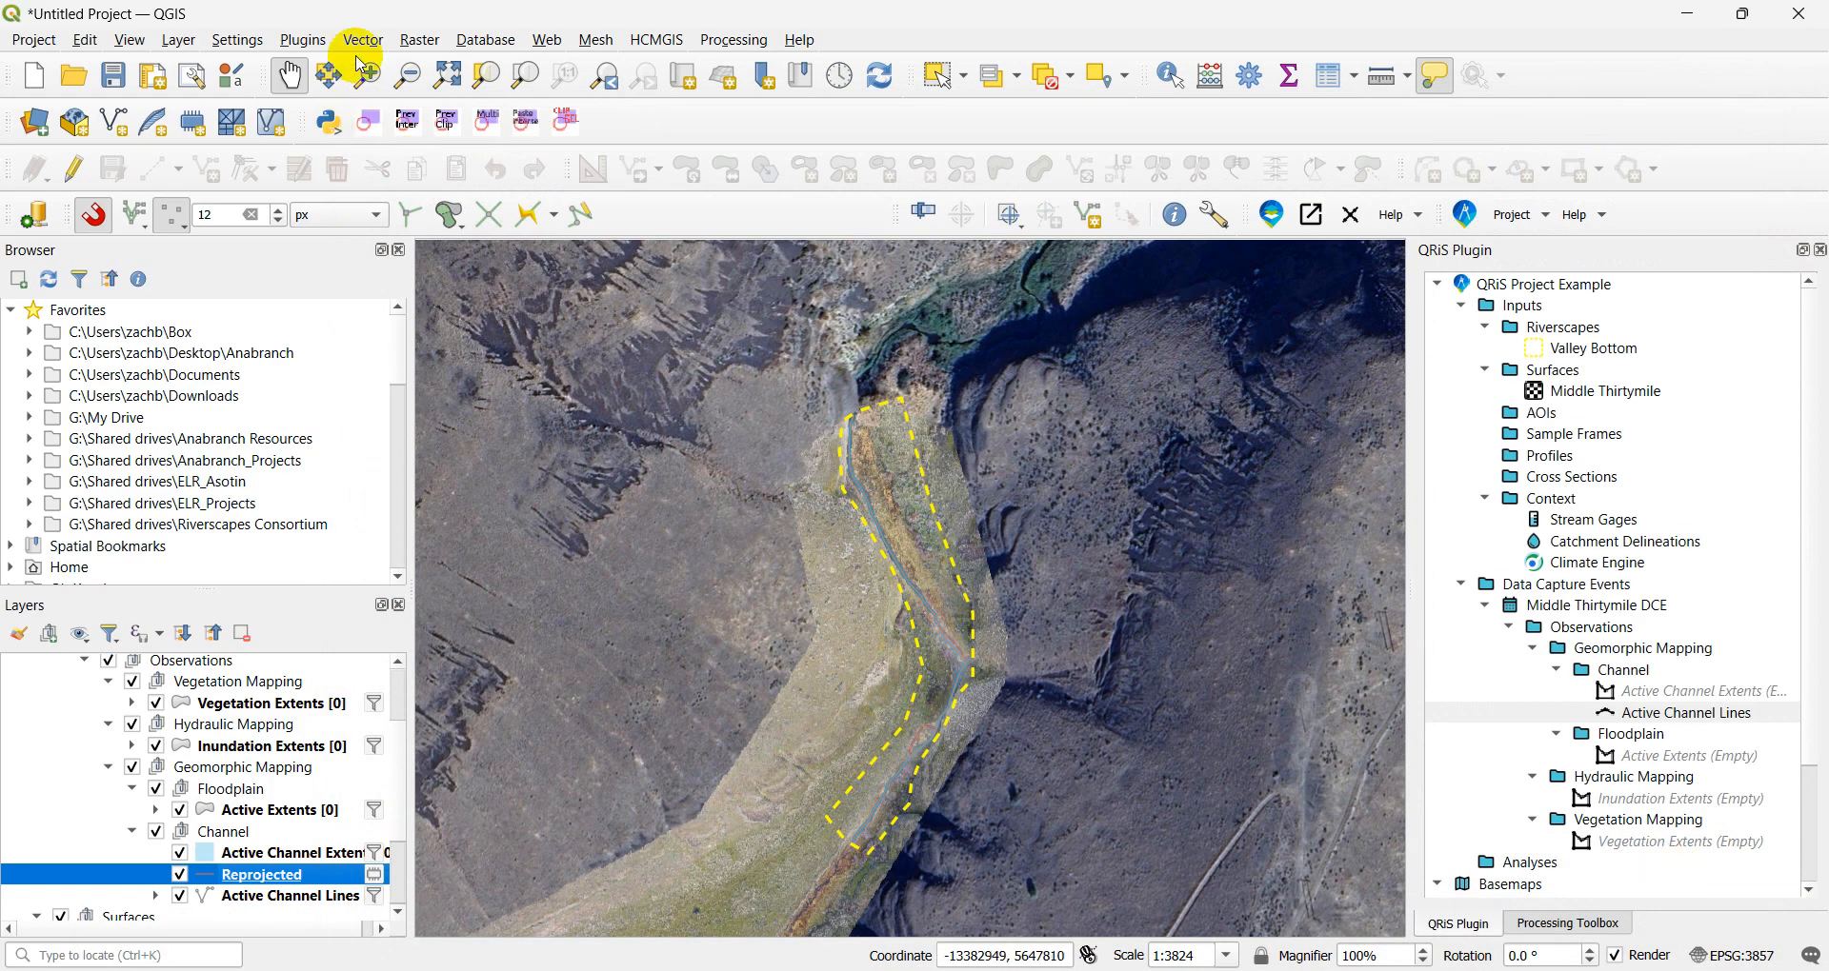
scroll(958, 678, "up", 3)
scroll(957, 678, "down", 1)
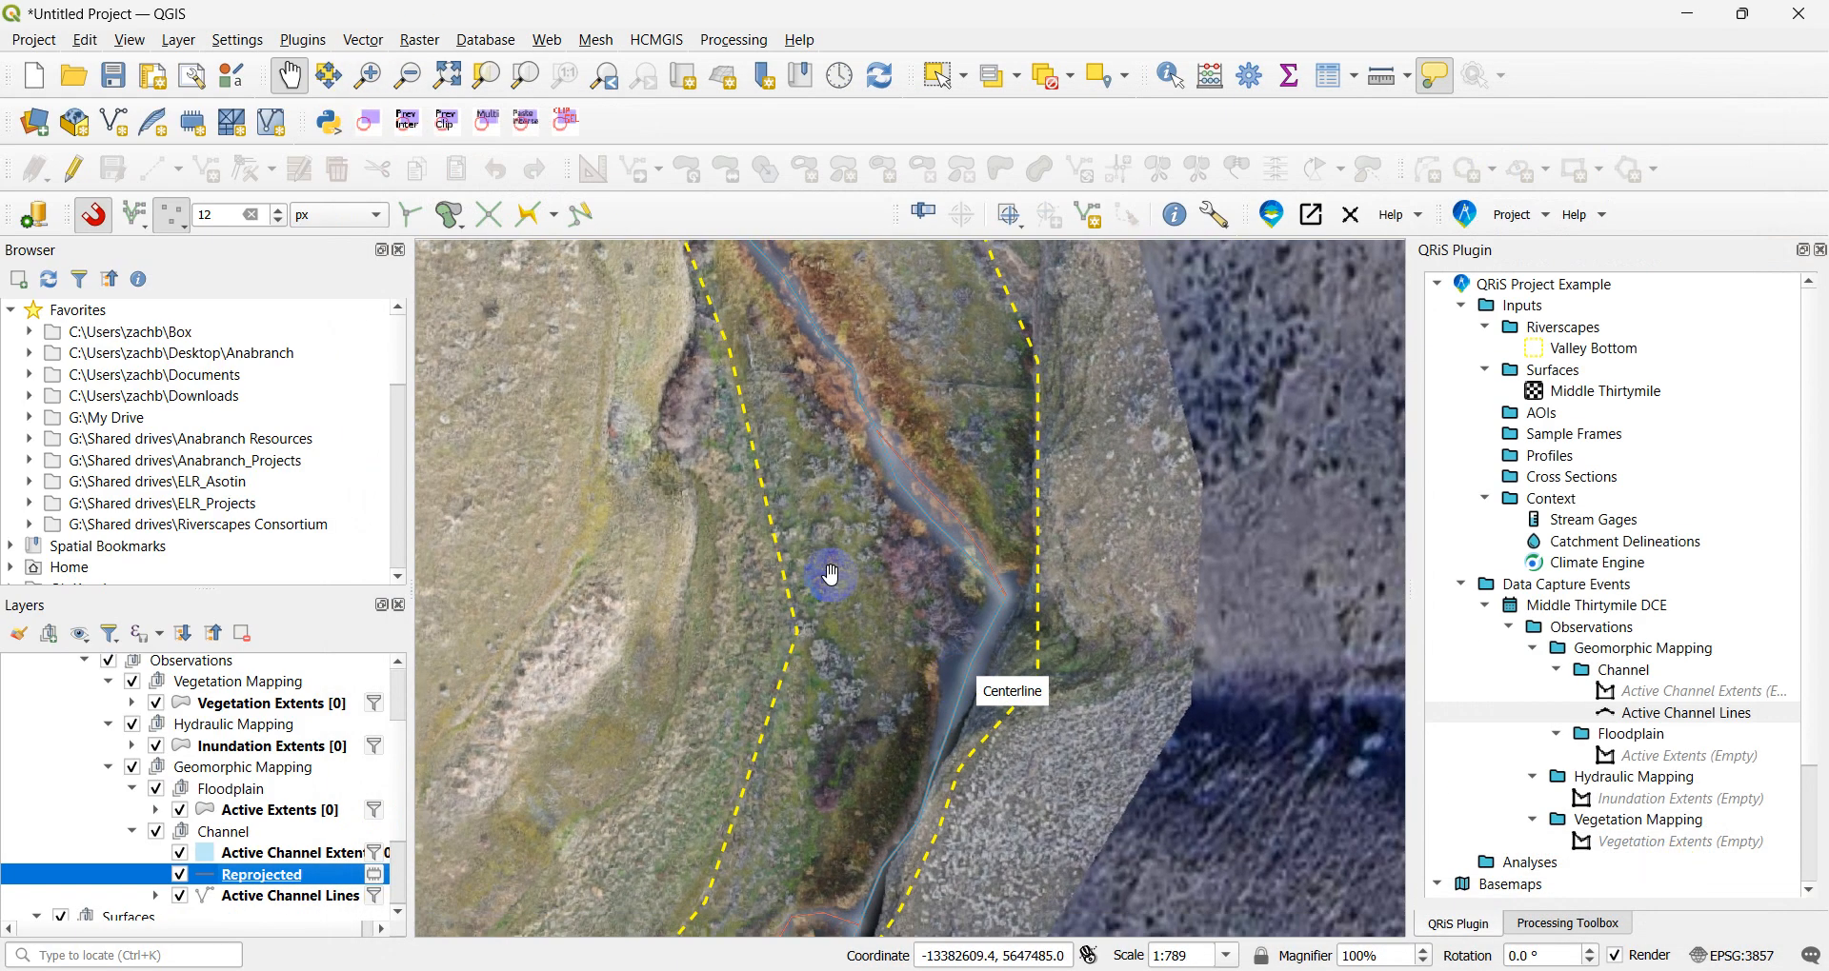
left_click(363, 40)
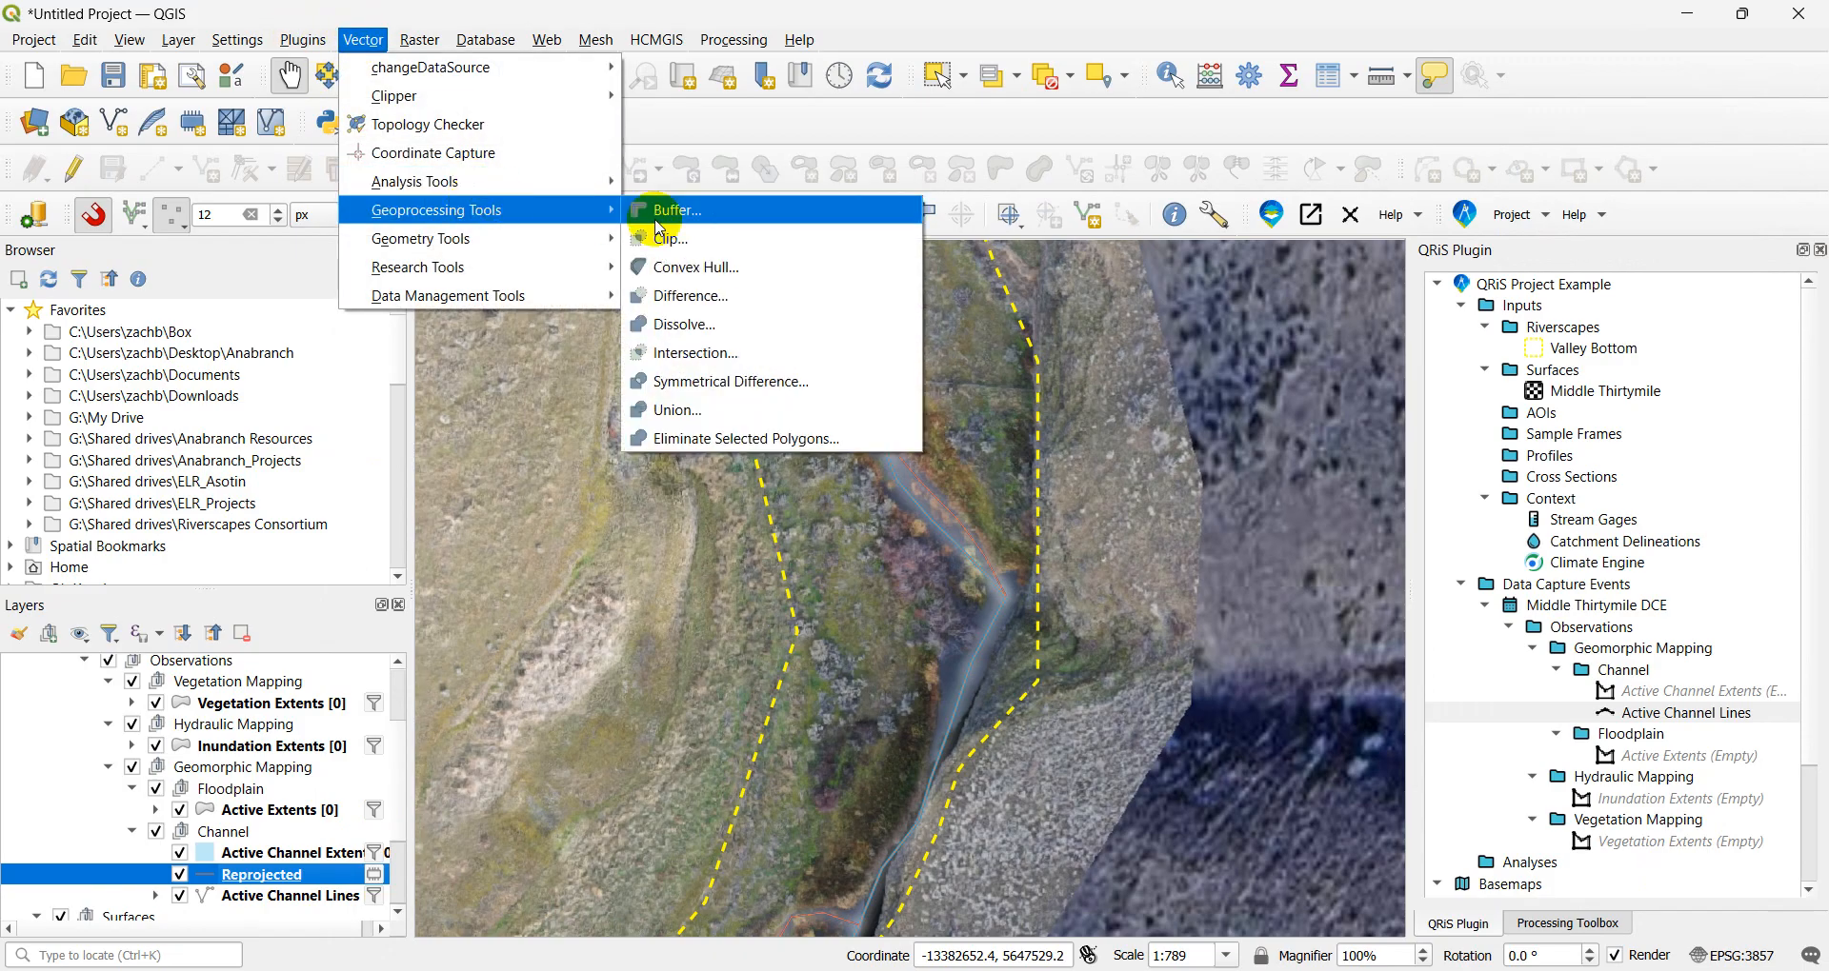
left_click(656, 209)
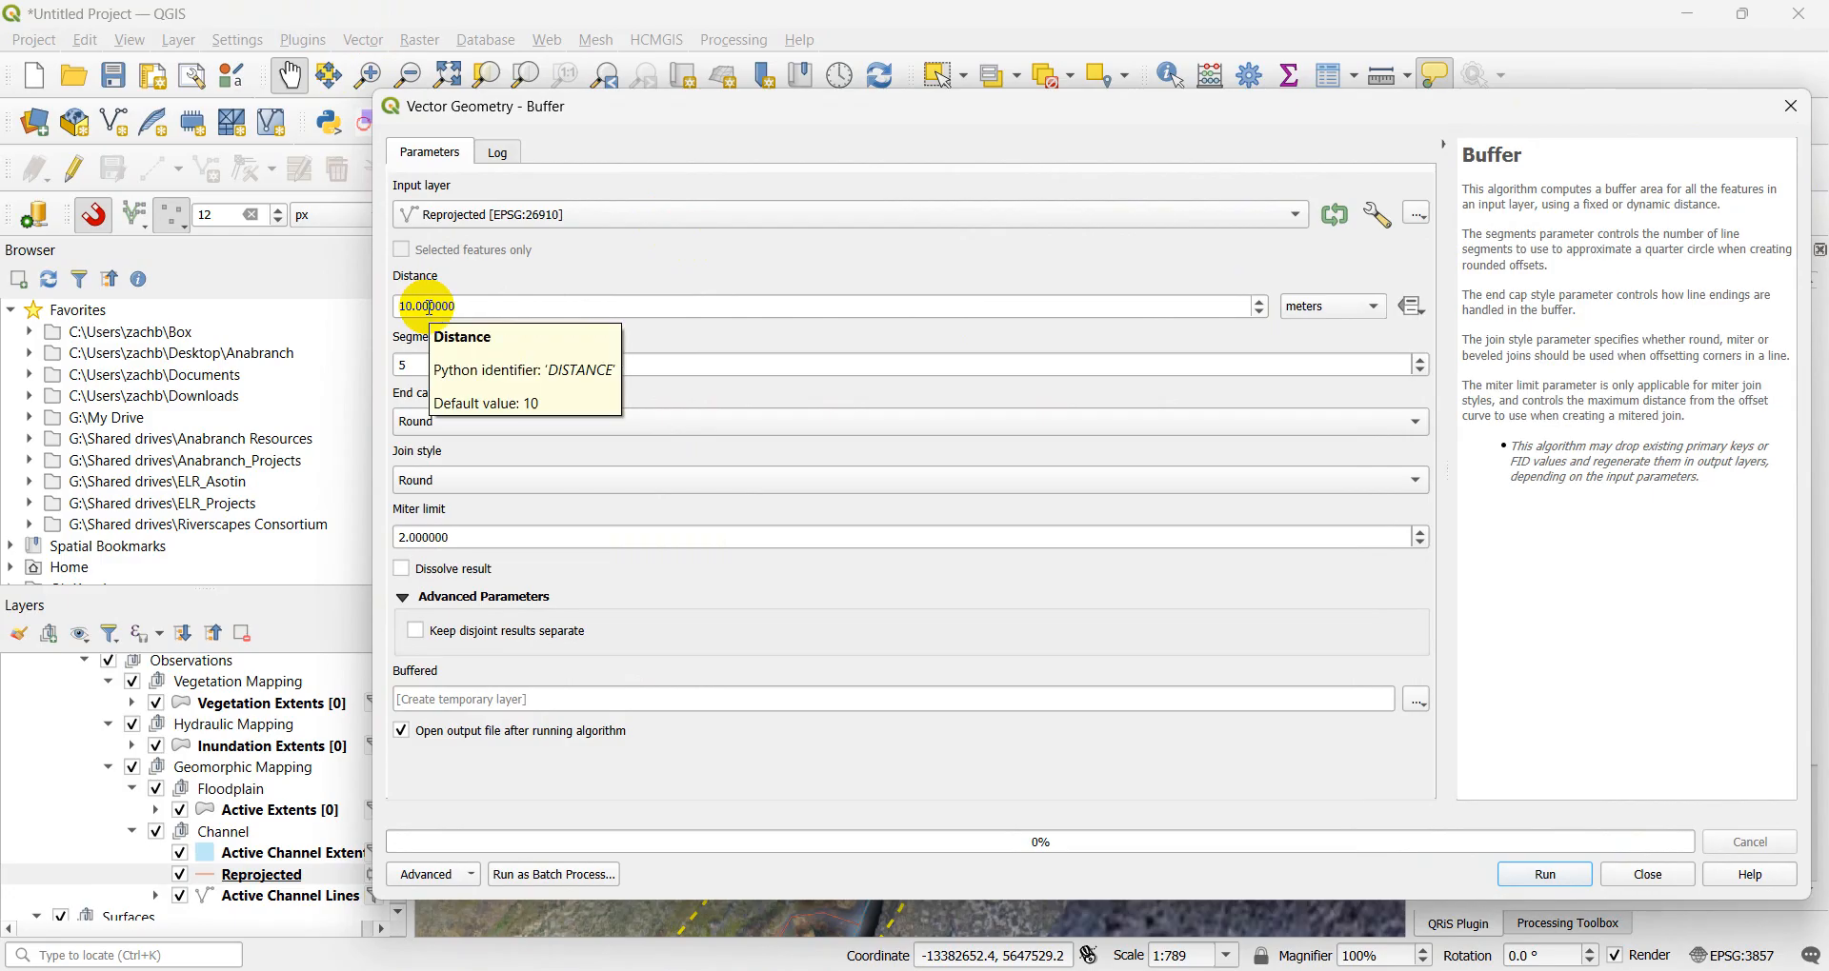
left_click(1317, 315)
left_click(1317, 310)
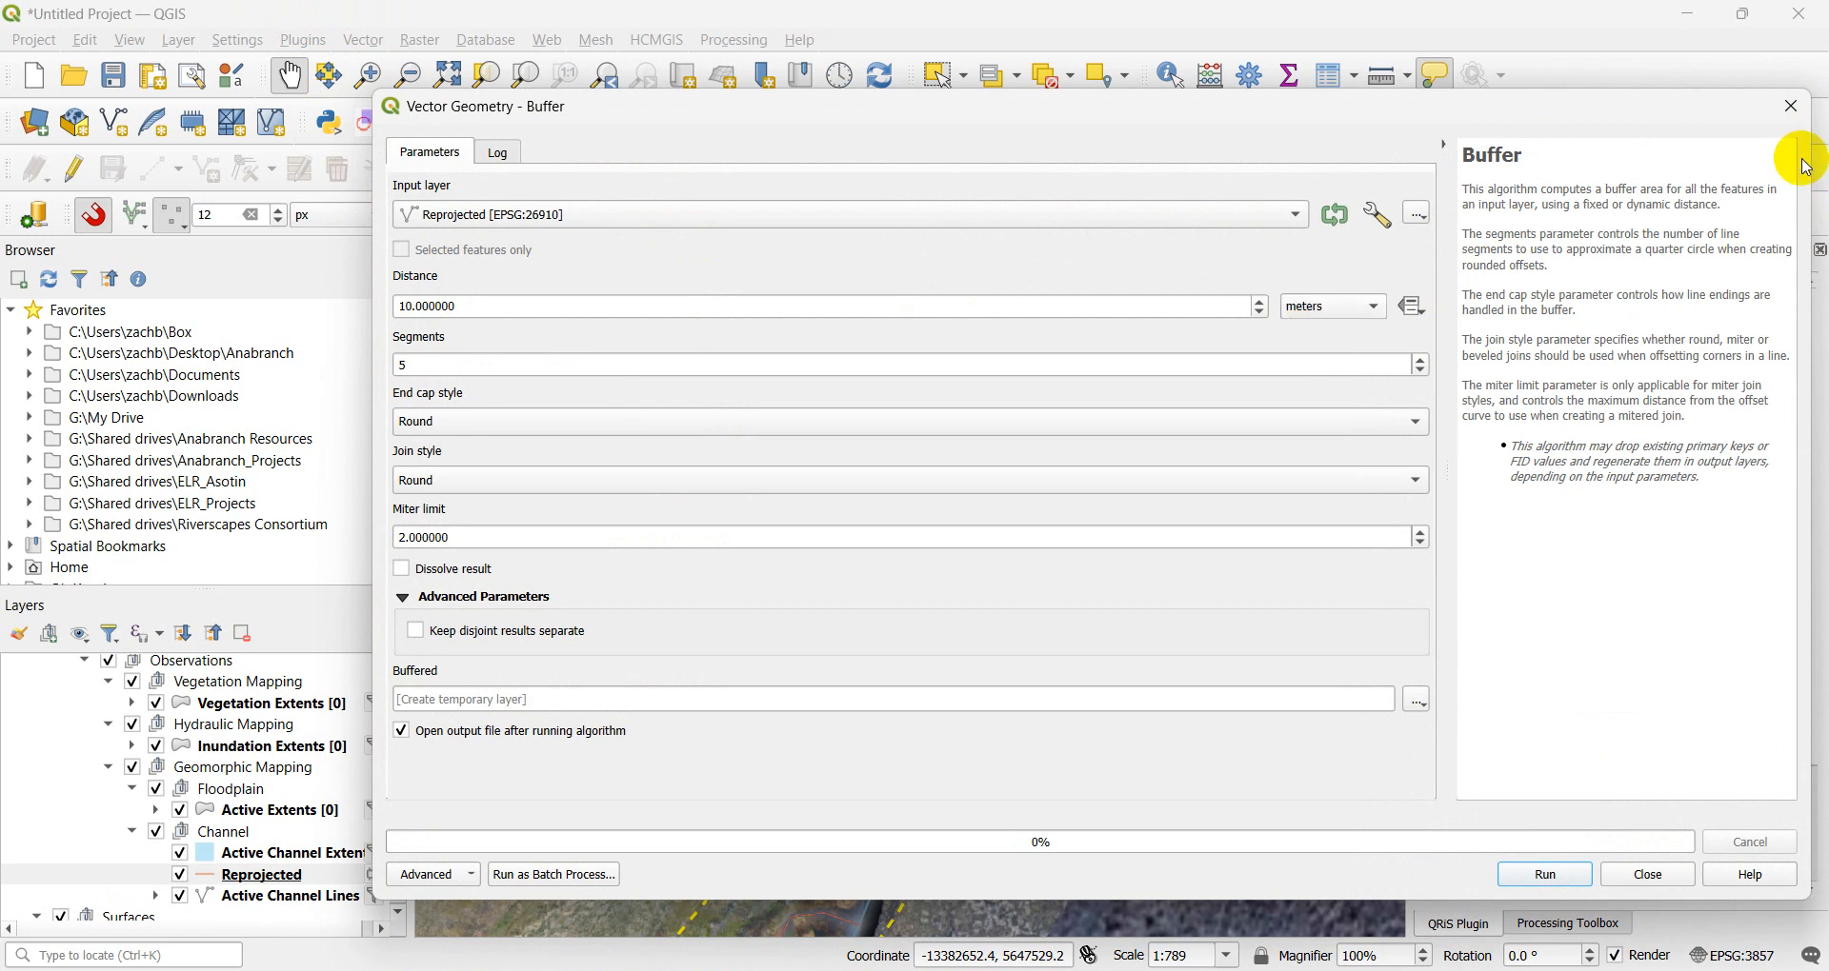
left_click(1791, 107)
- Measure the active channel's width at two places near the north end of the valley bottom
left_click_drag(852, 468, 877, 746)
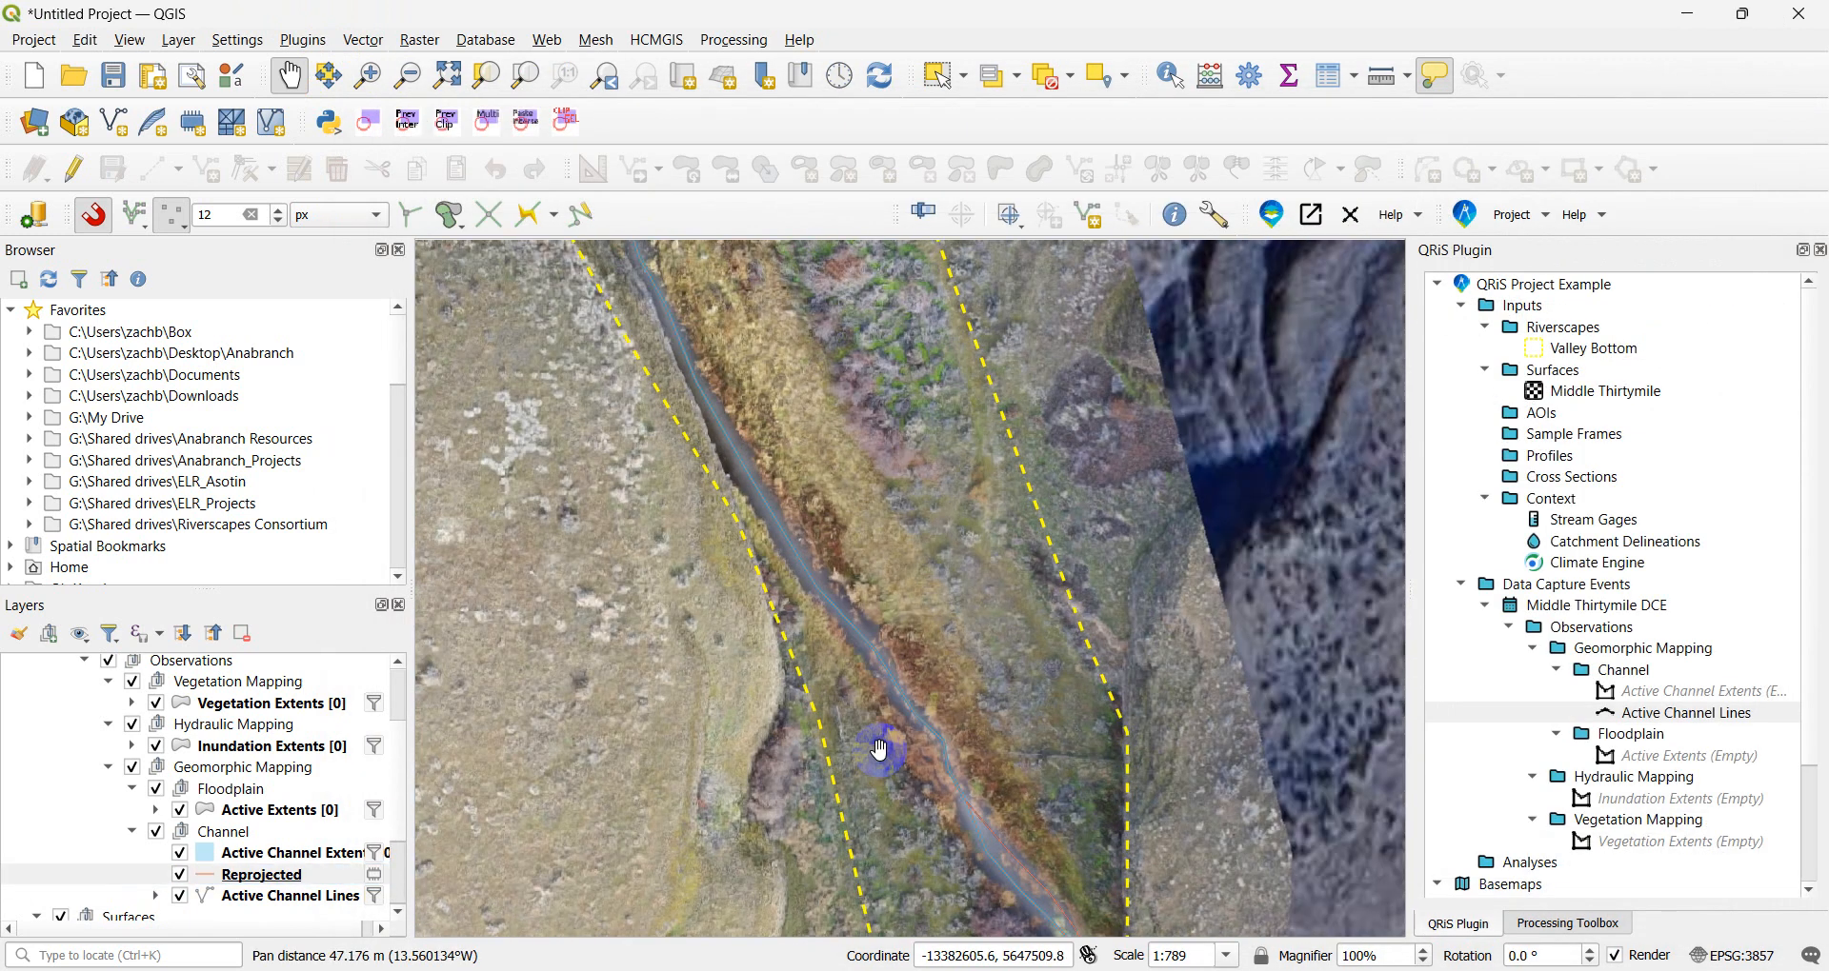
left_click_drag(746, 474, 842, 686)
left_click_drag(756, 412, 776, 657)
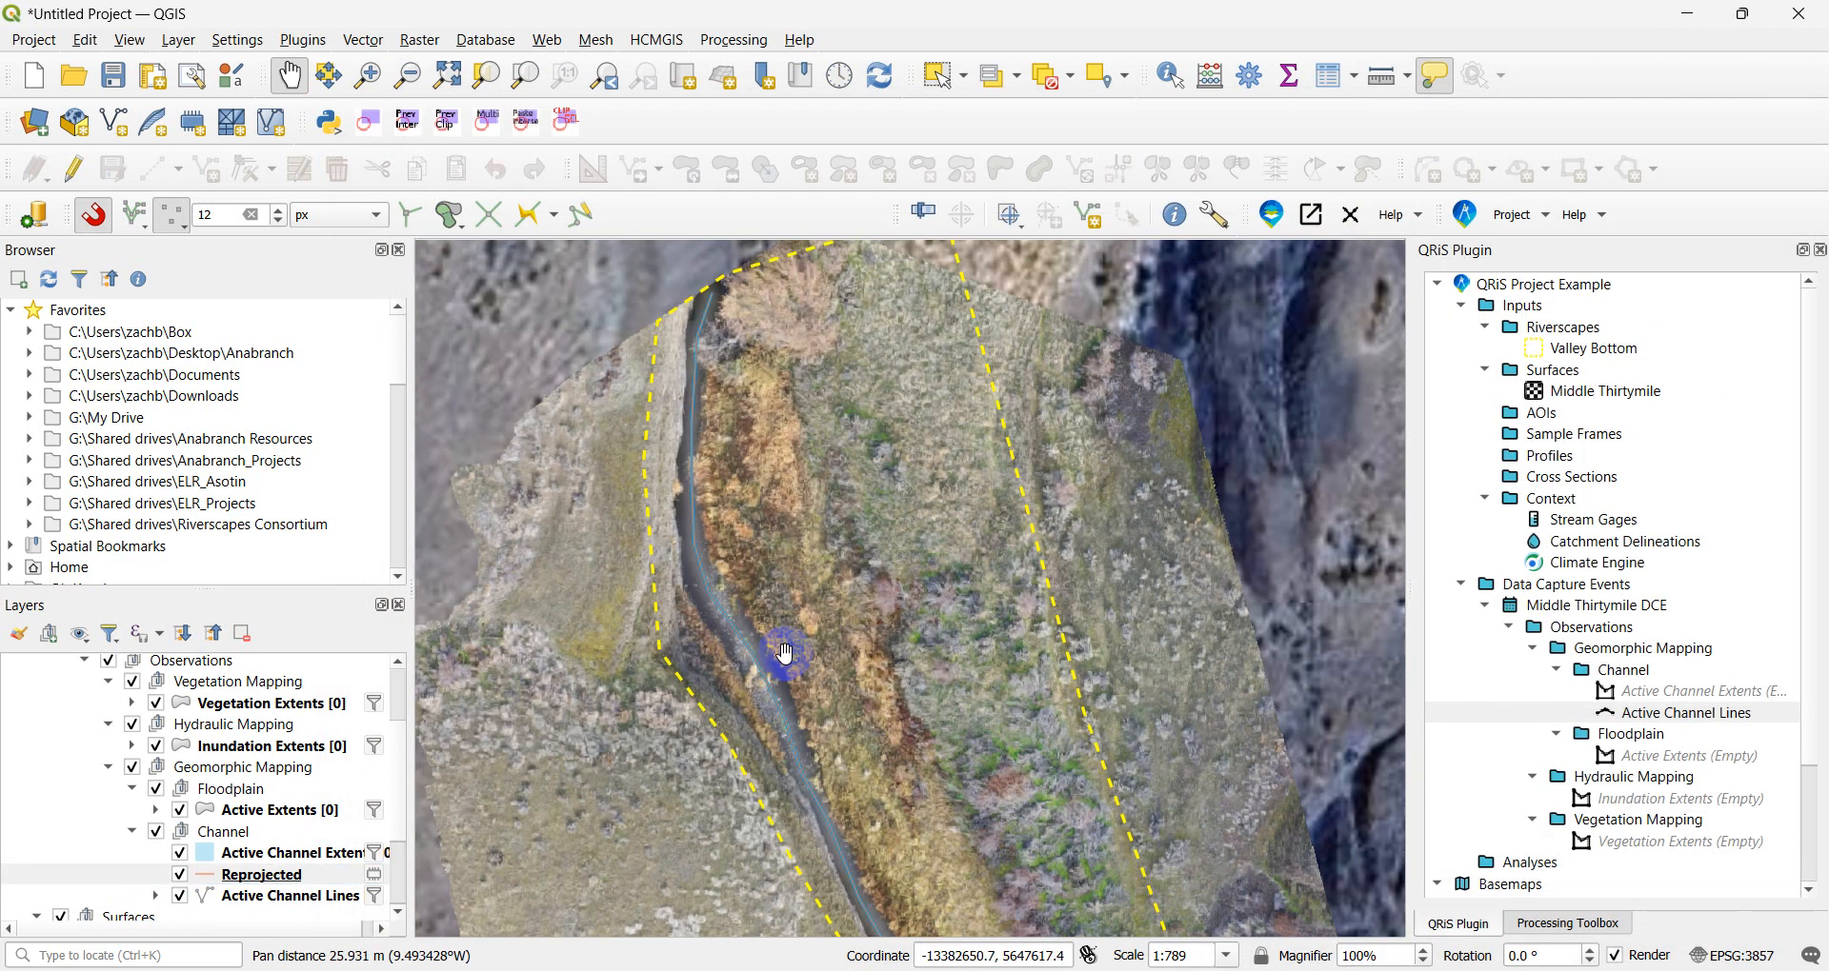
left_click(1383, 76)
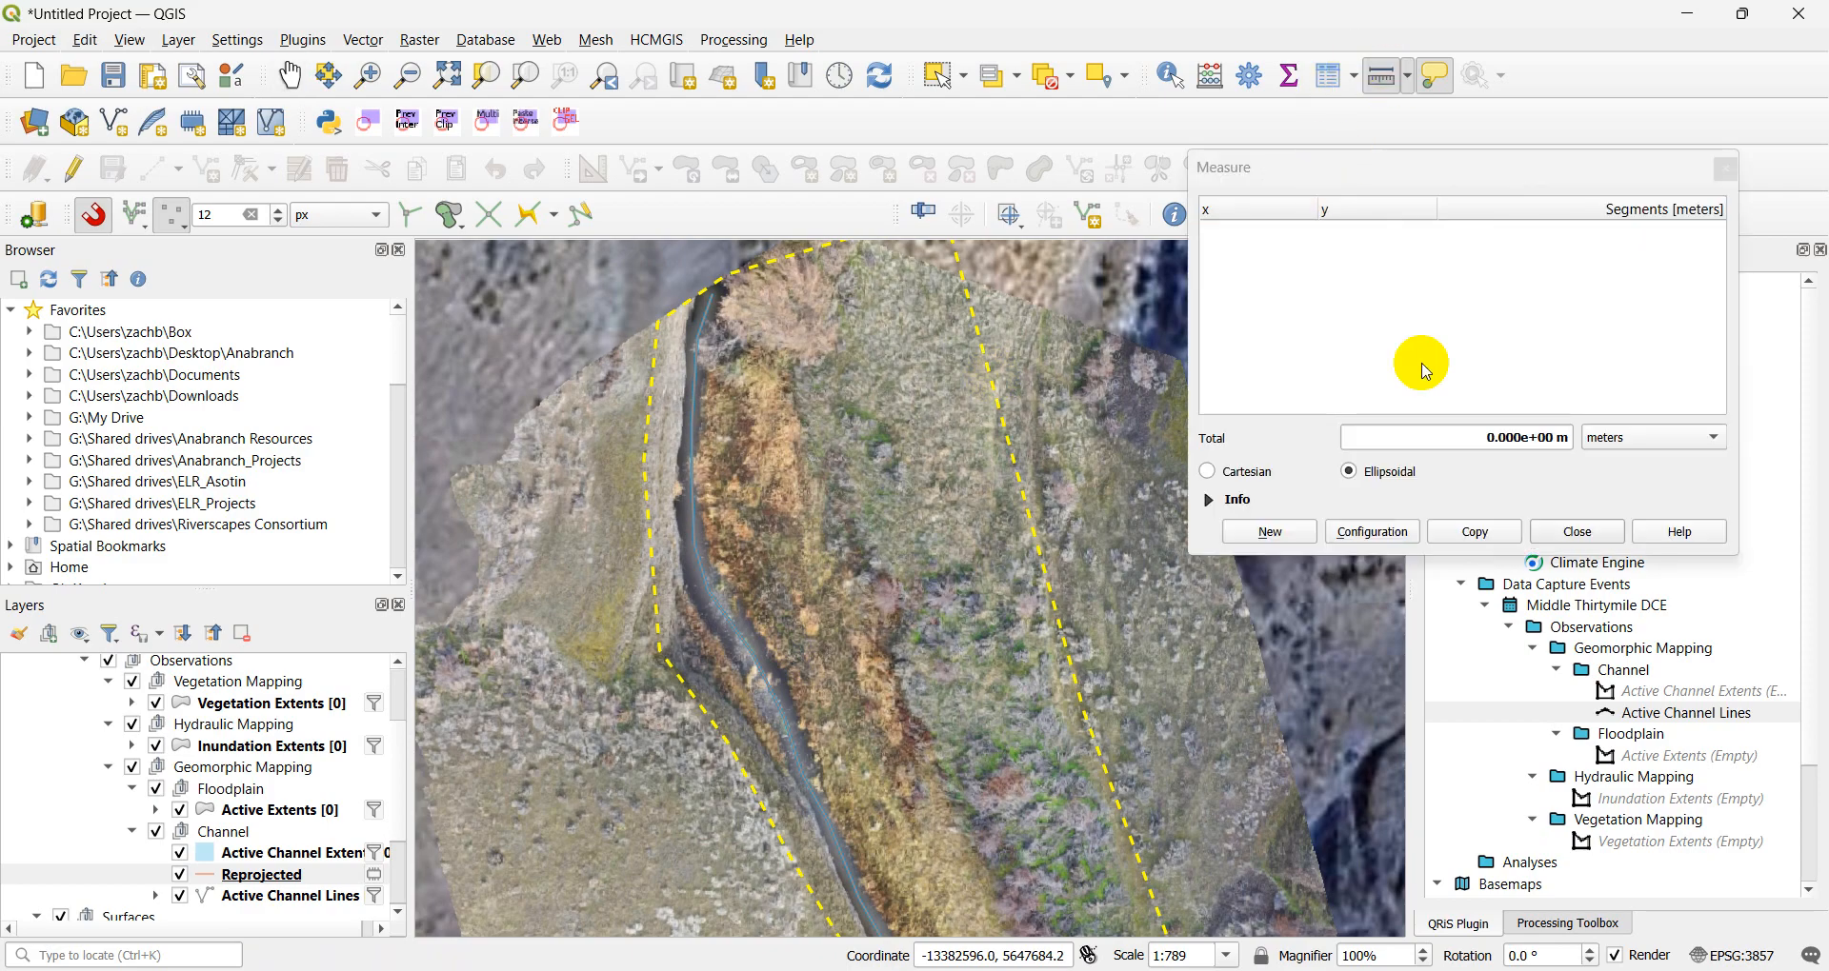
left_click(675, 451)
left_click(707, 448)
right_click(707, 447)
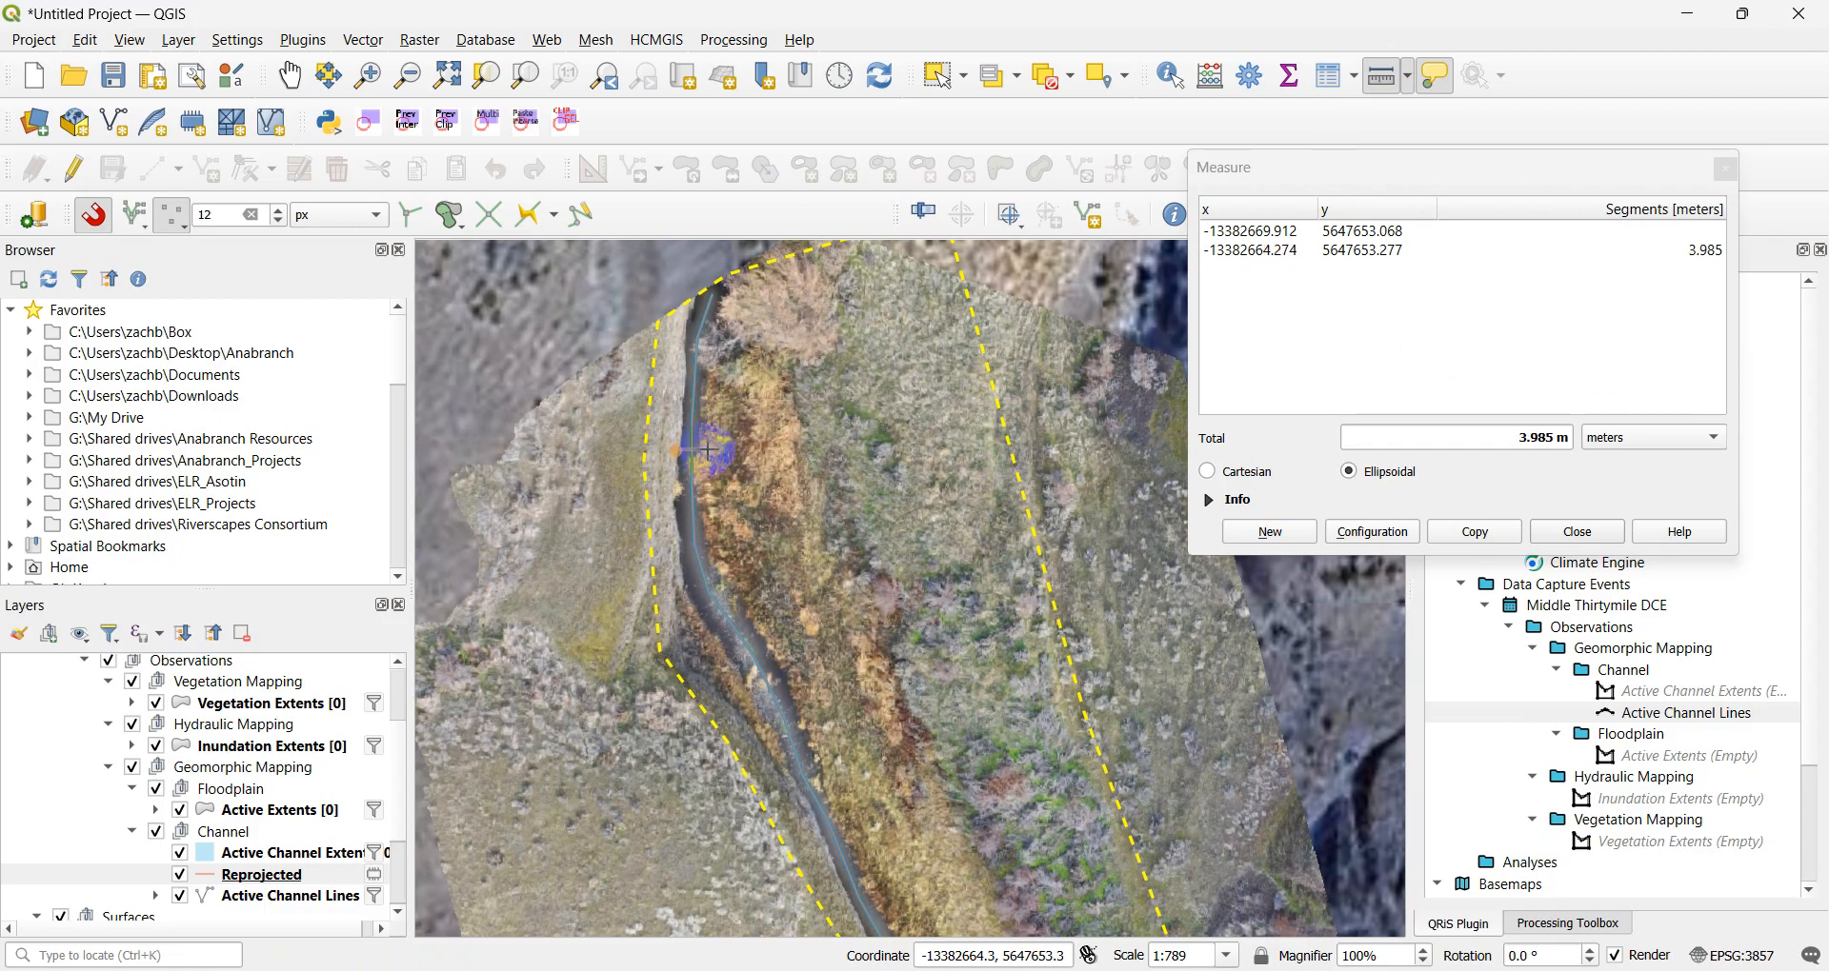
left_click(751, 702)
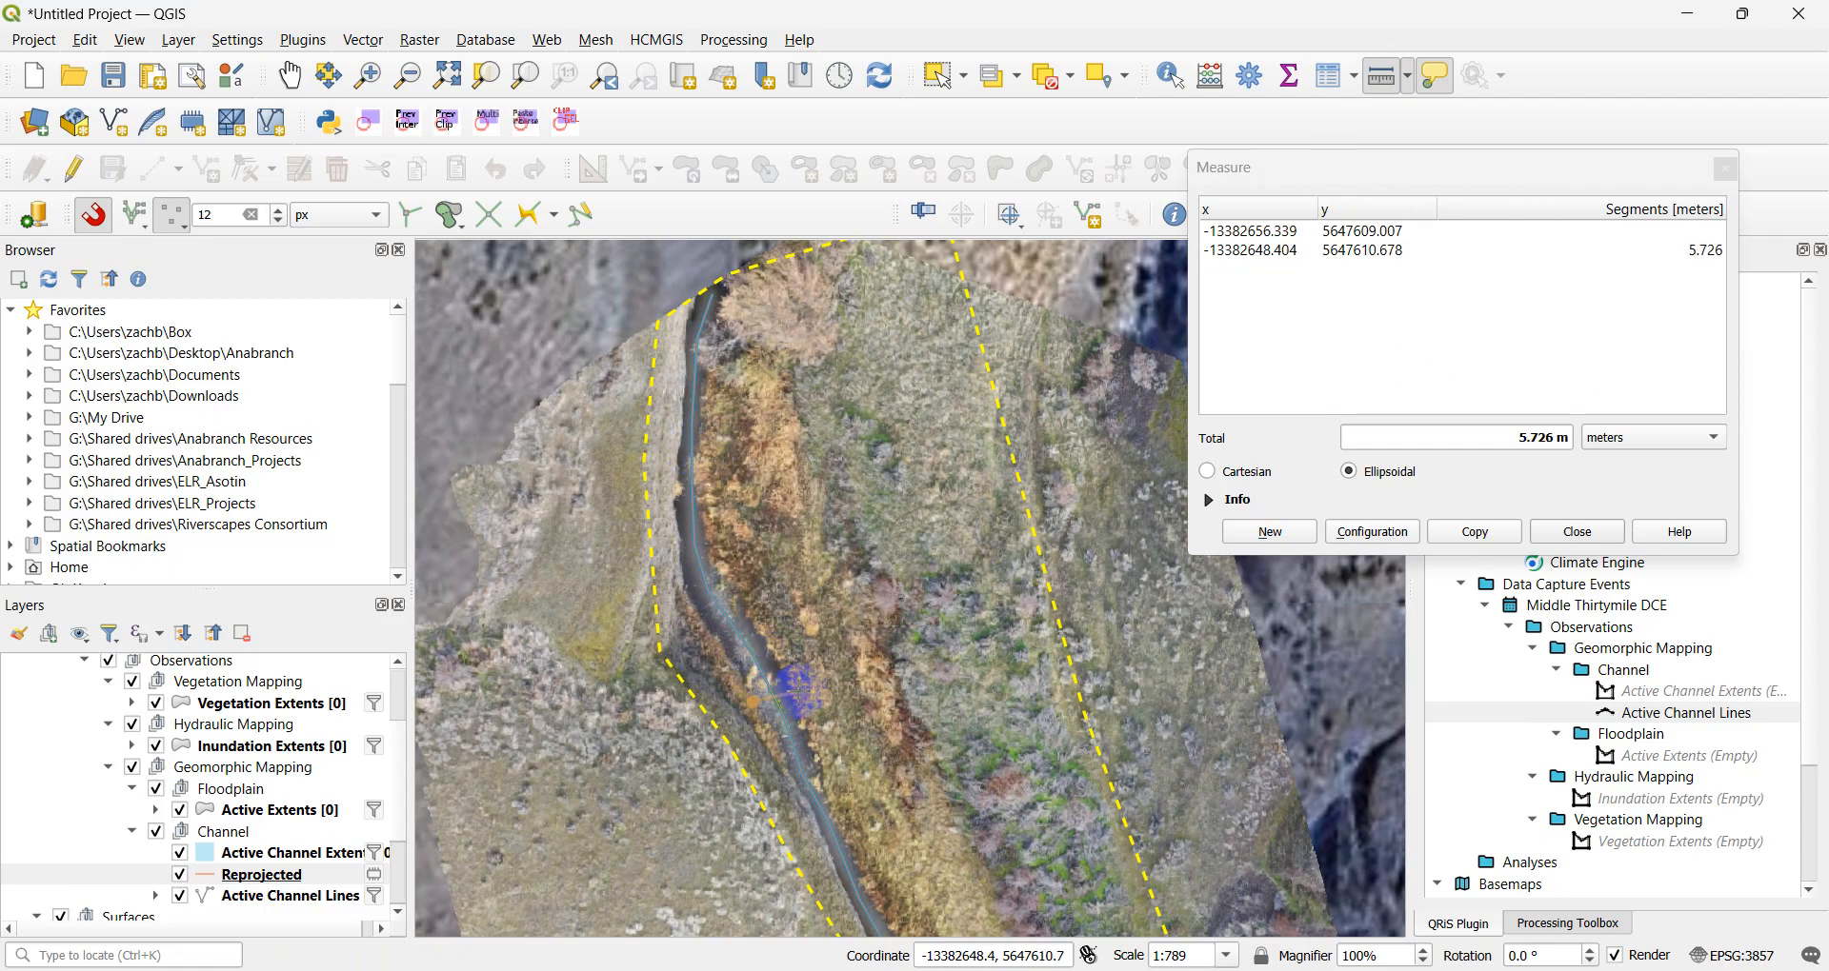
left_click(793, 686)
right_click(794, 686)
- Measure the channel's width midway down the upper reach and again just south of the sharp bend
key("Right")
key("Down")
key("Down")
left_click(591, 520)
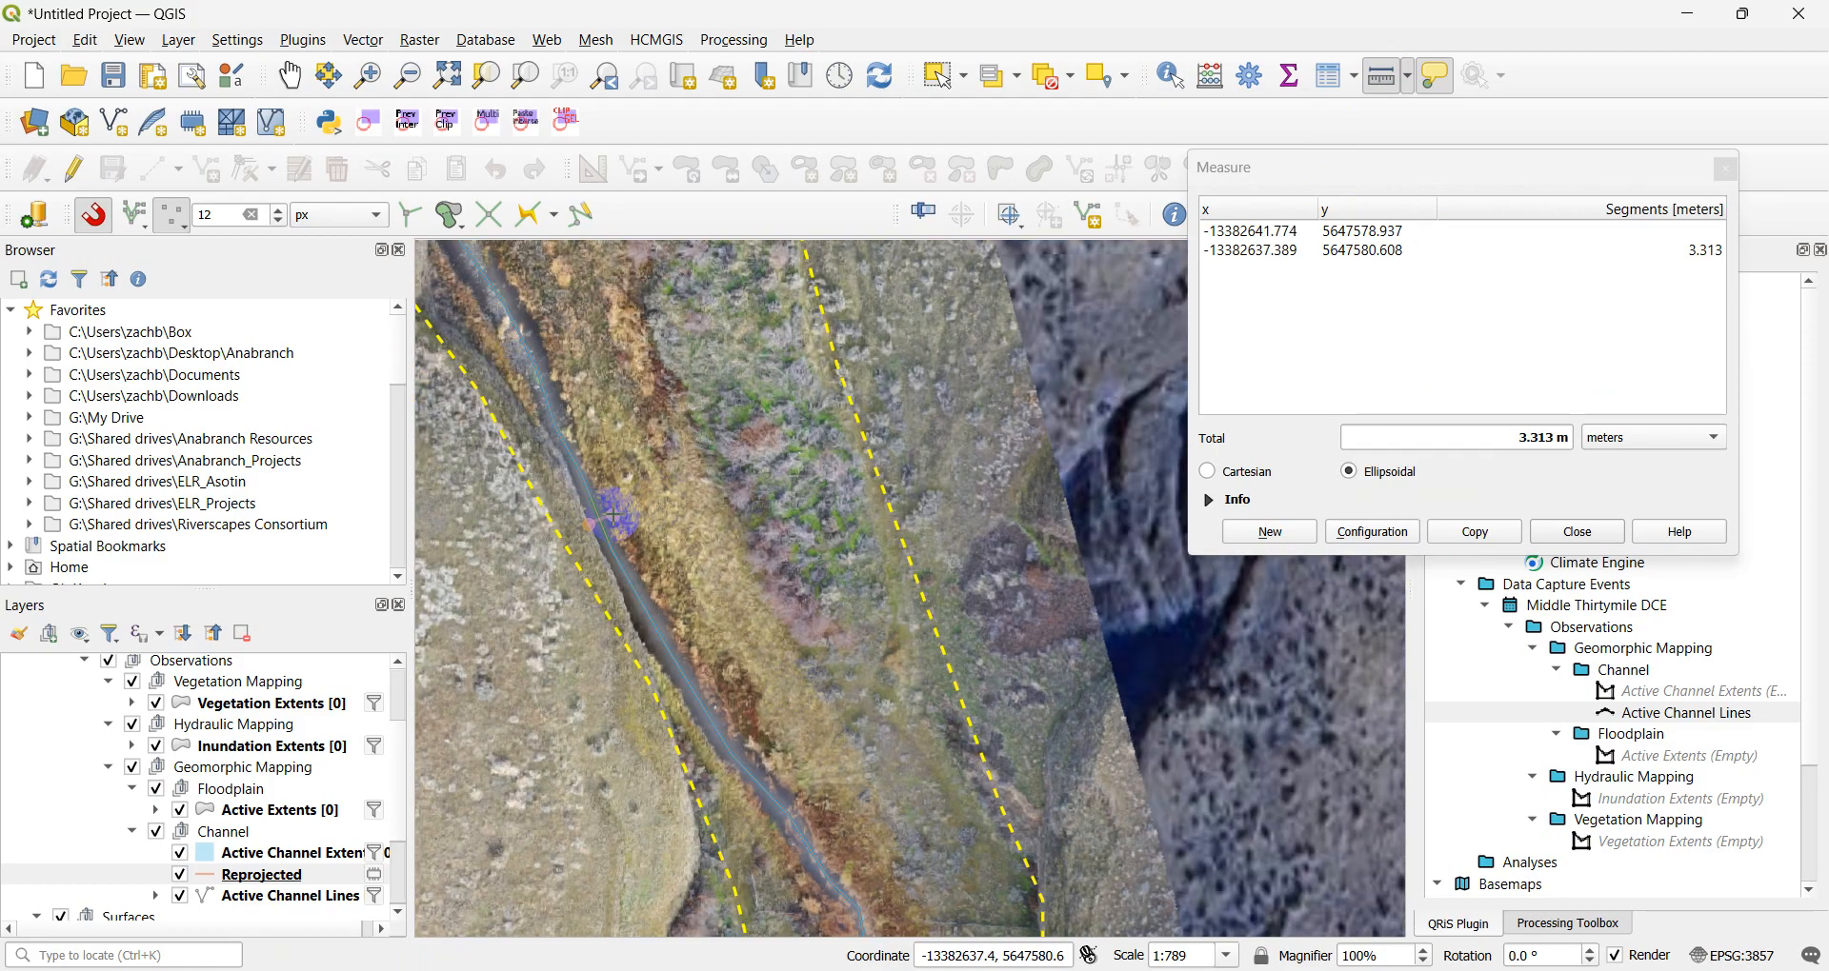
key("Down")
key("Down")
key("Down")
key("Down")
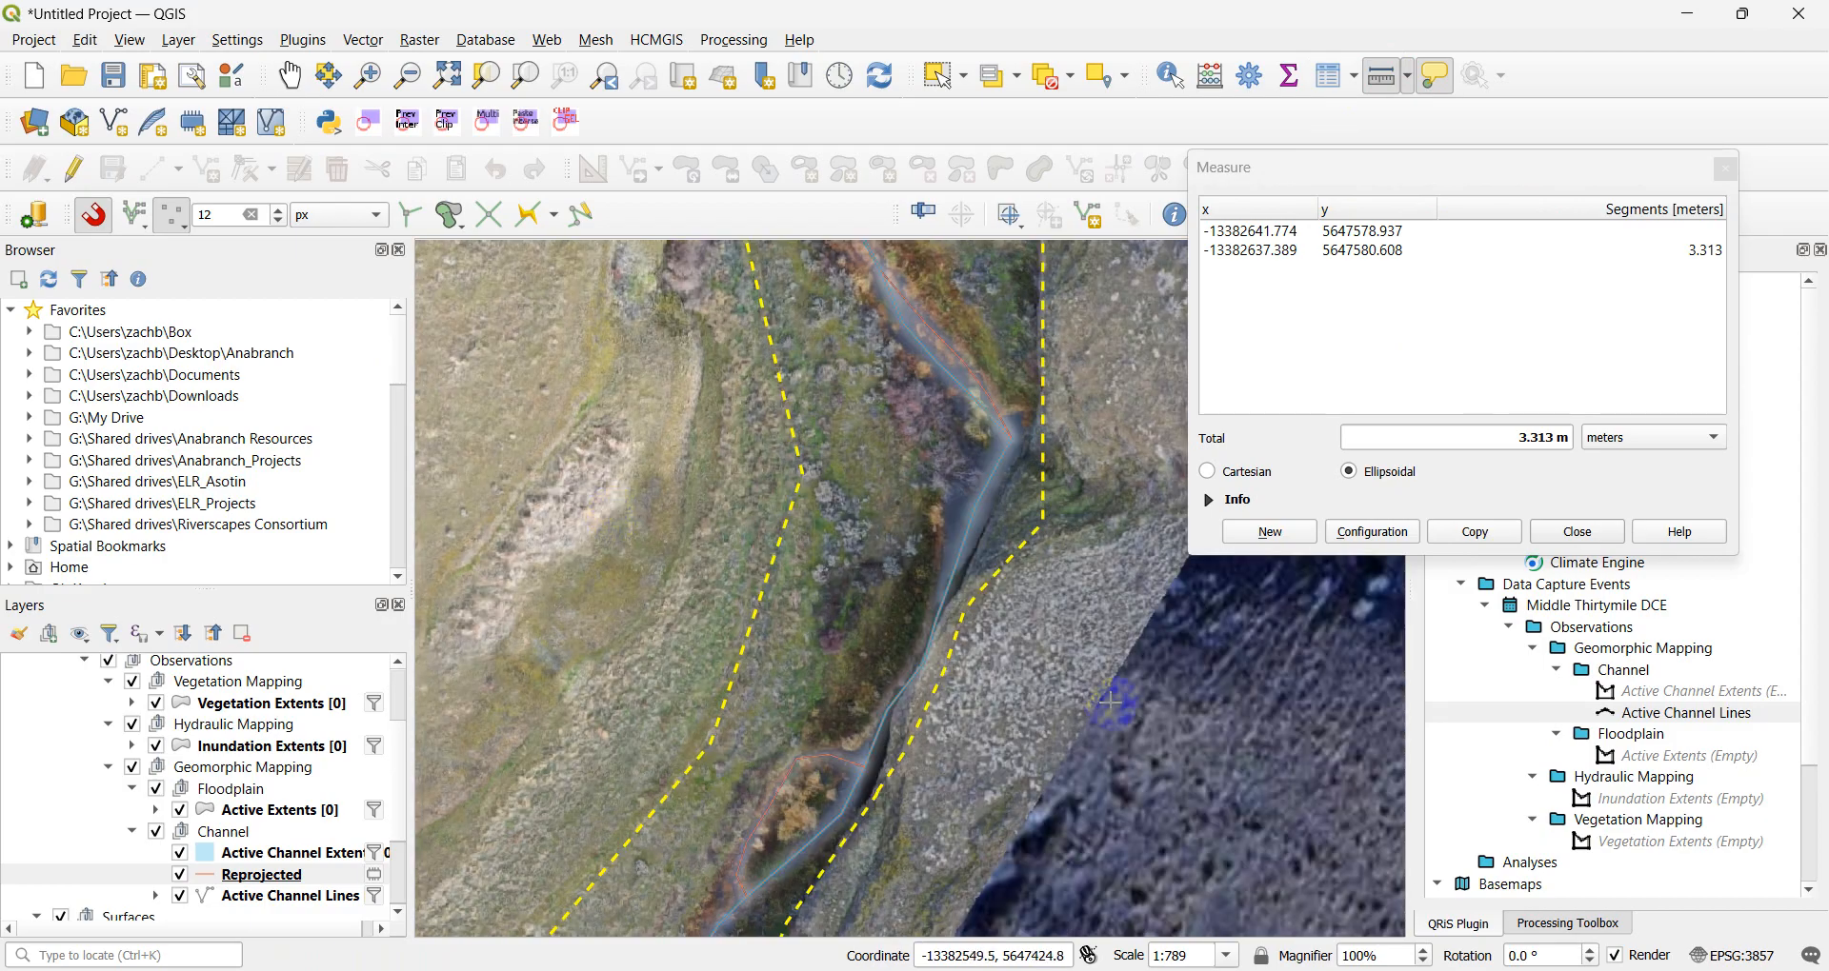
left_click(865, 735)
left_click(889, 738)
right_click(888, 738)
- Measure the channel's width near the south end of the valley bottom and finish measuring
key("Down")
key("Left")
key("Down")
key("Down")
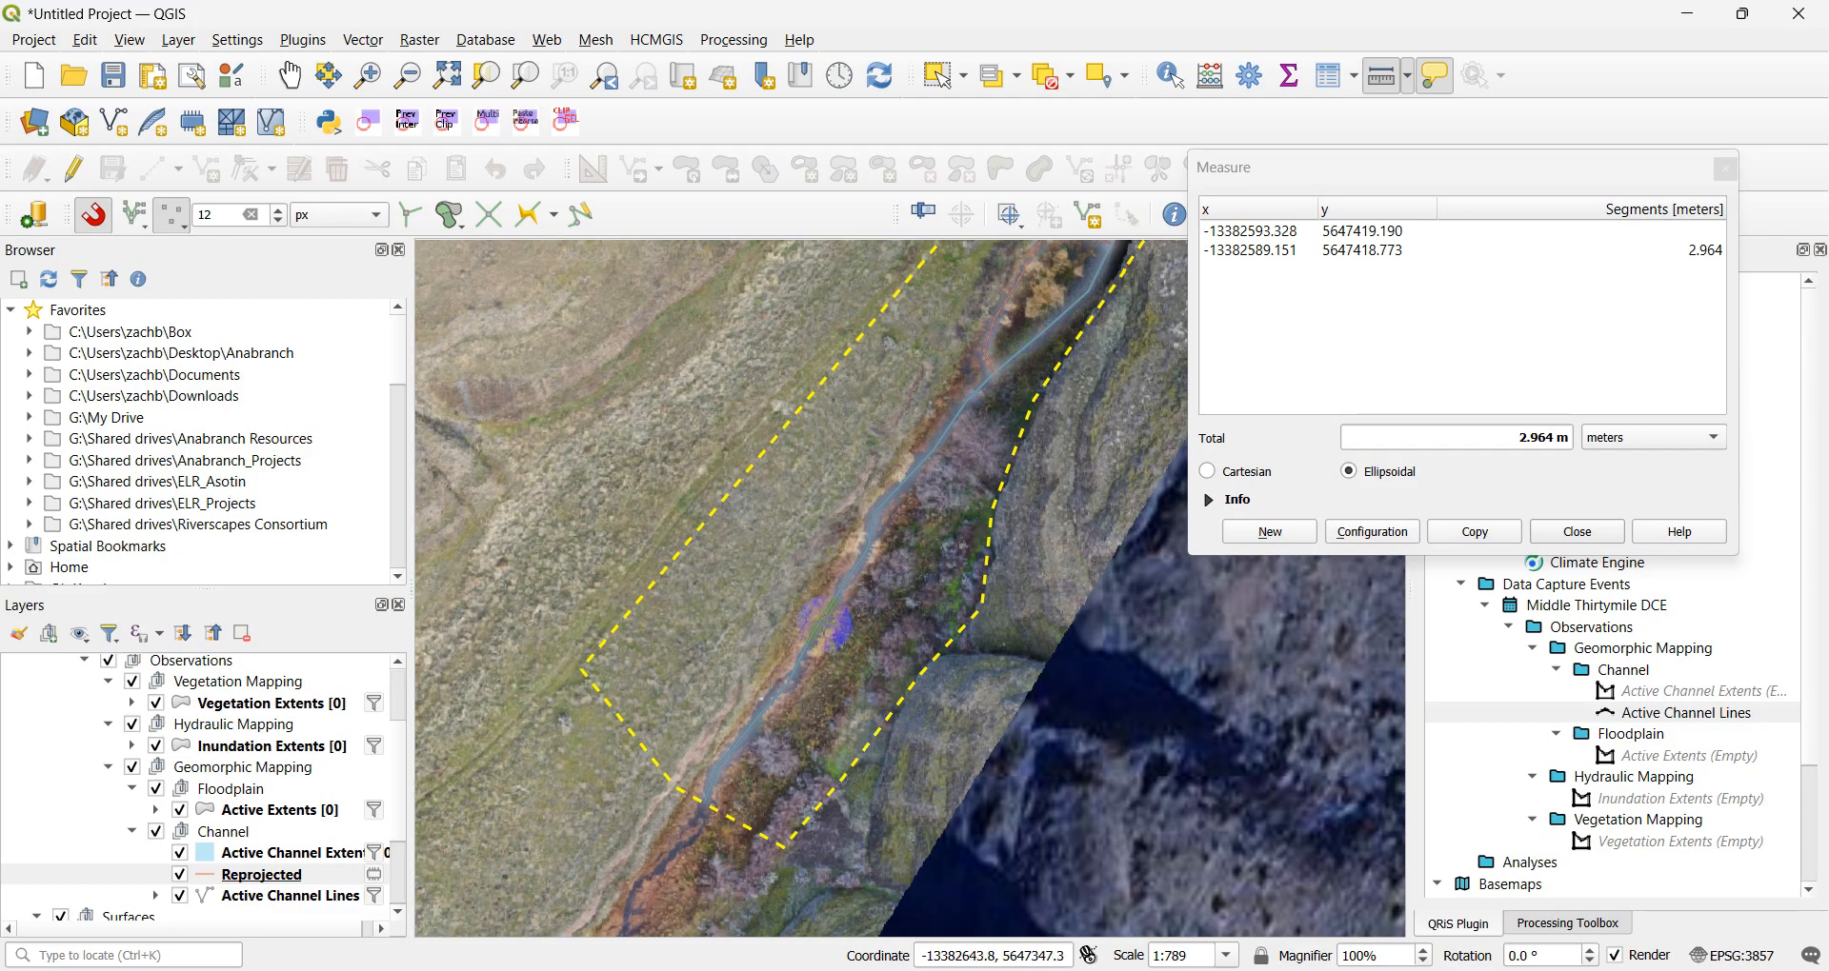
left_click(812, 621)
left_click(831, 627)
right_click(831, 628)
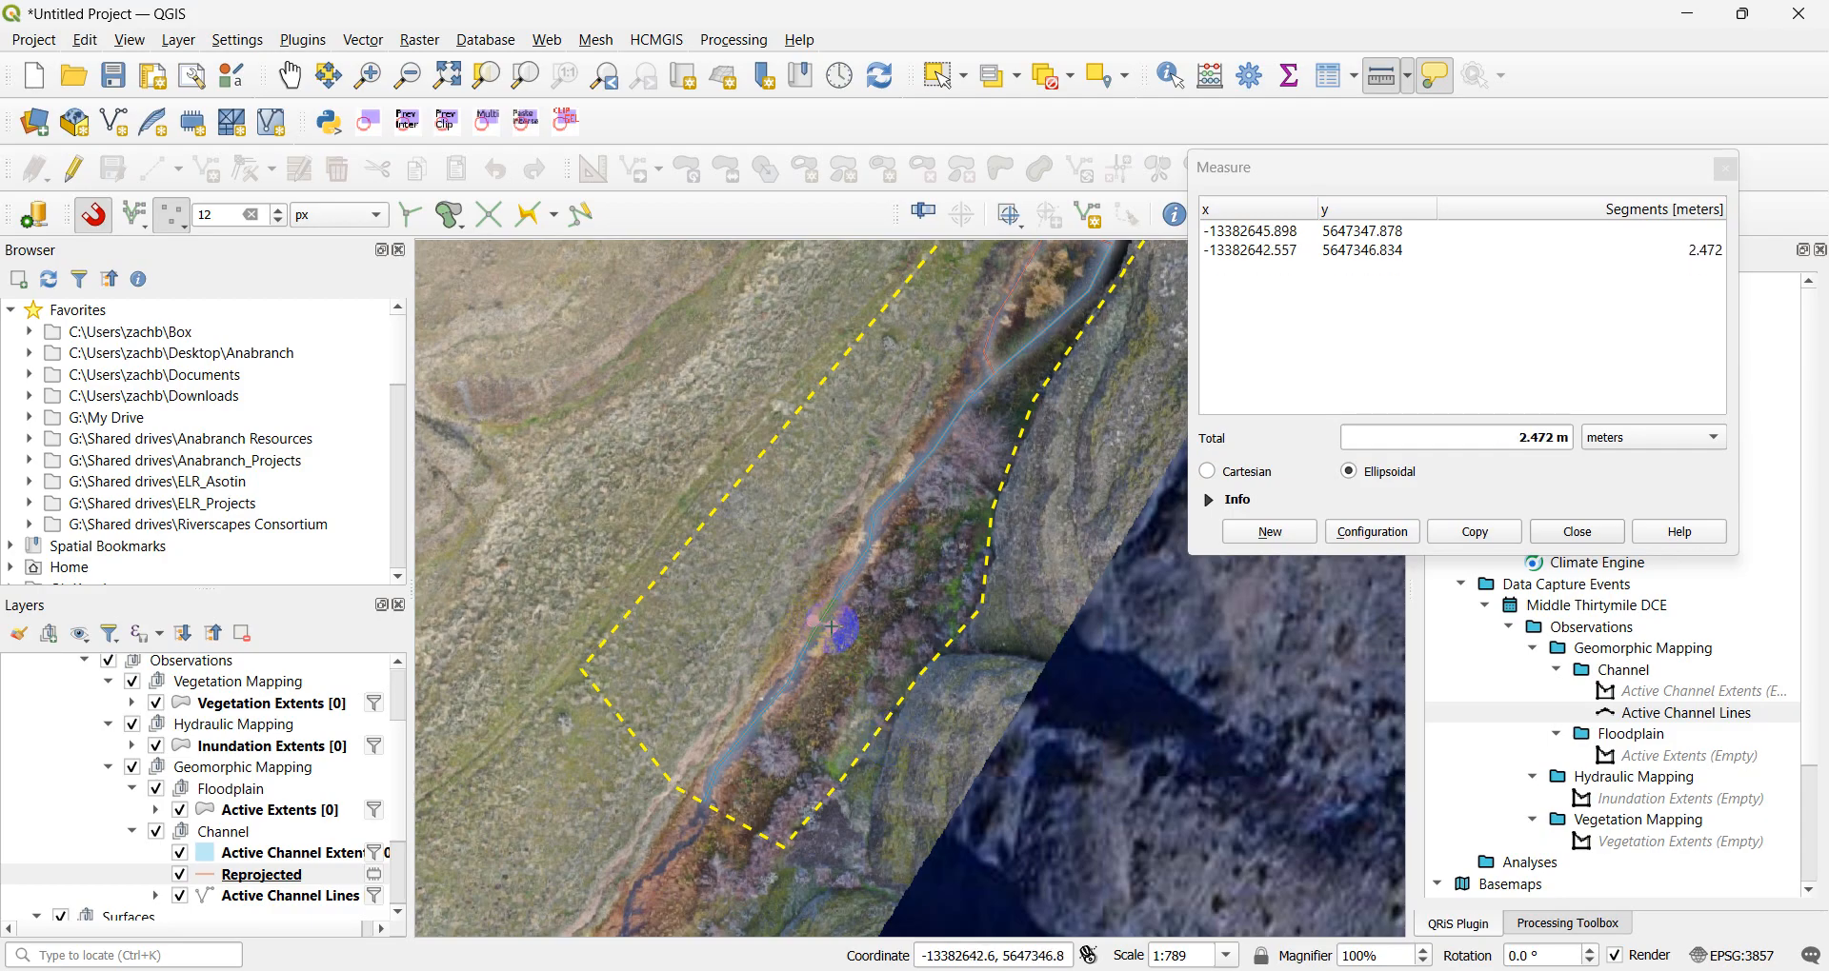
left_click(1578, 531)
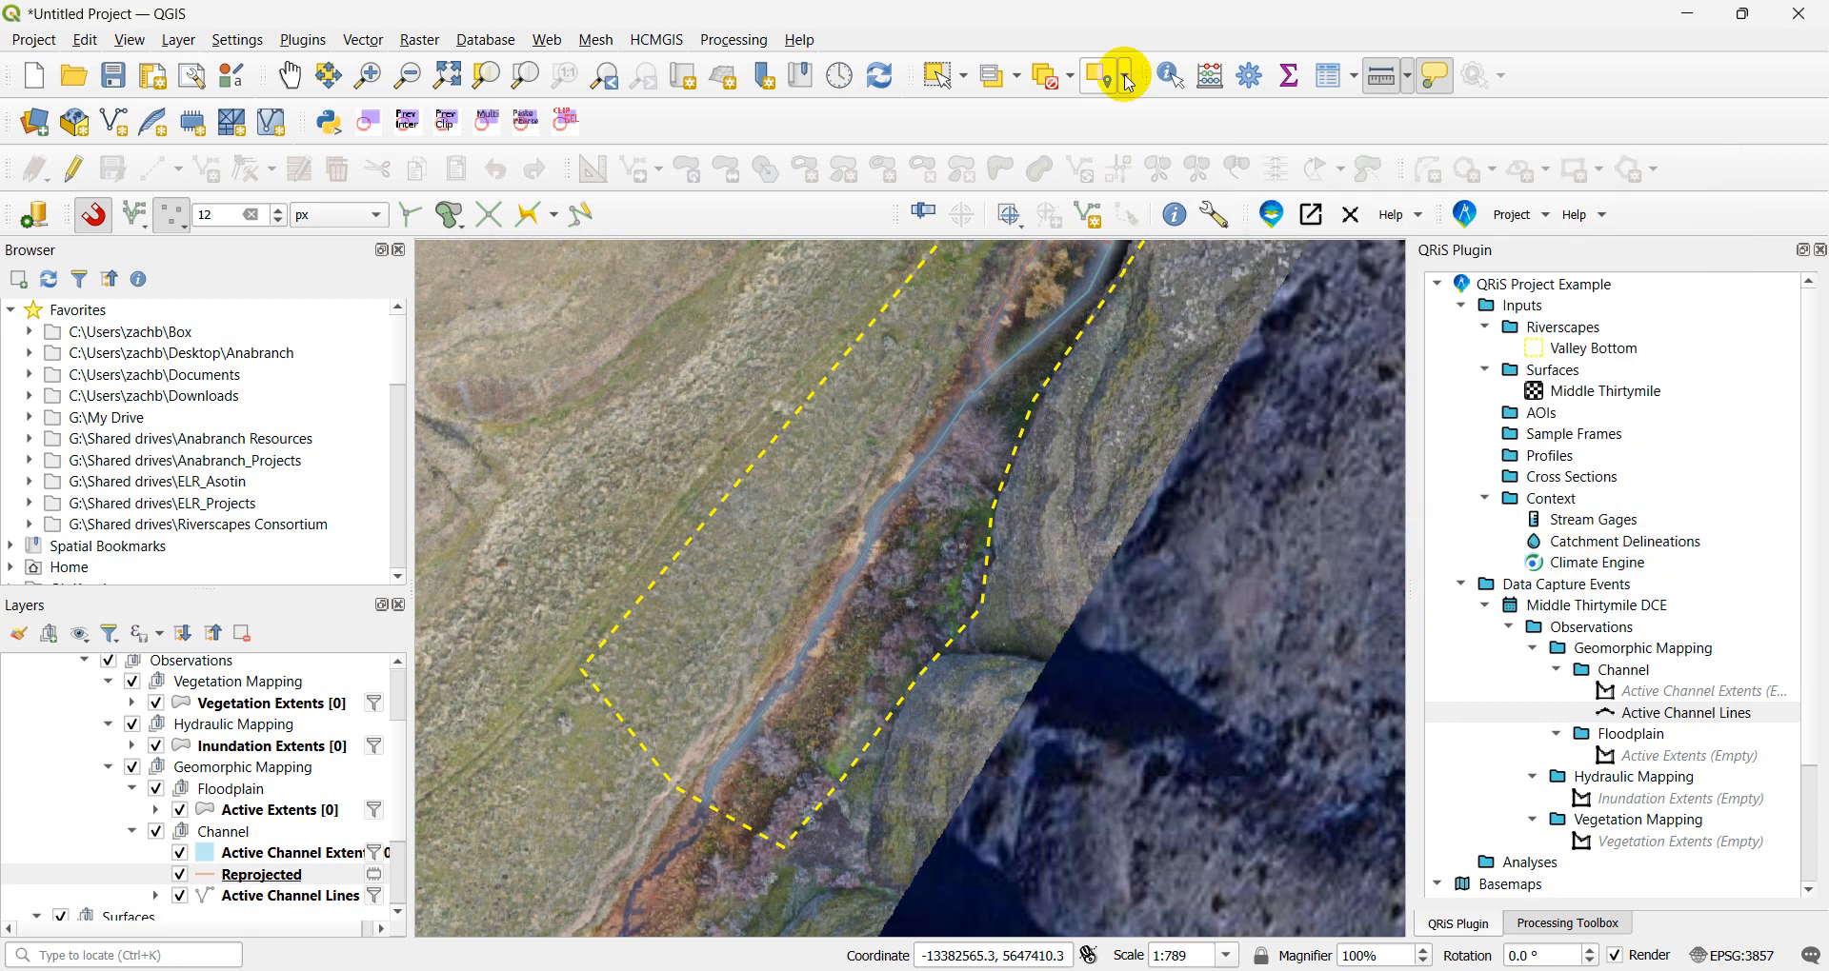
- Buffer the Reprojected layer by 1.5 meters with dissolved results, output as a temporary layer
left_click(291, 75)
scroll(863, 479, "down", 1)
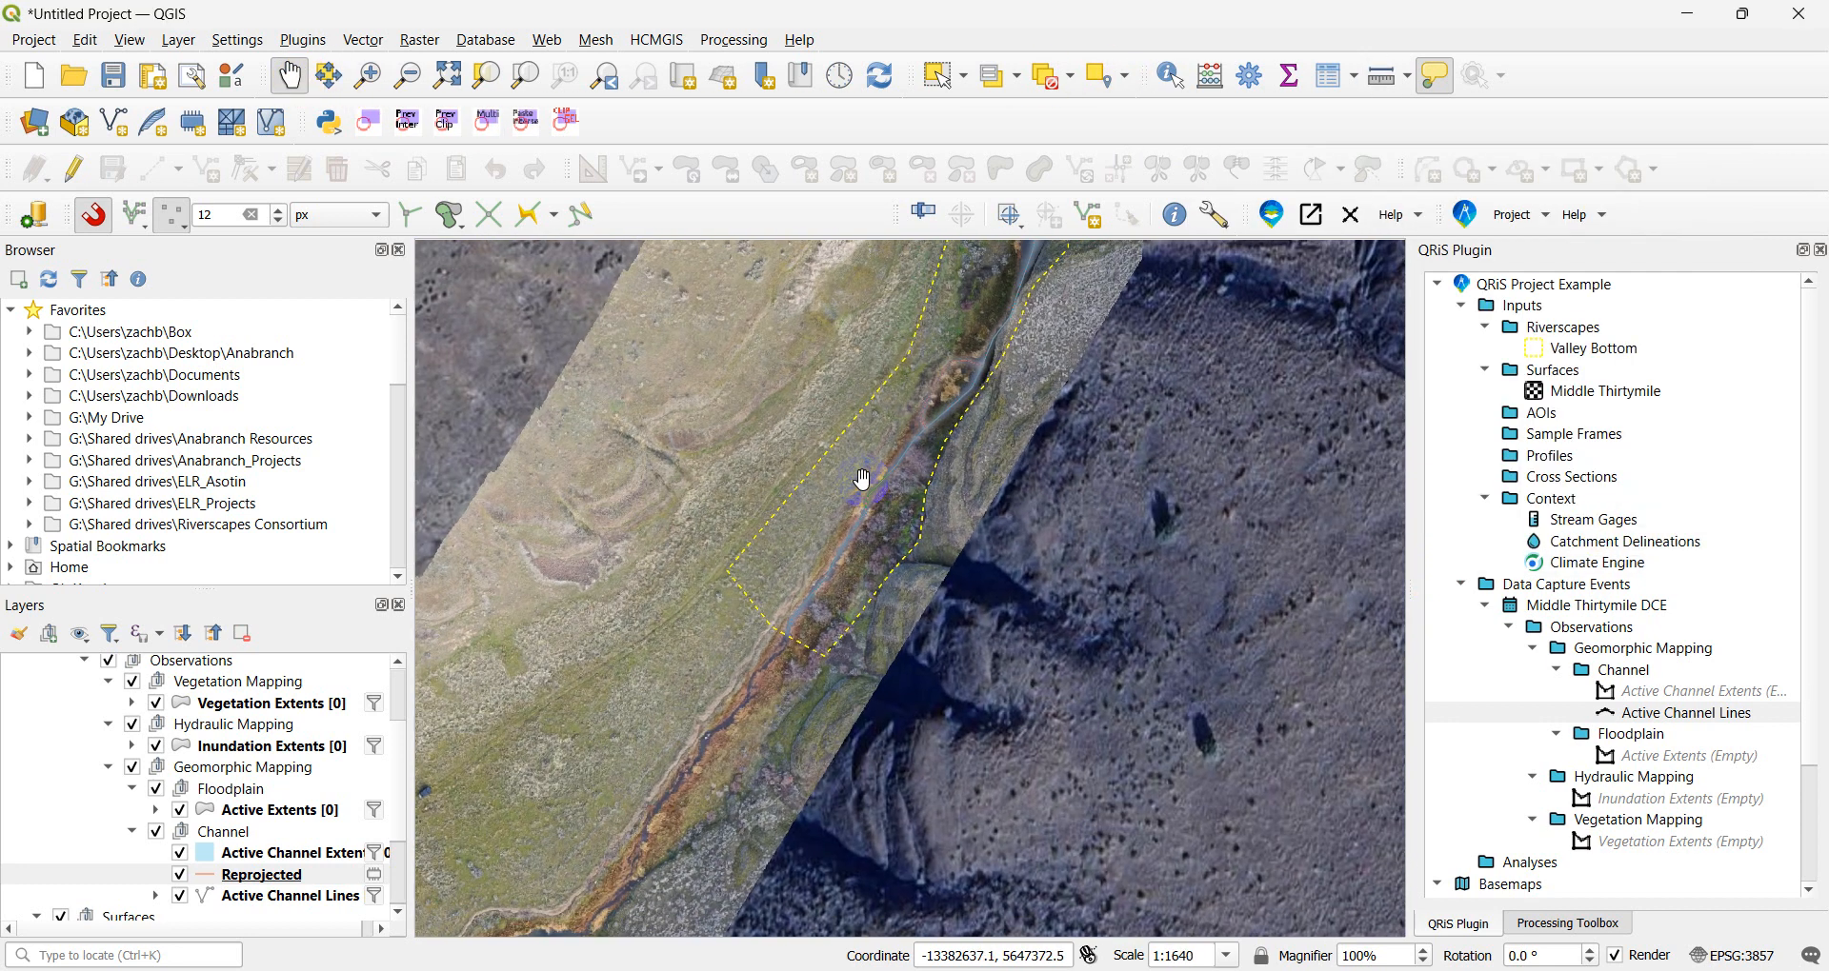
left_click_drag(938, 433, 829, 701)
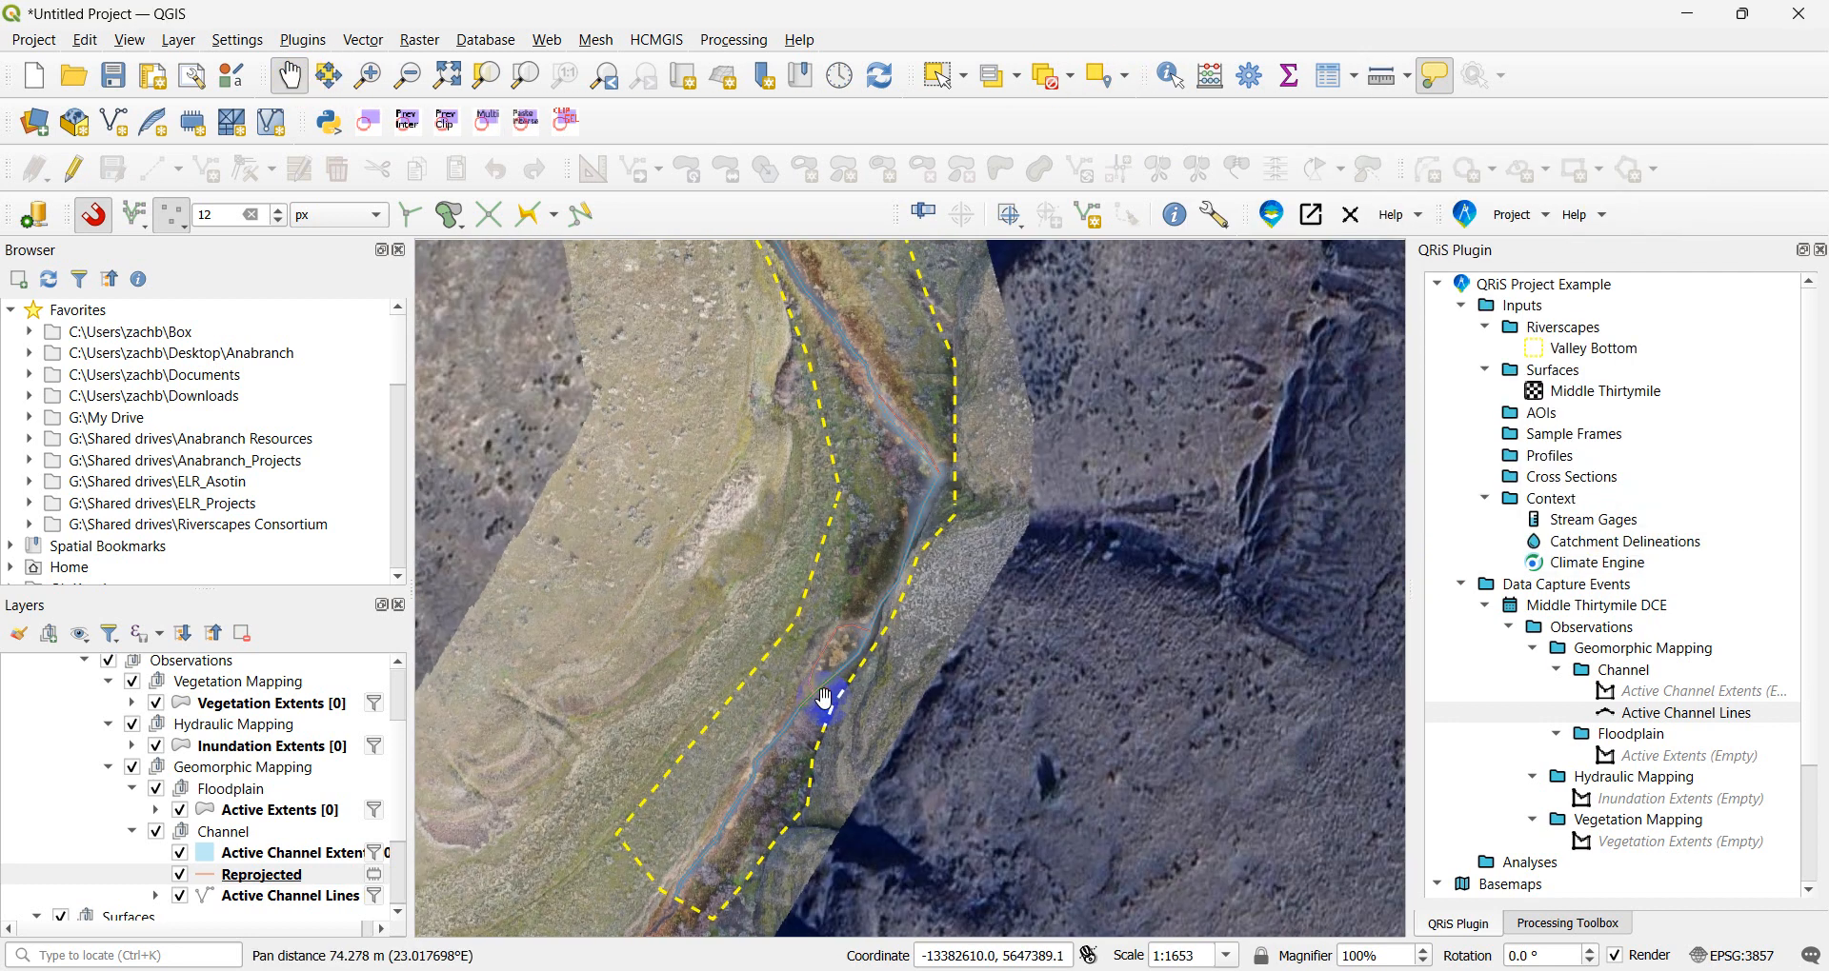
left_click(276, 874)
left_click(370, 42)
mouse_move(559, 210)
left_click(666, 209)
left_click(410, 307)
key("BackSpace")
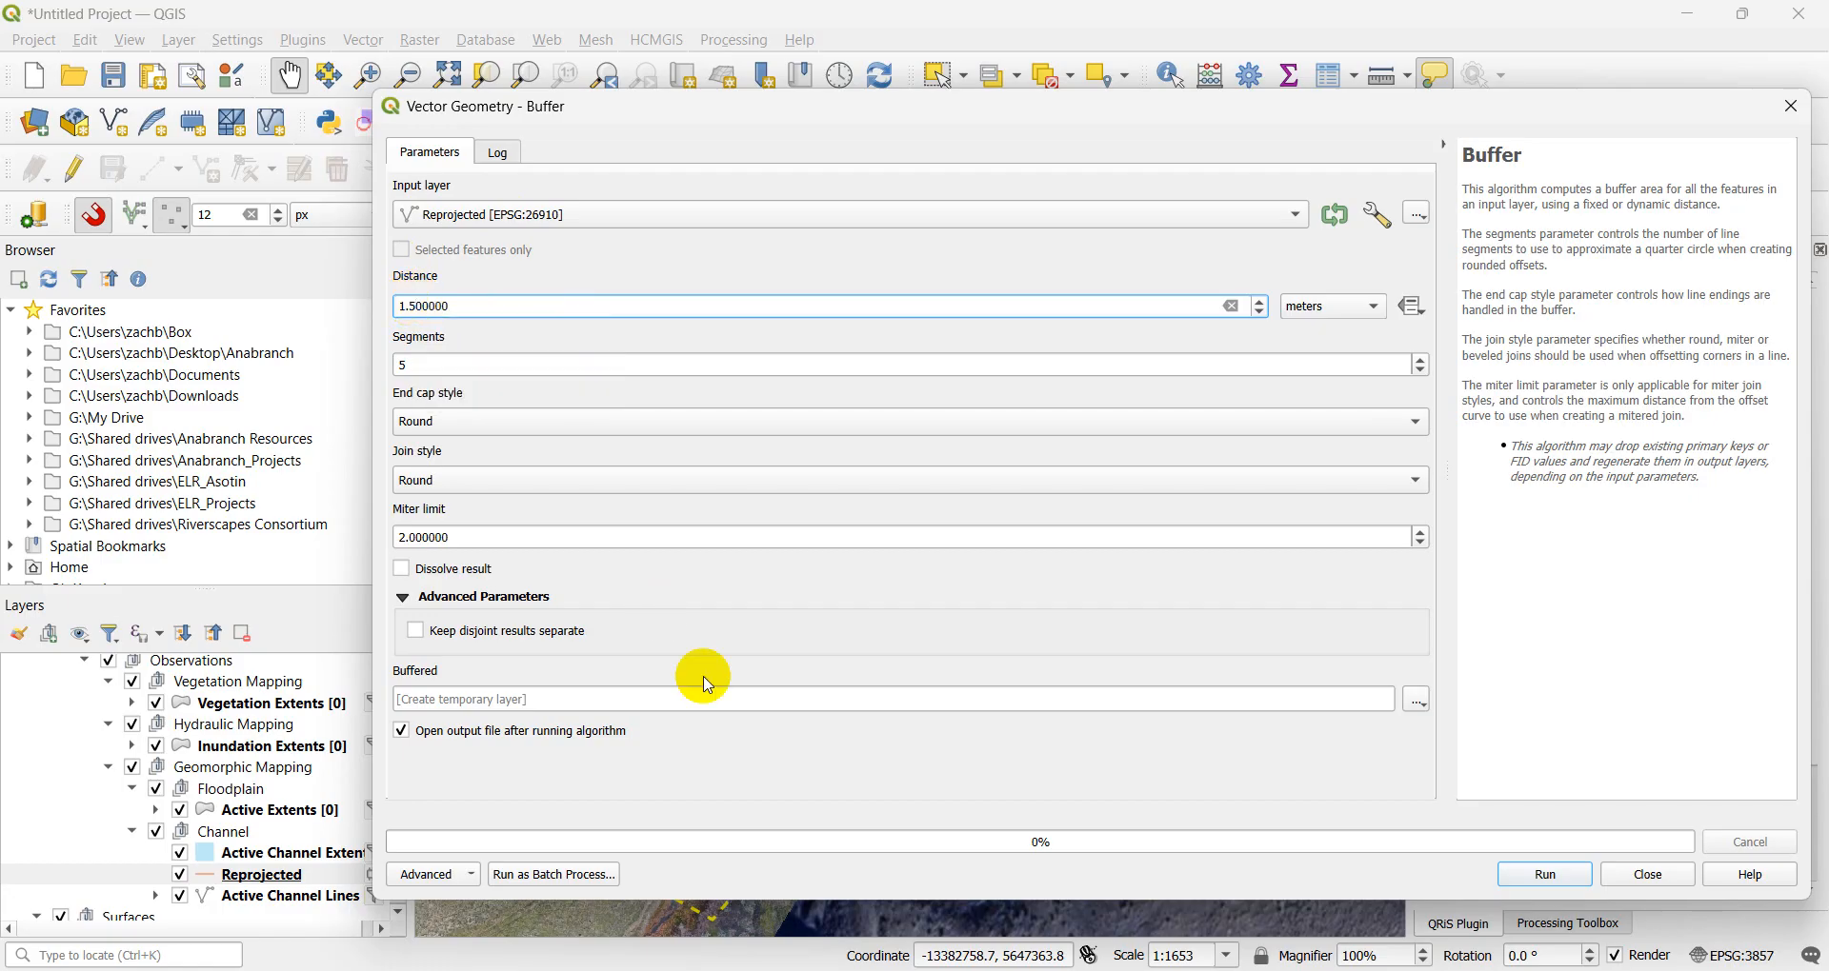
left_click(440, 568)
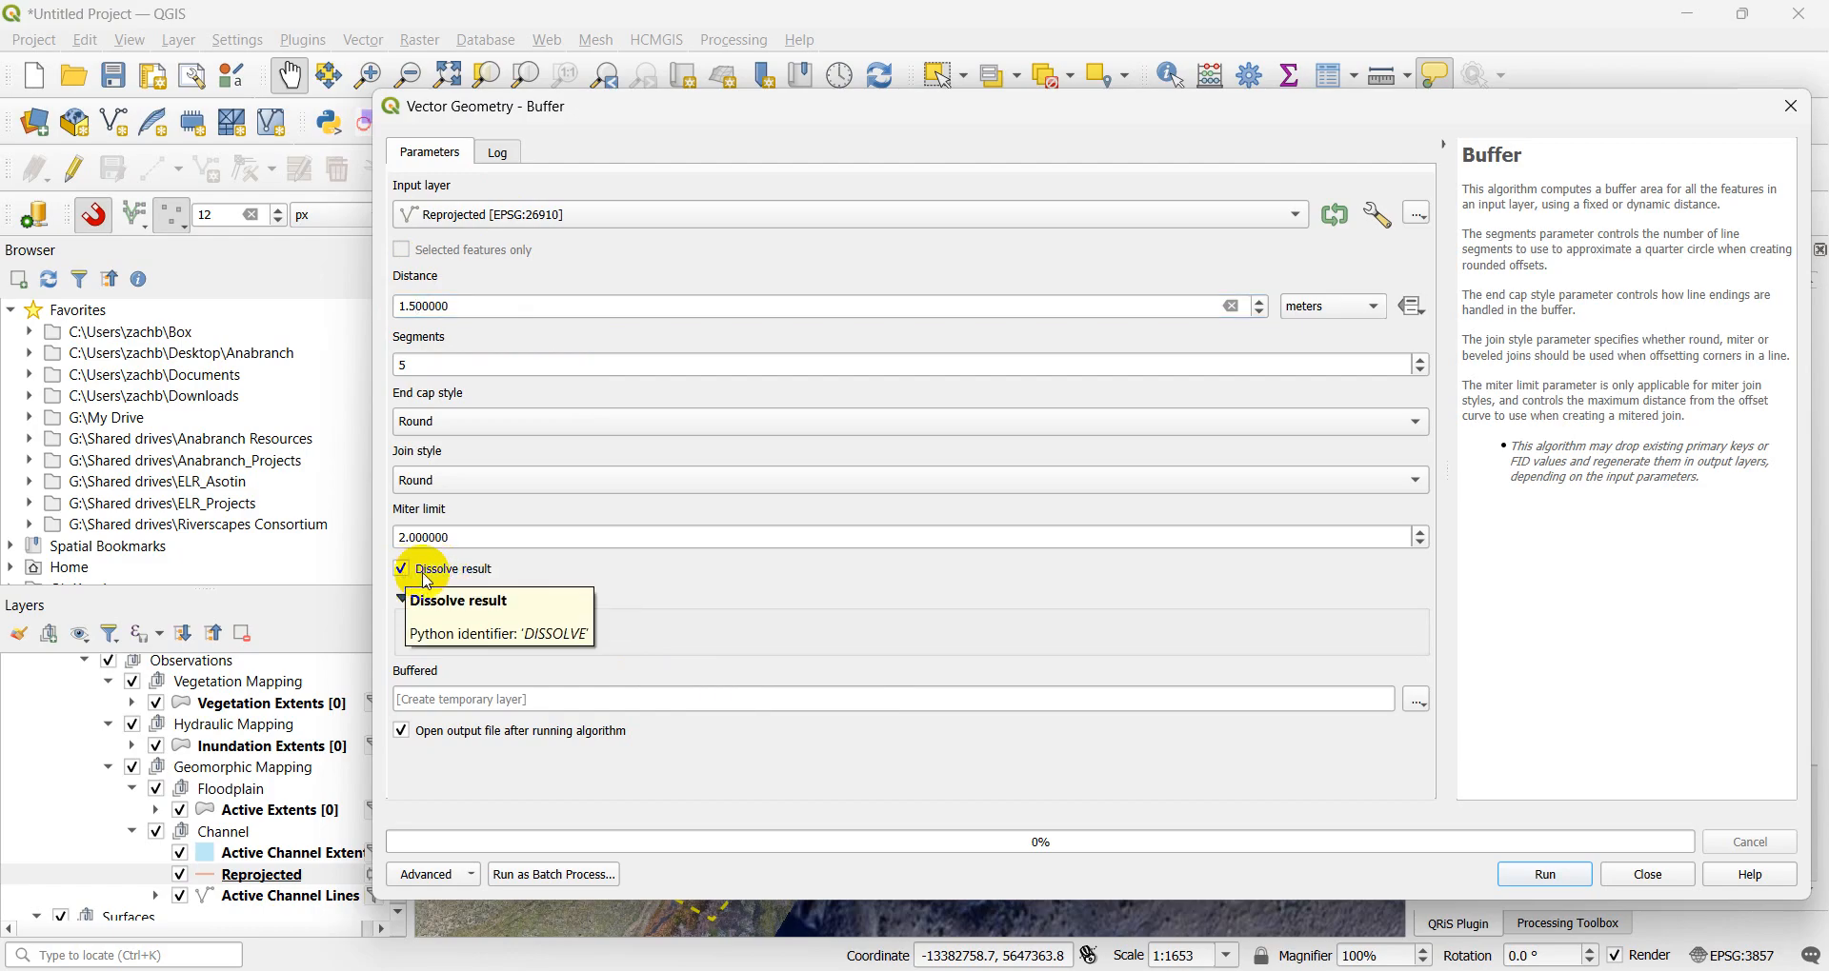
left_click(1572, 886)
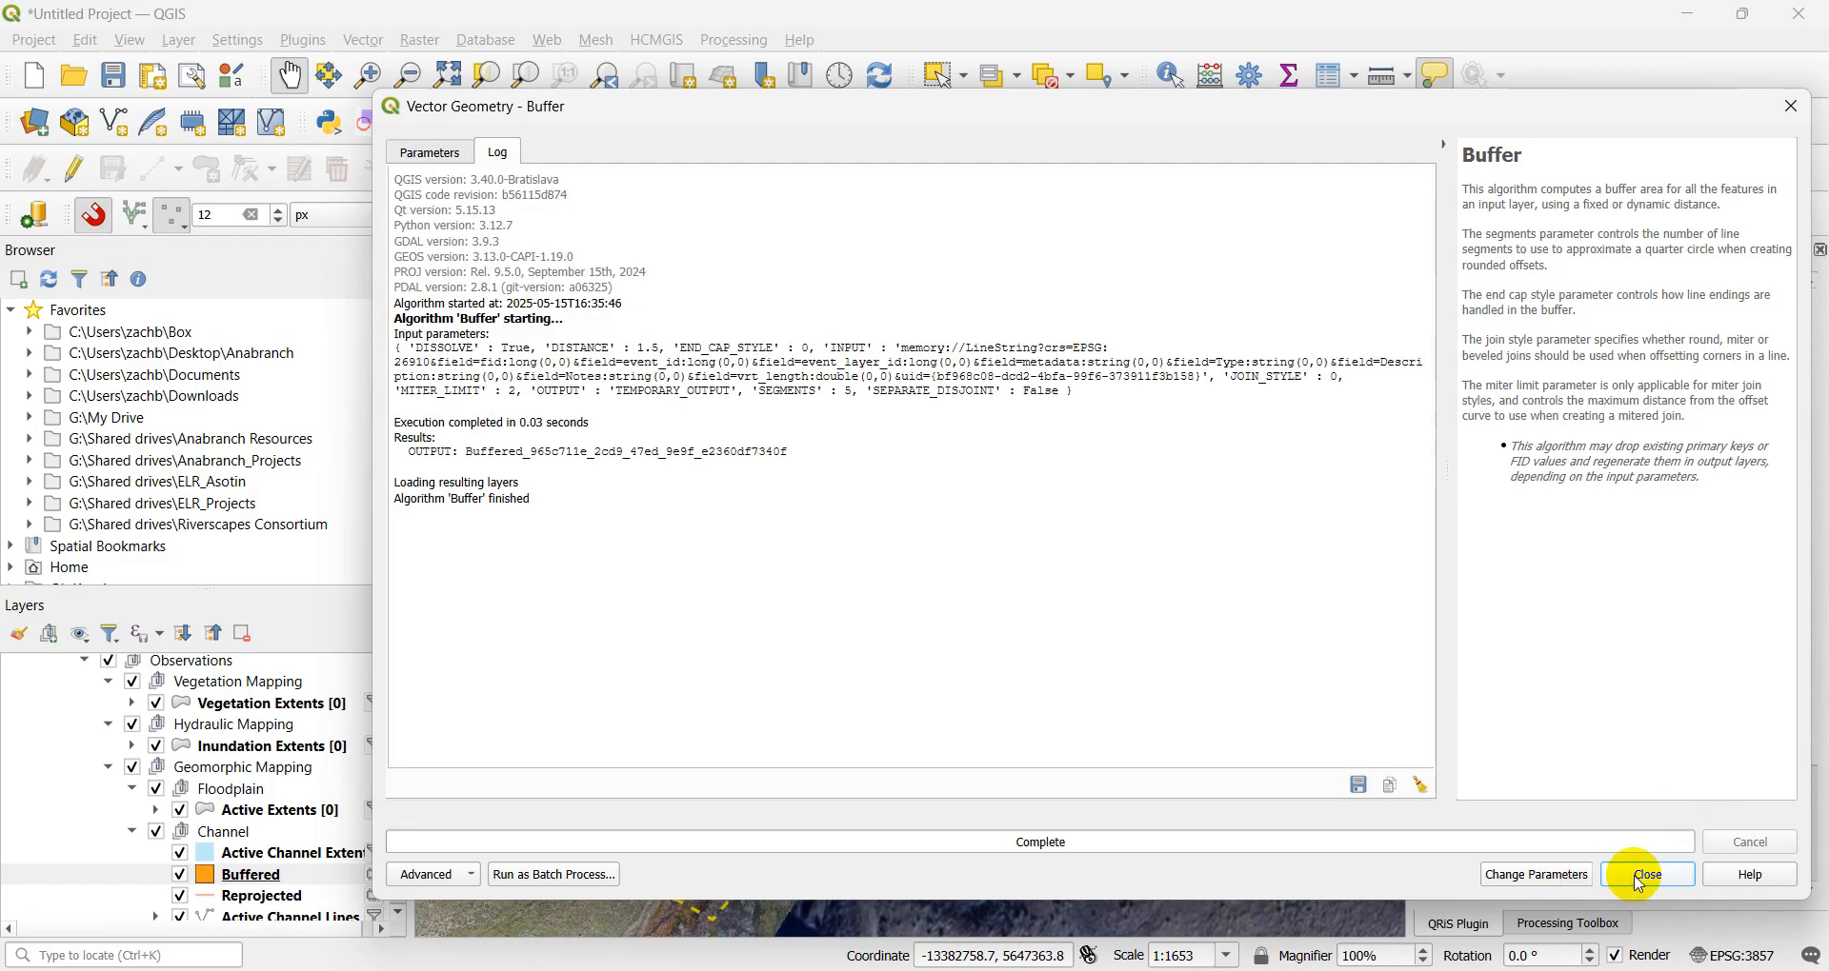
left_click(1635, 873)
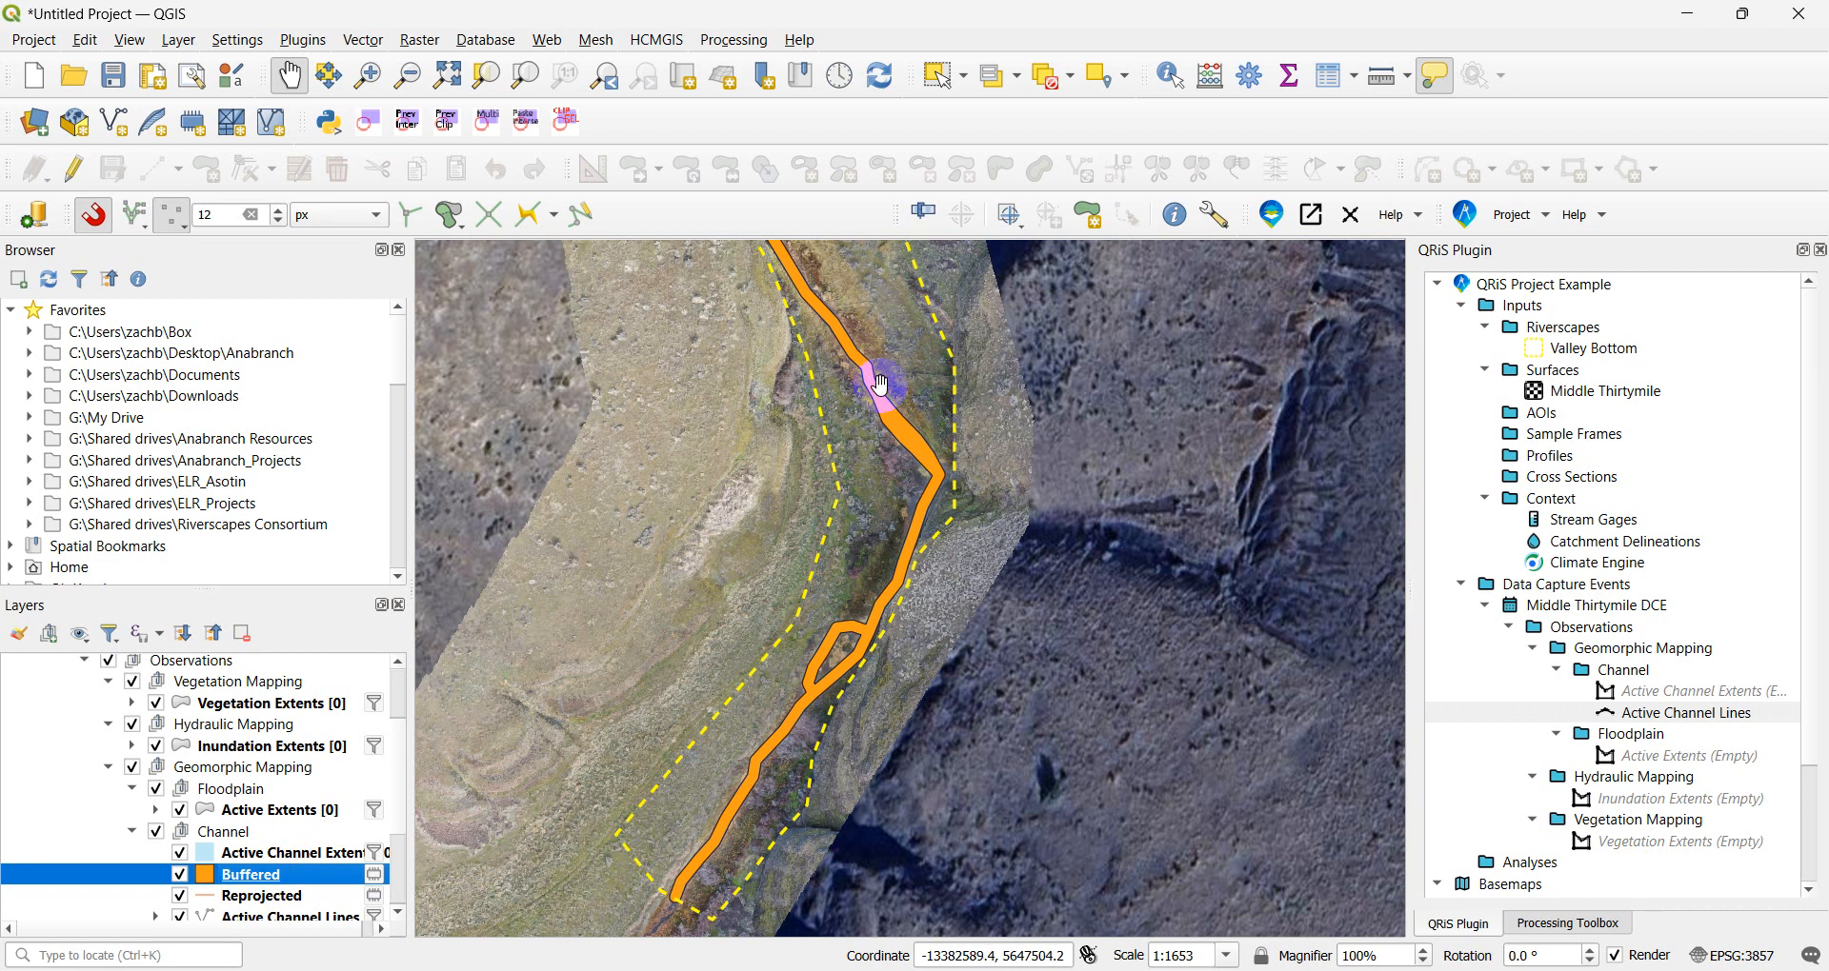
- Style the Buffered layer with the outline blue symbol
double_click(295, 876)
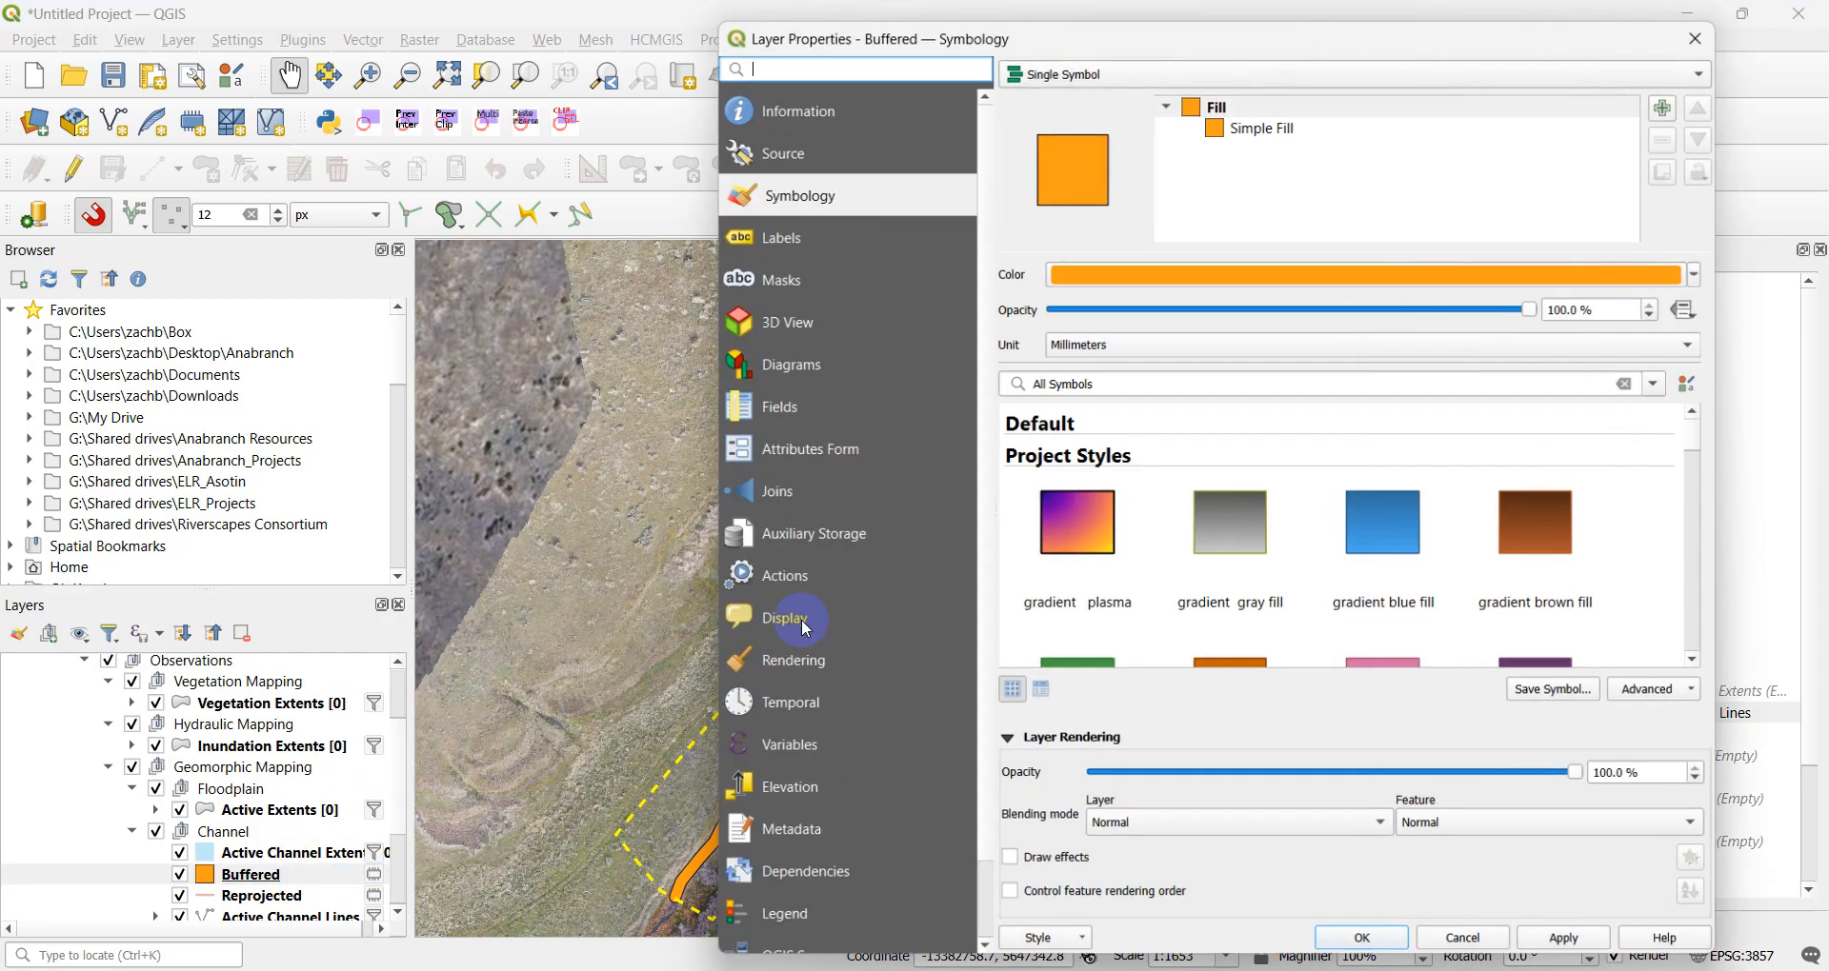
scroll(1232, 534, "down", 5)
scroll(1200, 544, "down", 1)
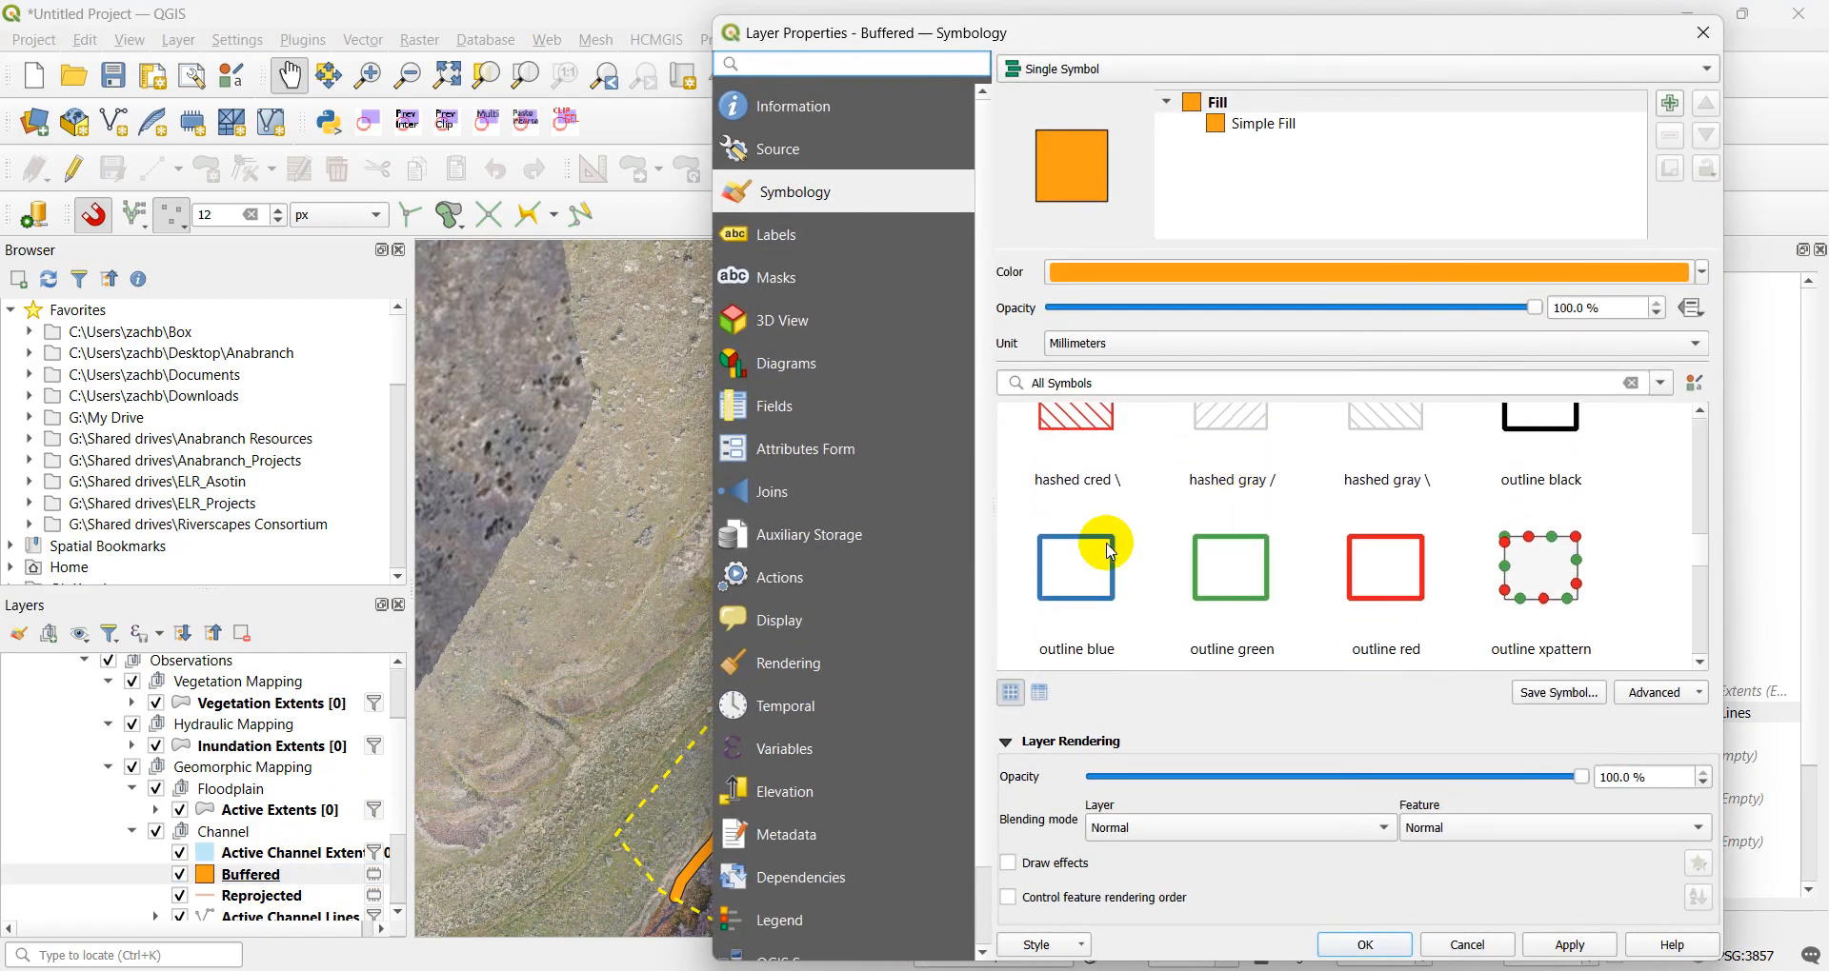
left_click(1081, 551)
left_click(1562, 943)
left_click(1408, 938)
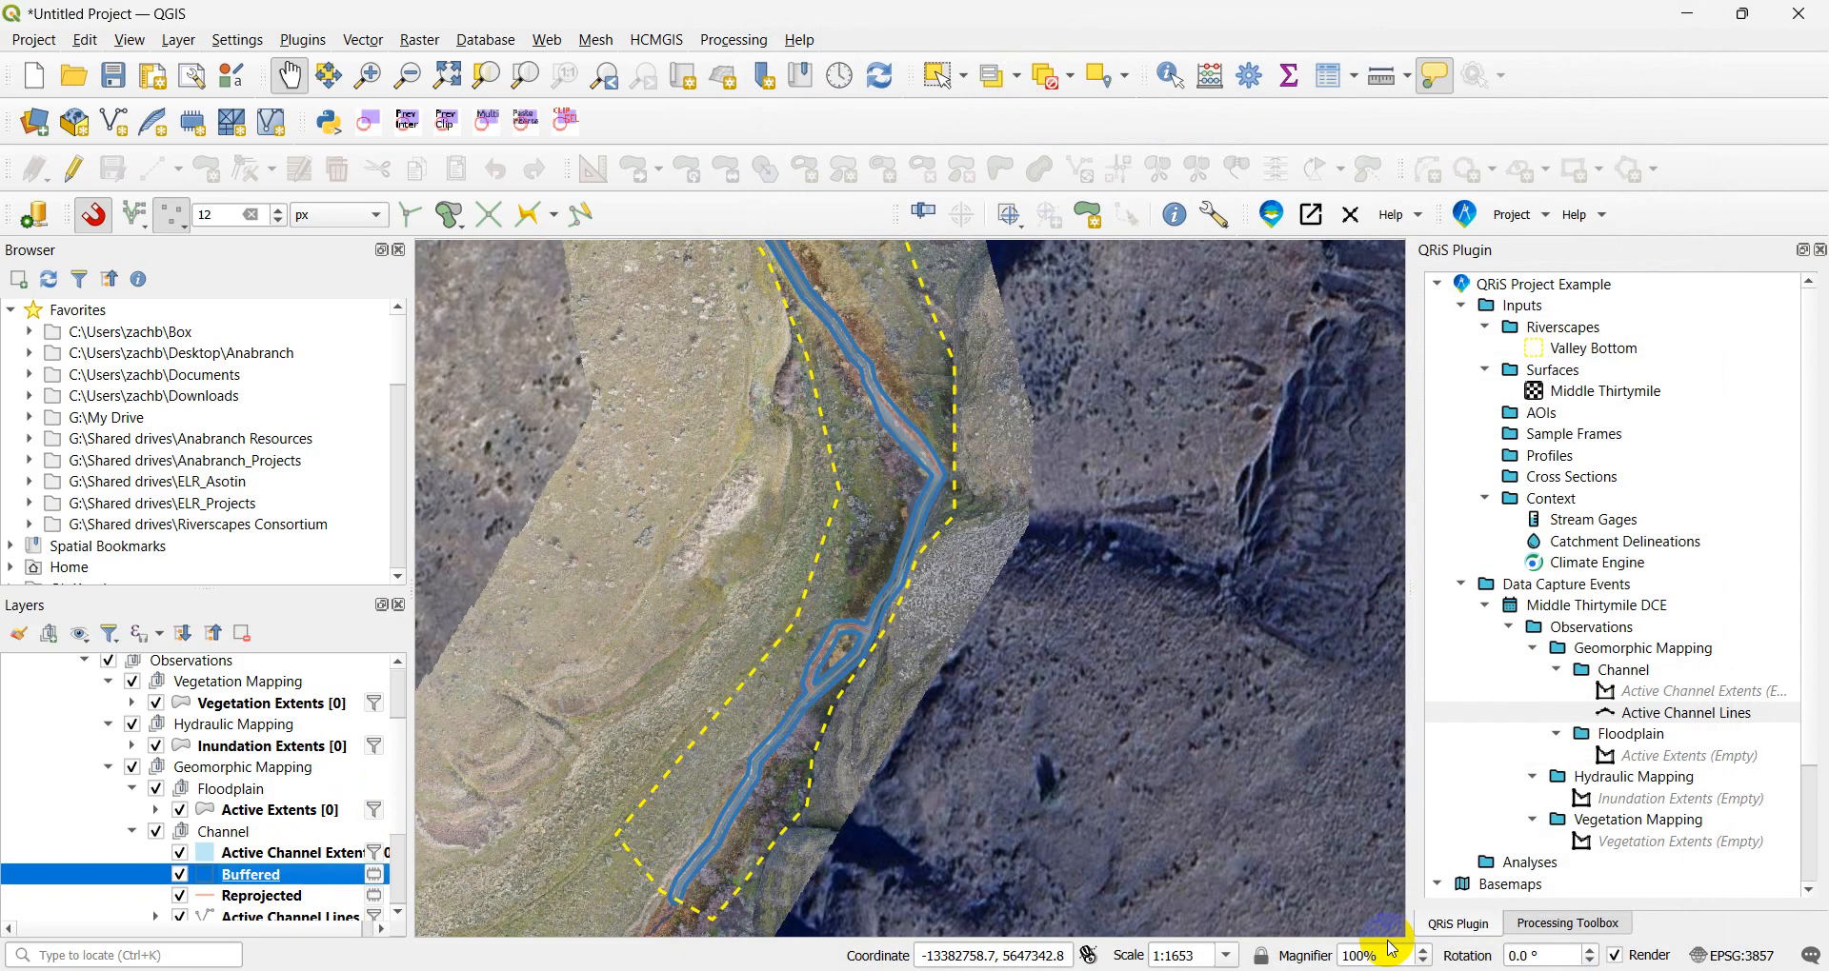
- Start editing the Buffered layer with the Reshape Features tool and turn off snapping
left_click_drag(657, 886, 805, 495)
scroll(805, 495, "up", 3)
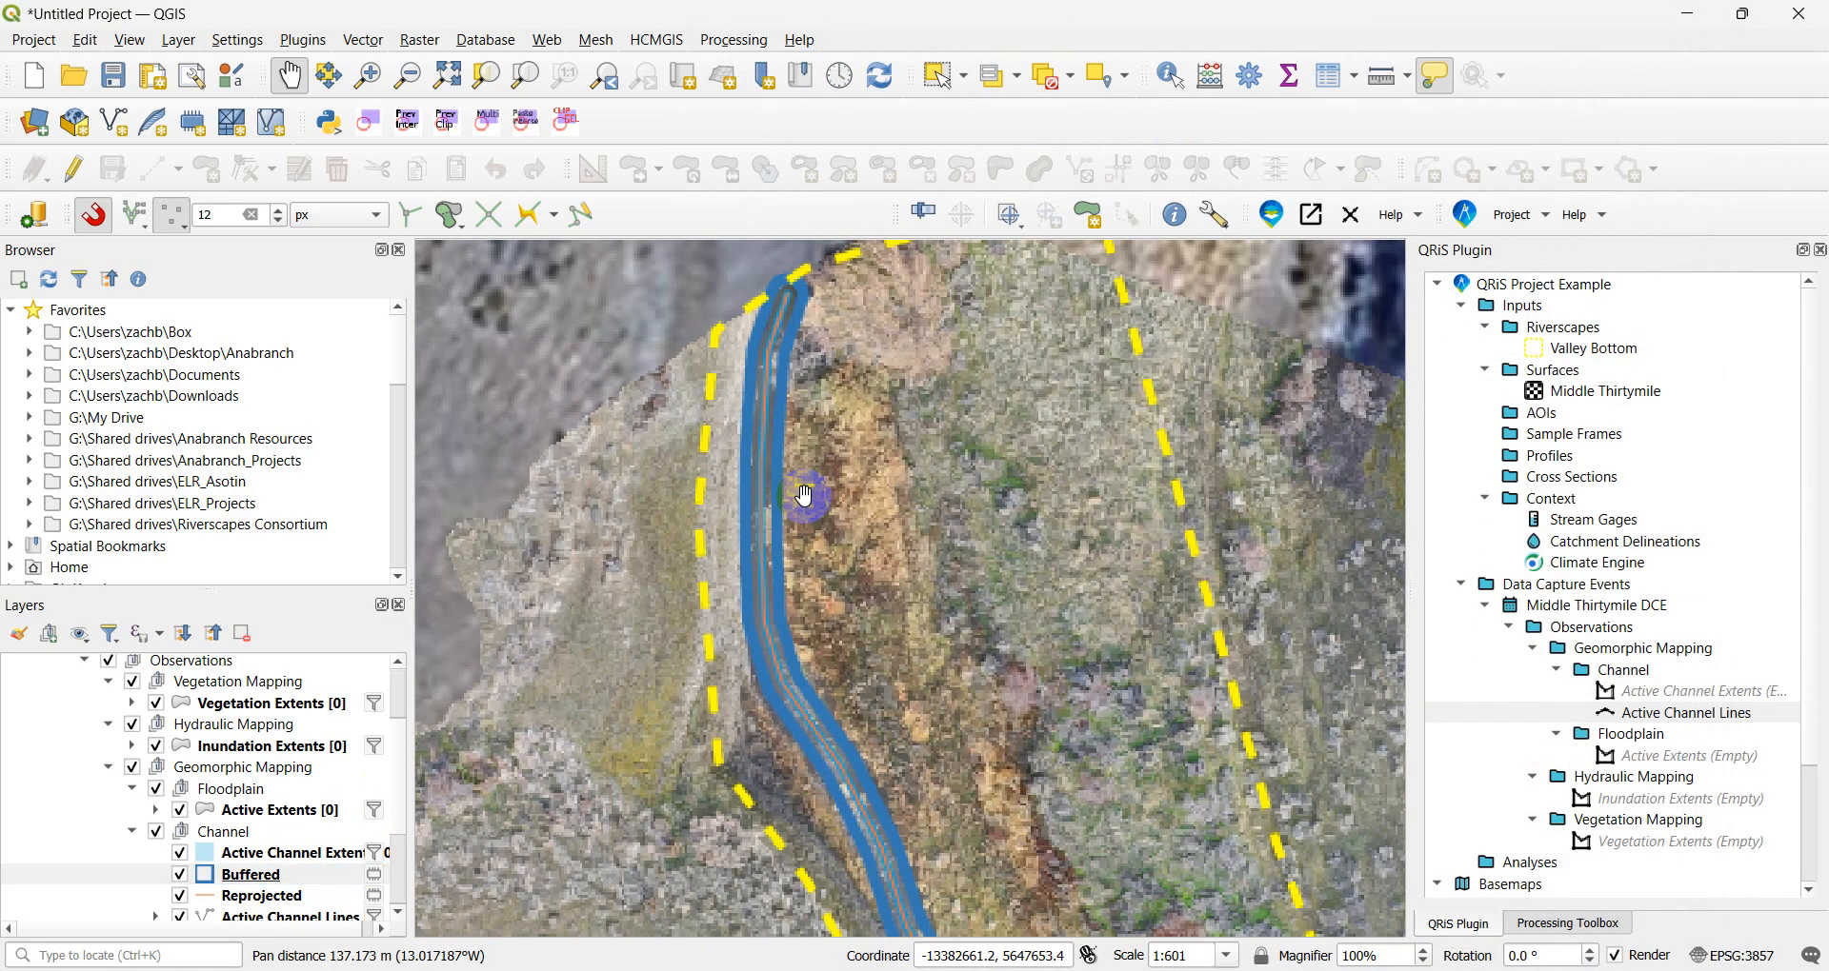
left_click(78, 170)
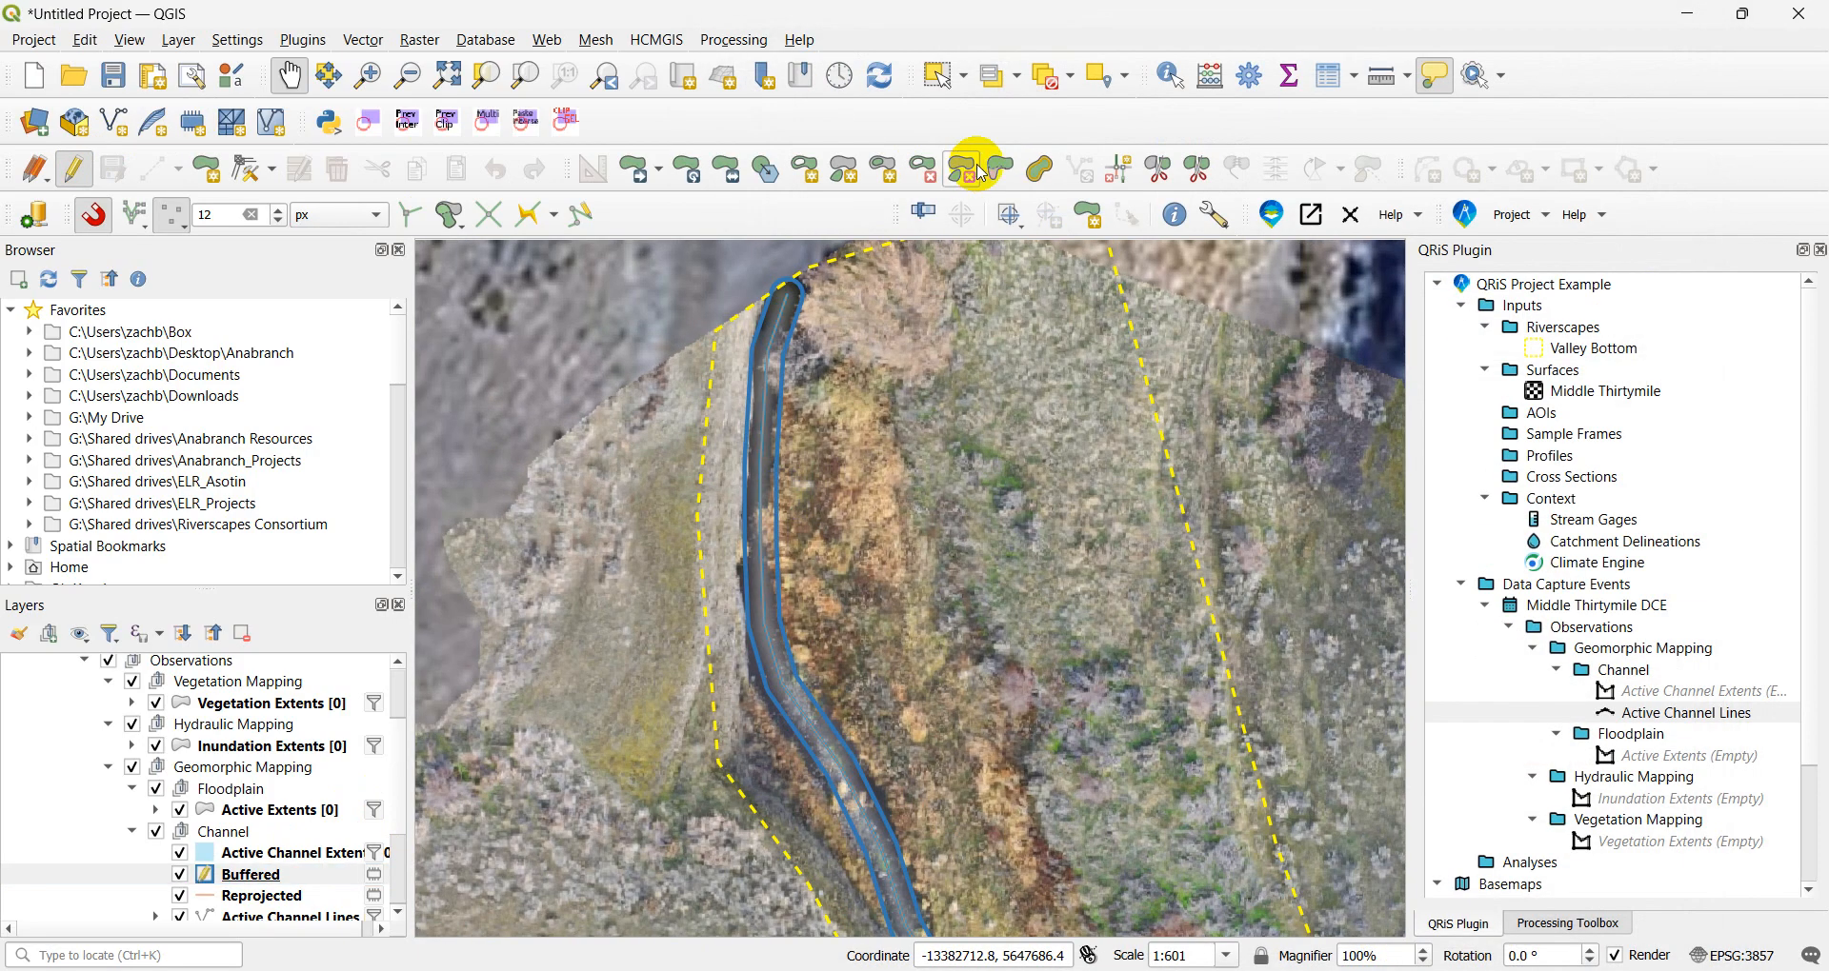
key("ctrl+period")
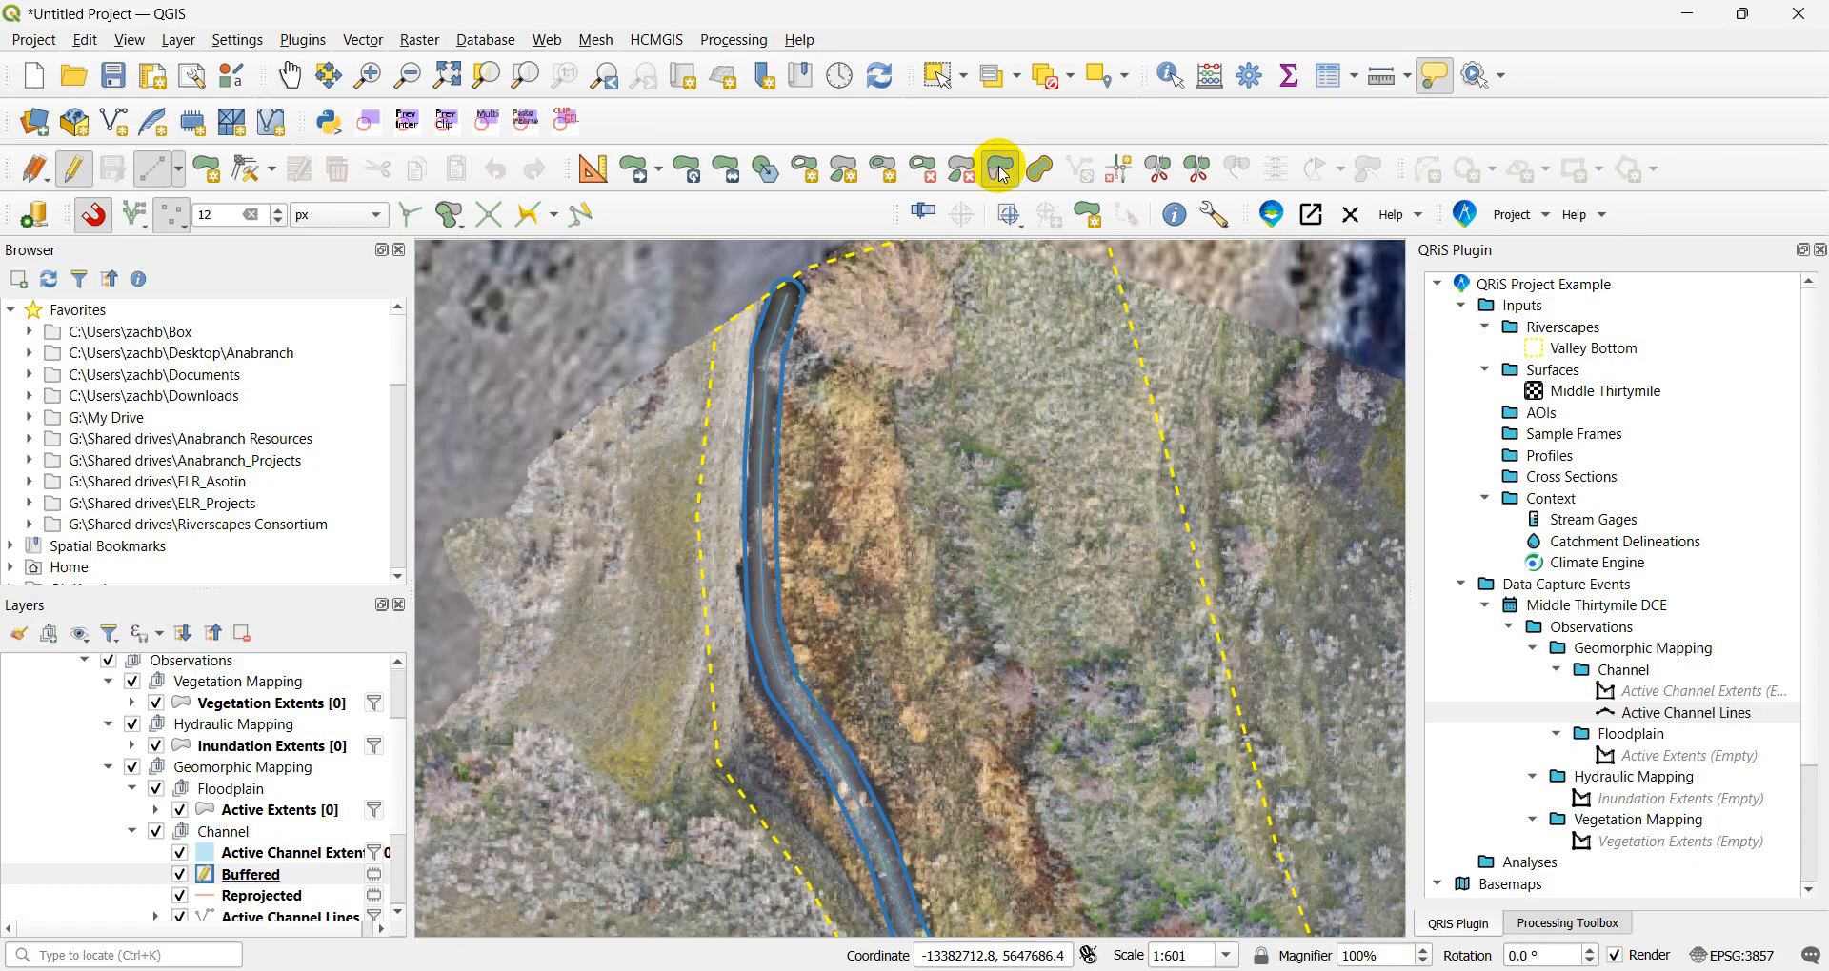
key("Down")
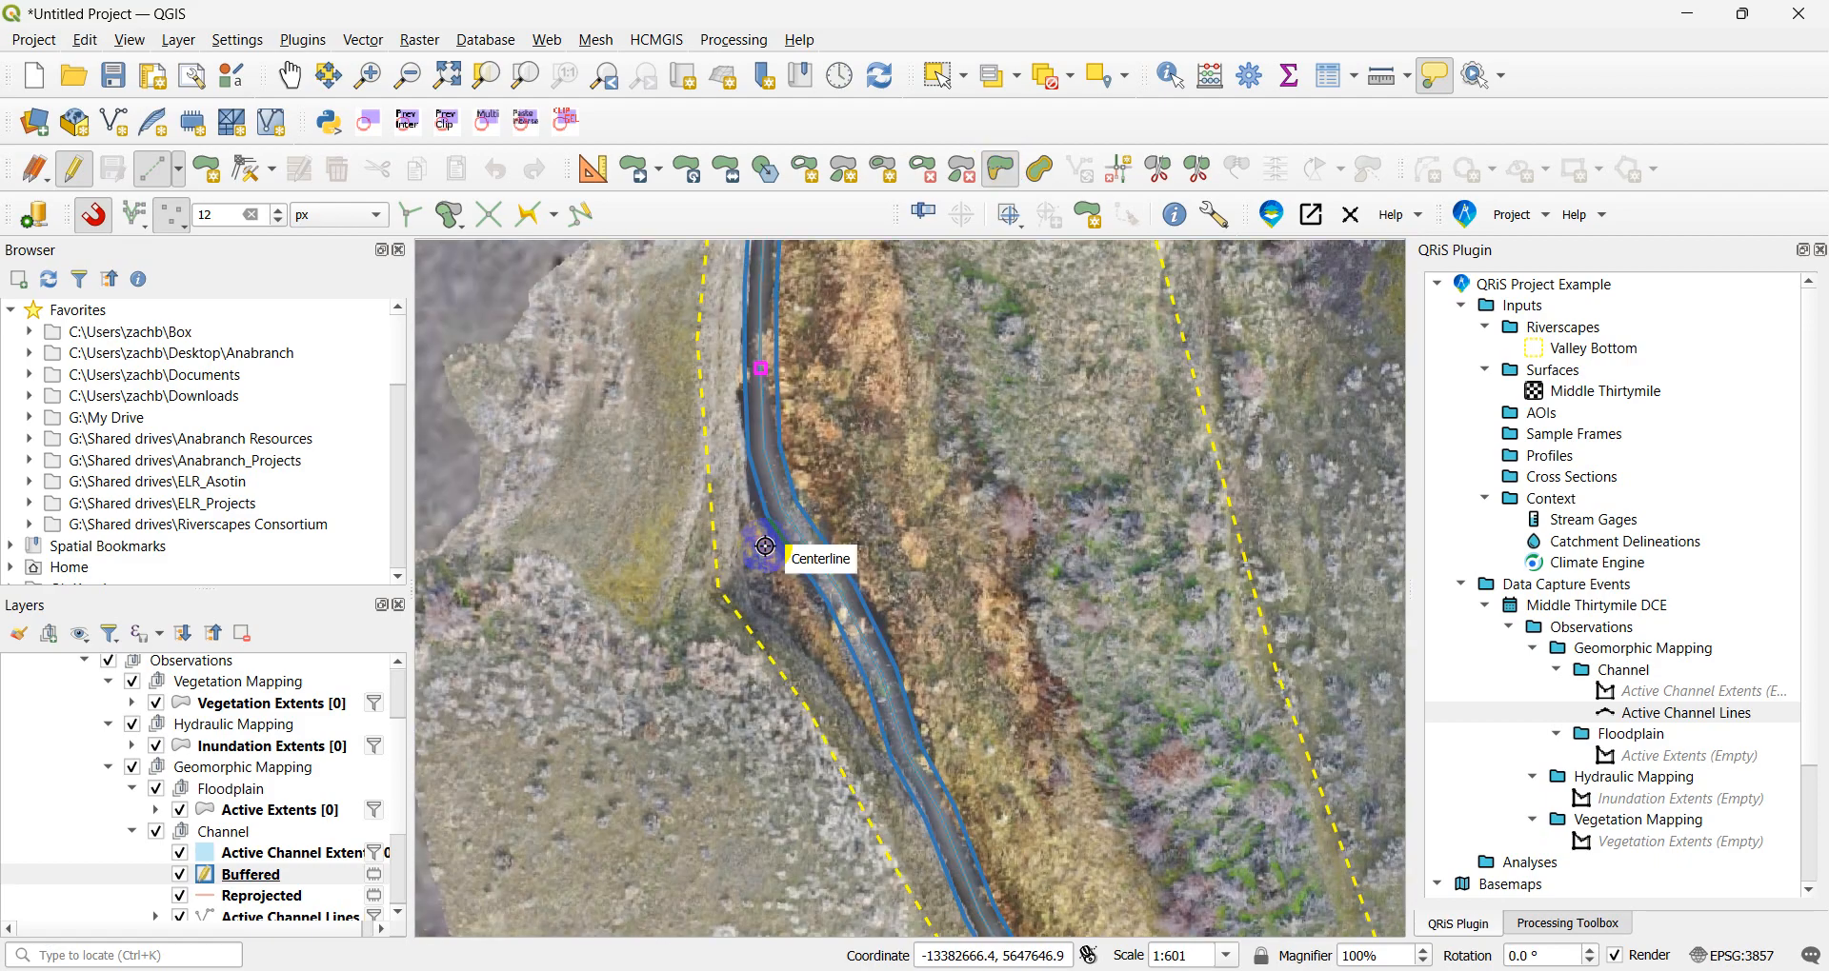
left_click(92, 214)
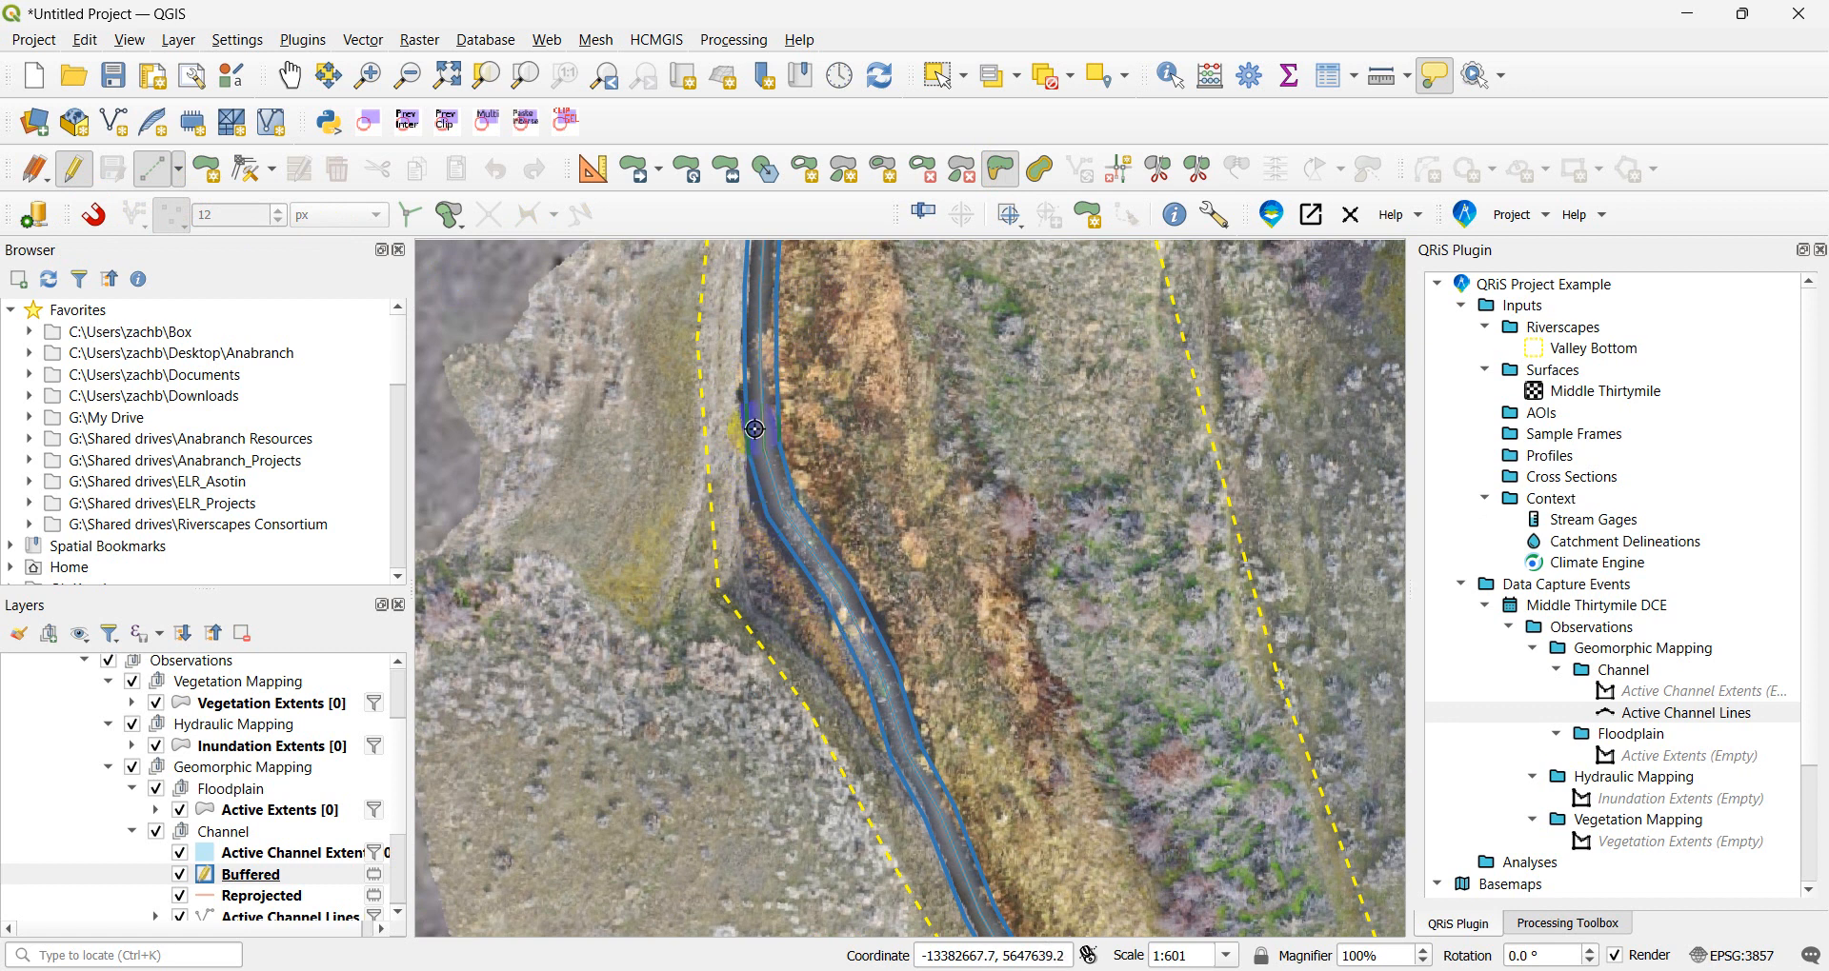
- Reshape the buffered polygon's west edge to follow the channel bank around the northern bend
mouse_move(754, 430)
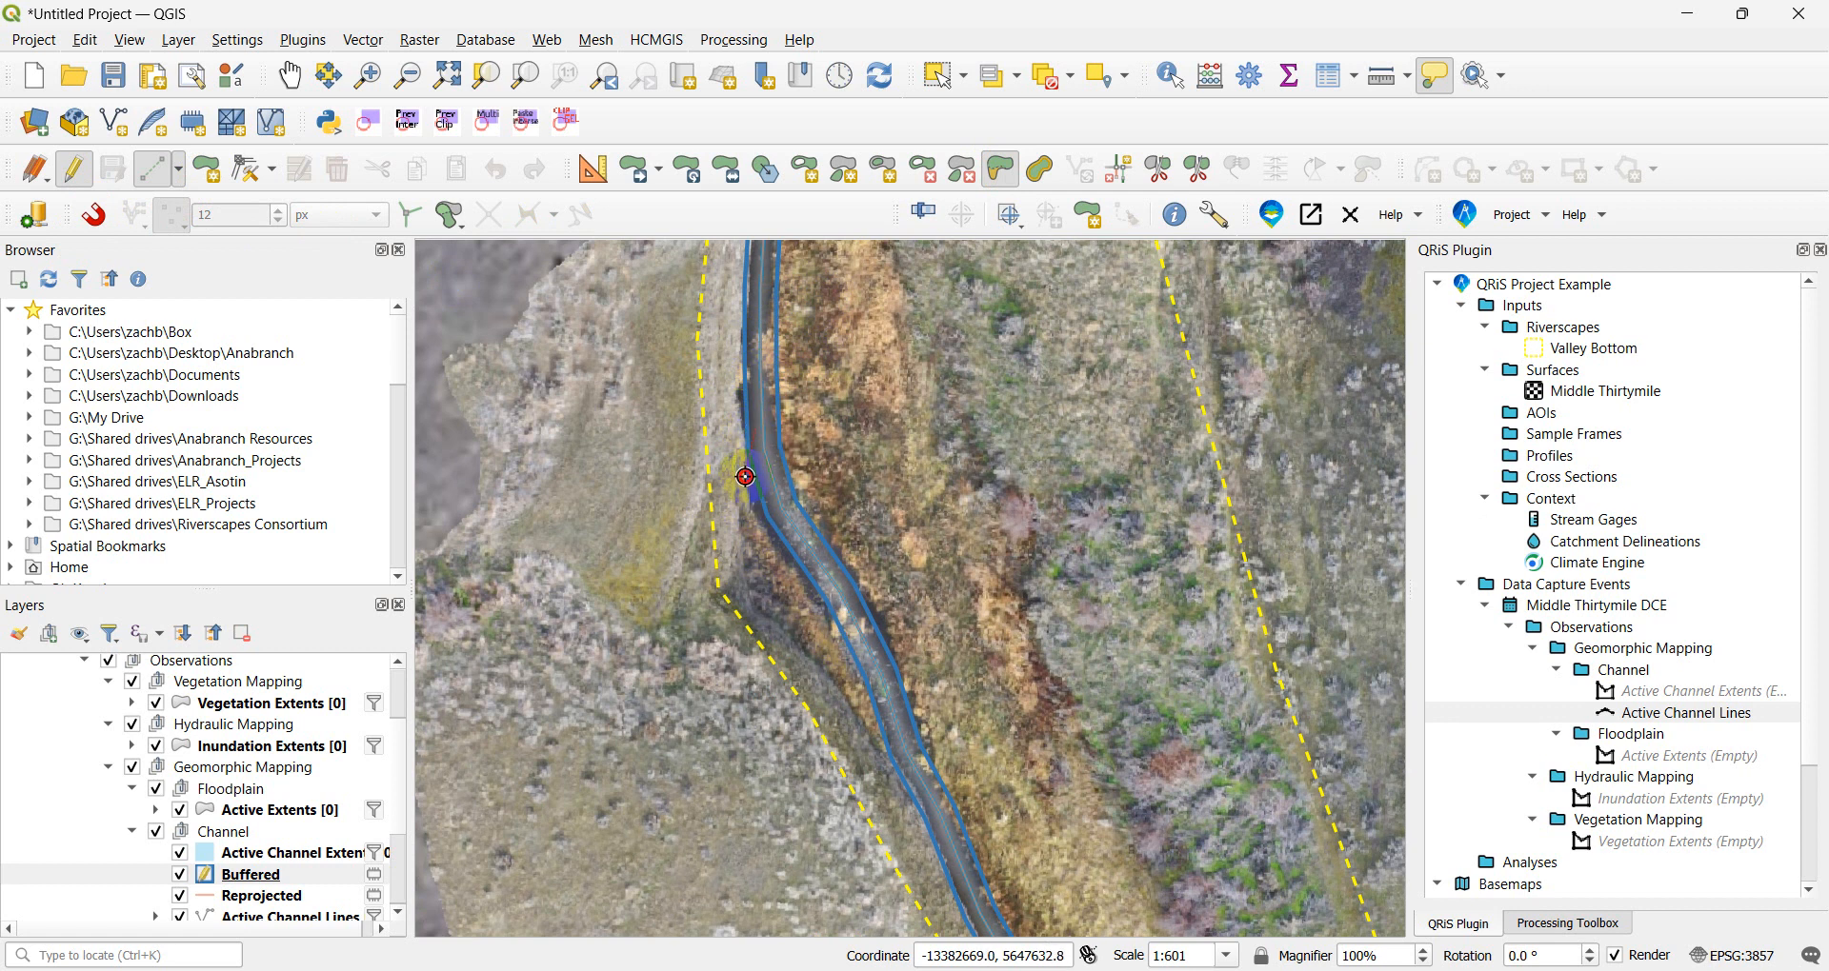
mouse_move(745, 476)
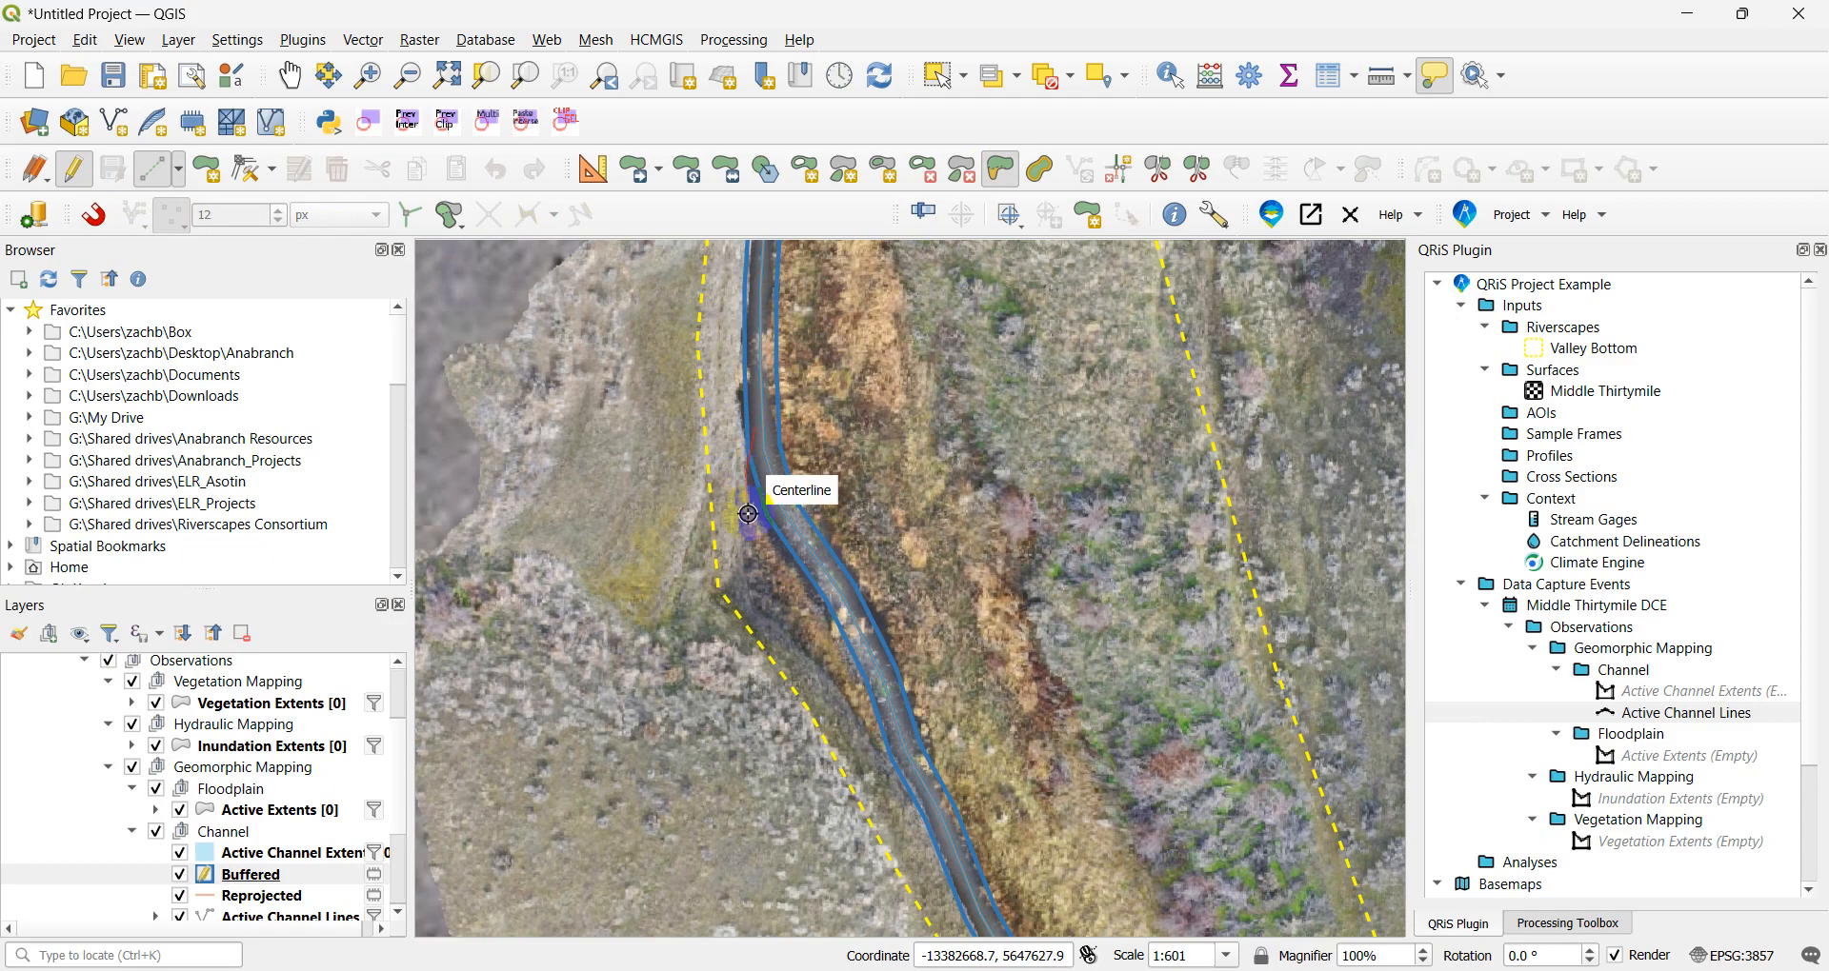
left_click(751, 515)
left_click(804, 594)
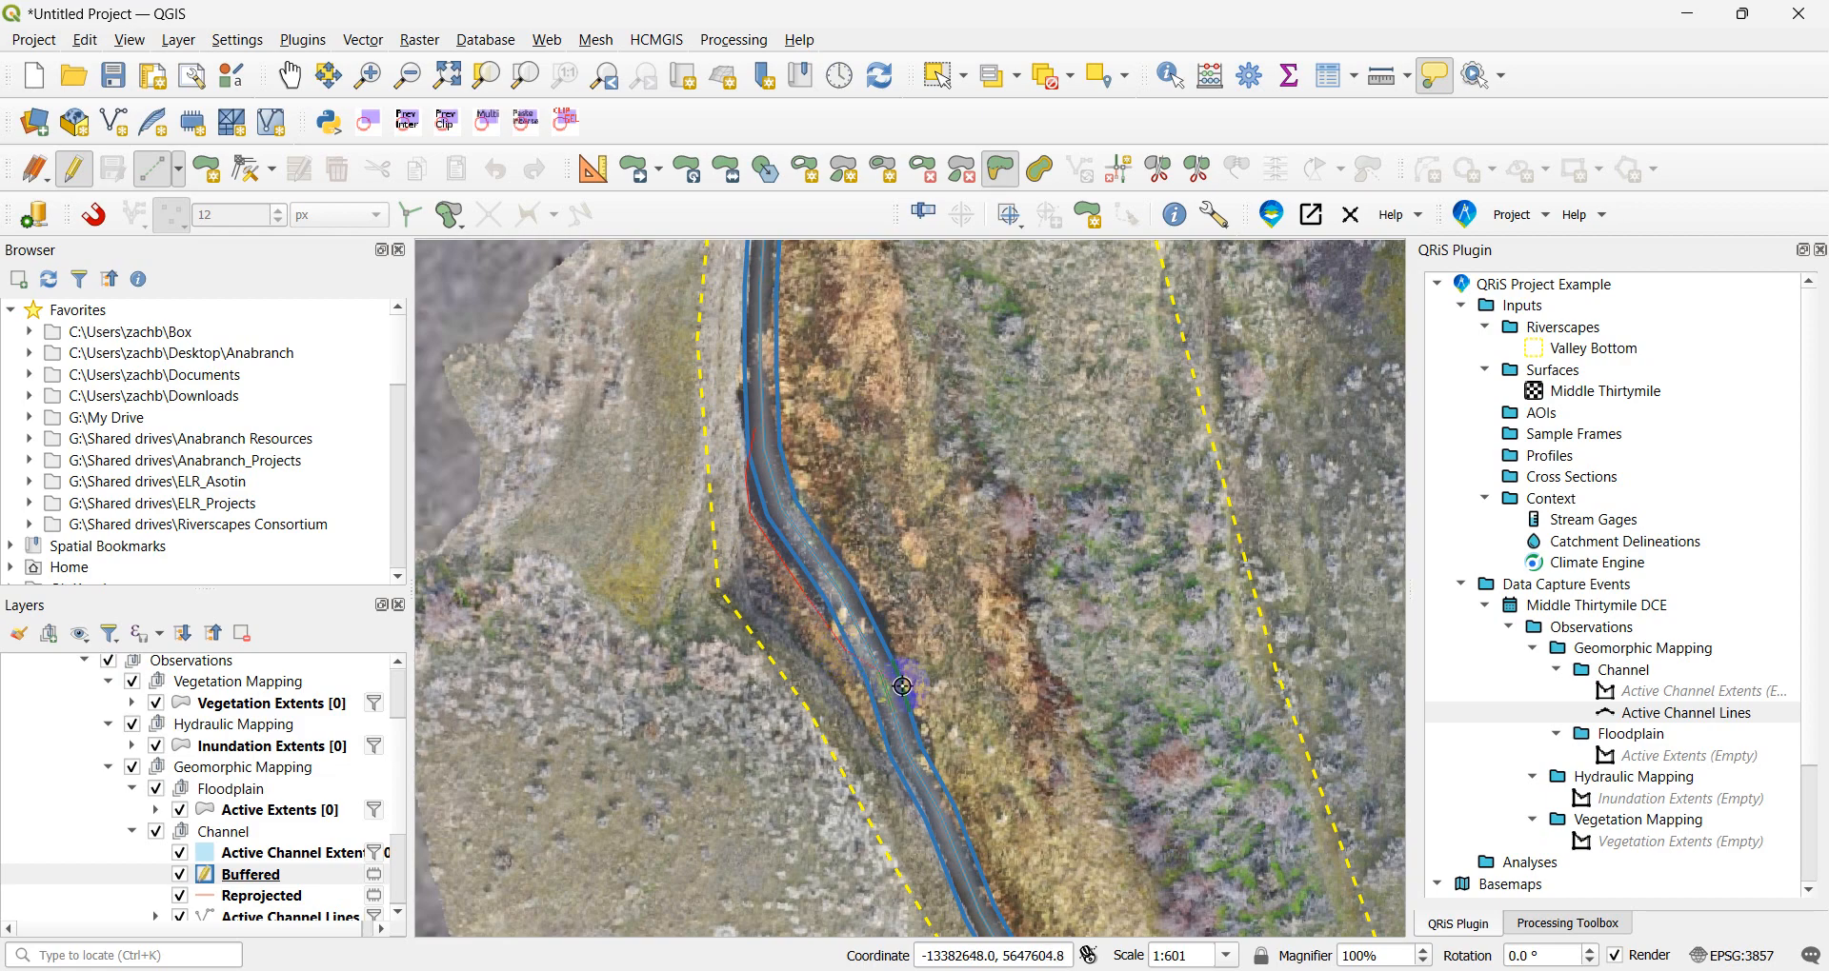
right_click(883, 675)
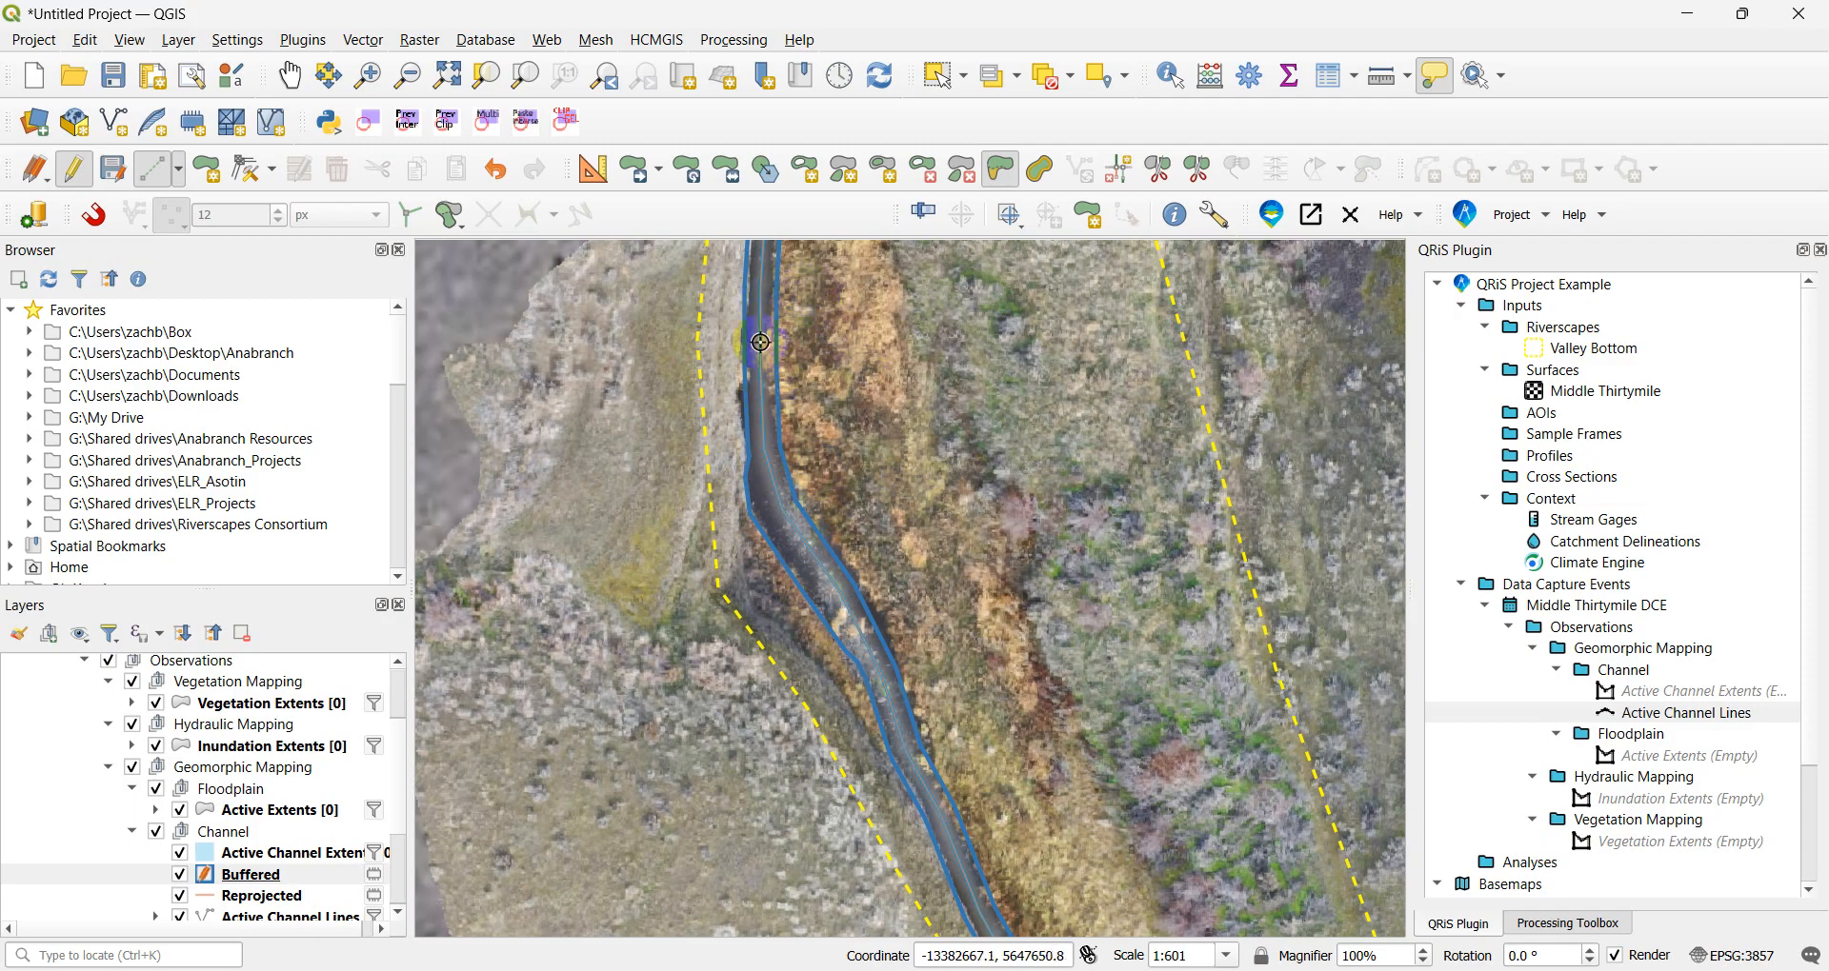
- Reshape the buffered polygon's east edge along the channel bank just upstream of the northern bend
left_click(788, 280)
left_click(774, 319)
left_click(767, 375)
left_click(774, 420)
left_click(796, 463)
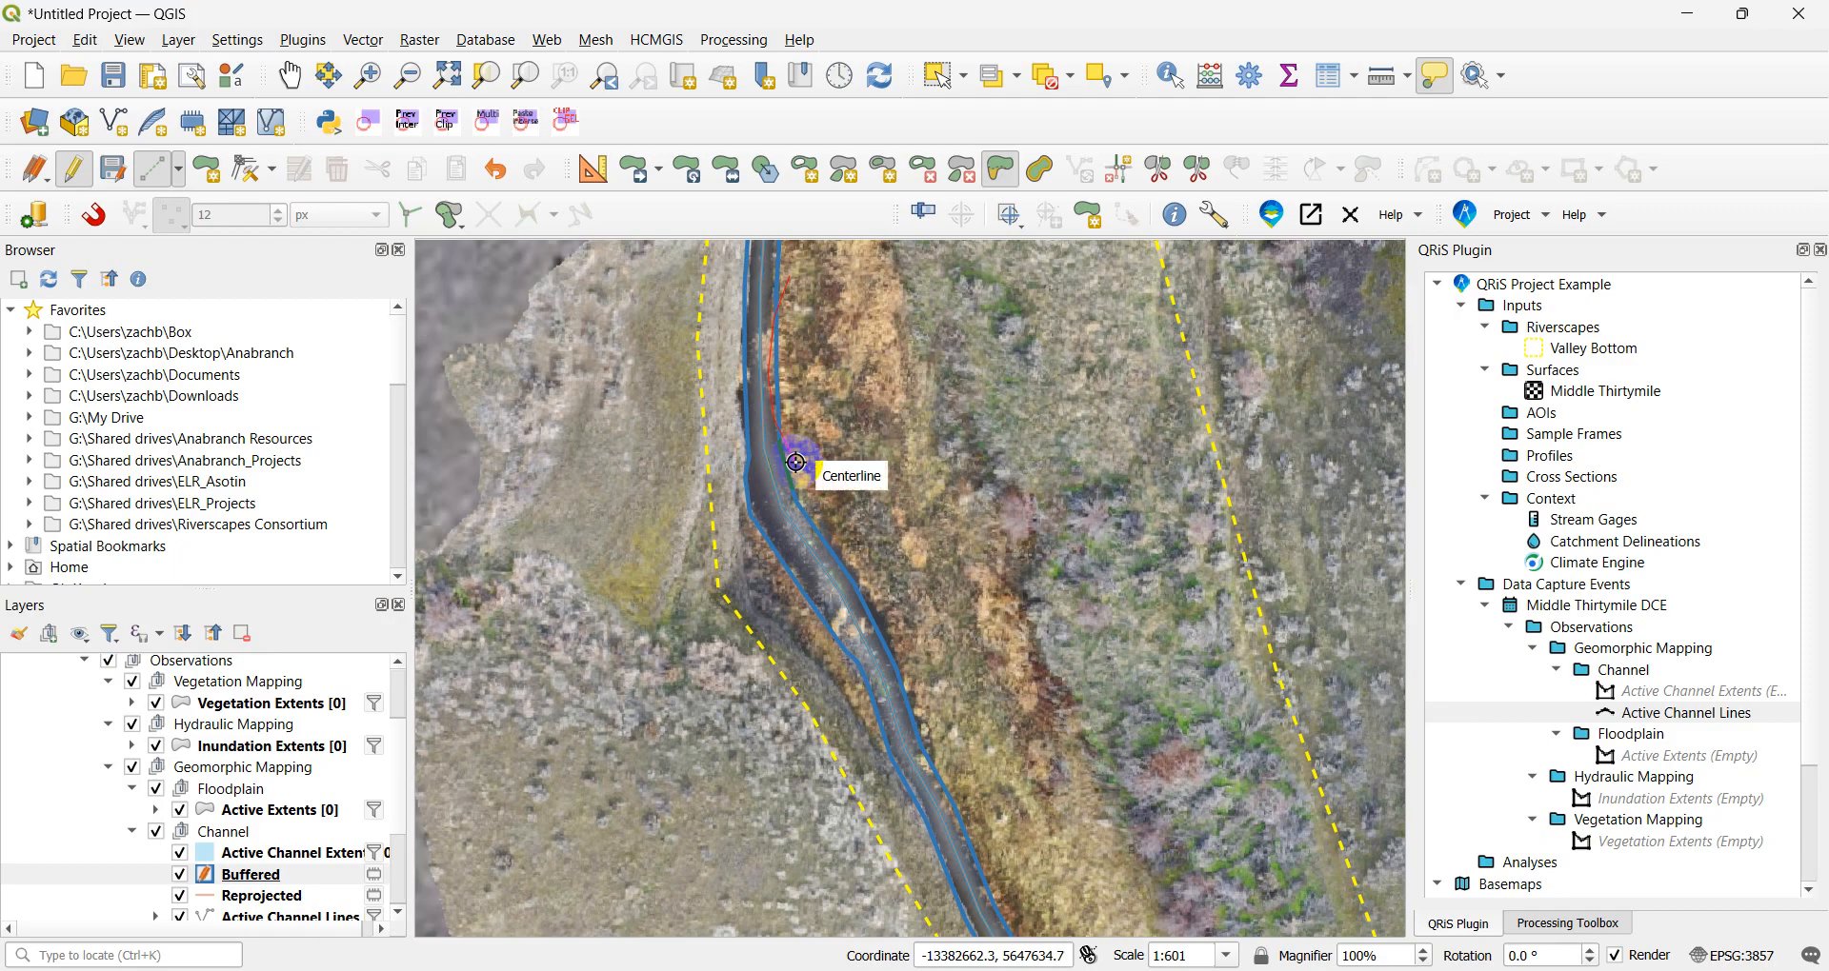
right_click(796, 463)
key("Up")
key("Down")
key("Down")
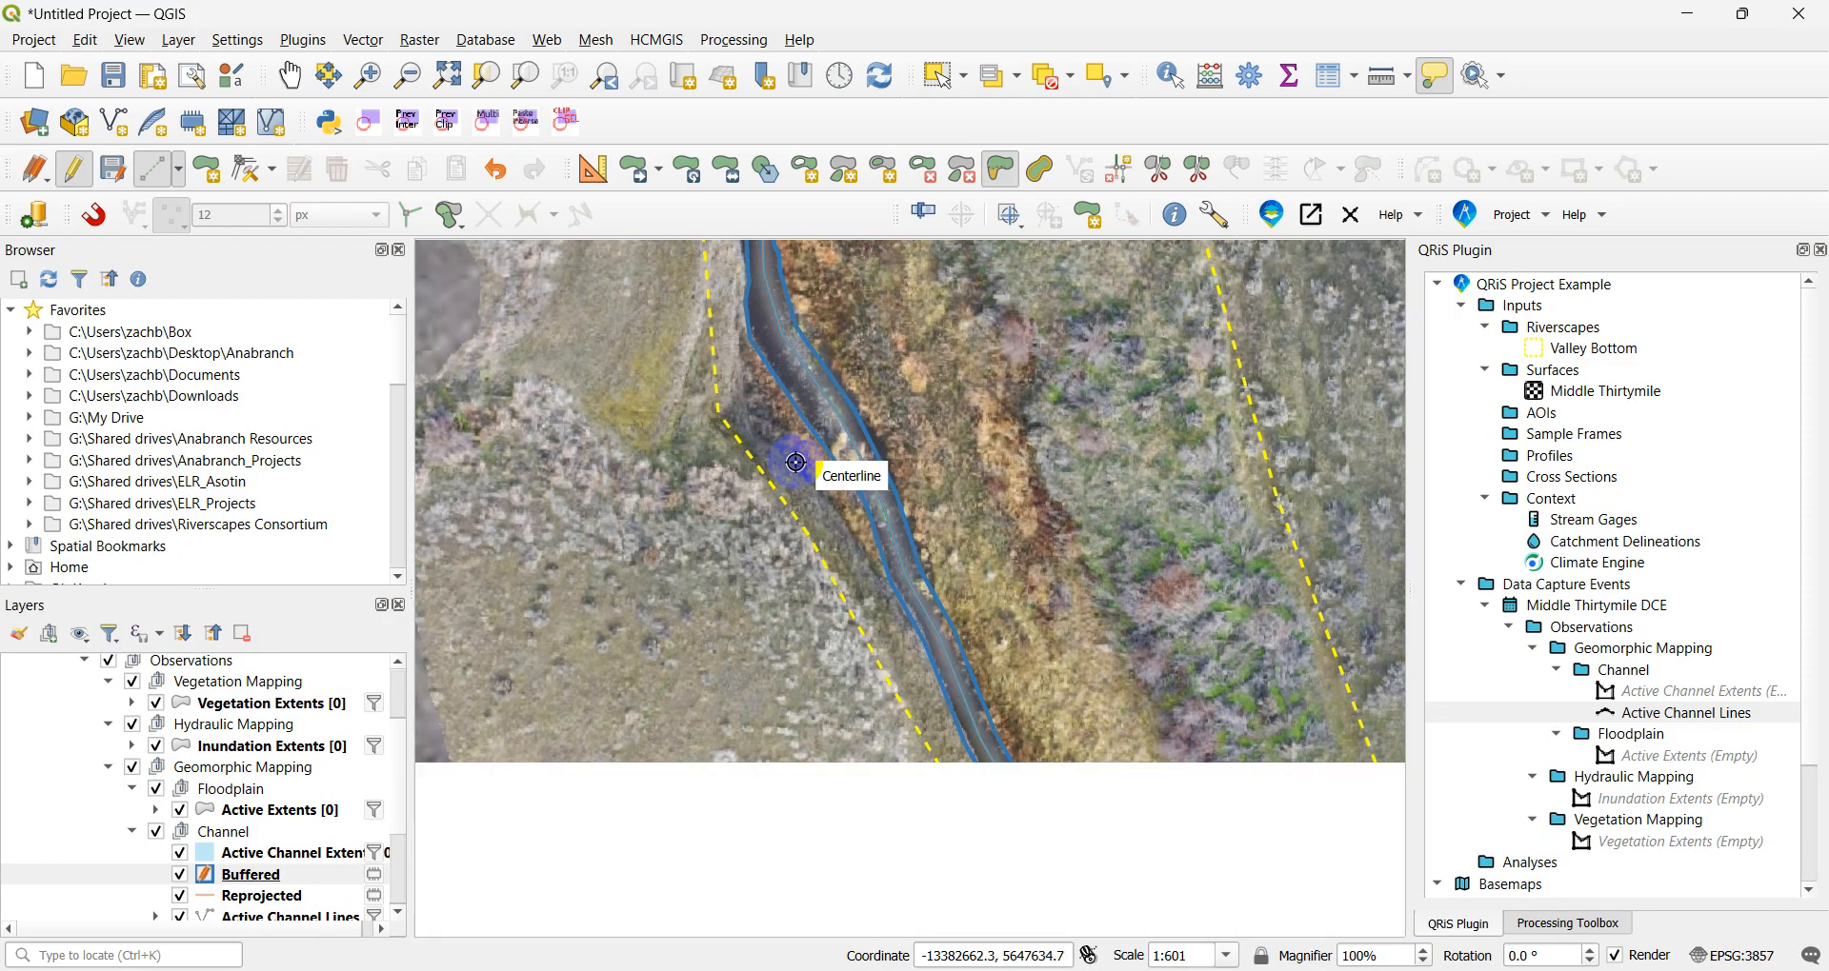
key("Up")
key("Up")
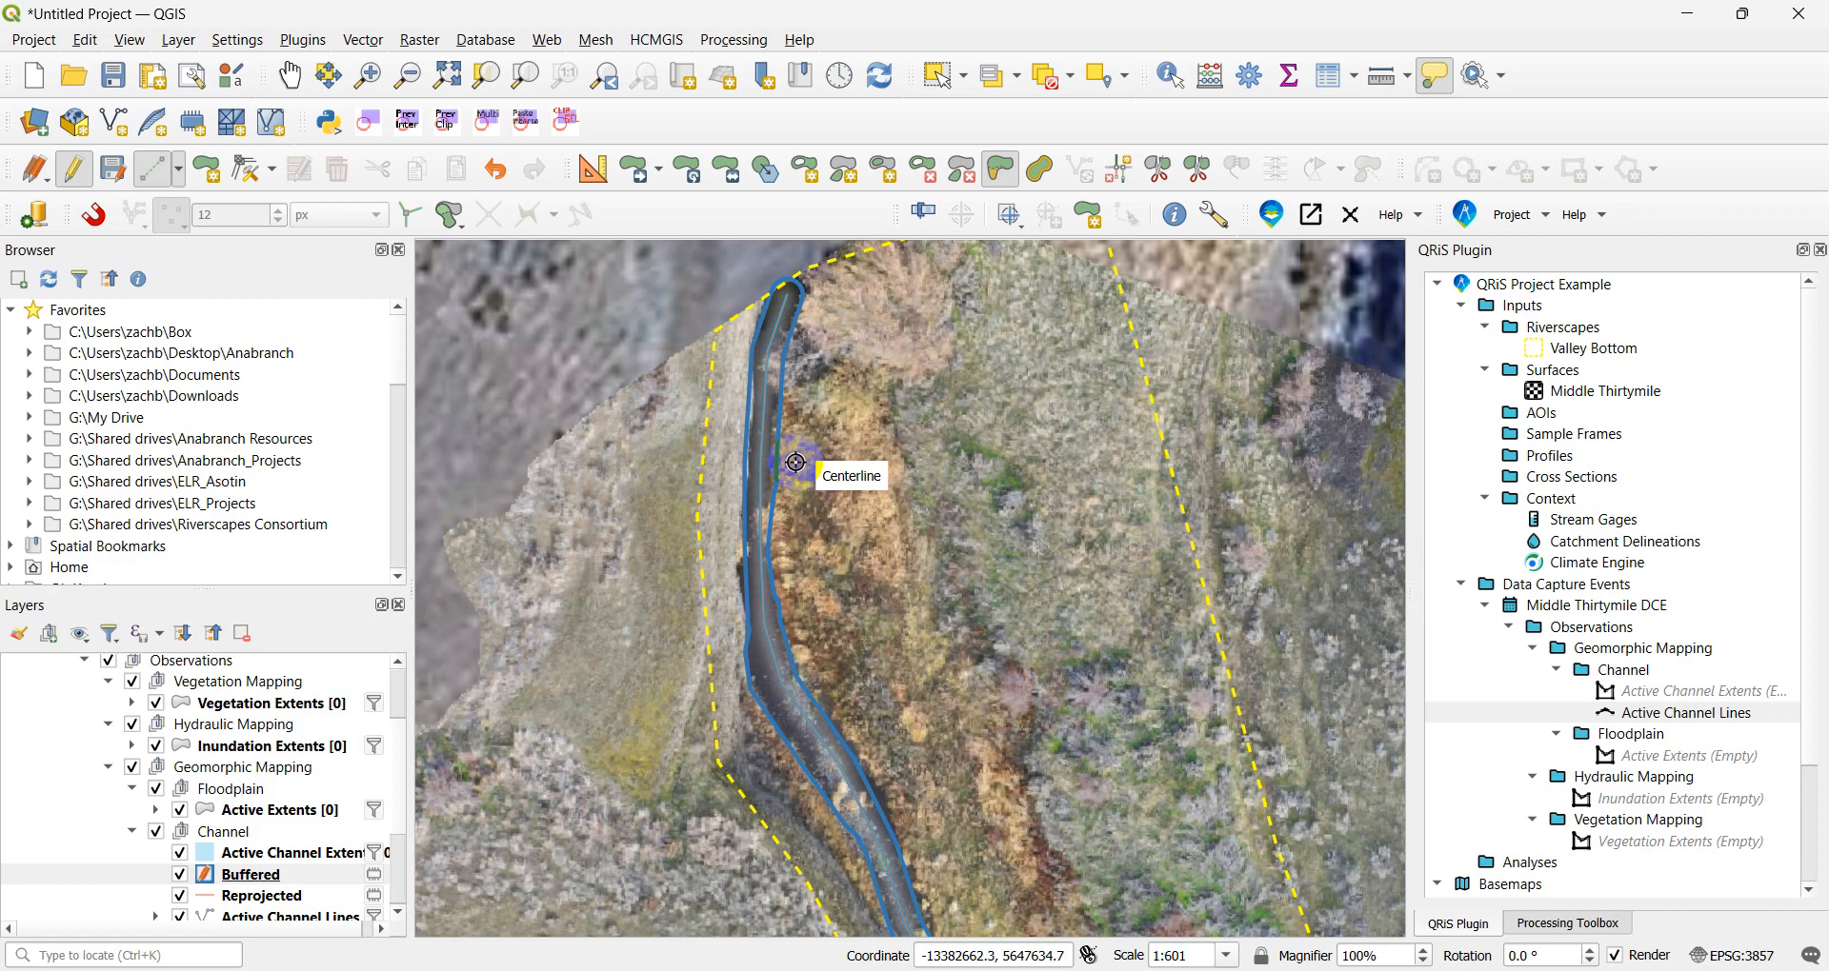
- Reshape the buffered polygon's east edge outward along the wide channel section just downstream of the northern bend
key("Down")
key("Right")
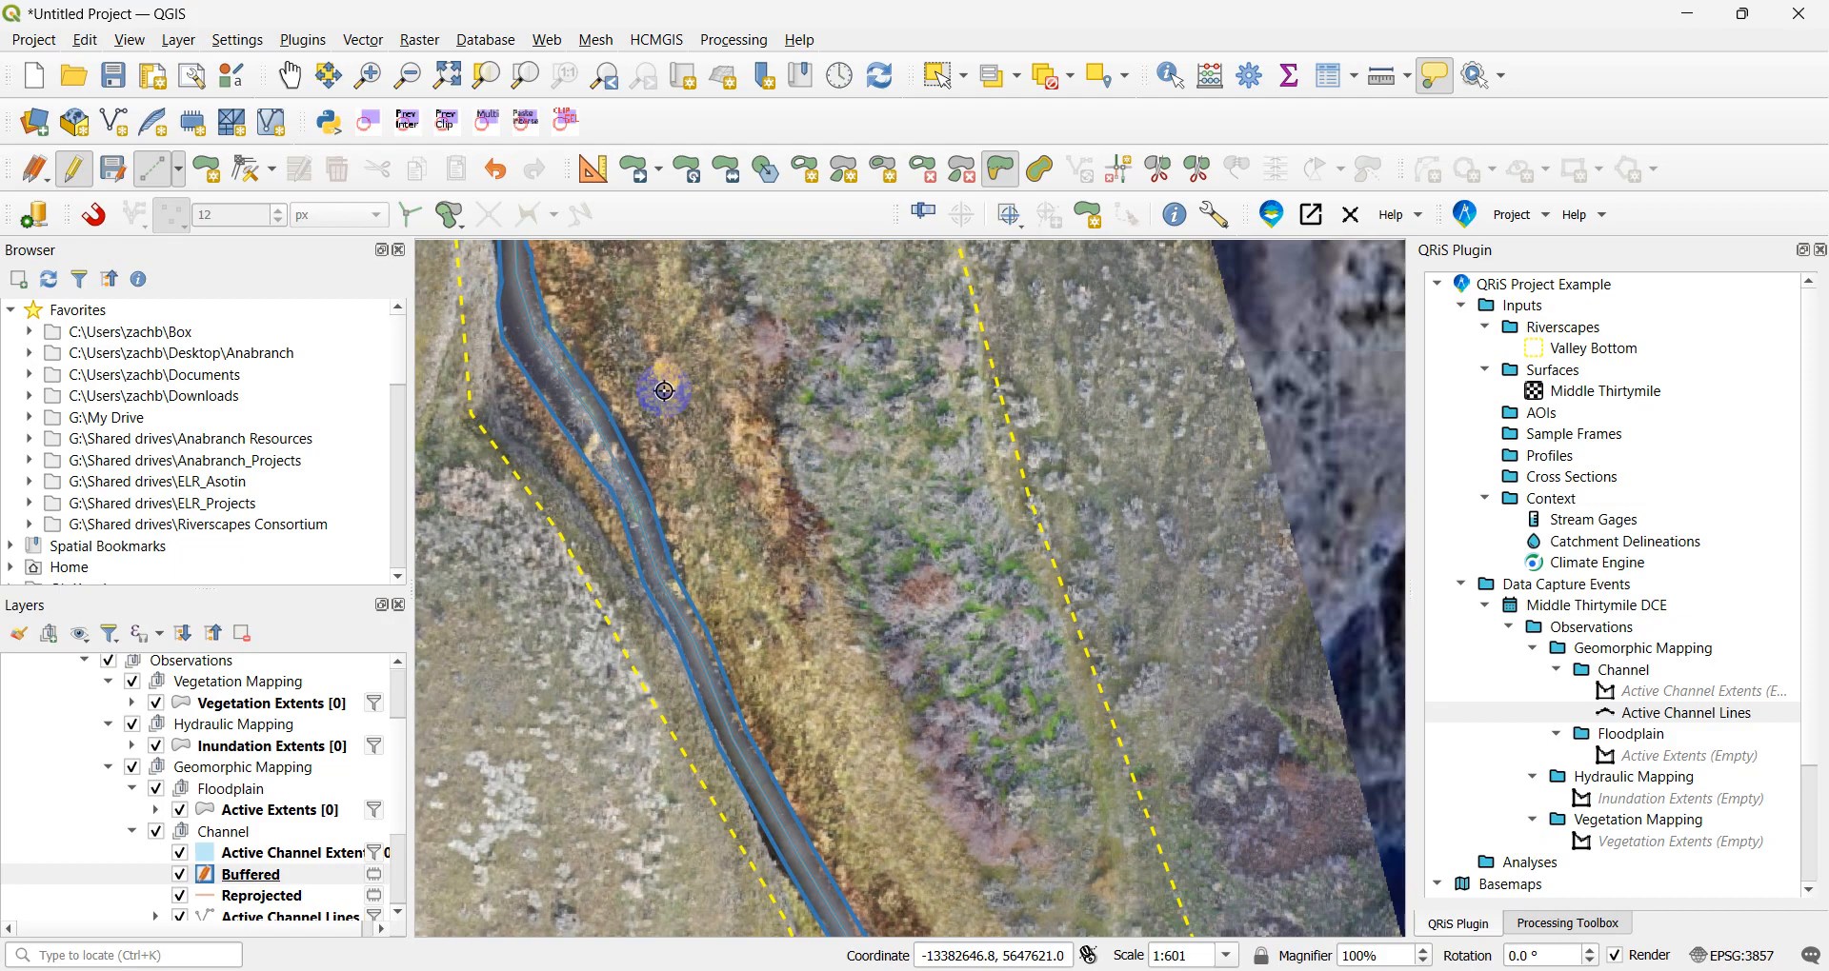
left_click(531, 315)
left_click(591, 354)
left_click(630, 427)
left_click(639, 497)
right_click(639, 500)
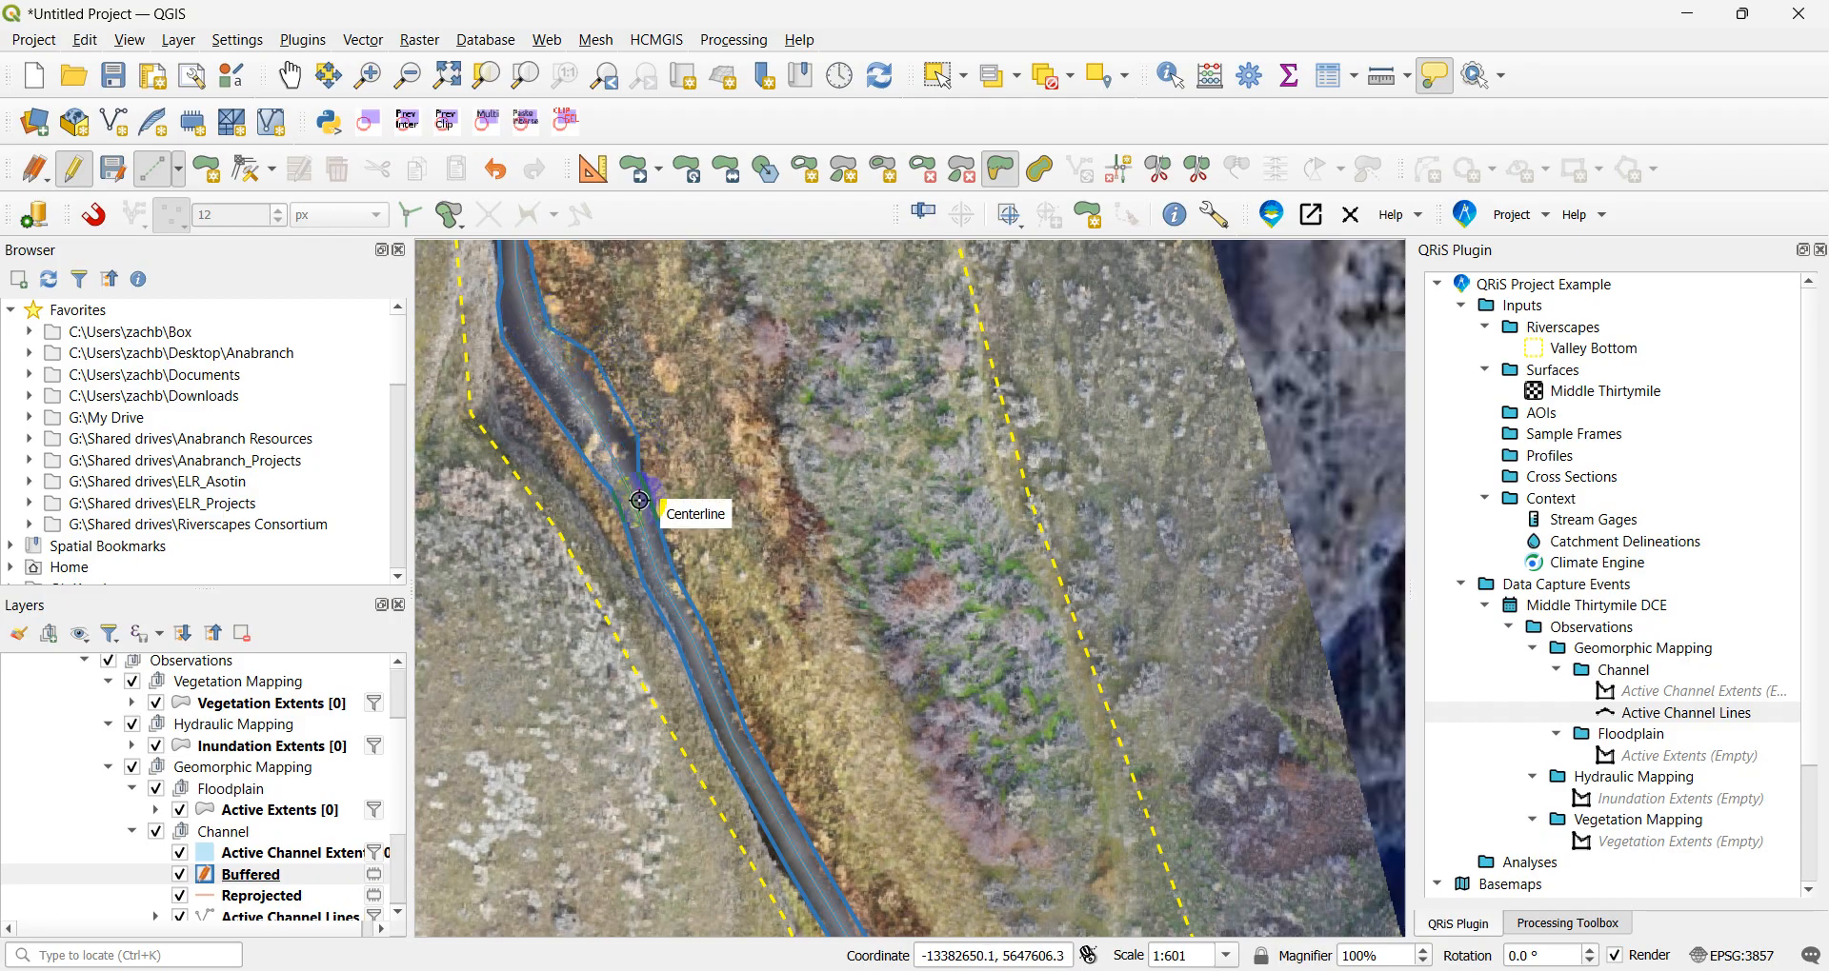
- Reshape the buffered polygon's east edge around the outer bank of the sharp bend farther downstream
key("Down")
key("Down")
key("Right")
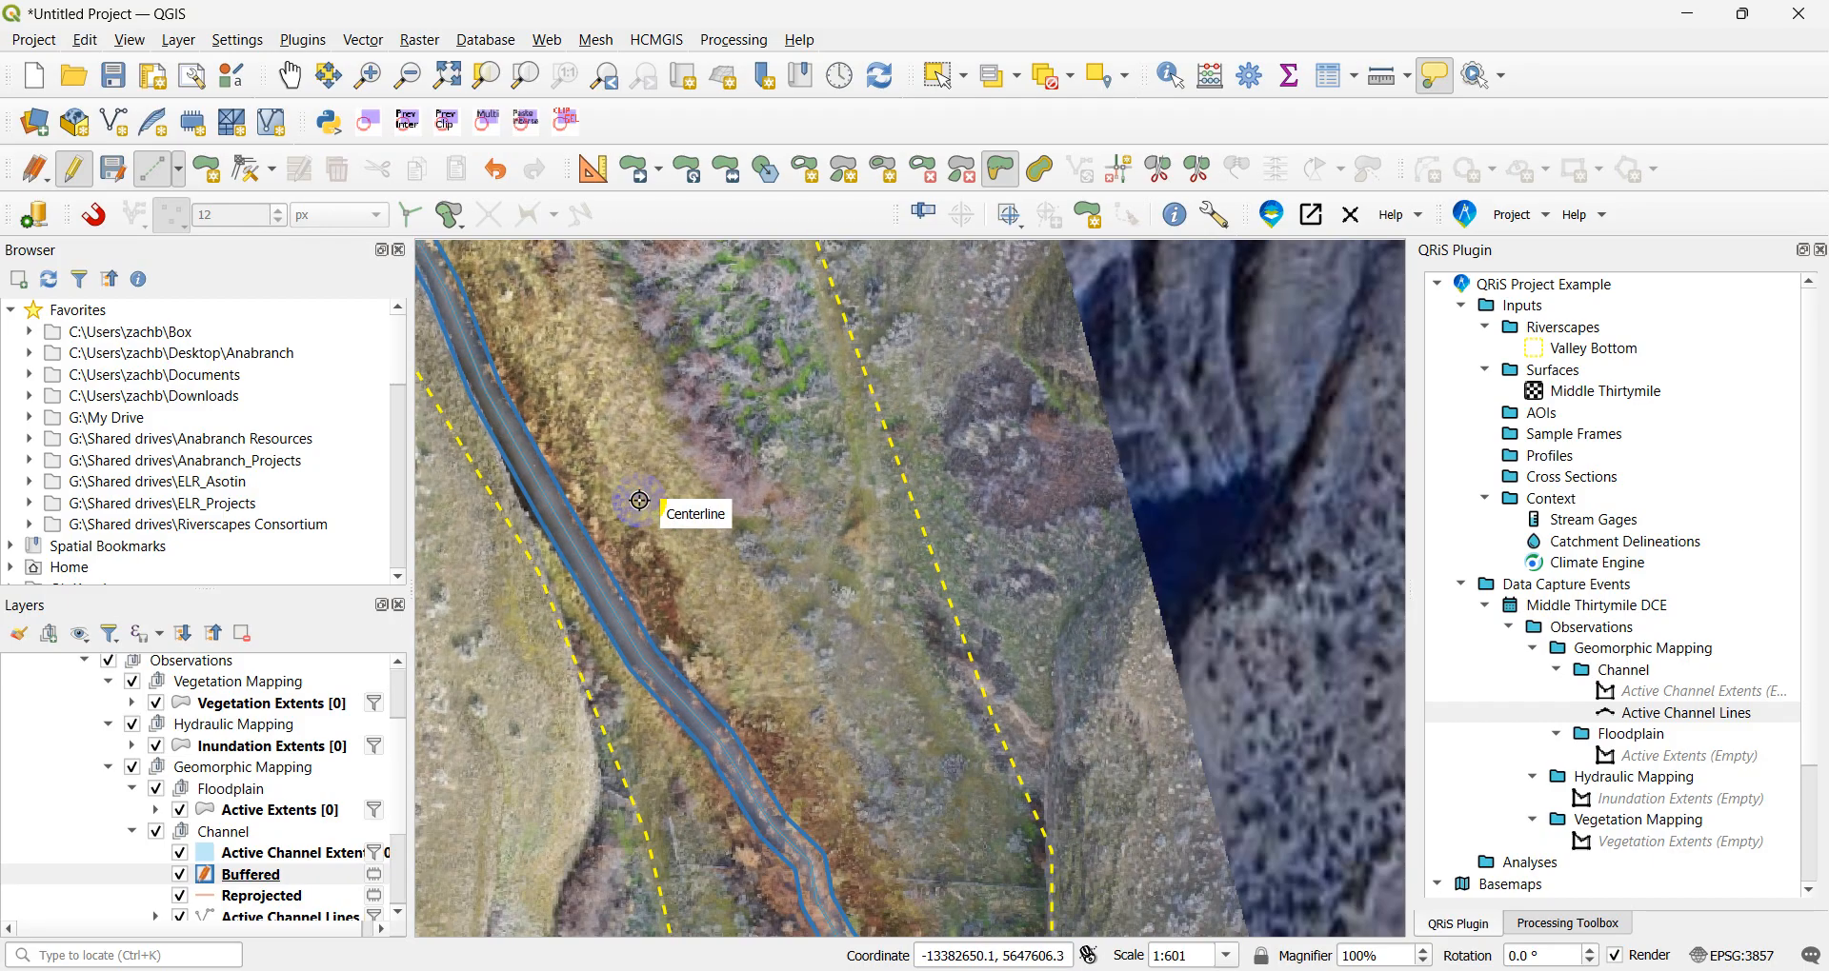
key("Down")
key("Down")
key("Right")
key("Down")
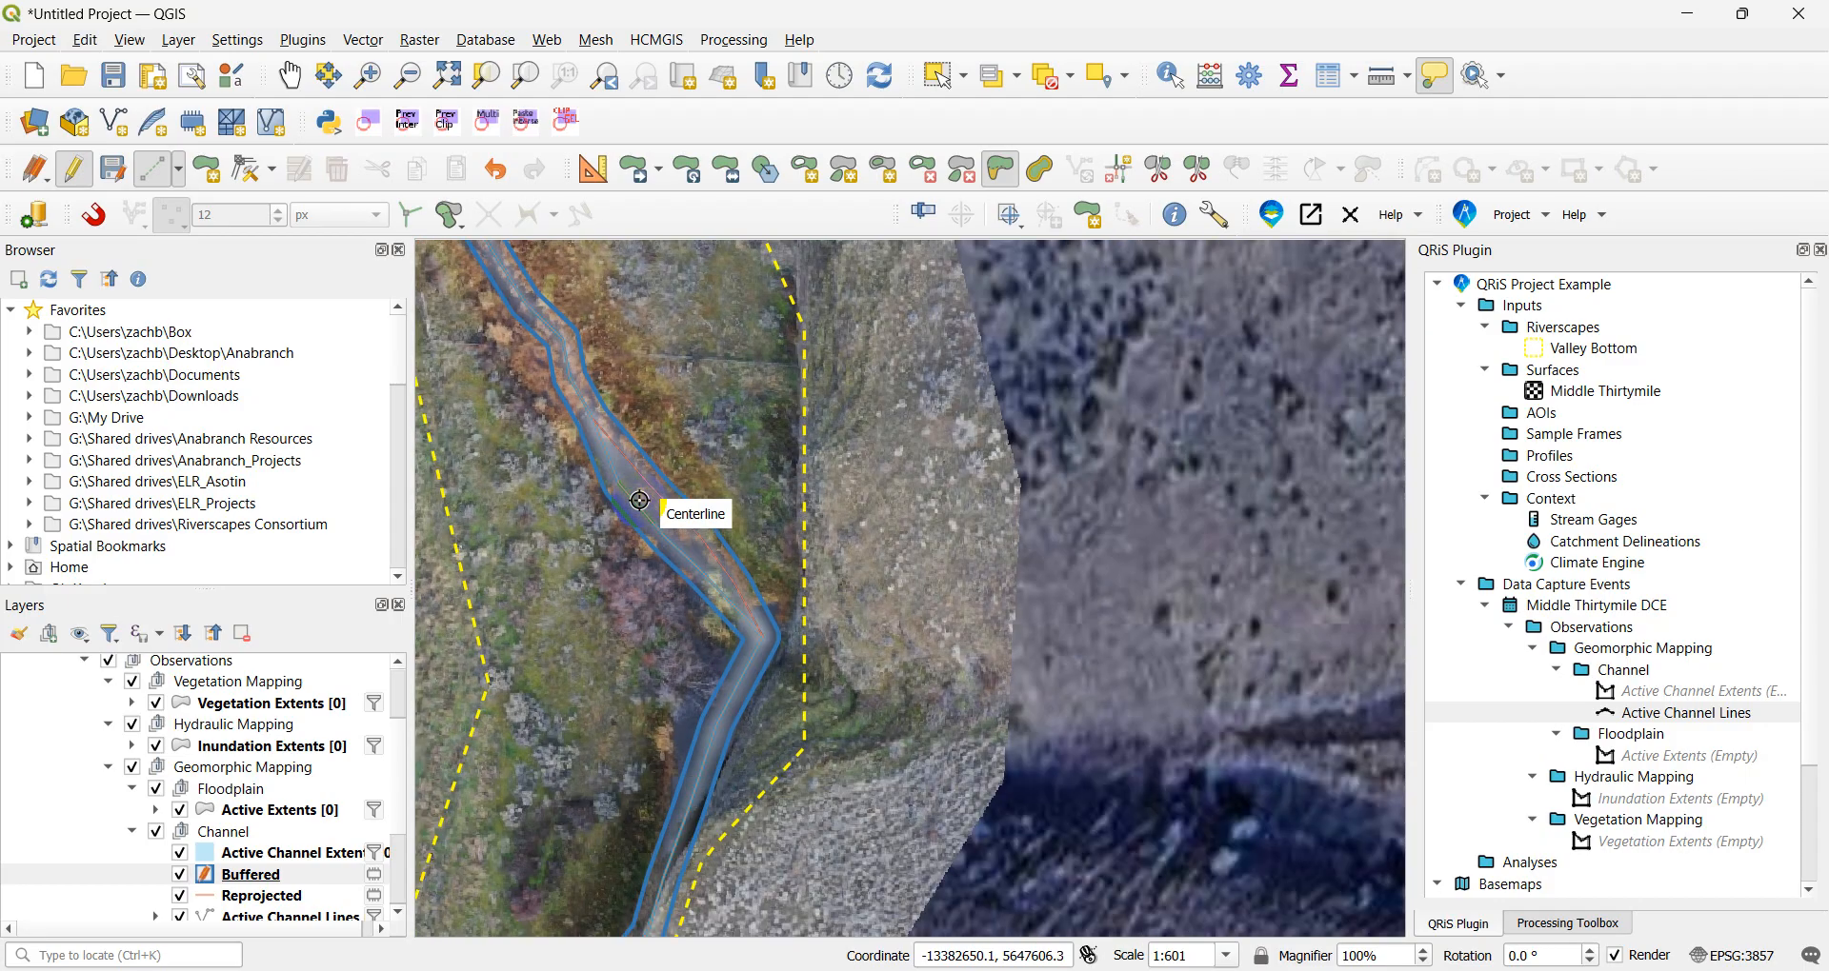
left_click(789, 352)
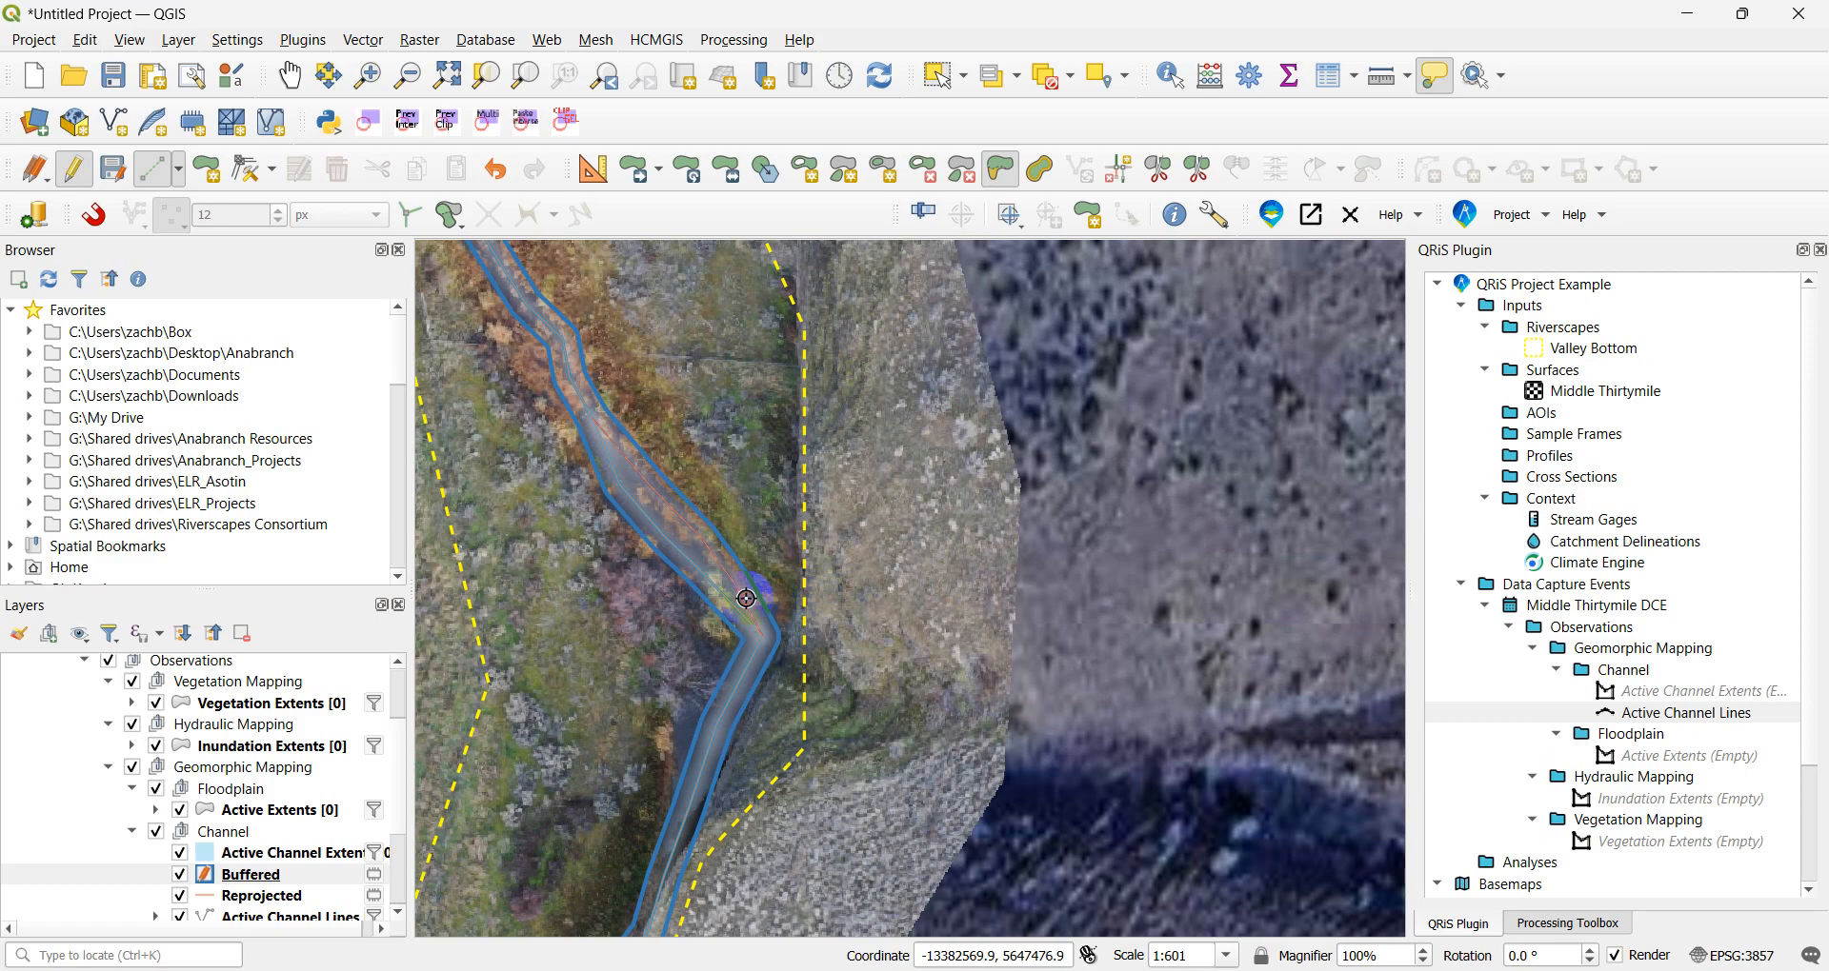
left_click(789, 606)
left_click(779, 661)
- Reshape the buffered polygon's west edge to take in the inner side of the sharp bend
left_click(688, 565)
left_click(674, 726)
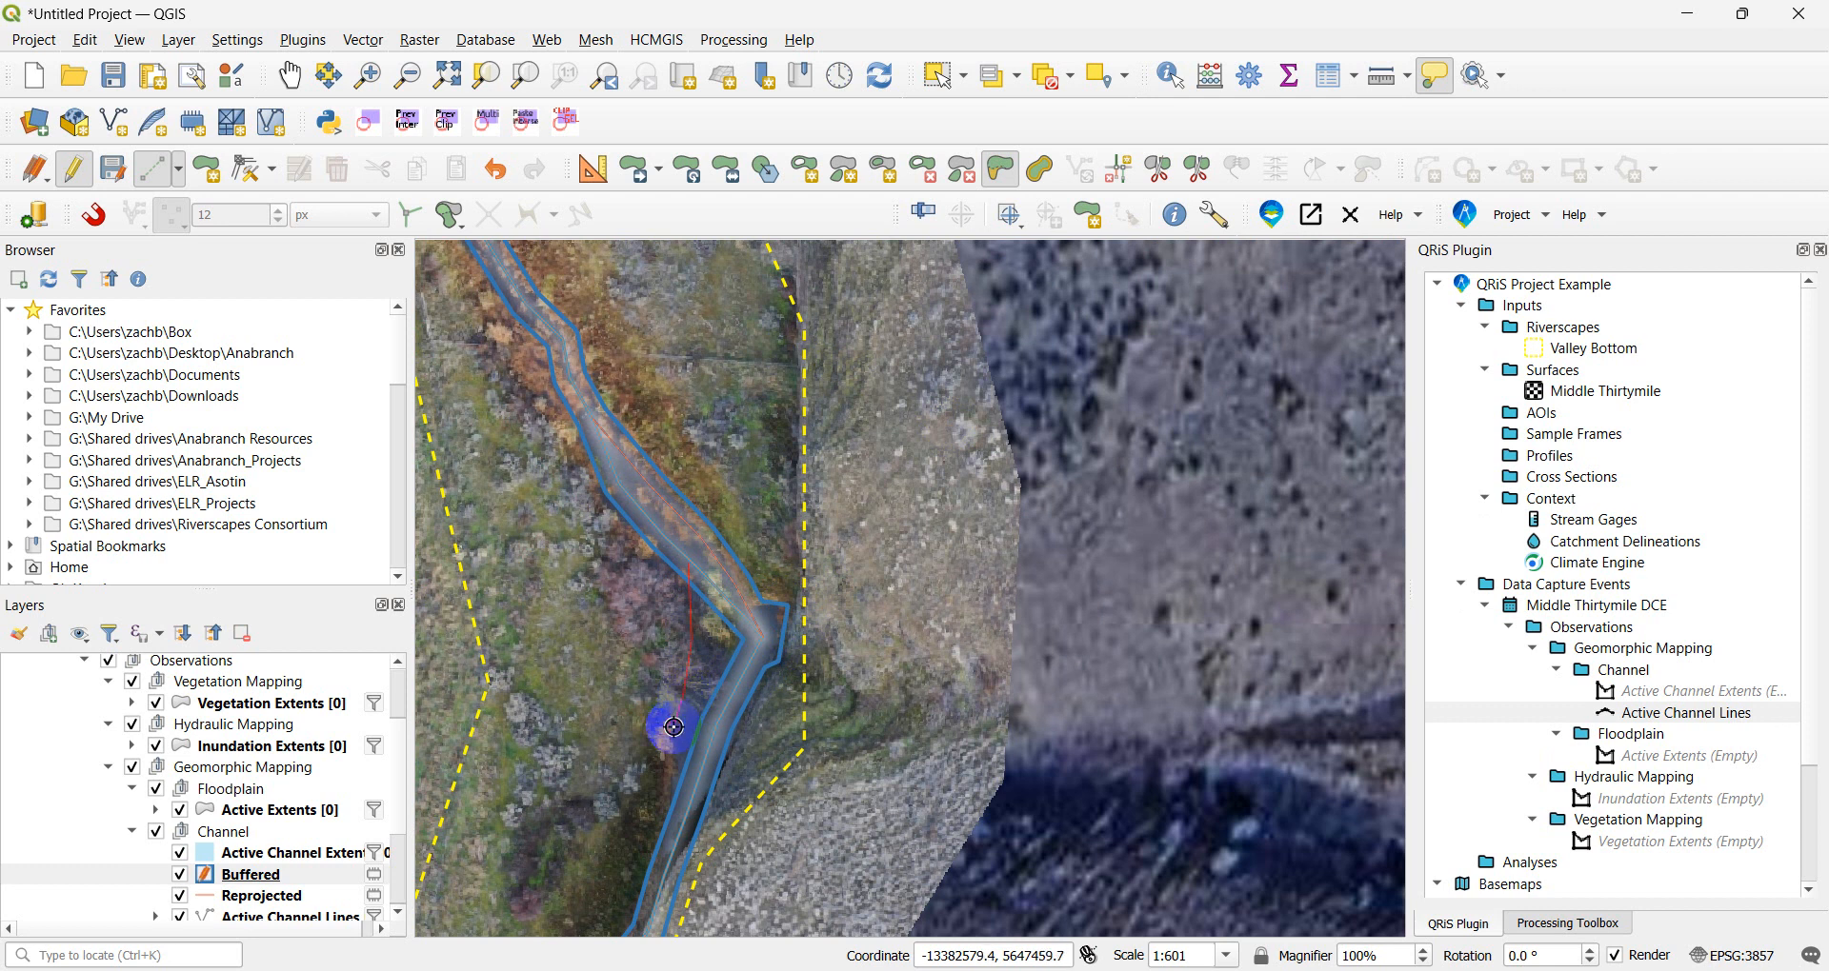
left_click(677, 814)
right_click(677, 814)
- Reshape the buffered polygon's west edge between the sharp bend and the upstream end of the channel split
key("Down")
key("Left")
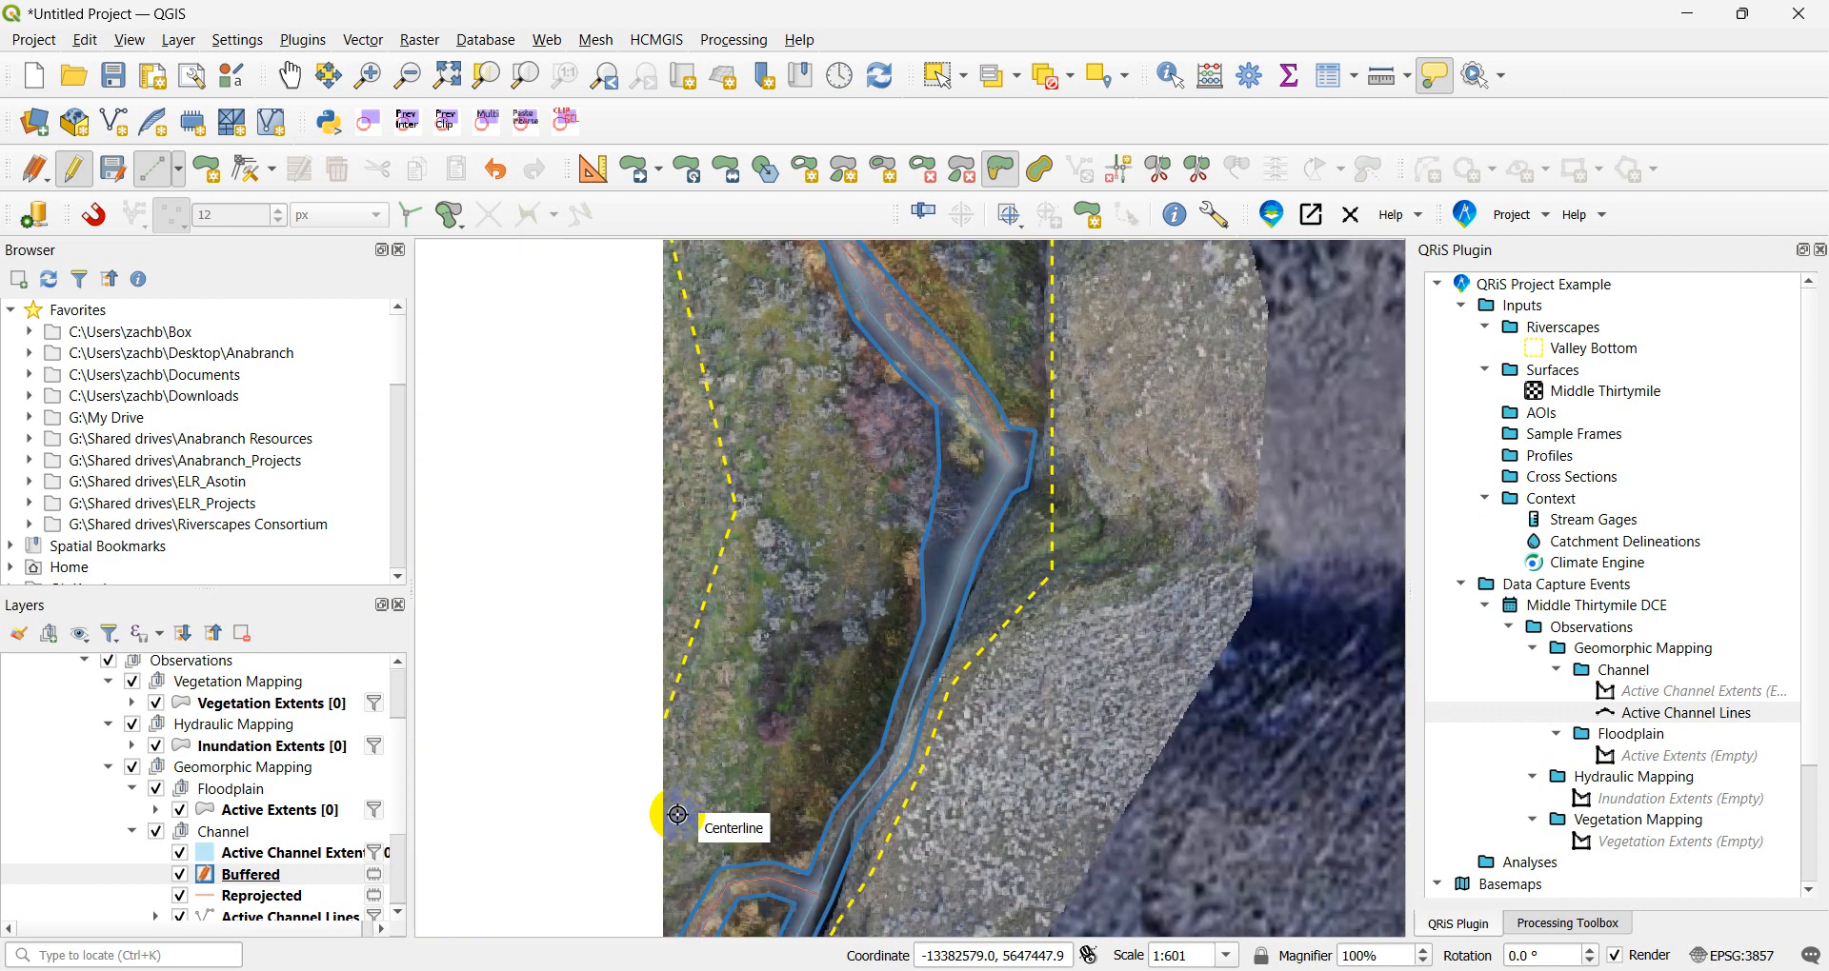
key("Down")
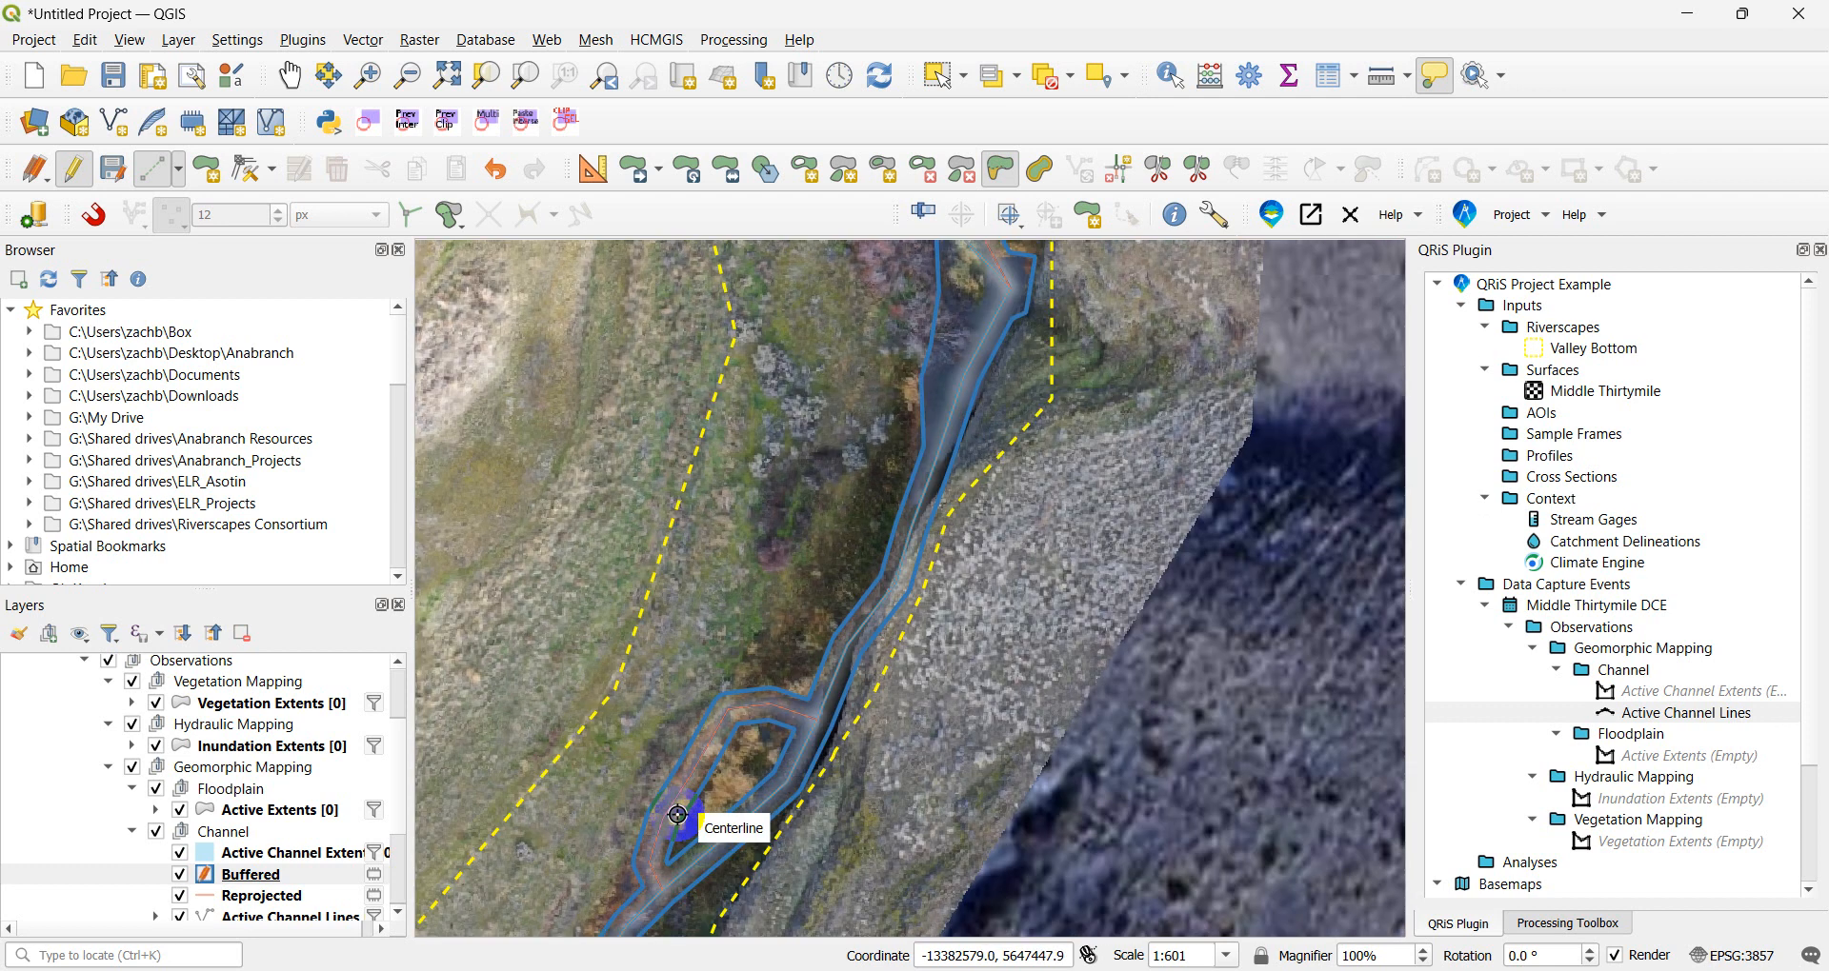
left_click(898, 447)
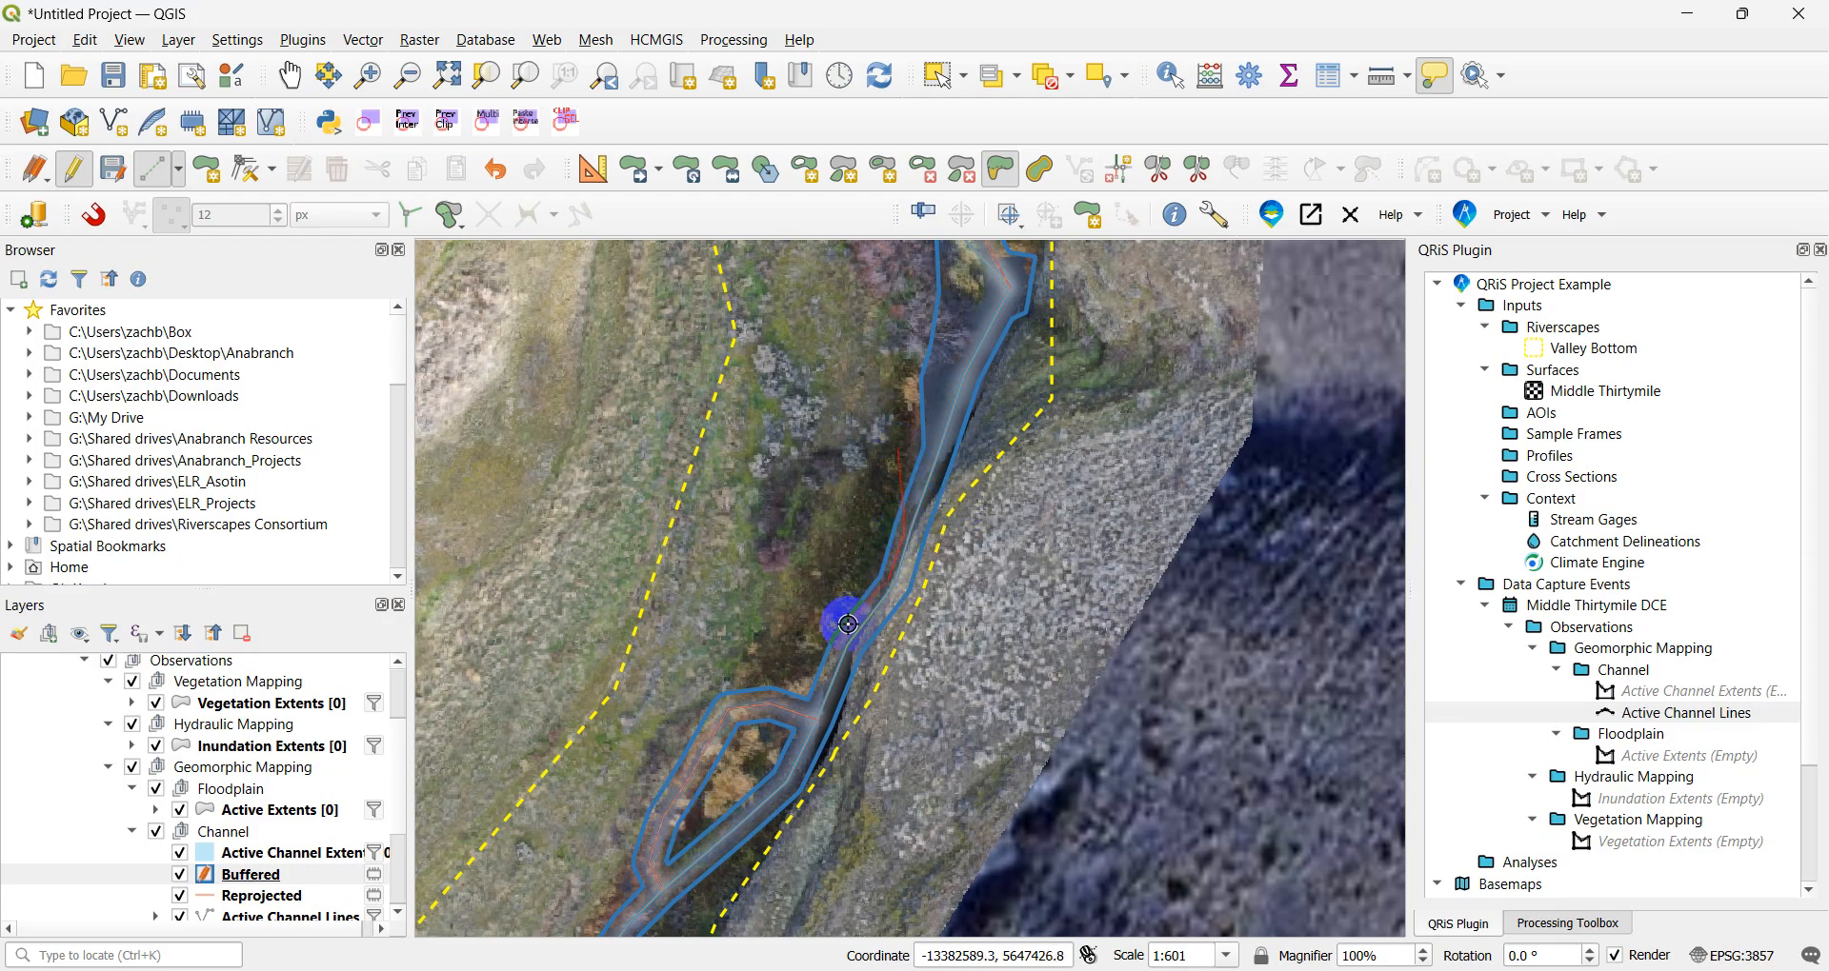
right_click(800, 687)
- Reshape the west edge of the island hole in the buffered polygon to follow the side channel's bank
key("Left")
key("Down")
key("Down")
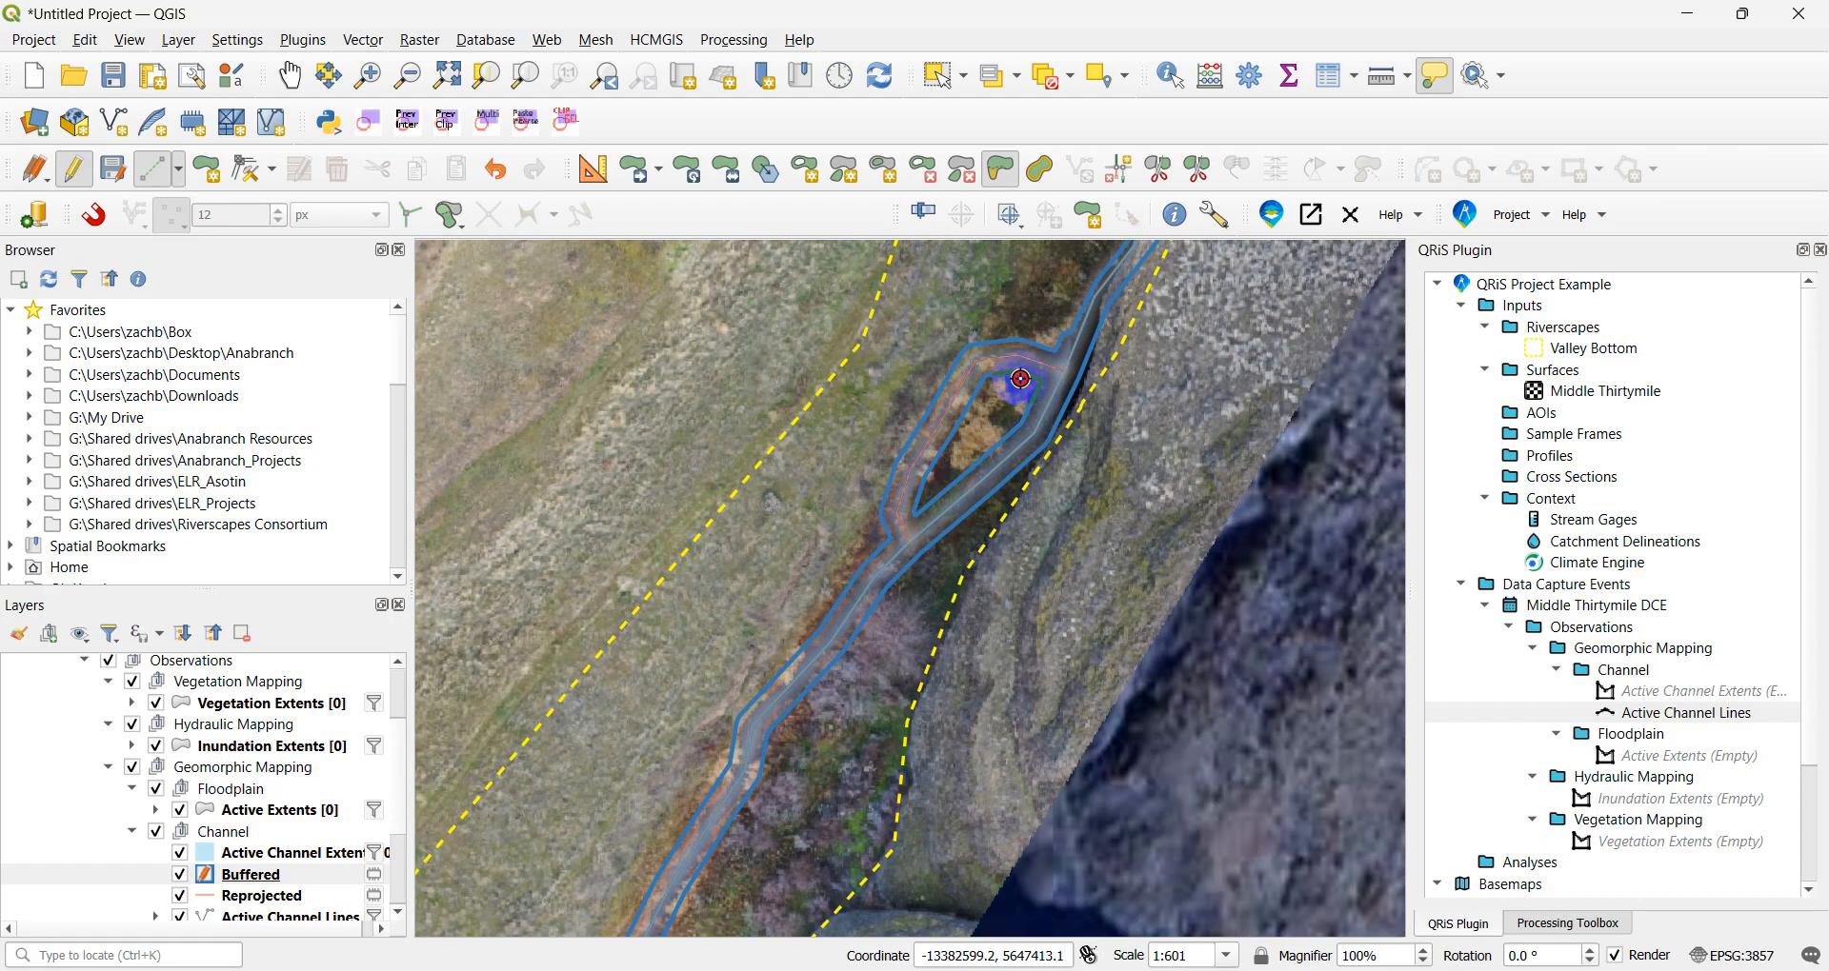
left_click(946, 409)
left_click(924, 467)
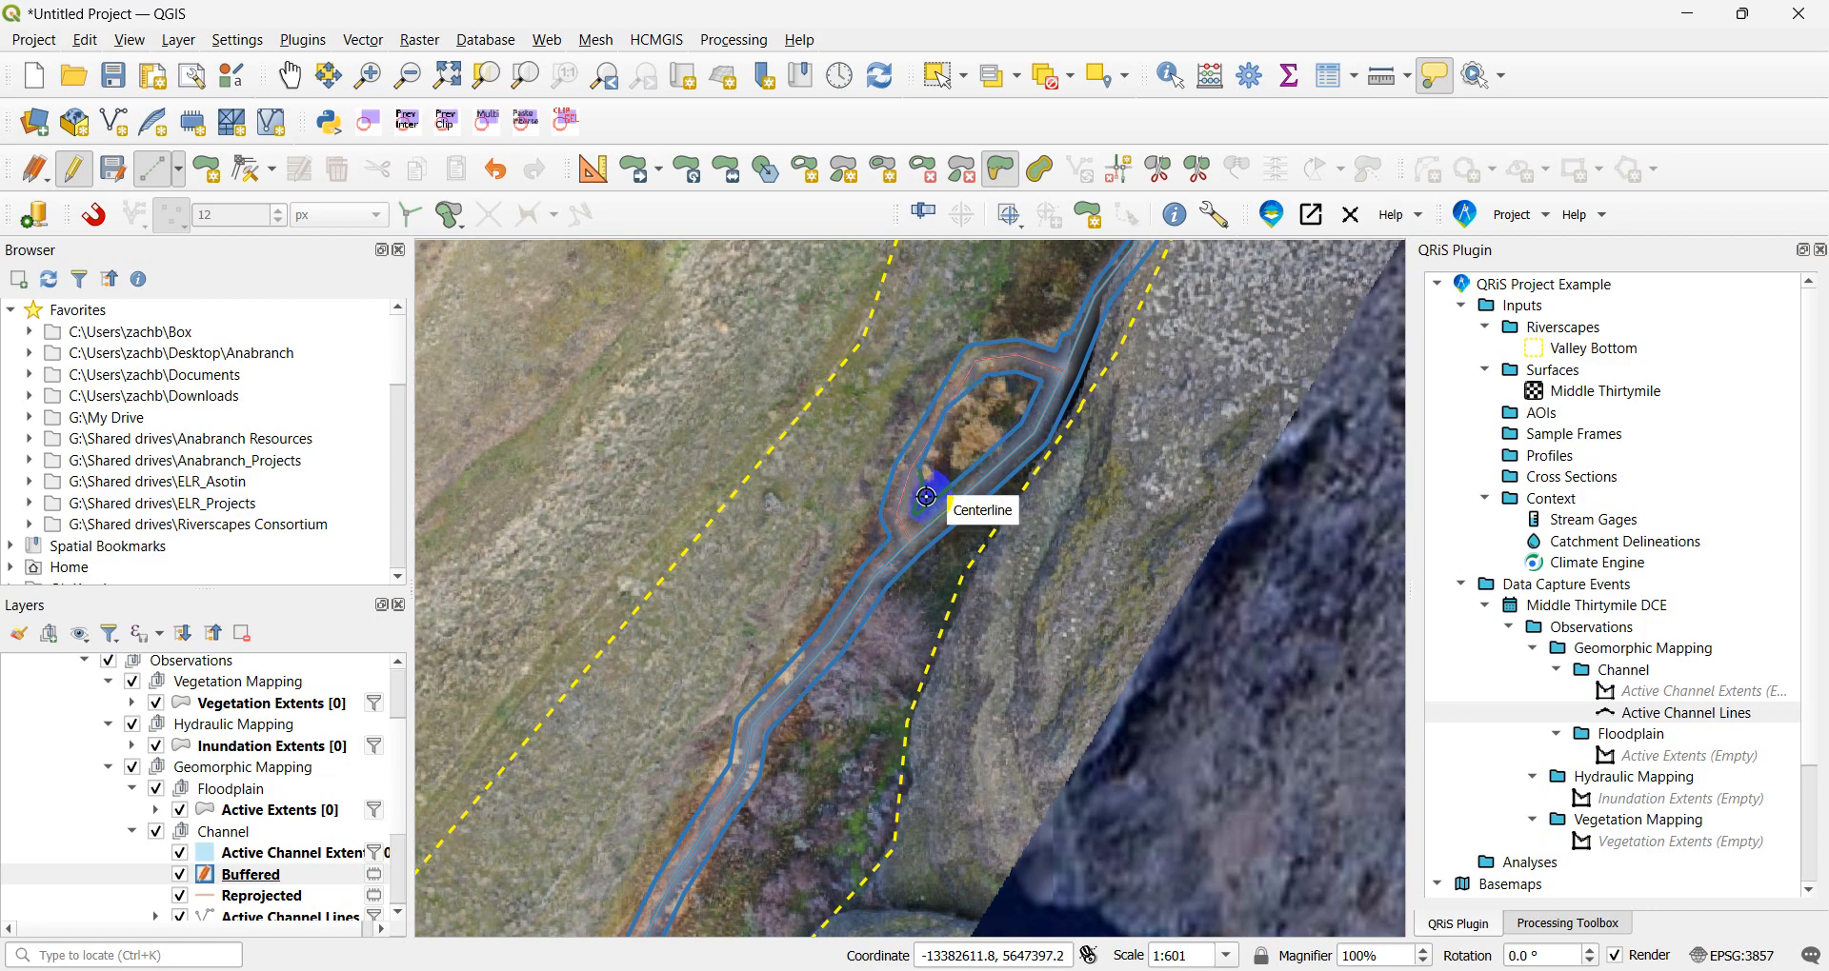
- Save the edits to the Buffered layer, stop editing it and return to the Pan tool
key("Left")
key("Down")
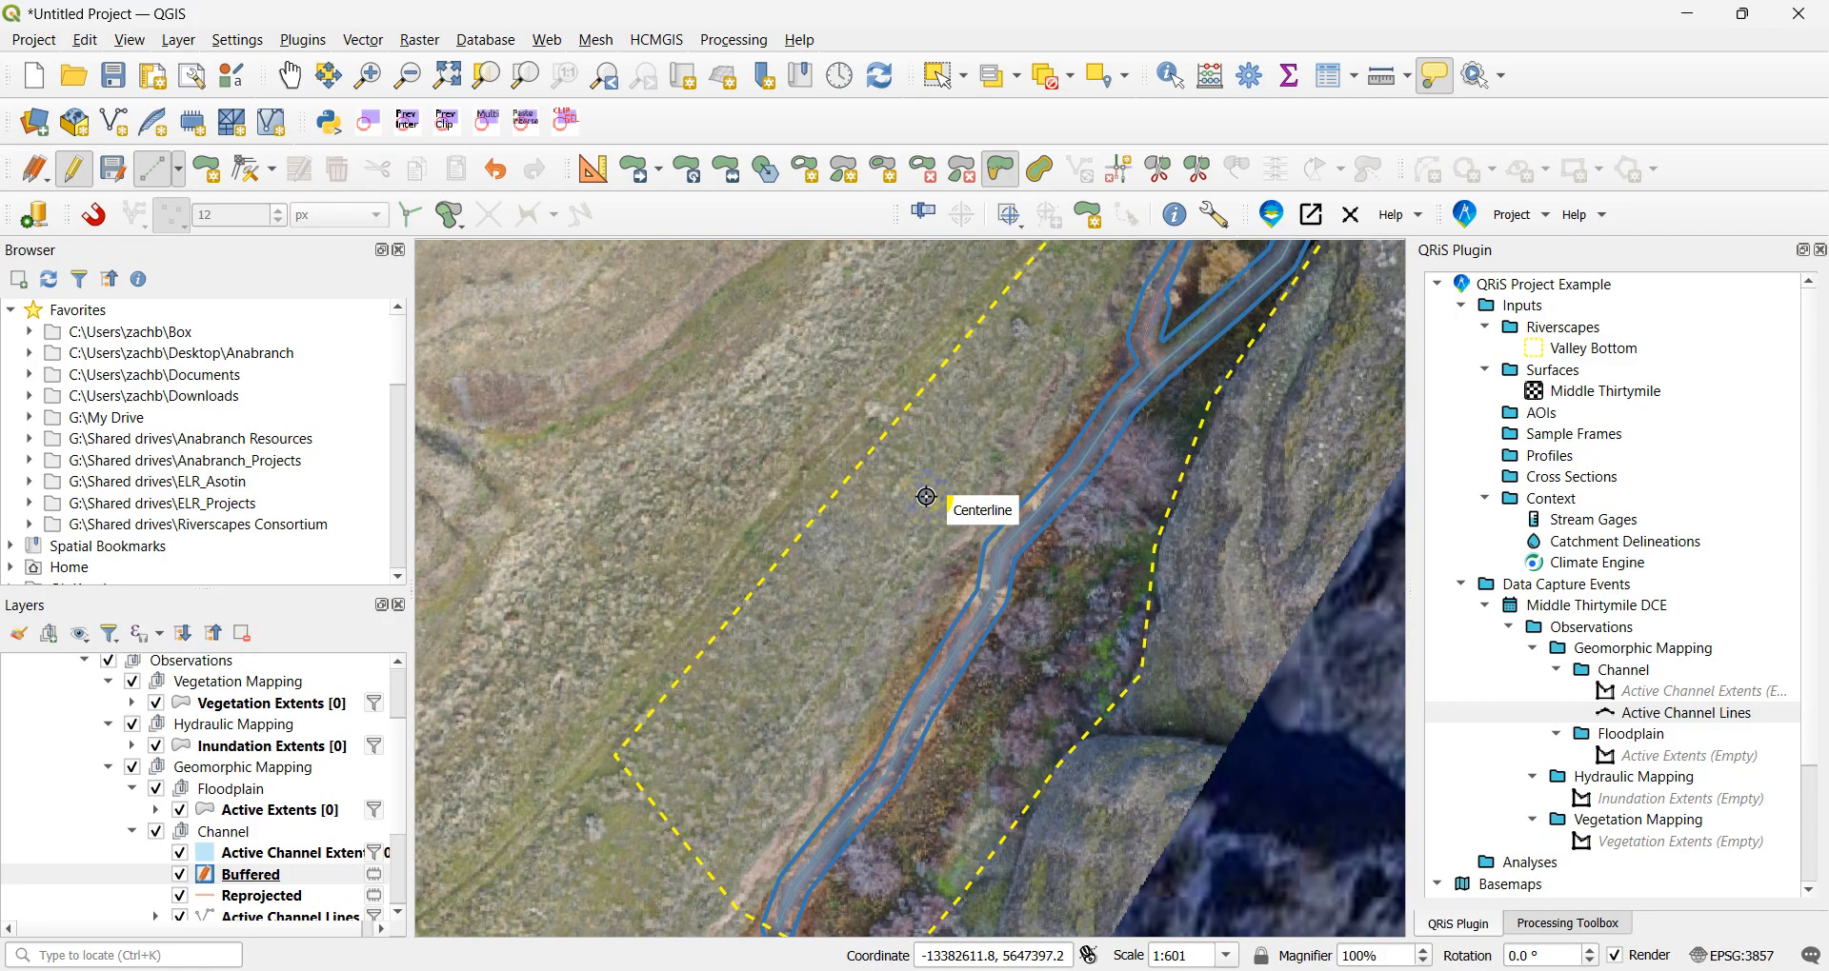
key("Down")
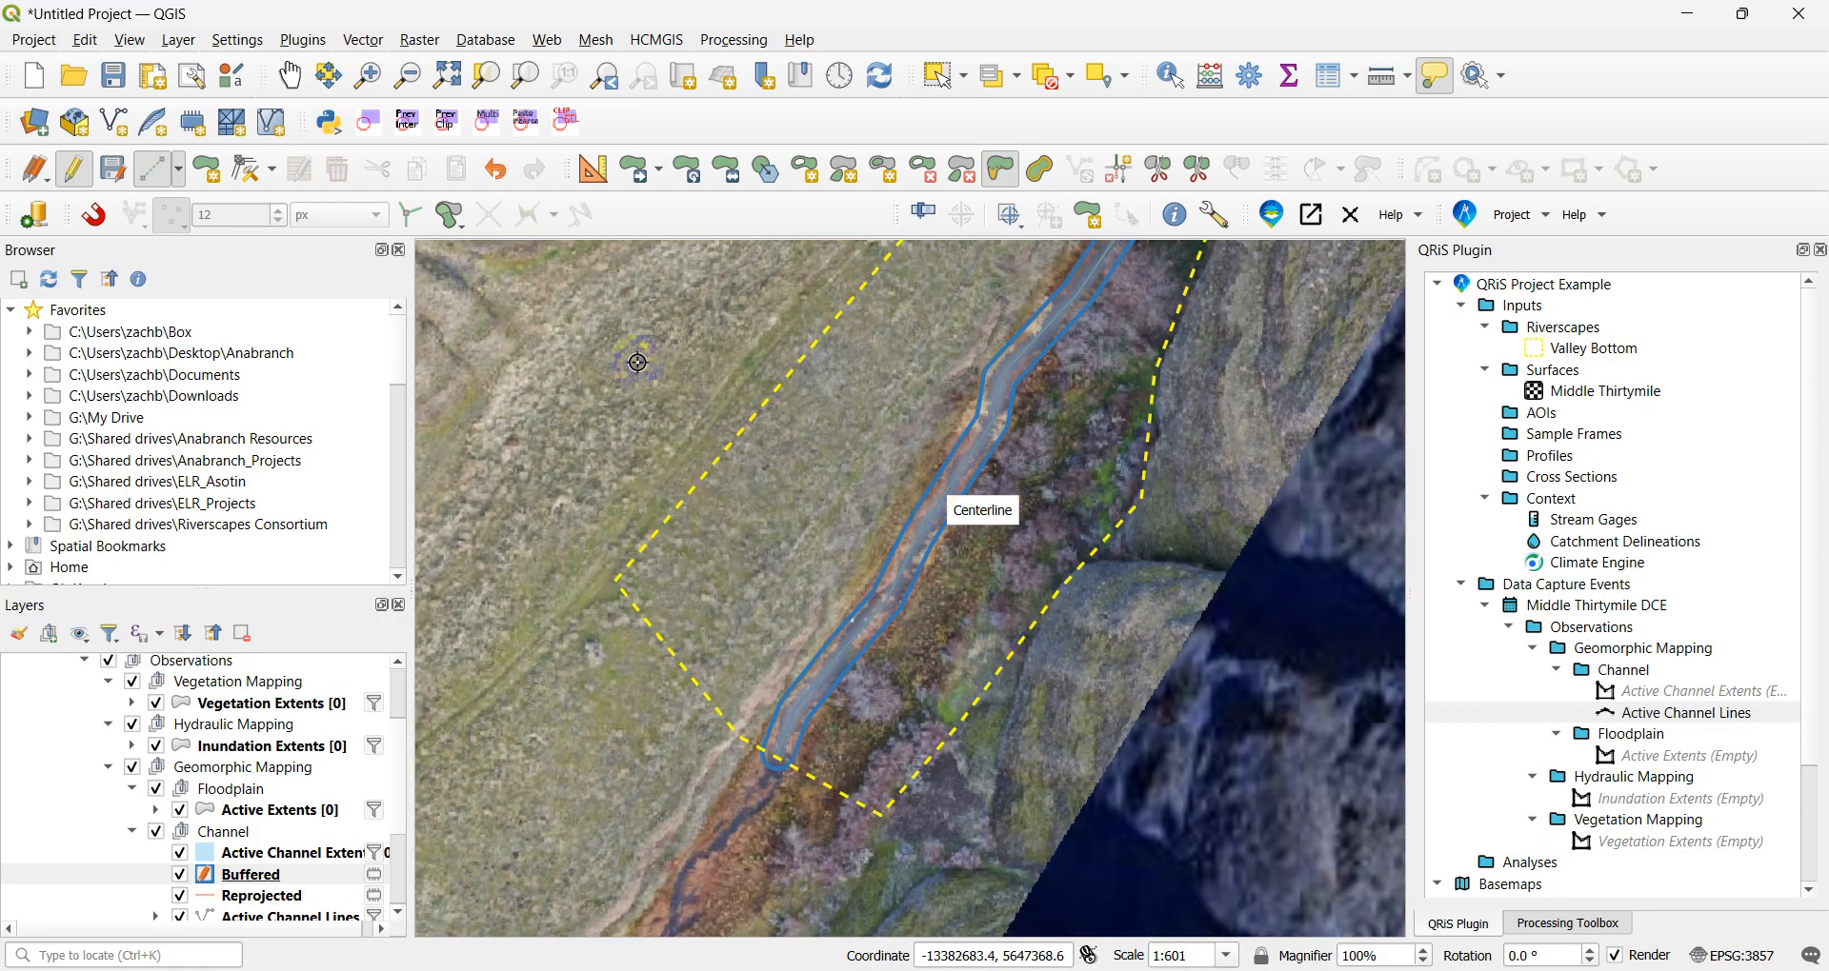
left_click(112, 169)
left_click(74, 169)
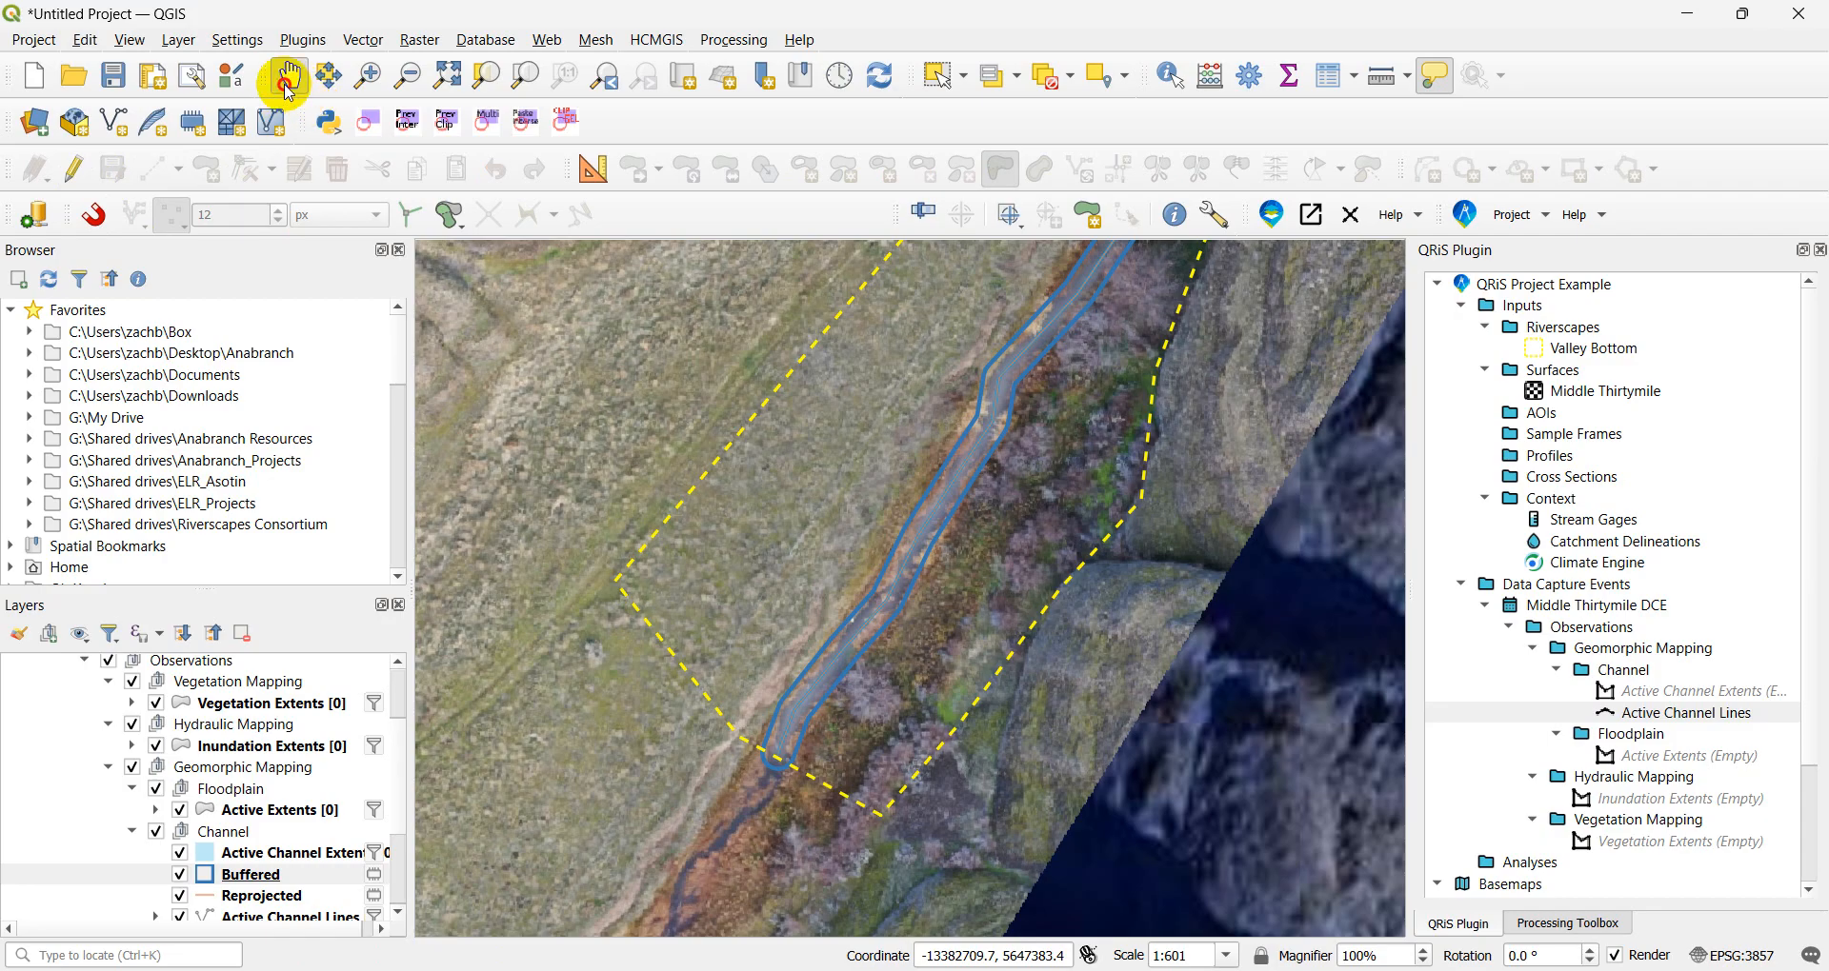
left_click(286, 86)
left_click_drag(1051, 378, 831, 773)
scroll(1044, 589, "down", 2)
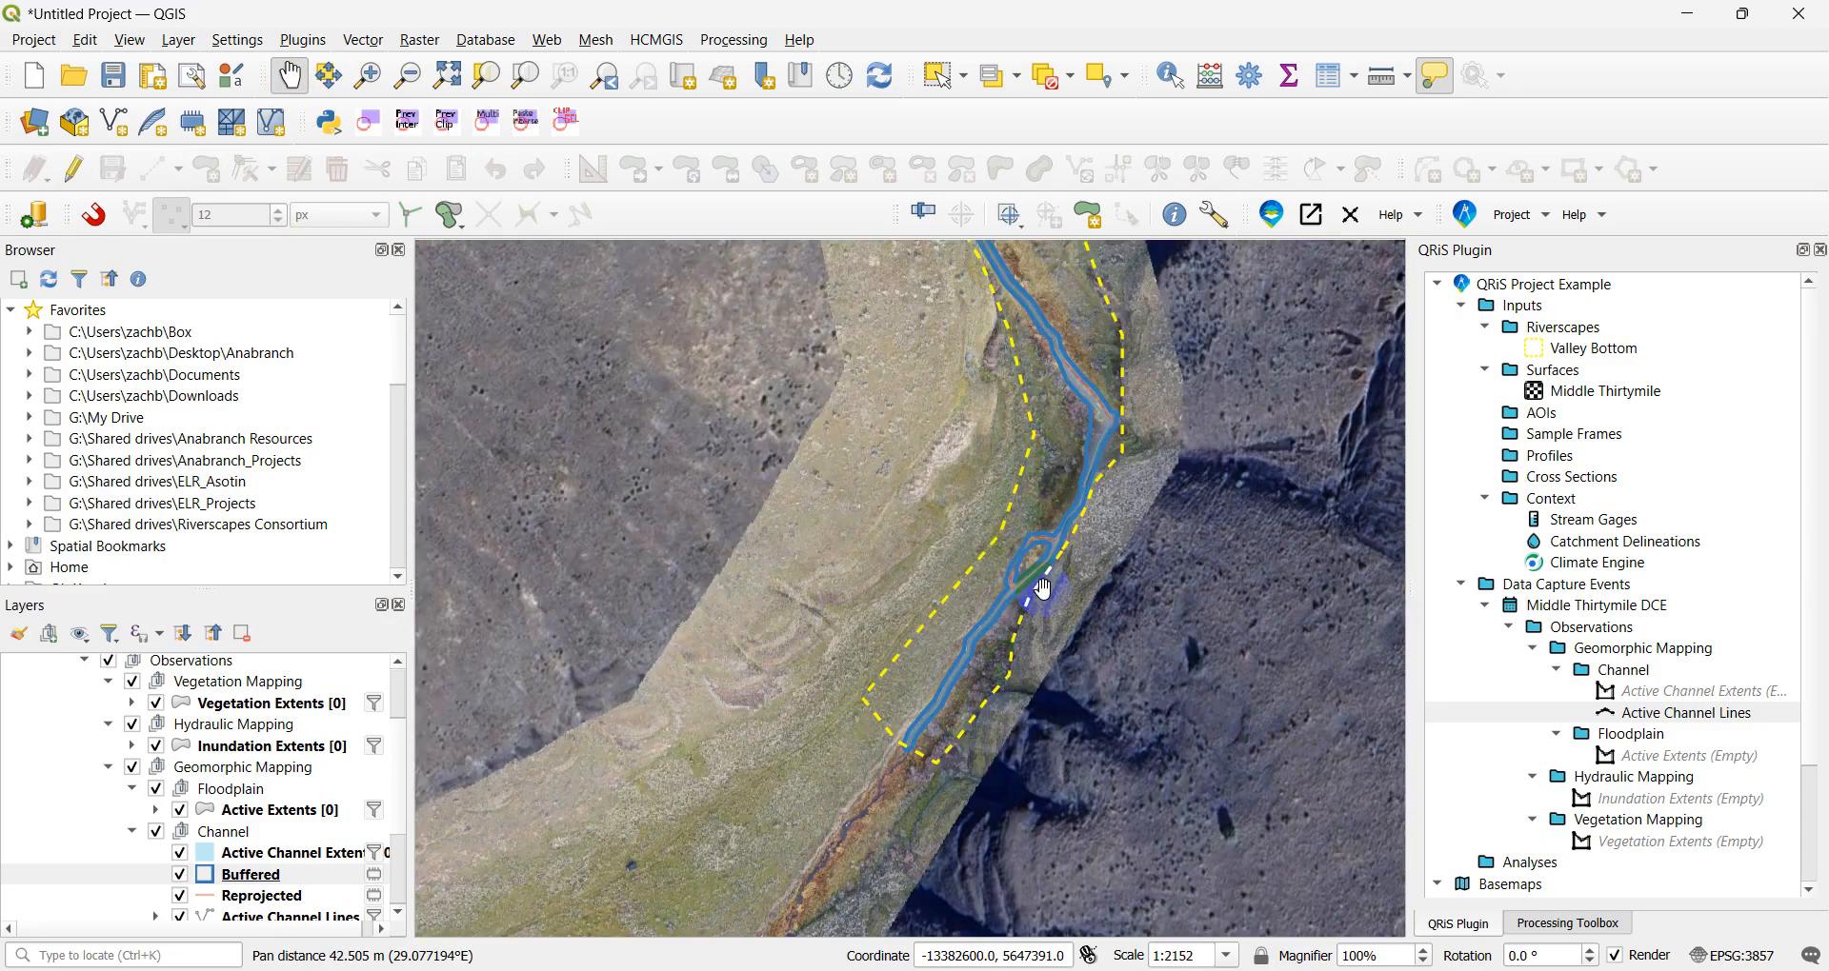
left_click_drag(1043, 589, 991, 773)
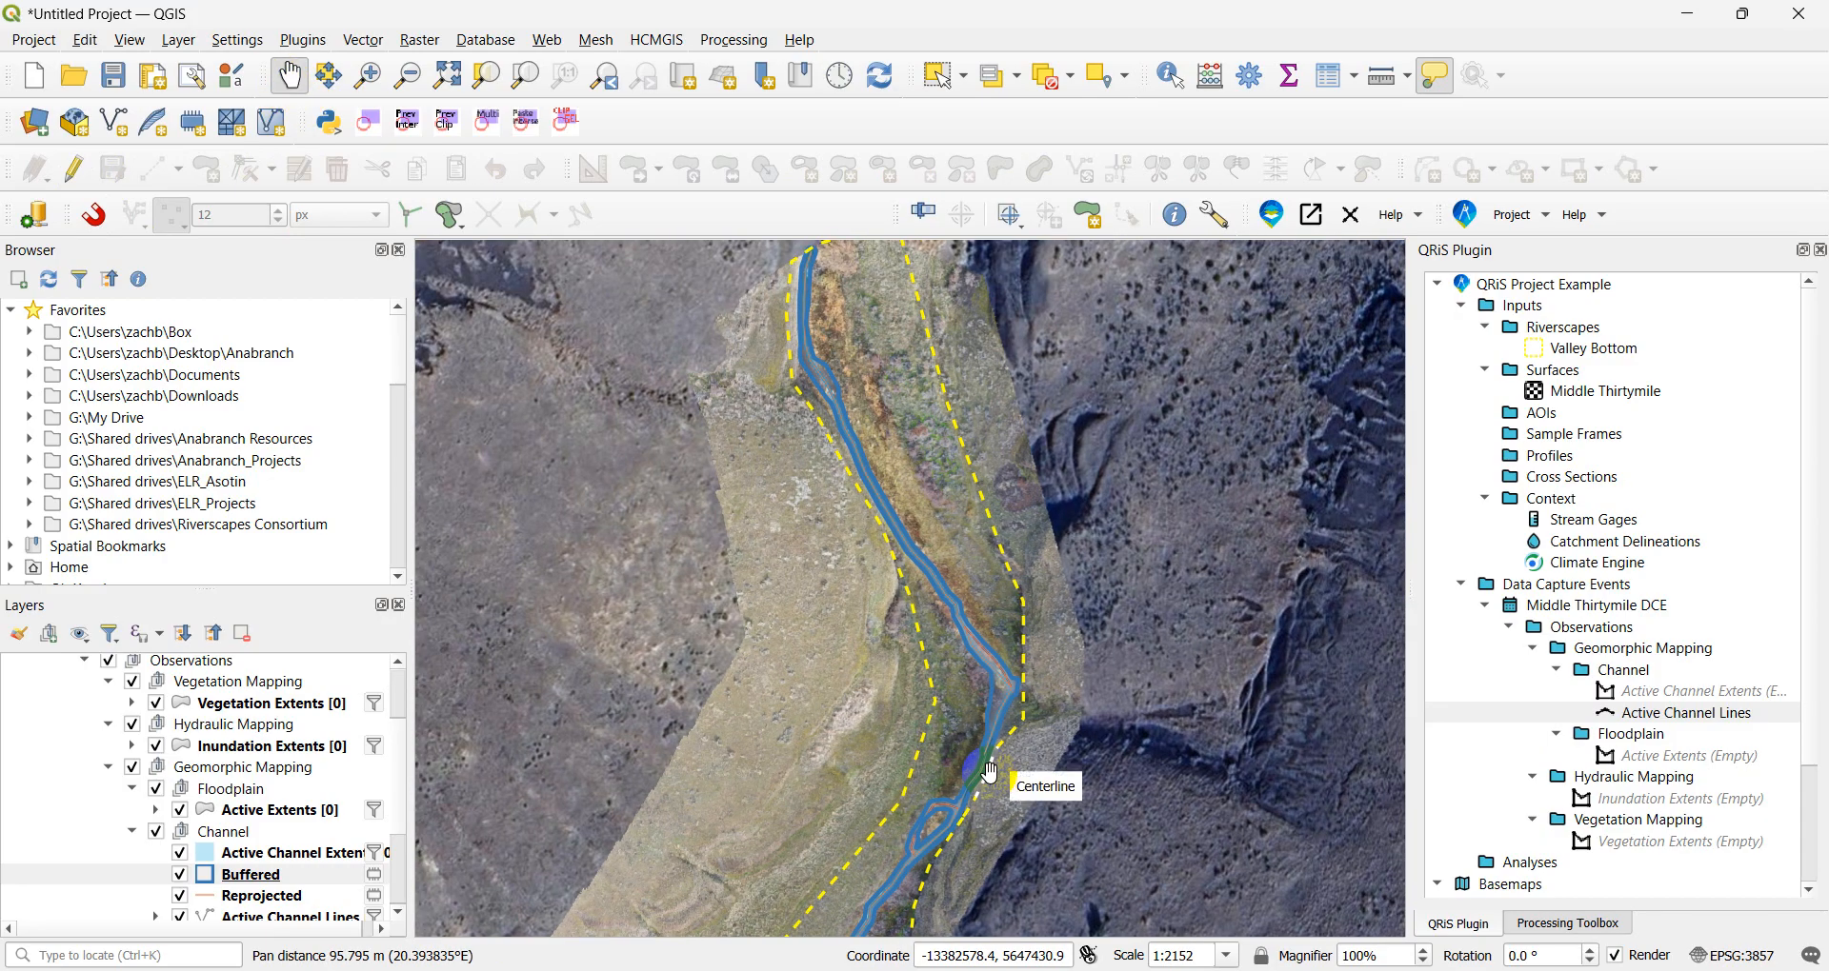
- Import the temporary Buffered layer into Active Channel Extents of the Middle Thirtymile DCE, ignoring its fields
left_click(250, 874)
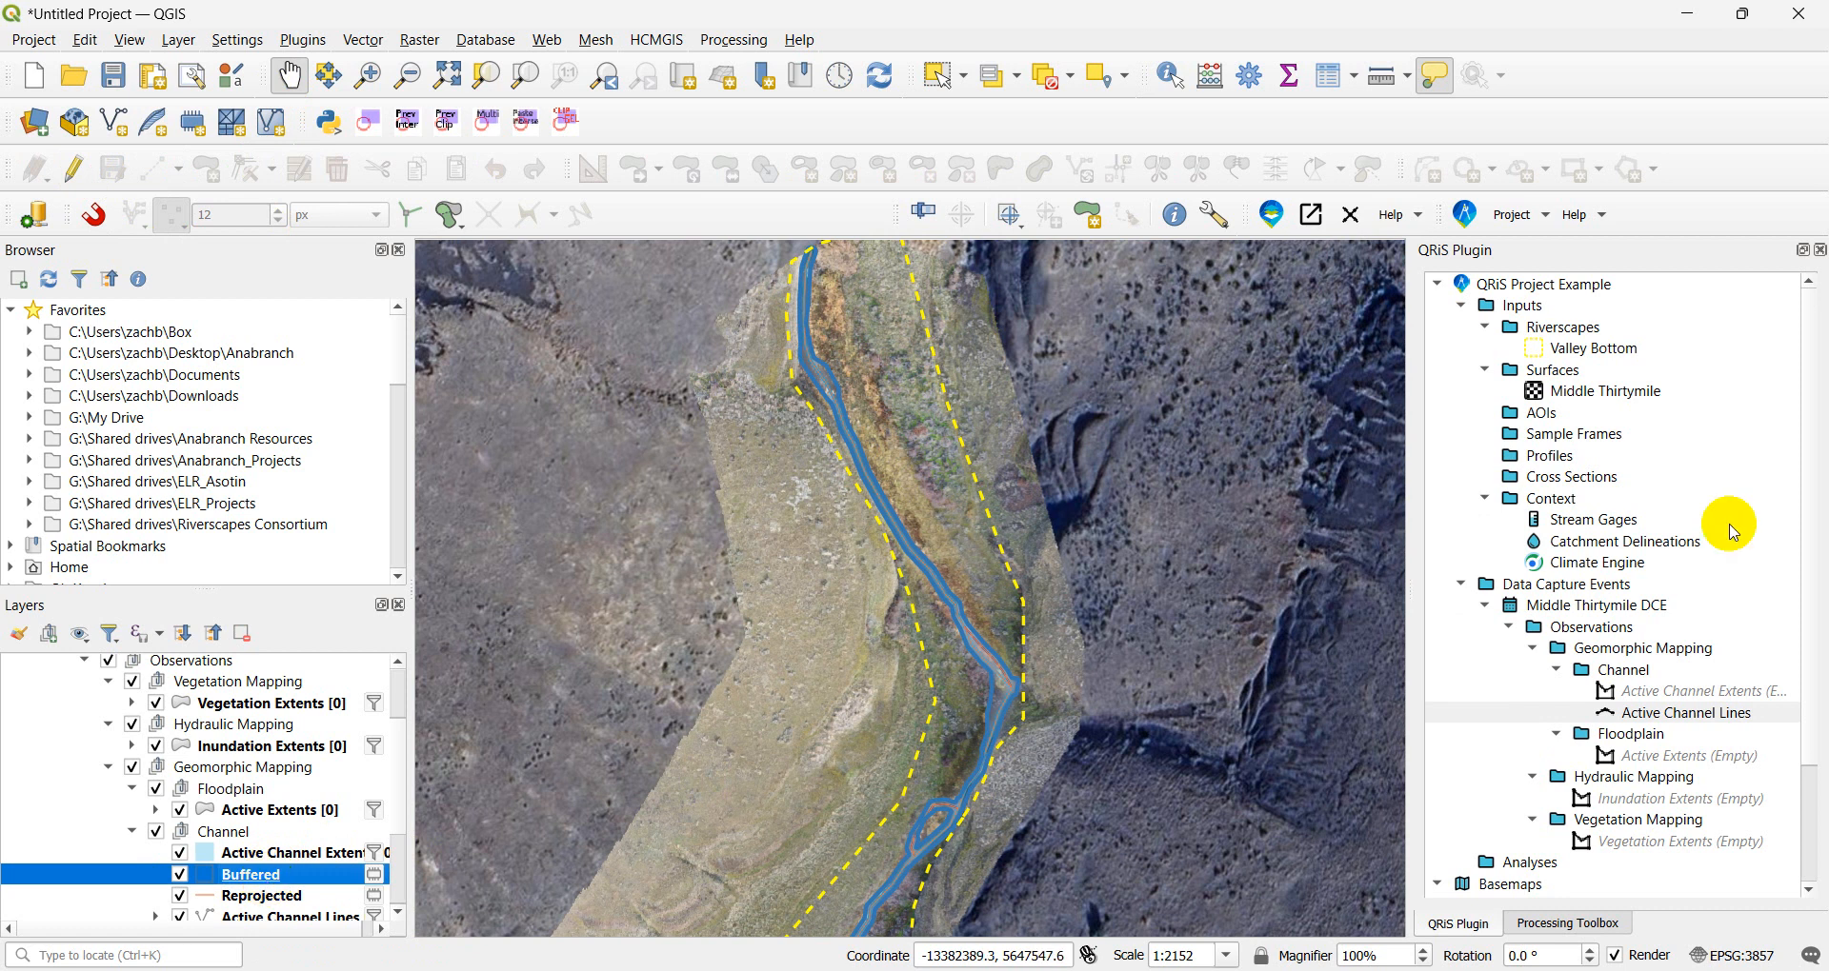
left_click(1667, 690)
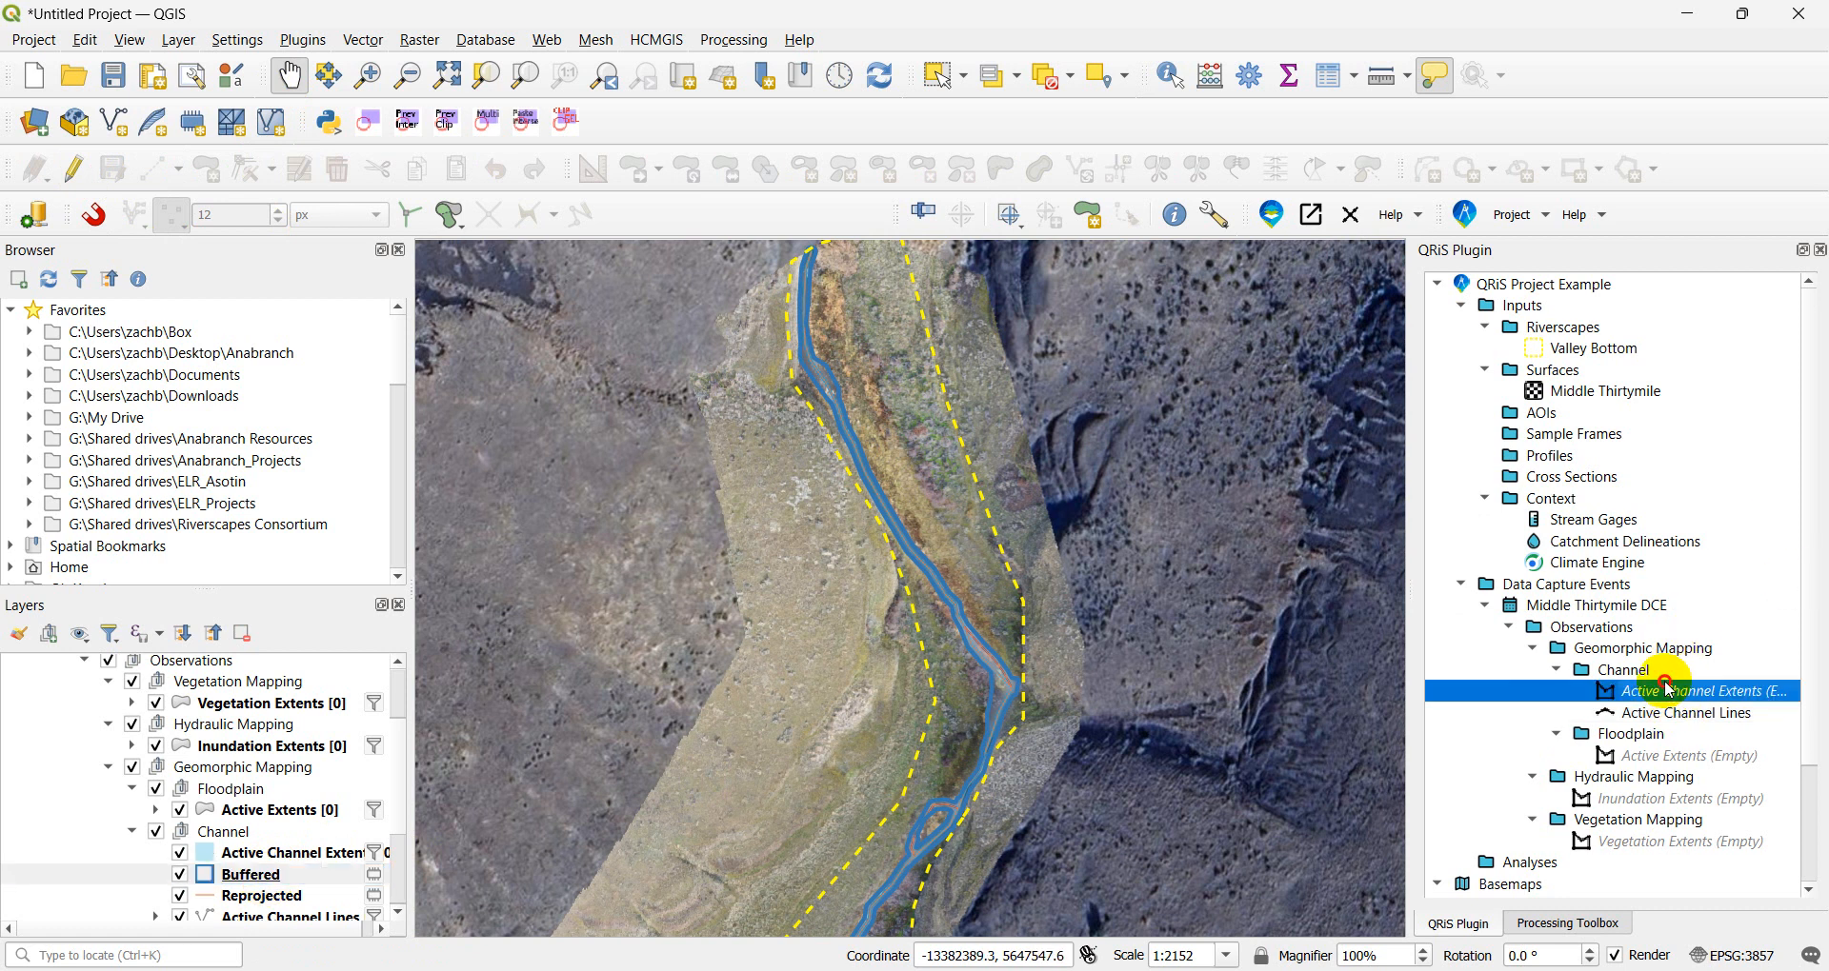
right_click(1667, 689)
mouse_move(1609, 759)
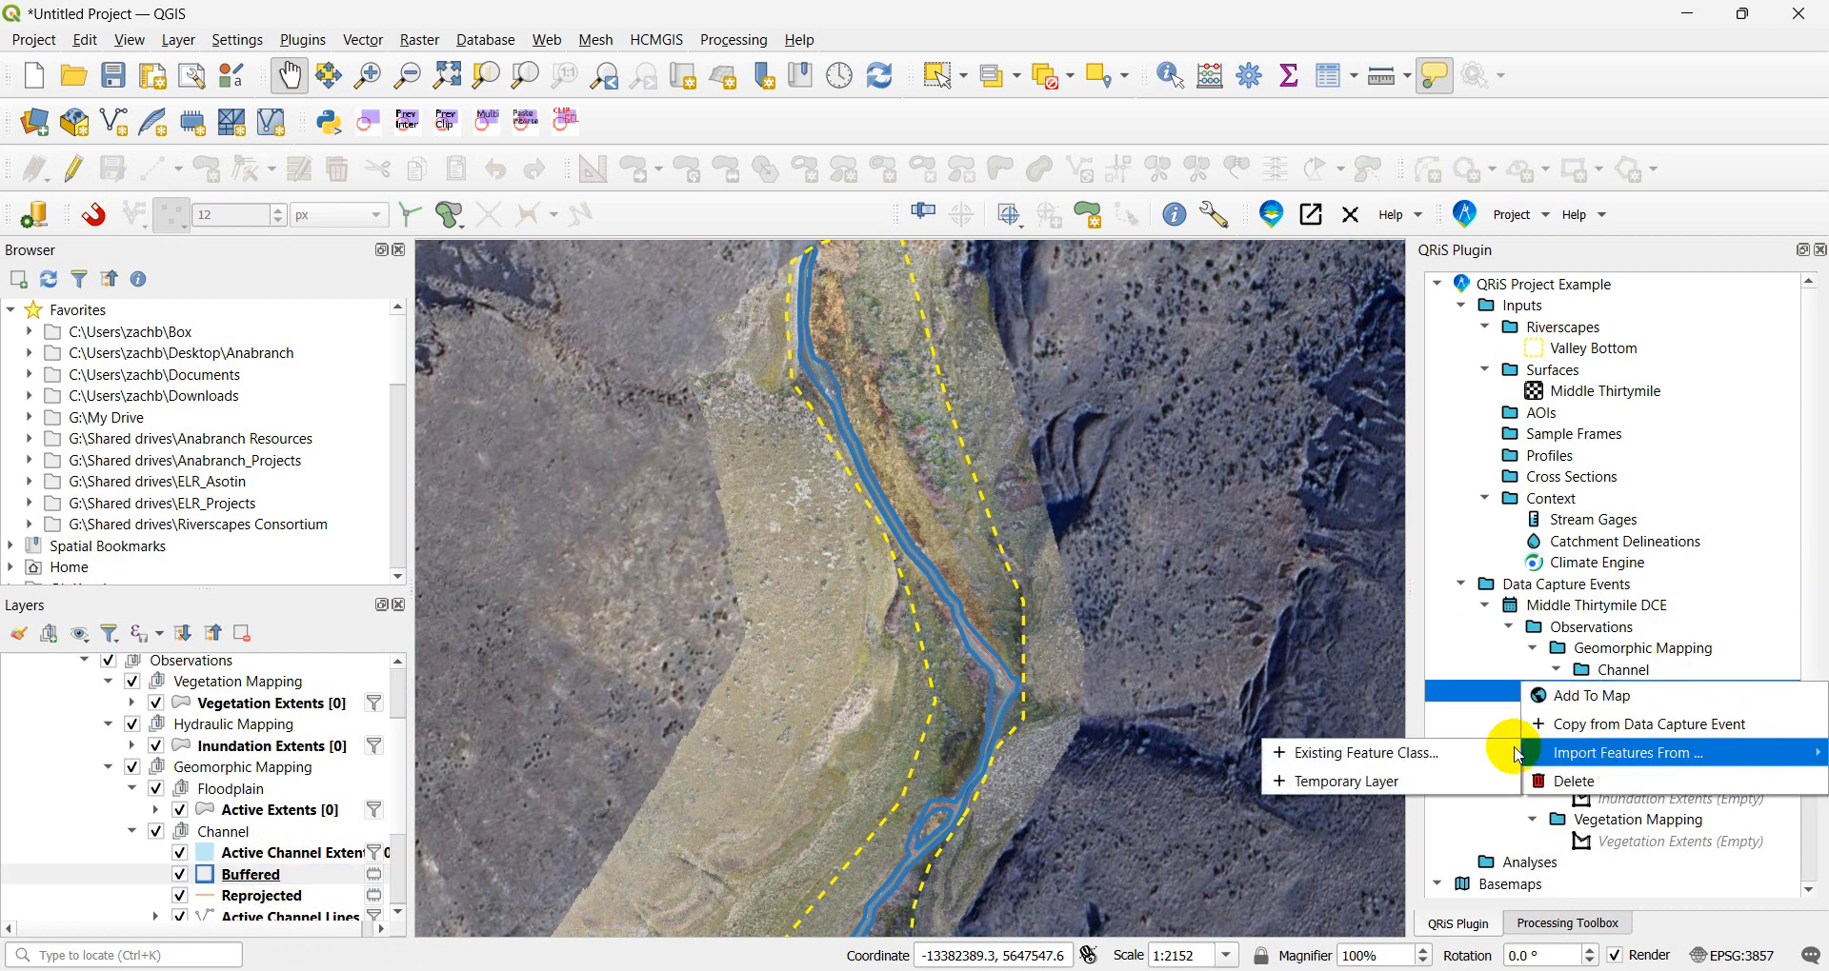
left_click(1405, 784)
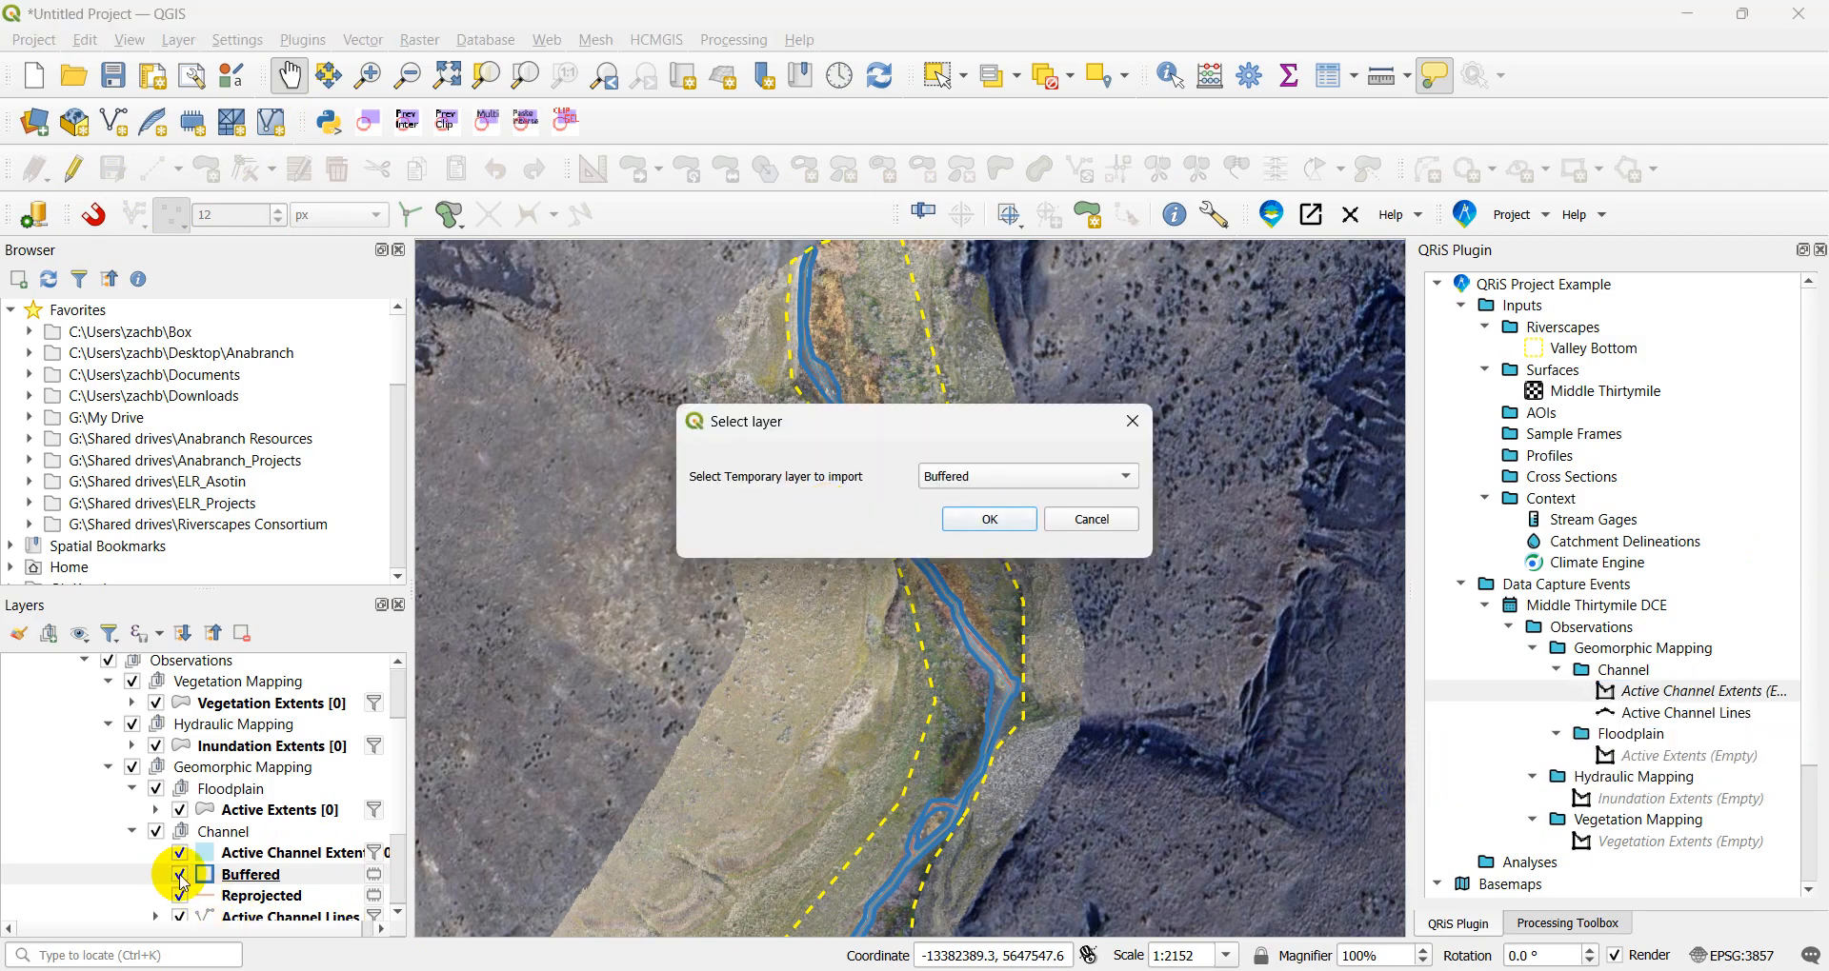
left_click(991, 474)
left_click(968, 477)
left_click(990, 519)
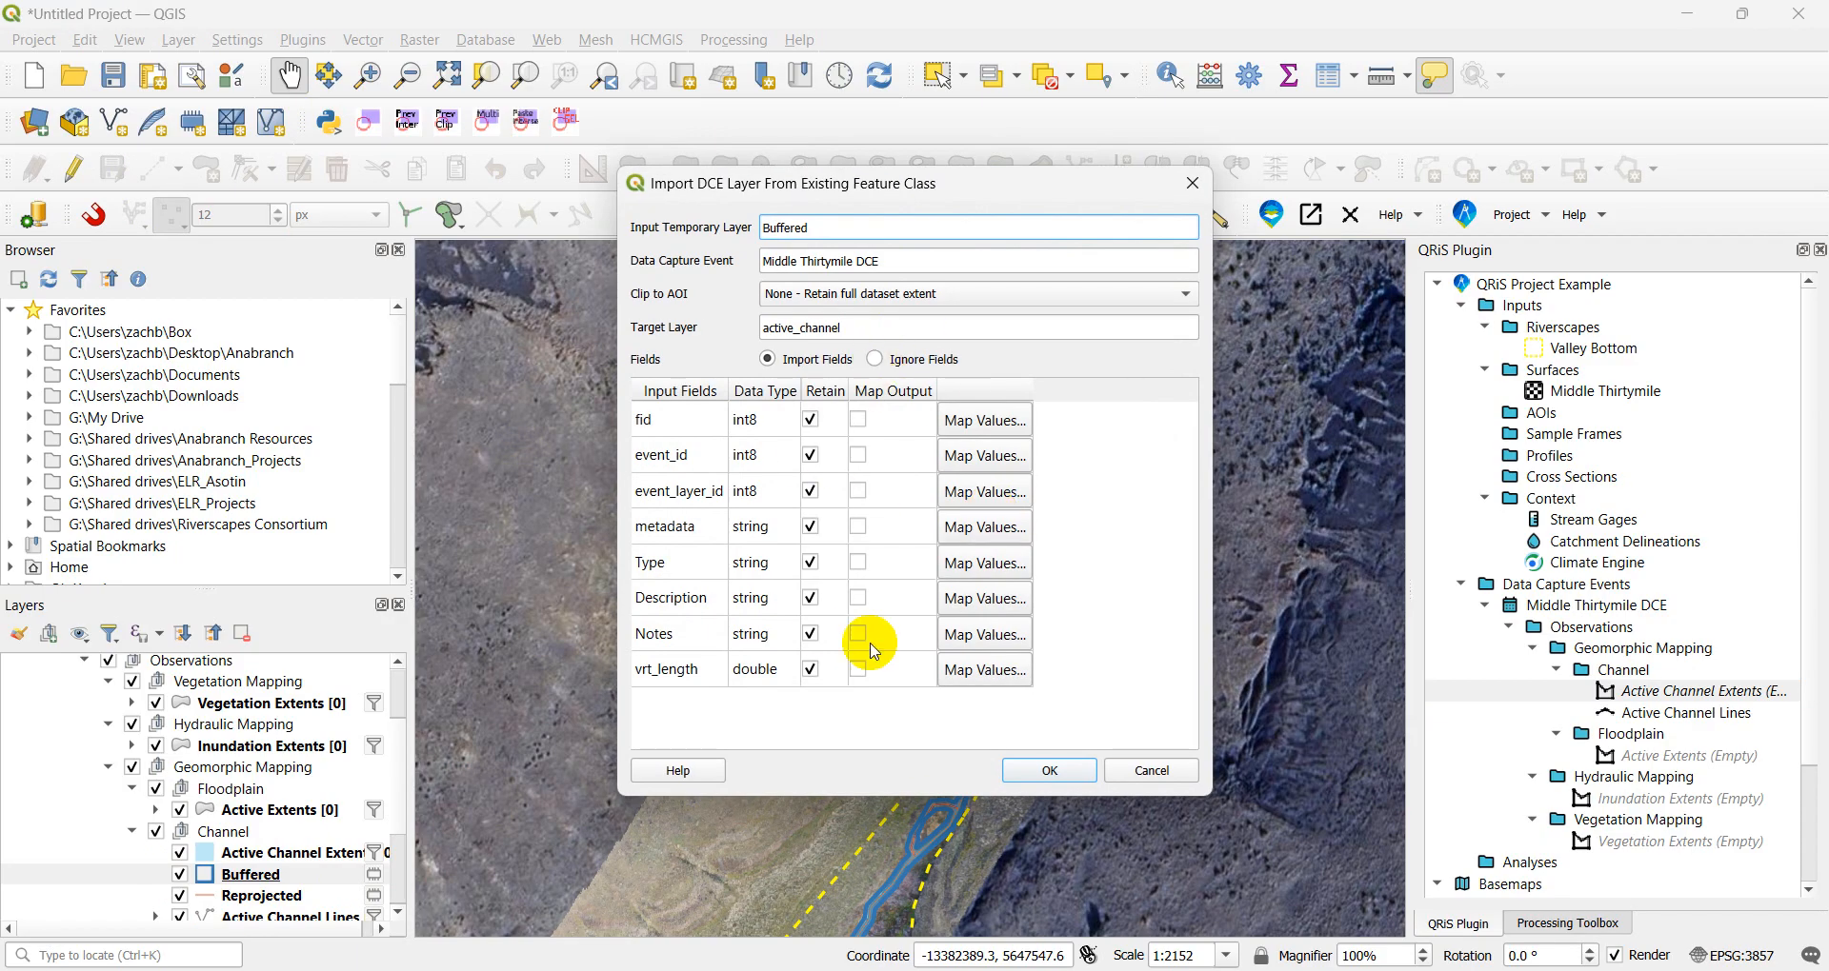
left_click(874, 359)
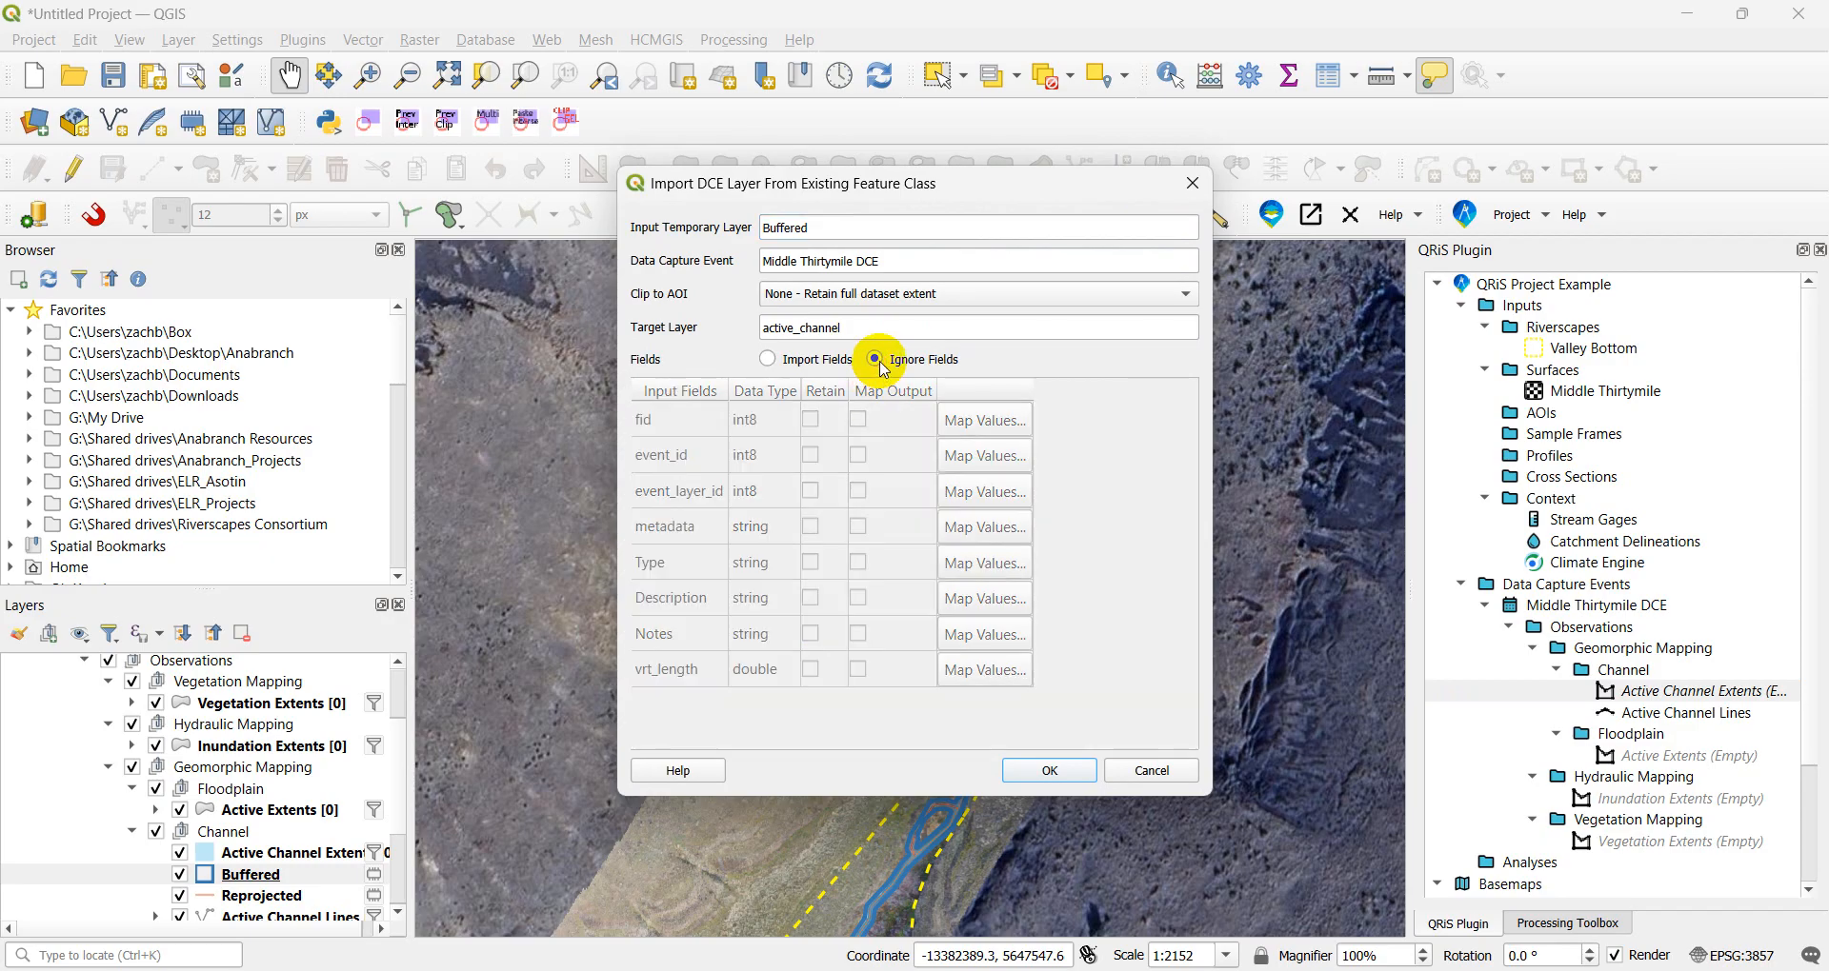
left_click(1059, 769)
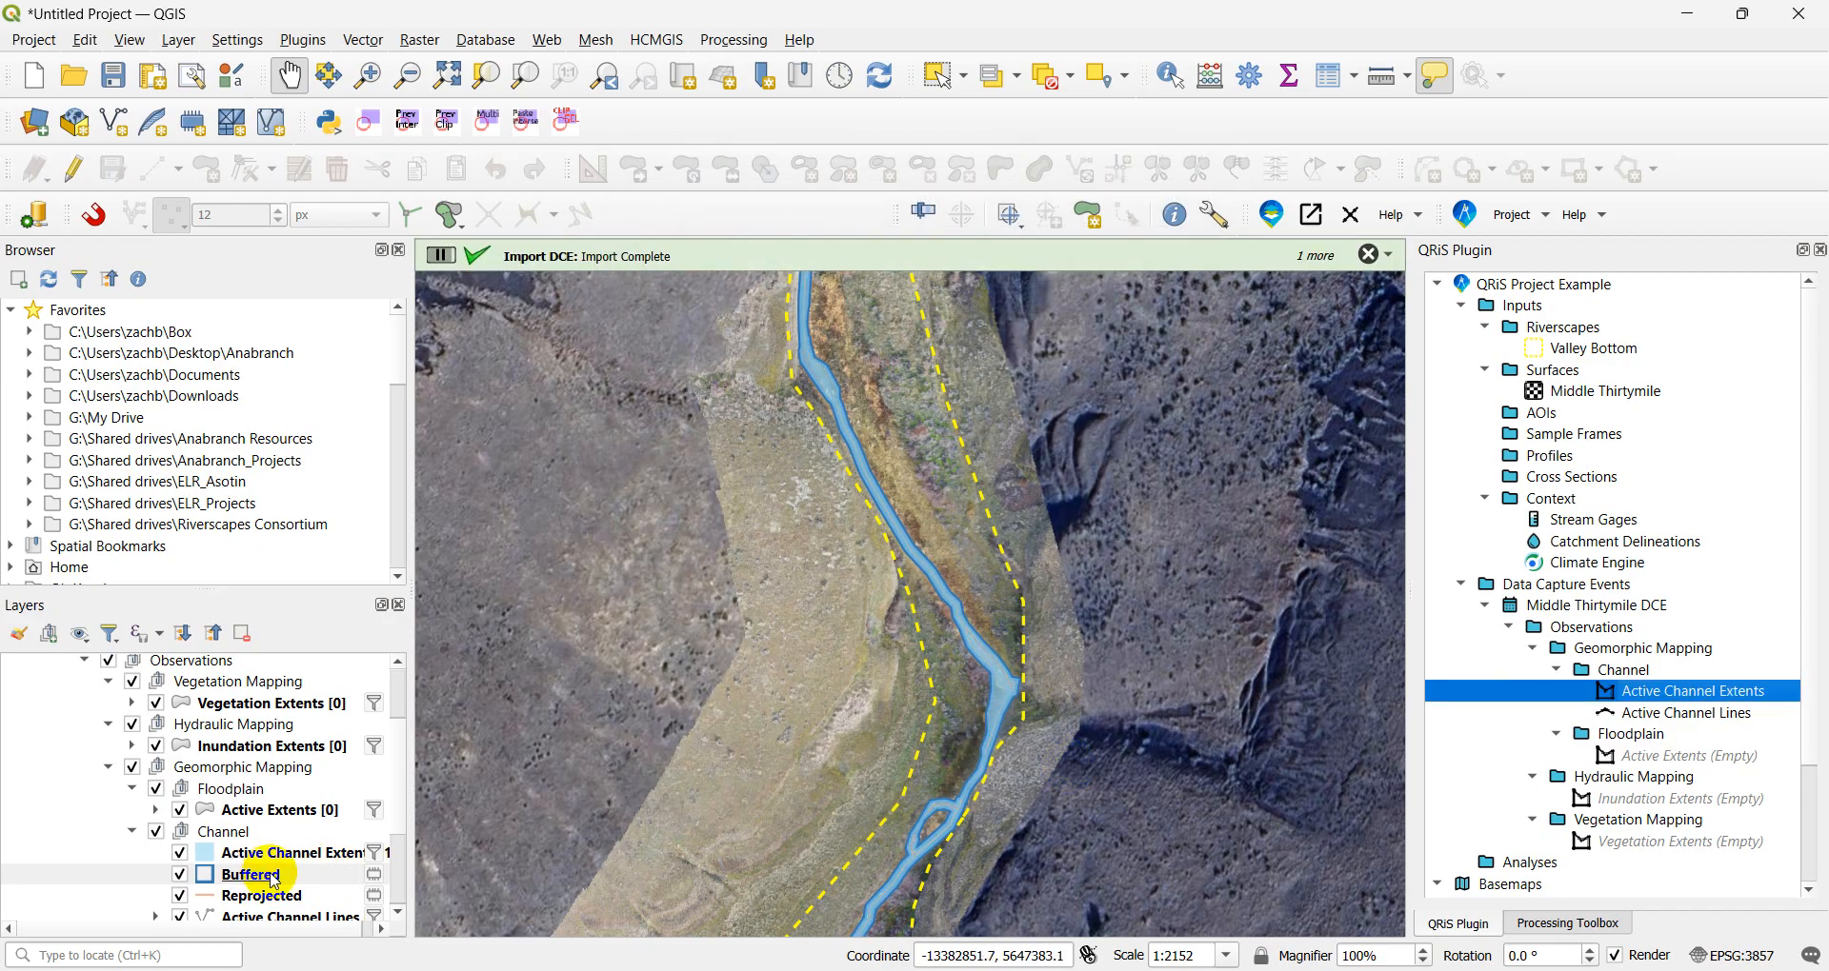
- Remove the temporary Buffered and Reprojected layers from the project
left_click(257, 874)
left_click(271, 896, "ctrl")
right_click(276, 895)
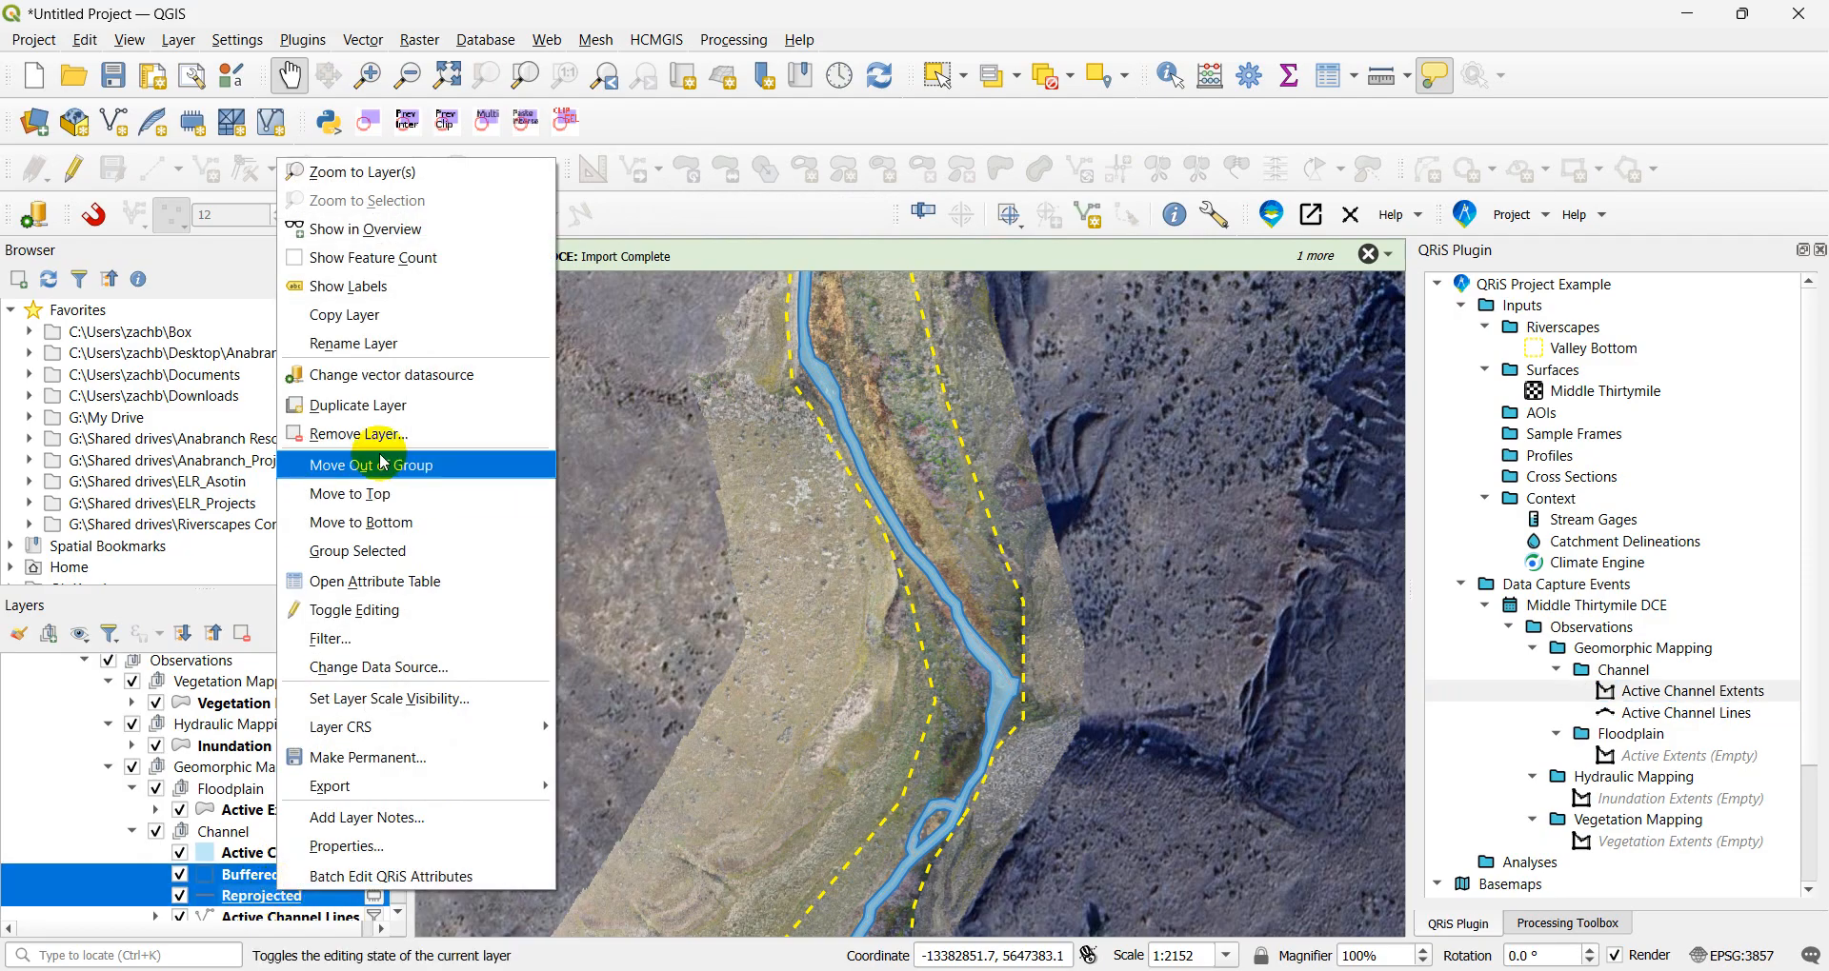
left_click(359, 433)
left_click(892, 522)
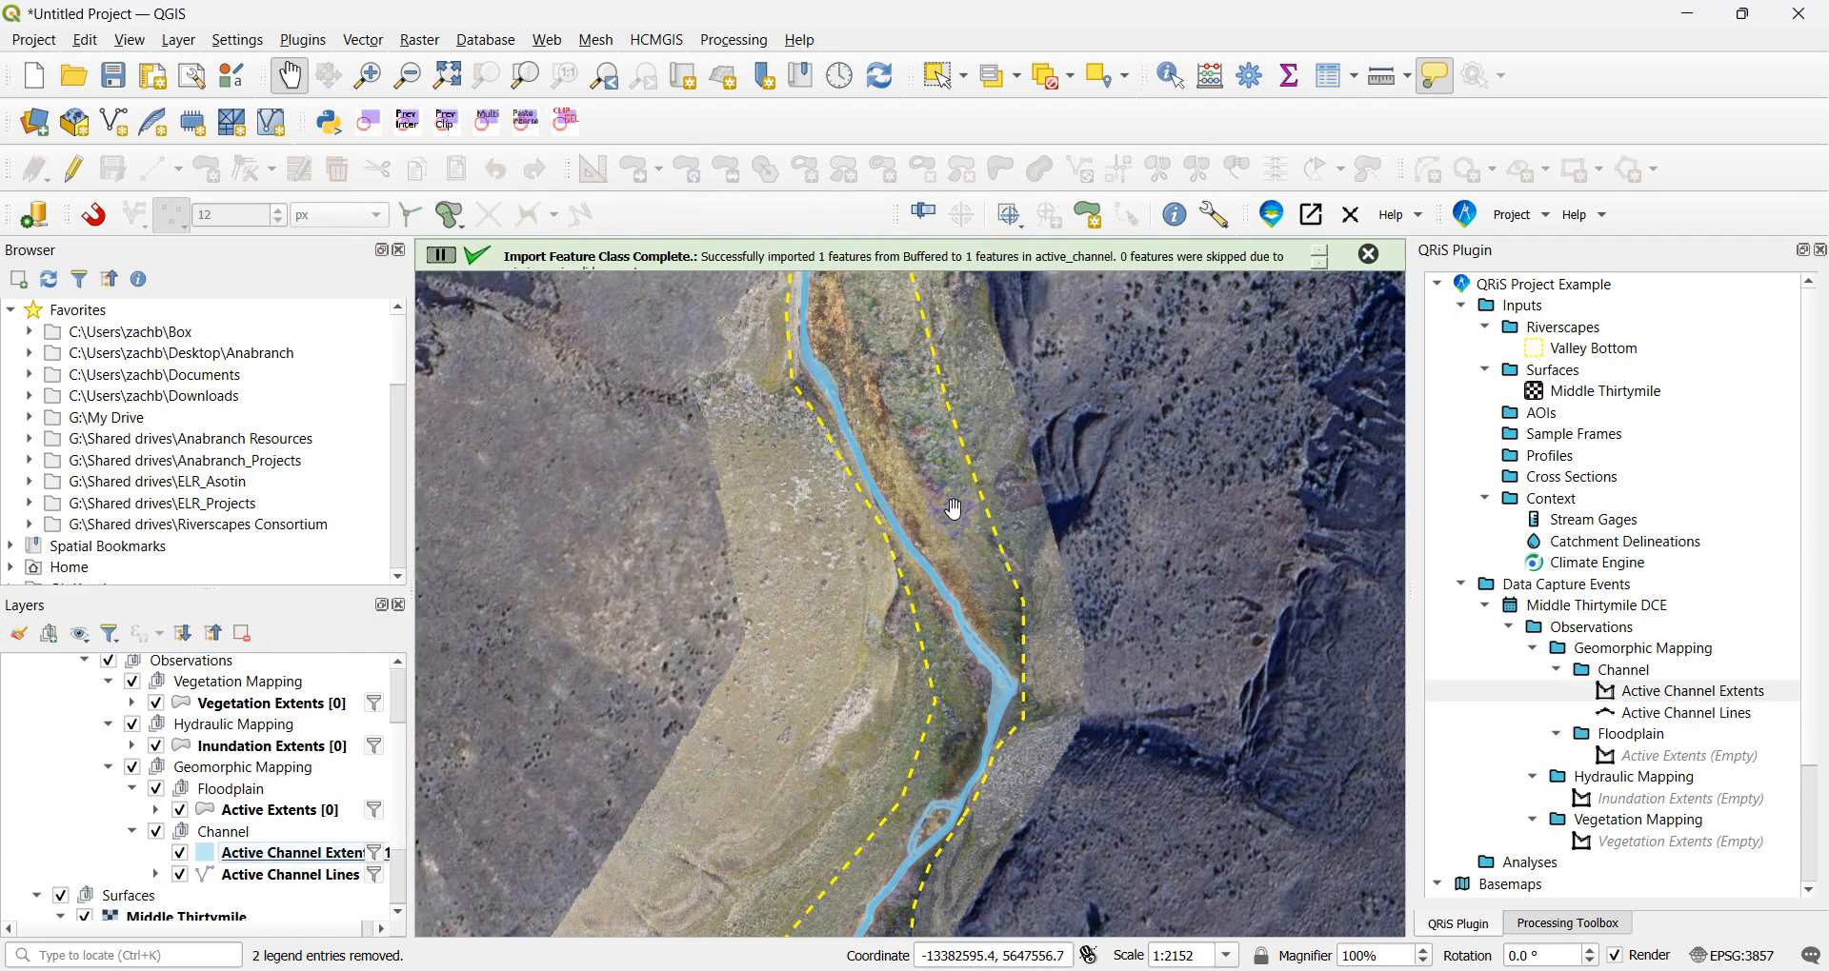
- Examine the imported active channel extents along the whole valley bottom
left_click_drag(945, 536, 934, 609)
scroll(798, 334, "up", 6)
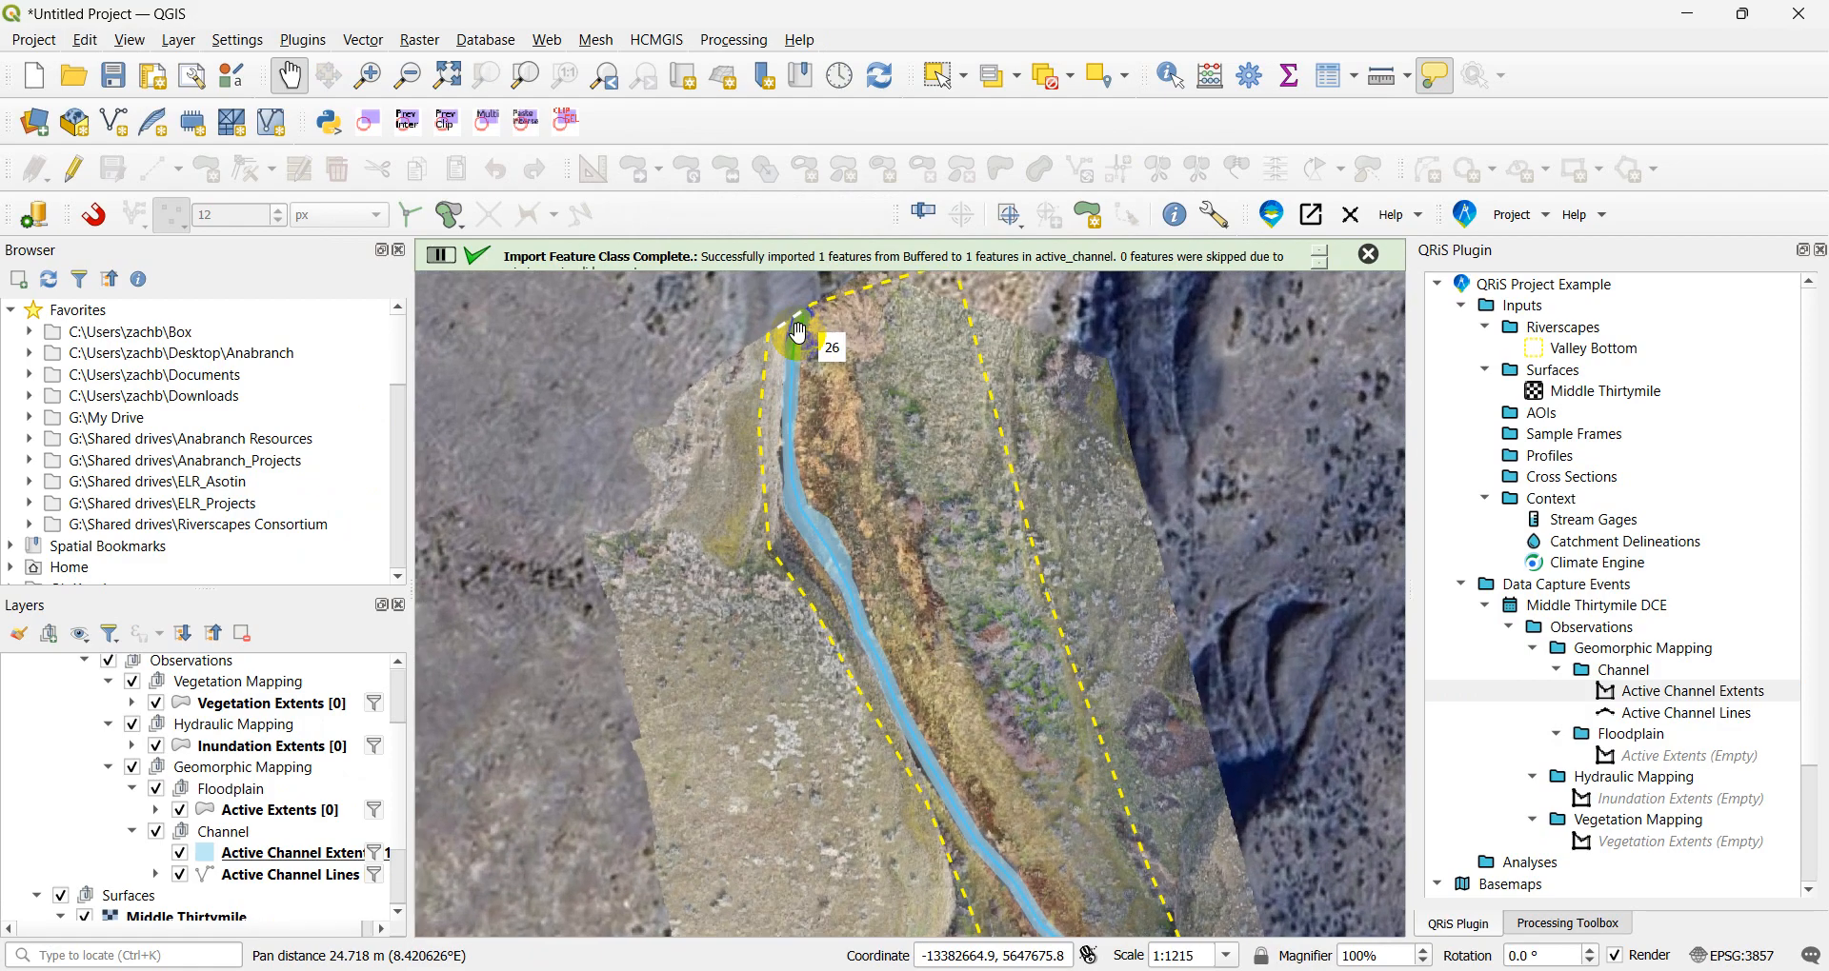
scroll(817, 447, "up", 3)
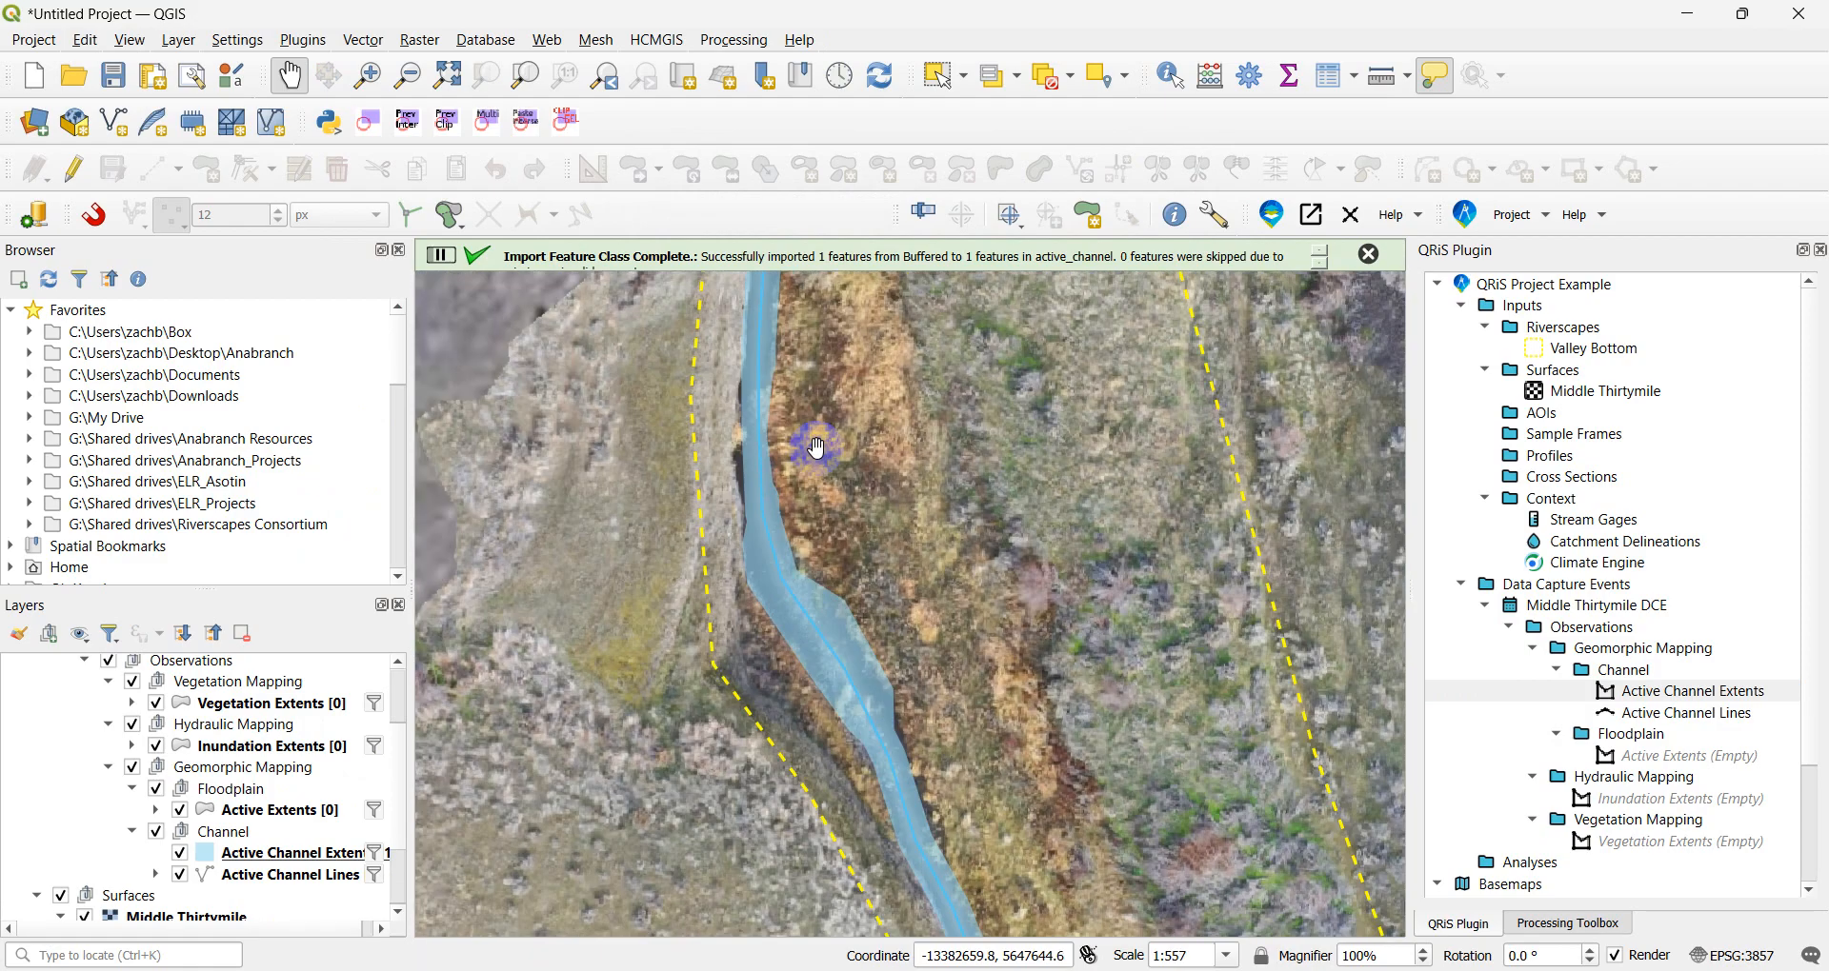
scroll(817, 447, "down", 2)
scroll(817, 447, "down", 5)
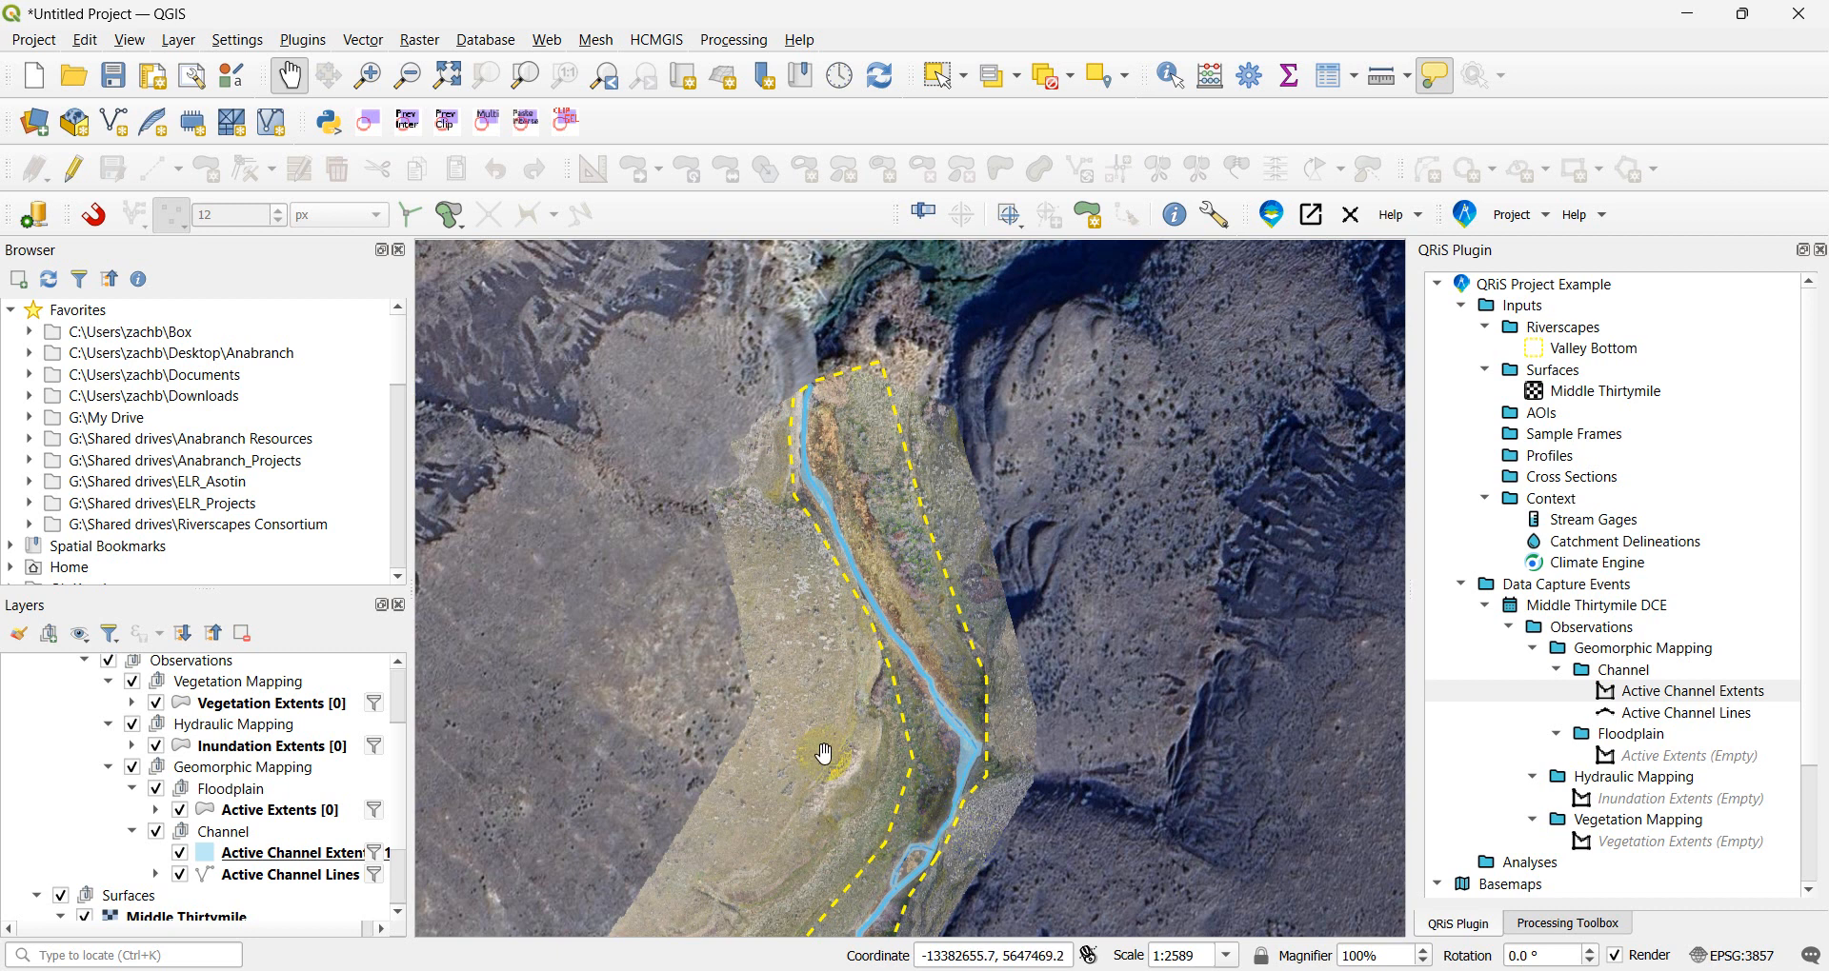
left_click_drag(816, 753, 812, 644)
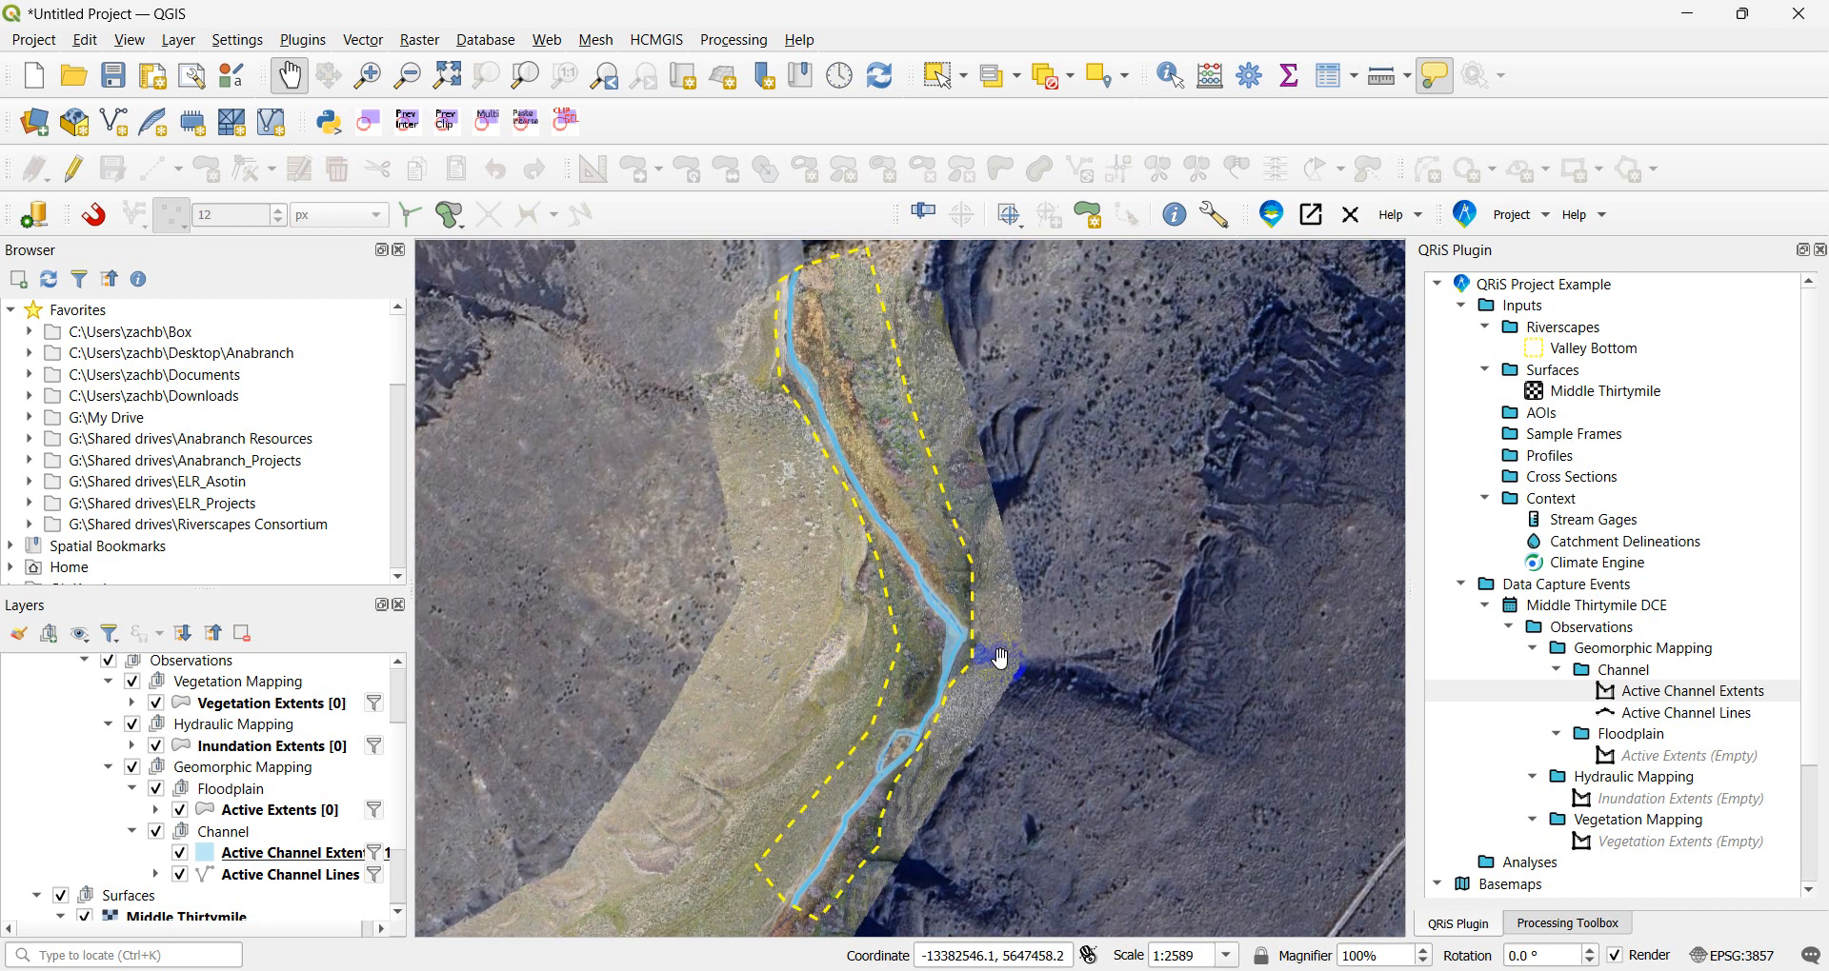
- Run Buffer on the Vegetation Extents layer with a distance of 0 degrees, creating a temporary layer
left_click(354, 703)
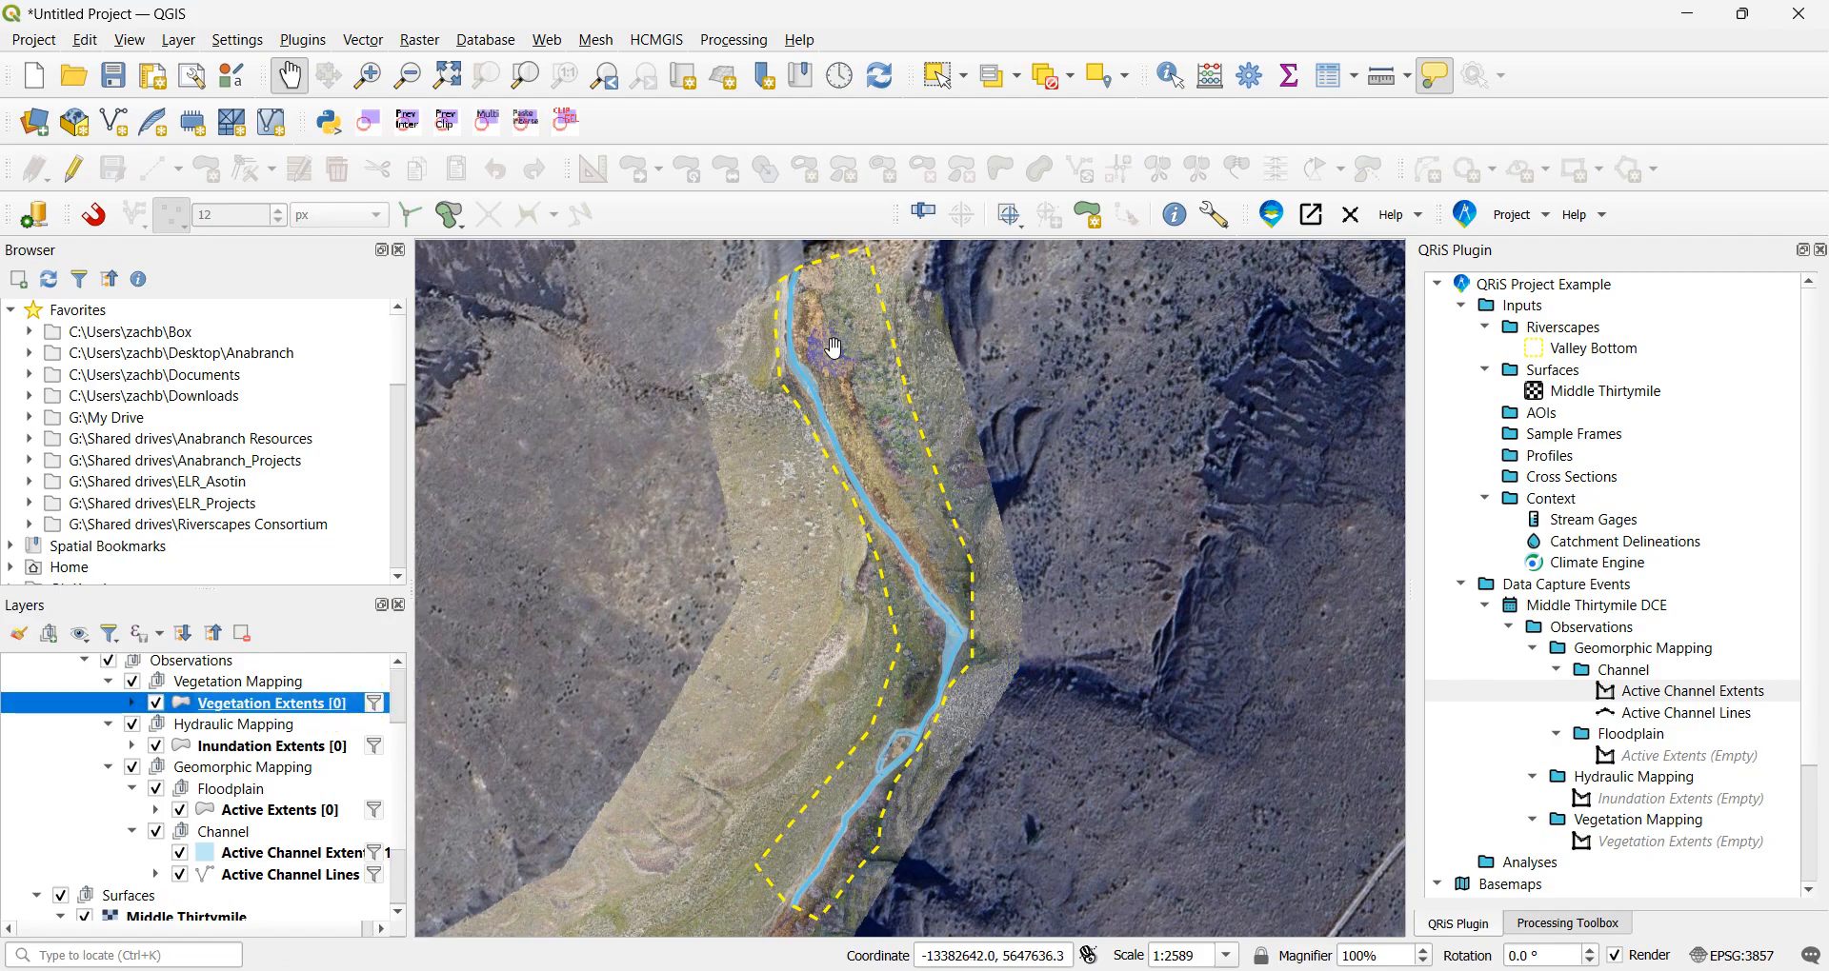
left_click_drag(834, 347, 818, 463)
scroll(818, 463, "up", 1)
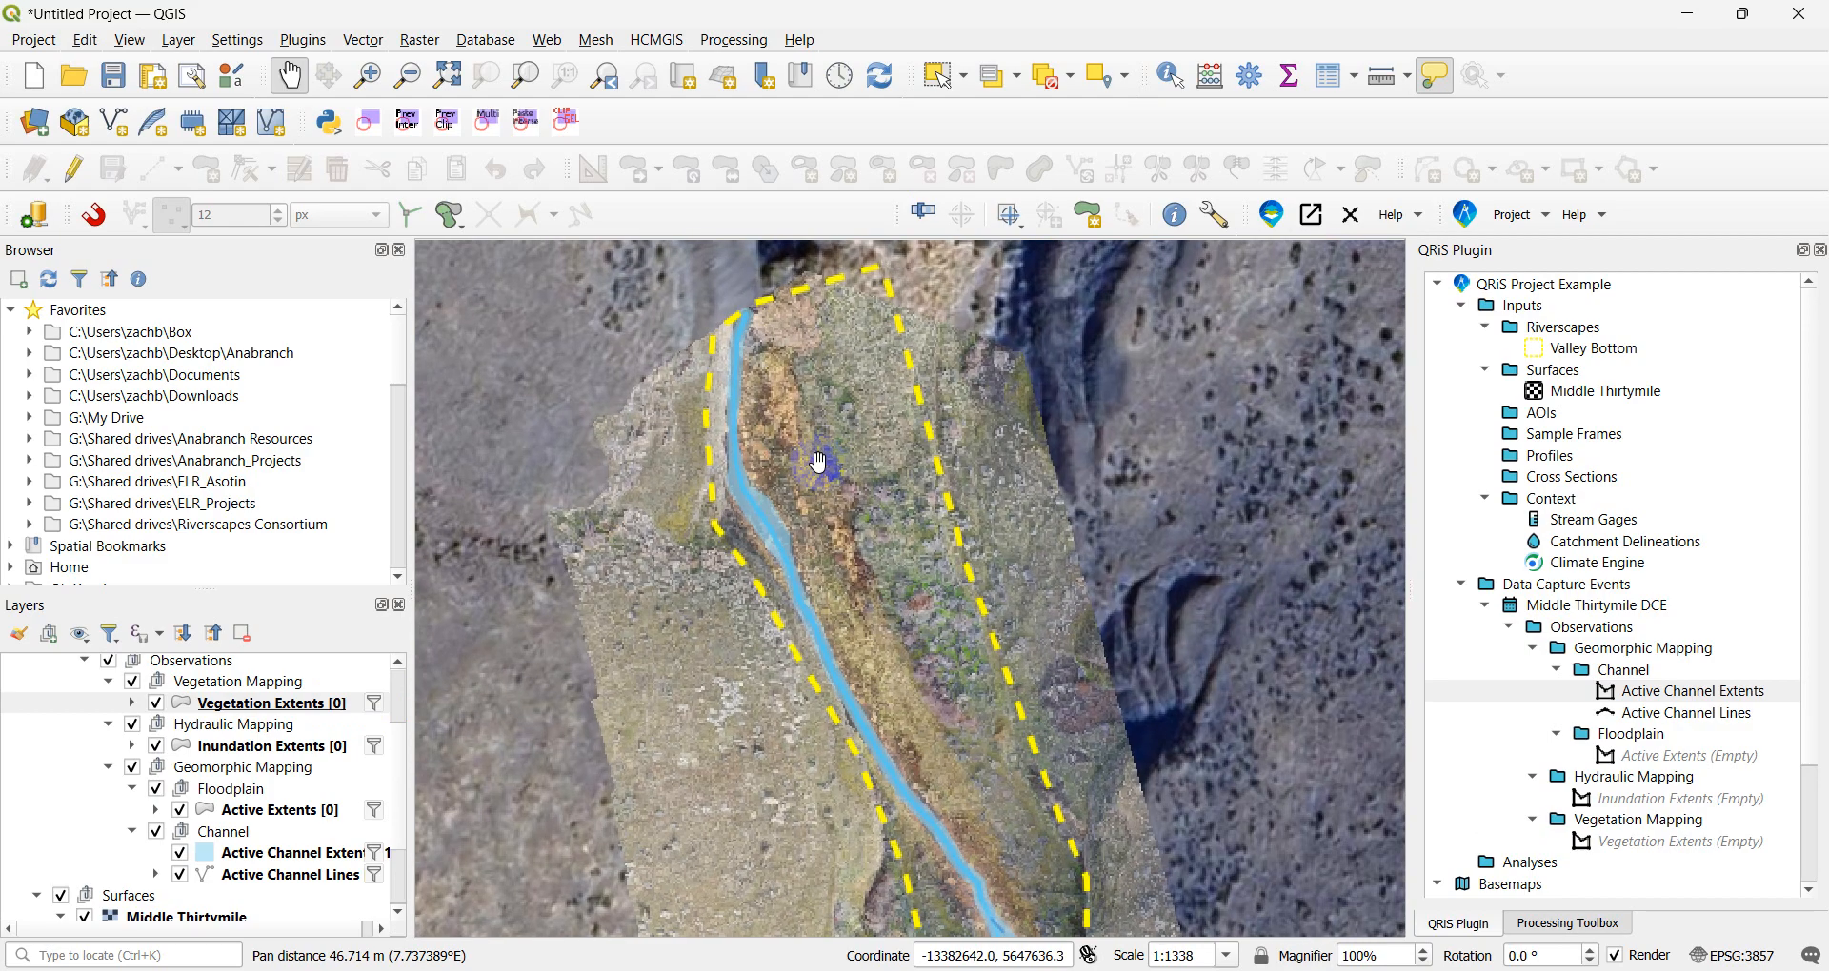
left_click(457, 78)
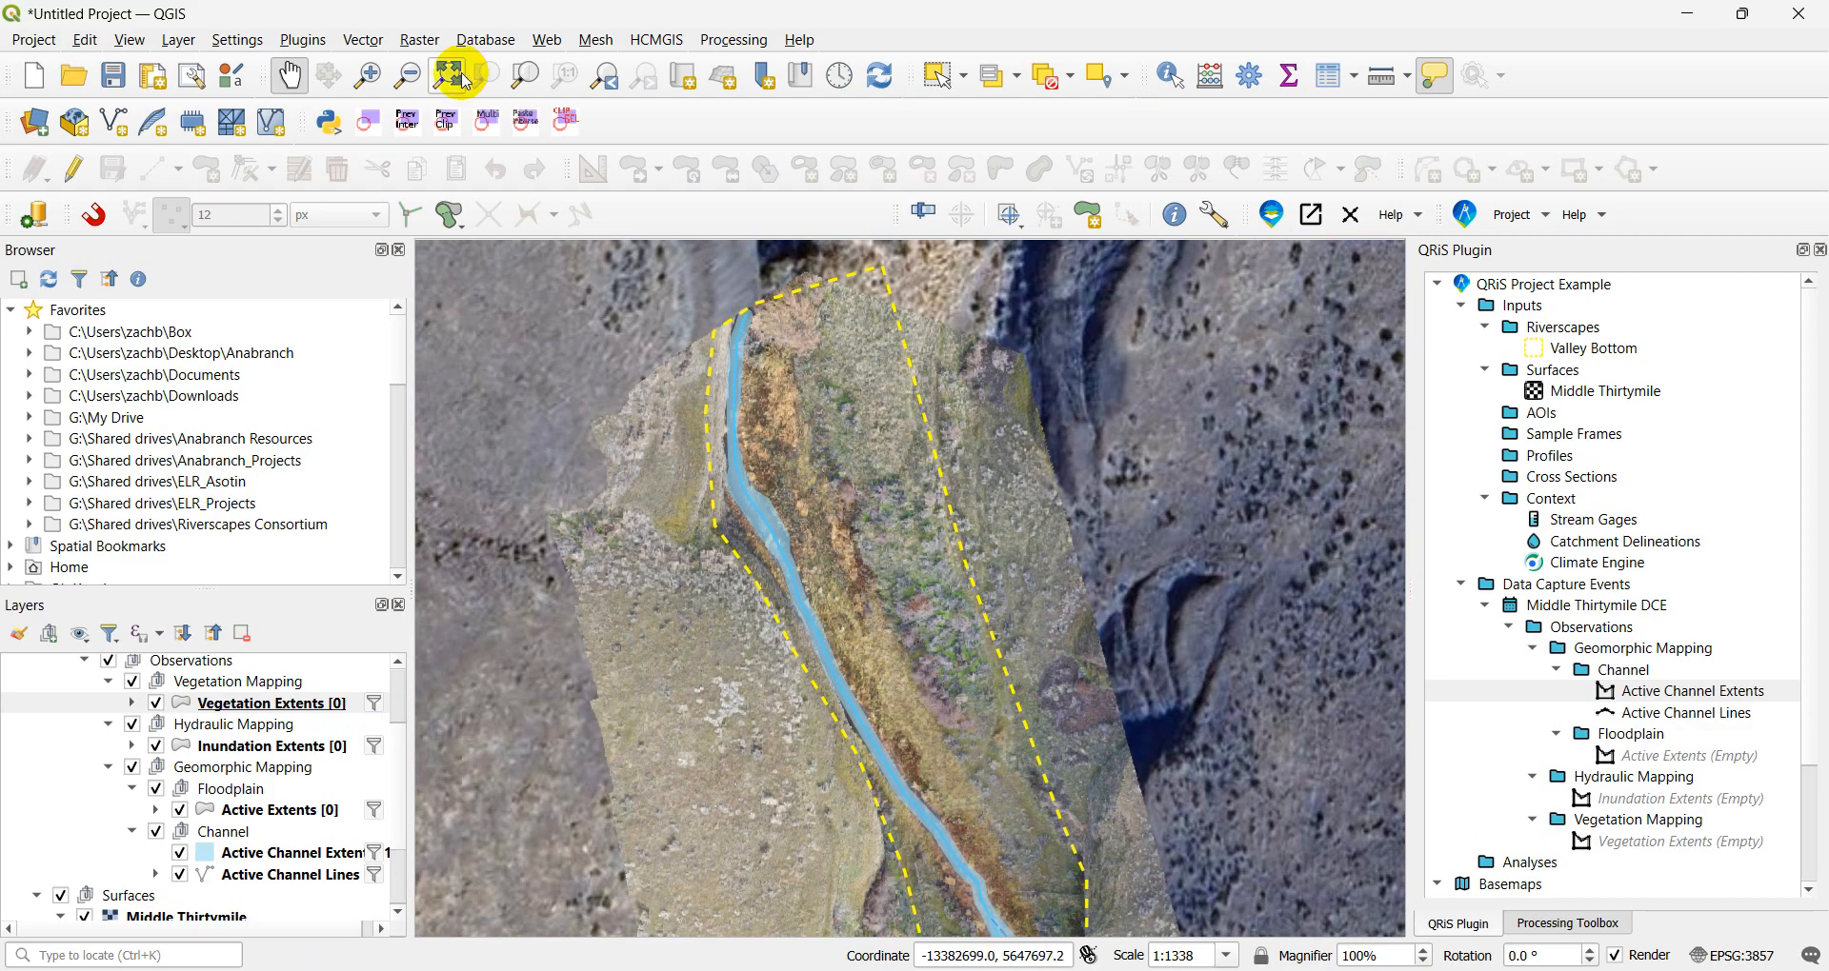
left_click(362, 40)
mouse_move(557, 212)
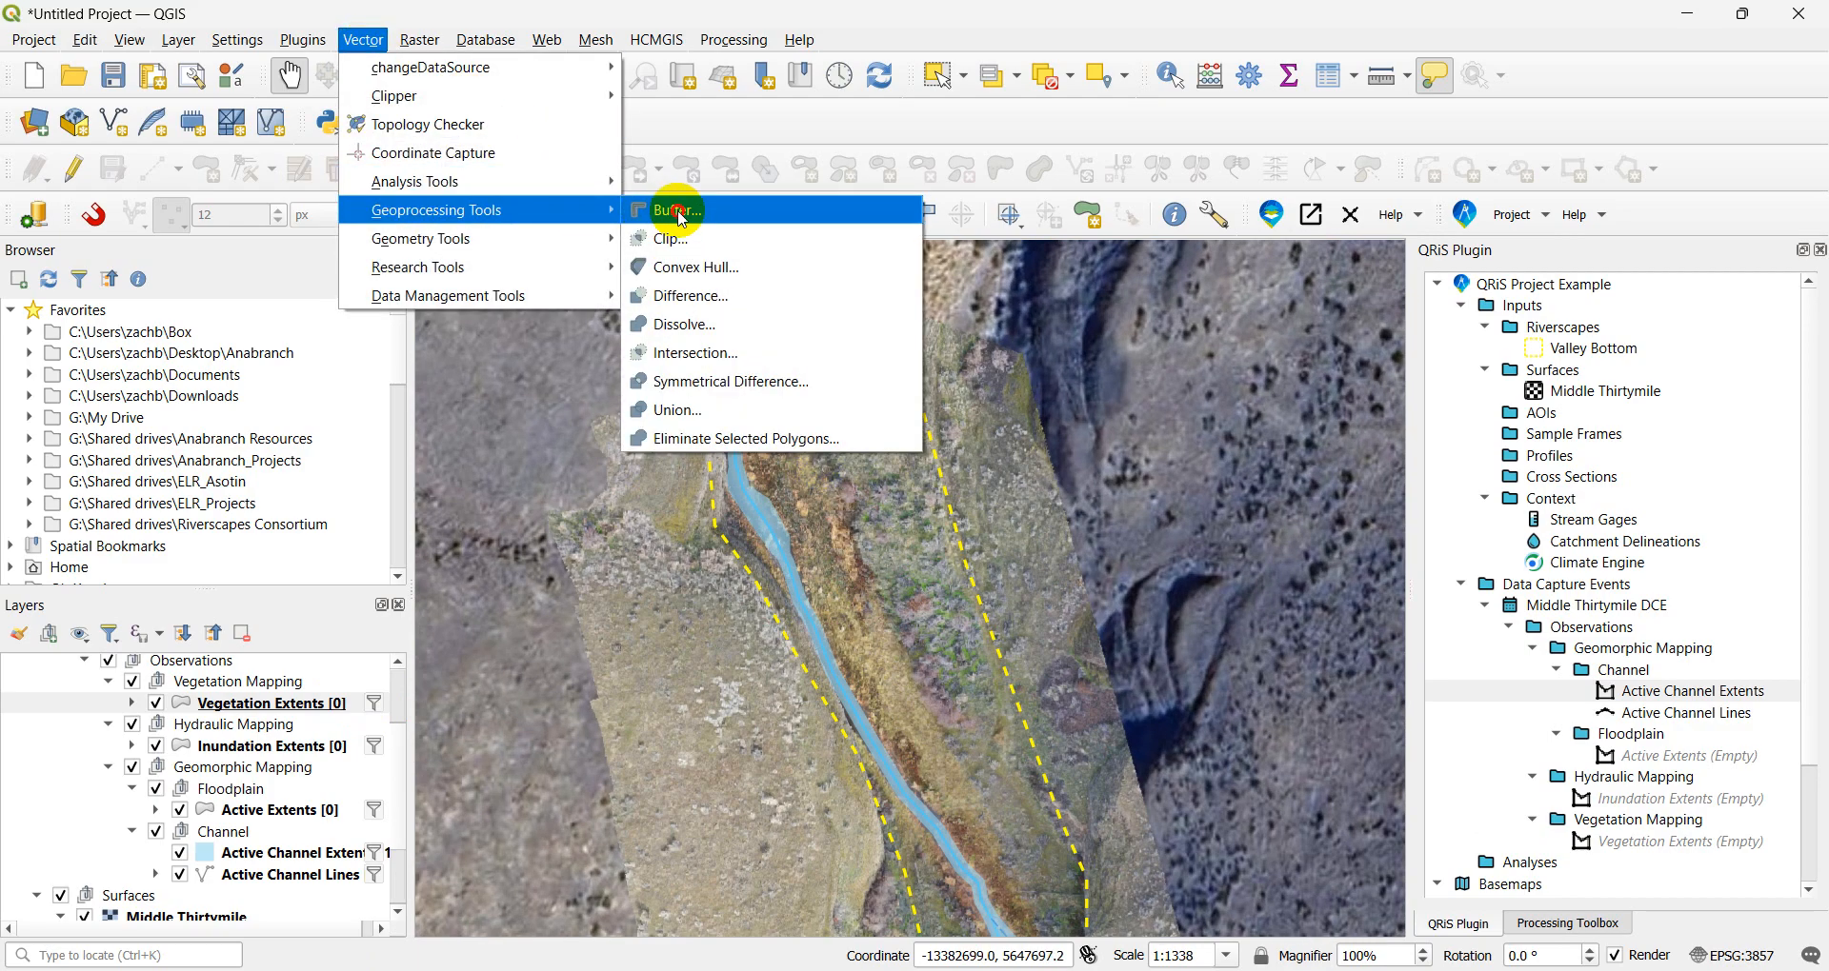
left_click(673, 207)
left_click(409, 307)
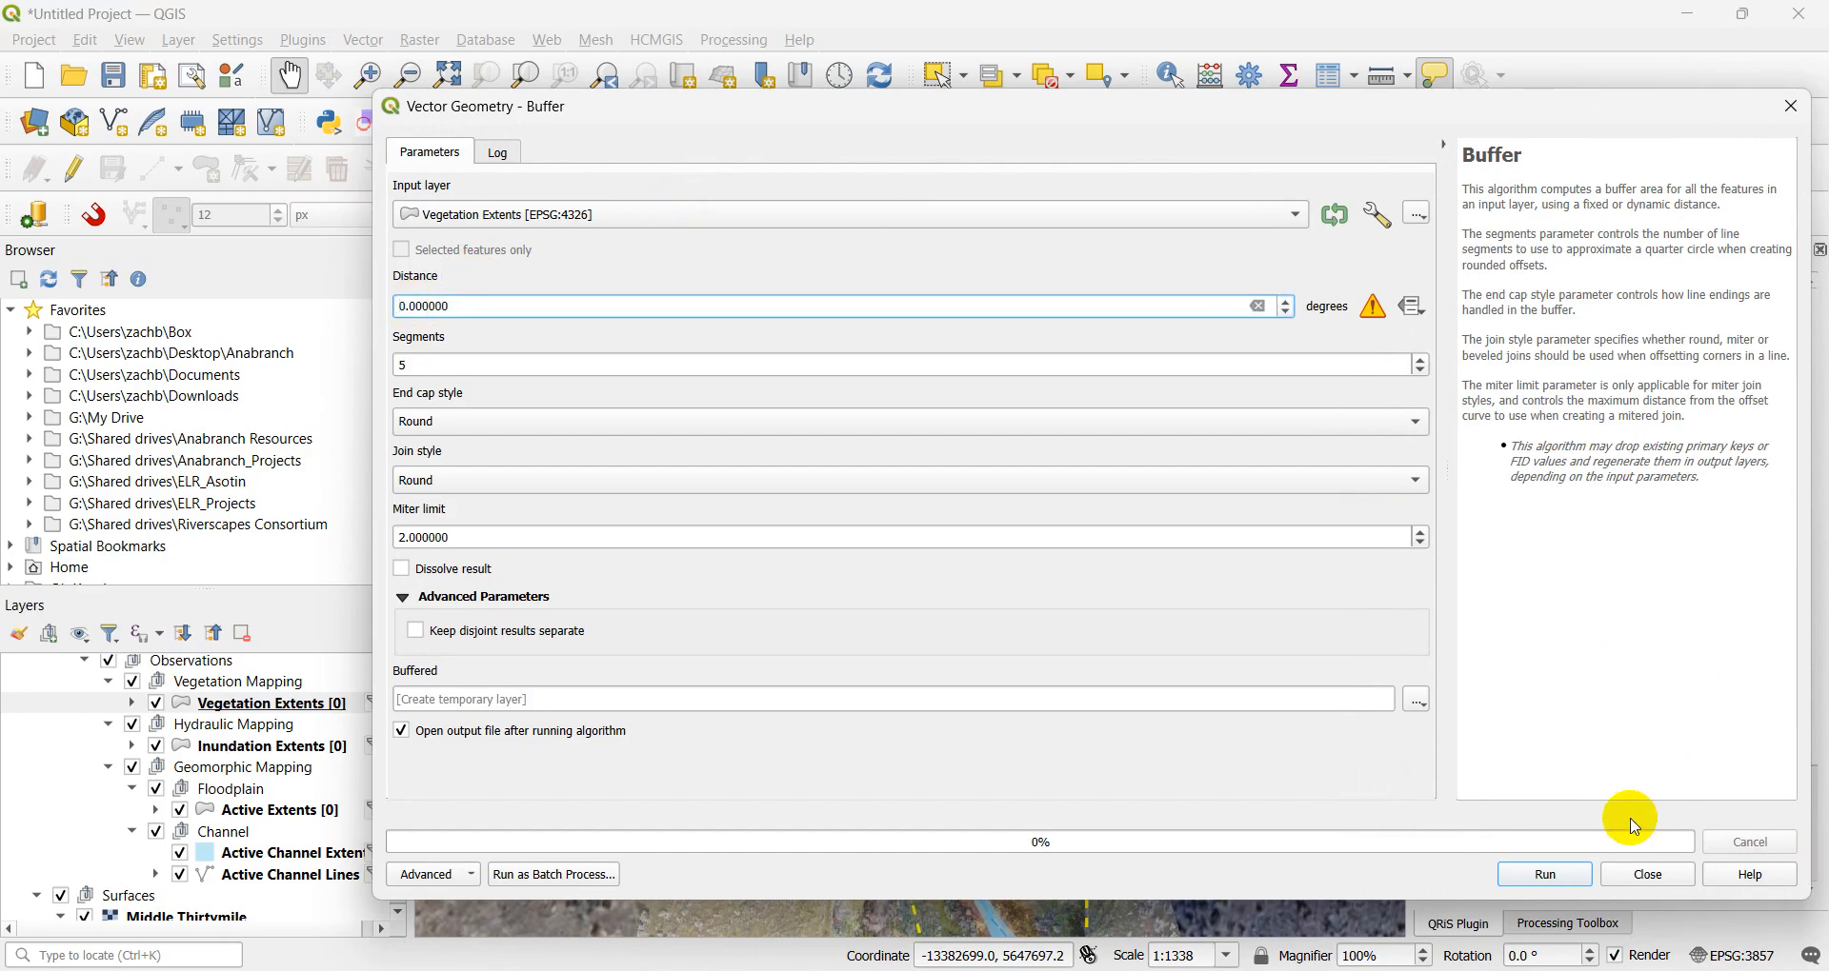
left_click(1581, 874)
left_click(1625, 884)
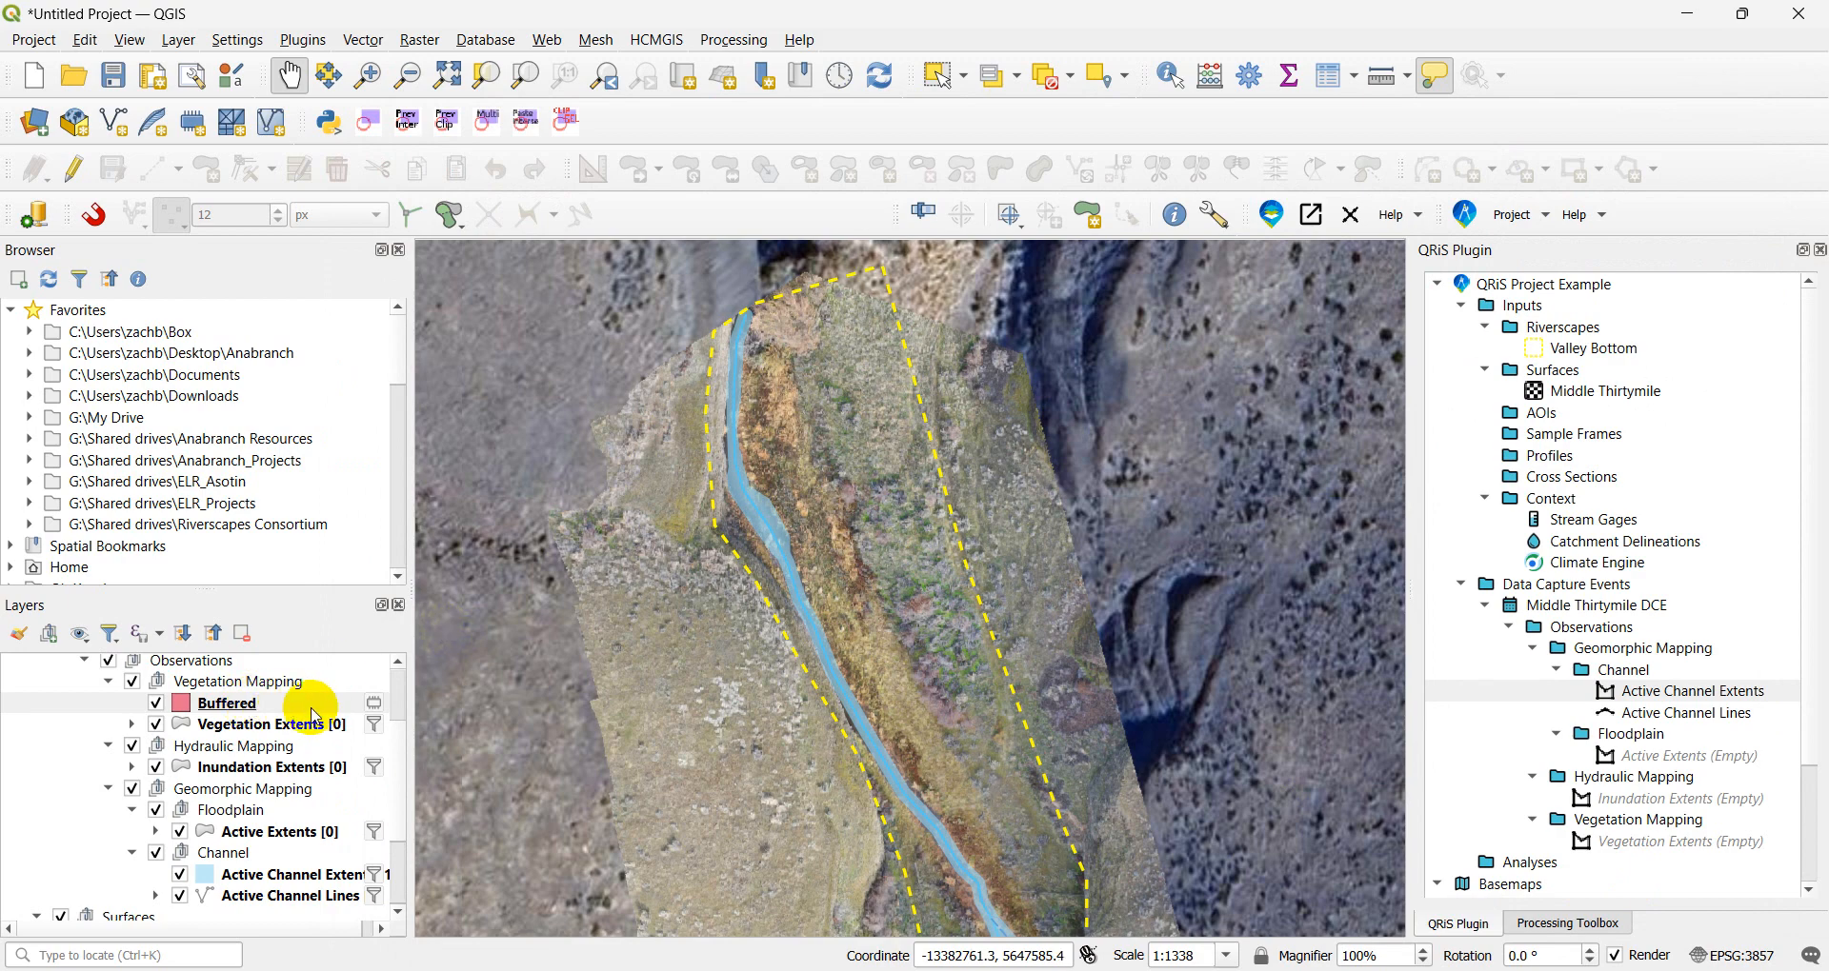
- Style the temporary Buffered layer with an unfilled green outline symbol
left_click(252, 707)
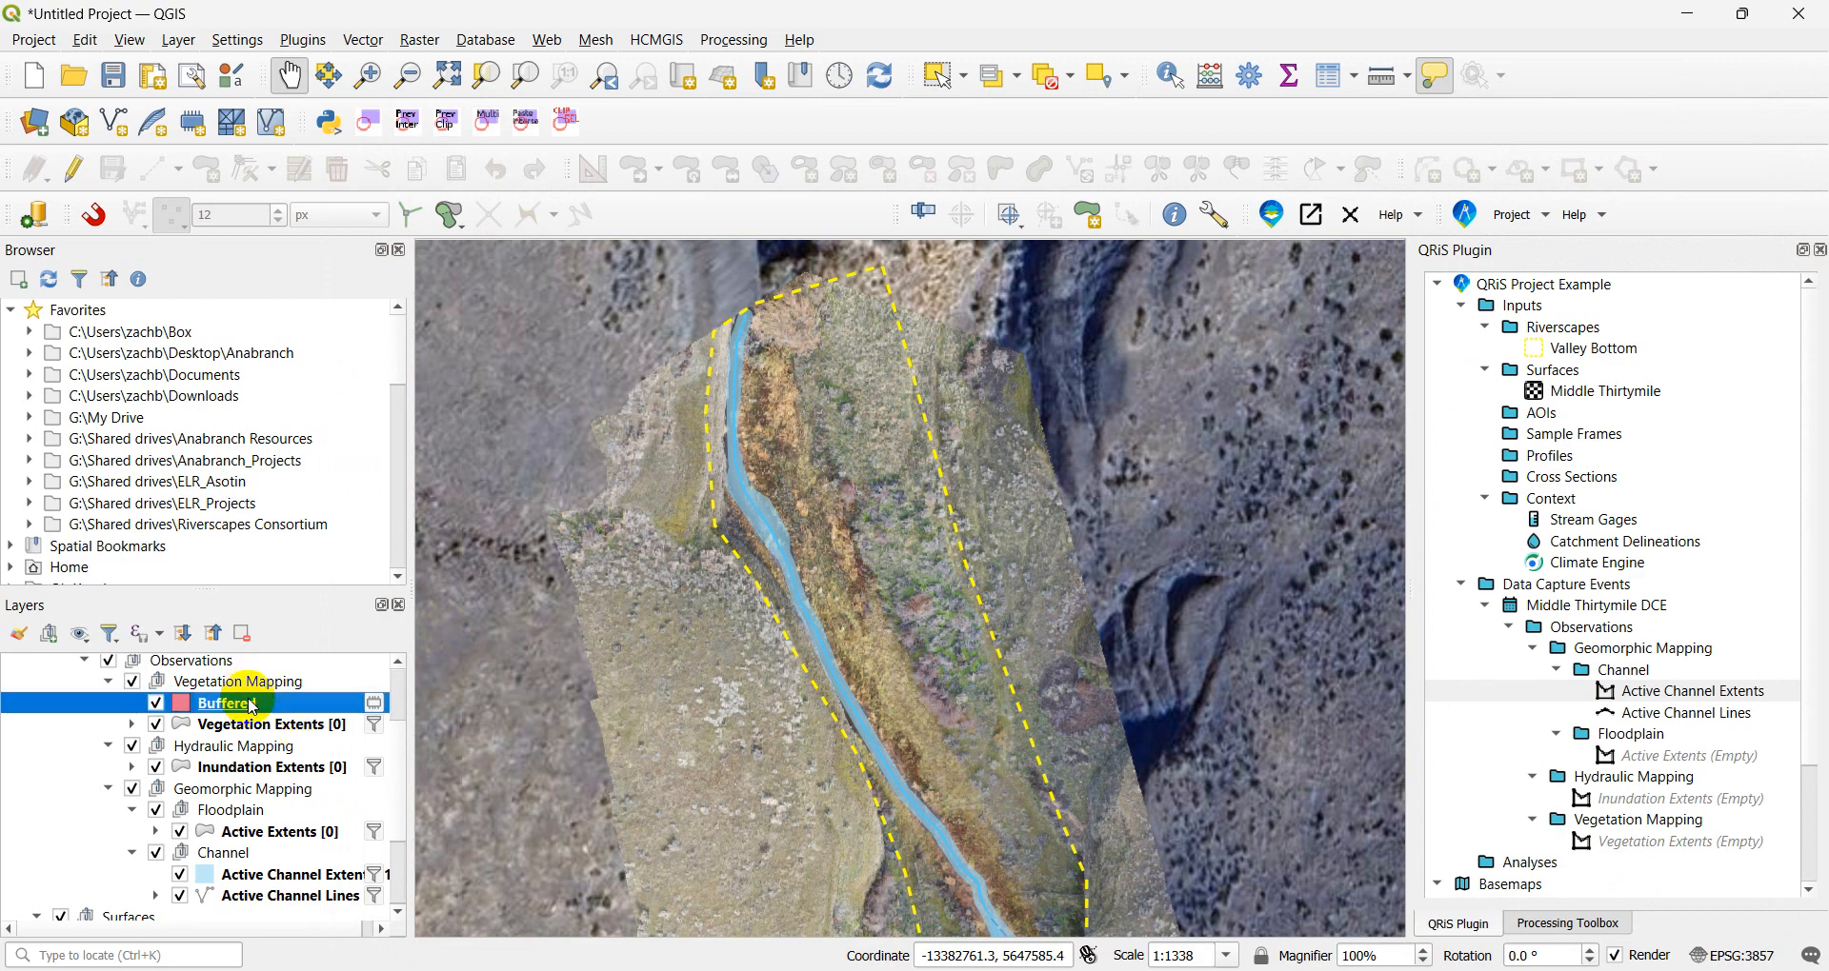
double_click(253, 707)
scroll(1229, 528, "down", 5)
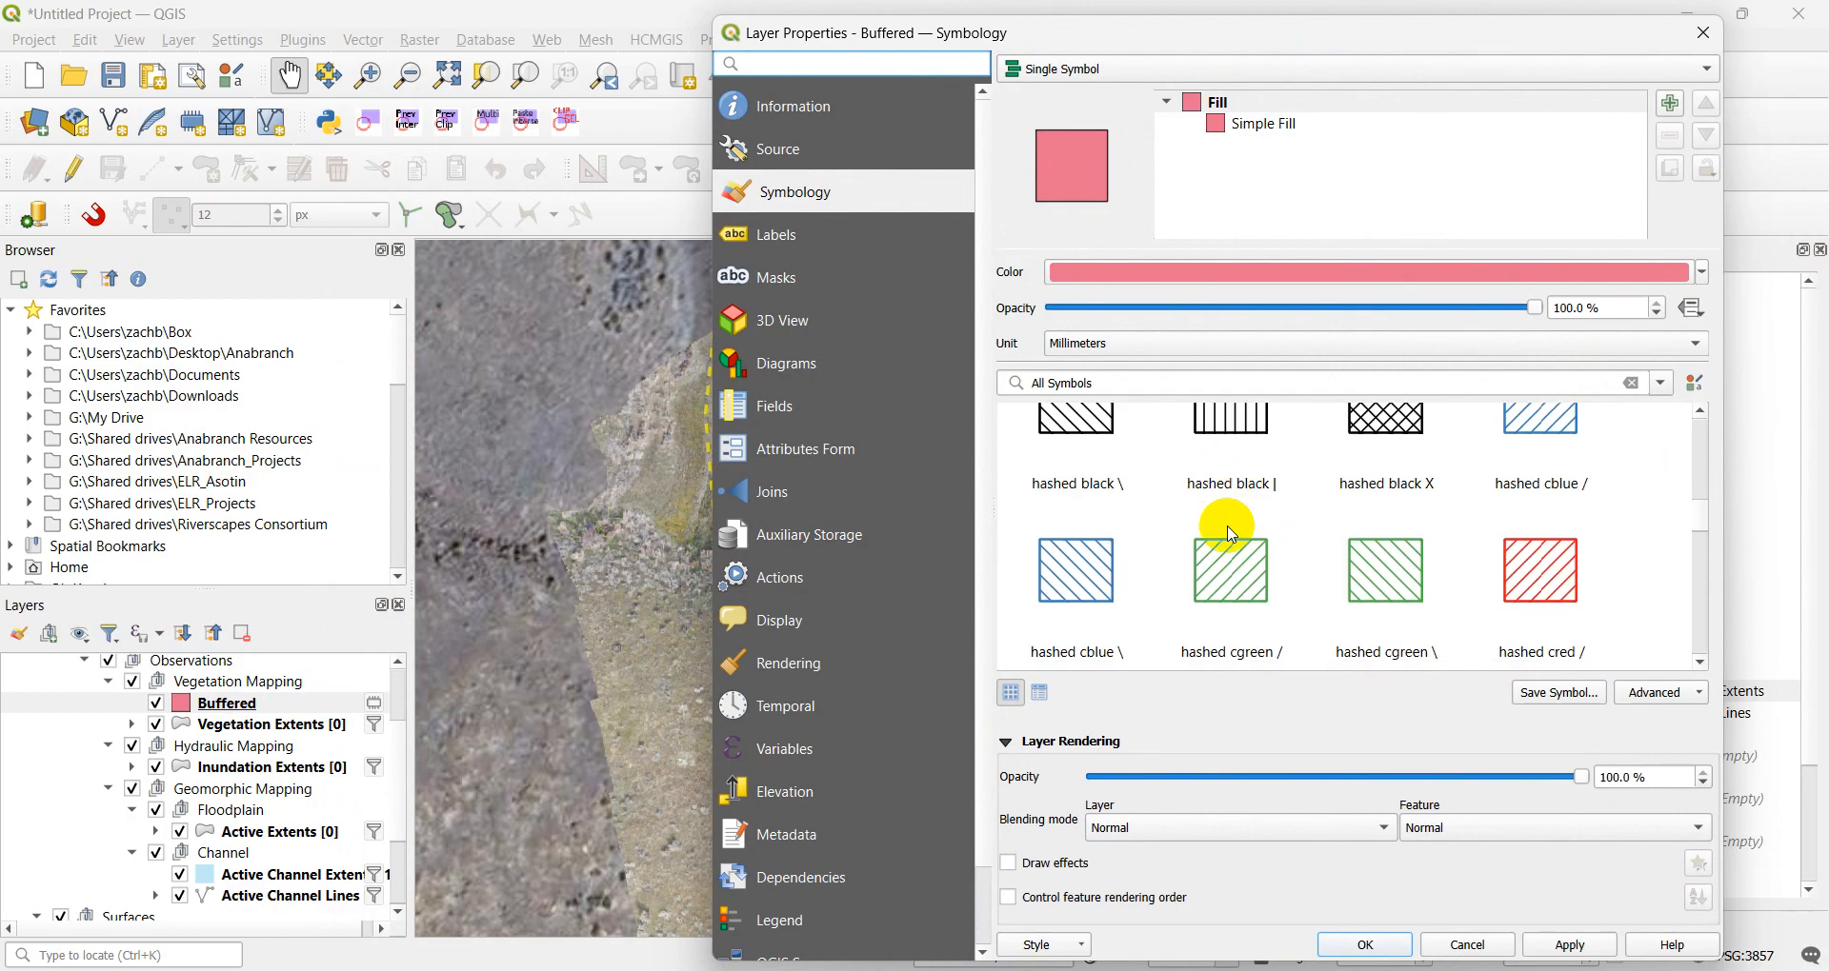
scroll(1231, 534, "down", 2)
left_click(1231, 496)
left_click(1567, 946)
left_click(1365, 946)
- Start editing the Buffered layer and begin a polygon at the channel's upstream end, following the eastern vegetation edge down to the sharp channel bend
left_click(72, 172)
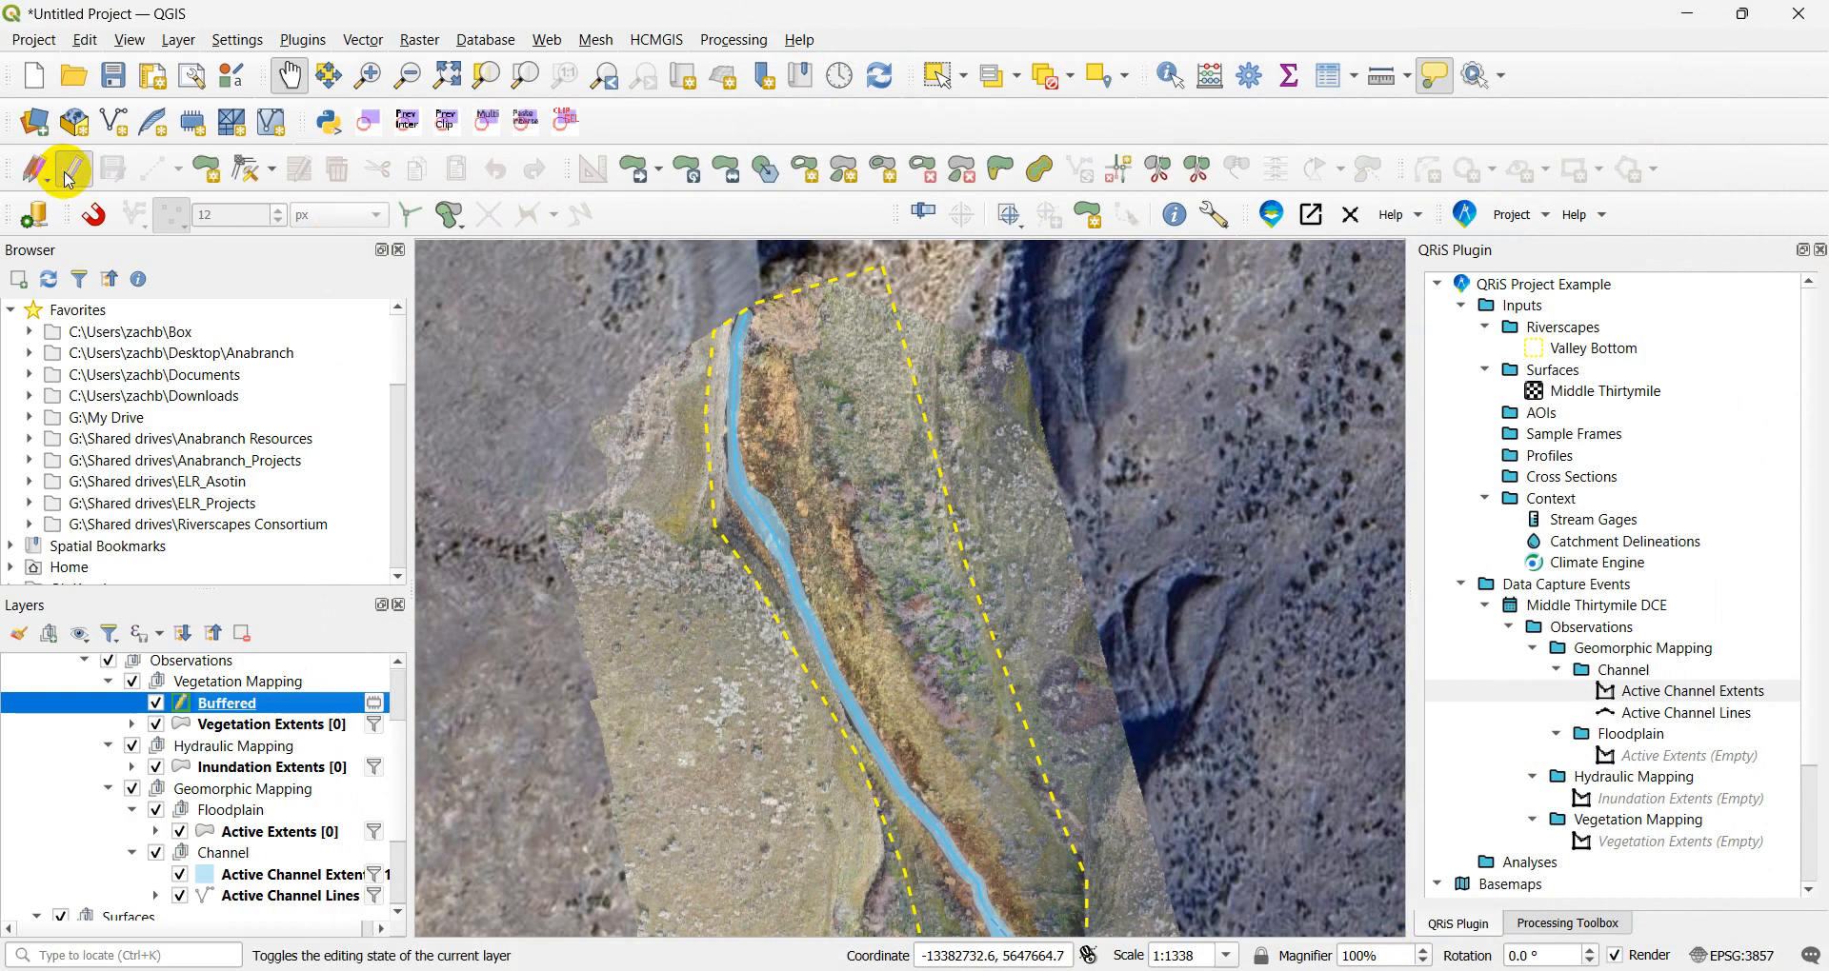
left_click(212, 173)
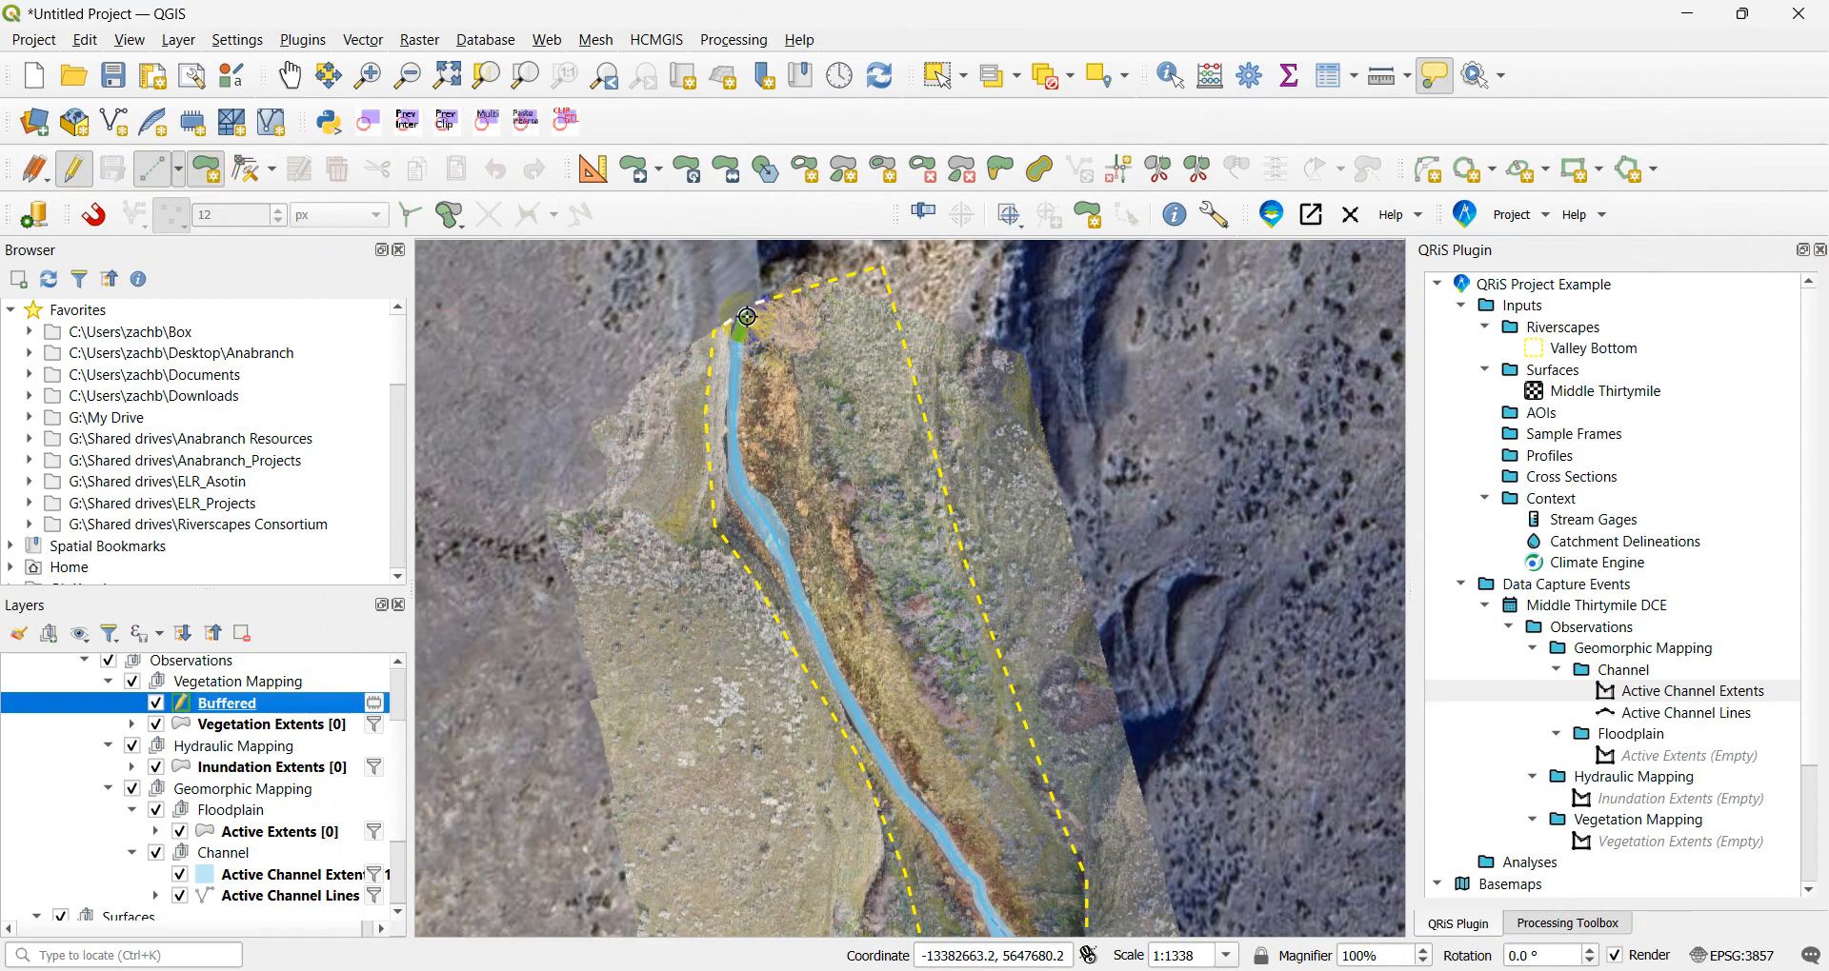
scroll(746, 316, "up", 1)
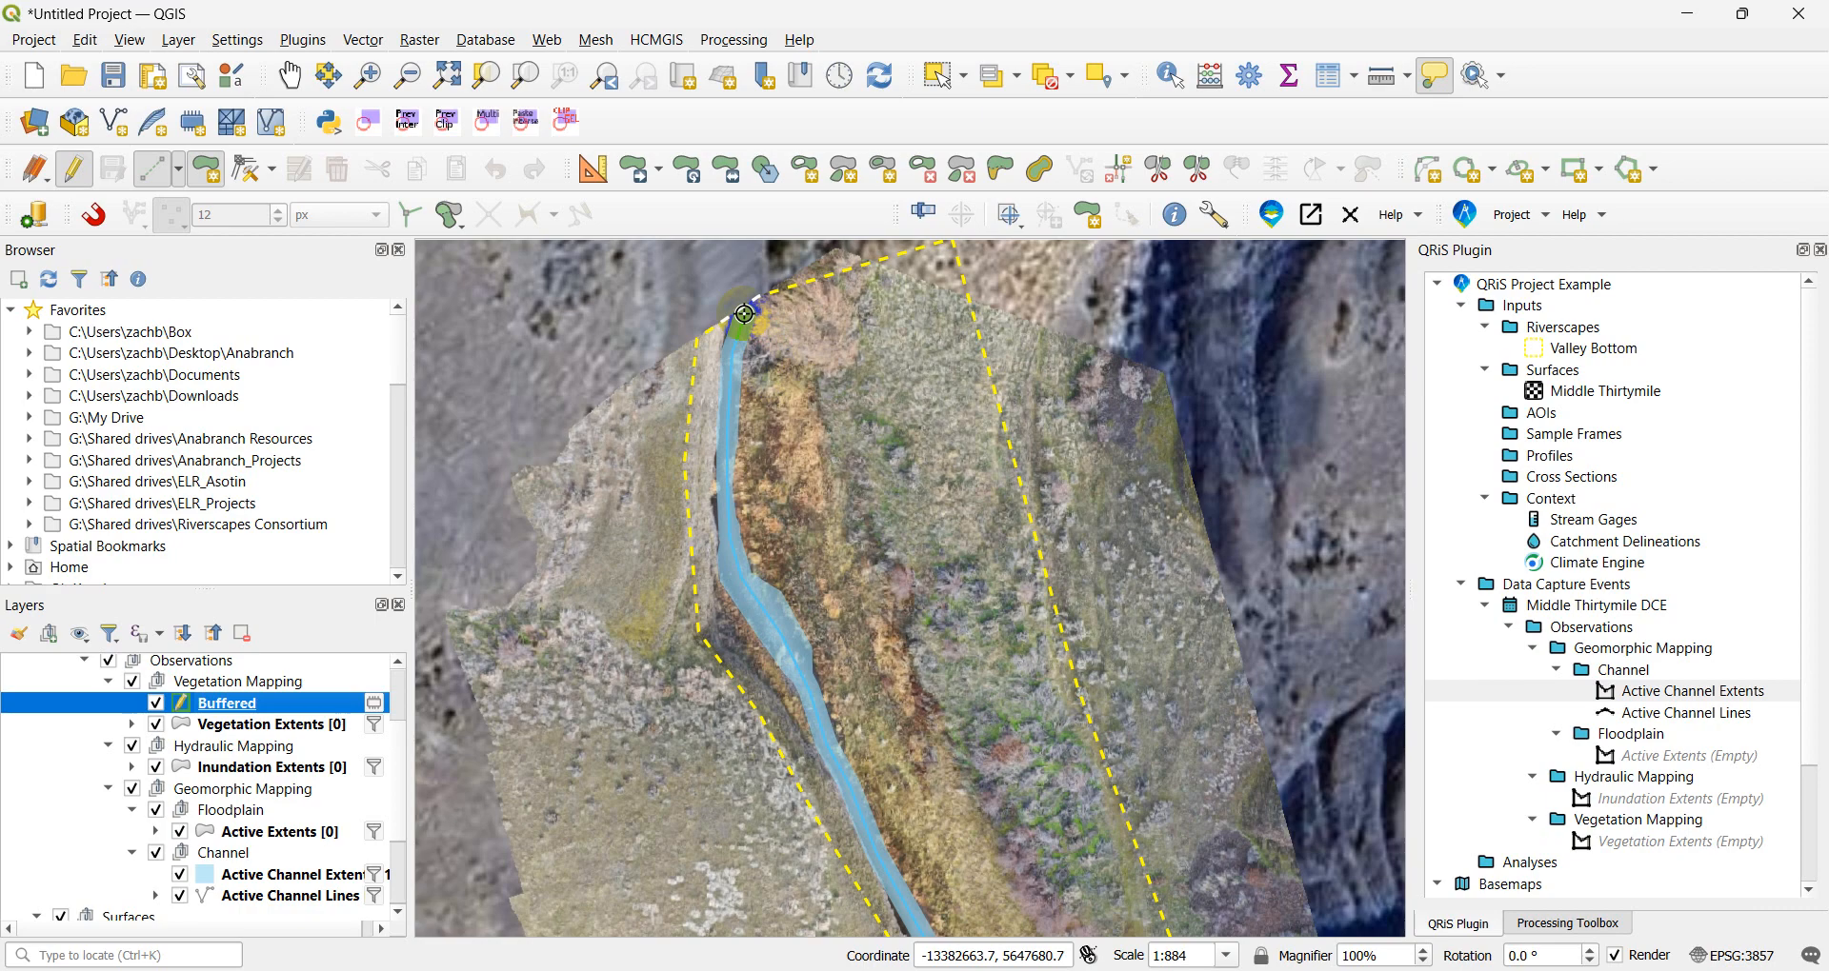
left_click(744, 314)
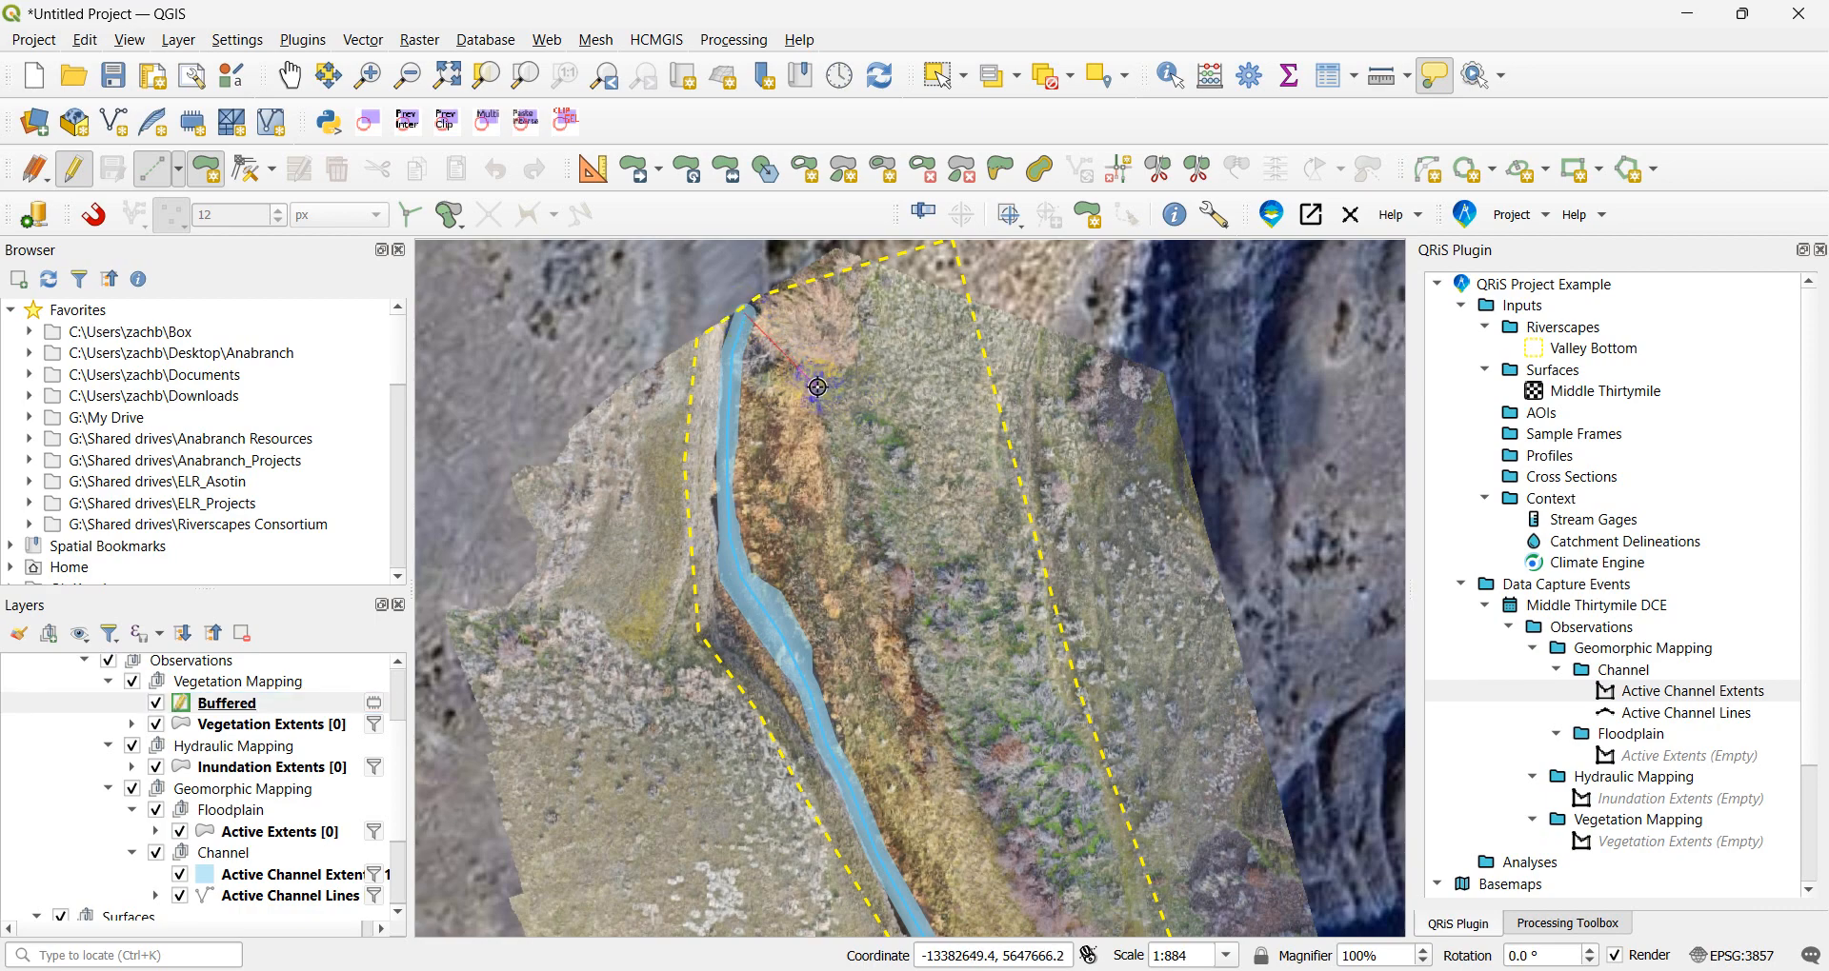
left_click(811, 331)
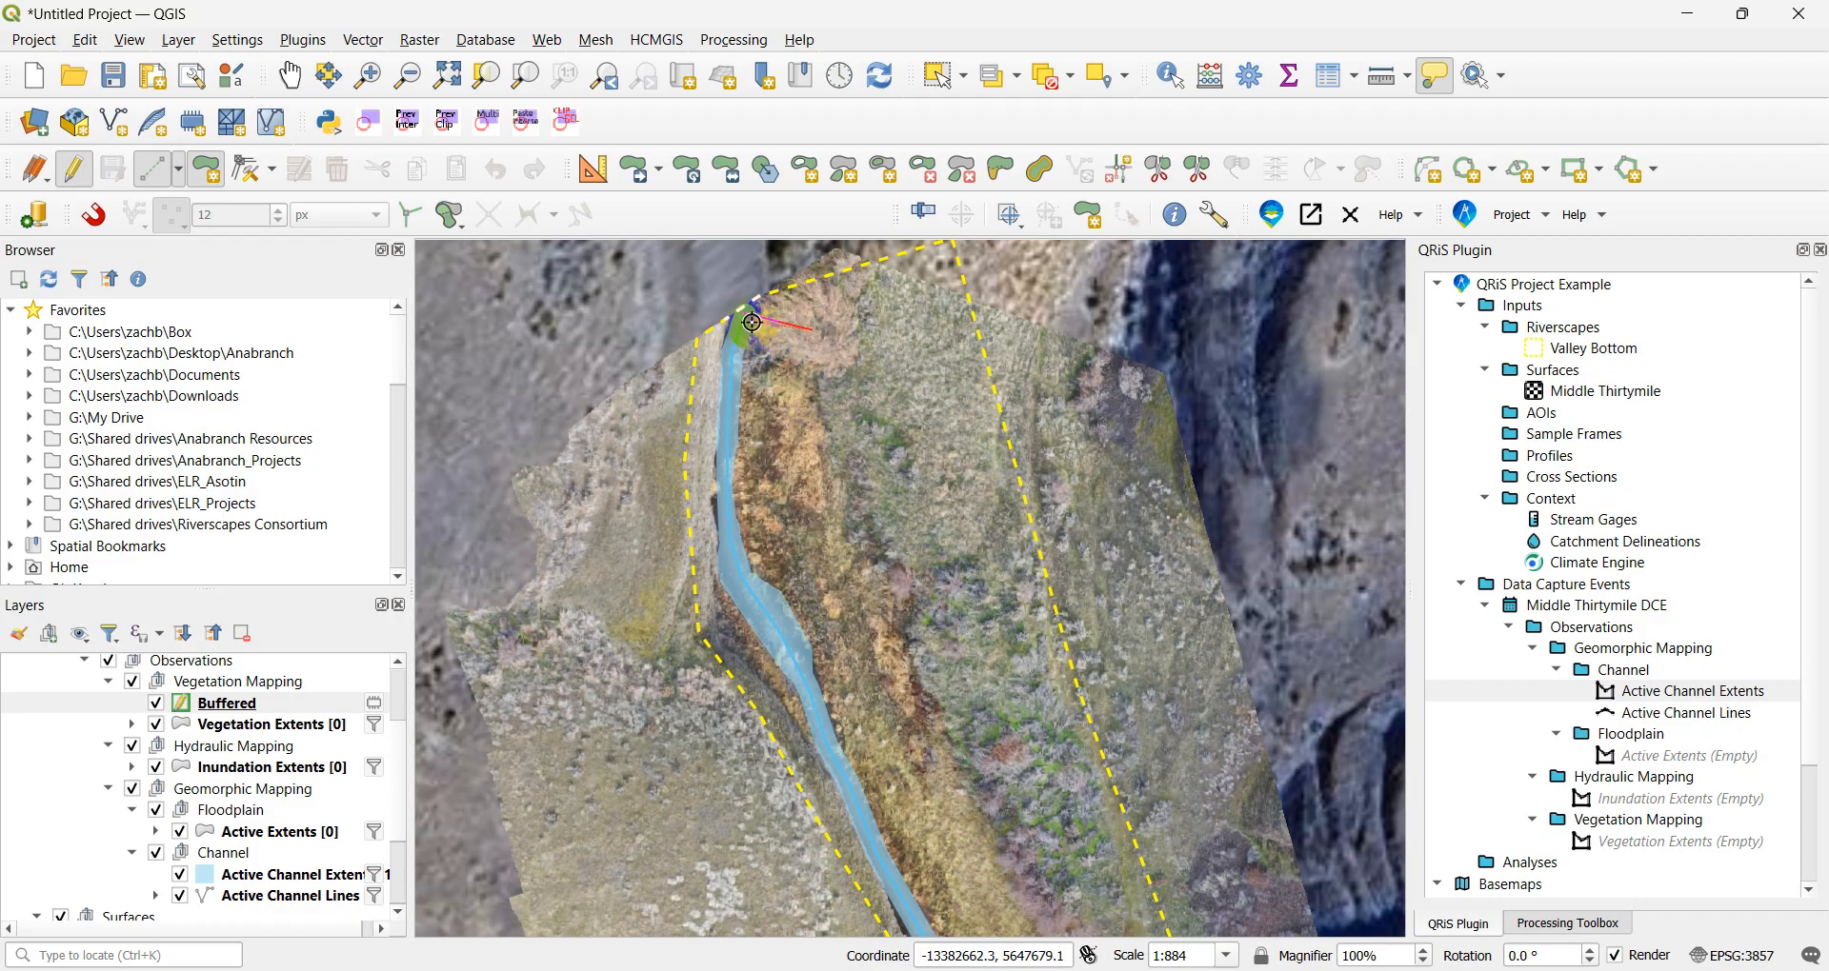
scroll(803, 415, "down", 1)
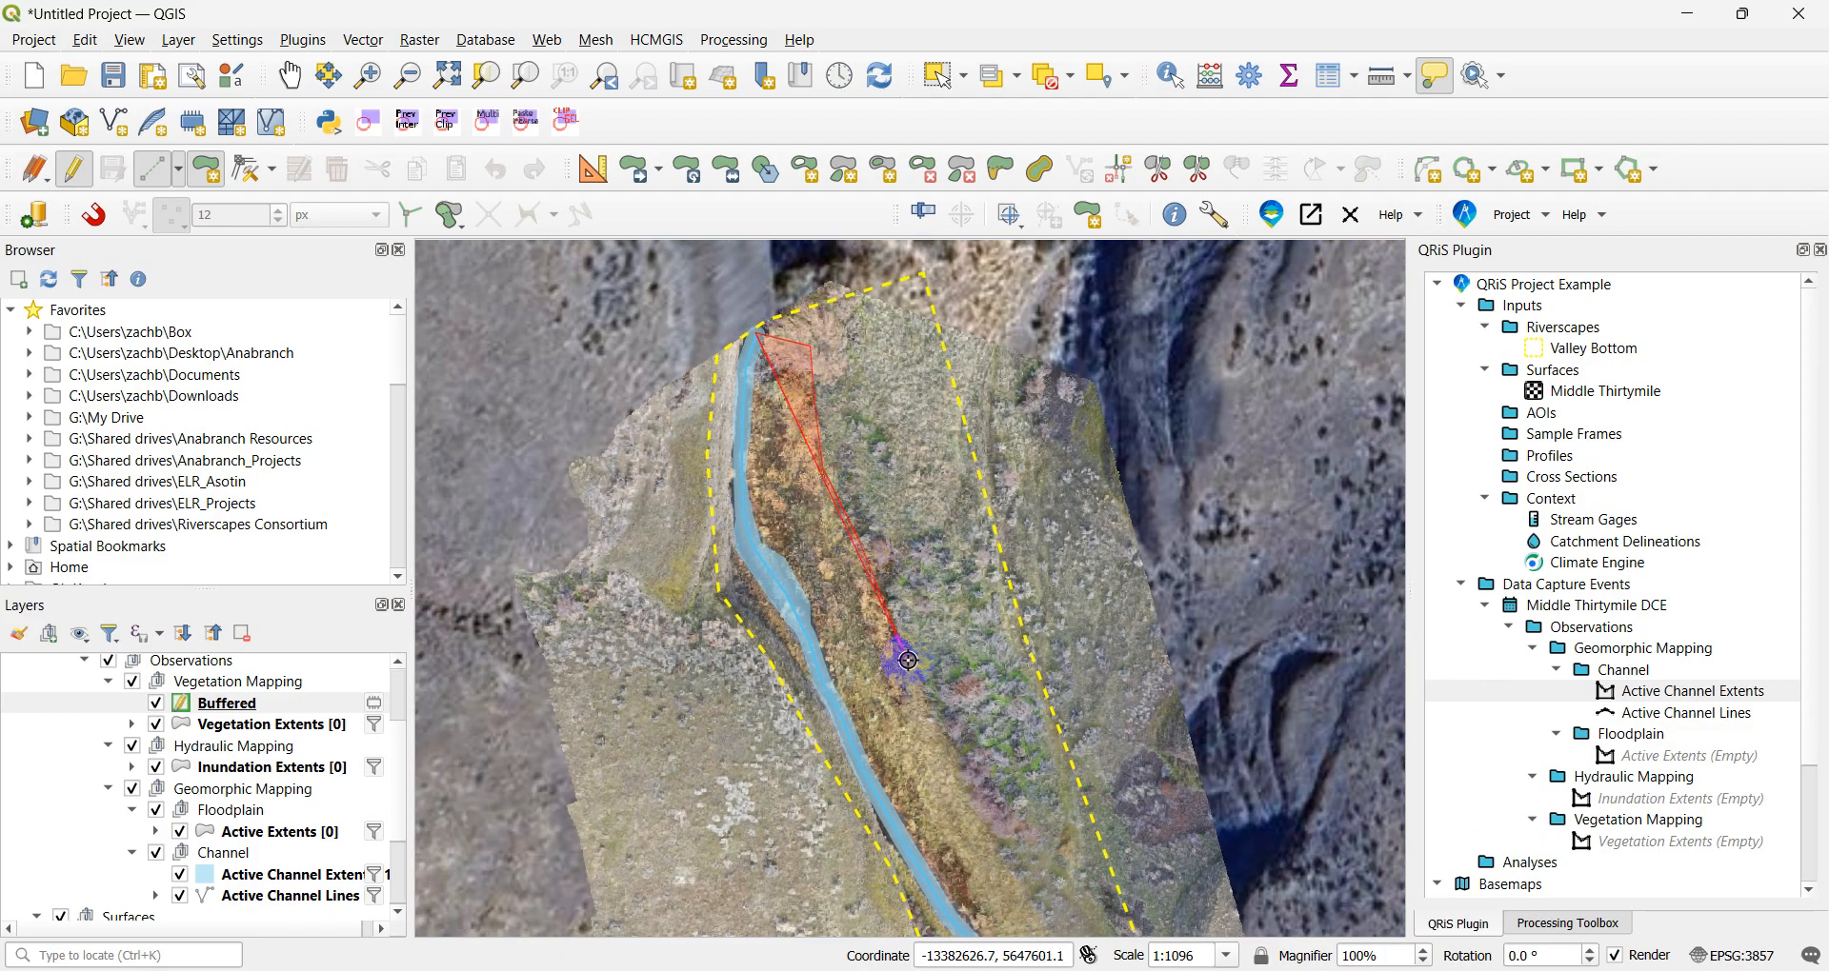
scroll(908, 660, "down", 2)
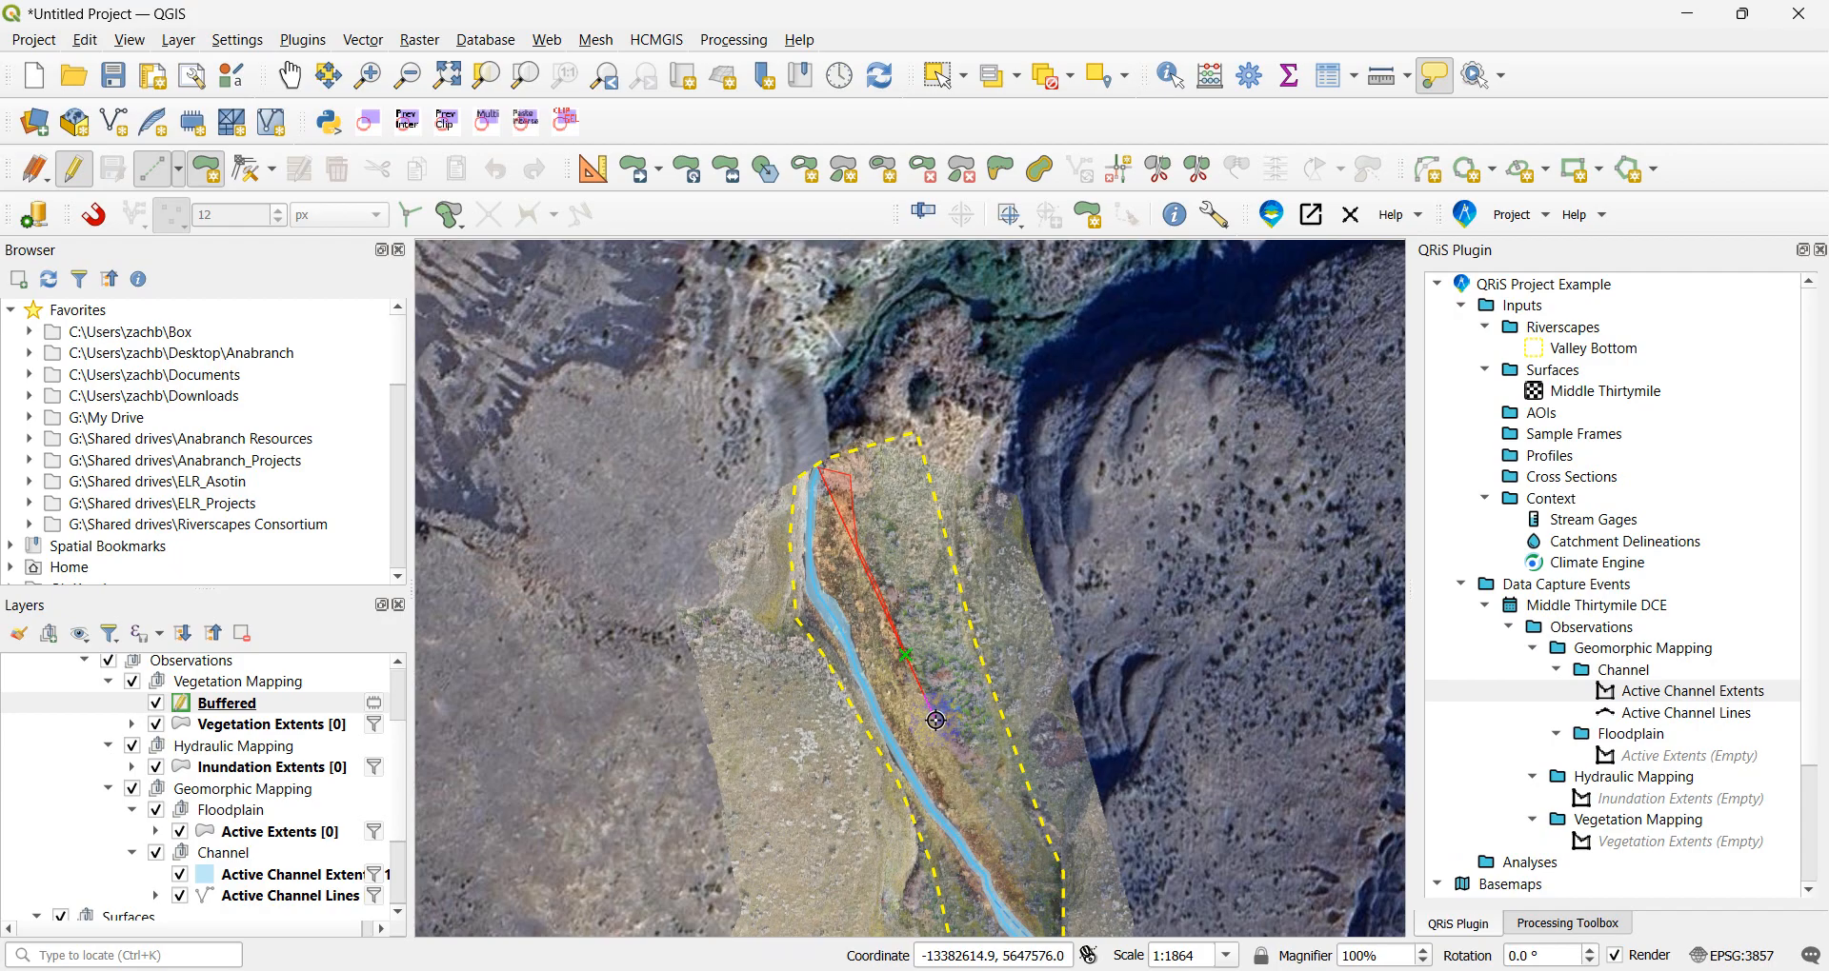
key("Down")
key("Right")
key("Down")
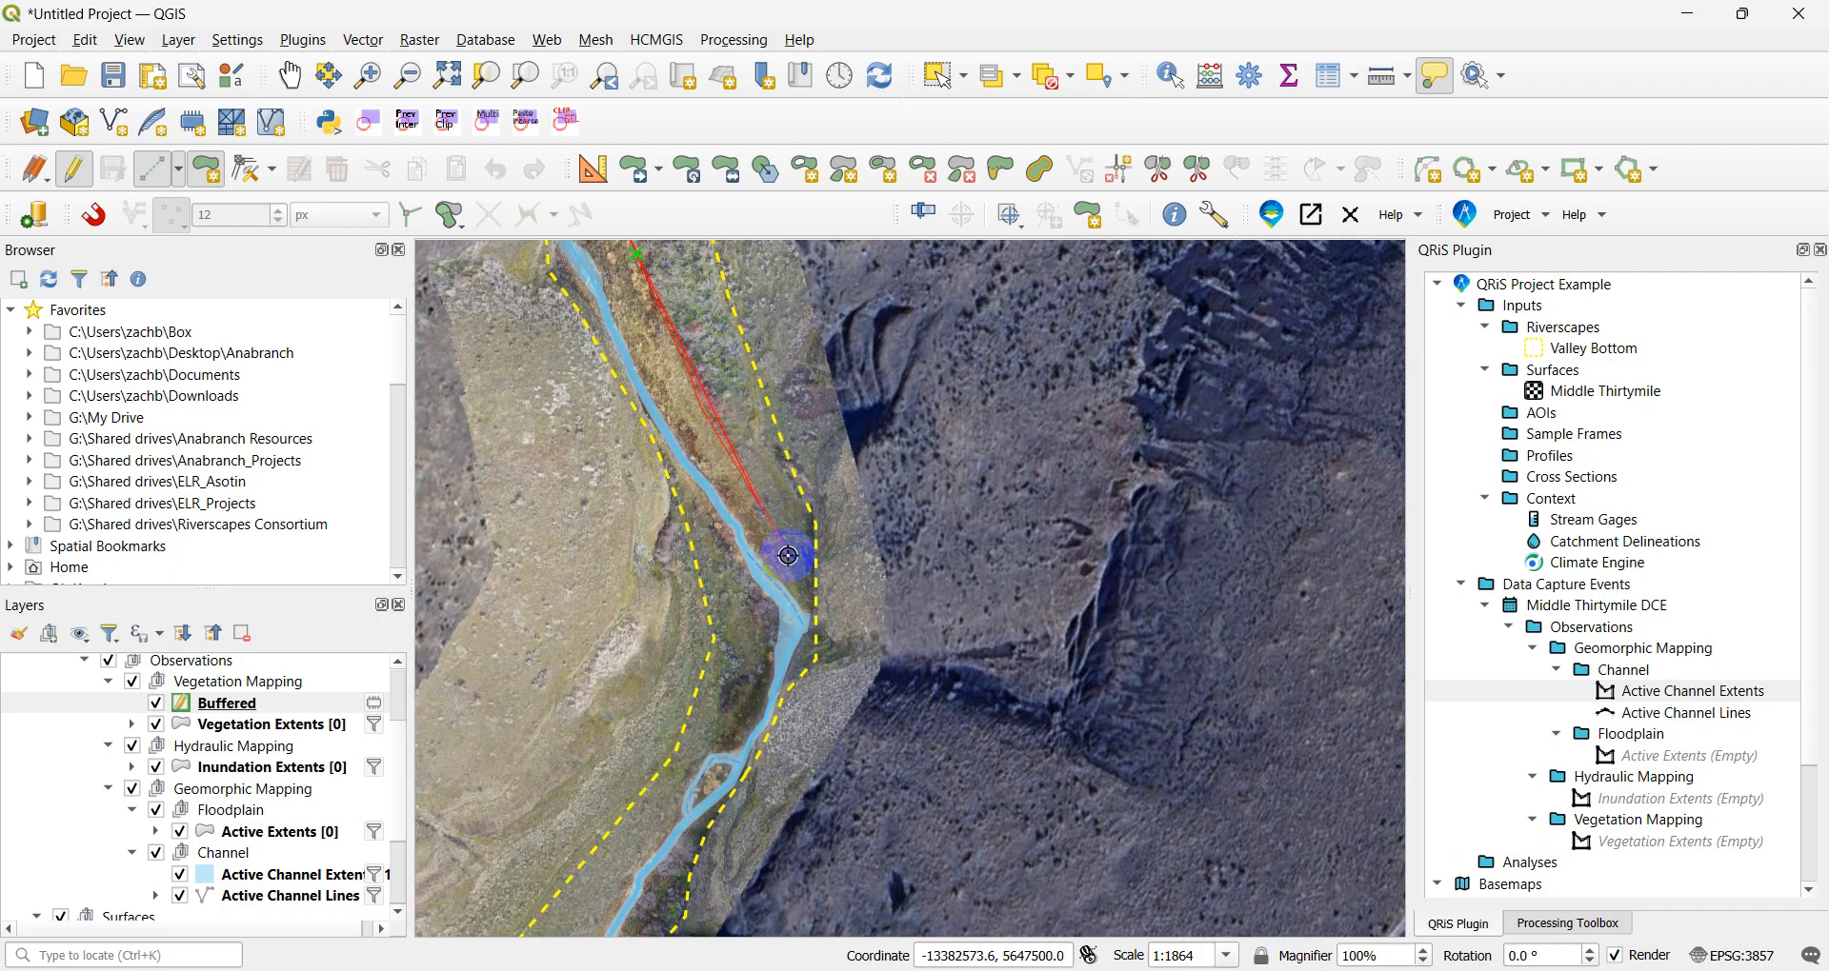
scroll(787, 555, "up", 2)
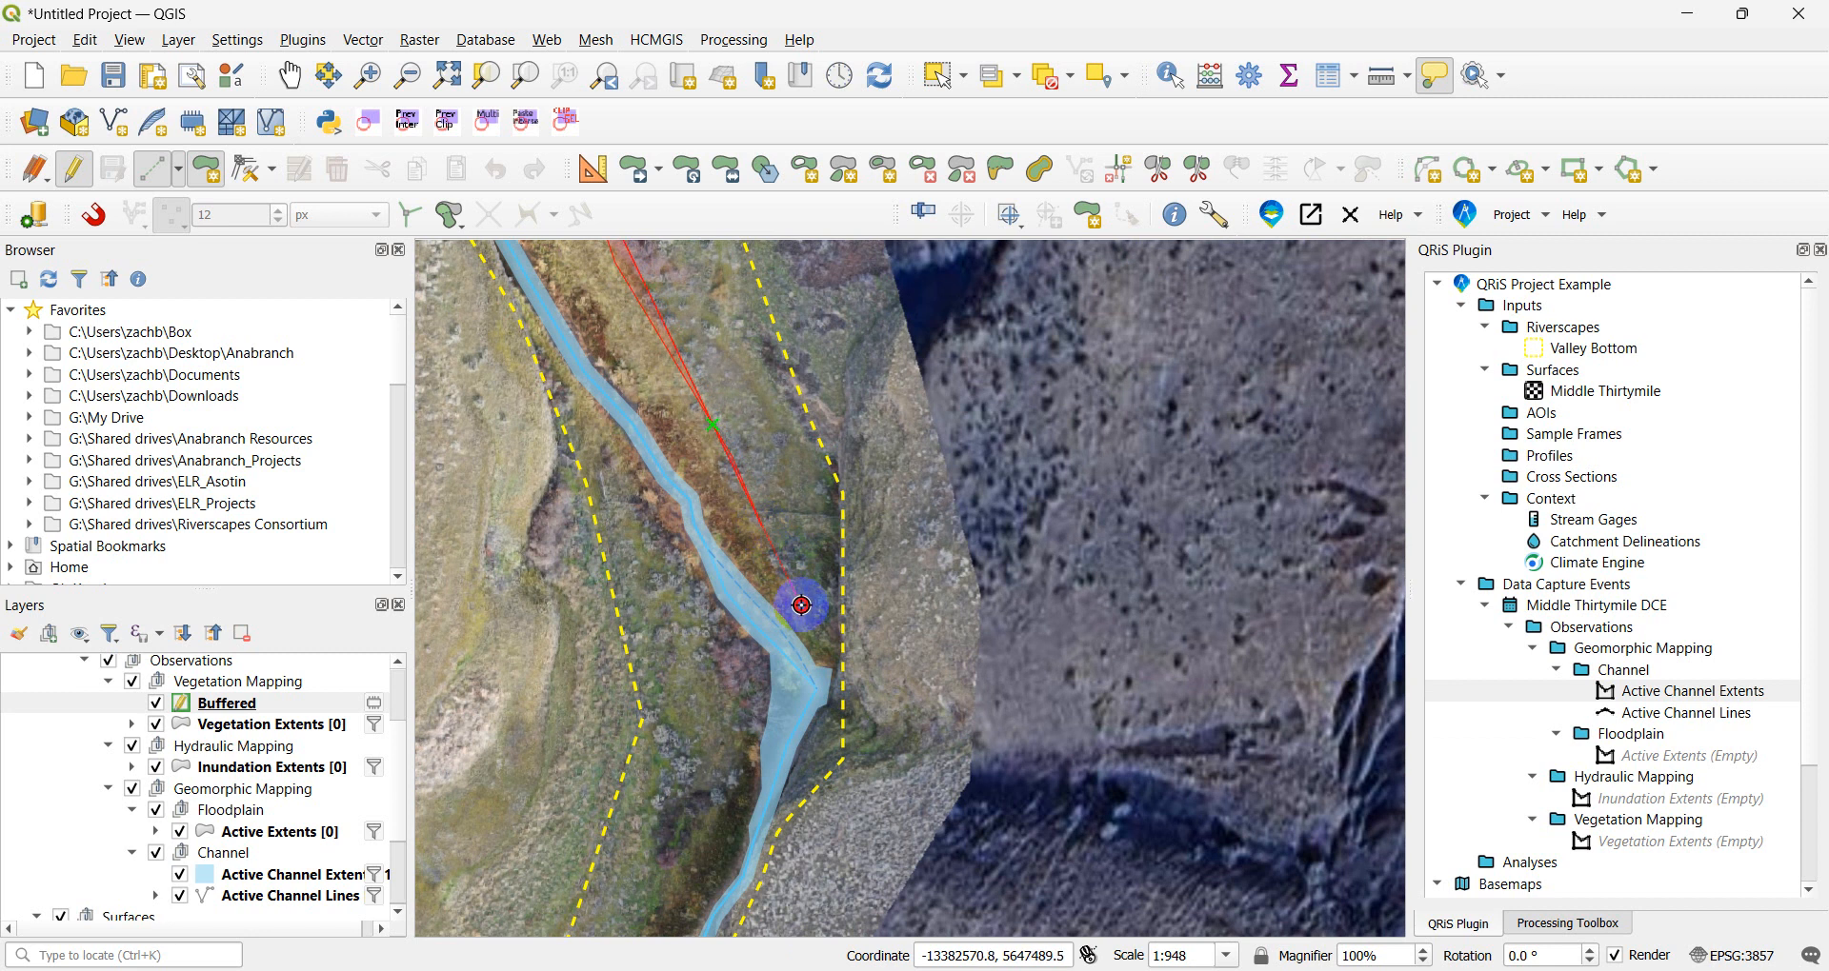
left_click(825, 685)
- Continue the polygon downstream along the channel's eastern side from the sharp bend to the head of the island
key("Left")
key("Down")
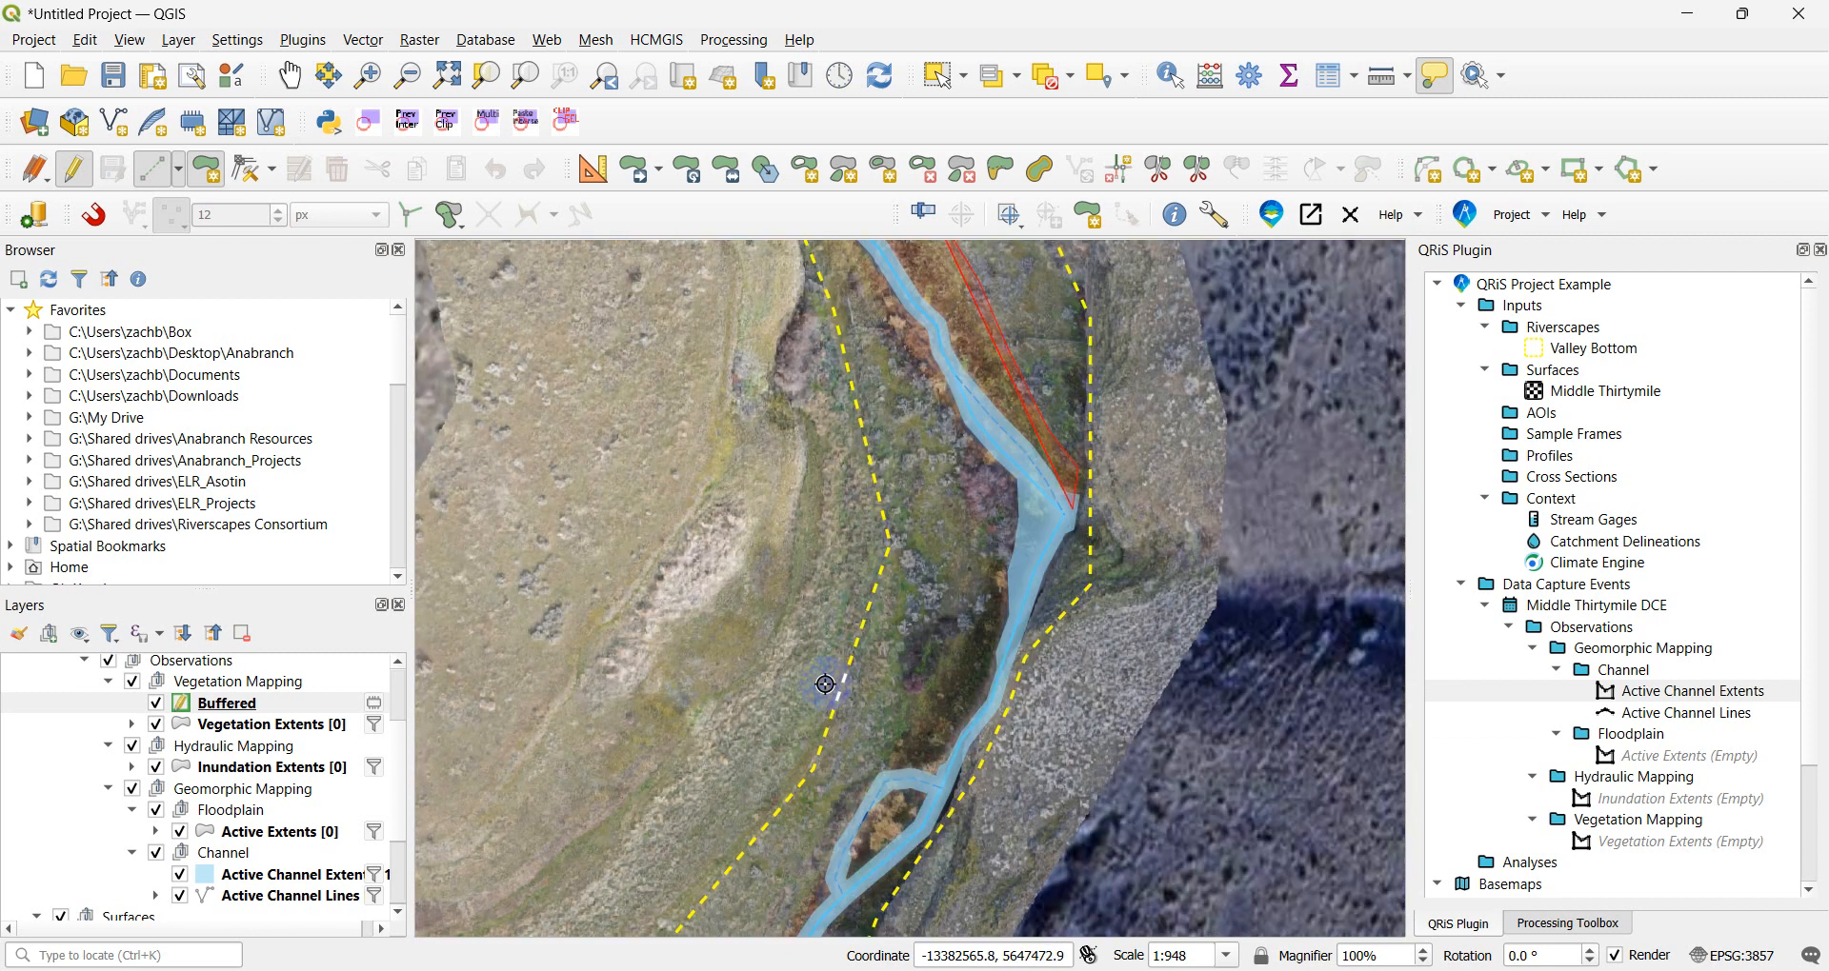
left_click(1058, 523)
left_click(1098, 464)
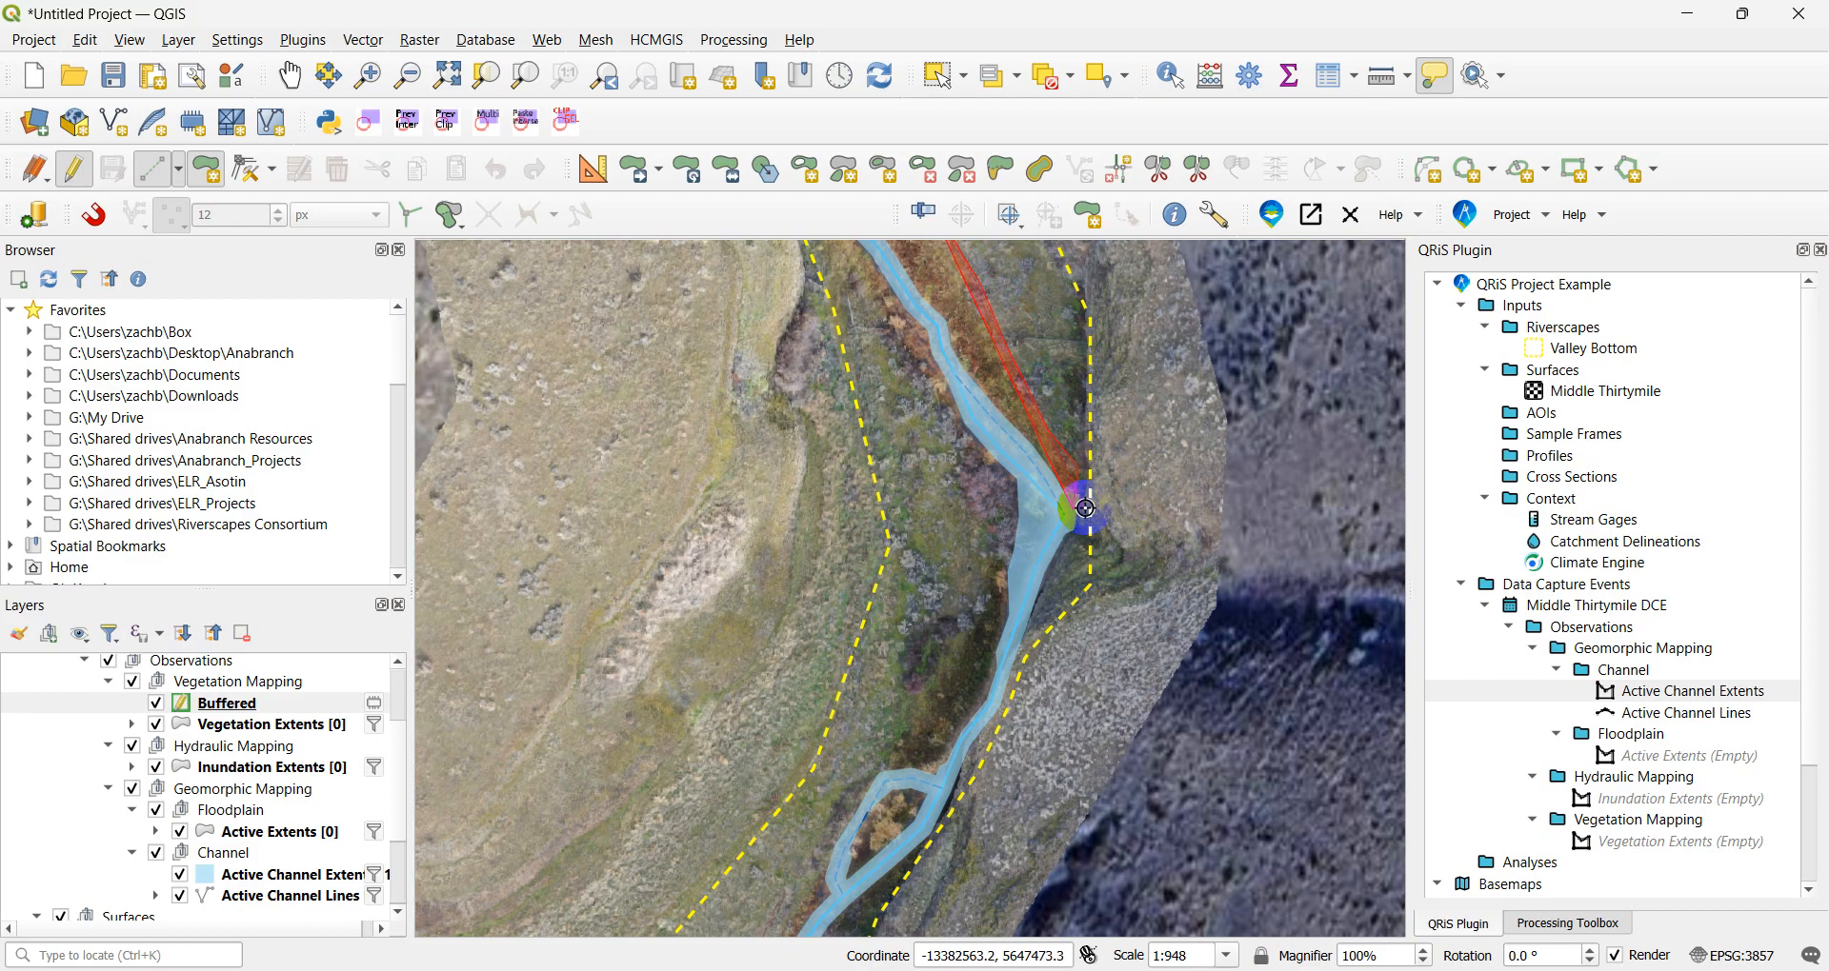
left_click(1032, 558)
left_click(1021, 605)
left_click(1007, 660)
left_click(971, 733)
left_click(950, 769)
- Extend the polygon past the island along the valley bottom's eastern edge and across its downstream end to the channel
key("Left")
key("Down")
key("Down")
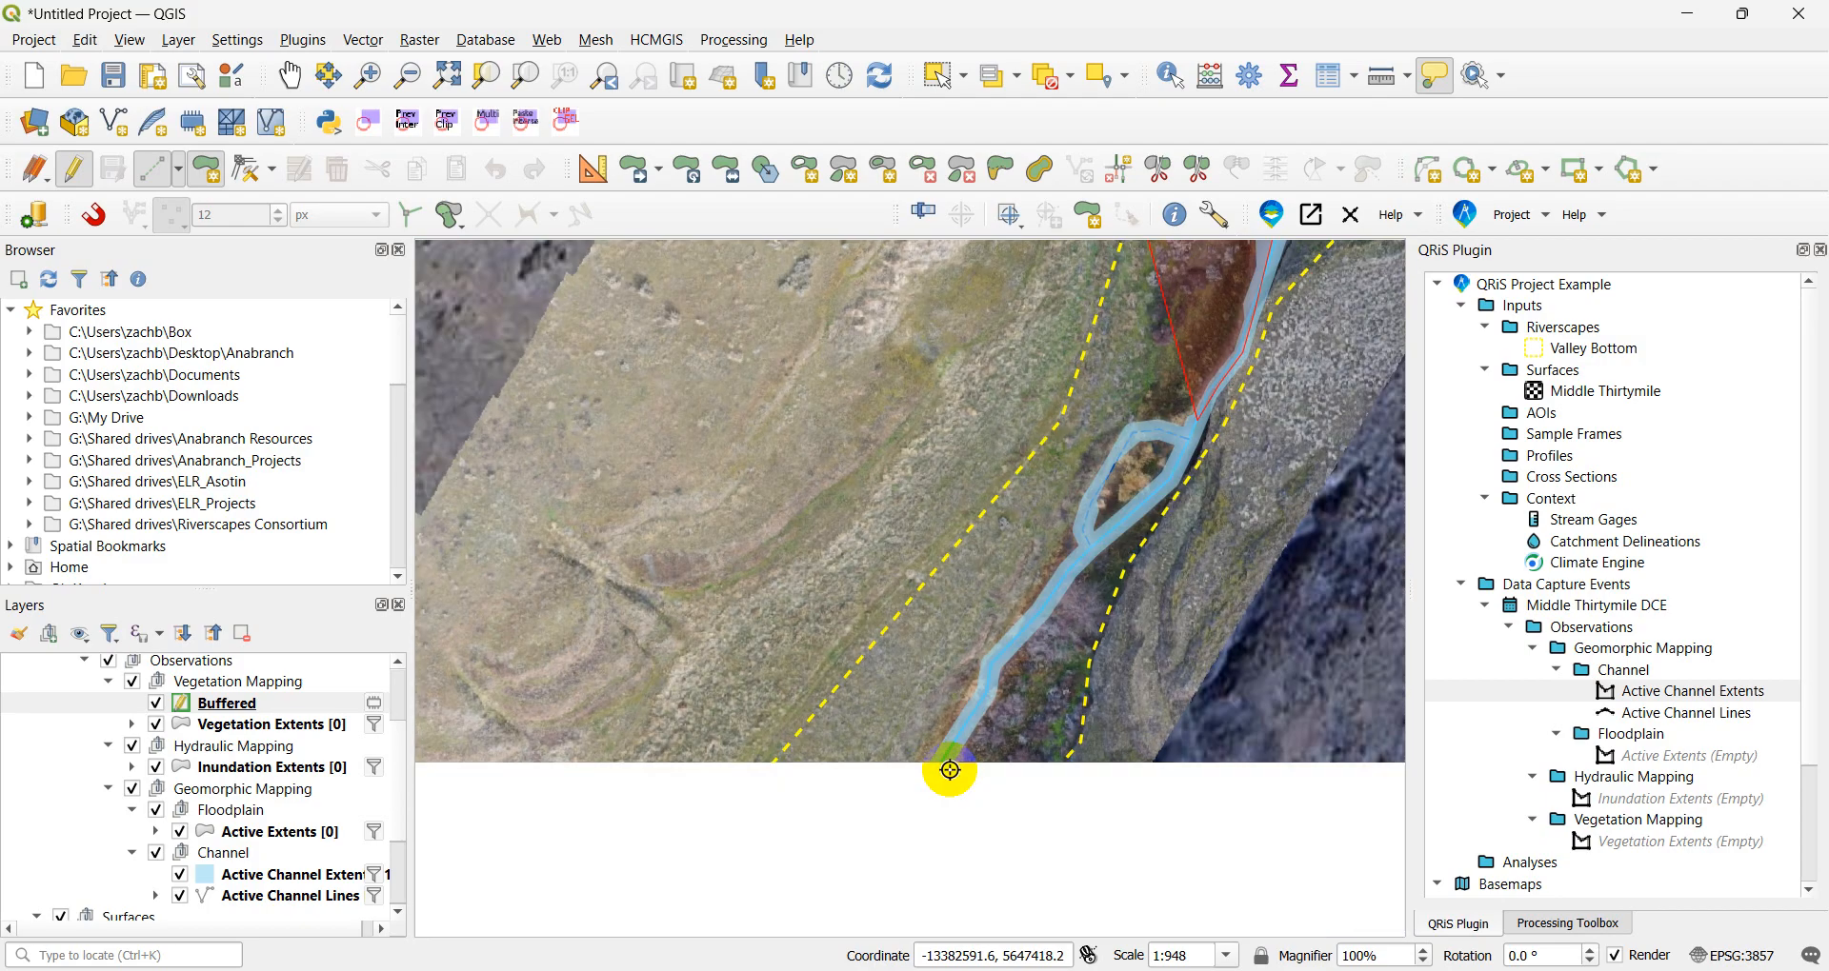
left_click(1170, 481)
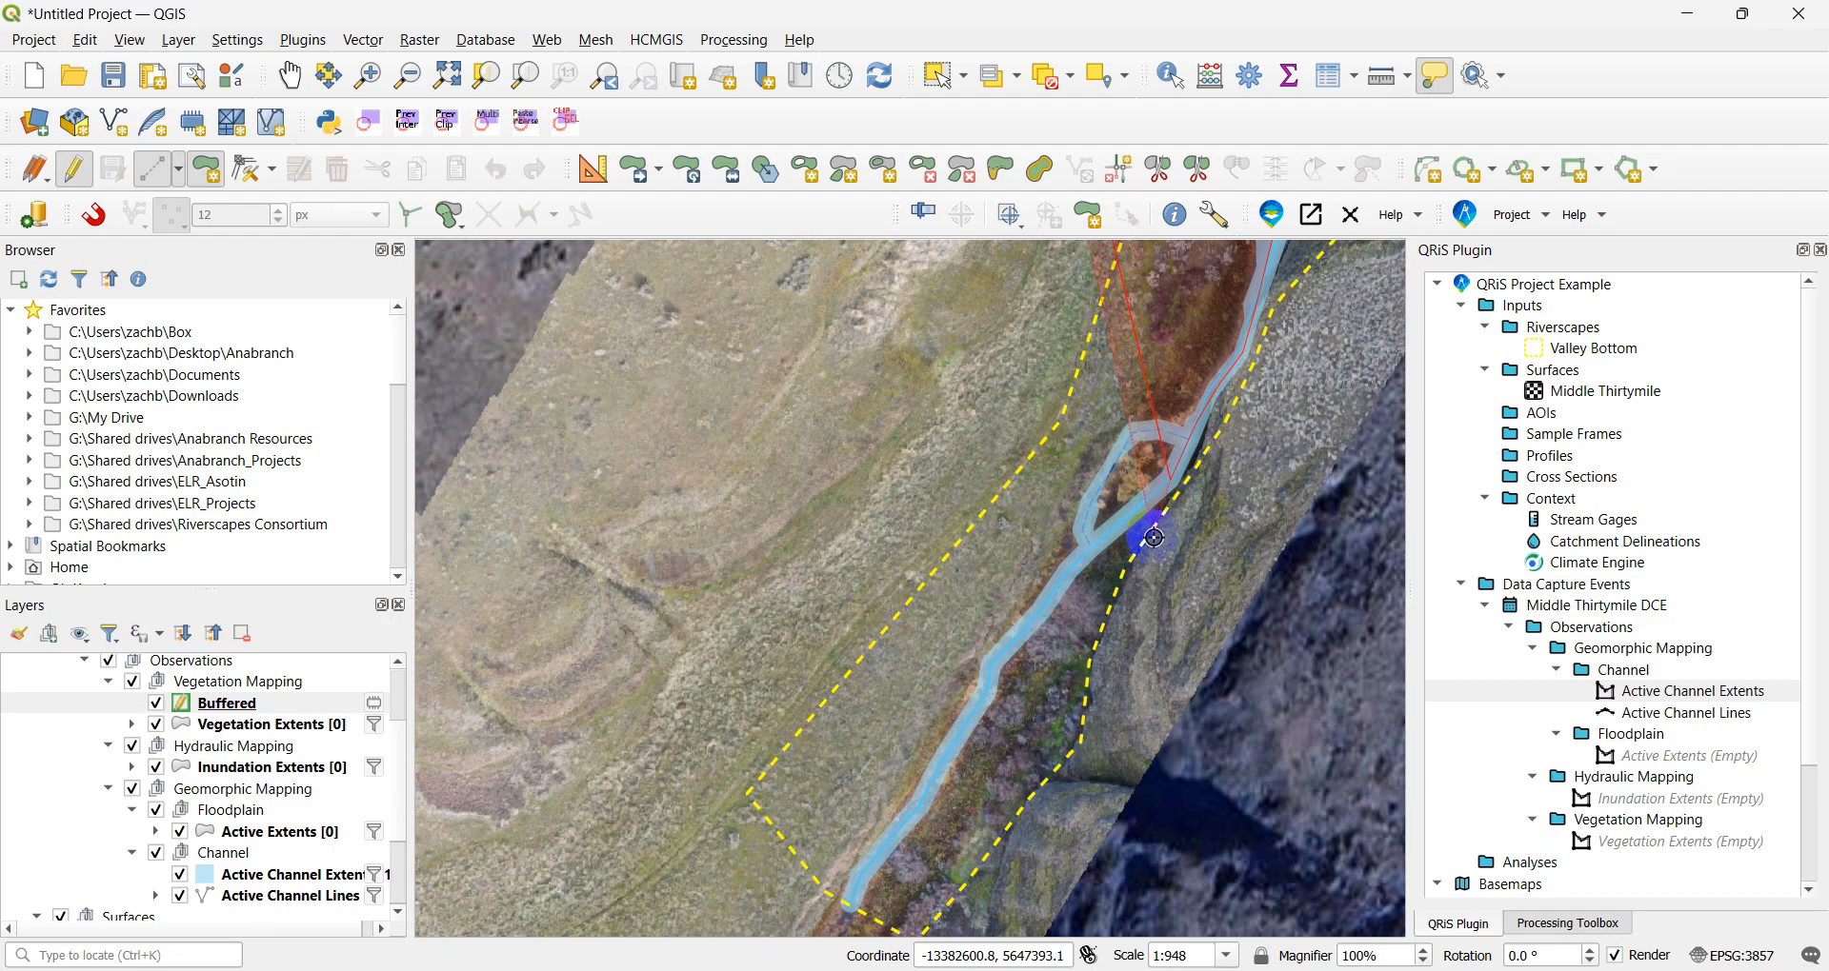
left_click(1167, 530)
left_click(1128, 592)
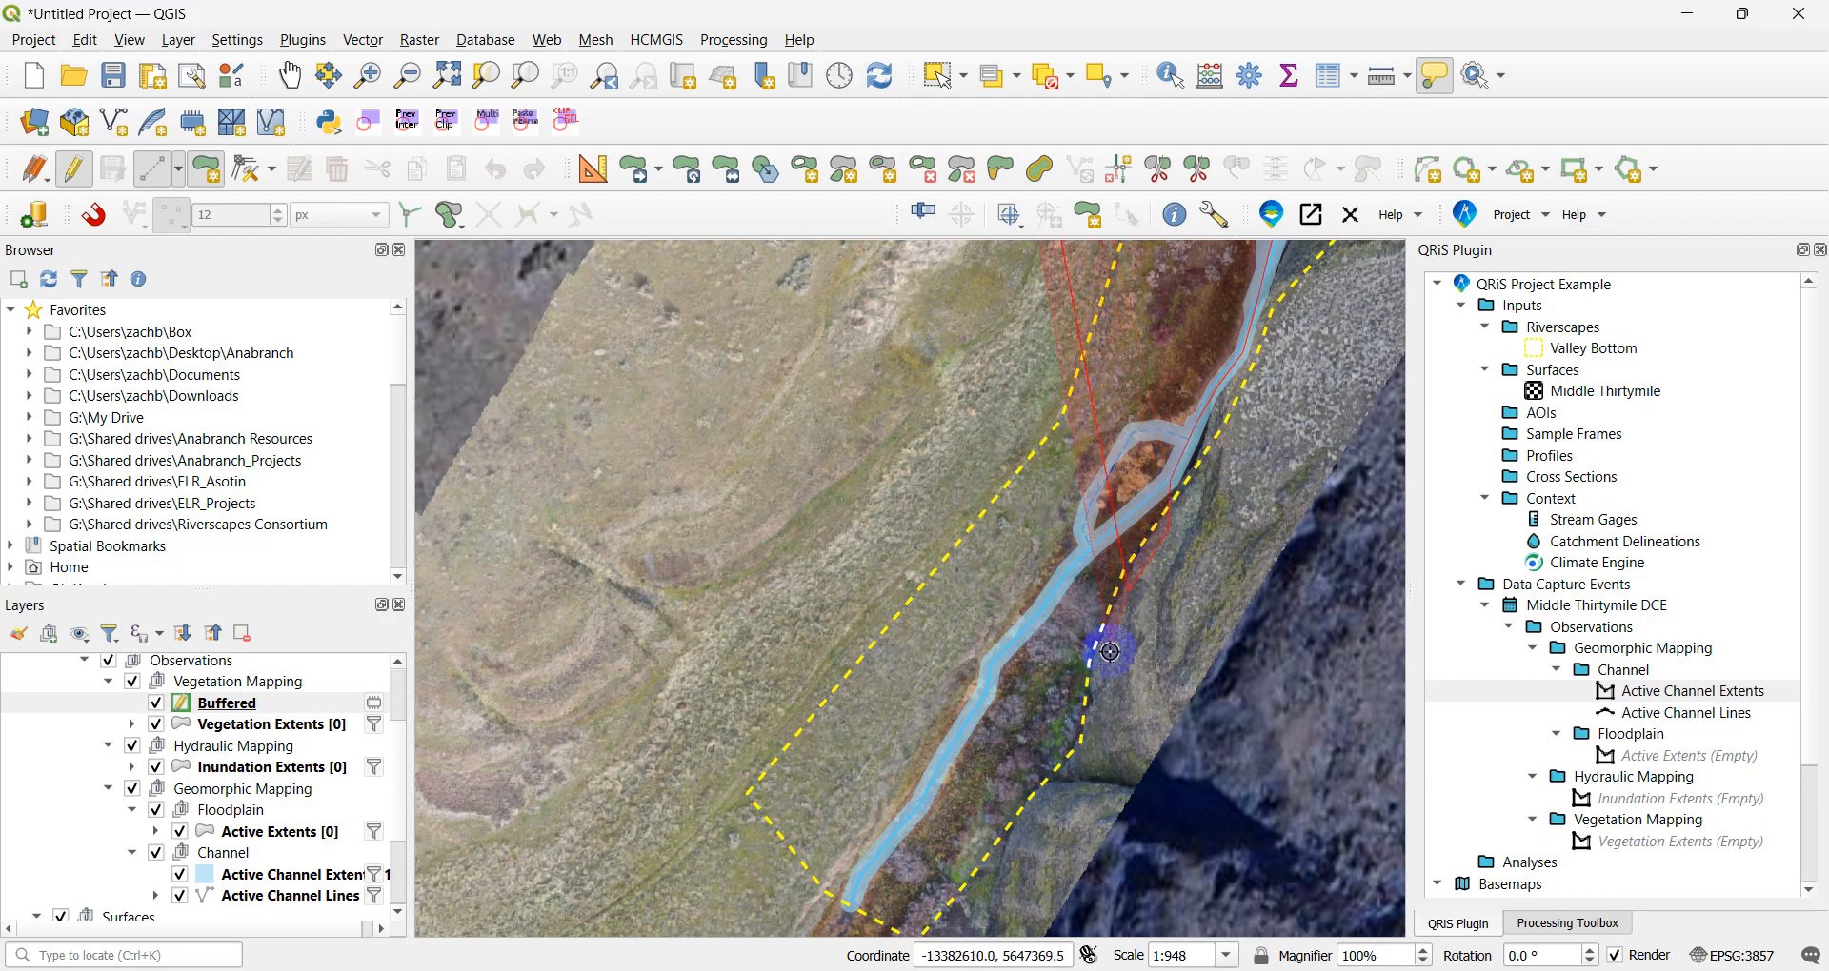
left_click(1090, 742)
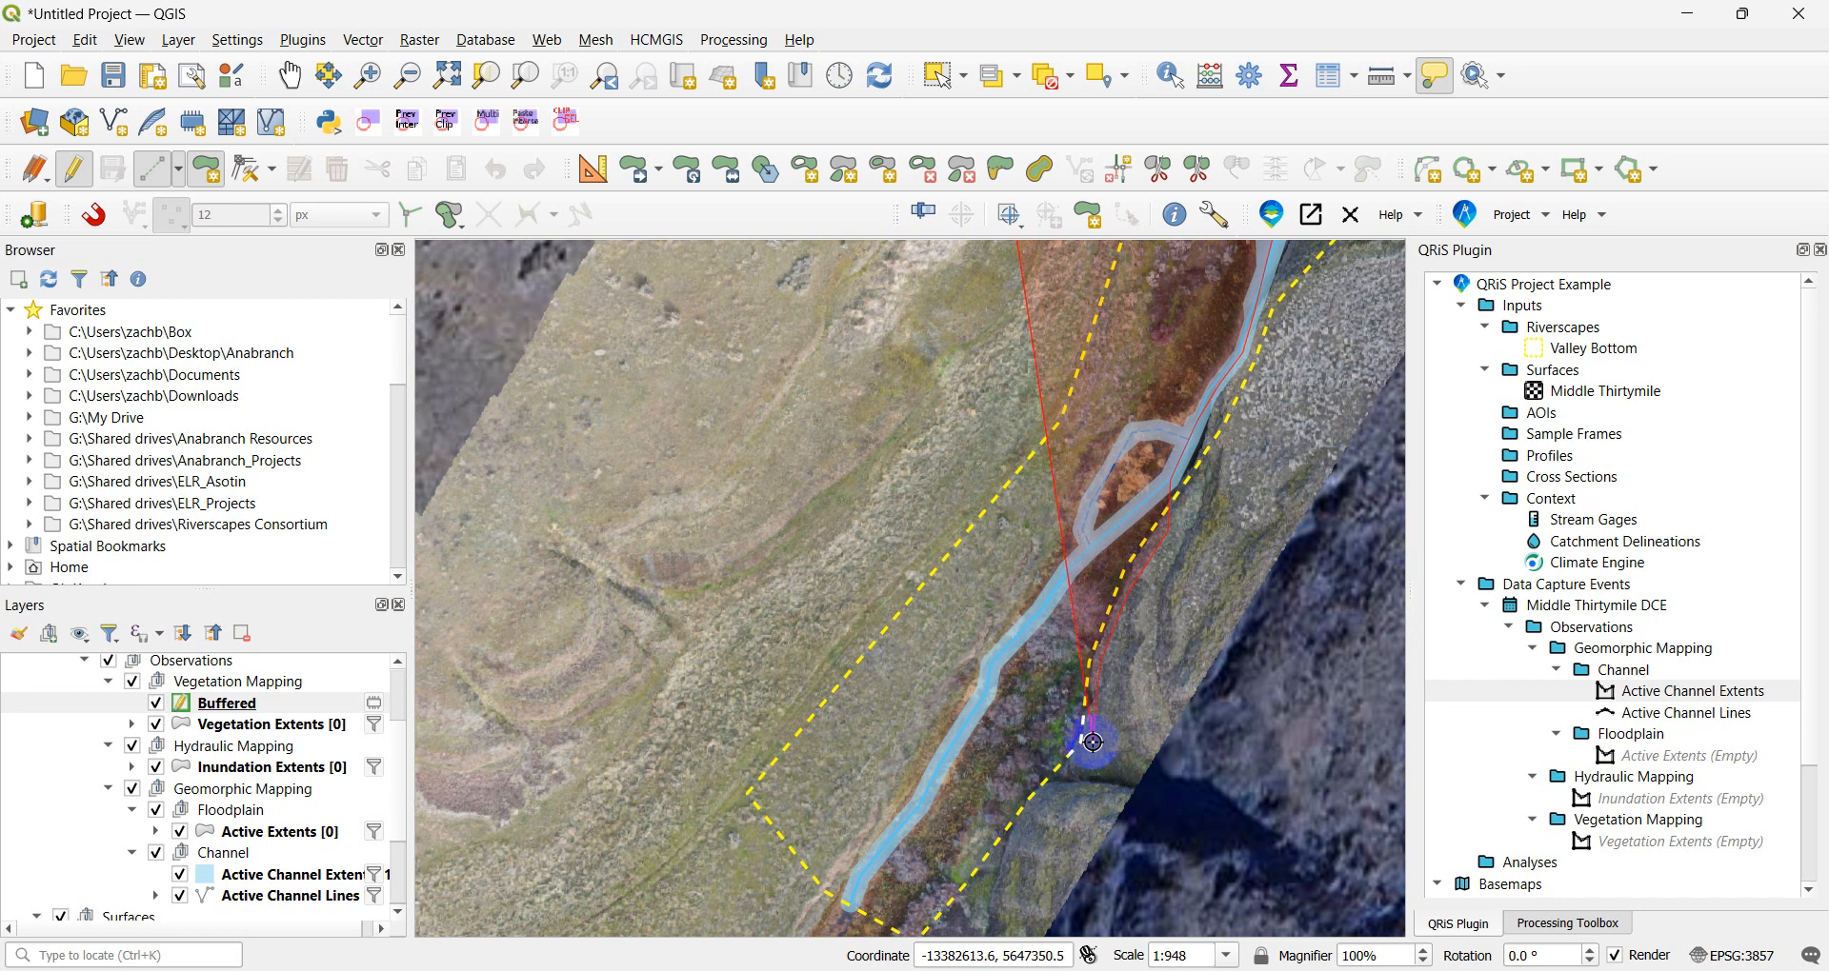
left_click(1057, 770)
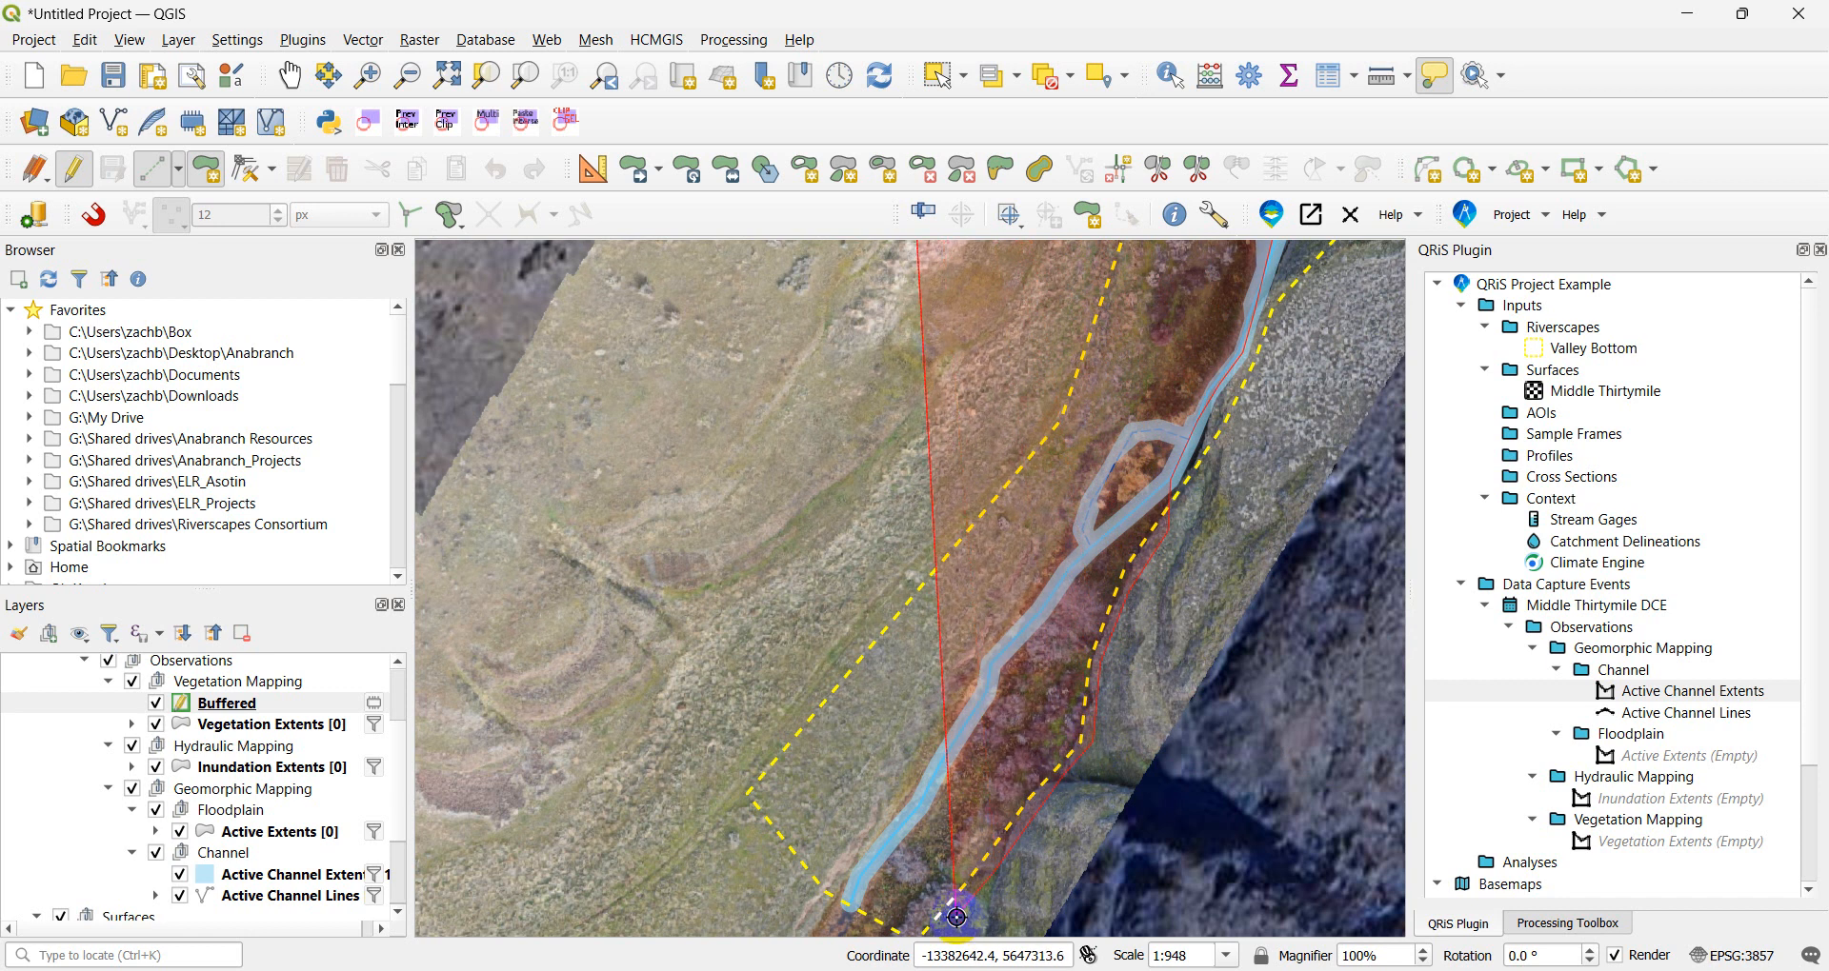
key("Down")
left_click(919, 769)
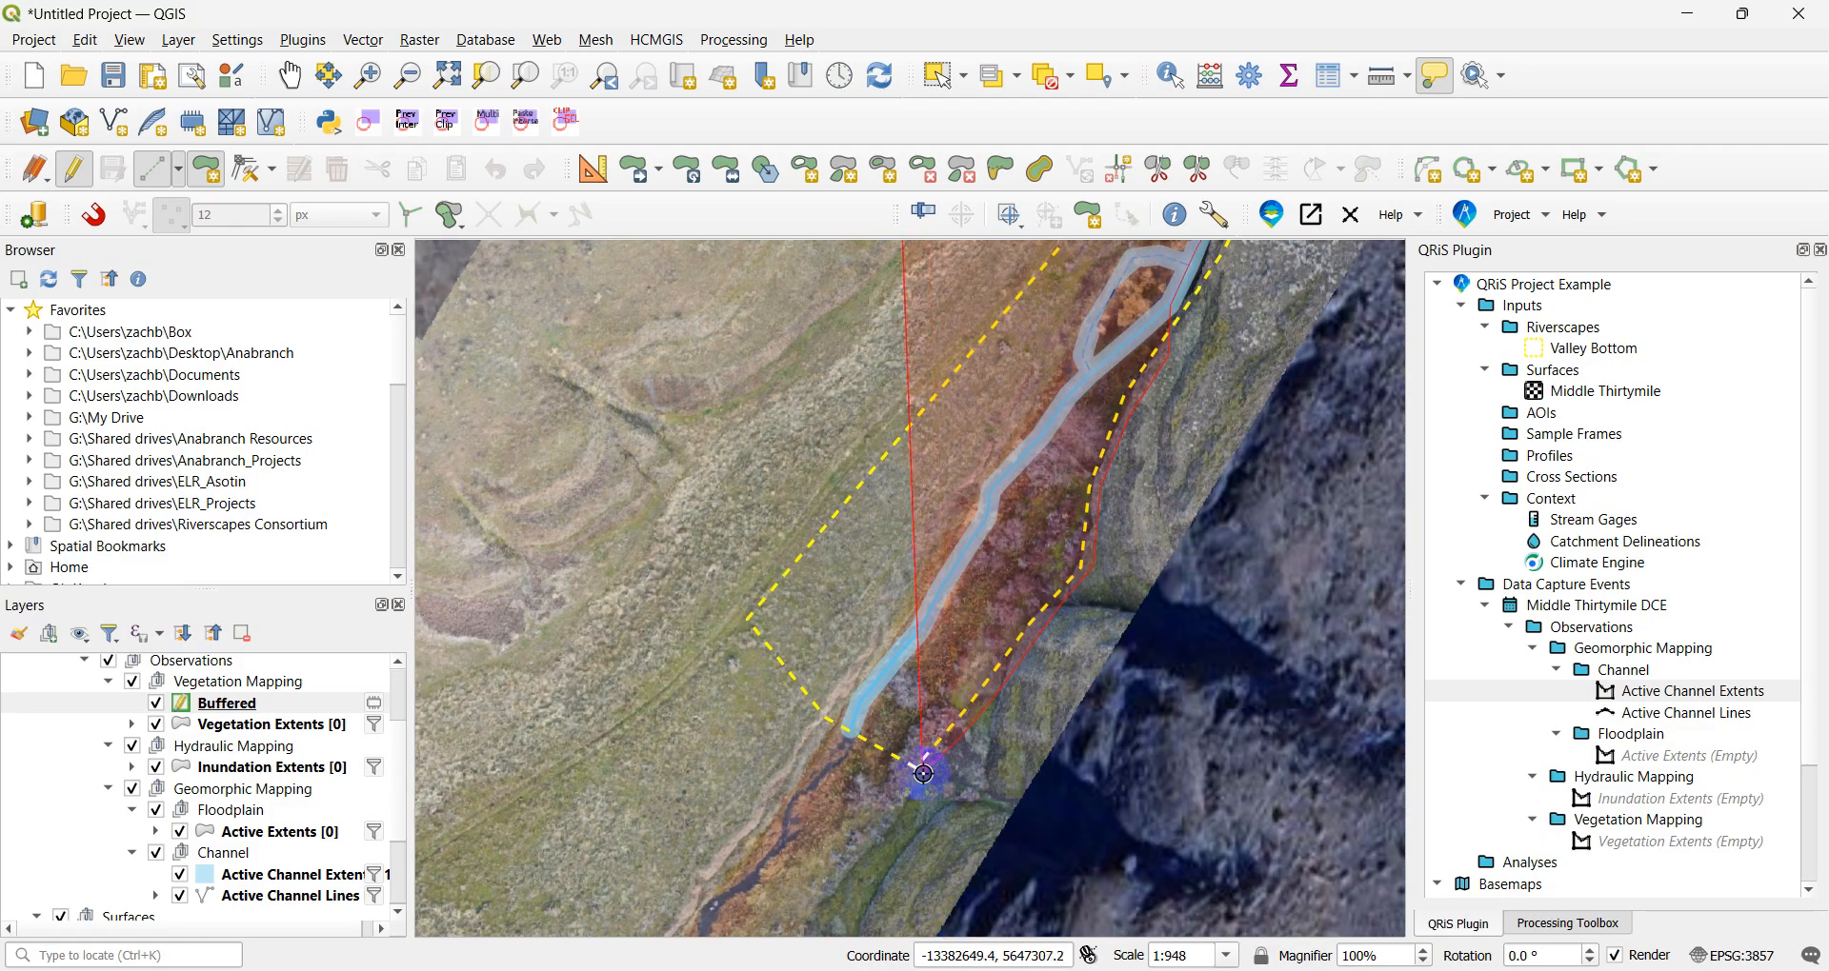
left_click(849, 726)
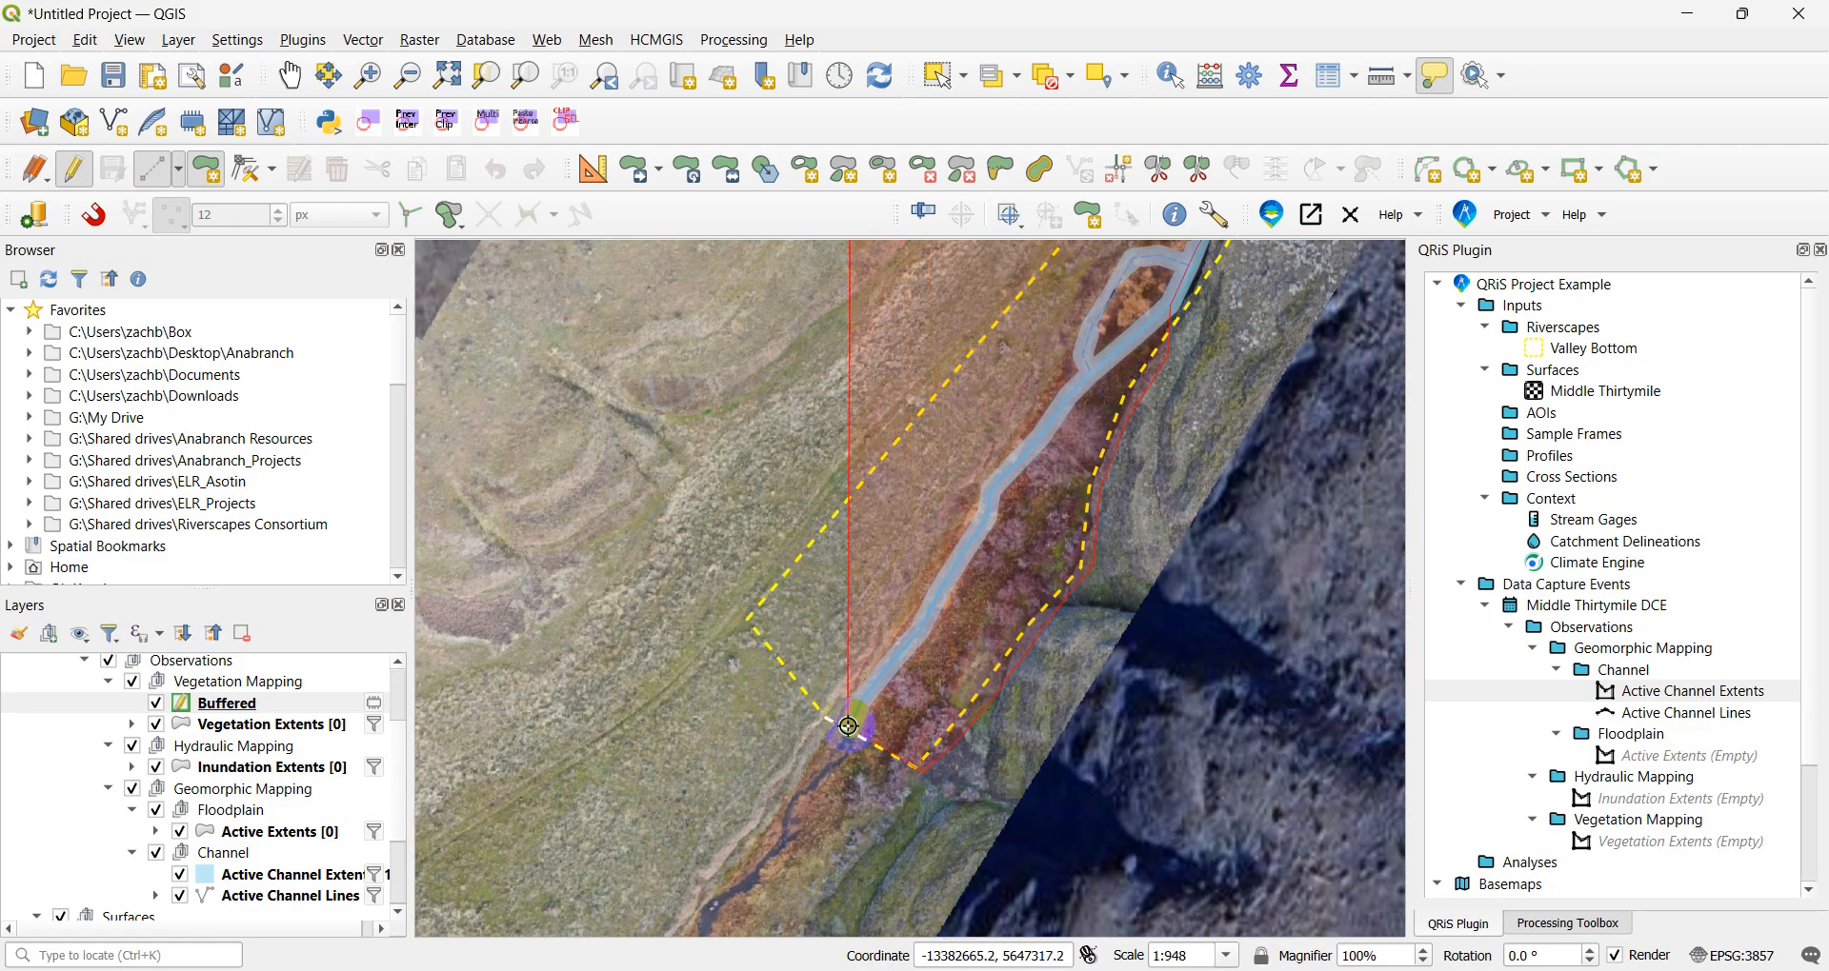
- Trace the polygon back upstream along the channel's western side from the downstream end to the foot of the island
left_click(916, 631)
left_click(927, 568)
left_click(977, 510)
left_click(1020, 449)
left_click(1060, 376)
key("Right")
key("Up")
key("Up")
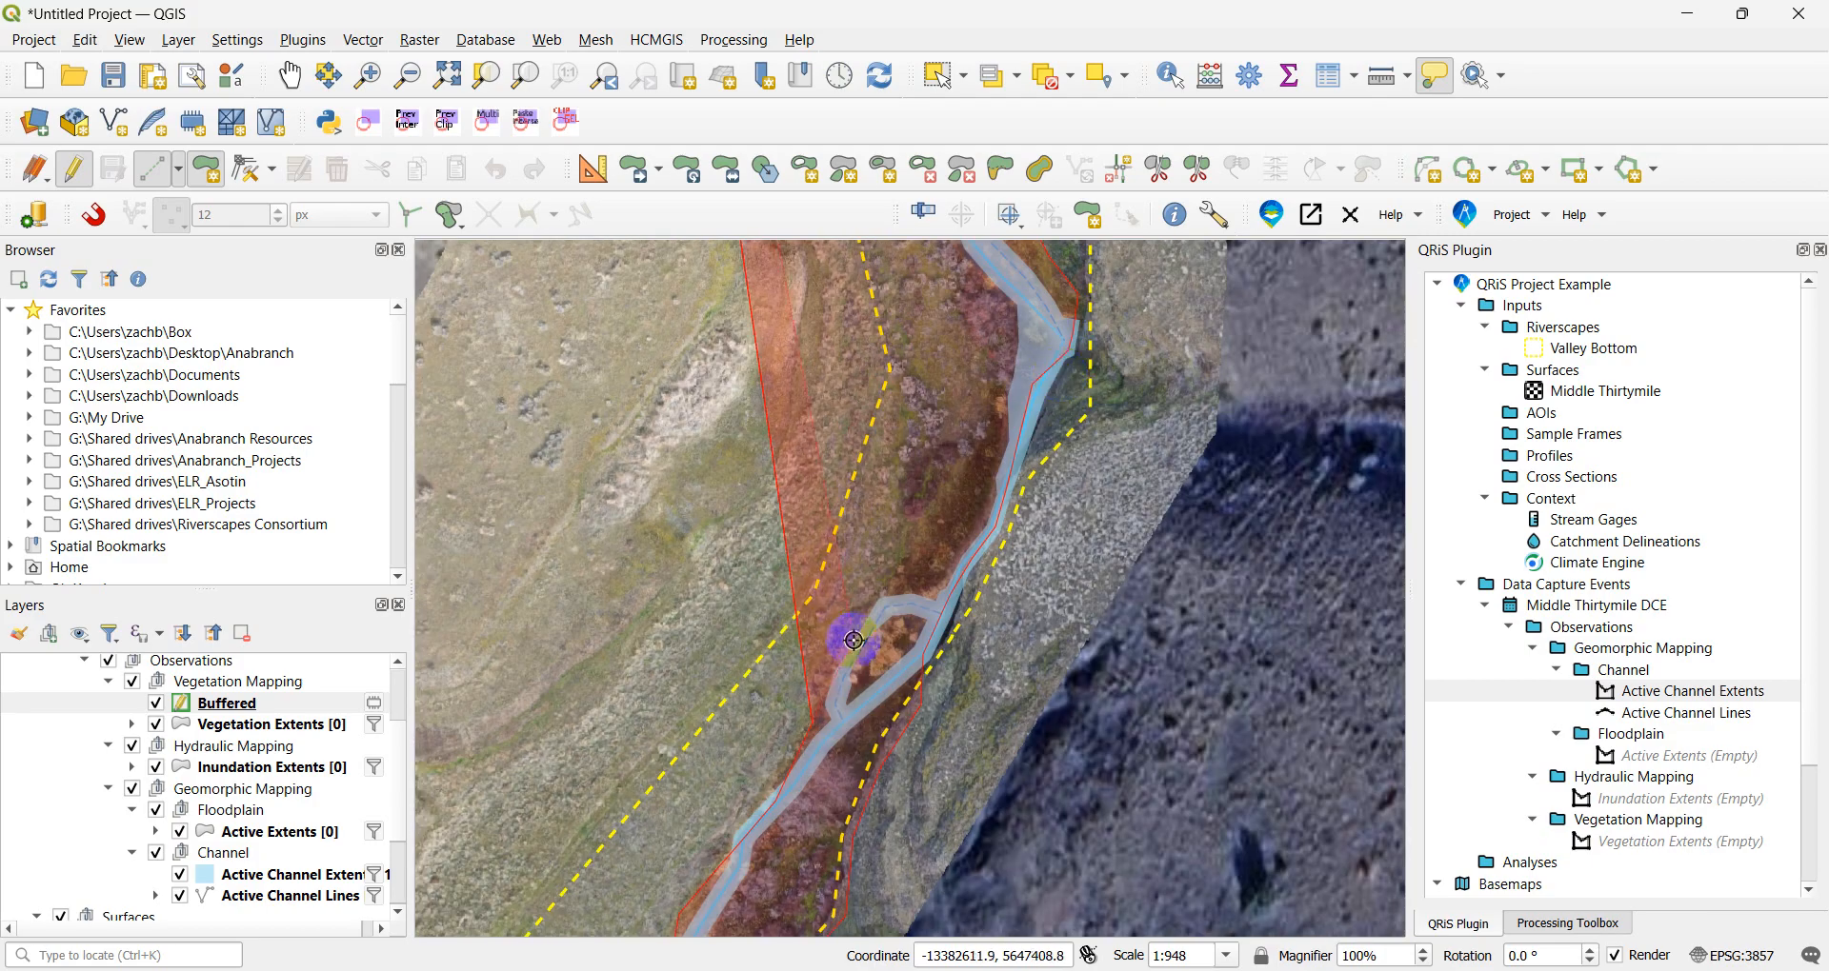
- Carry the polygon upstream around the island's western side and along the western vegetation edge past the sharp bend
left_click(884, 574)
left_click(936, 518)
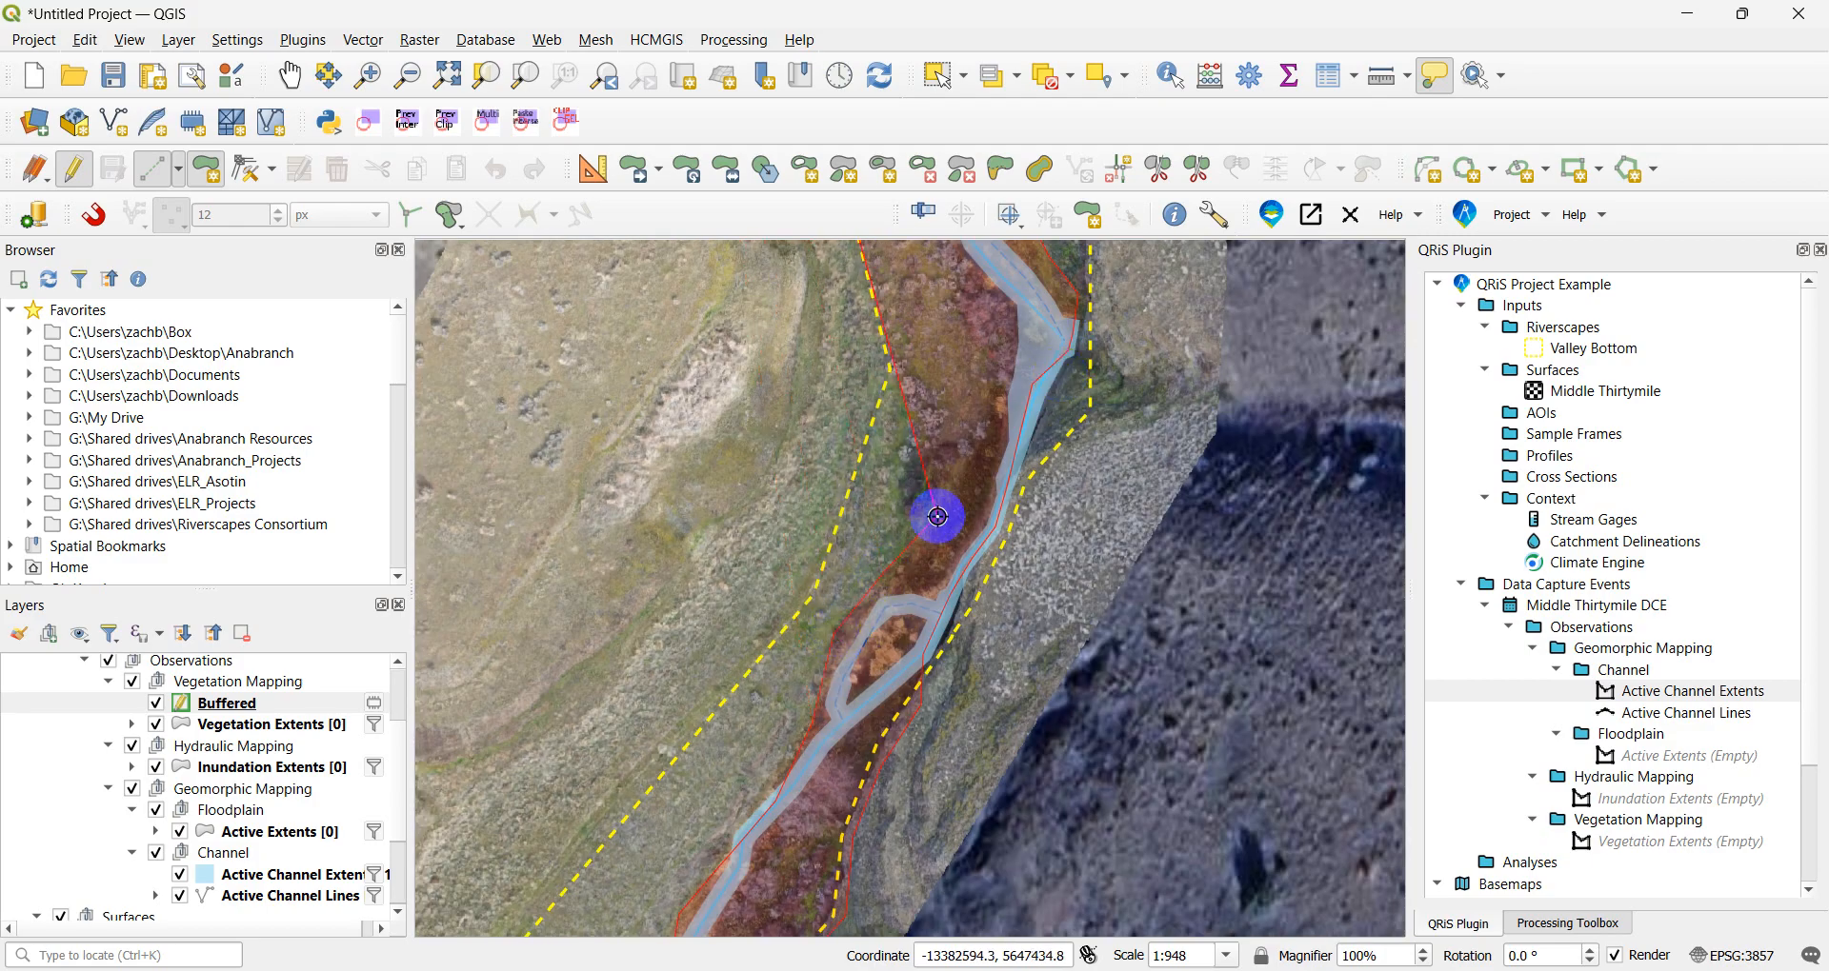
left_click(973, 444)
key("Up")
key("Up")
left_click(968, 642)
left_click(902, 505)
left_click(900, 463)
key("Up")
key("Up")
key("Left")
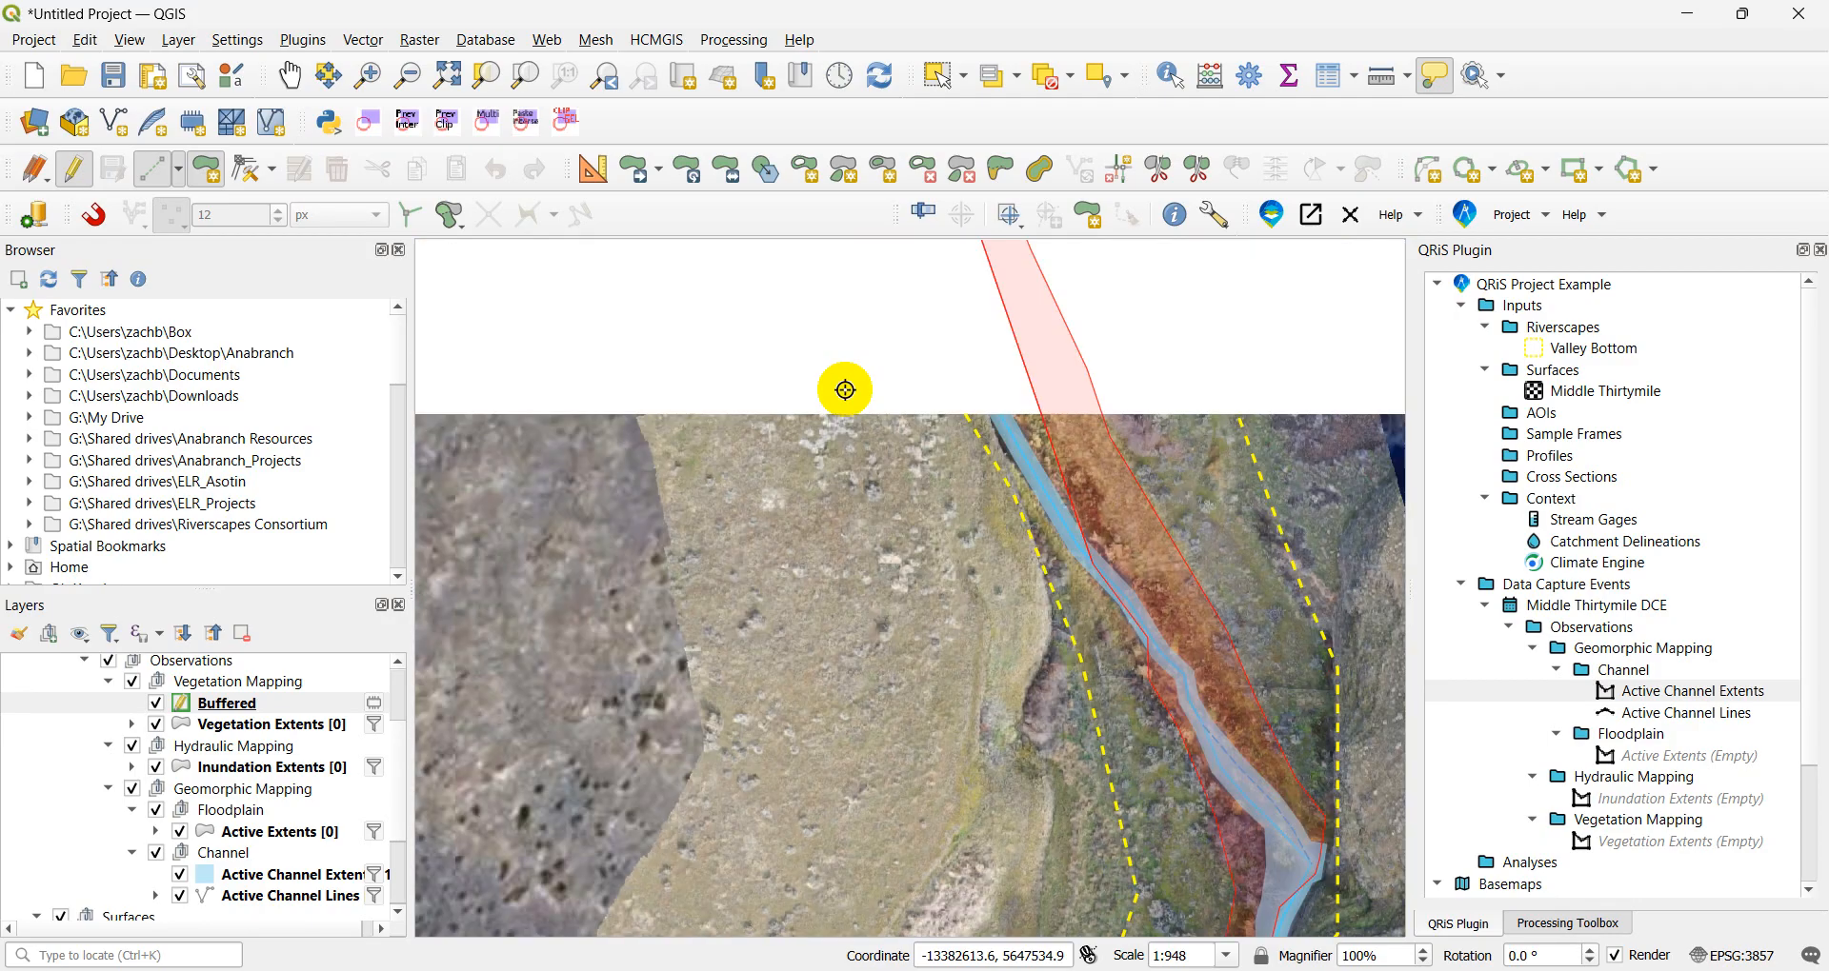
- Complete the polygon along the upper channel's western side, accept its attributes as NULL, and end the Buffered layer's editing session
left_click(1060, 688)
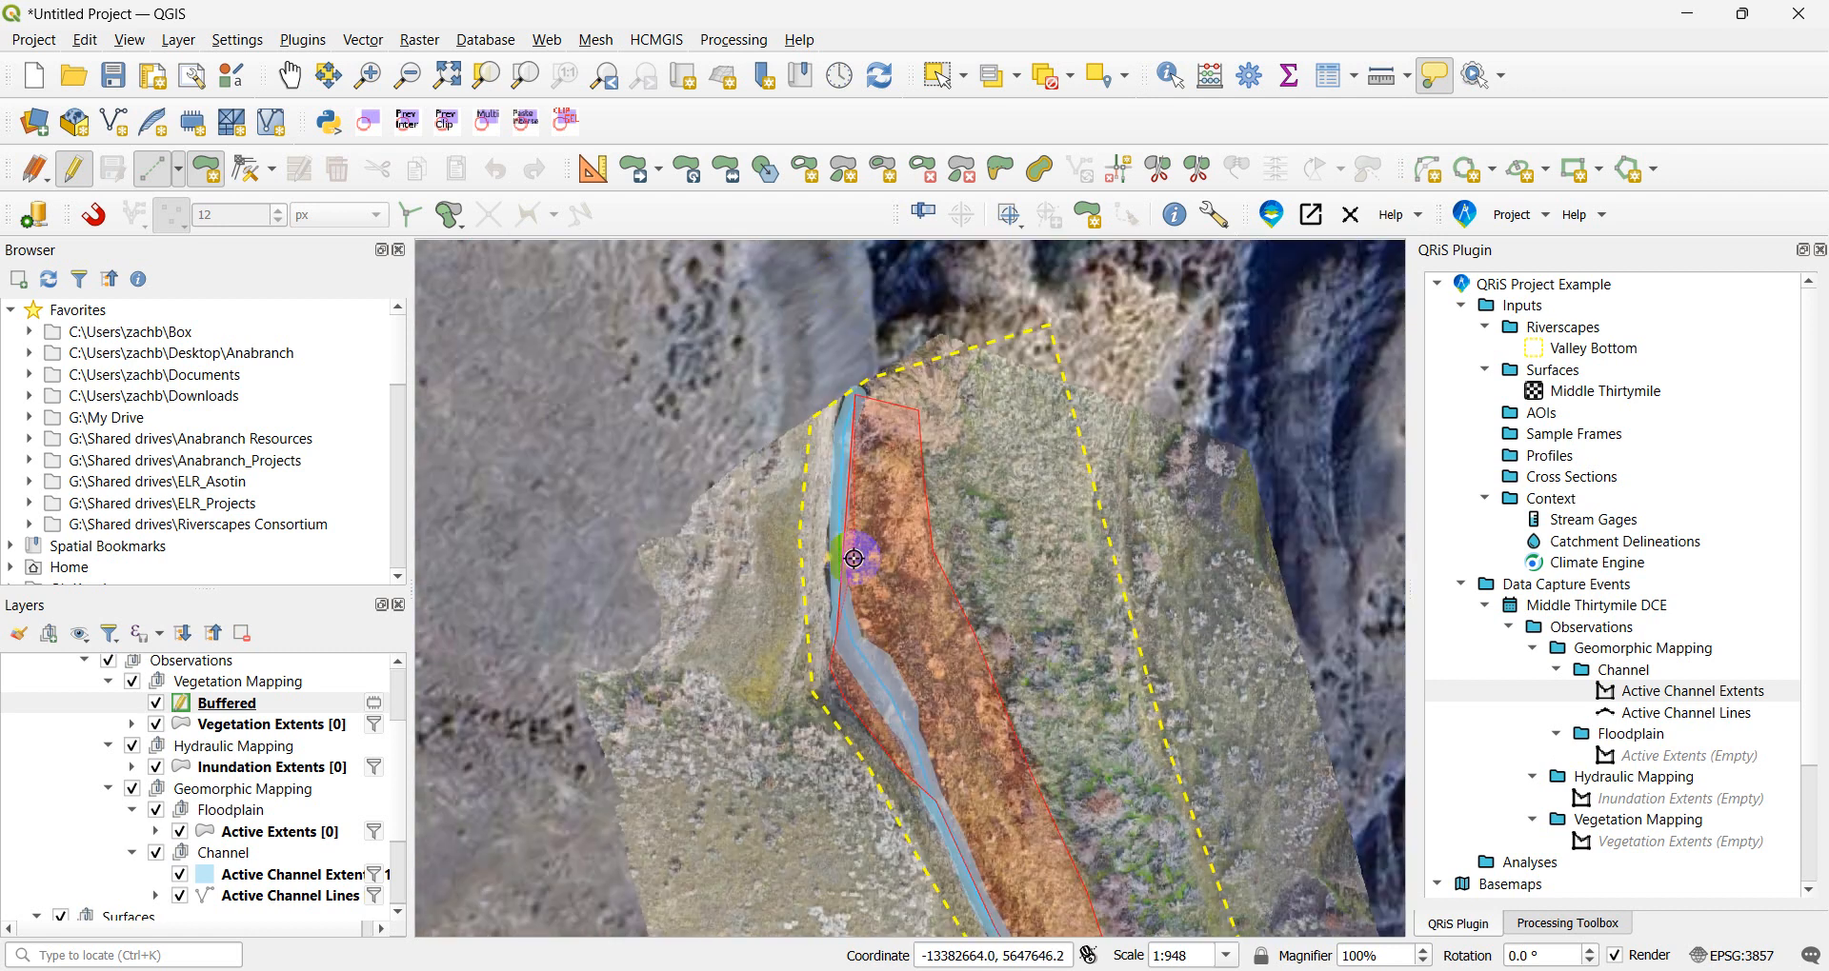
right_click(842, 431)
left_click(966, 676)
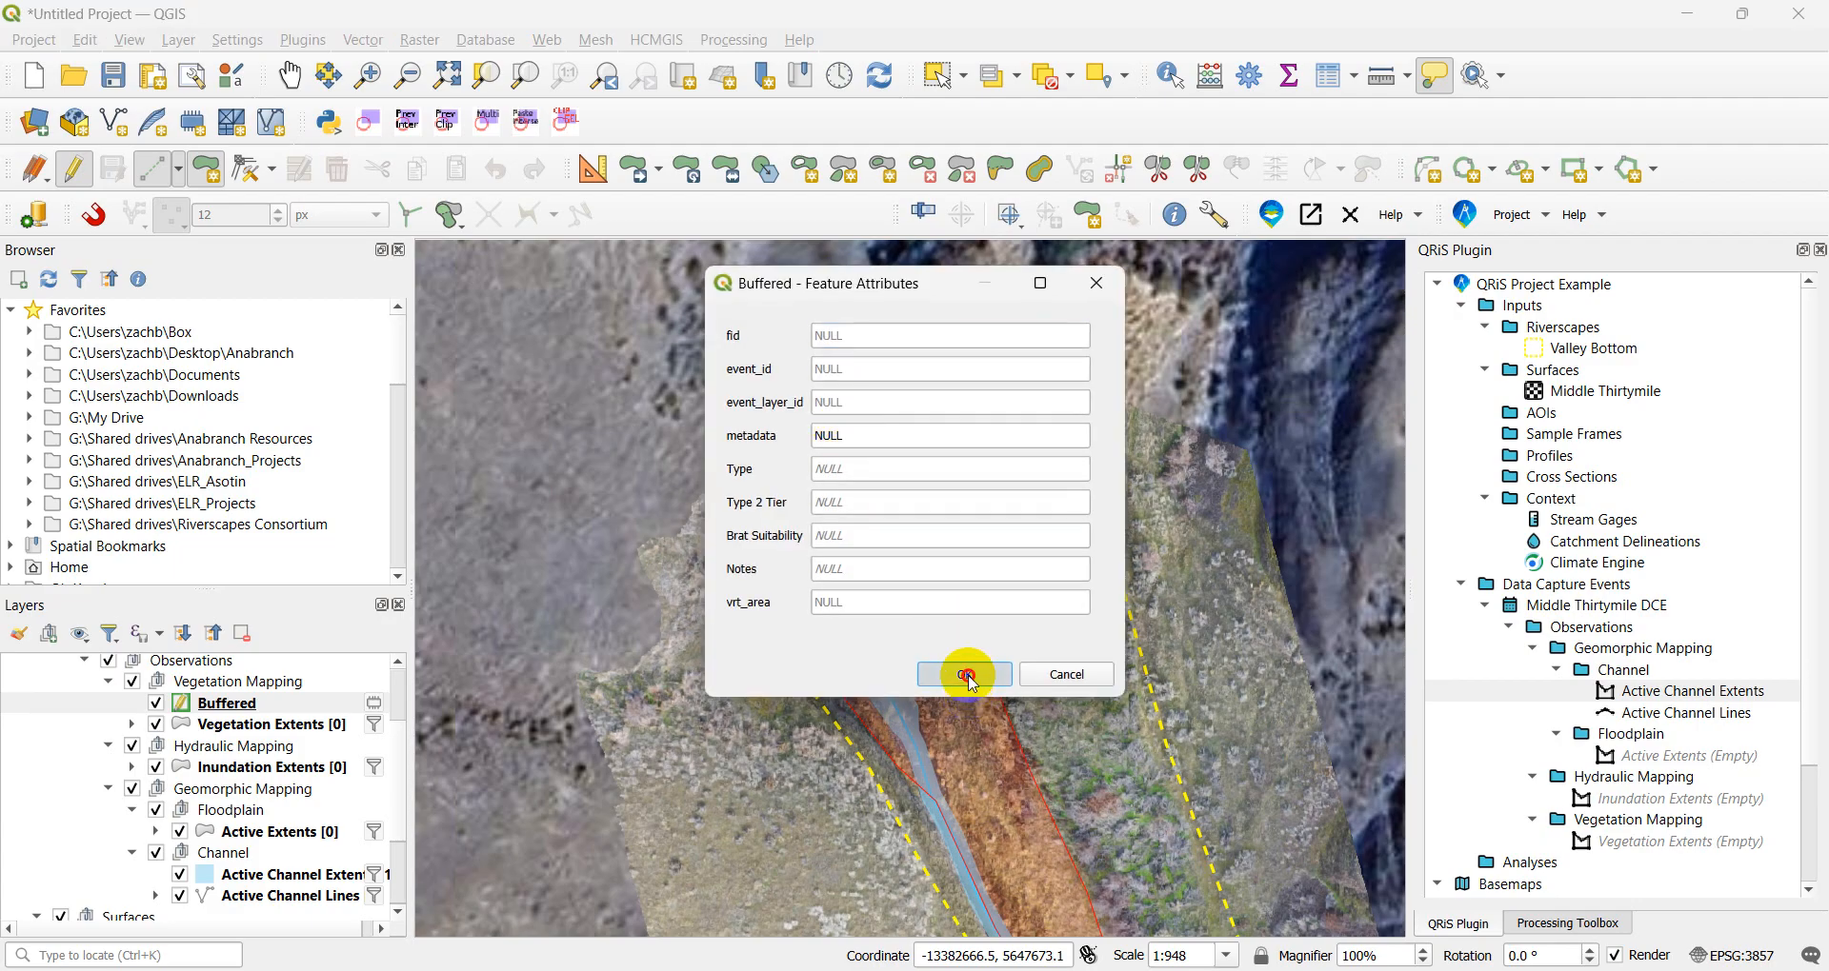
left_click(73, 168)
- Examine the drawn vegetation polygon against the imagery, channel and valley bottom boundary along the whole reach
left_click(290, 74)
scroll(759, 431, "down", 2)
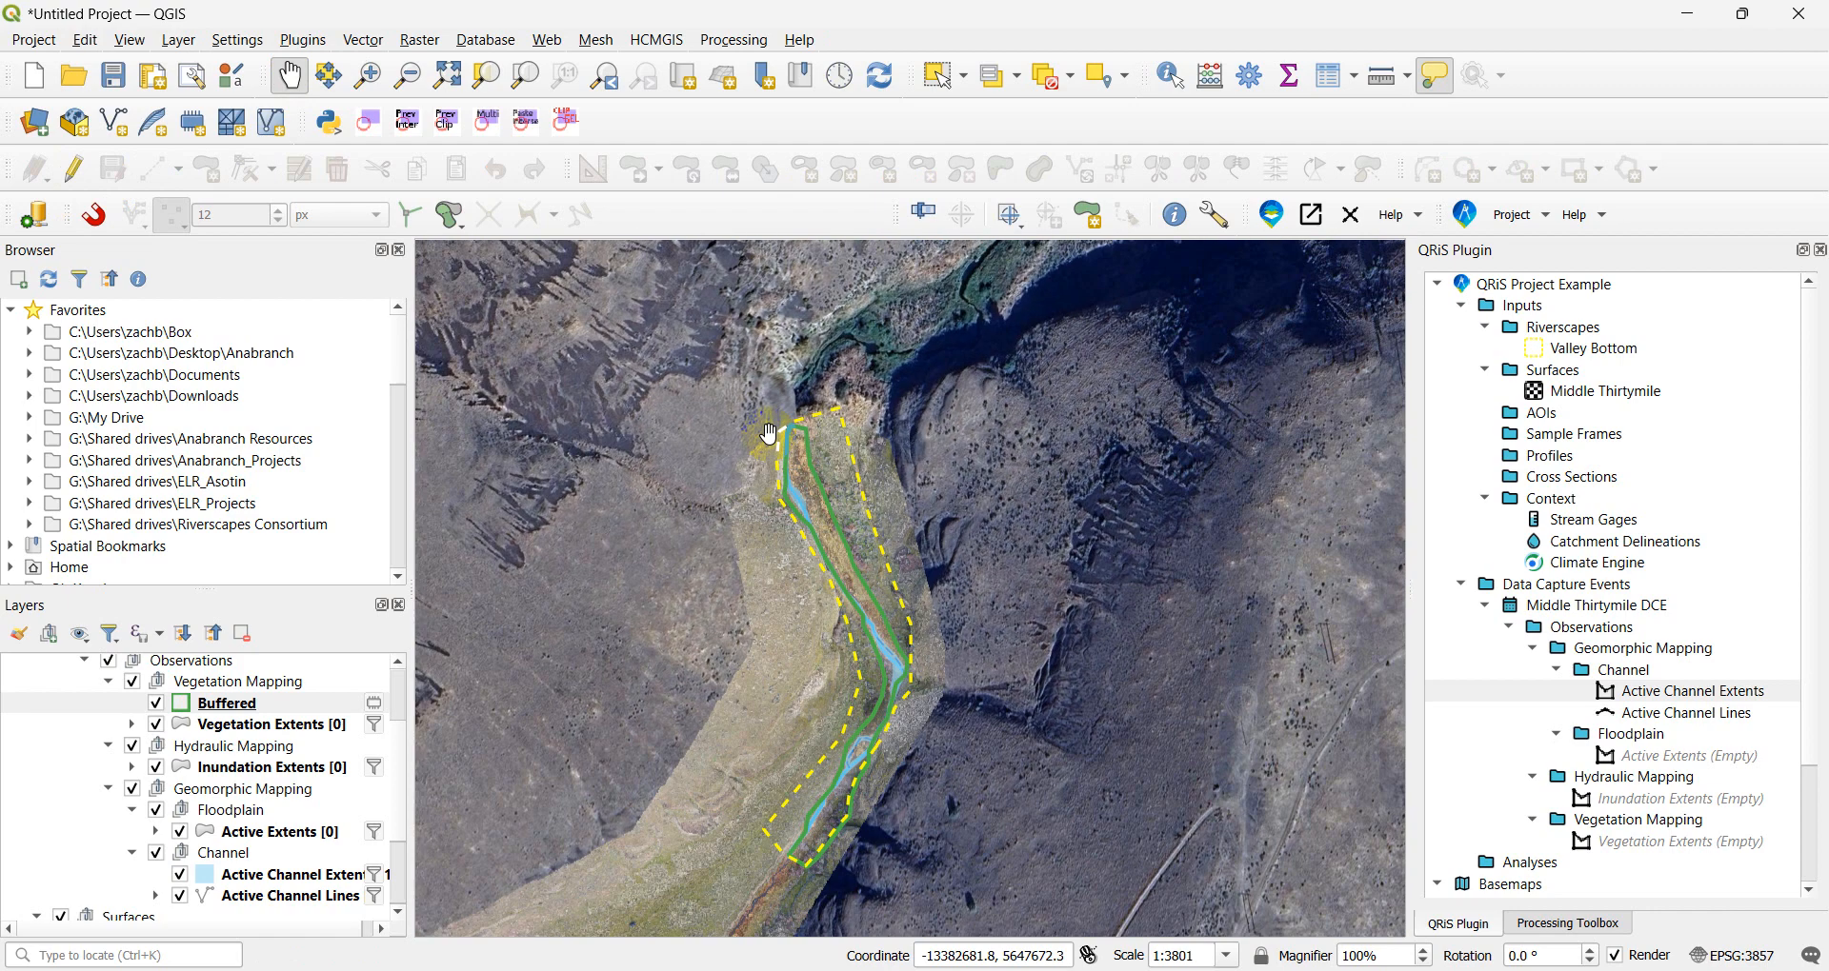
left_click_drag(757, 663, 791, 581)
scroll(872, 548, "up", 3)
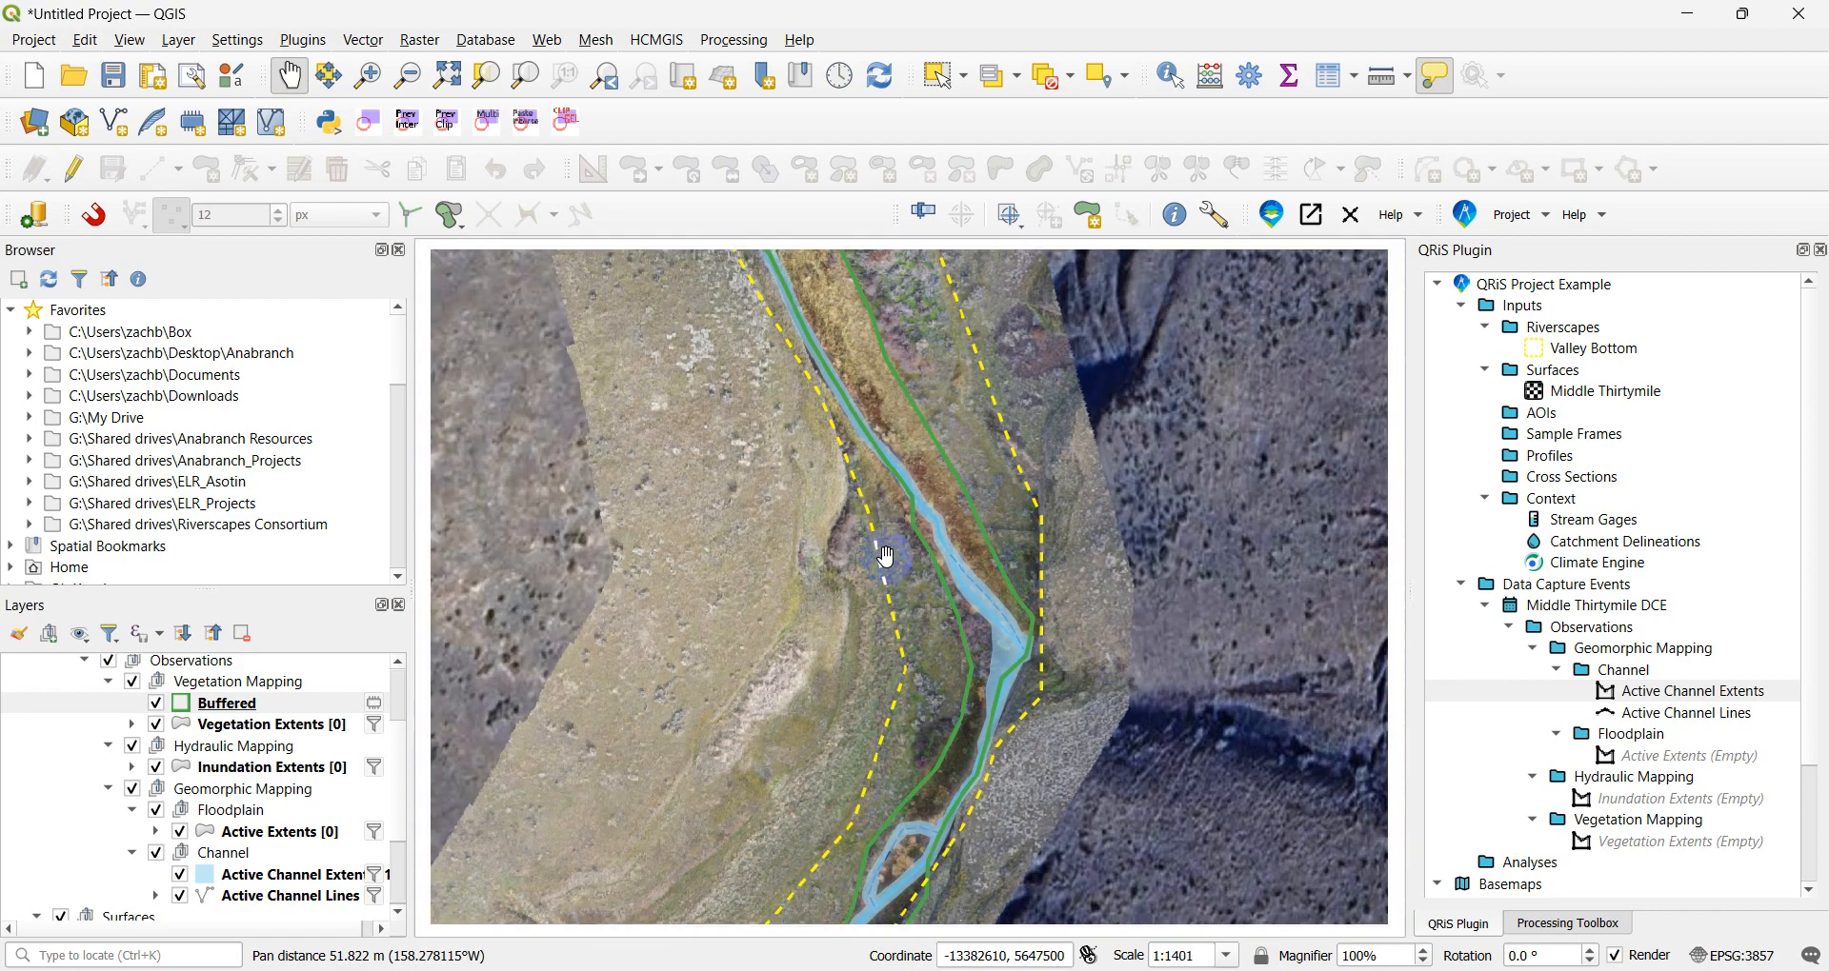
scroll(881, 553, "down", 2)
scroll(886, 556, "up", 1)
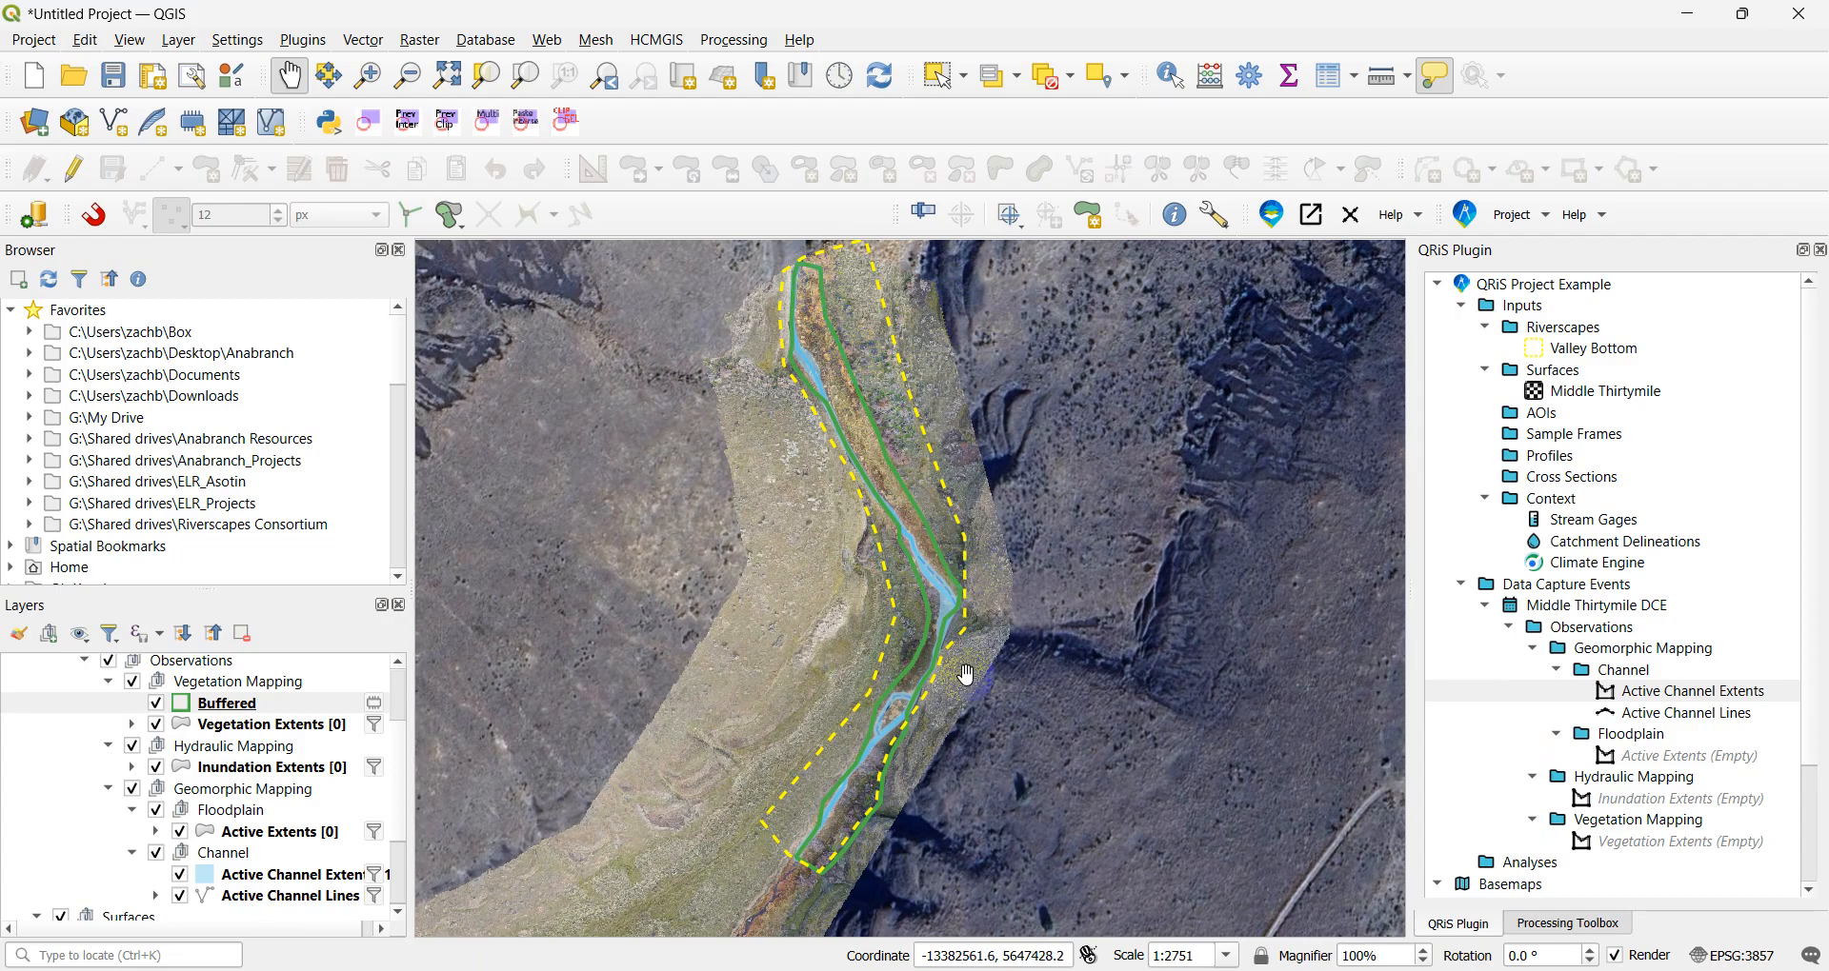
scroll(877, 821, "up", 1)
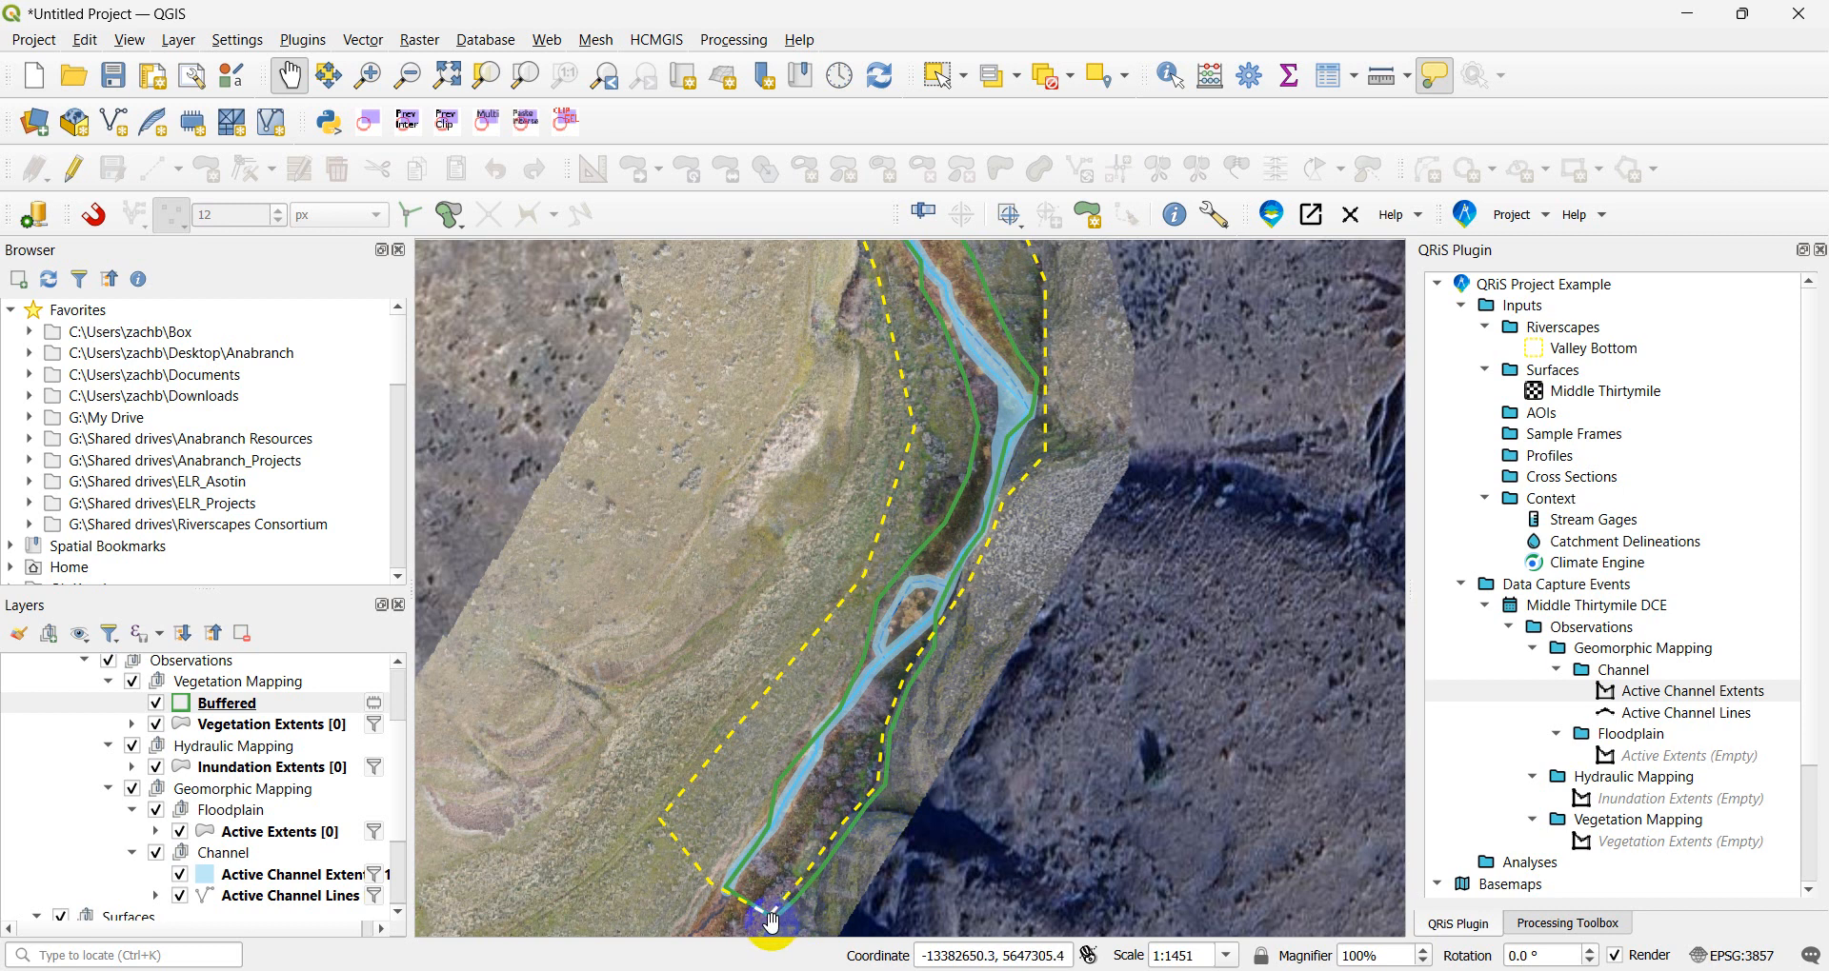
scroll(906, 683, "up", 1)
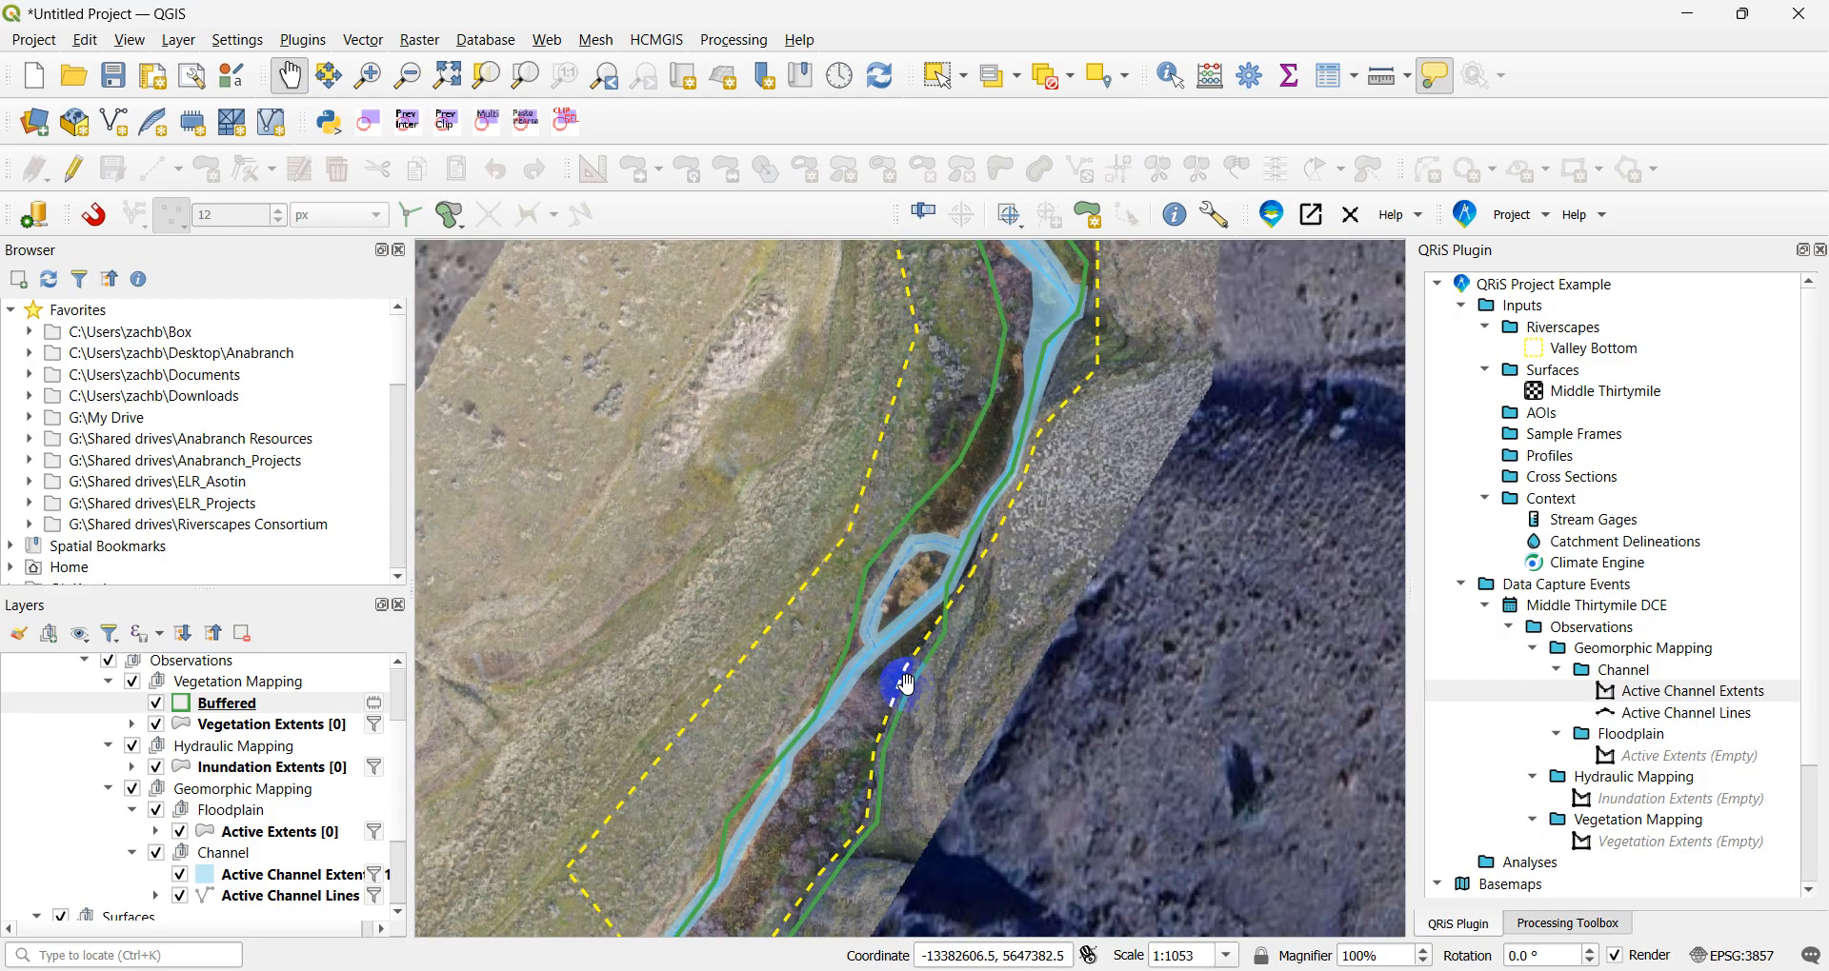
scroll(919, 635, "up", 2)
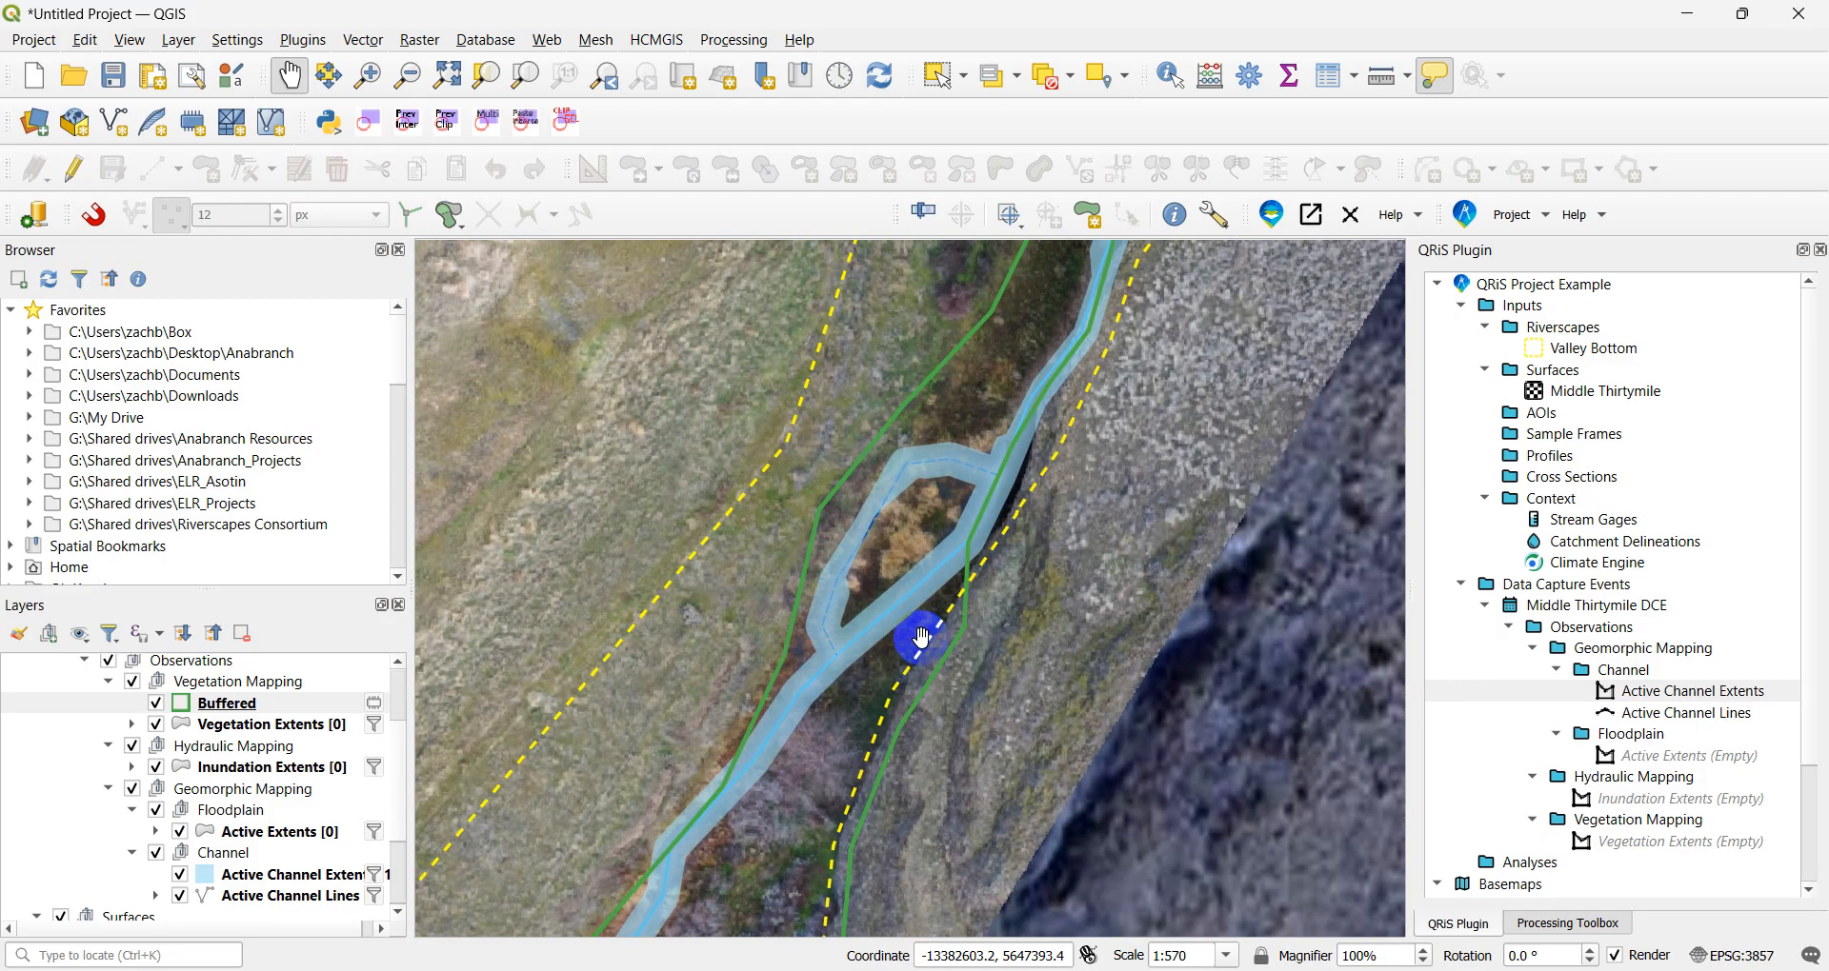
left_click_drag(919, 726, 1012, 592)
scroll(1011, 590, "down", 1)
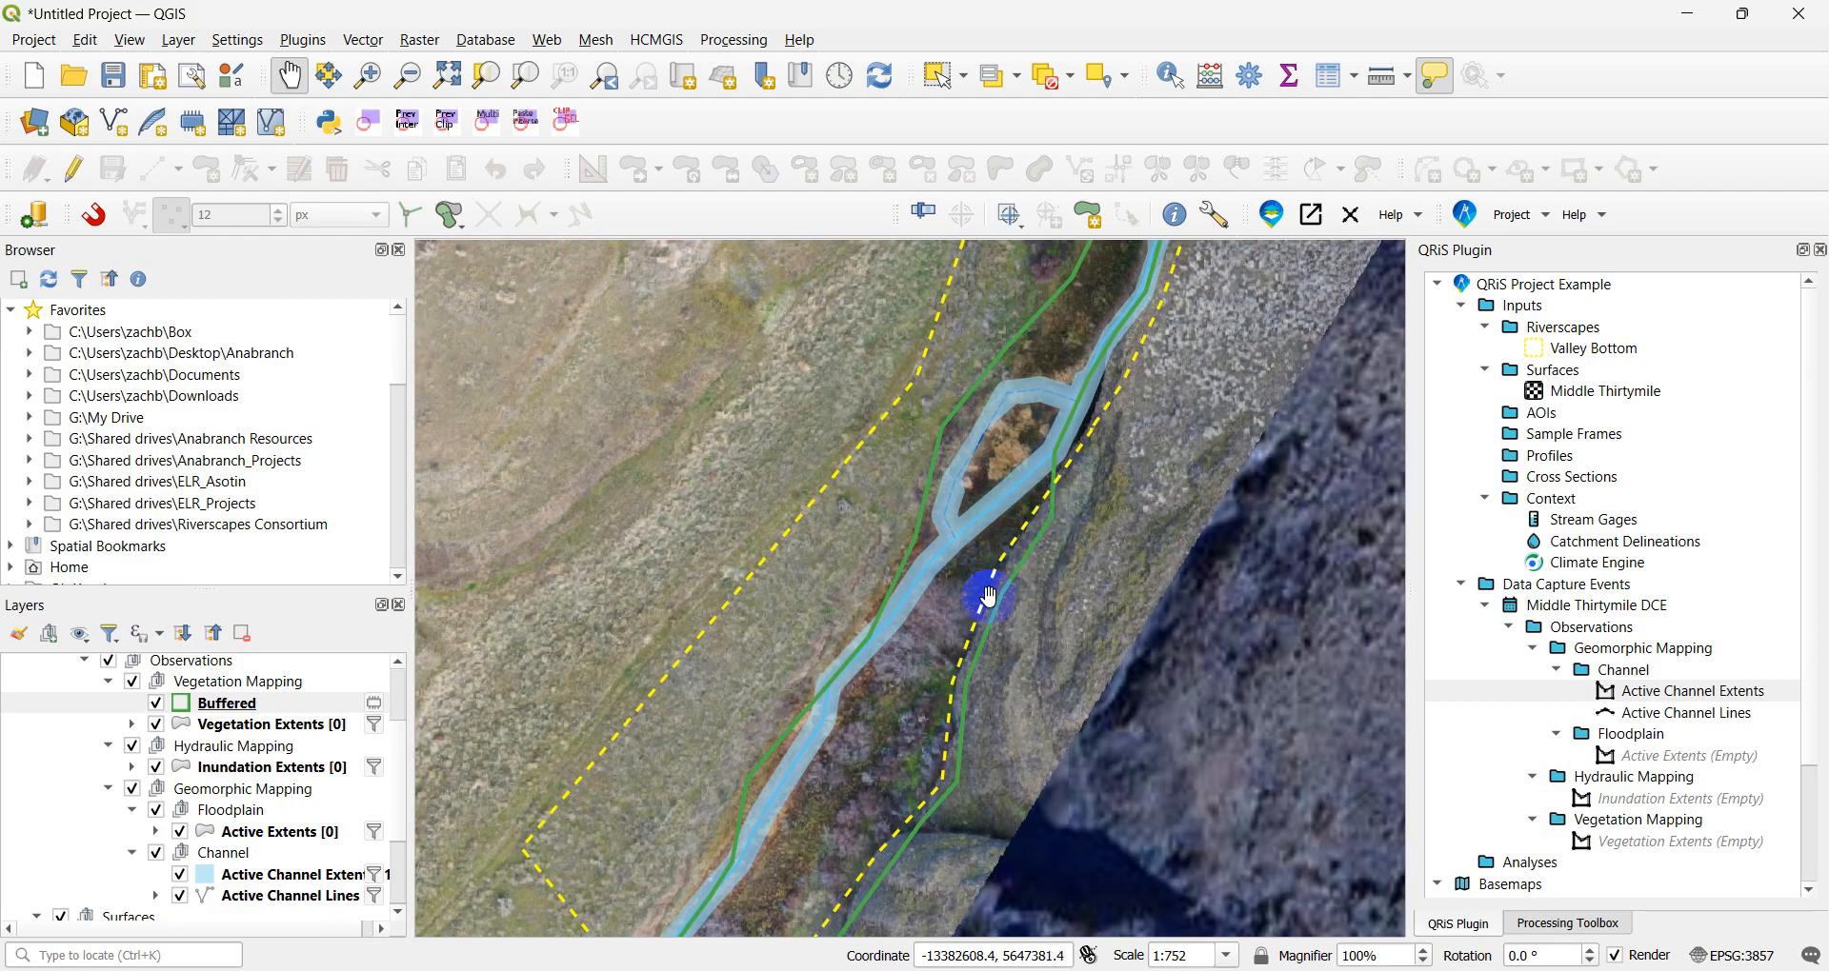
scroll(990, 597, "down", 1)
scroll(989, 597, "down", 1)
left_click_drag(1116, 408, 914, 596)
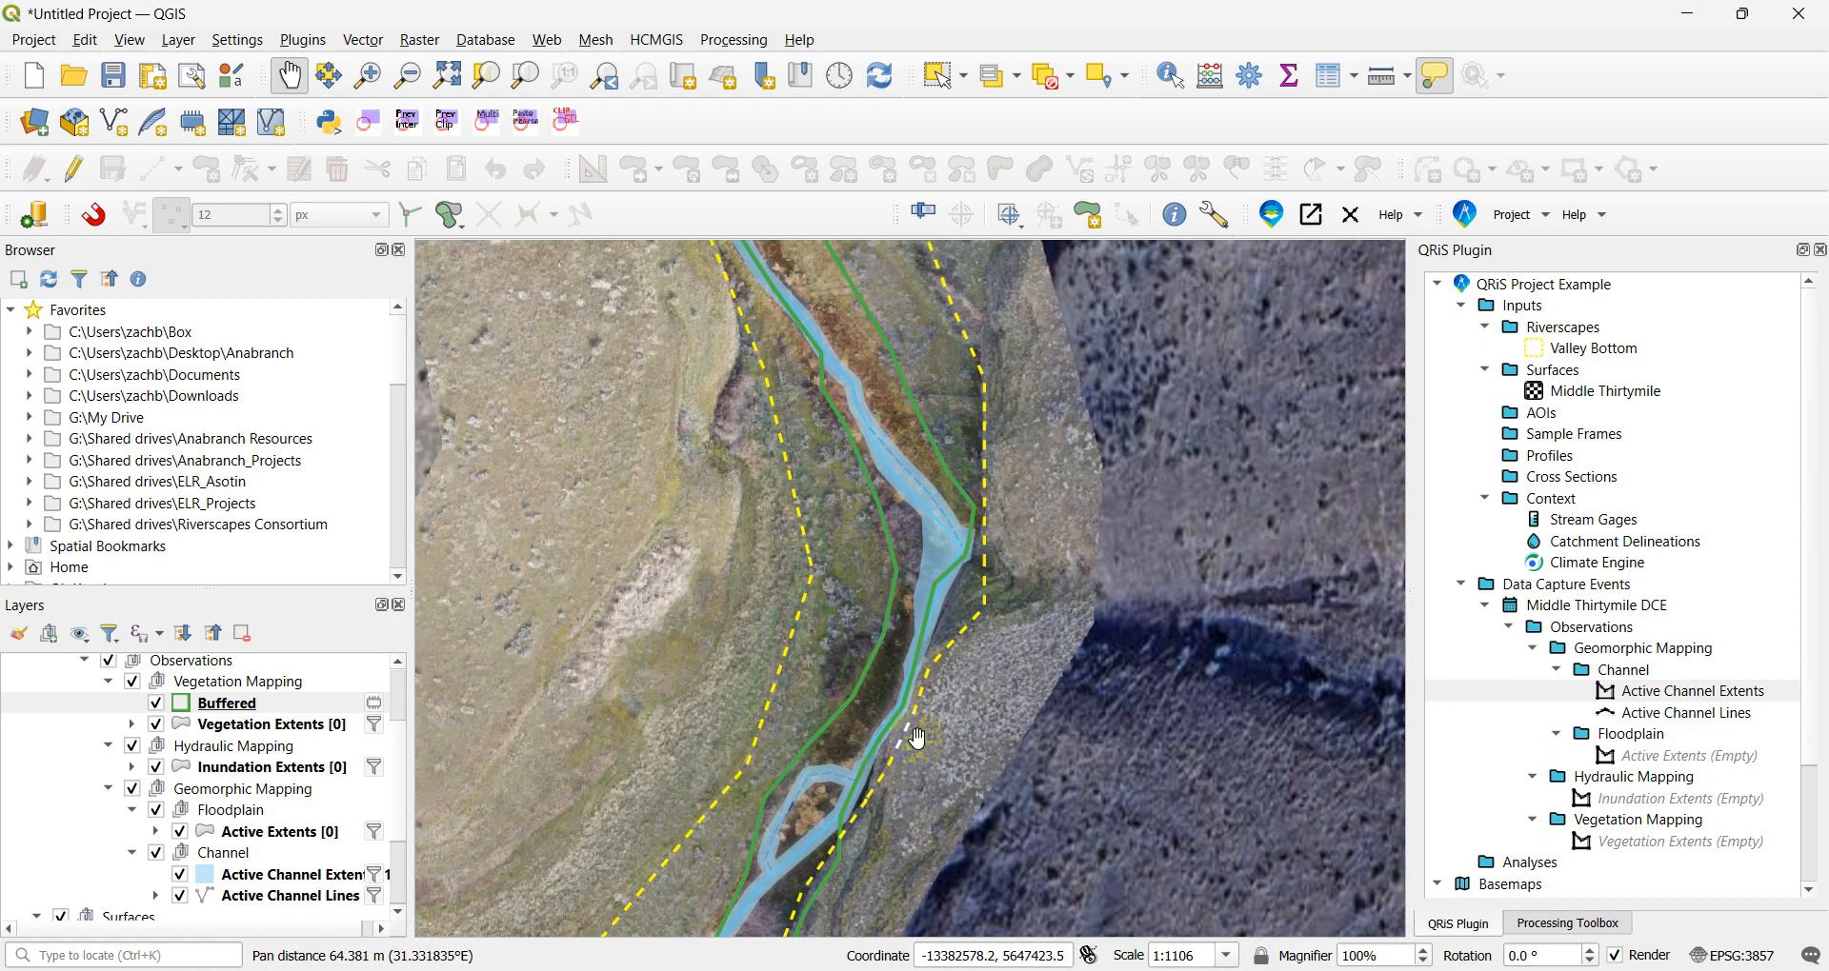
scroll(914, 596, "down", 3)
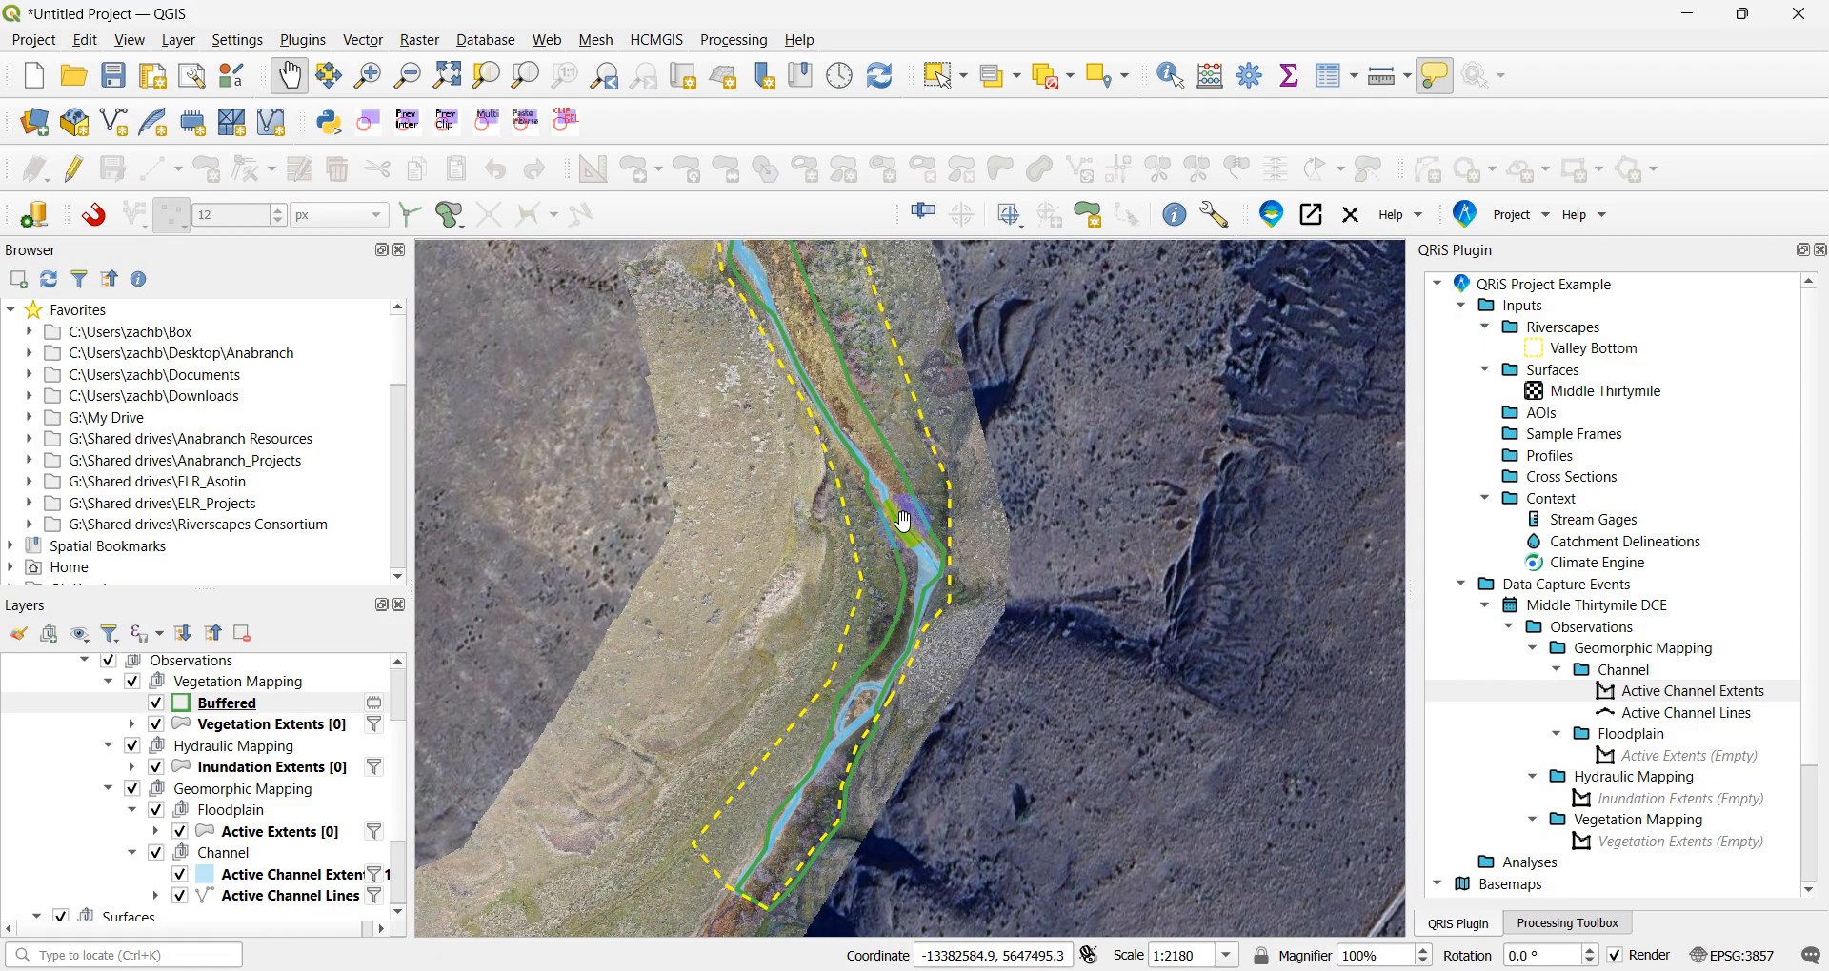
left_click_drag(778, 386, 739, 572)
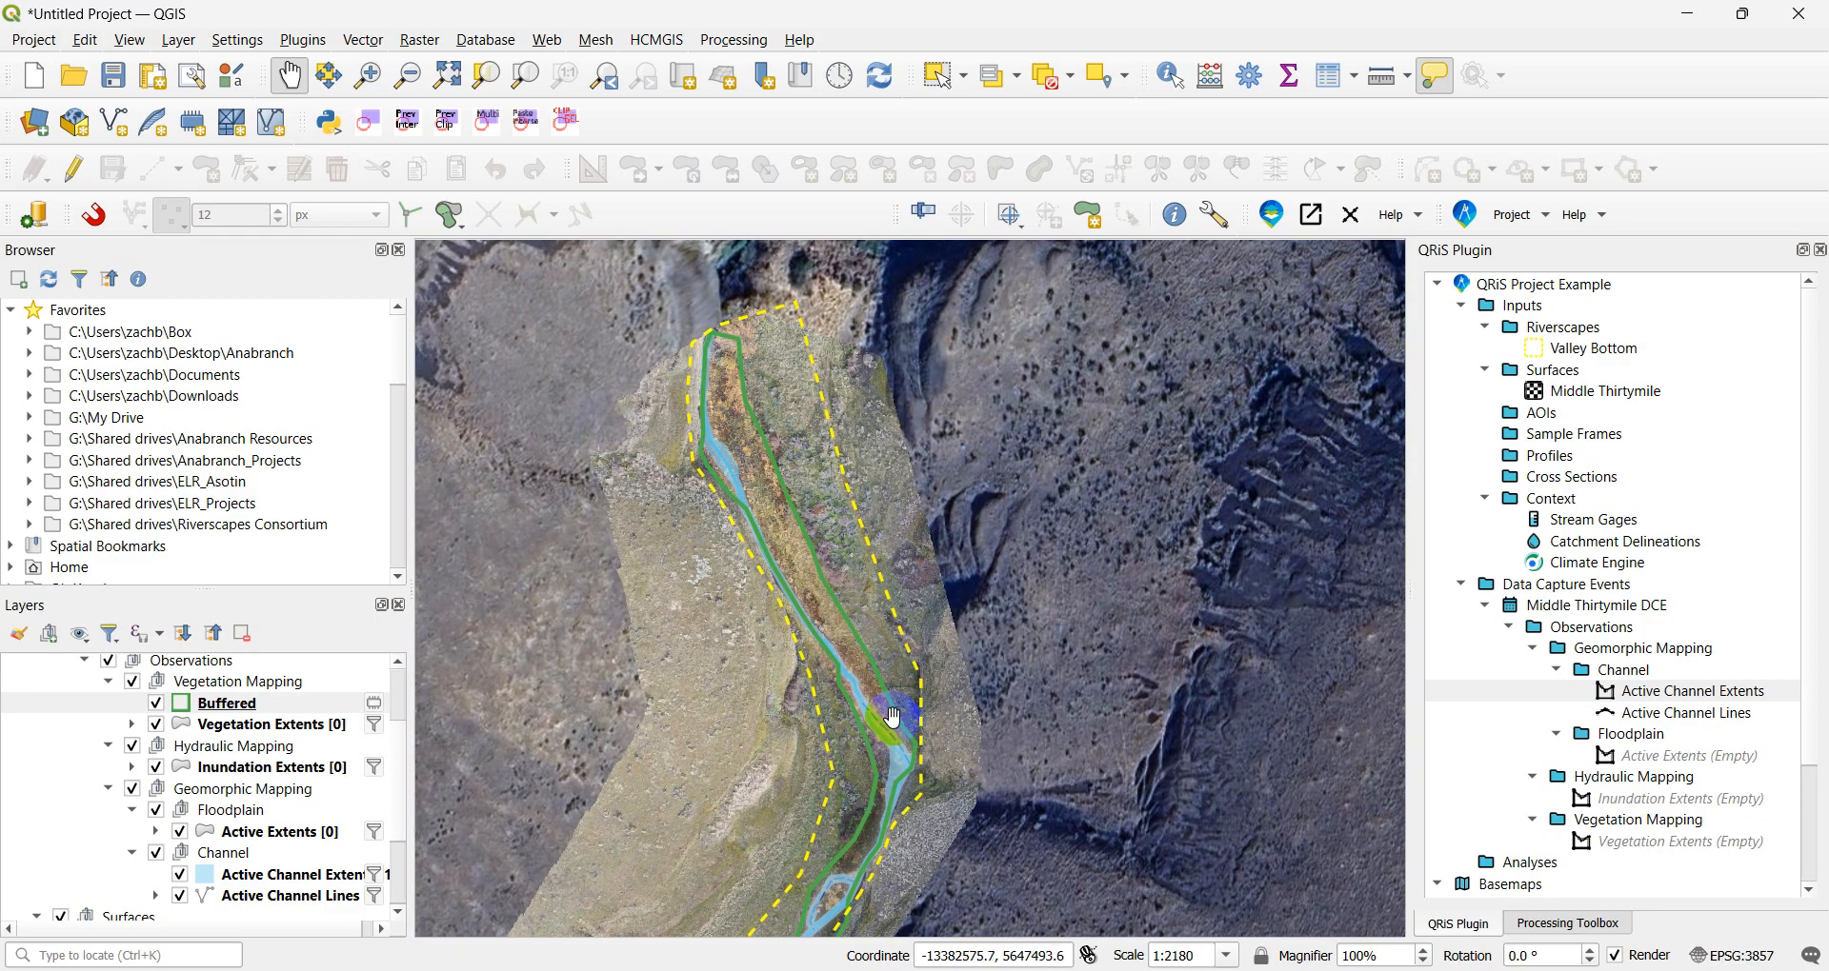
- Examine how the vegetation polygon overlaps the active channel at the upstream end and along the reach
scroll(771, 494, "up", 2)
left_click_drag(716, 445, 748, 429)
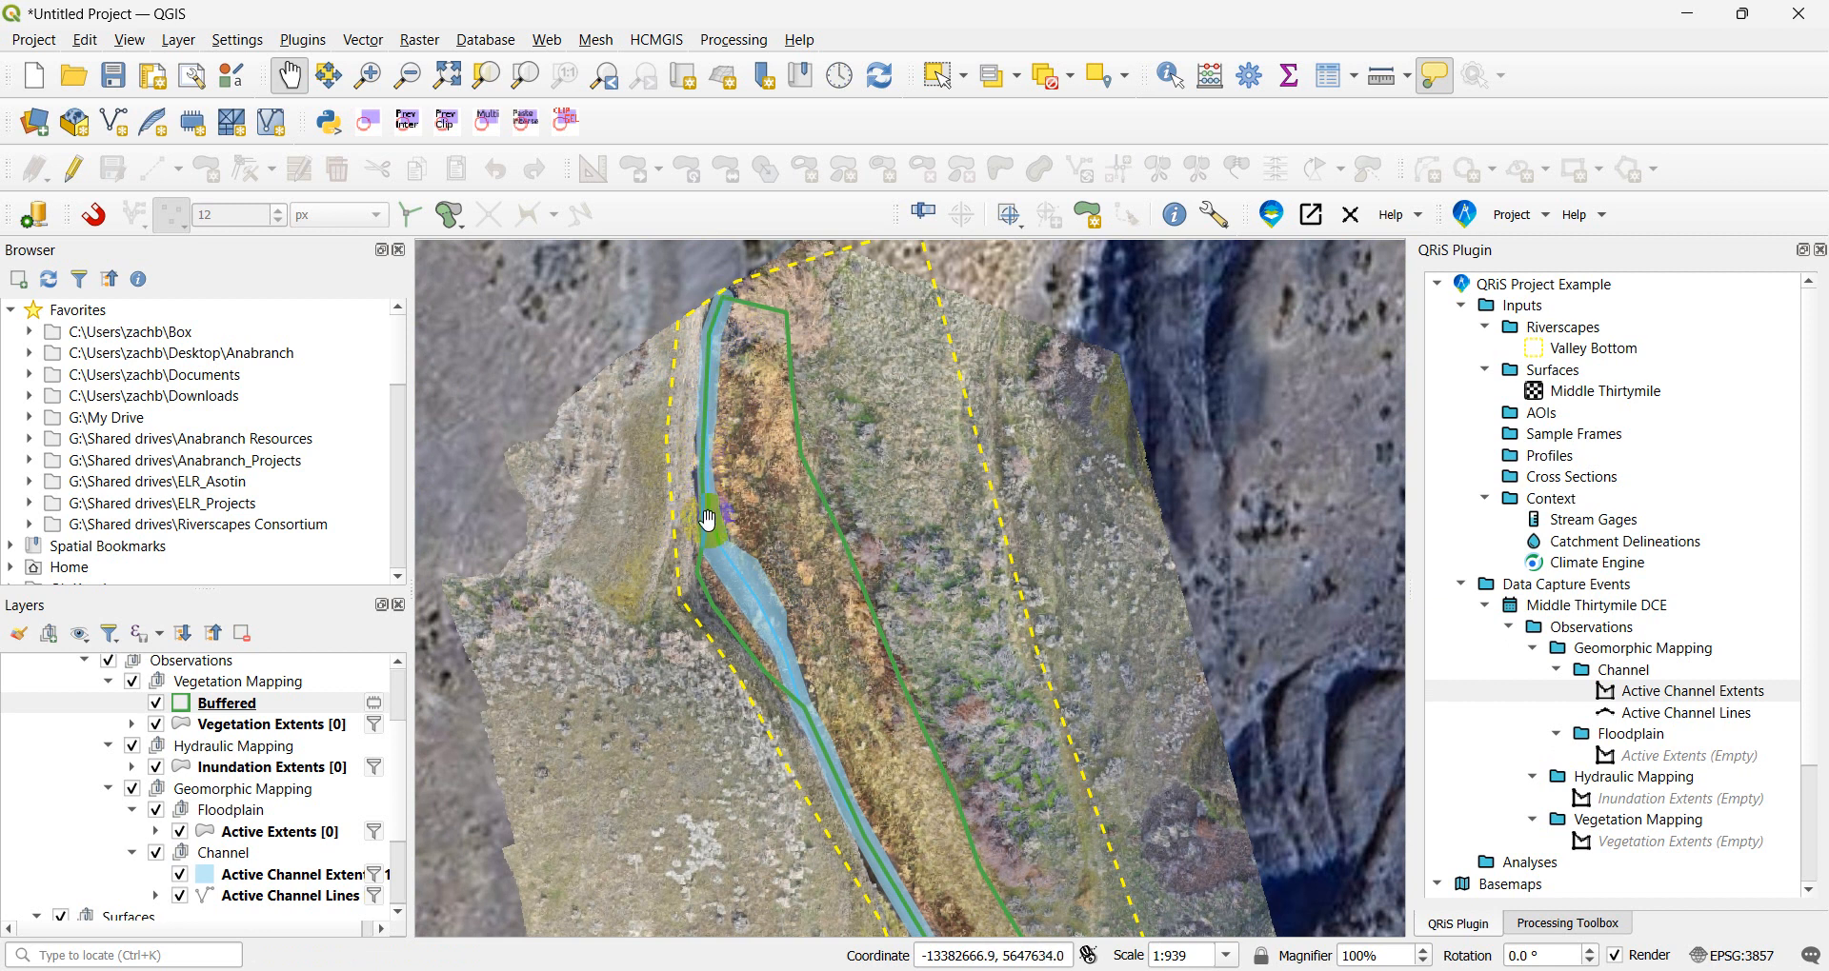
scroll(733, 310, "up", 4)
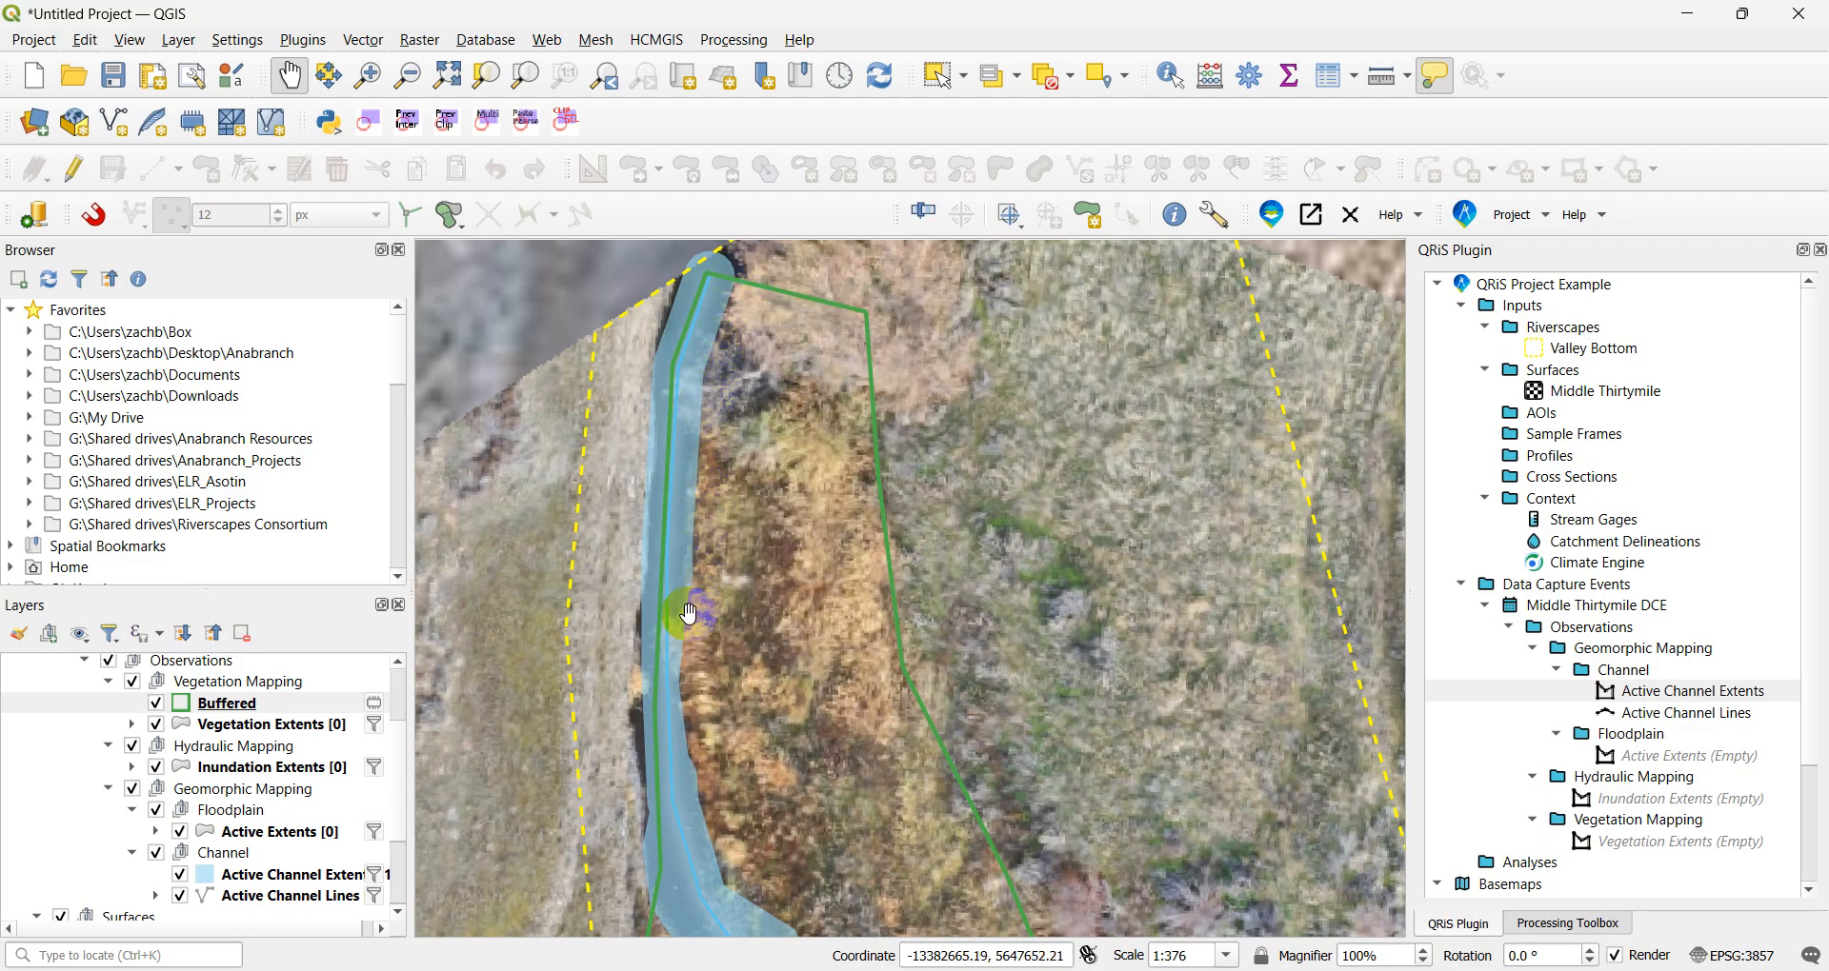
scroll(690, 617, "down", 10)
left_click_drag(721, 801, 761, 549)
scroll(755, 599, "up", 1)
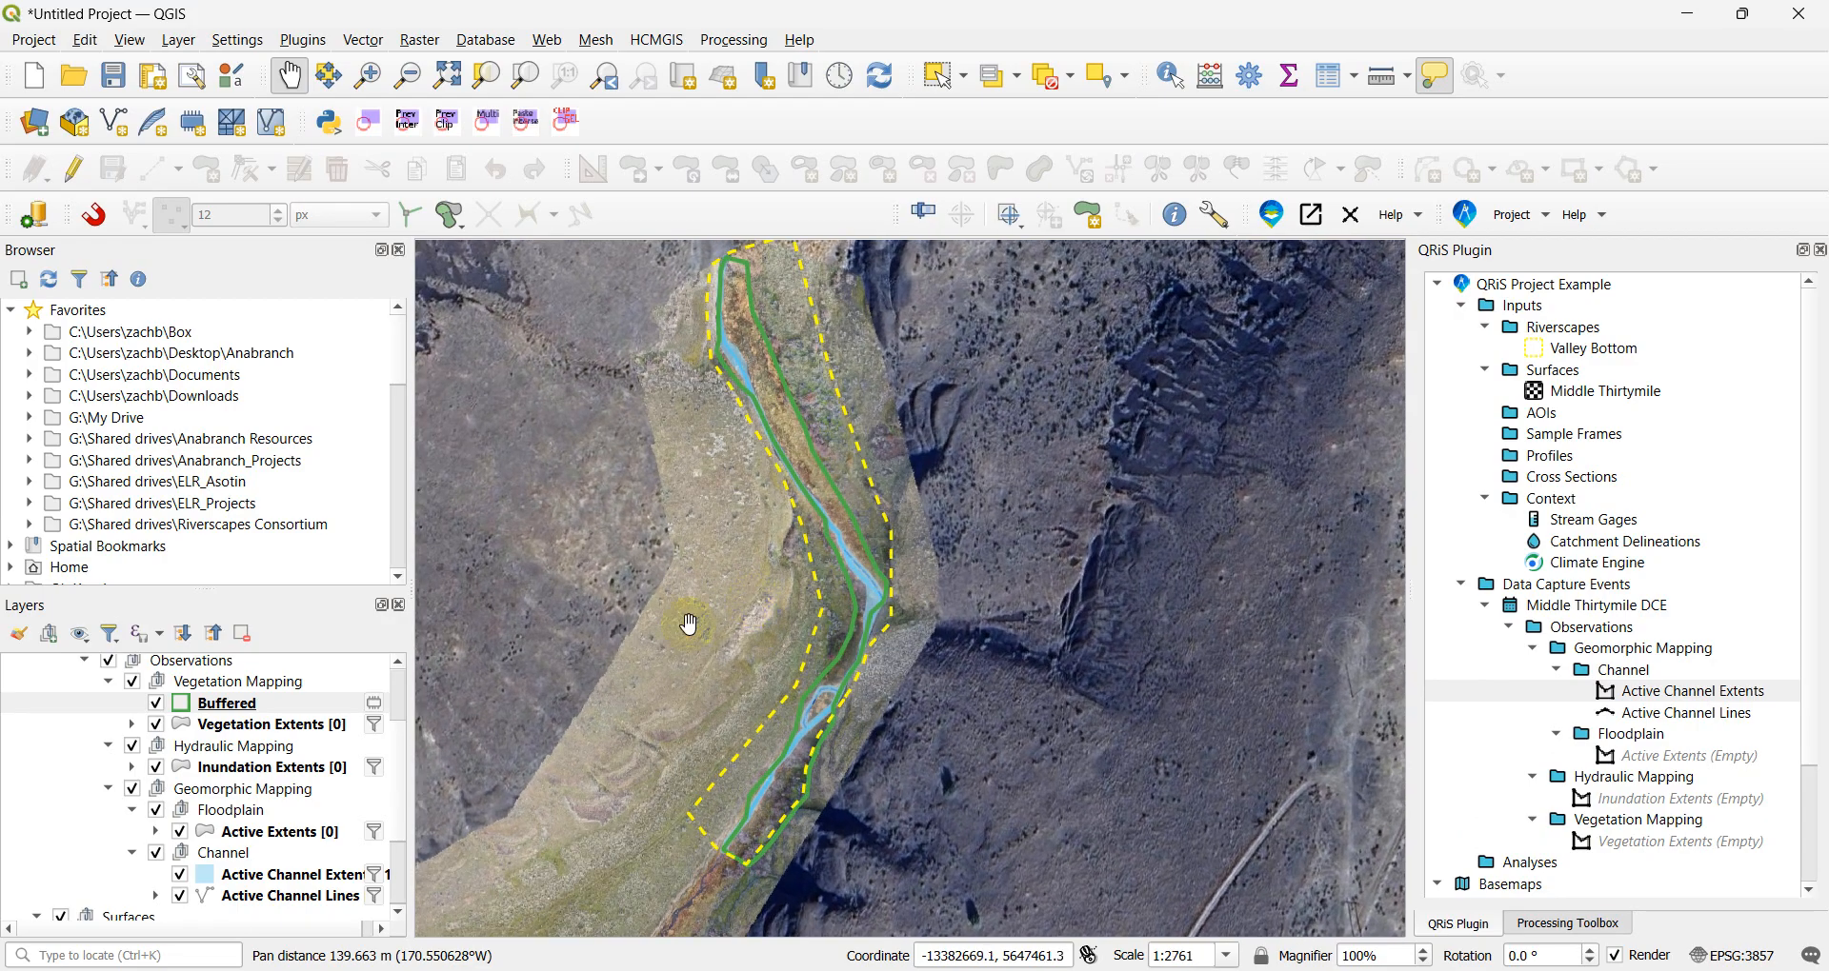
- Clip the Buffered vegetation layer to the Valley Bottom polygon, with the output as a temporary layer
left_click(253, 709)
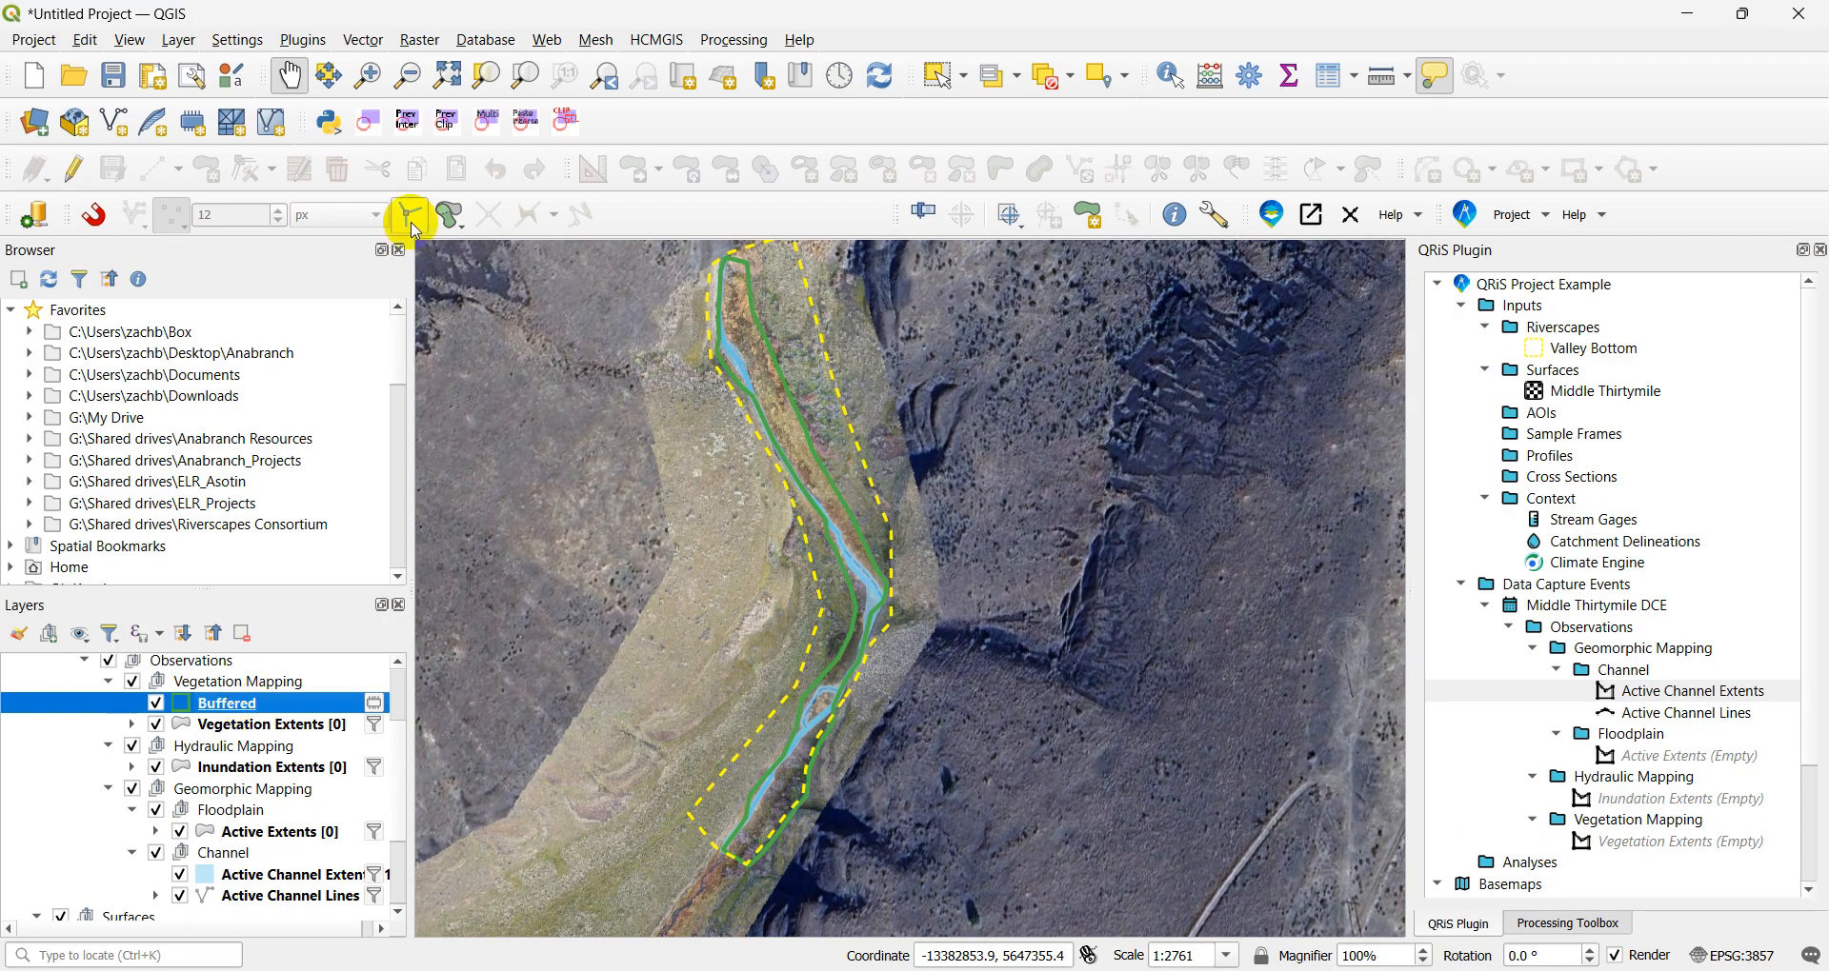
left_click(363, 42)
mouse_move(511, 210)
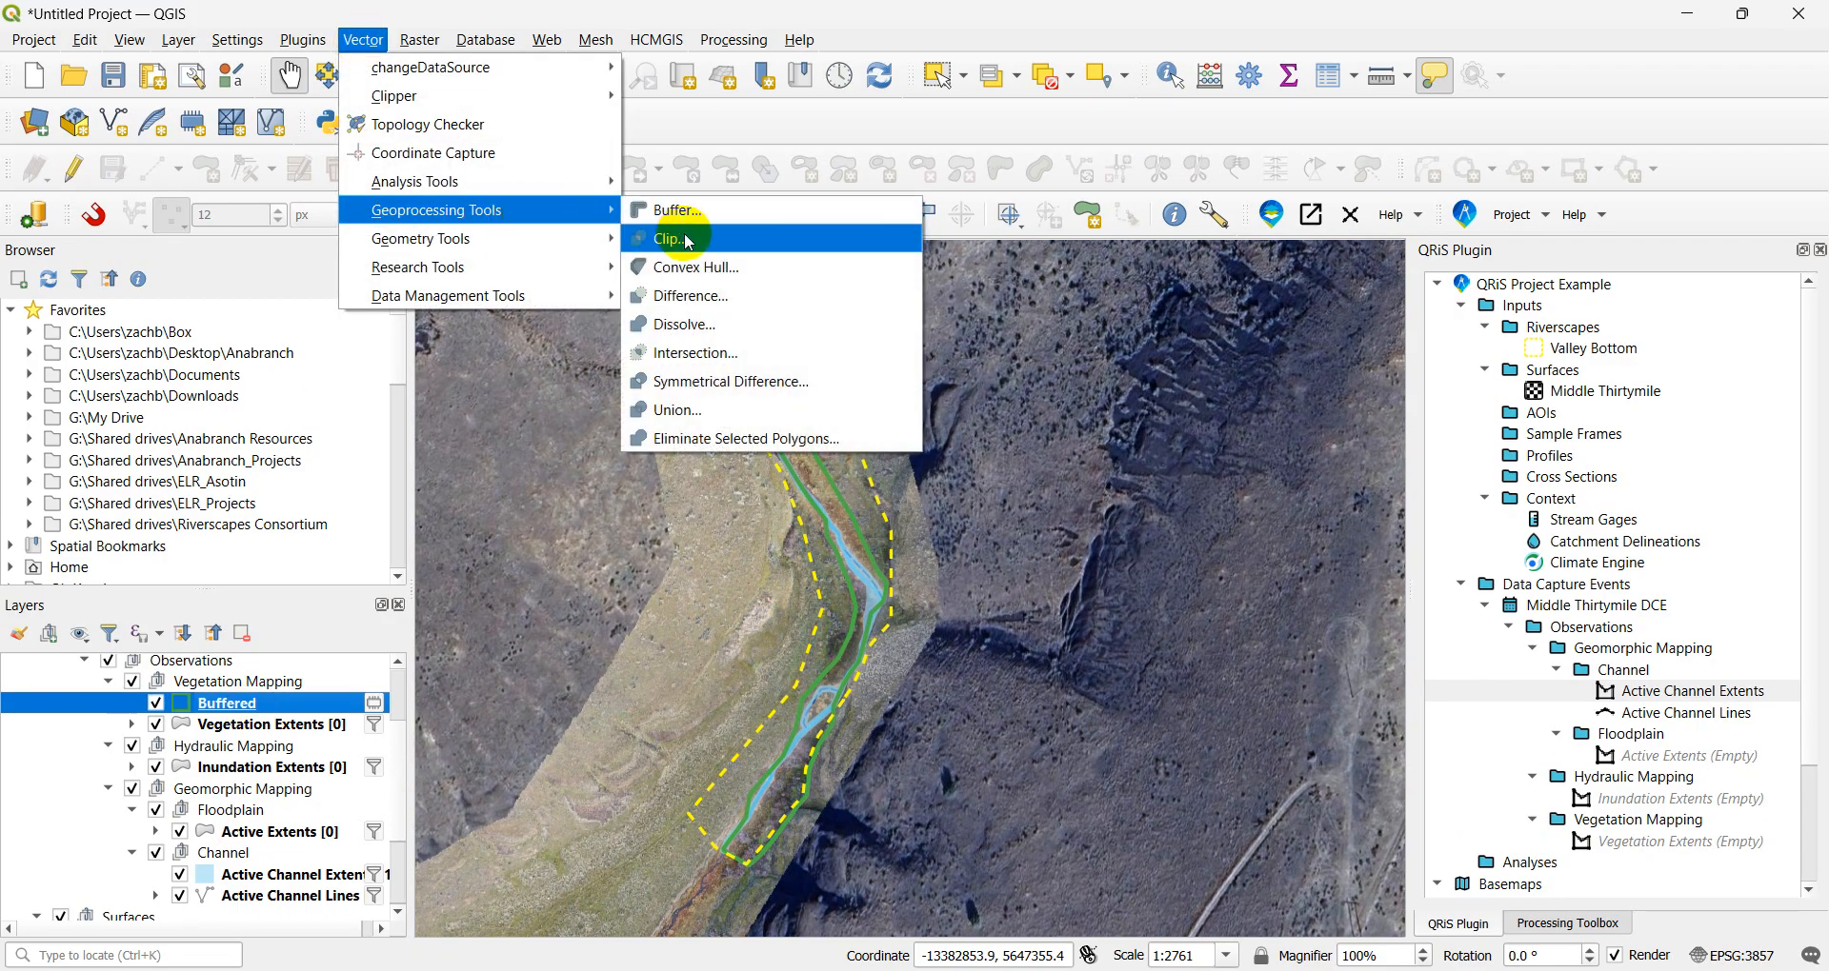
left_click(679, 241)
left_click(591, 309)
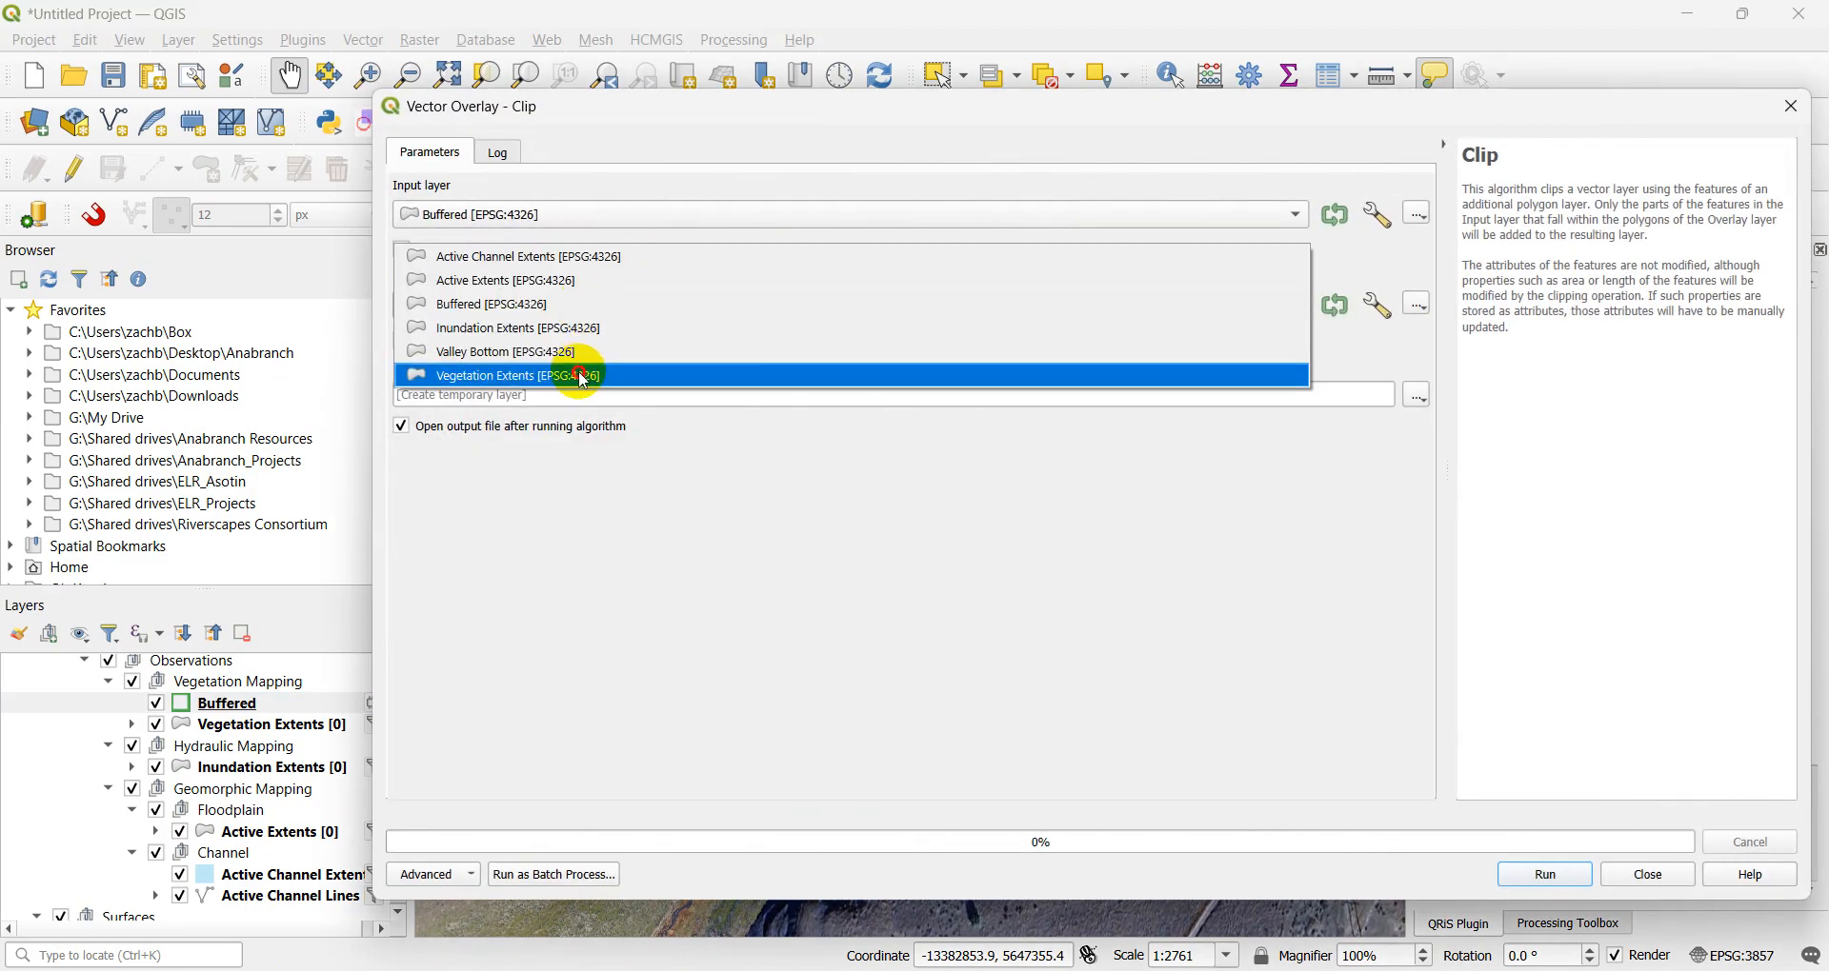
left_click(578, 354)
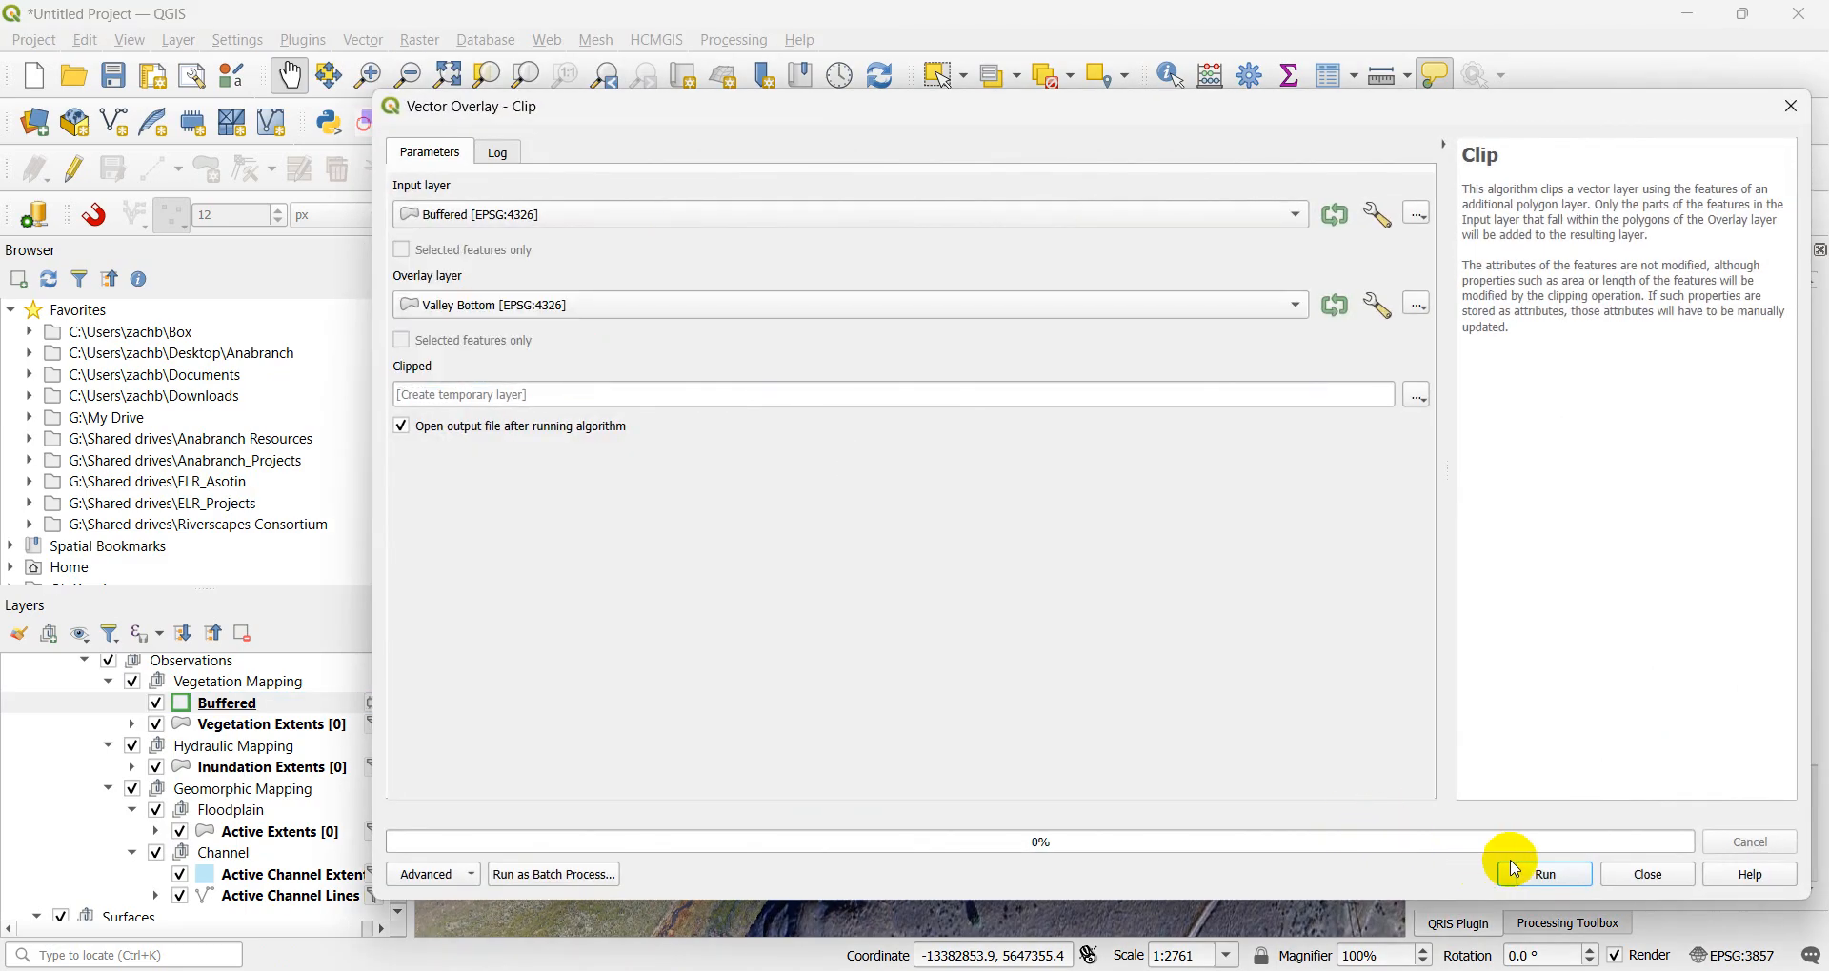
left_click(1572, 873)
left_click(1638, 869)
- Subtract Active Channel Extents from the Clipped layer with Difference into a temporary layer, and hide the Clipped and Buffered layers
scroll(805, 831, "up", 2)
scroll(760, 790, "up", 1)
left_click_drag(759, 788, 964, 555)
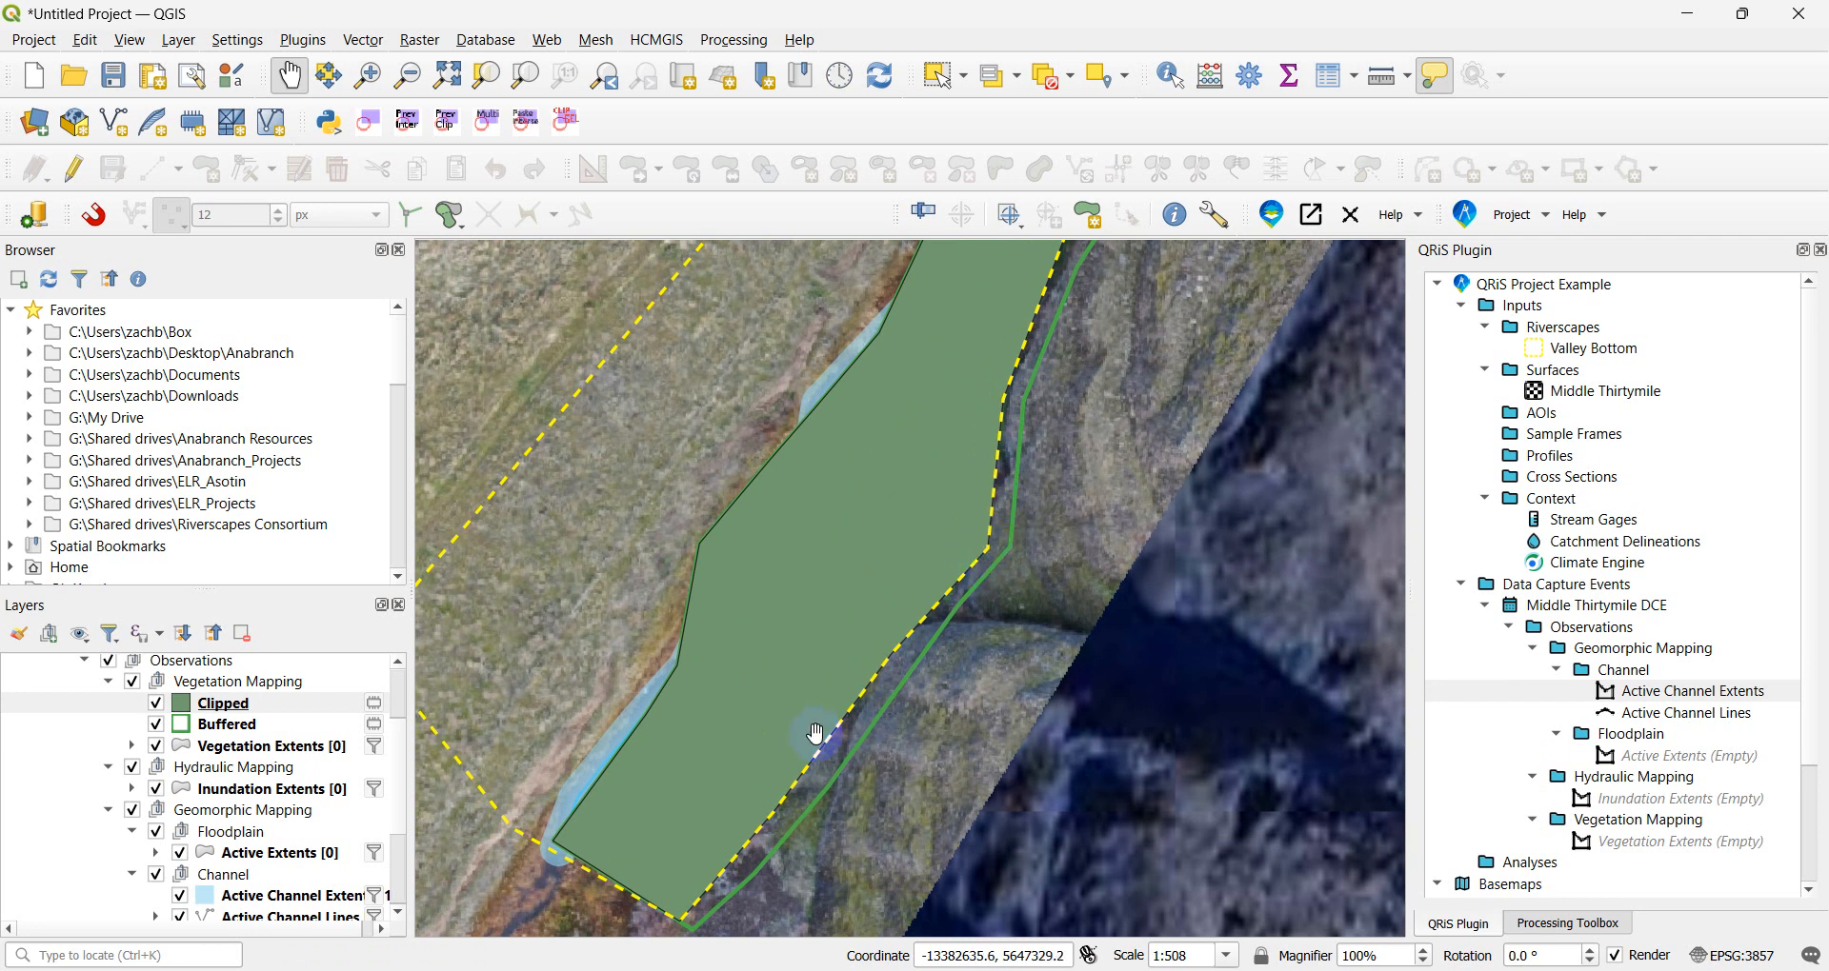
left_click(318, 703)
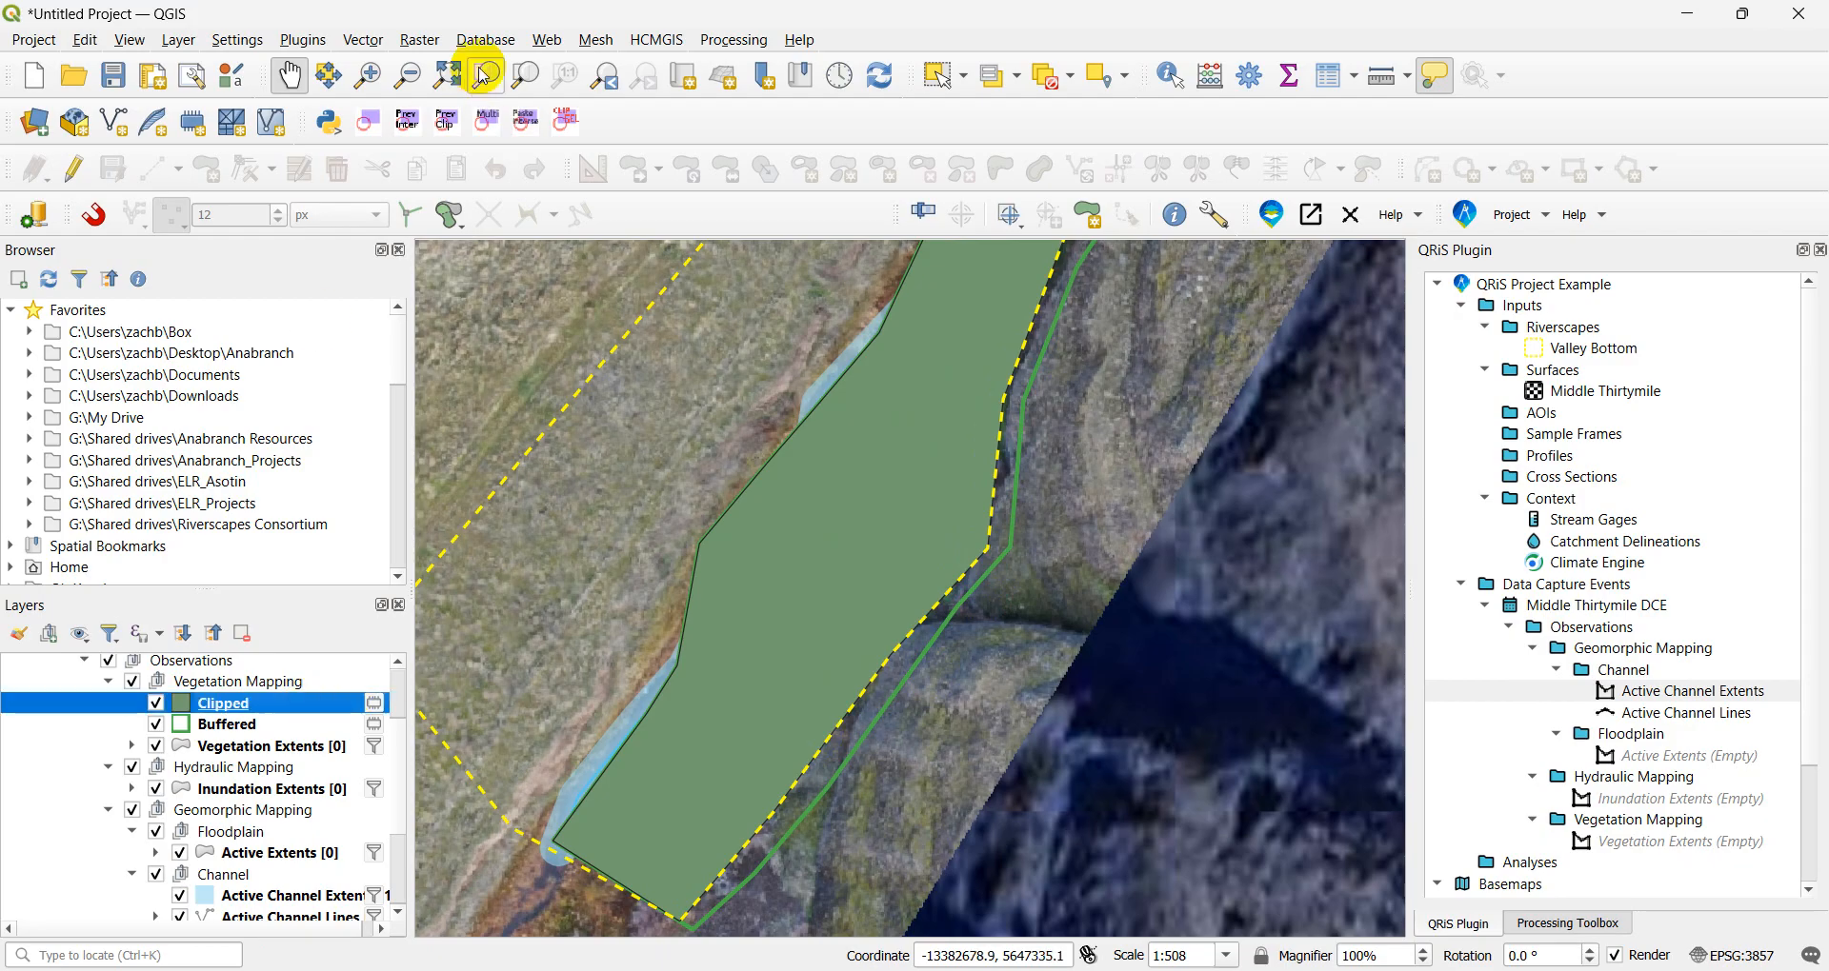
left_click(368, 41)
mouse_move(485, 213)
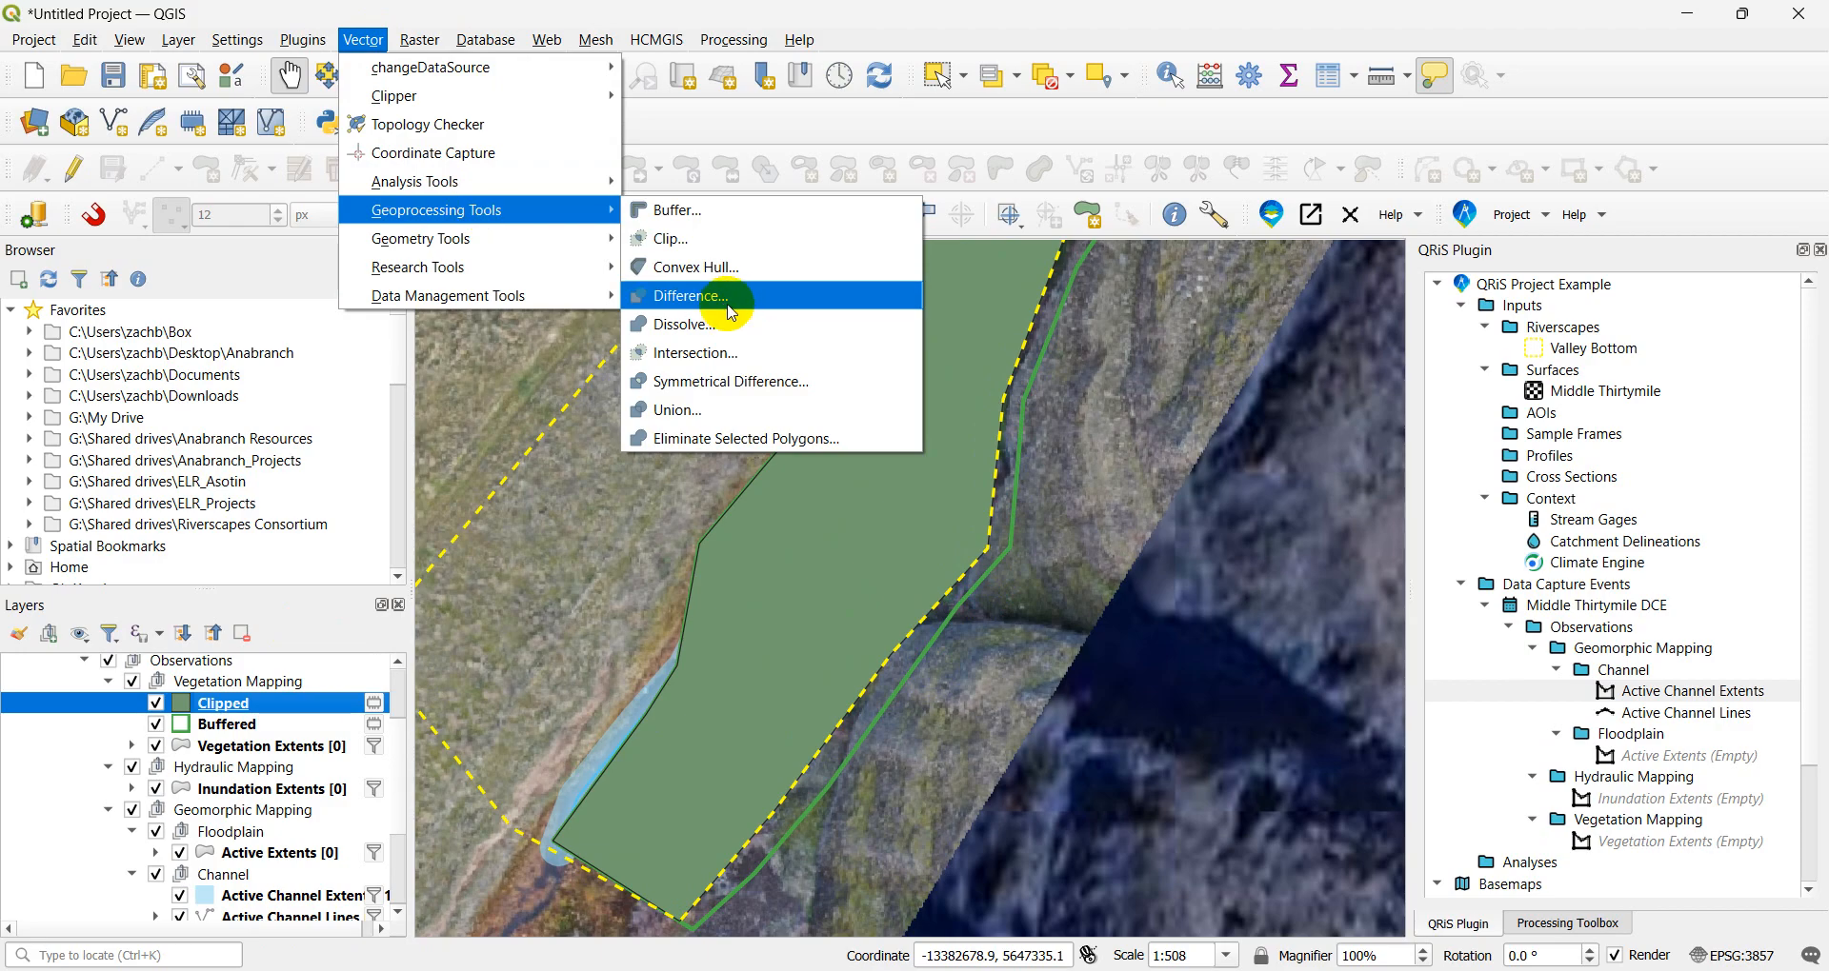
left_click(657, 295)
left_click(591, 299)
left_click(542, 211)
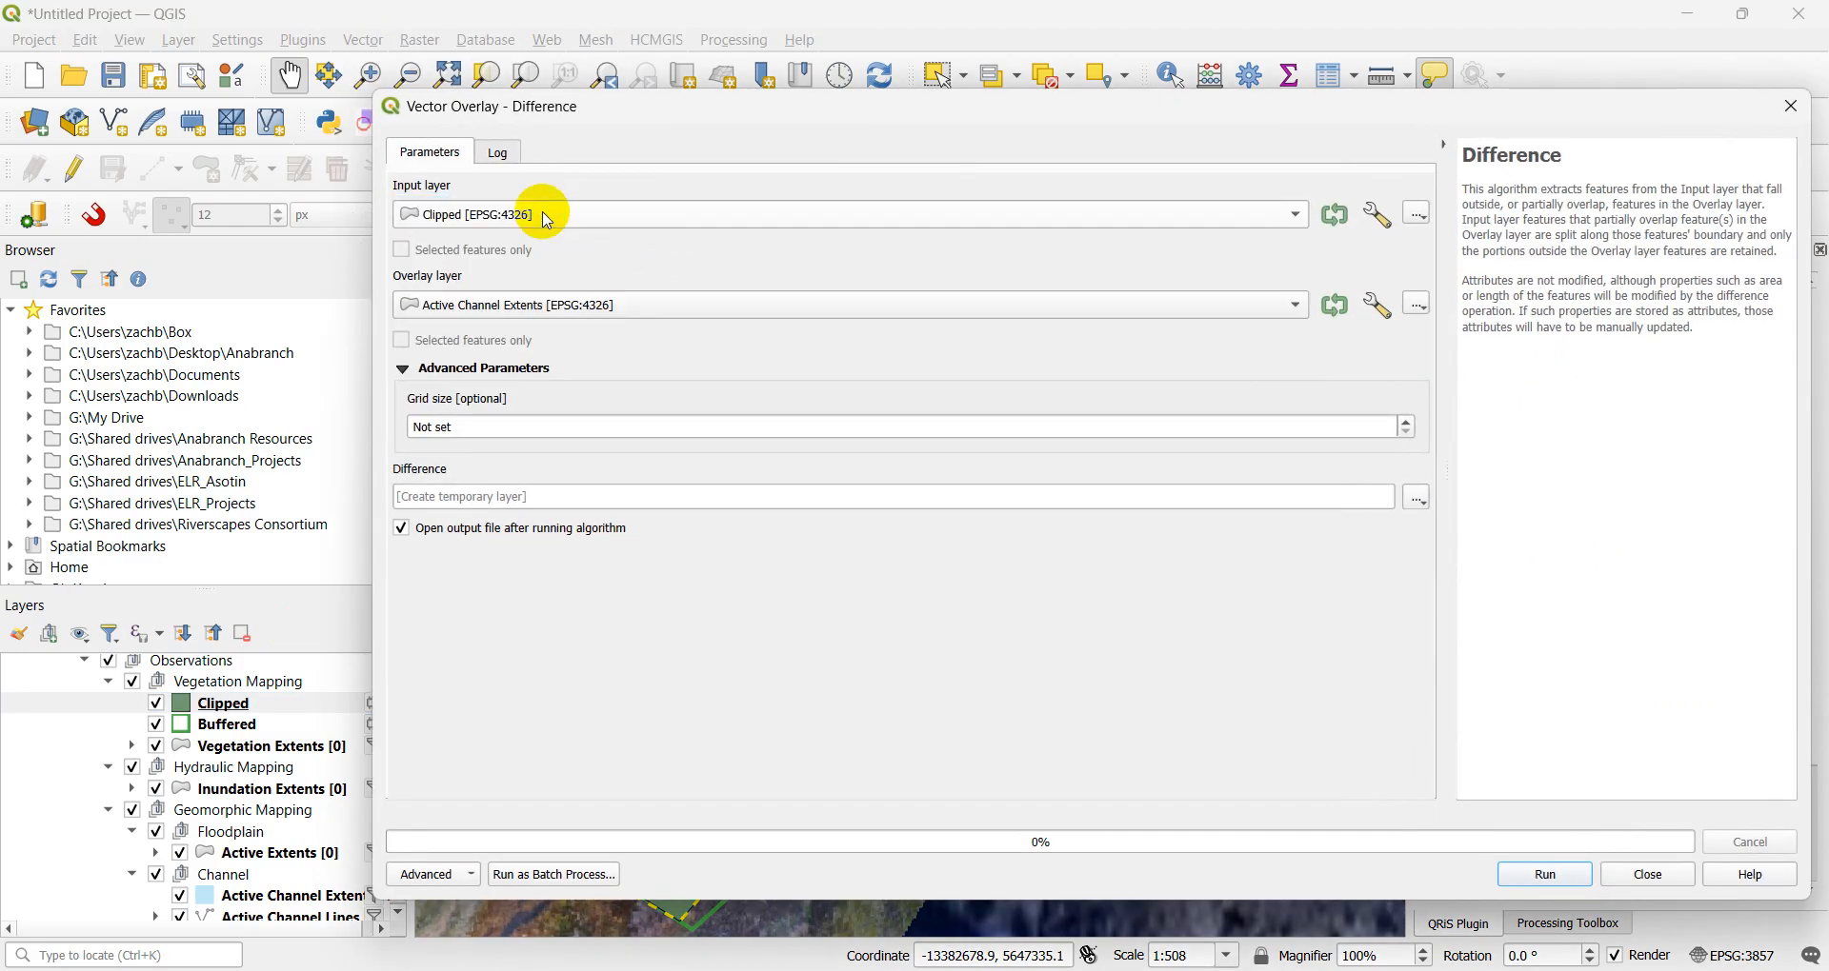
left_click(1562, 876)
left_click(1647, 875)
left_click(156, 724)
left_click(156, 746)
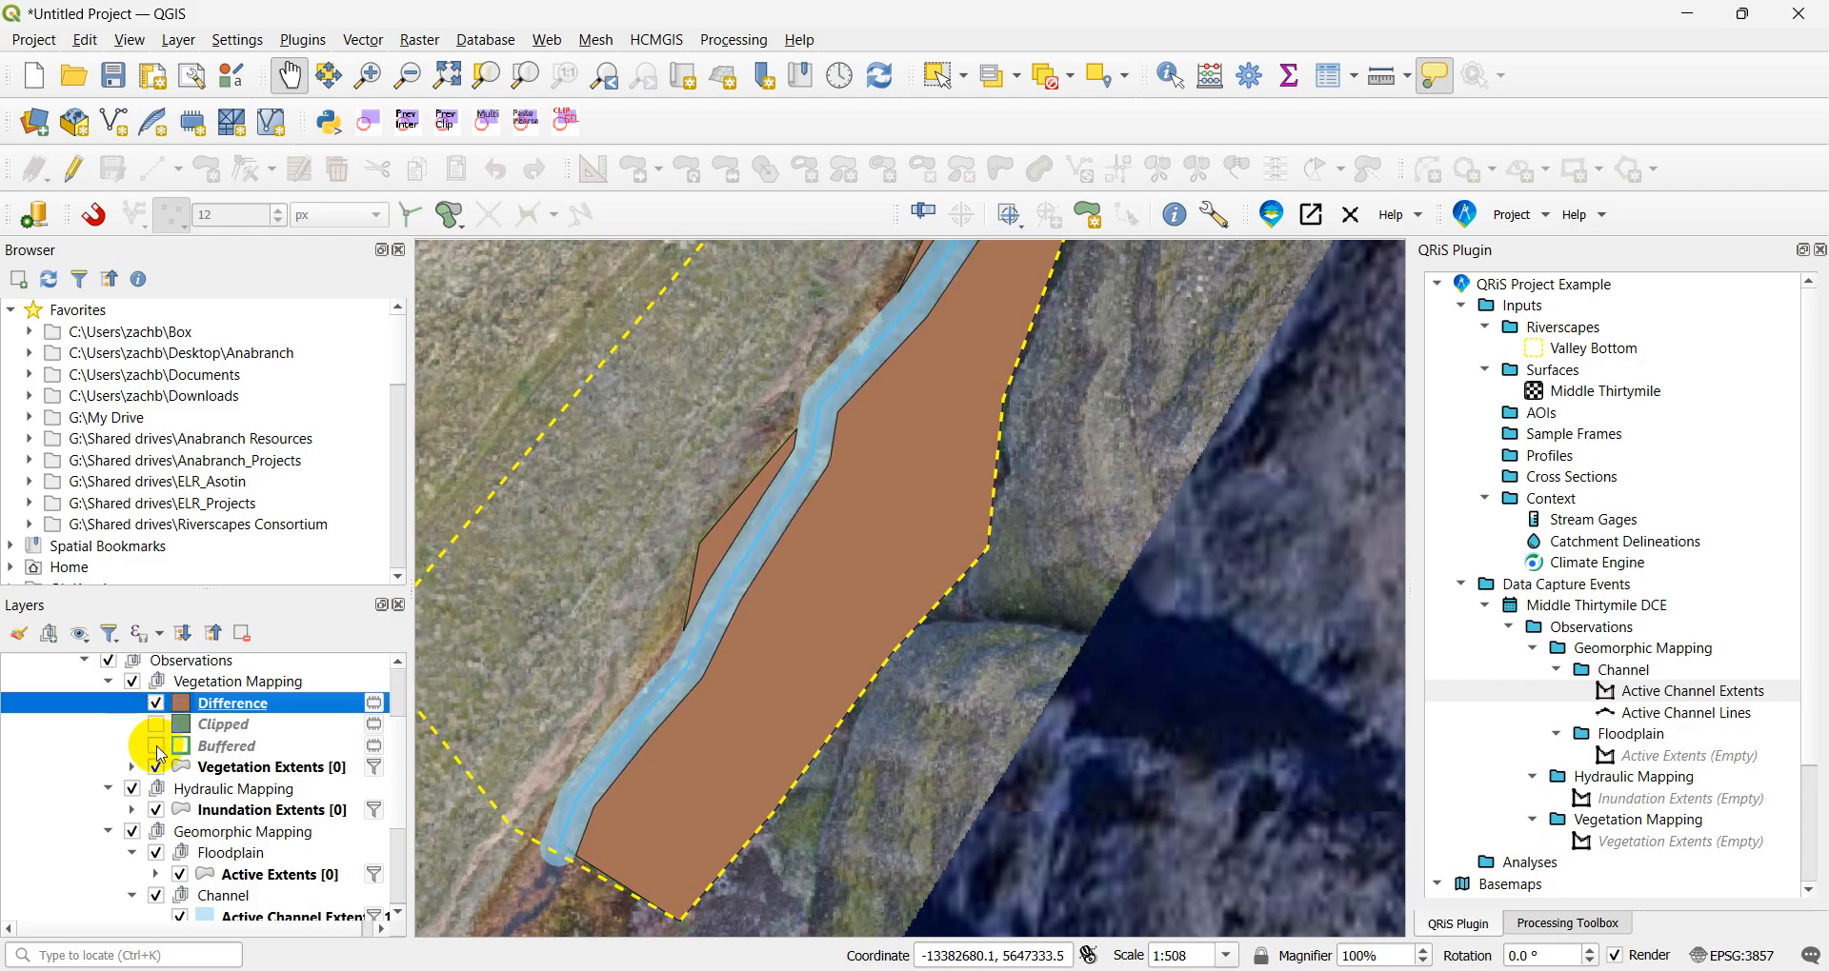
scroll(818, 552, "down", 2)
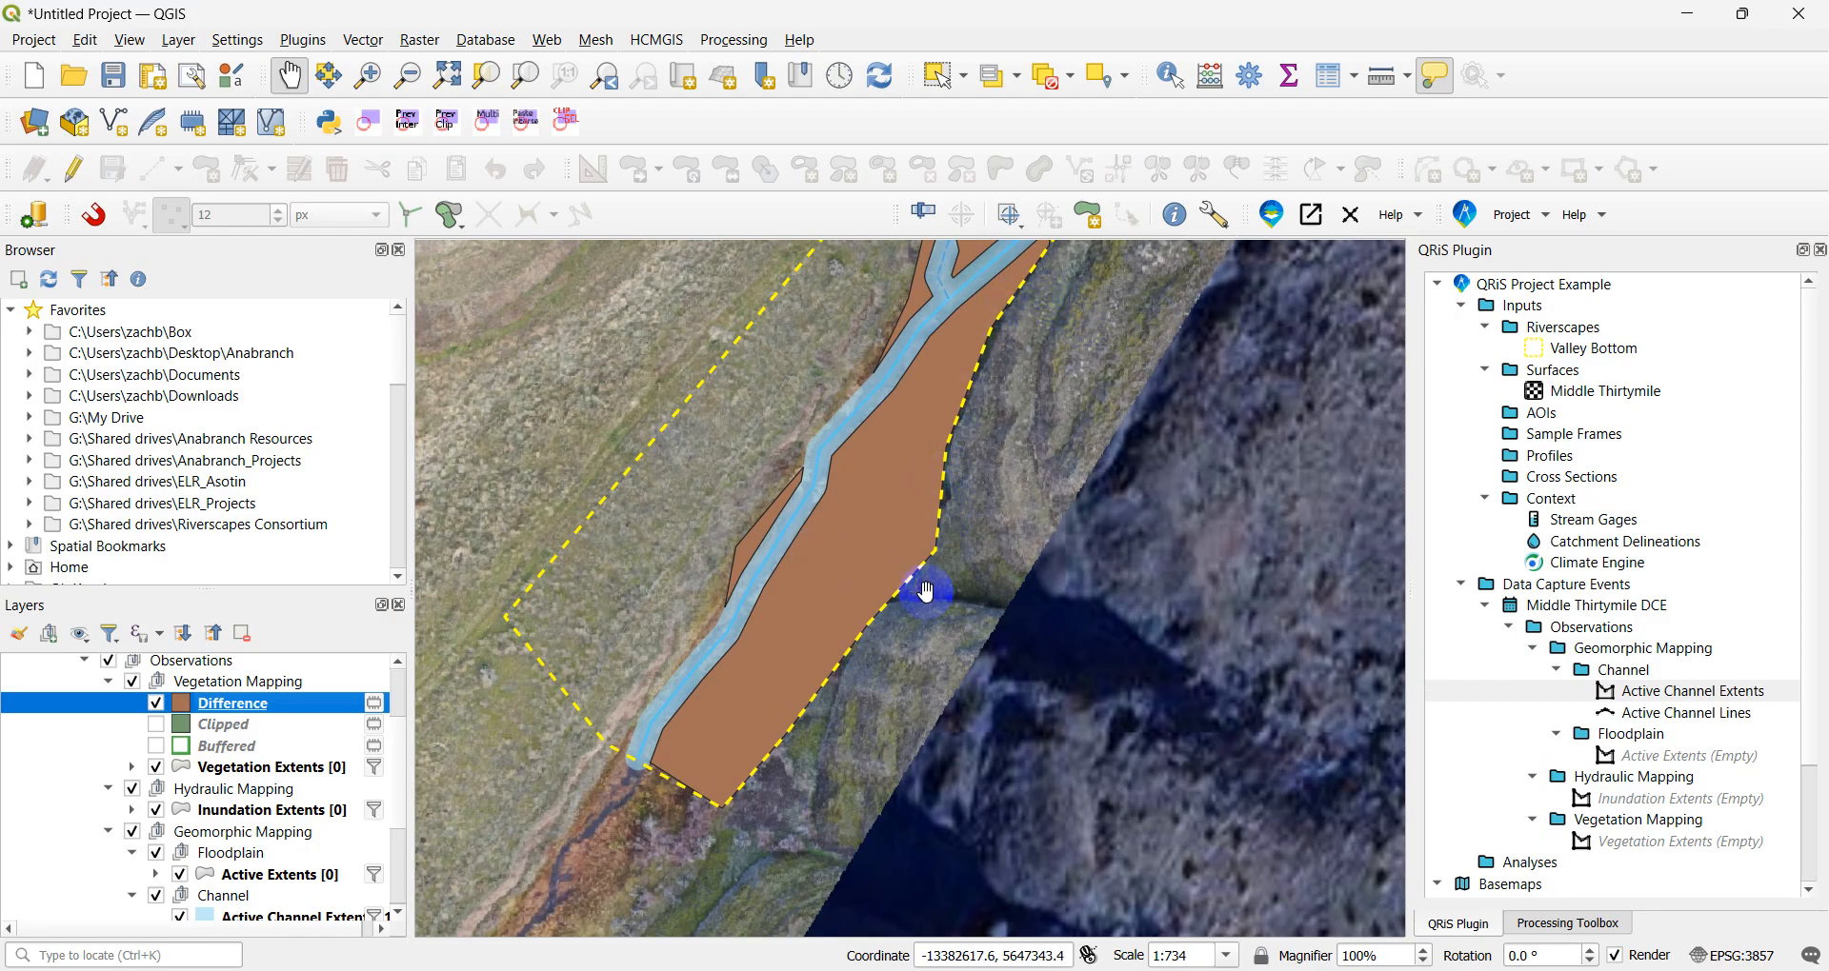
left_click_drag(932, 407, 804, 694)
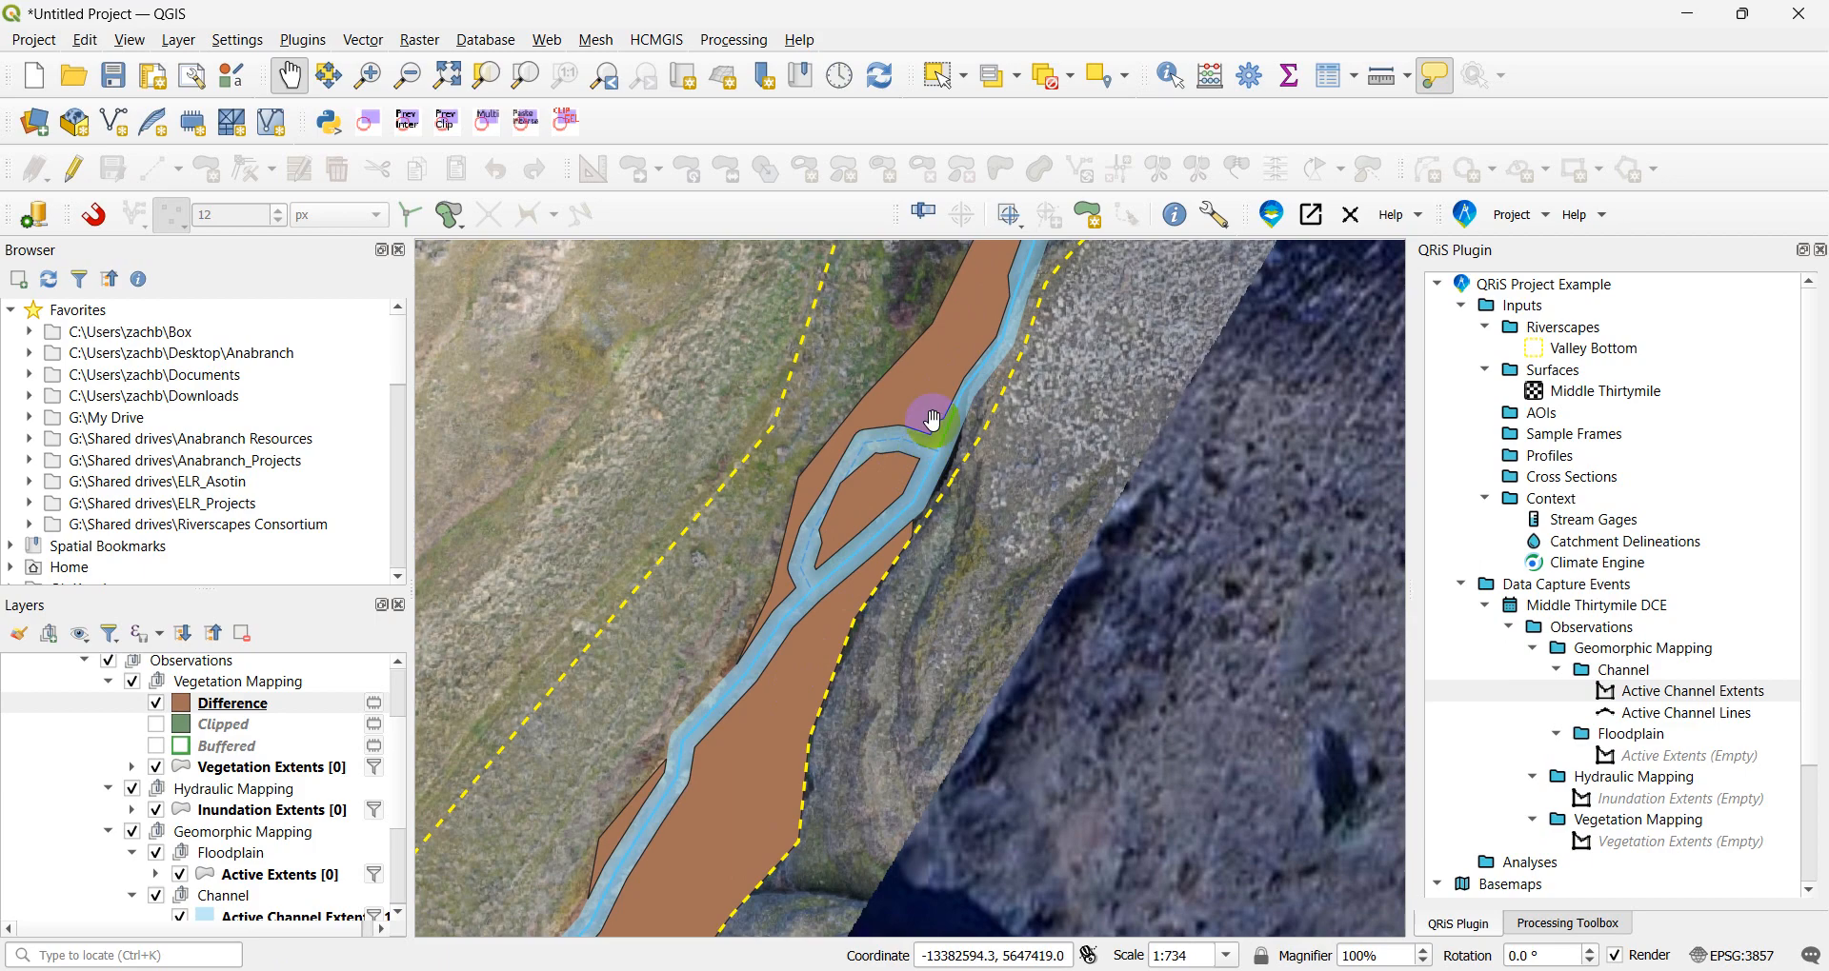
left_click_drag(941, 410, 850, 566)
left_click(295, 702)
left_click(367, 42)
mouse_move(590, 210)
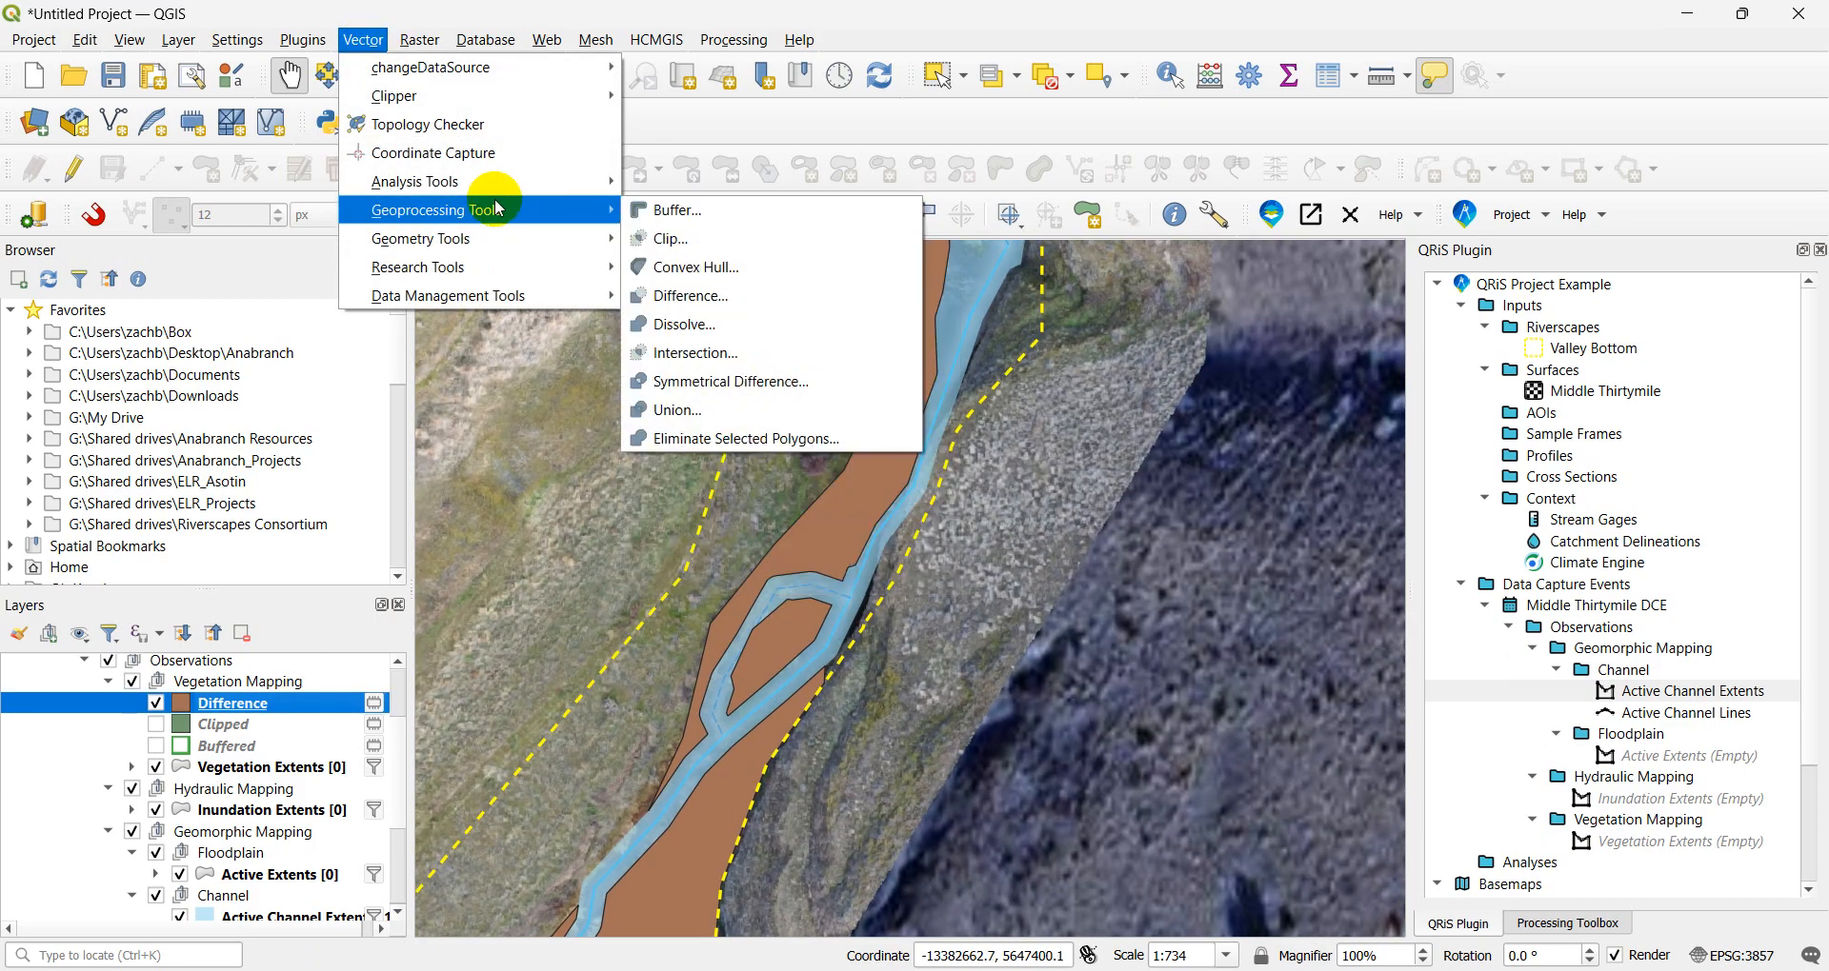
left_click(743, 319)
left_click(417, 369)
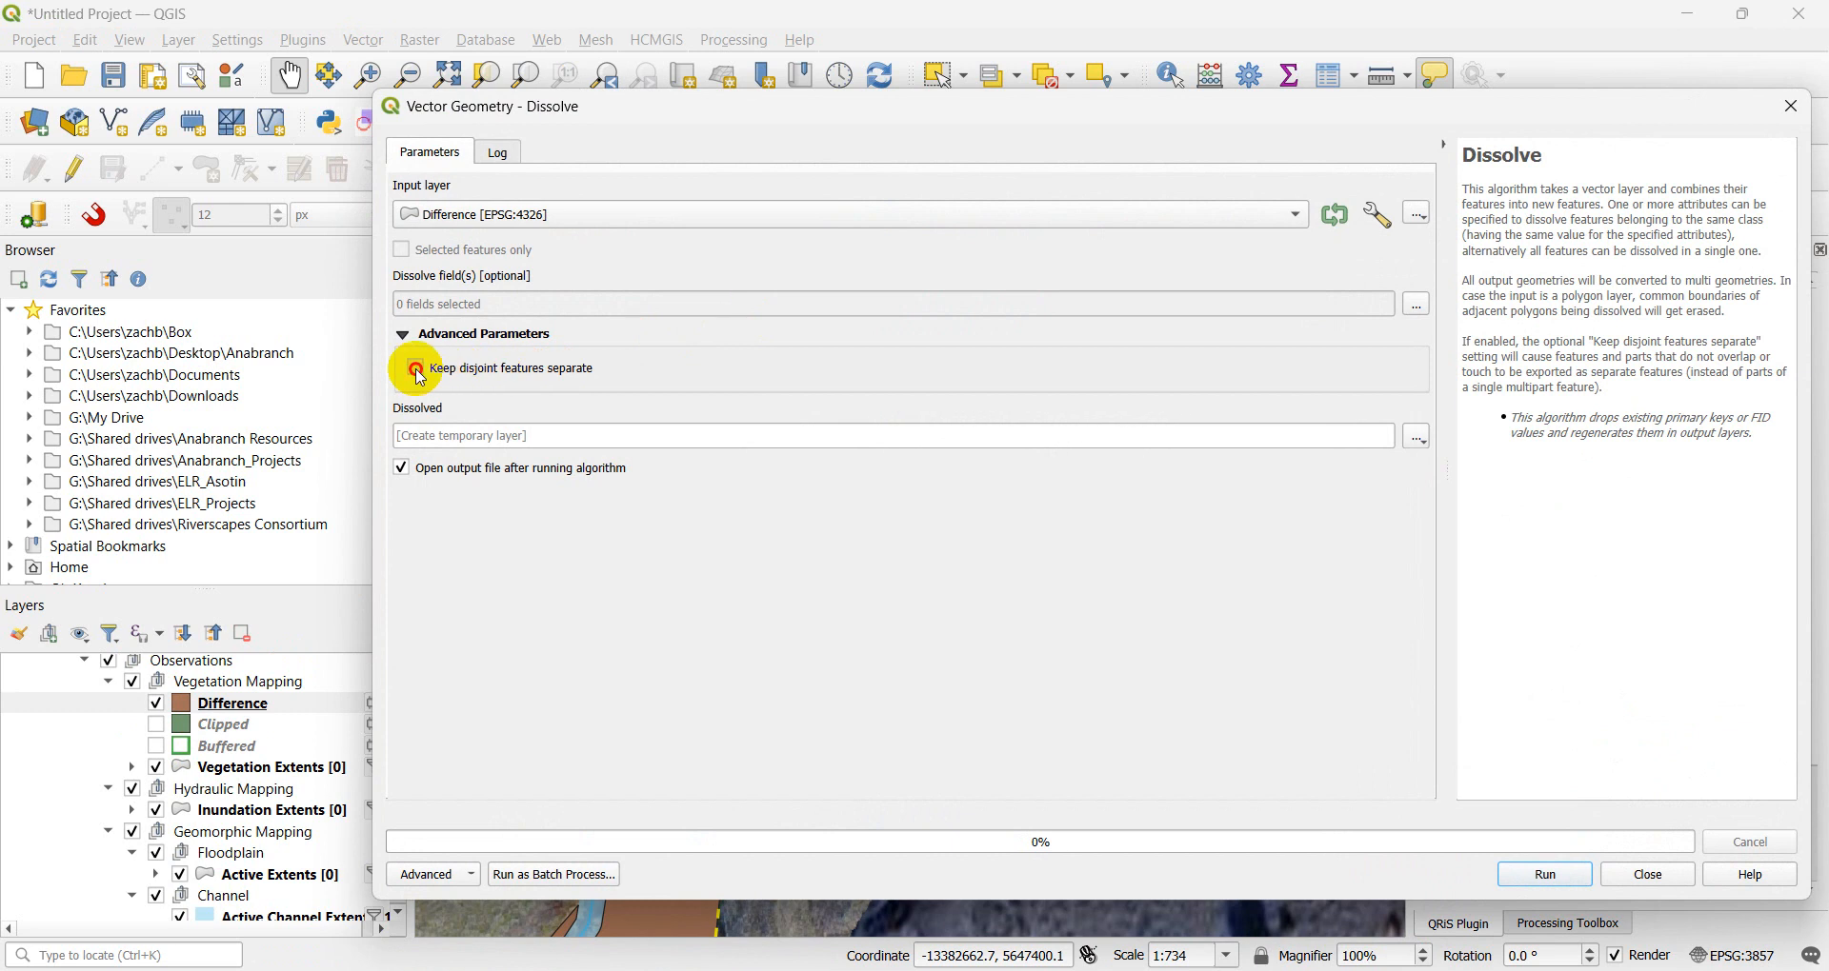
left_click(1683, 874)
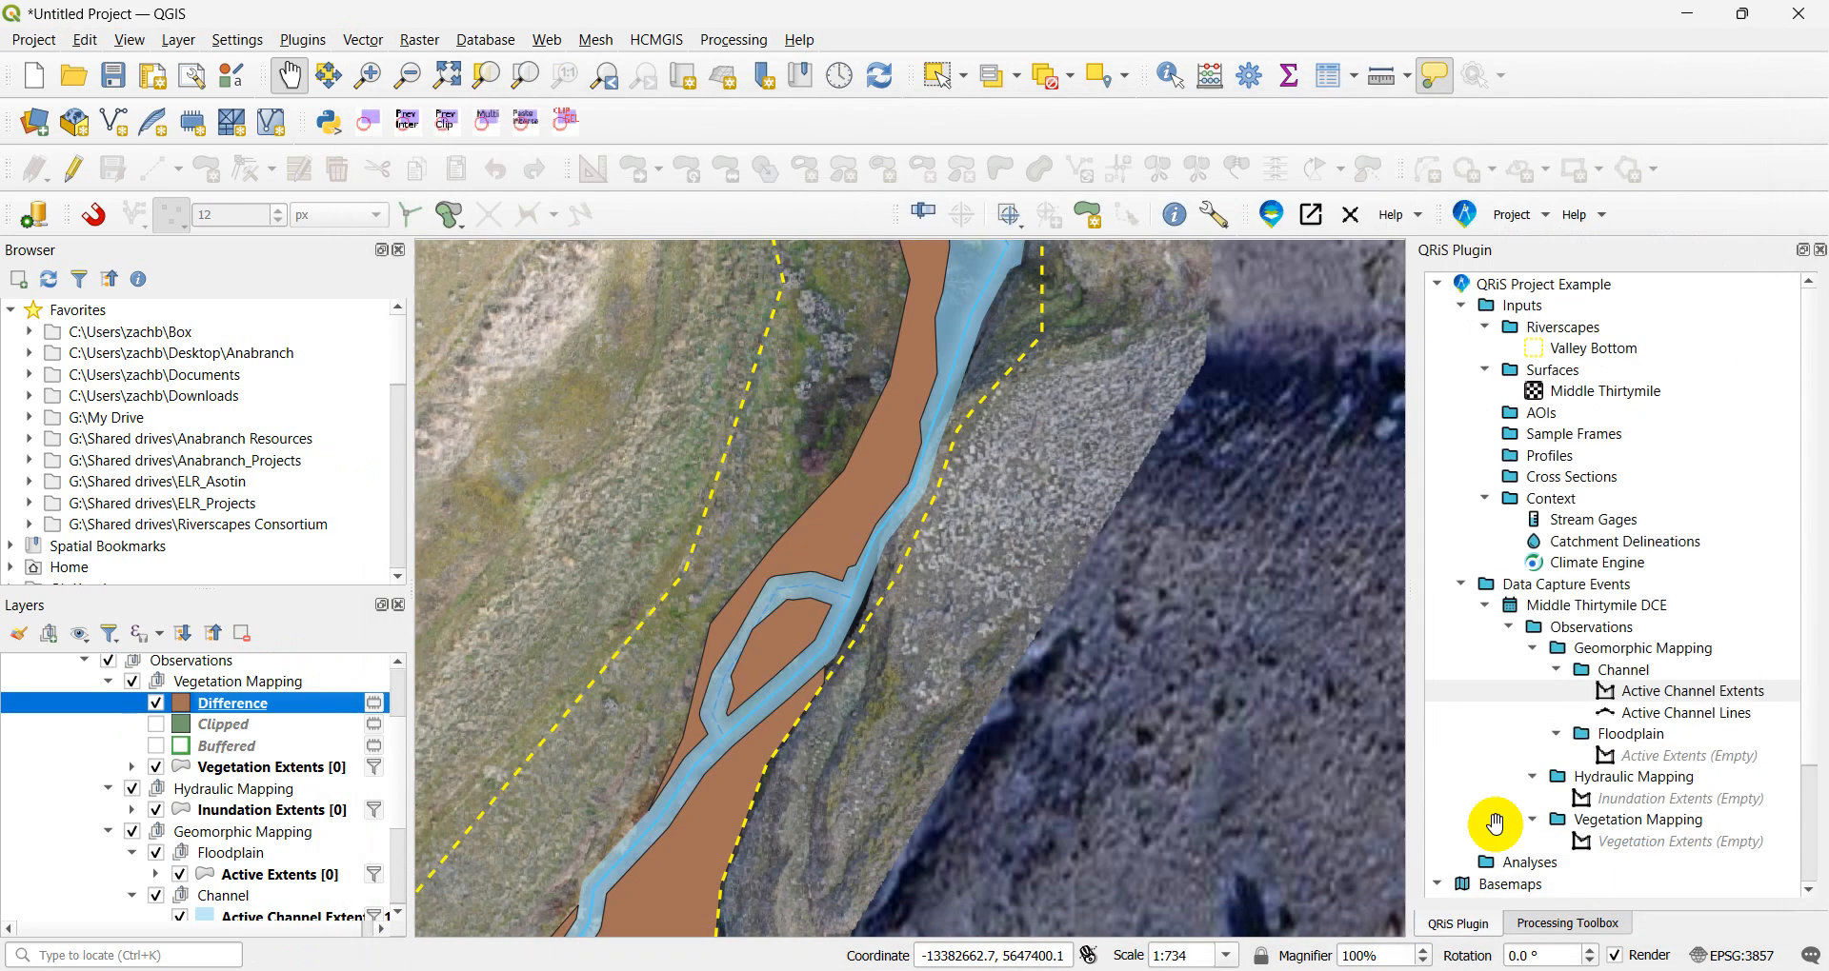
- Select a vegetation polygon in the Difference layer to check which pieces belong to the same feature, and clear the selection
scroll(975, 617, "down", 2)
left_click(936, 77)
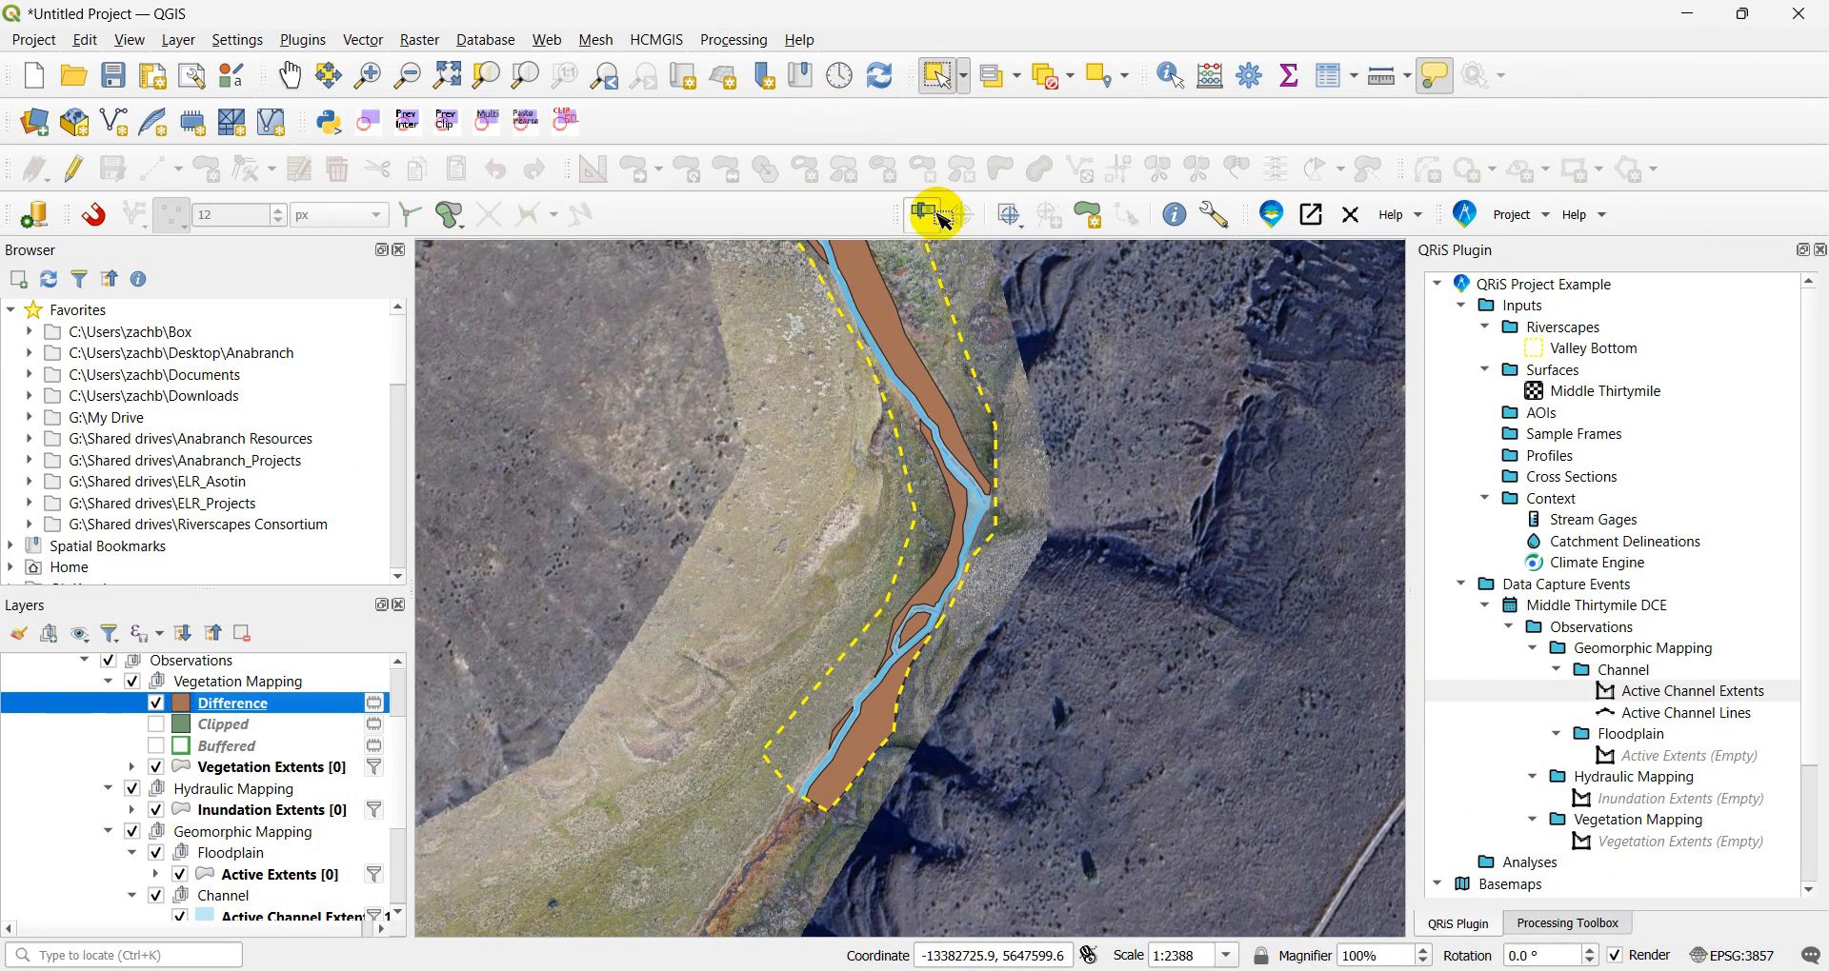
left_click(916, 369)
scroll(916, 370, "down", 1)
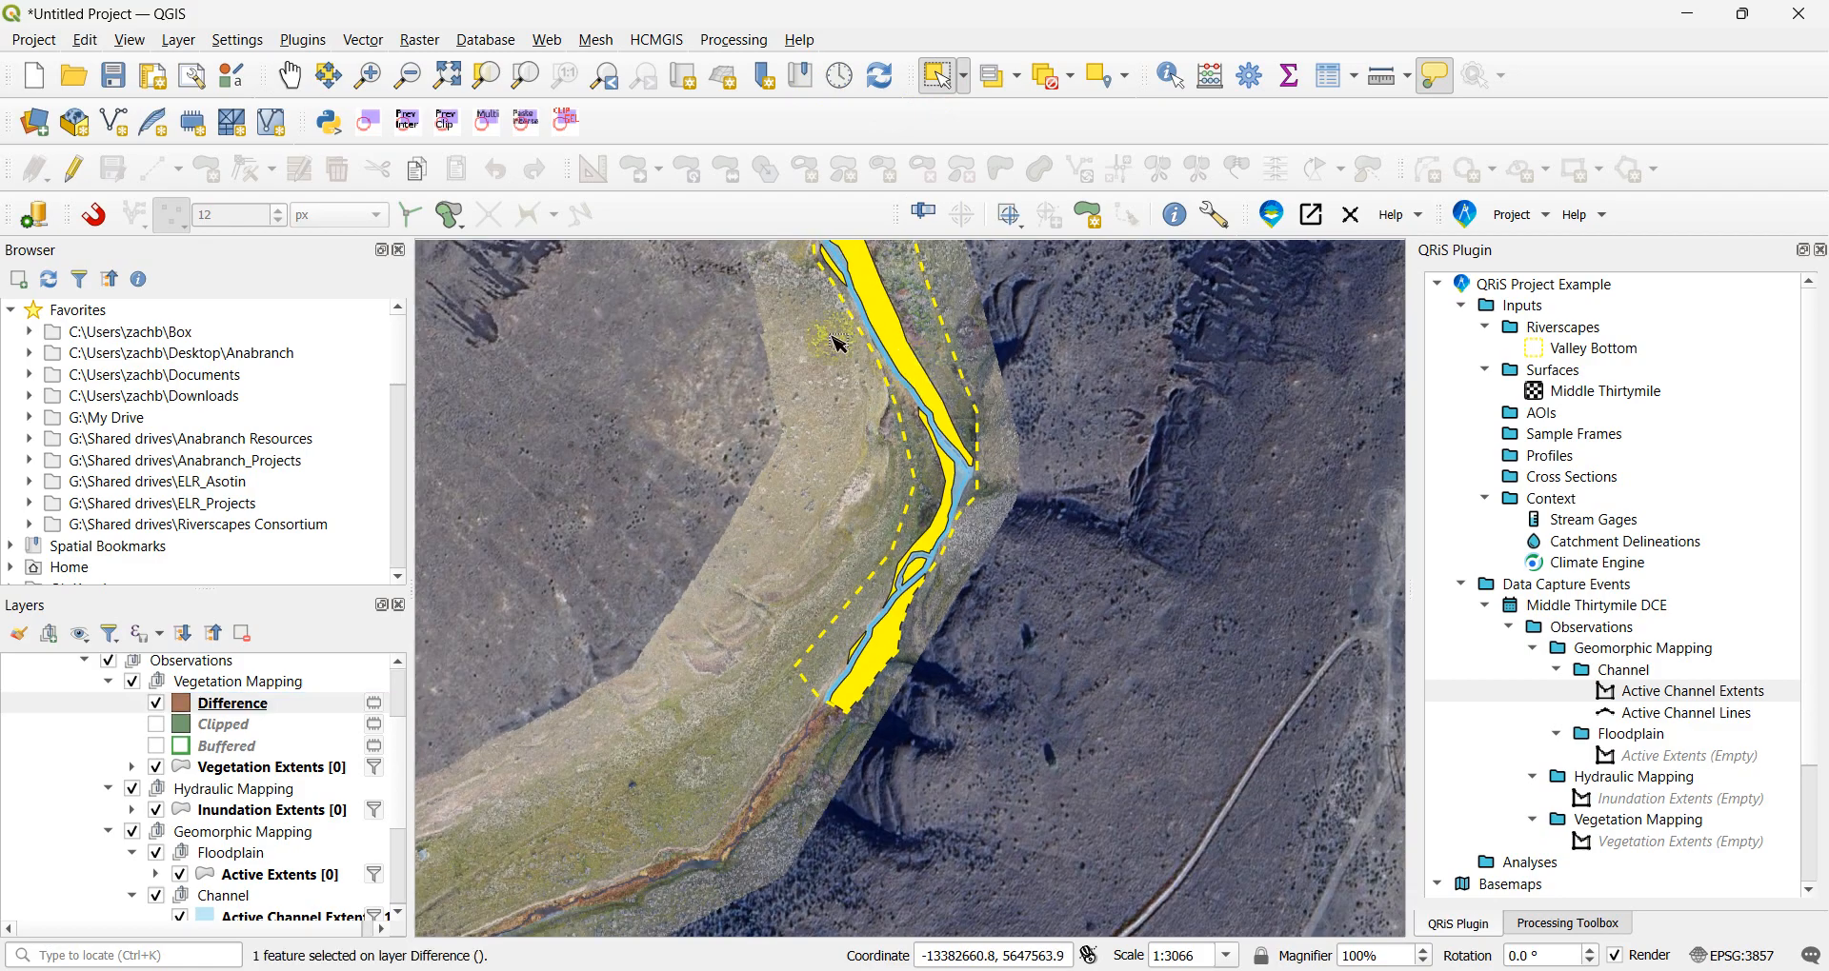
left_click(290, 76)
left_click_drag(746, 384, 747, 489)
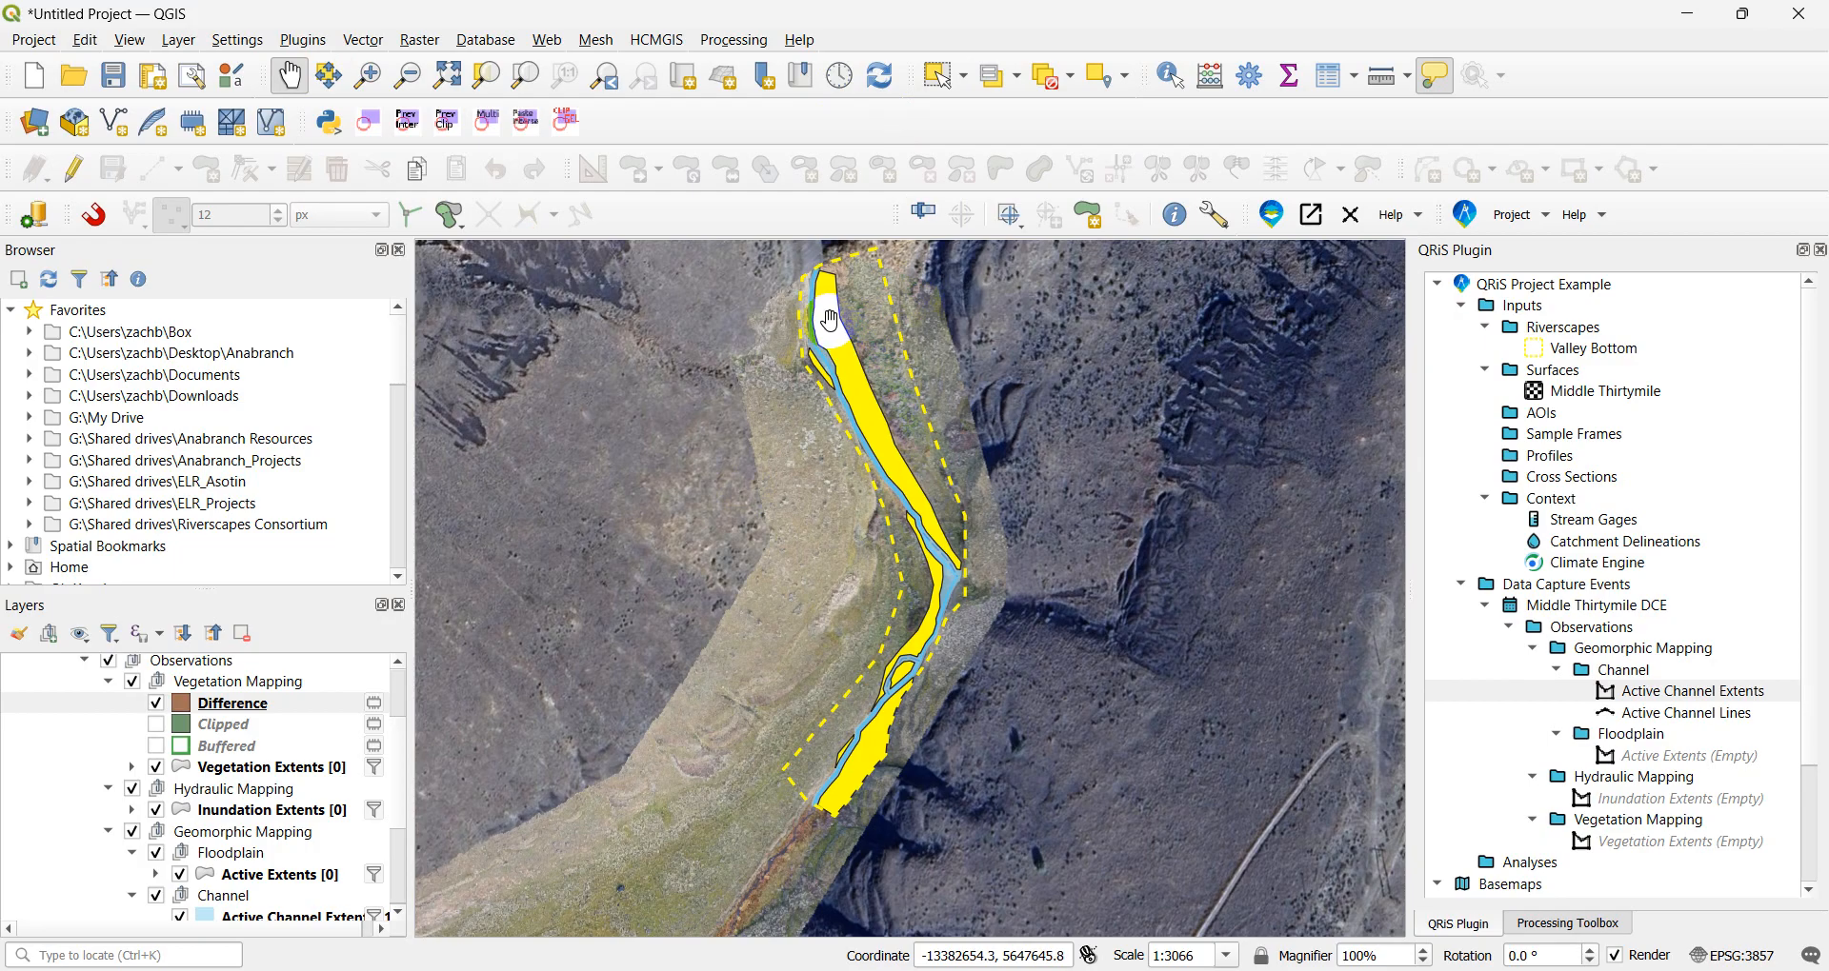
left_click(919, 712)
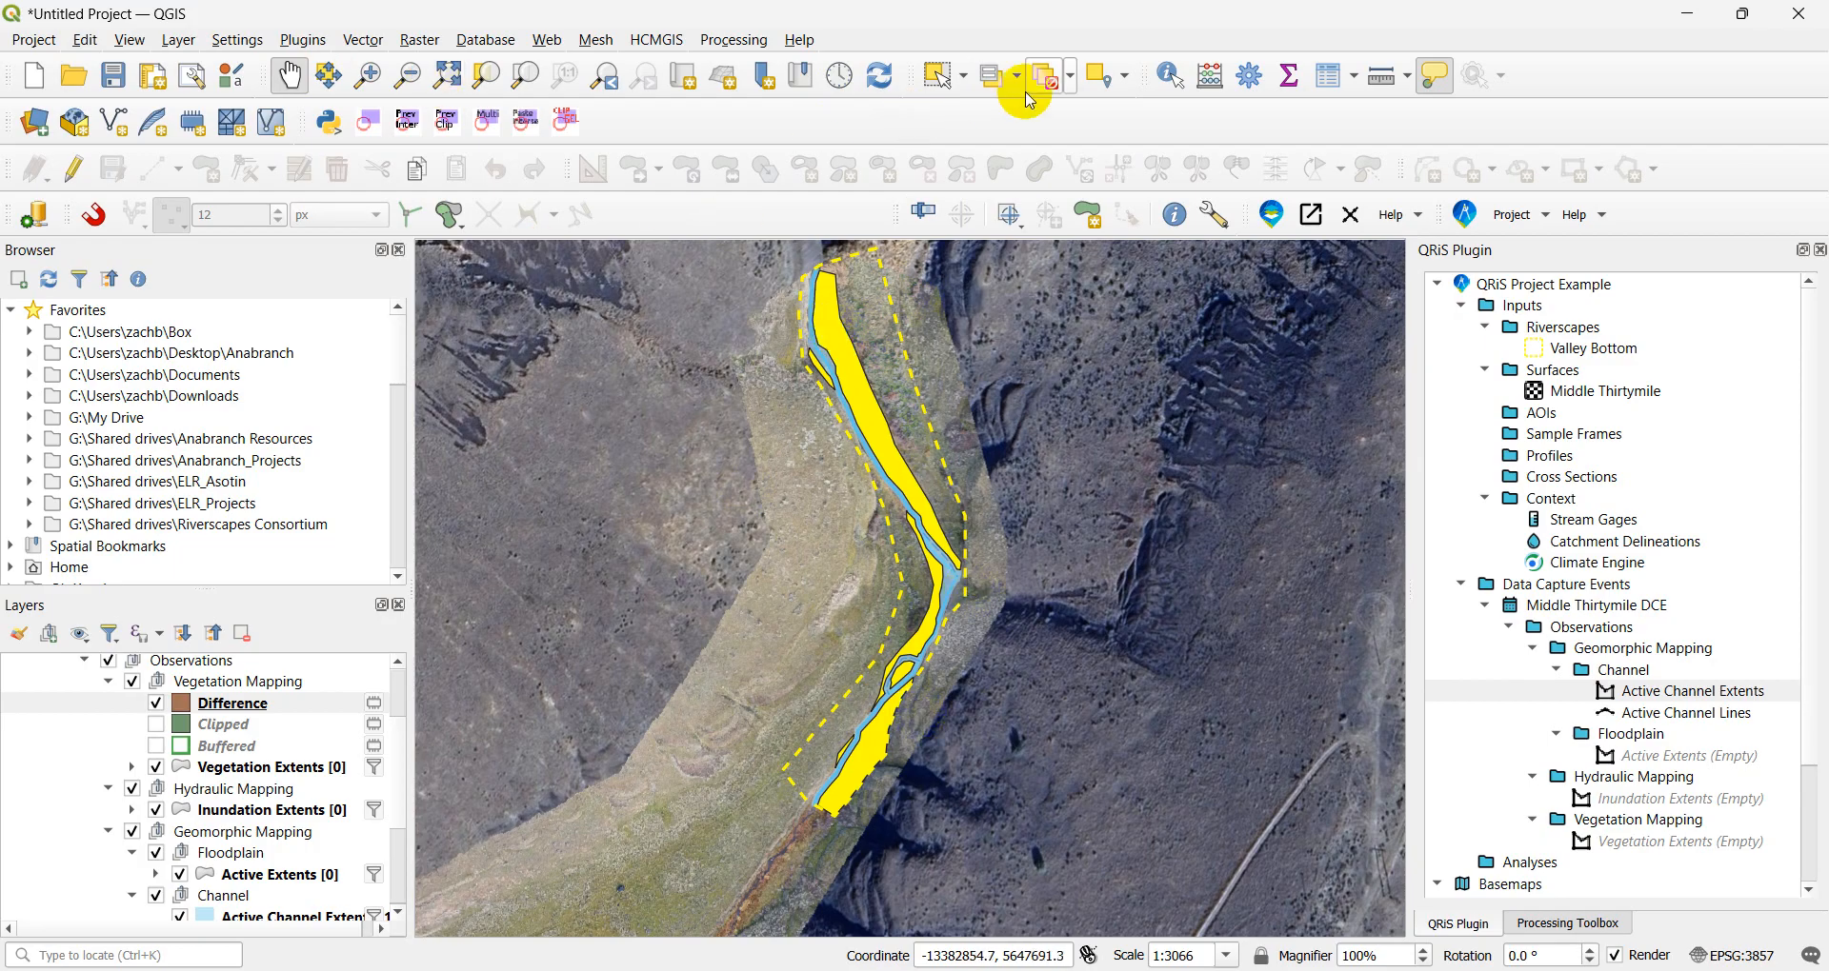
left_click(1052, 75)
- Dissolve the Difference layer into a temporary layer with disjoint features kept separate, and hide the Difference layer
left_click(363, 39)
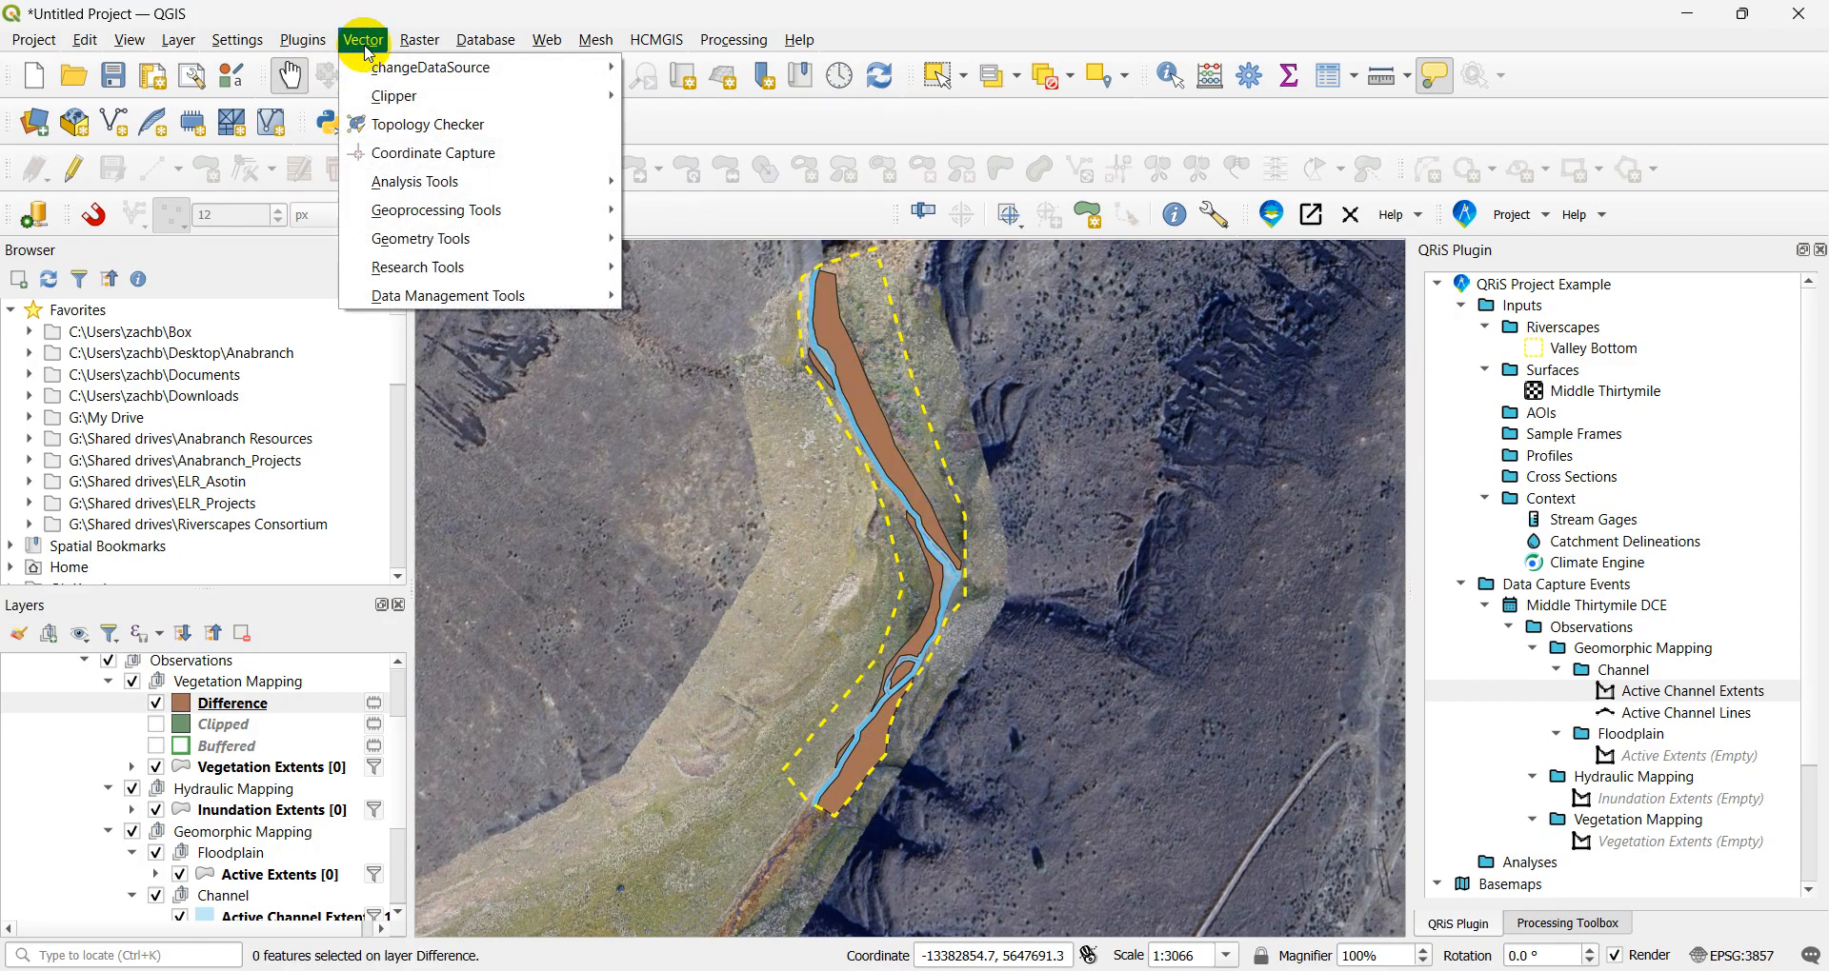
mouse_move(494, 222)
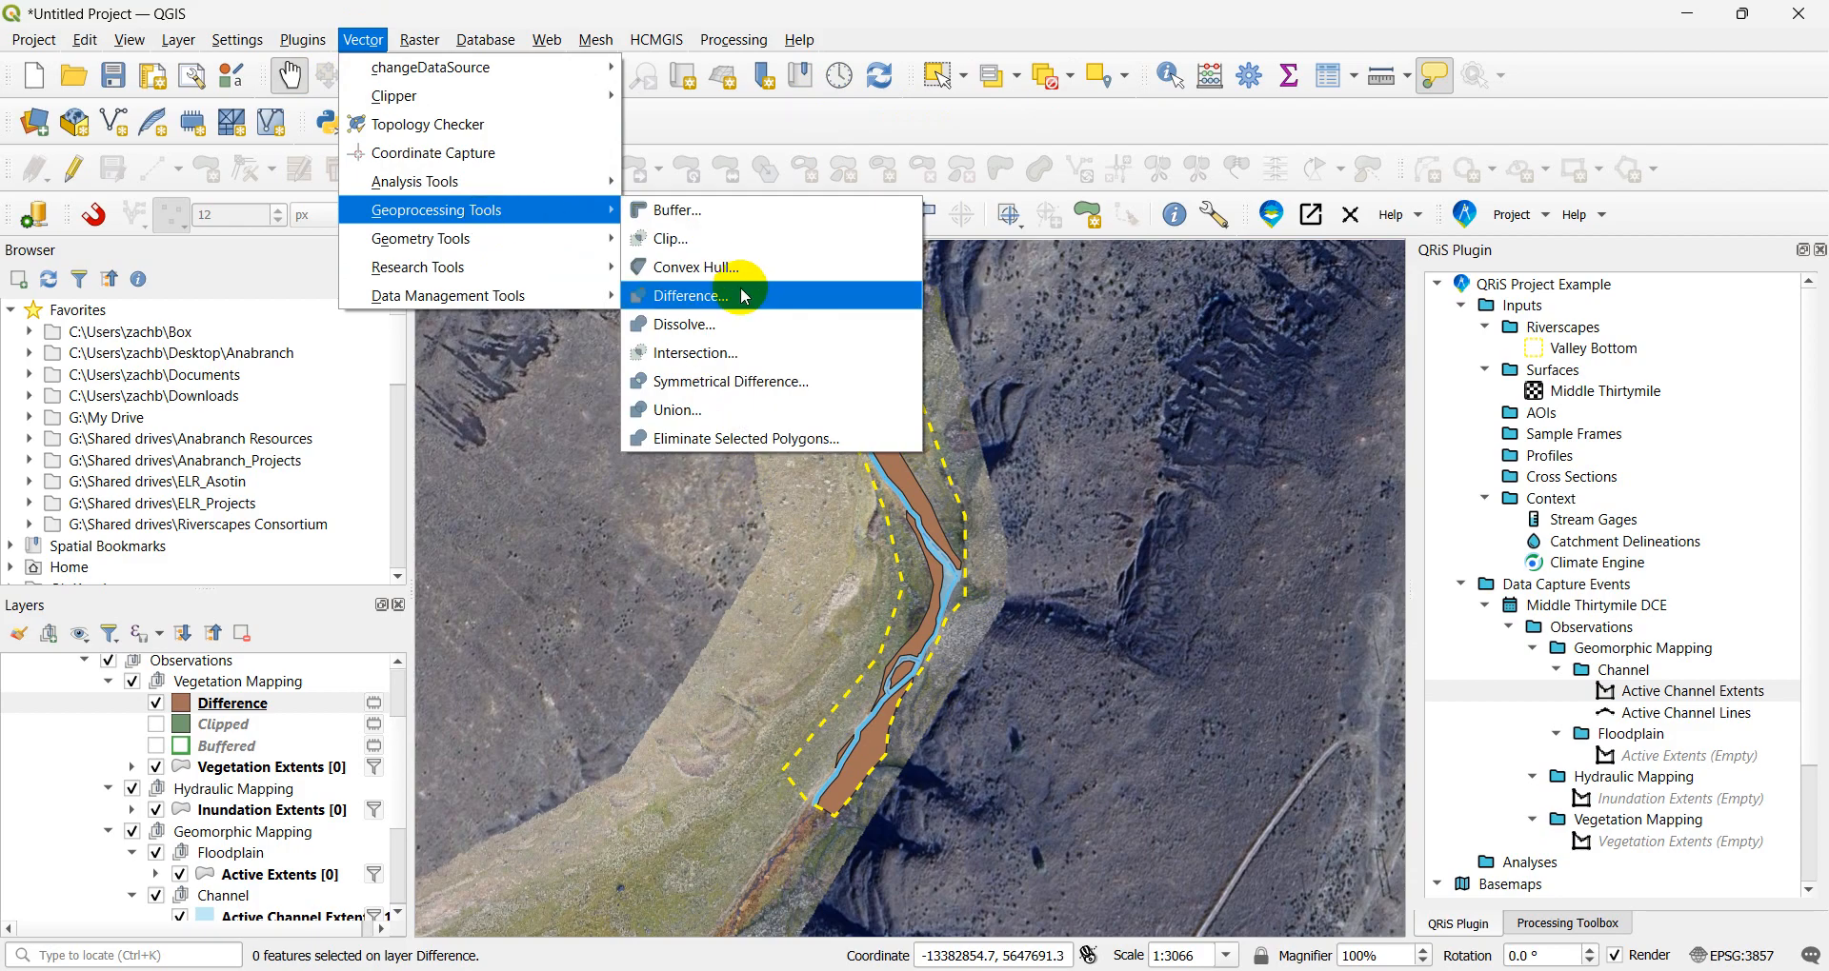
left_click(734, 321)
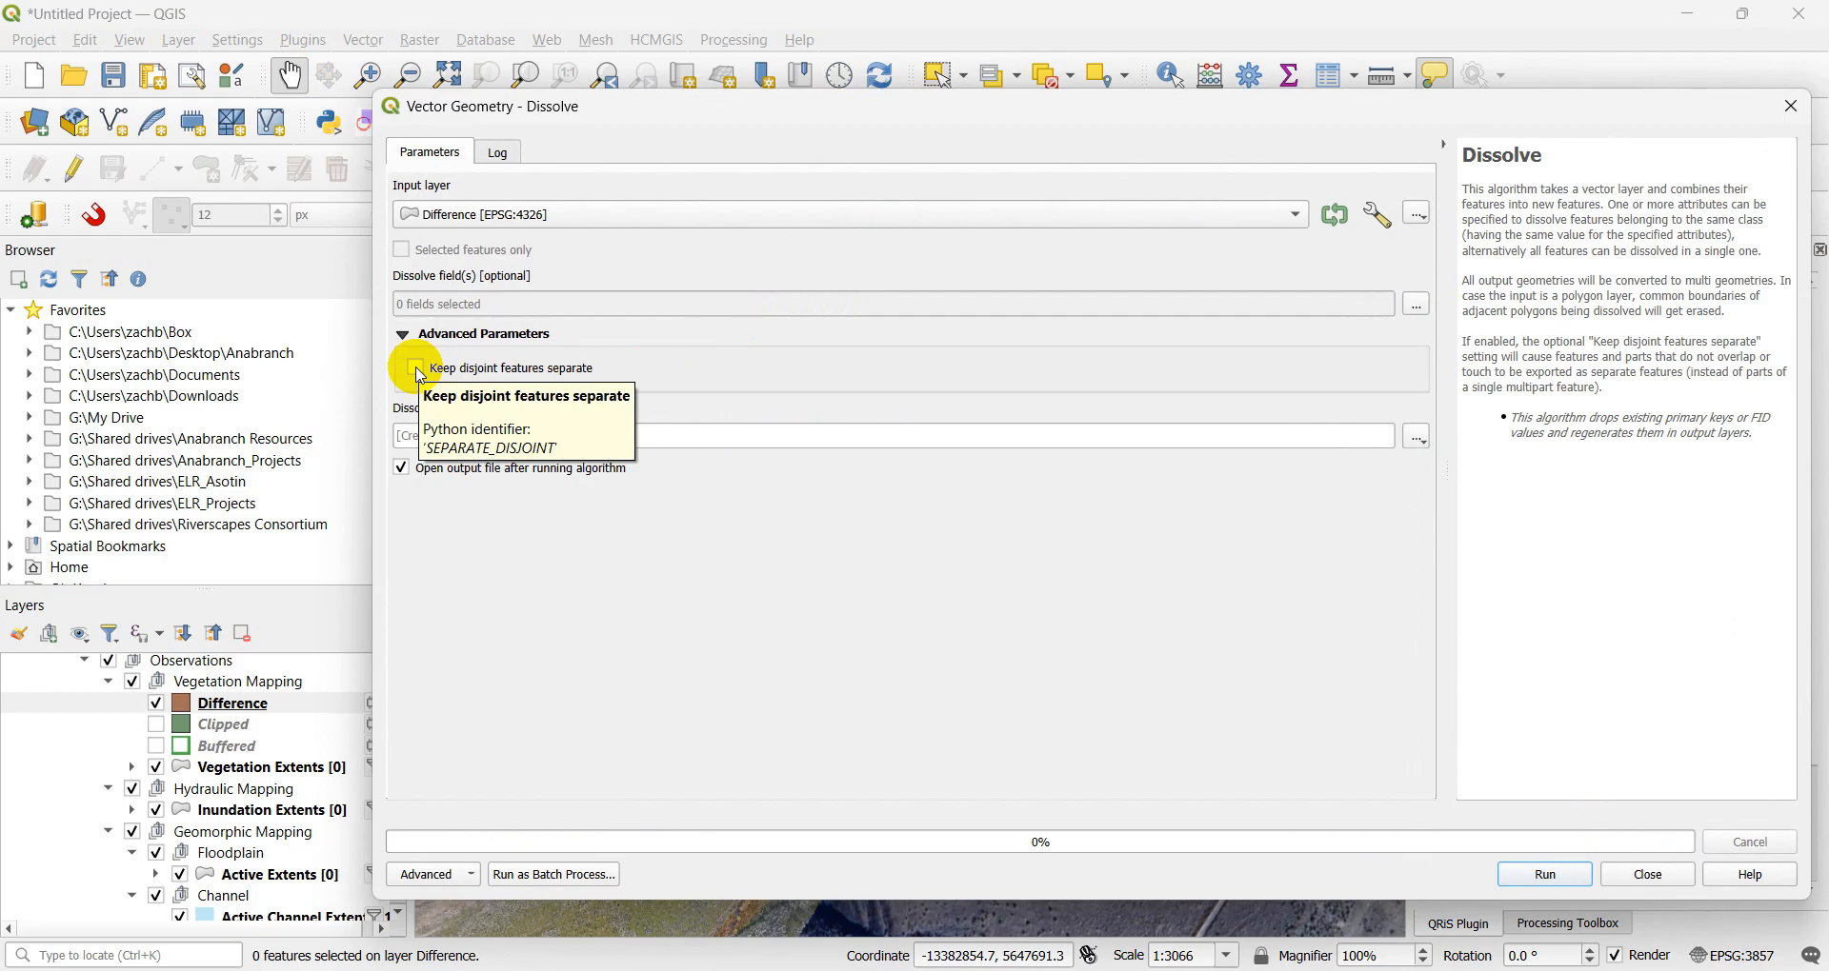
left_click(419, 371)
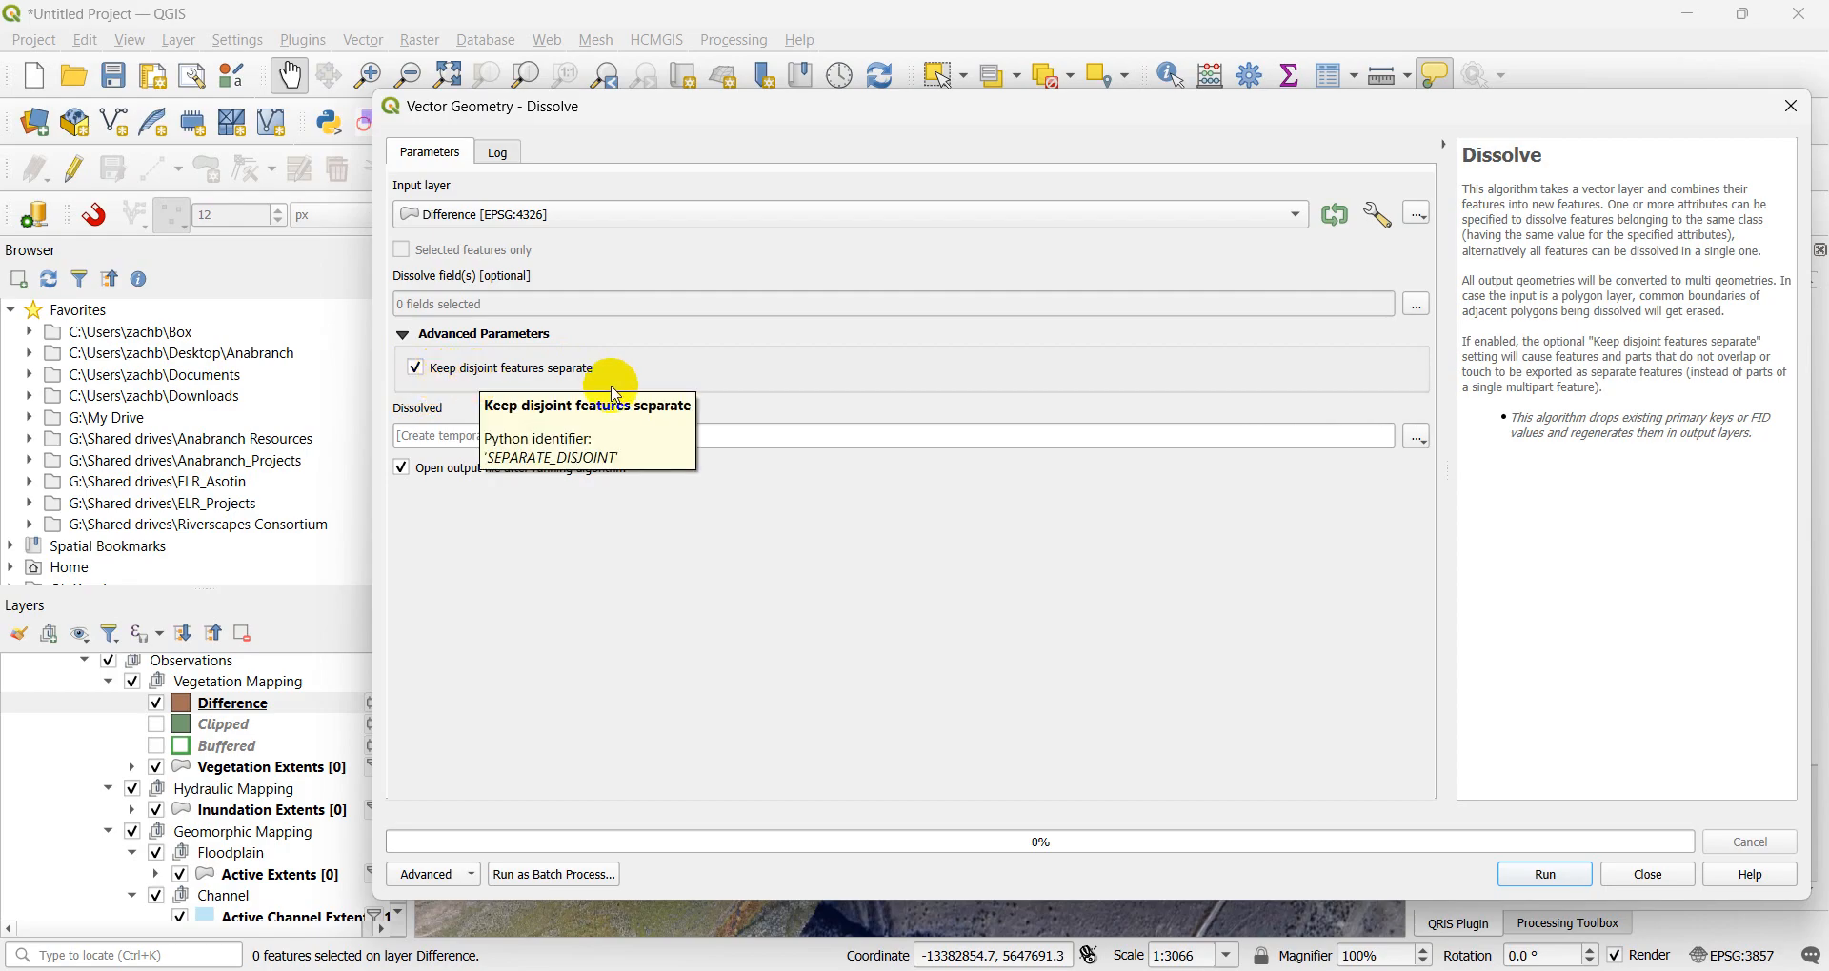
left_click(1553, 873)
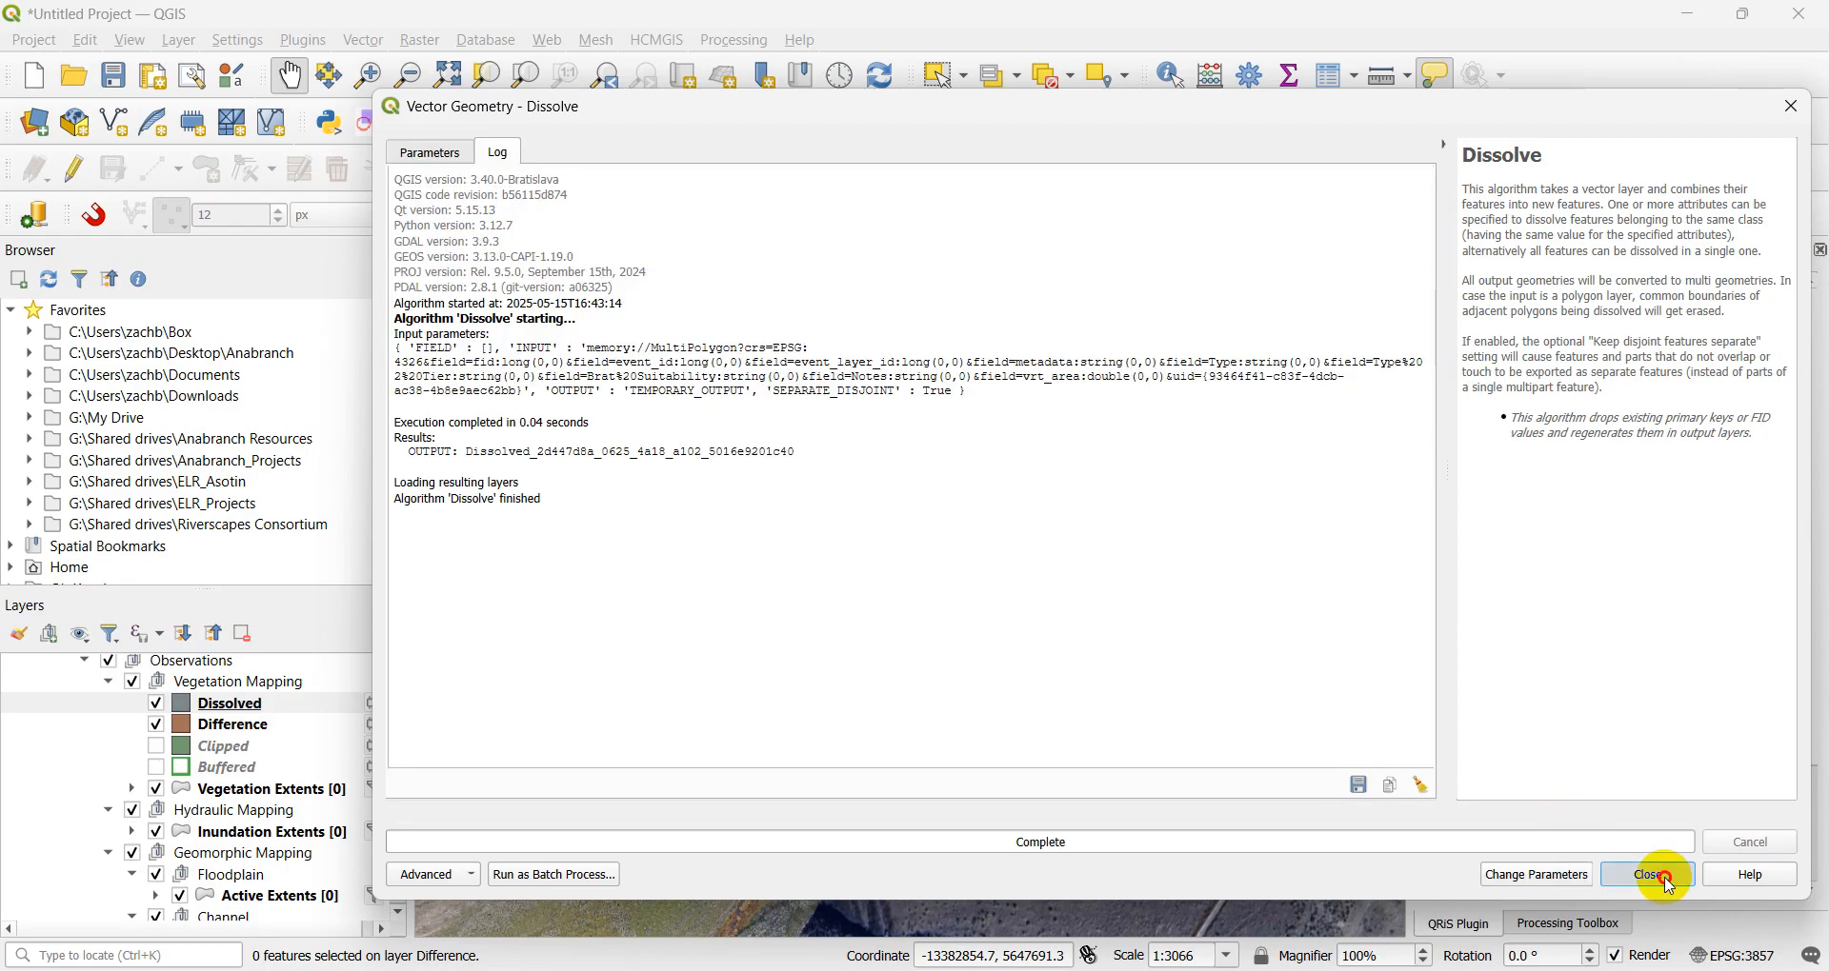
left_click(1656, 875)
left_click(155, 724)
- Select the Dissolved layer's vegetation pieces one by one along the reach to check that each is a separate feature
left_click(947, 78)
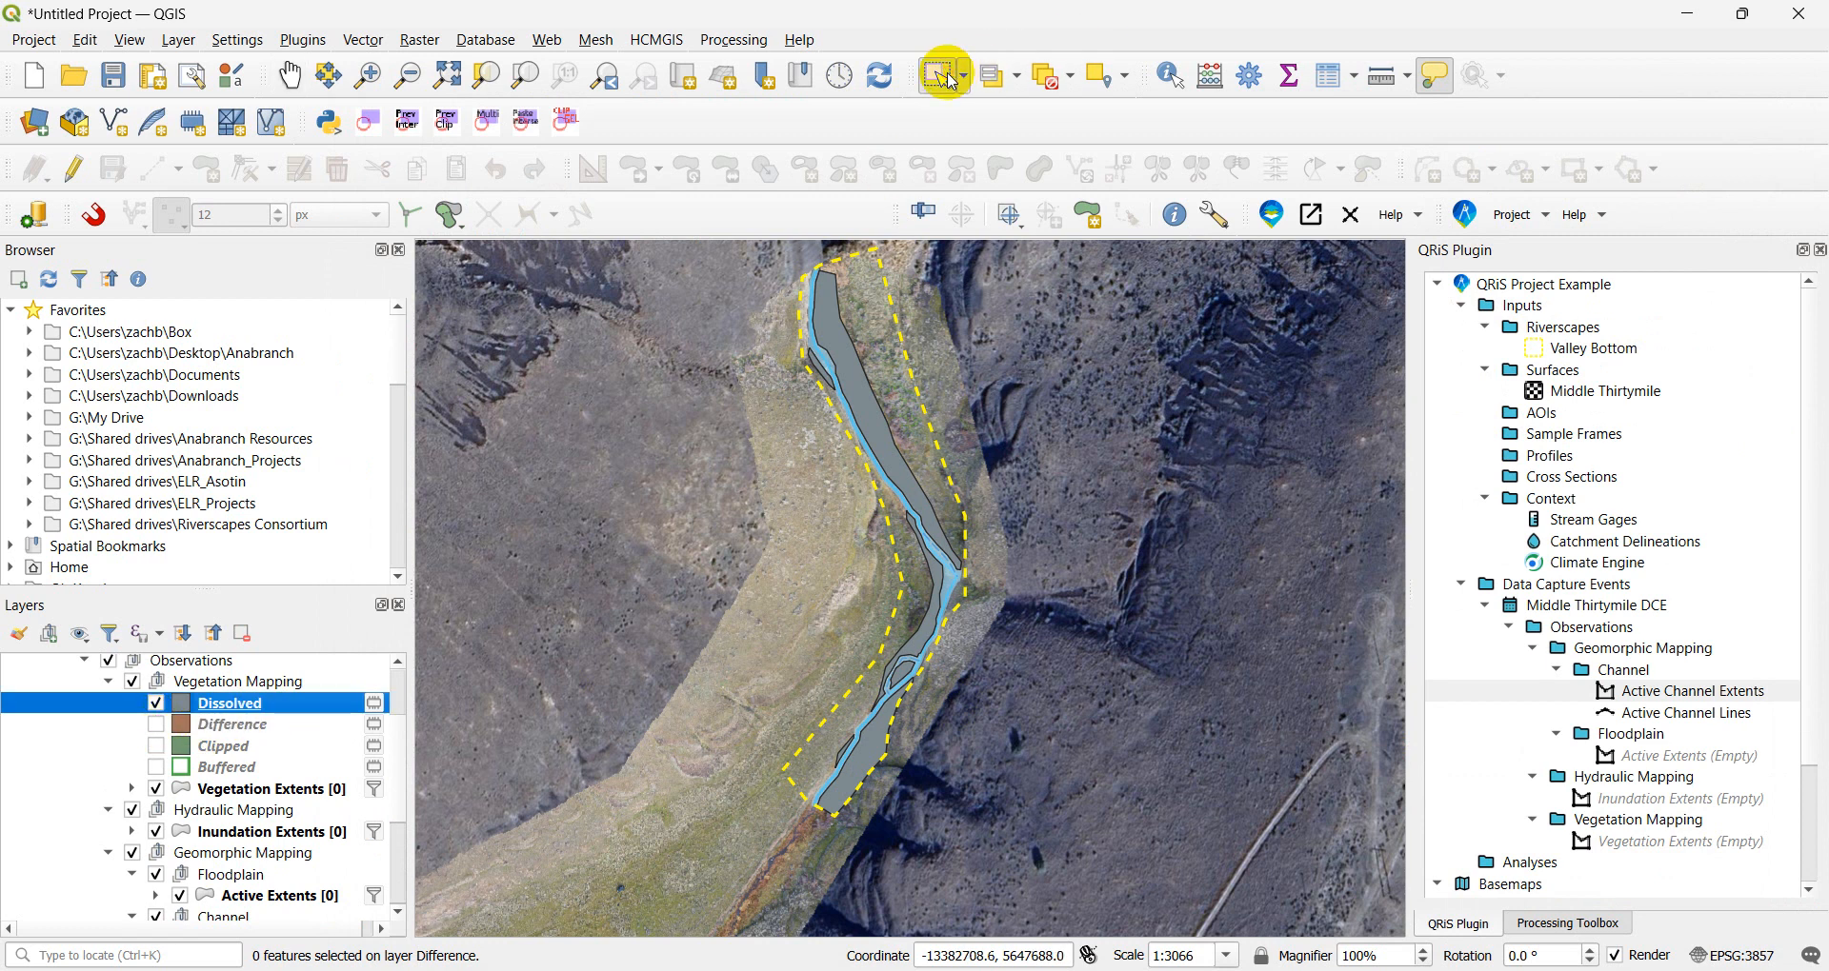
left_click(847, 400)
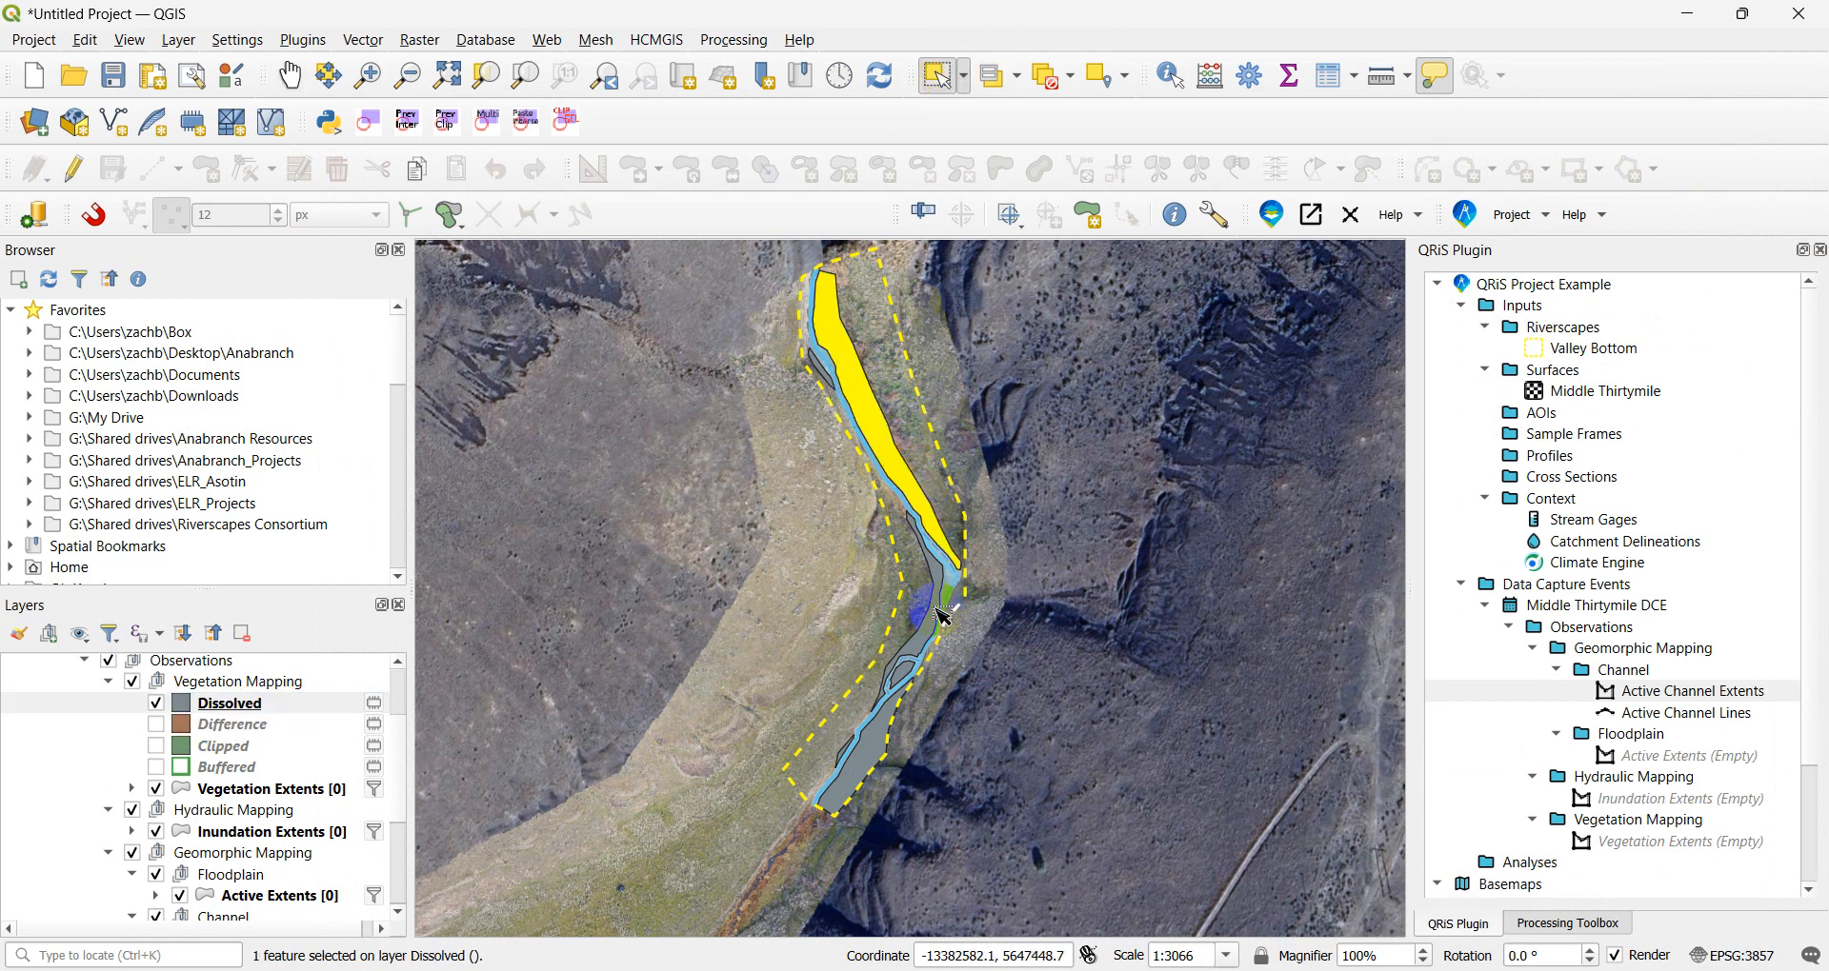
left_click(943, 617)
left_click(825, 371)
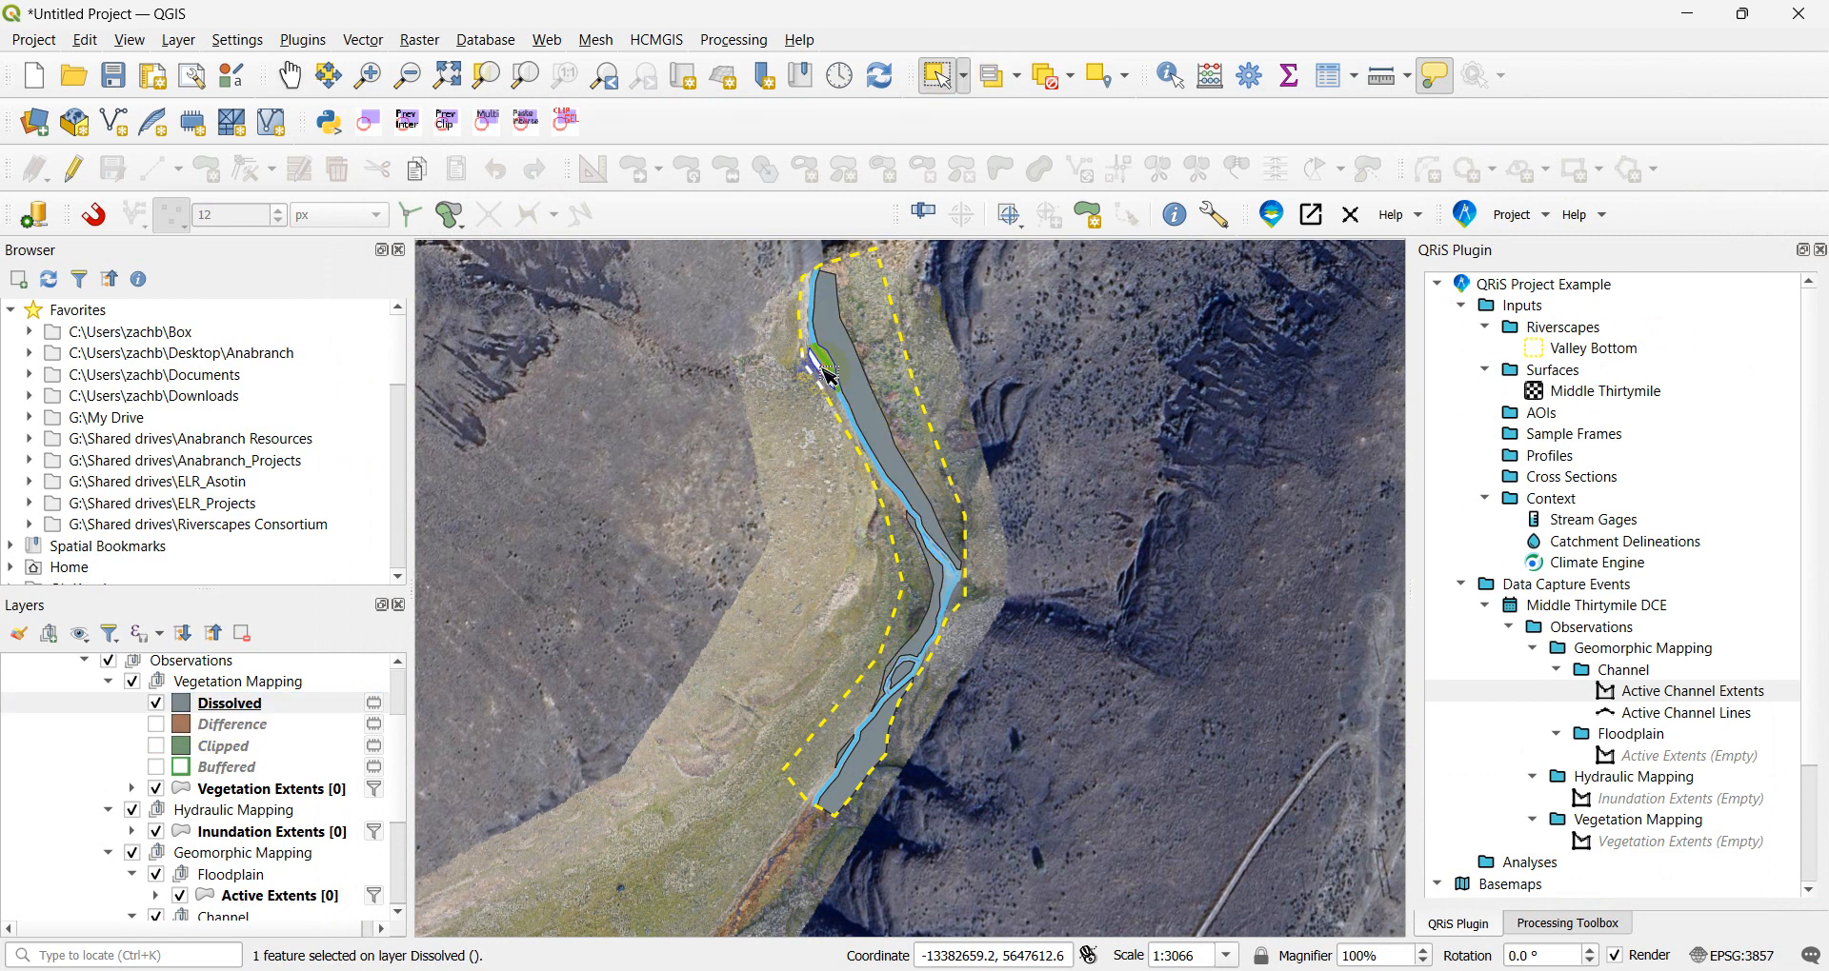
left_click(902, 675)
left_click(879, 748)
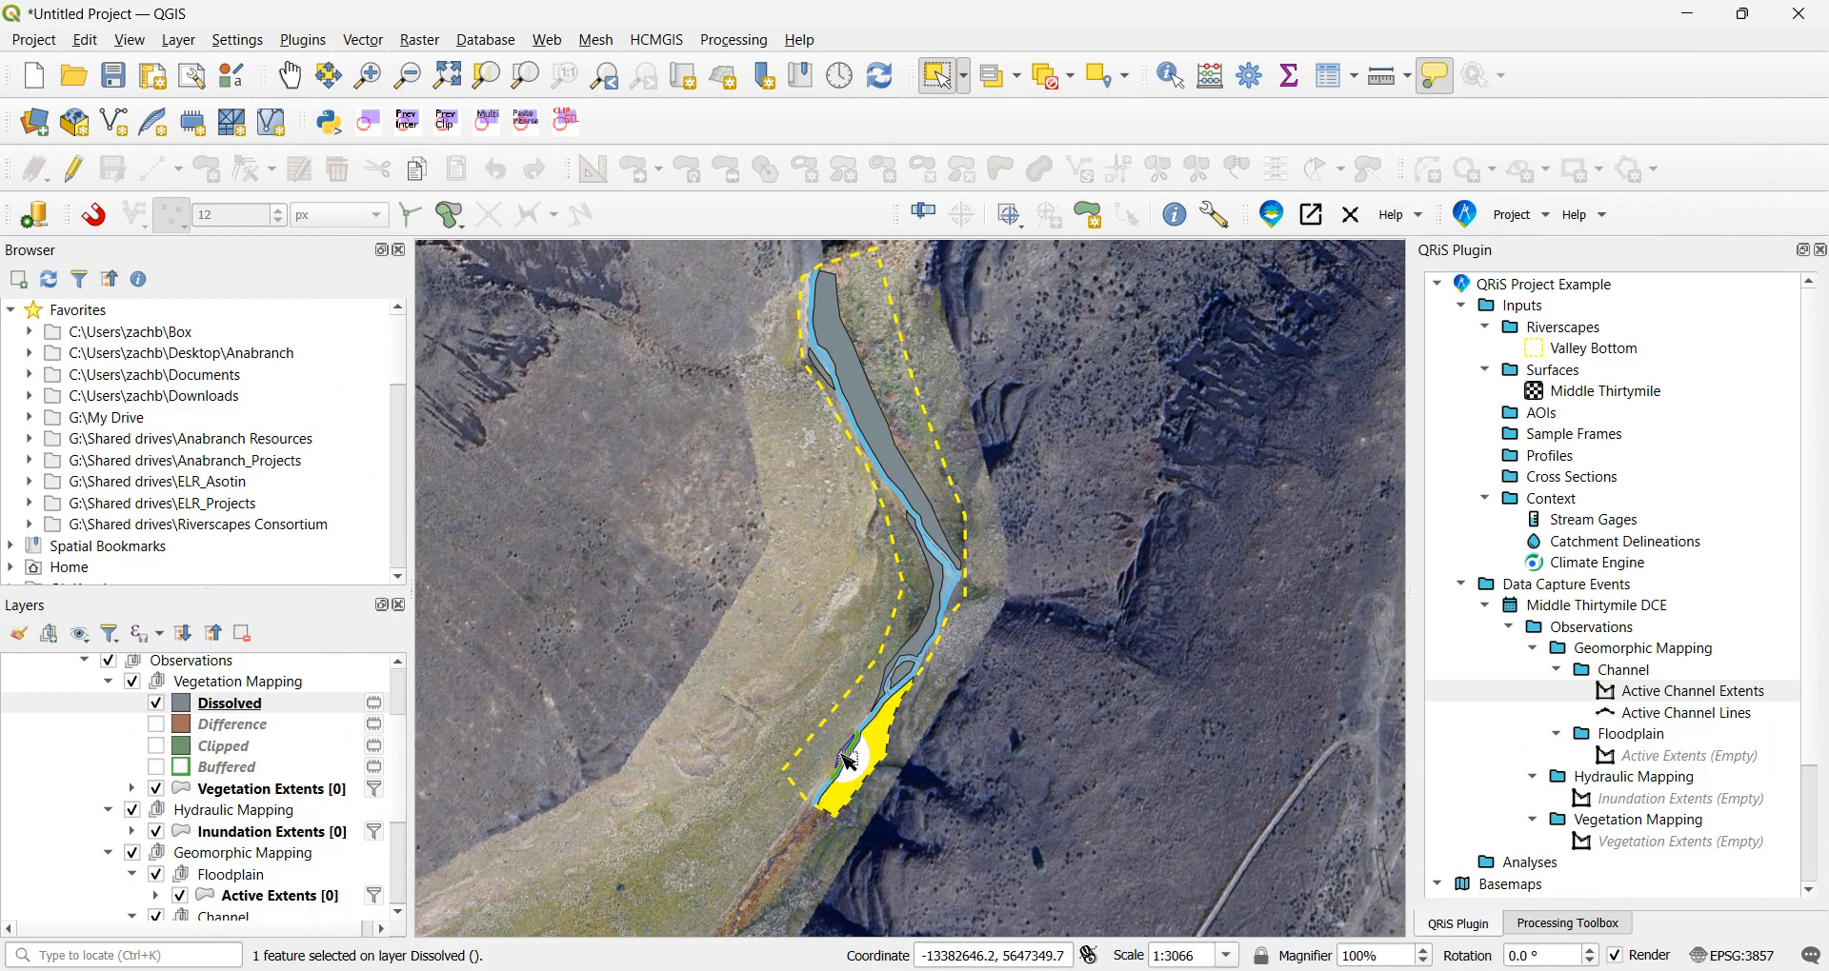
left_click(841, 755)
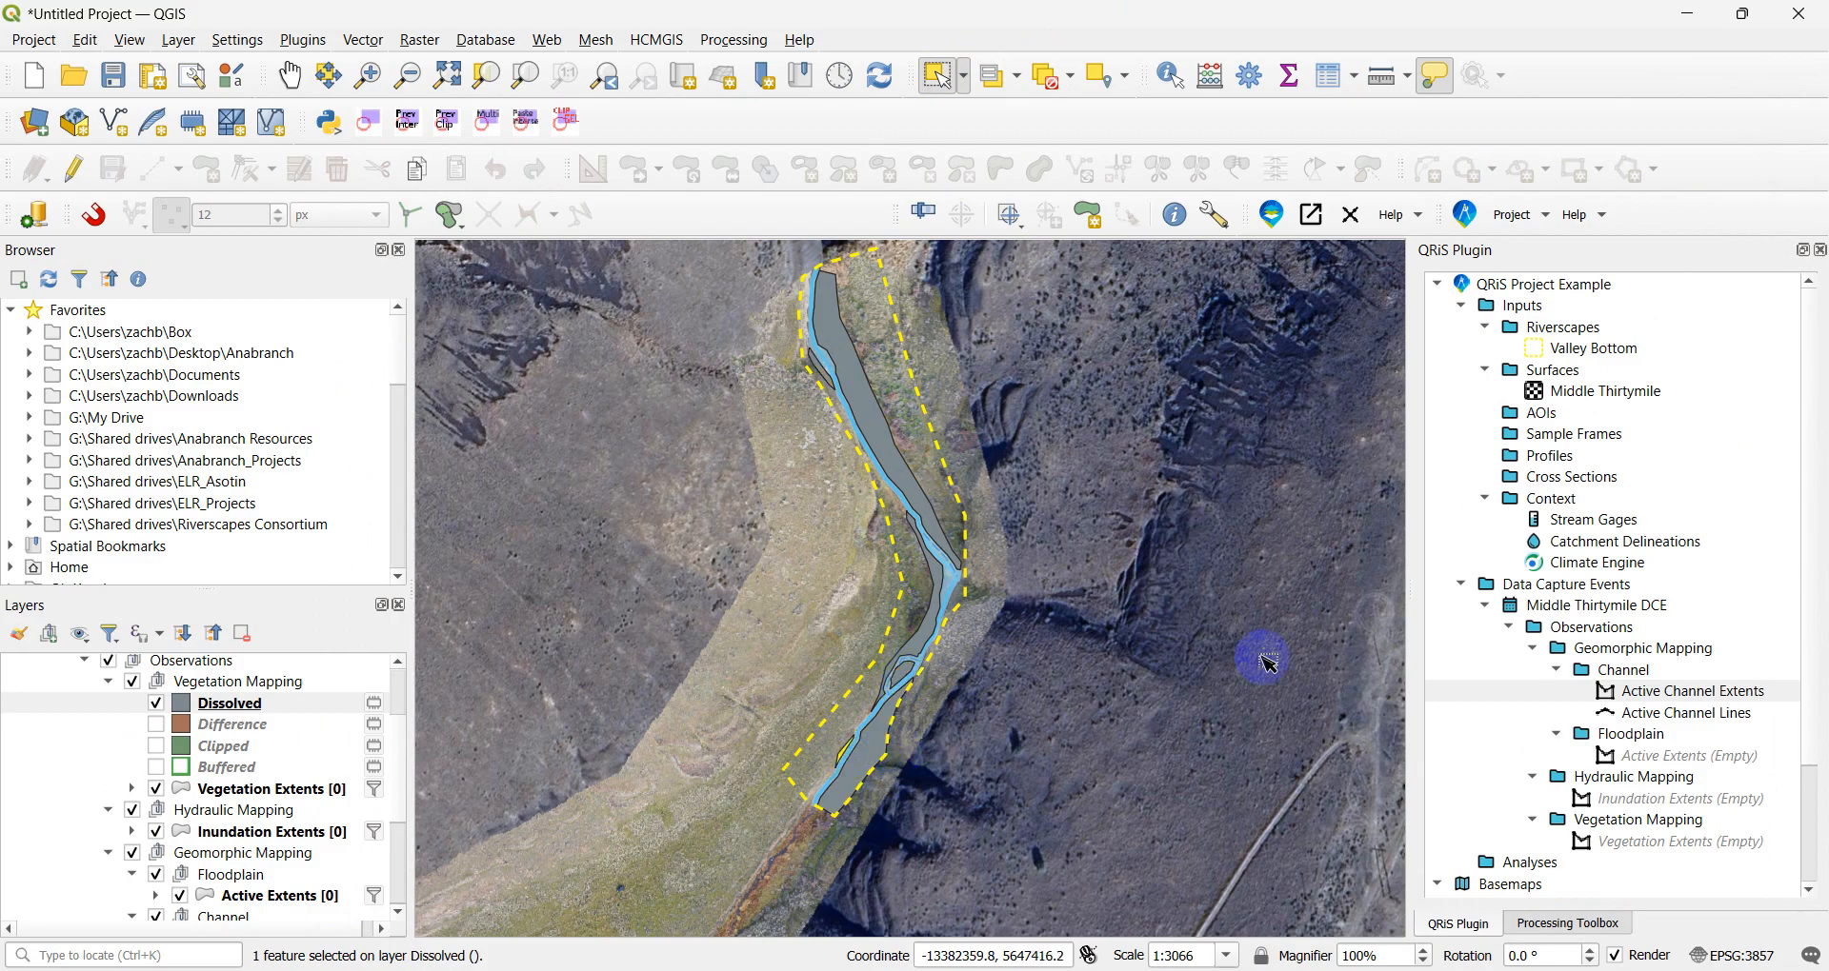
- Start a temporary-layer import into the Vegetation Extents layer of the Middle Thirtymile DCE, using Dissolved as the source
left_click(1604, 777)
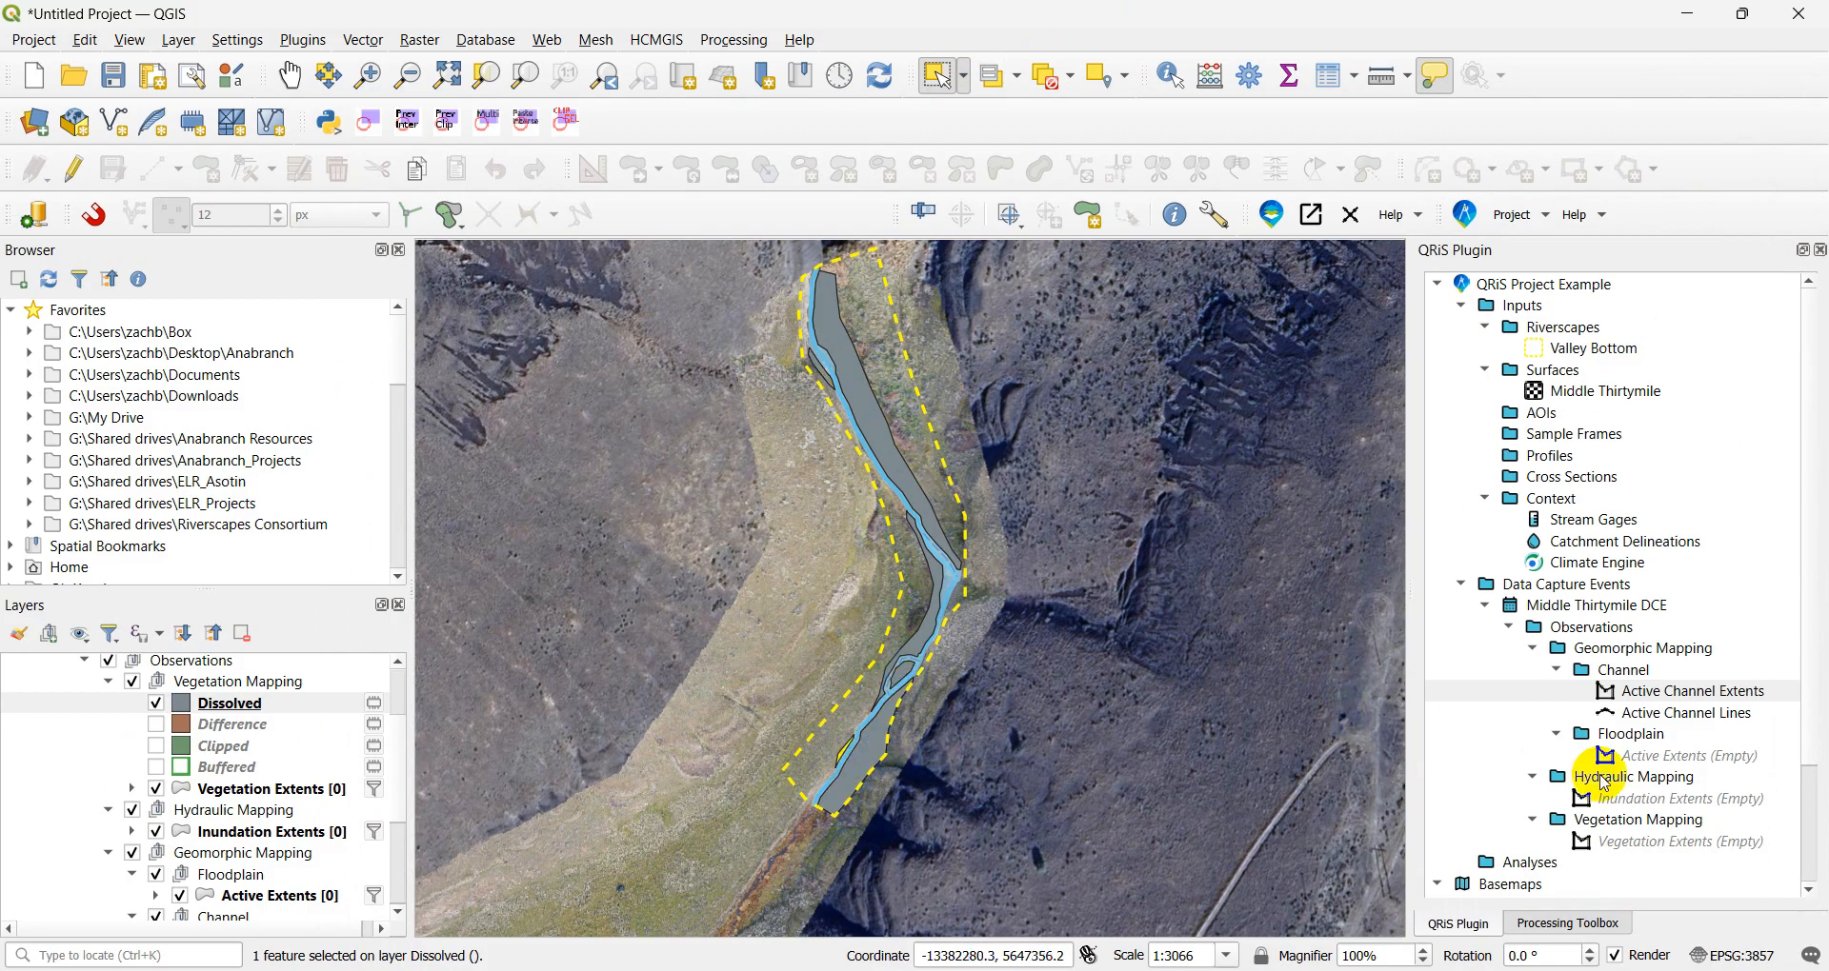
right_click(1633, 846)
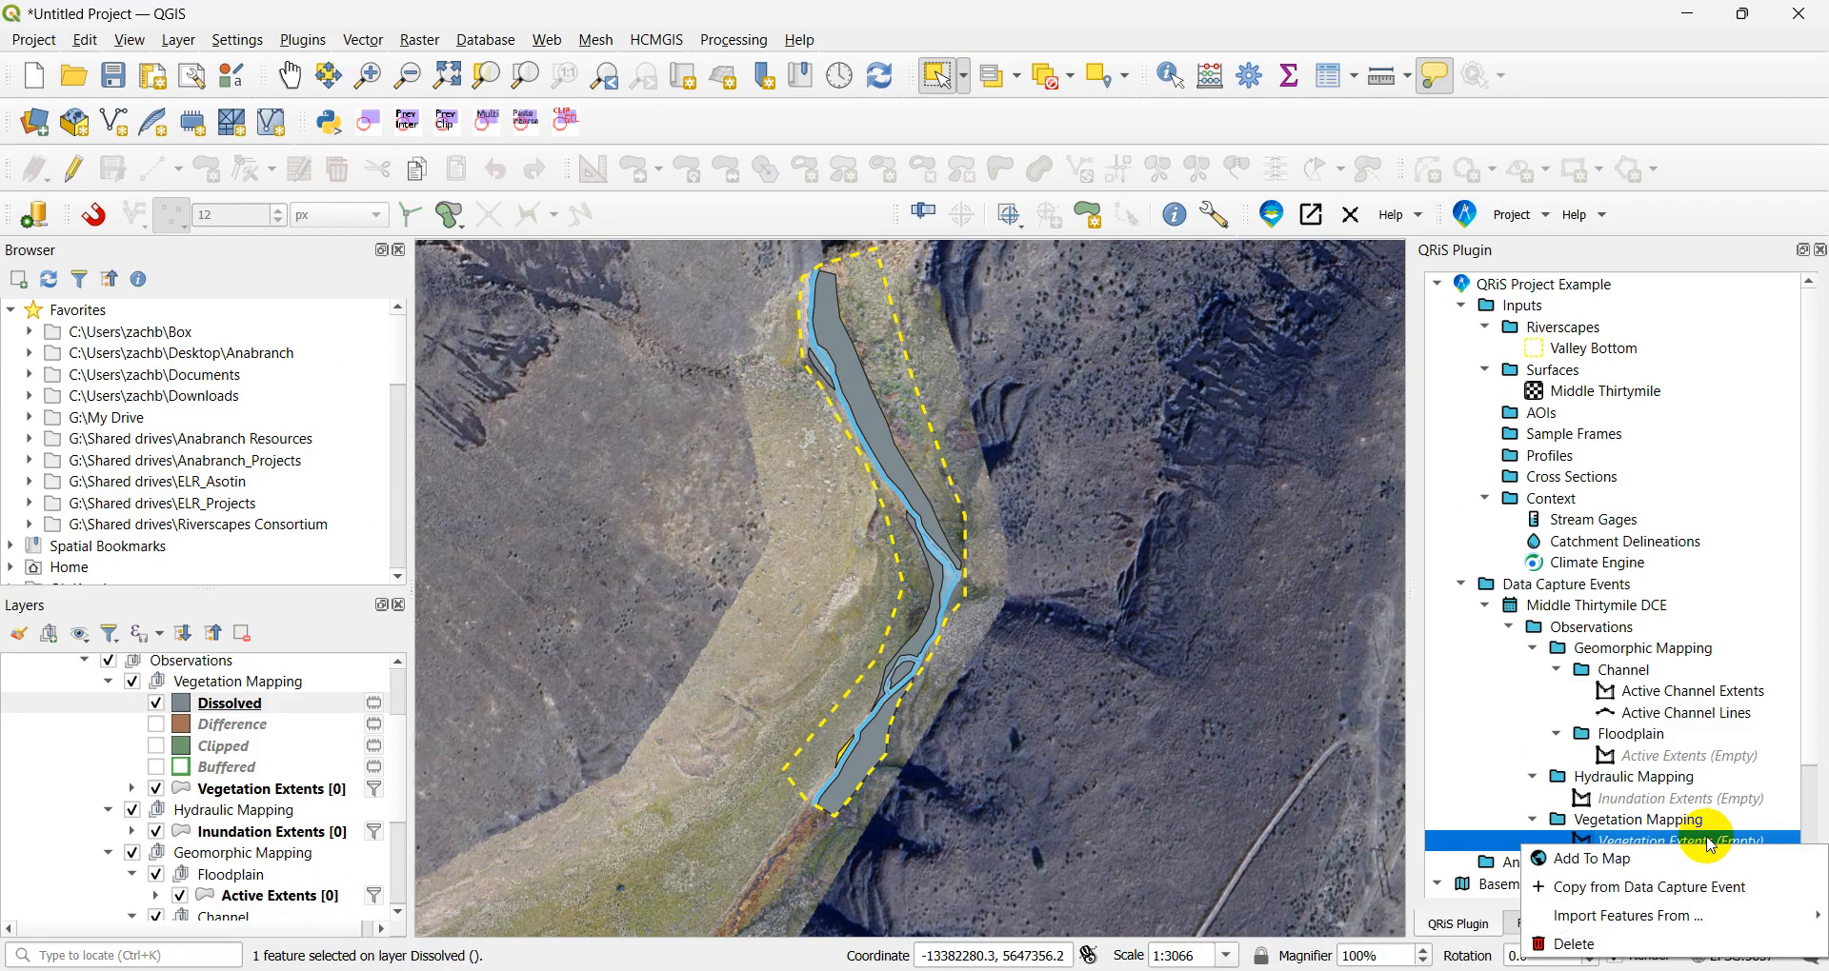
mouse_move(1667, 916)
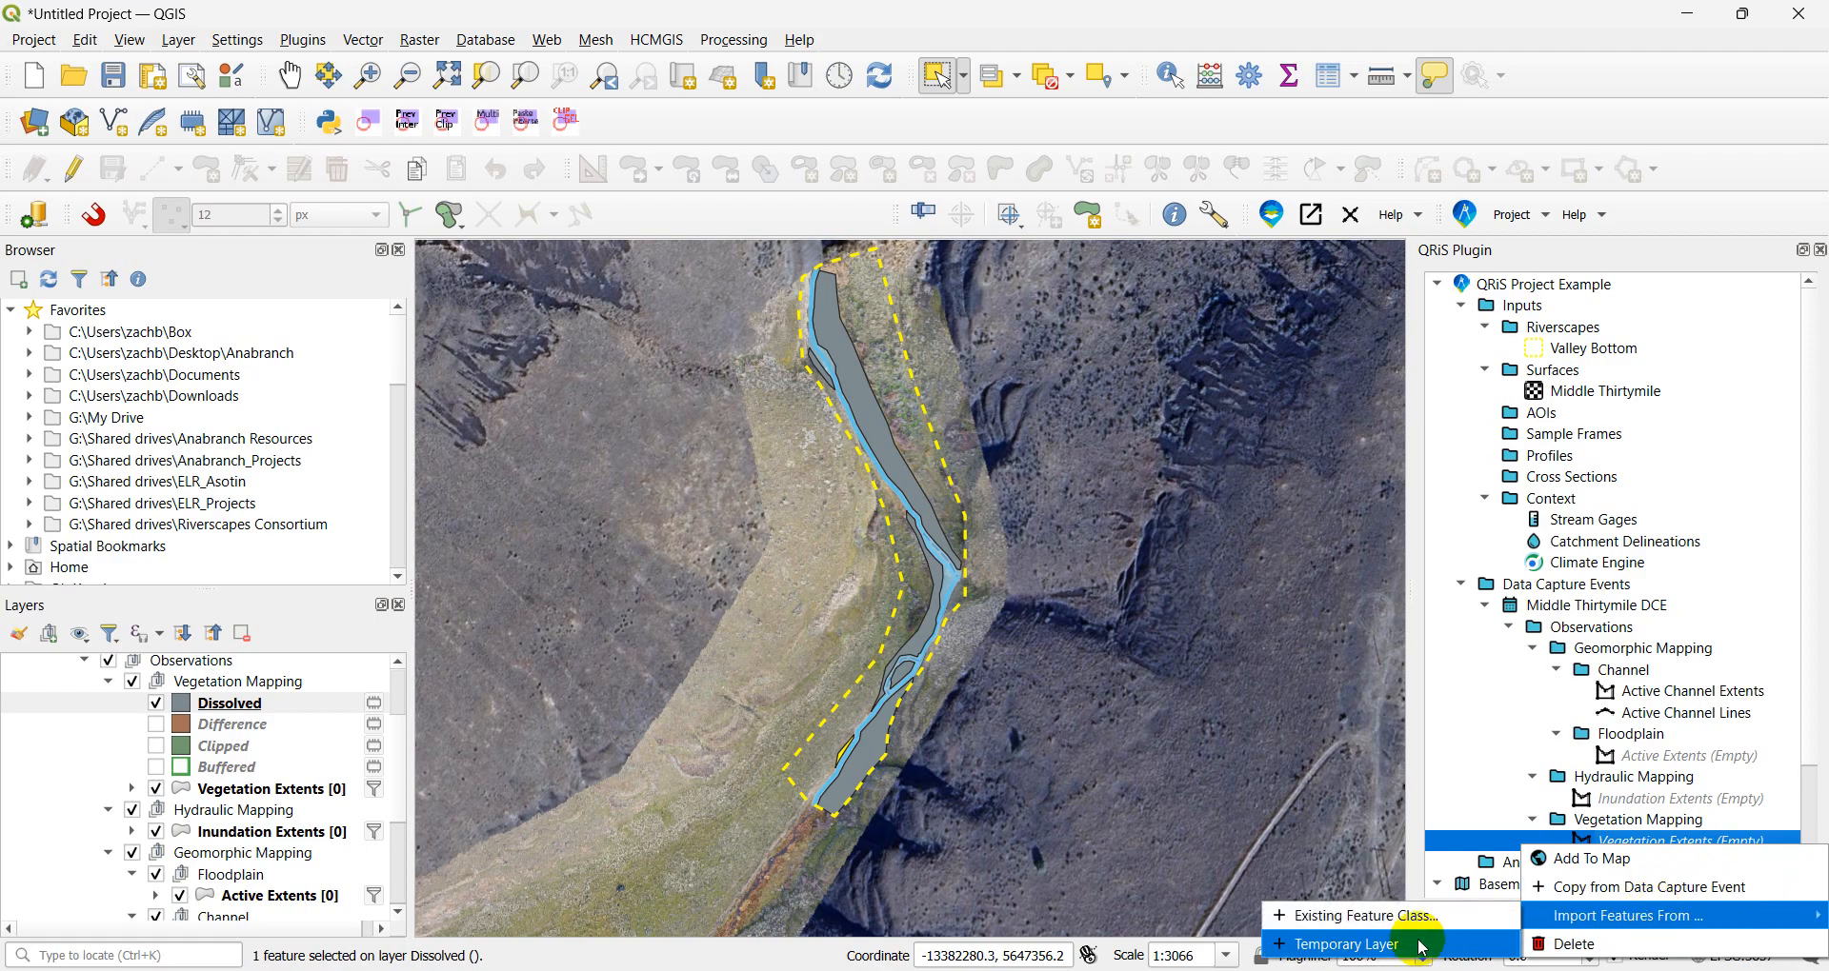
left_click(1454, 937)
left_click(957, 473)
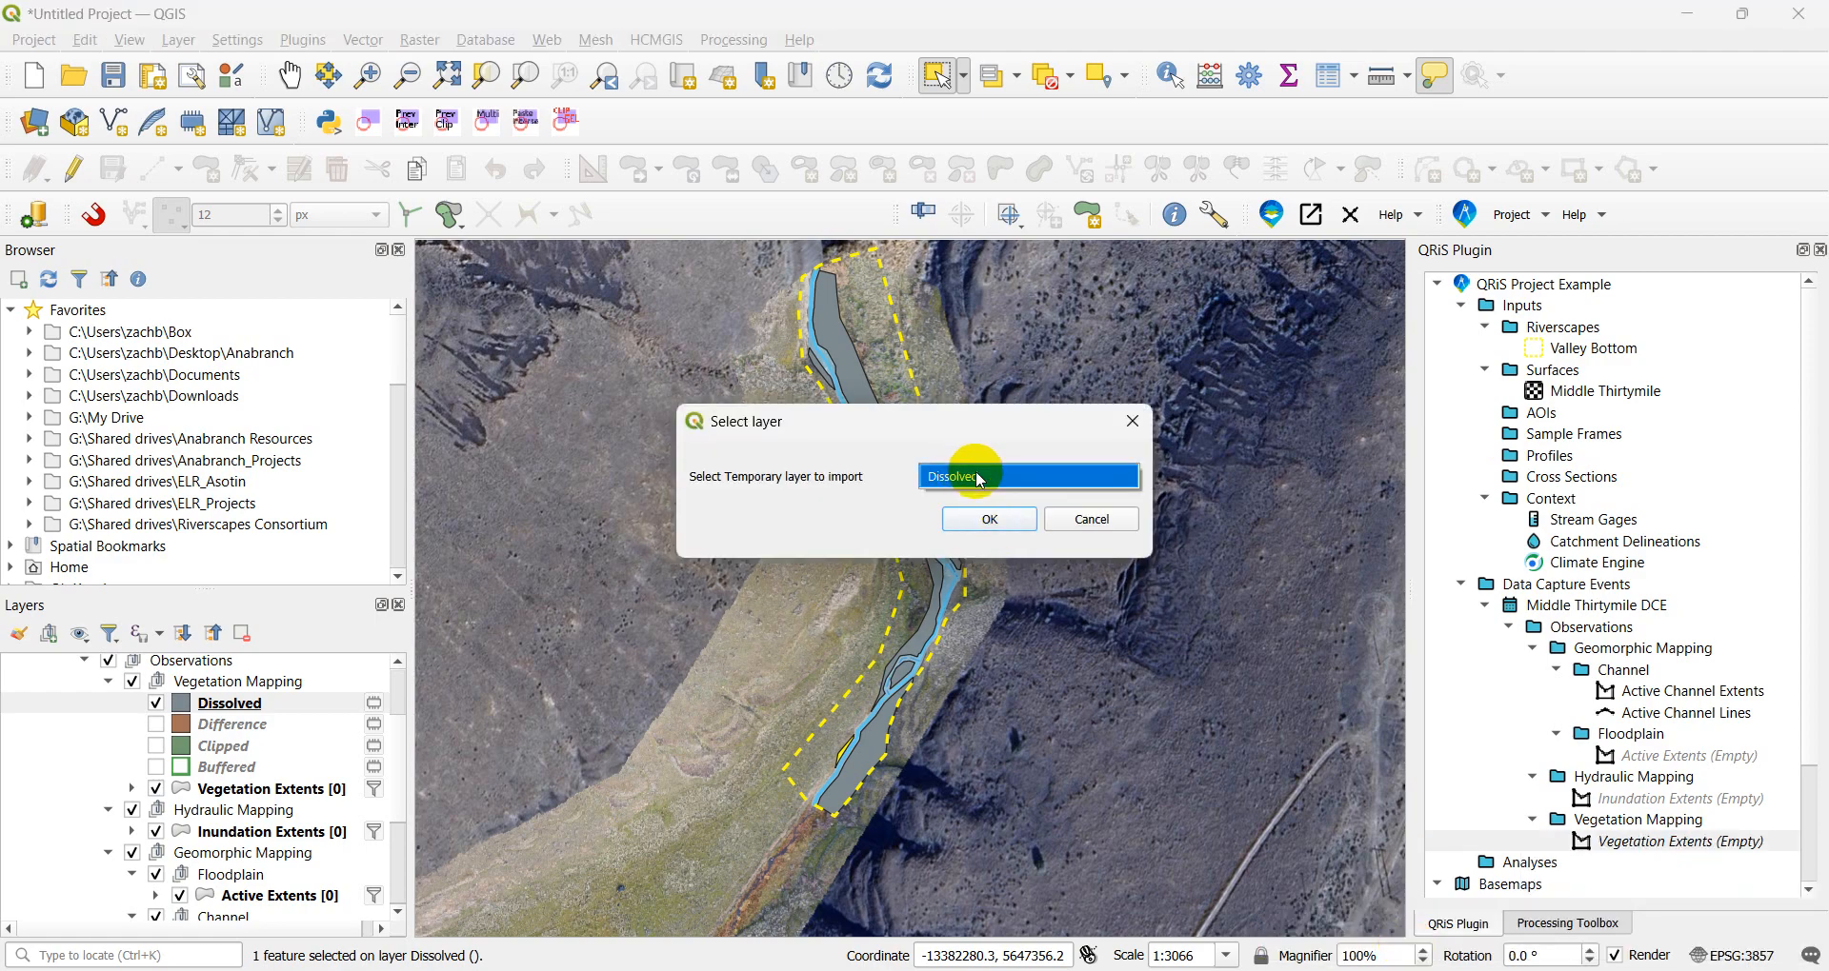
left_click(980, 479)
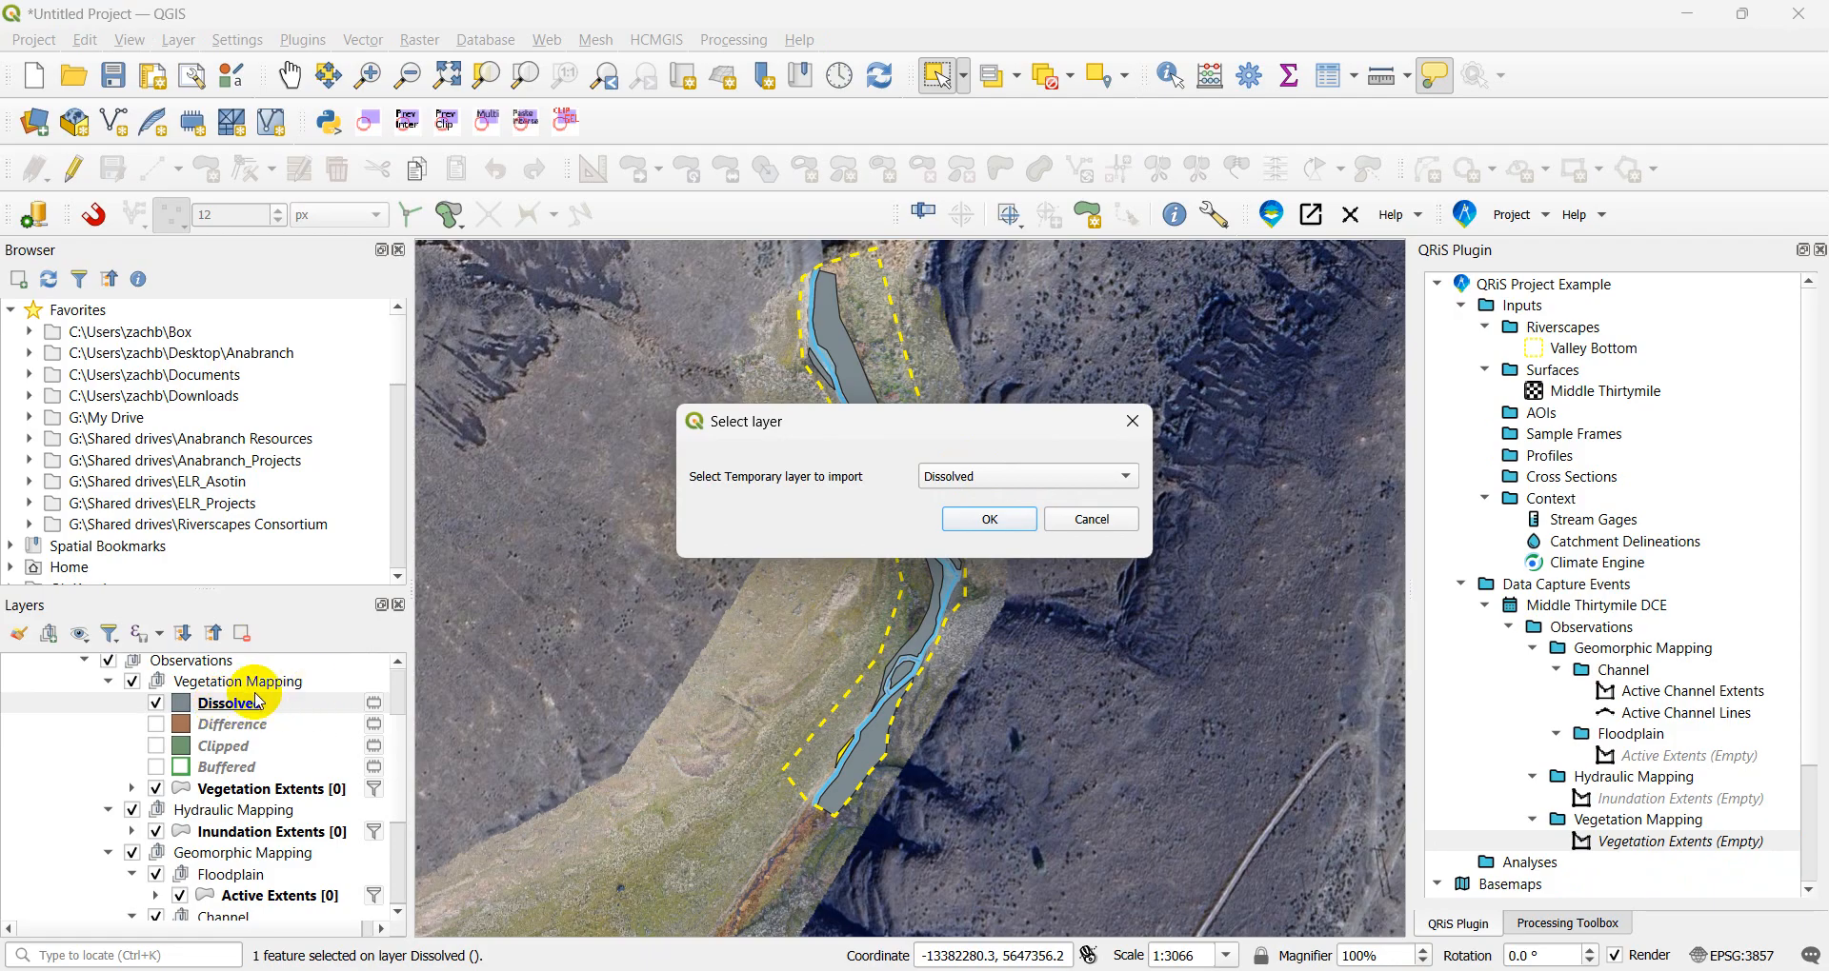
left_click(999, 519)
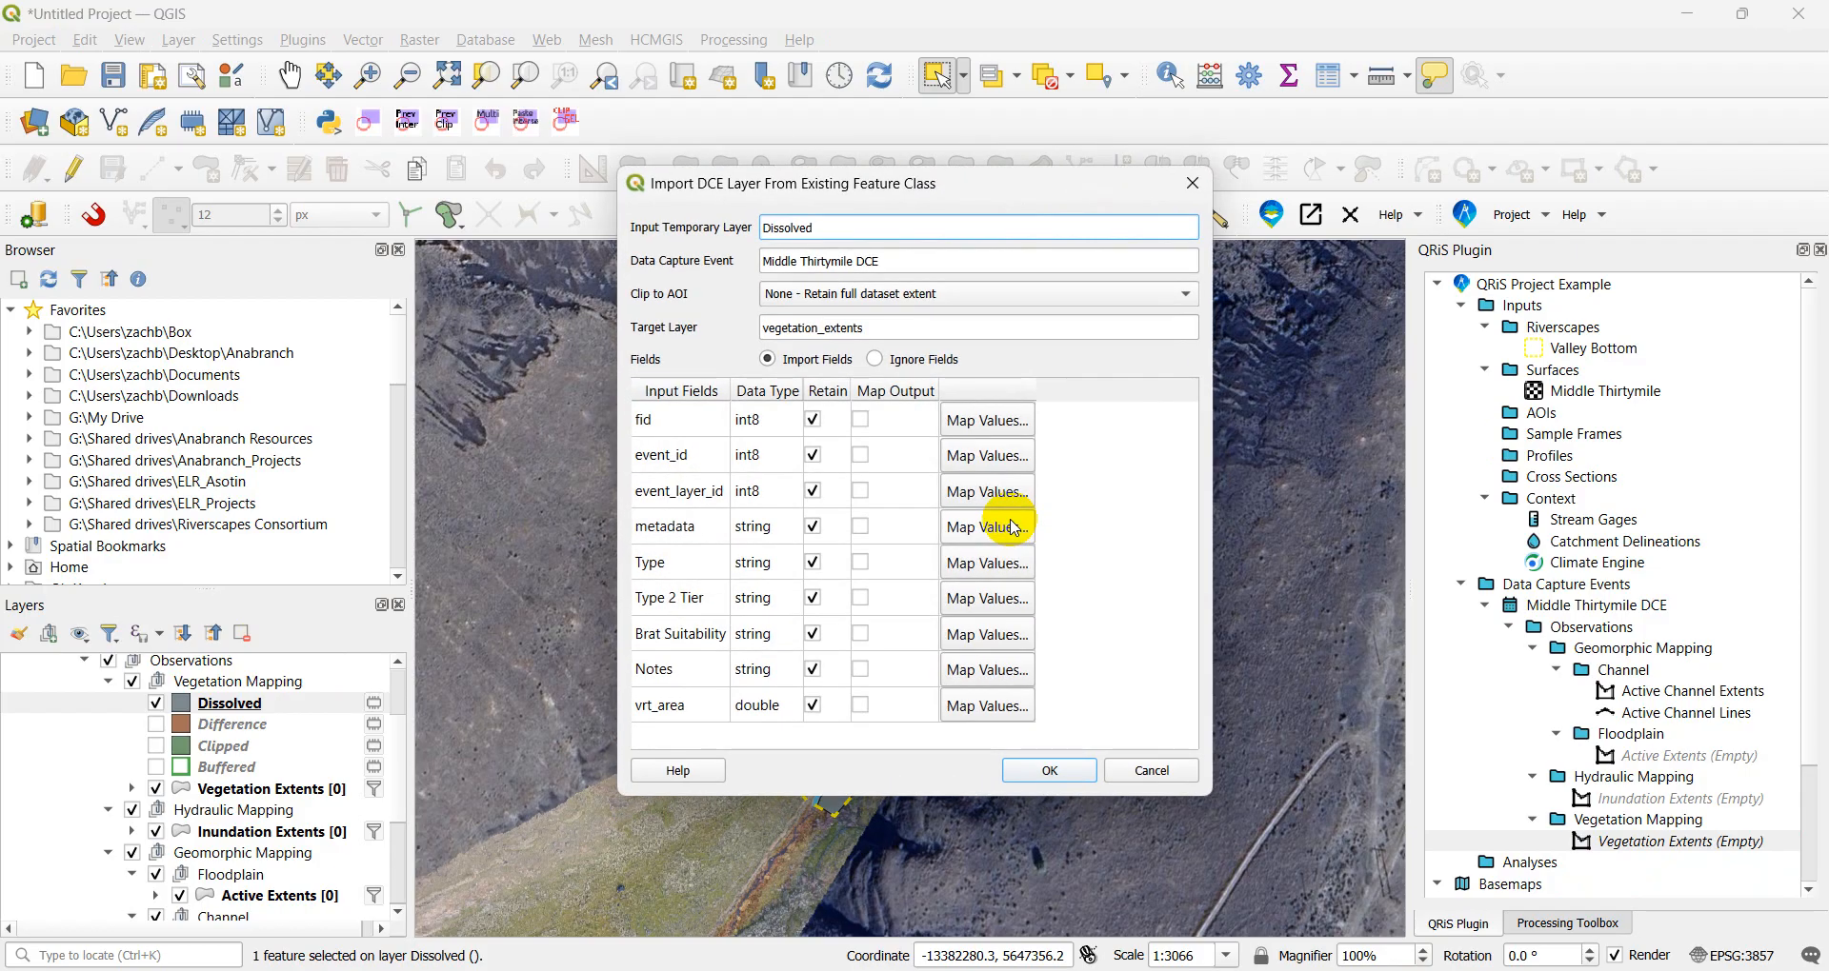
- Exclude all input fields, from fid through vrt_area, from being retained in the vegetation import
left_click(813, 419)
left_click(814, 454)
left_click(812, 491)
left_click(813, 527)
left_click(815, 562)
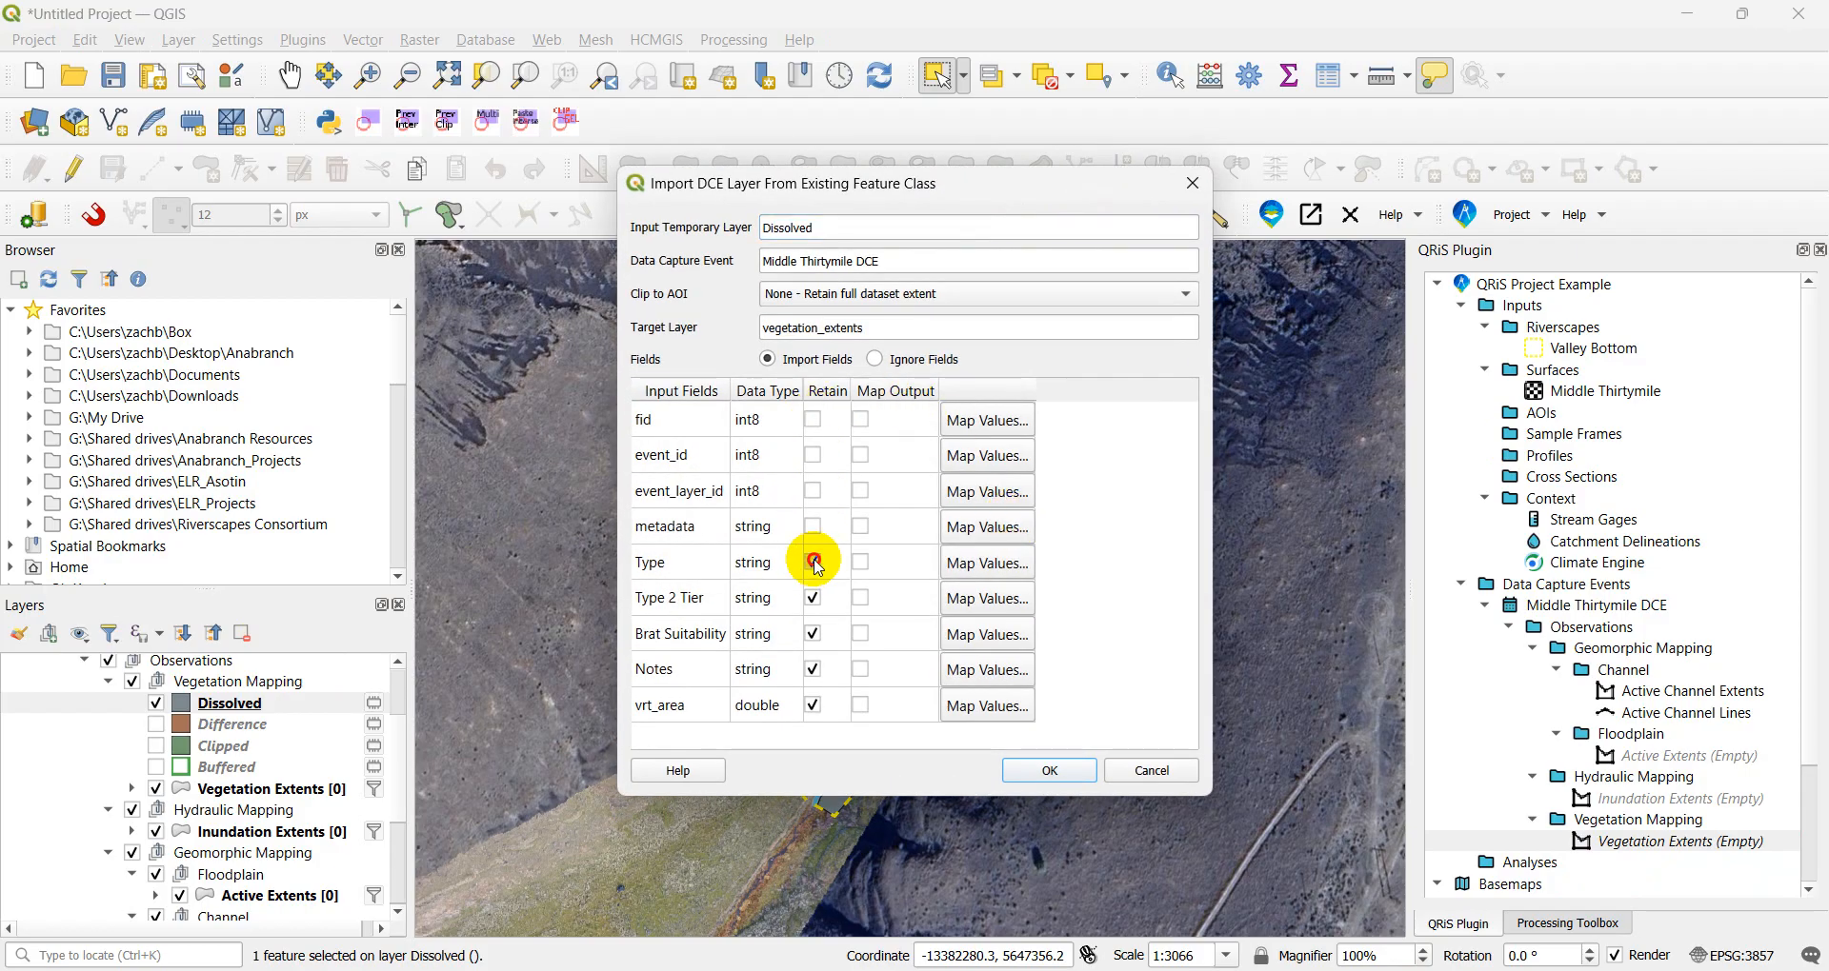
left_click(813, 598)
left_click(812, 633)
left_click(814, 669)
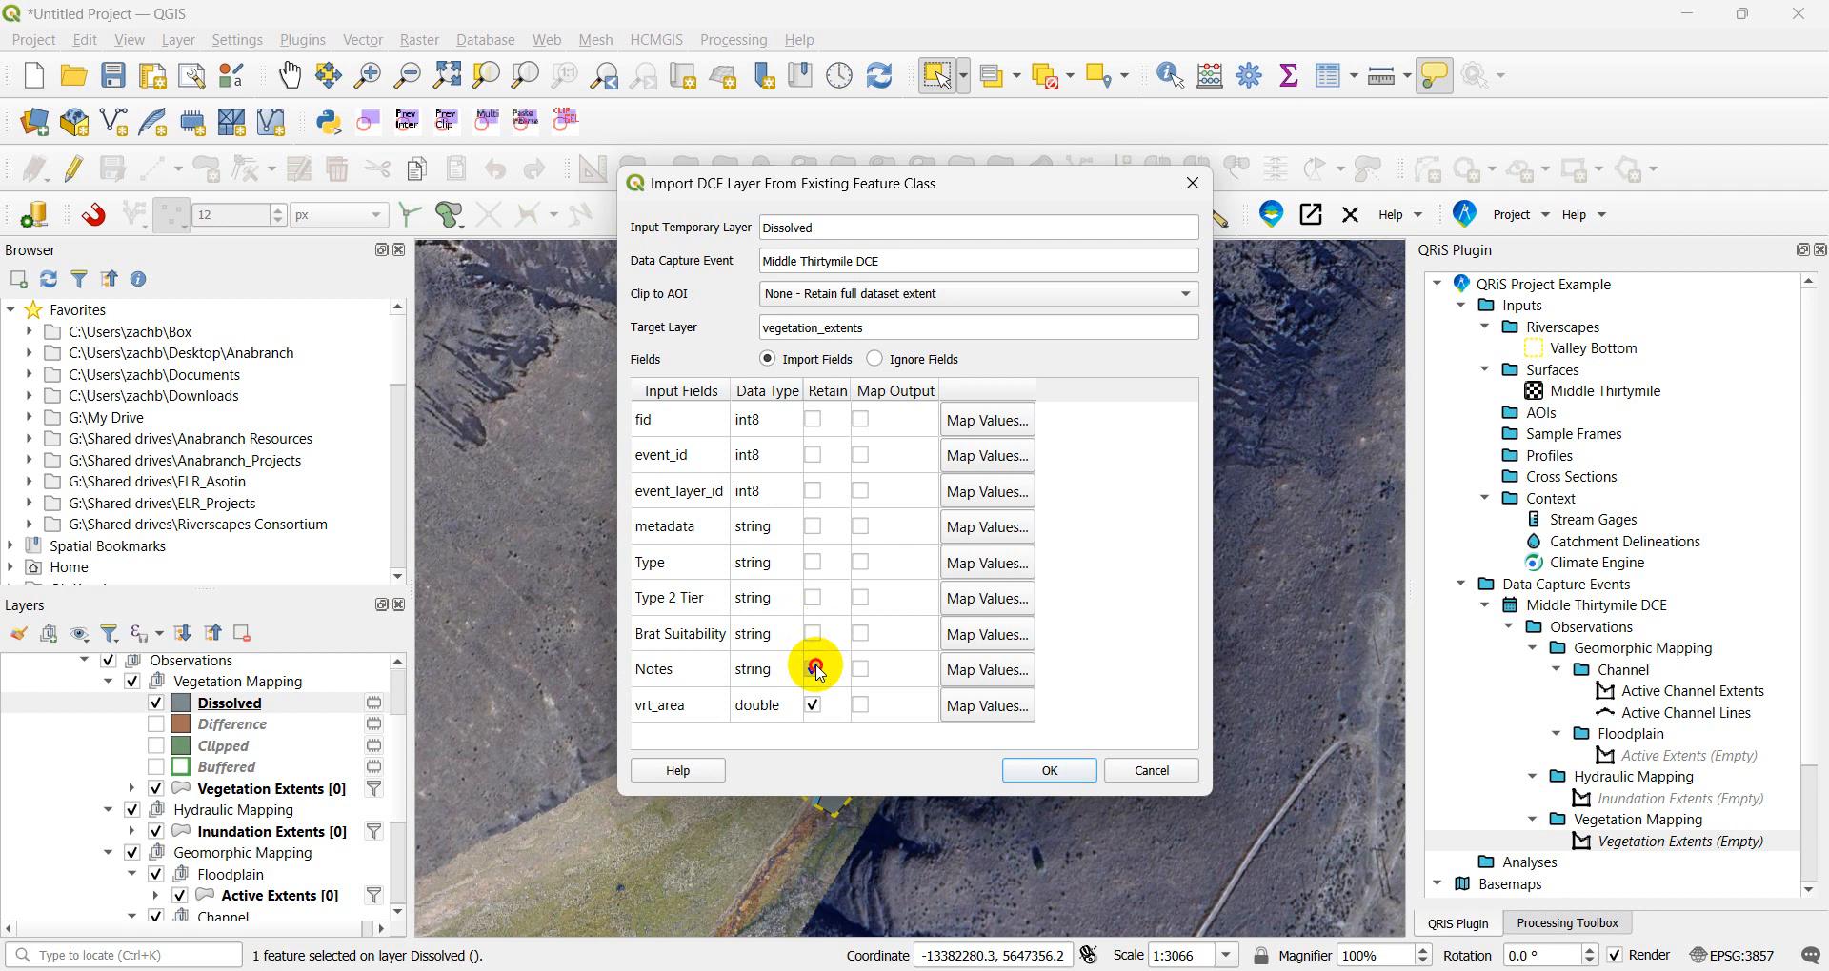
left_click(812, 705)
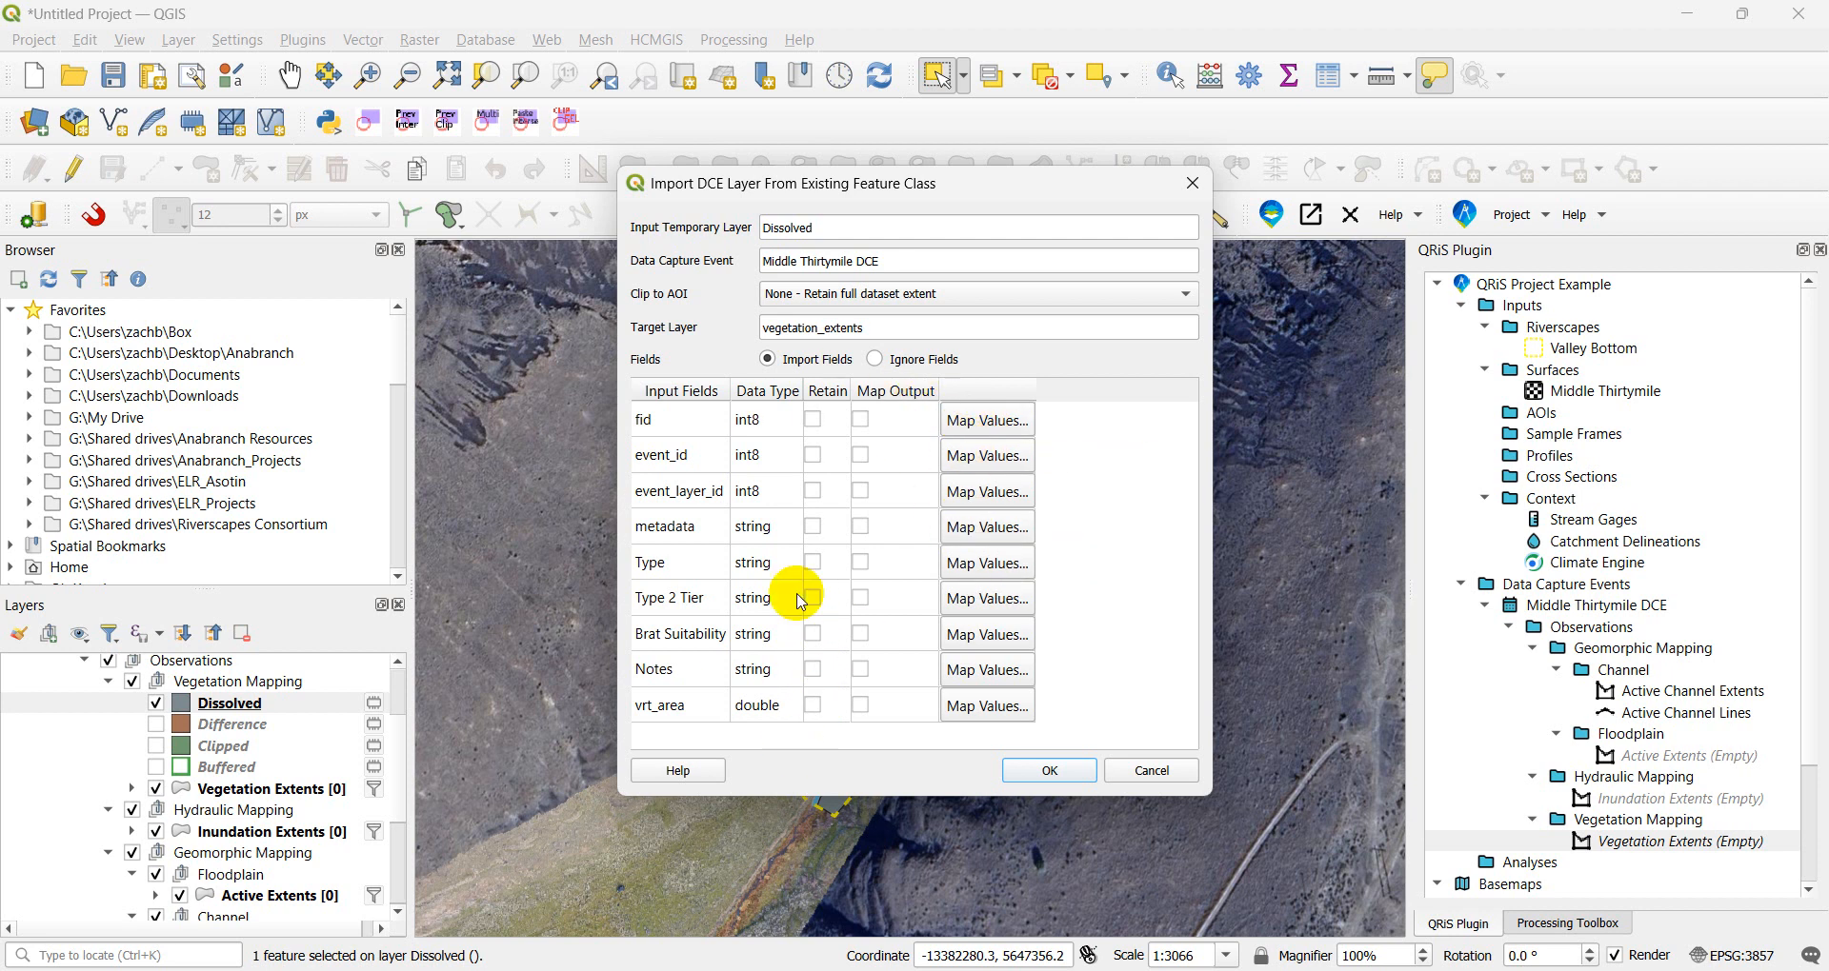
- Map the fid field's NULL value to the Riparian vegetation Type and run the import
left_click(1007, 426)
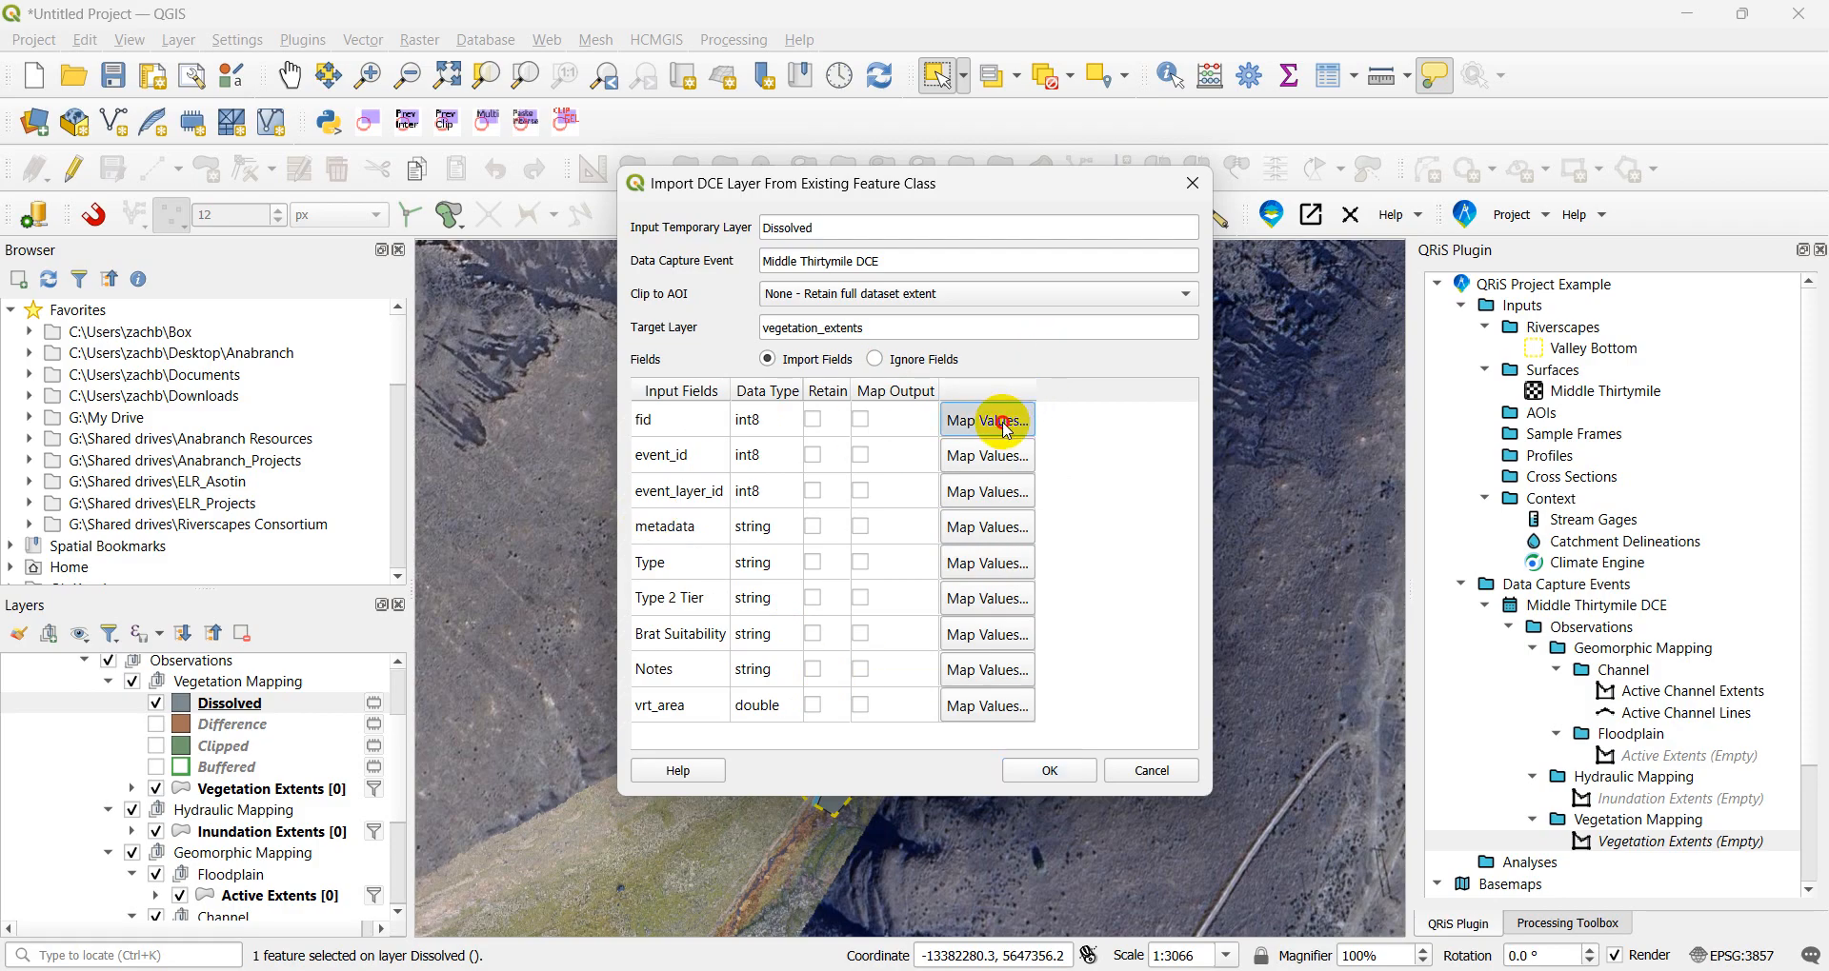
left_click(1241, 196)
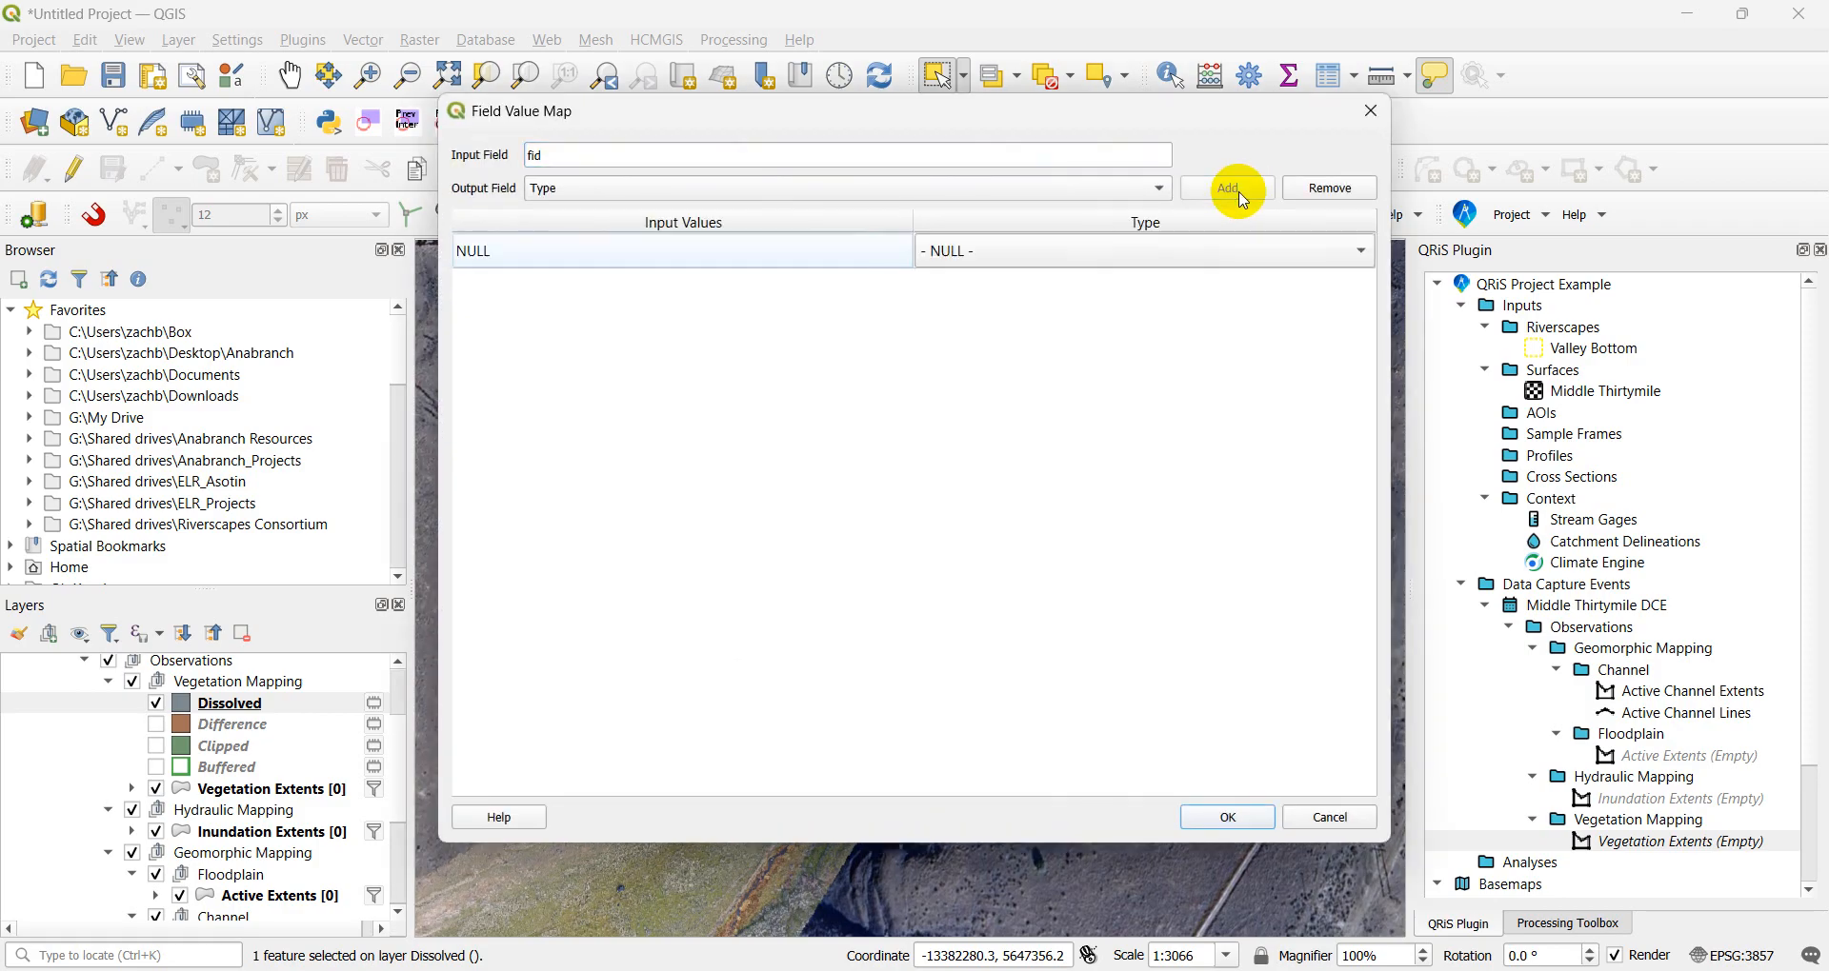
left_click(1102, 252)
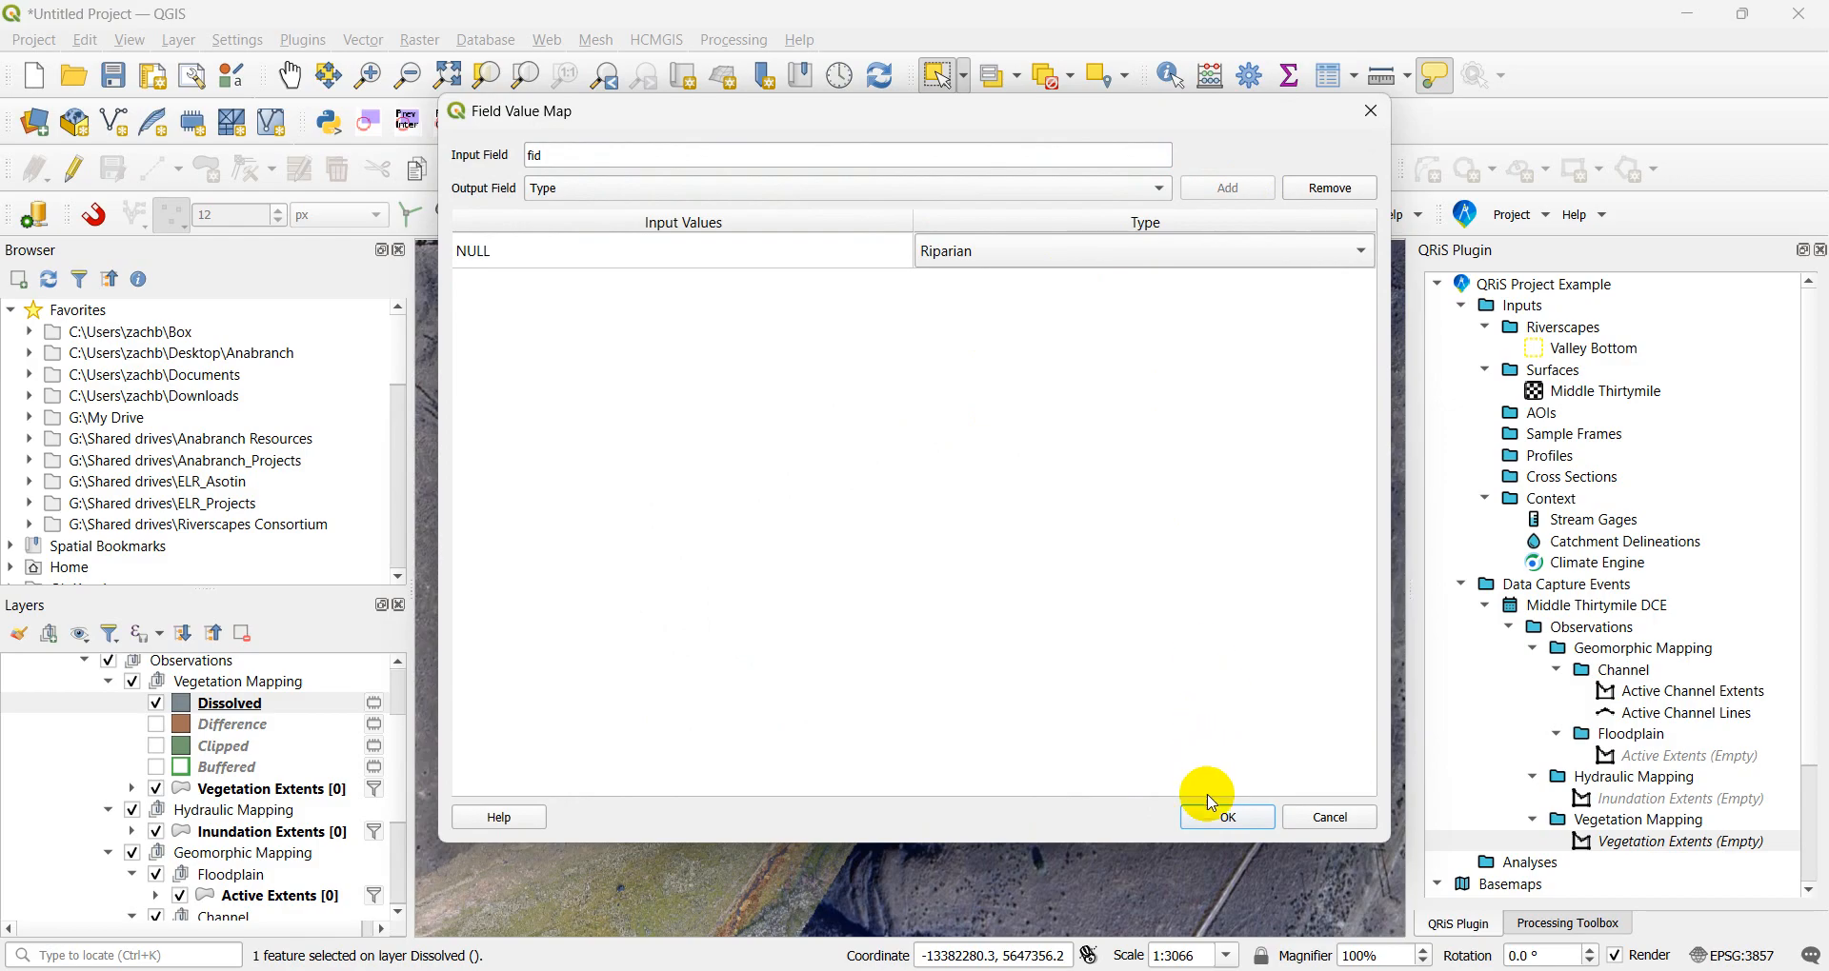
left_click(1227, 818)
left_click(1049, 770)
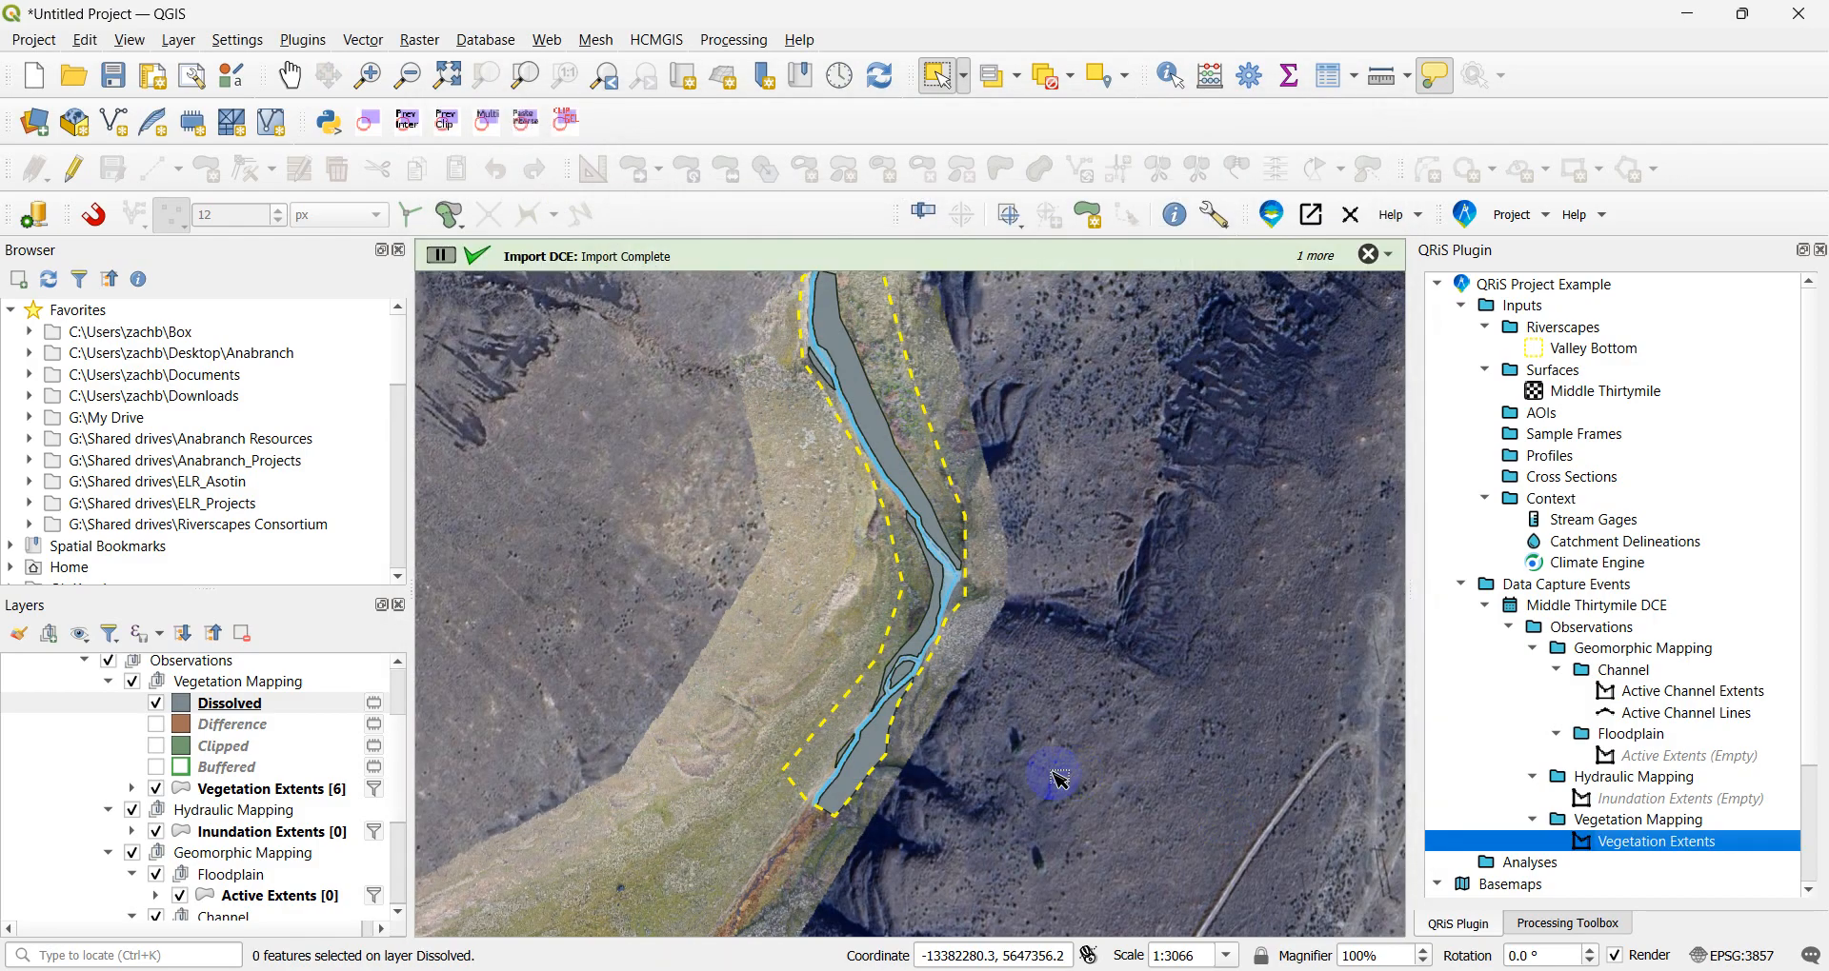
- Hide the Dissolved layer and examine the imported vegetation extents along the reach
left_click(155, 703)
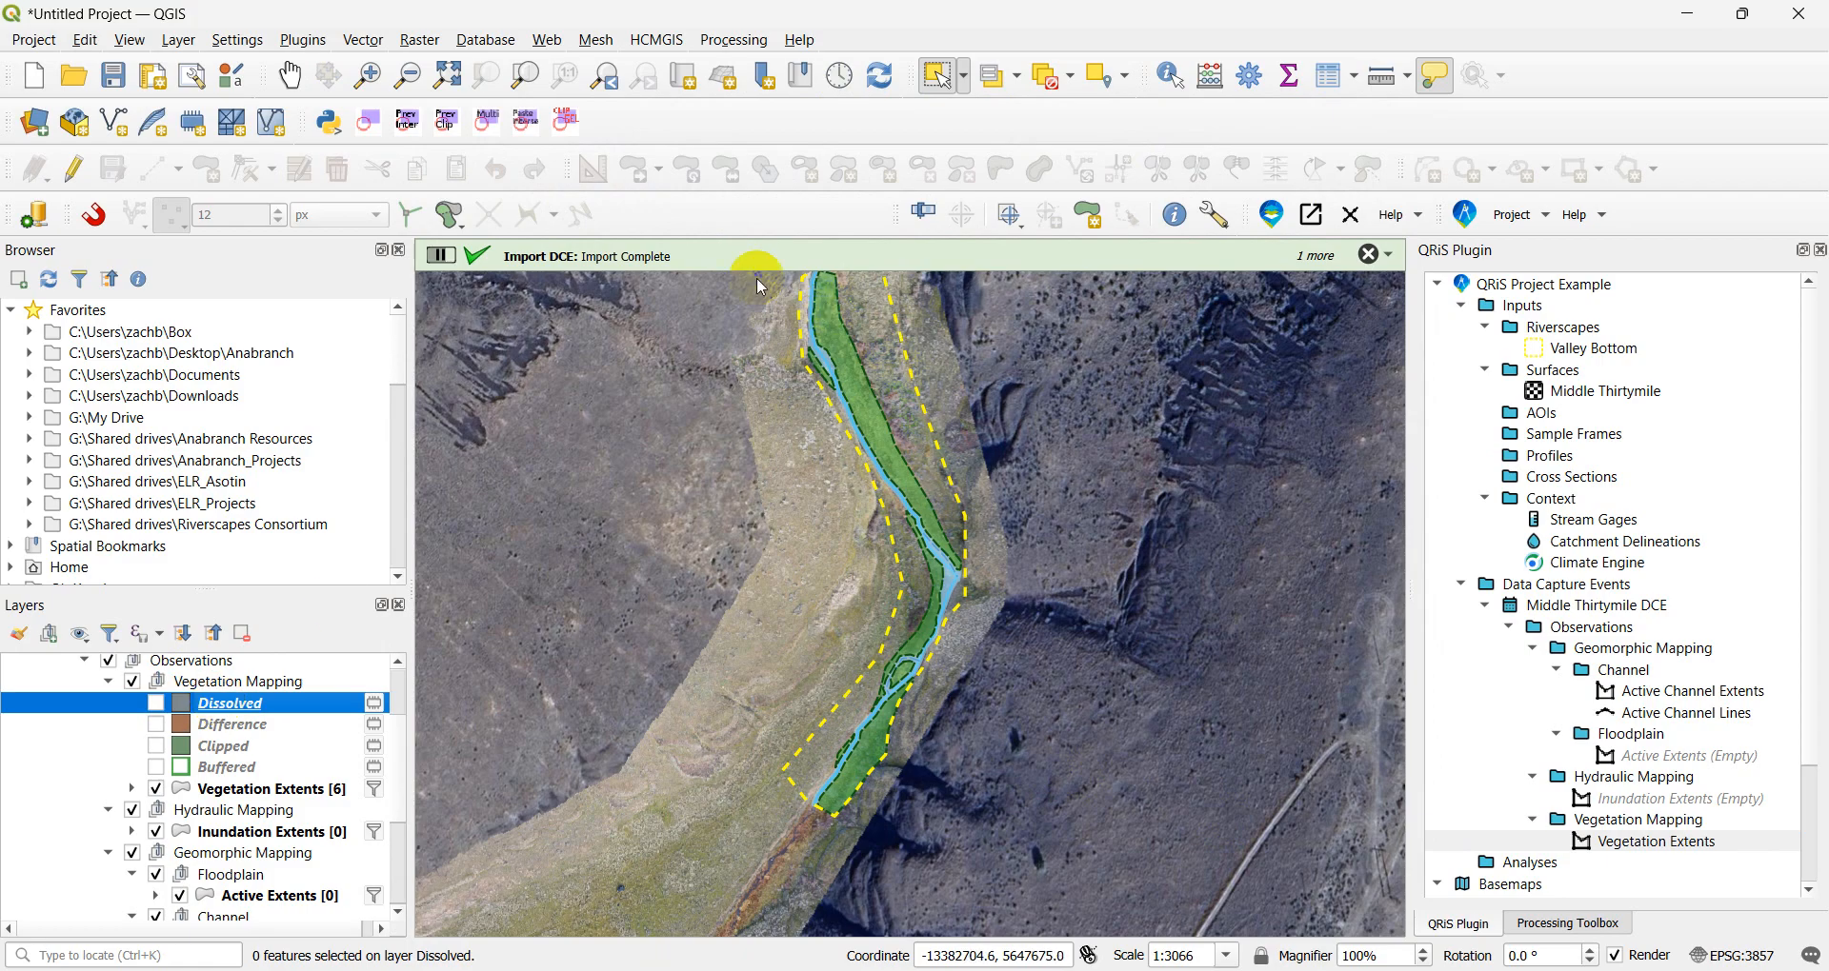
left_click(290, 74)
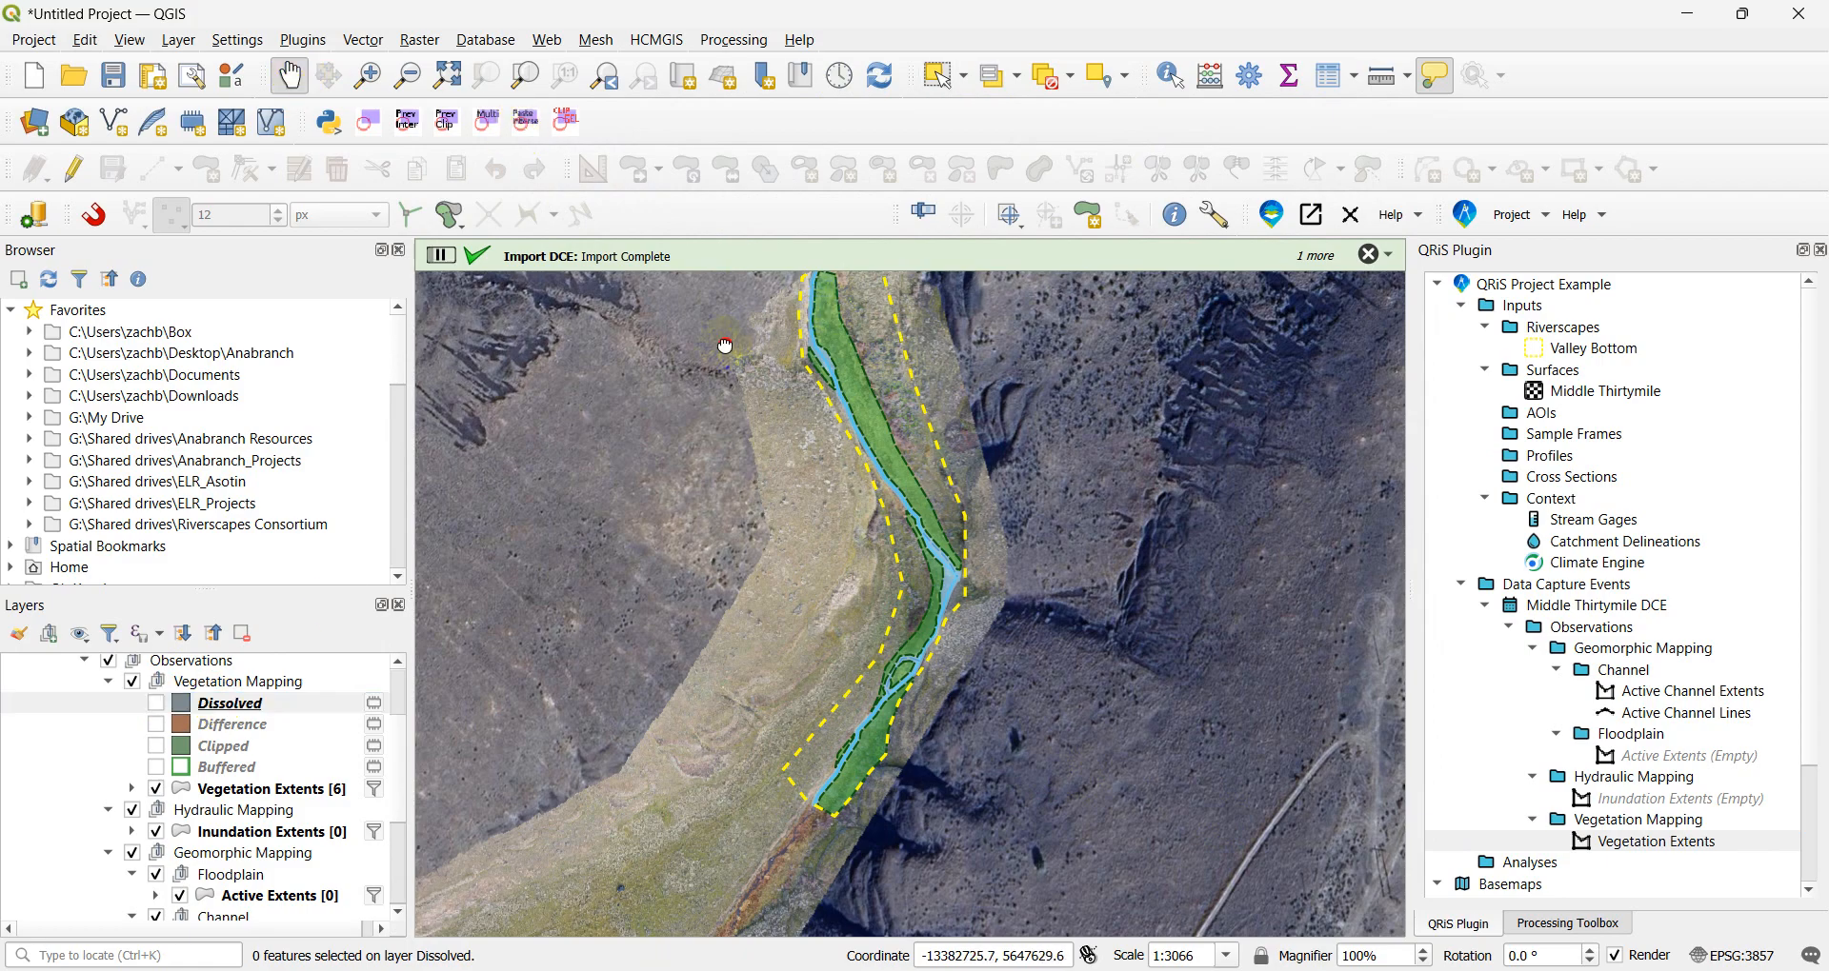
left_click_drag(724, 346, 715, 402)
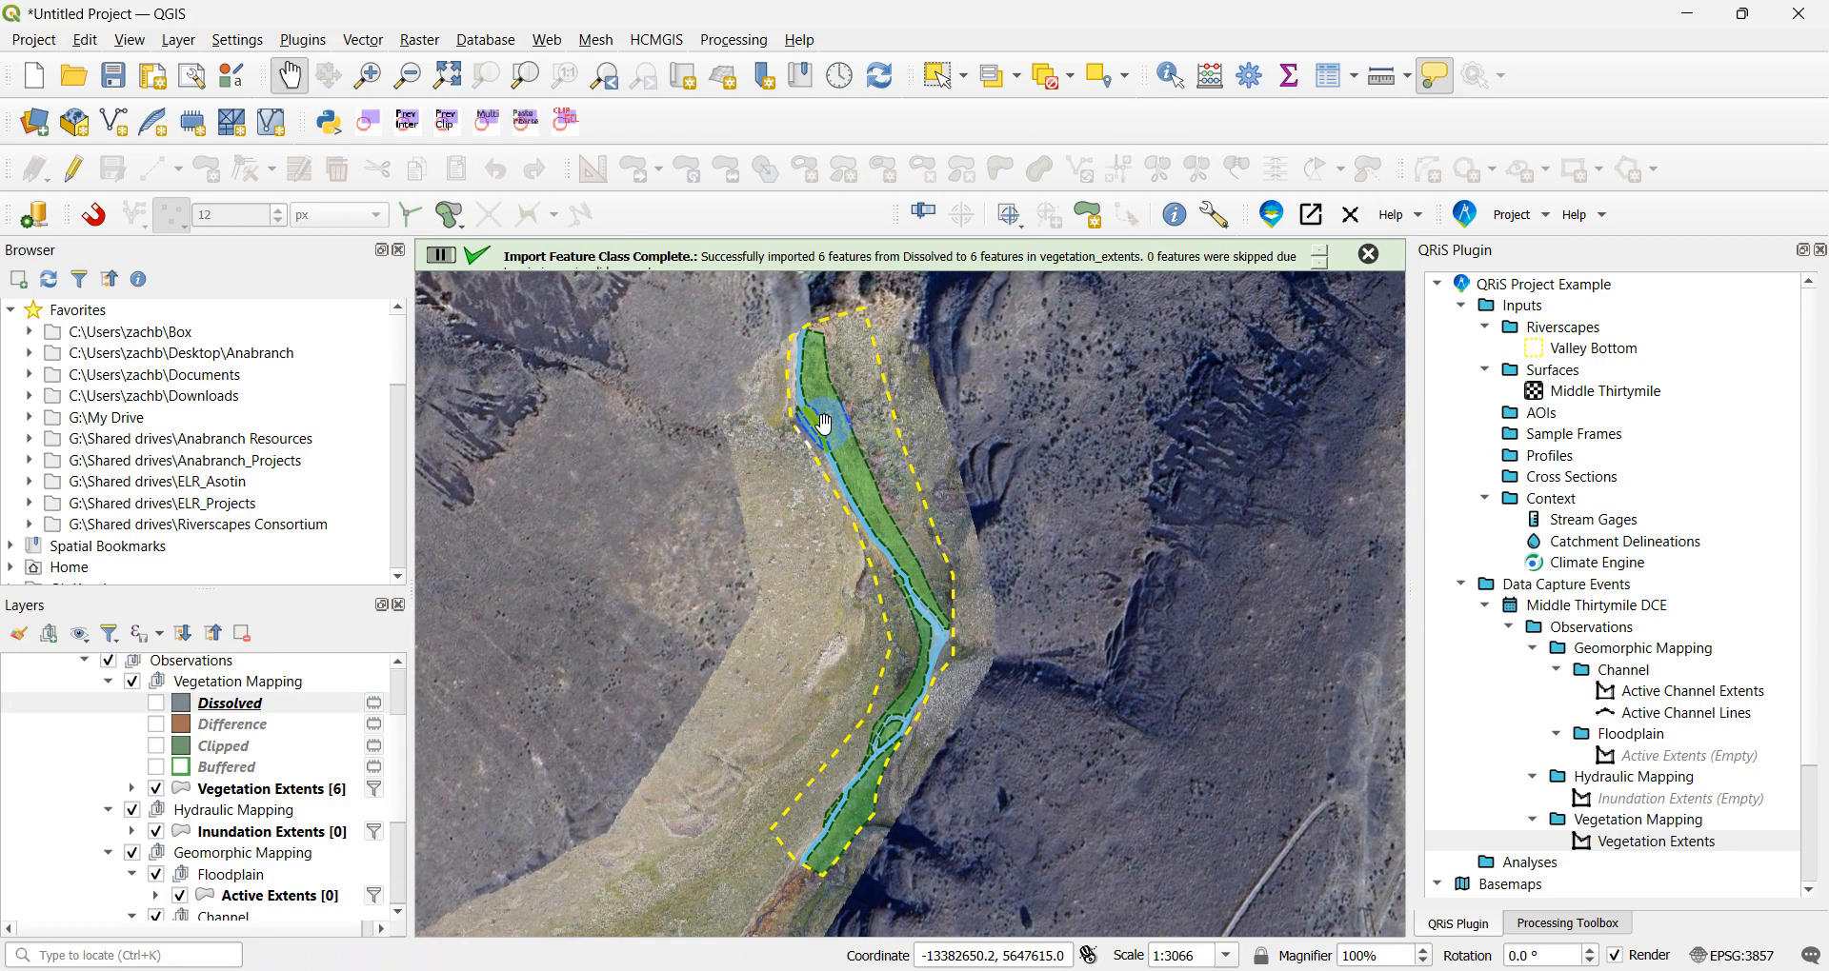
scroll(824, 424, "up", 1)
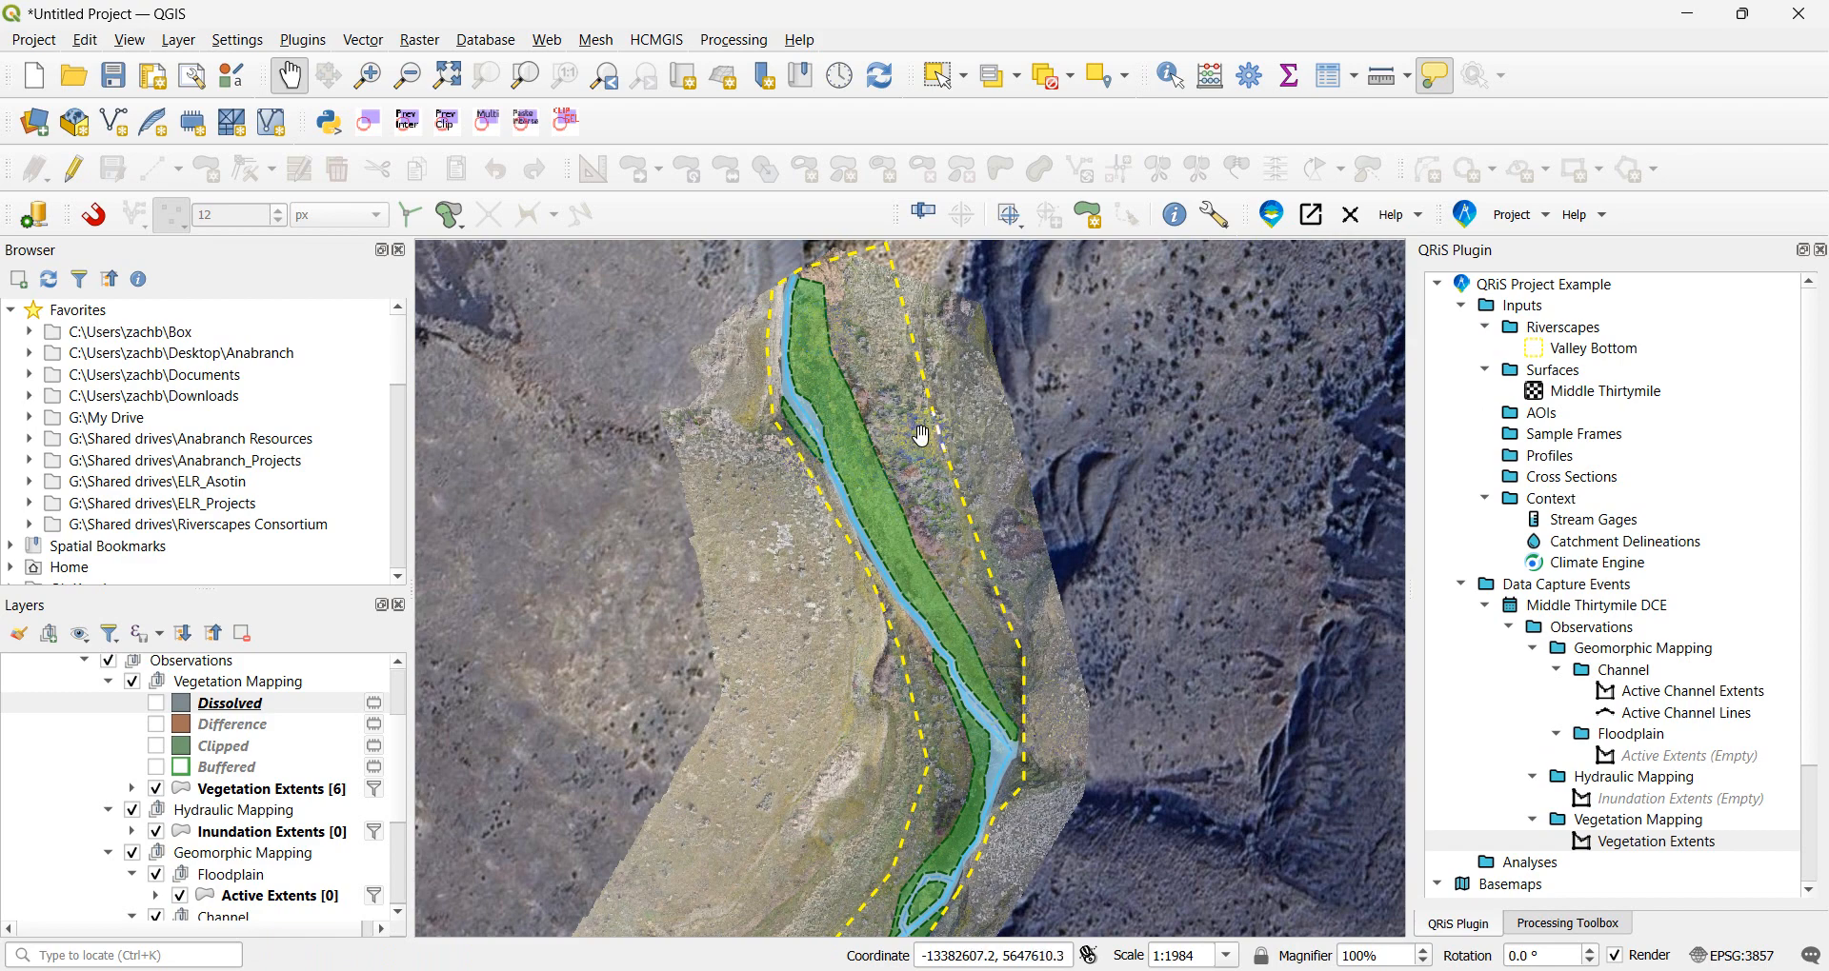
- Review the Dissolved layer's attribute table for the field values used in the import mapping
right_click(284, 706)
left_click(345, 398)
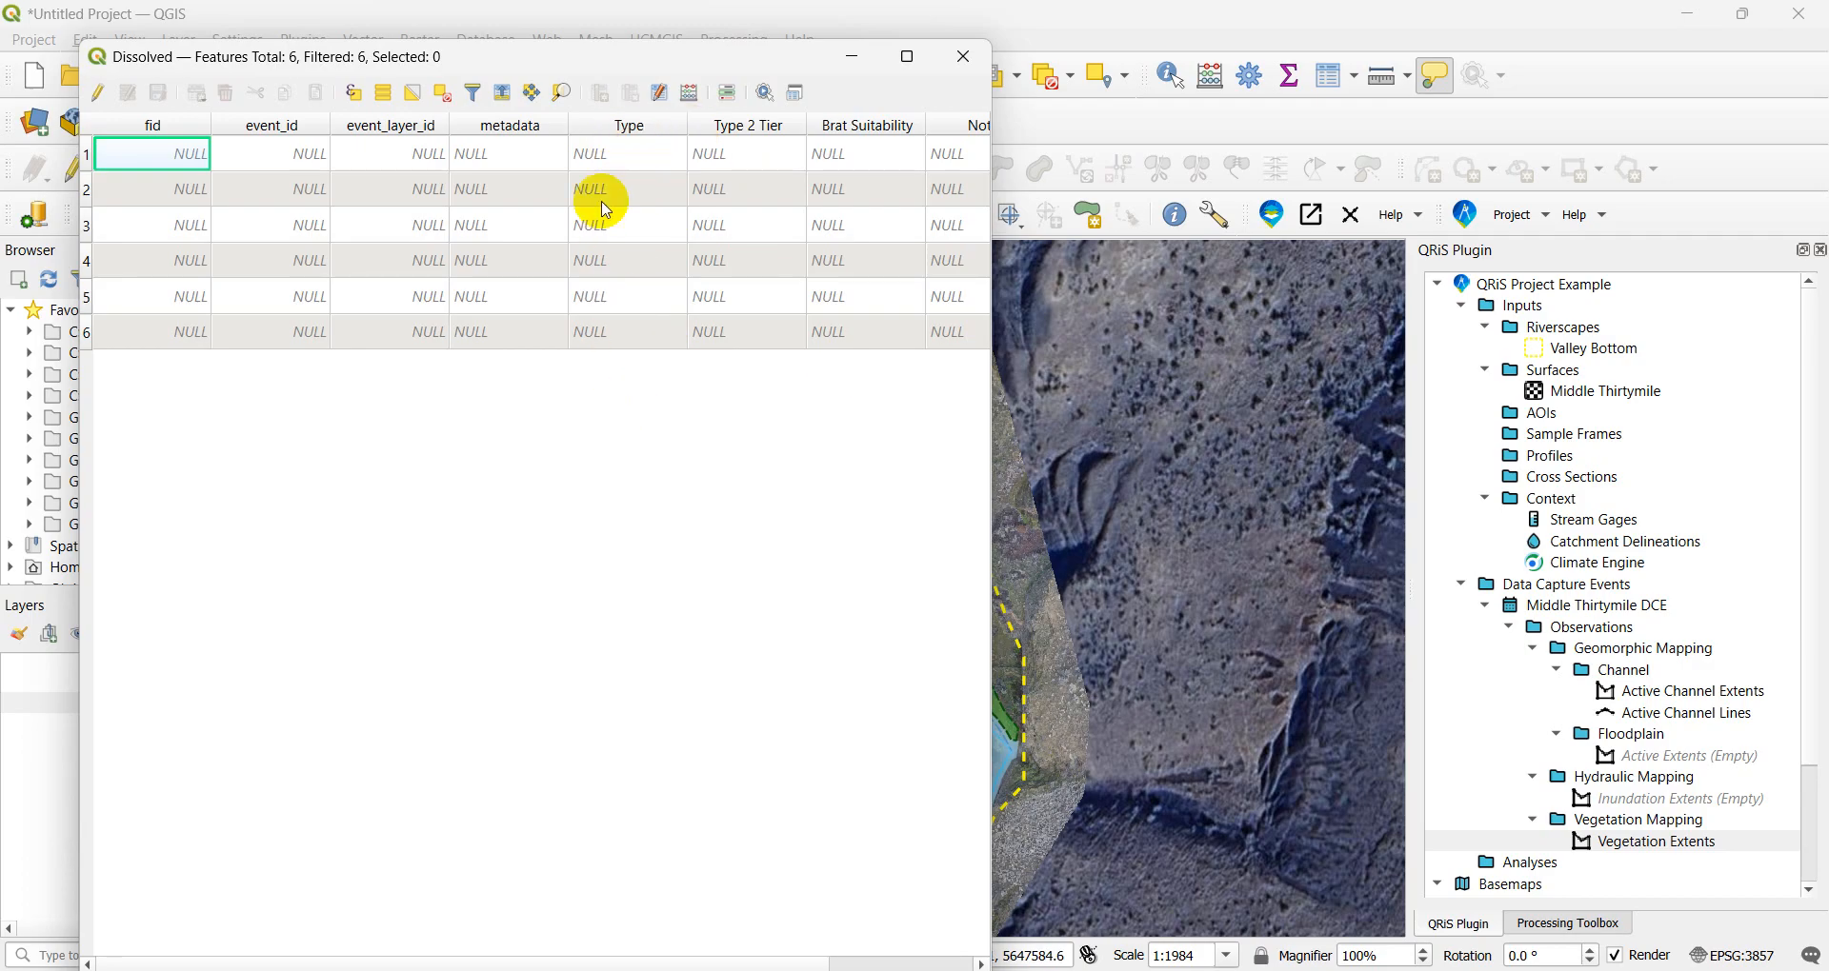
left_click(964, 56)
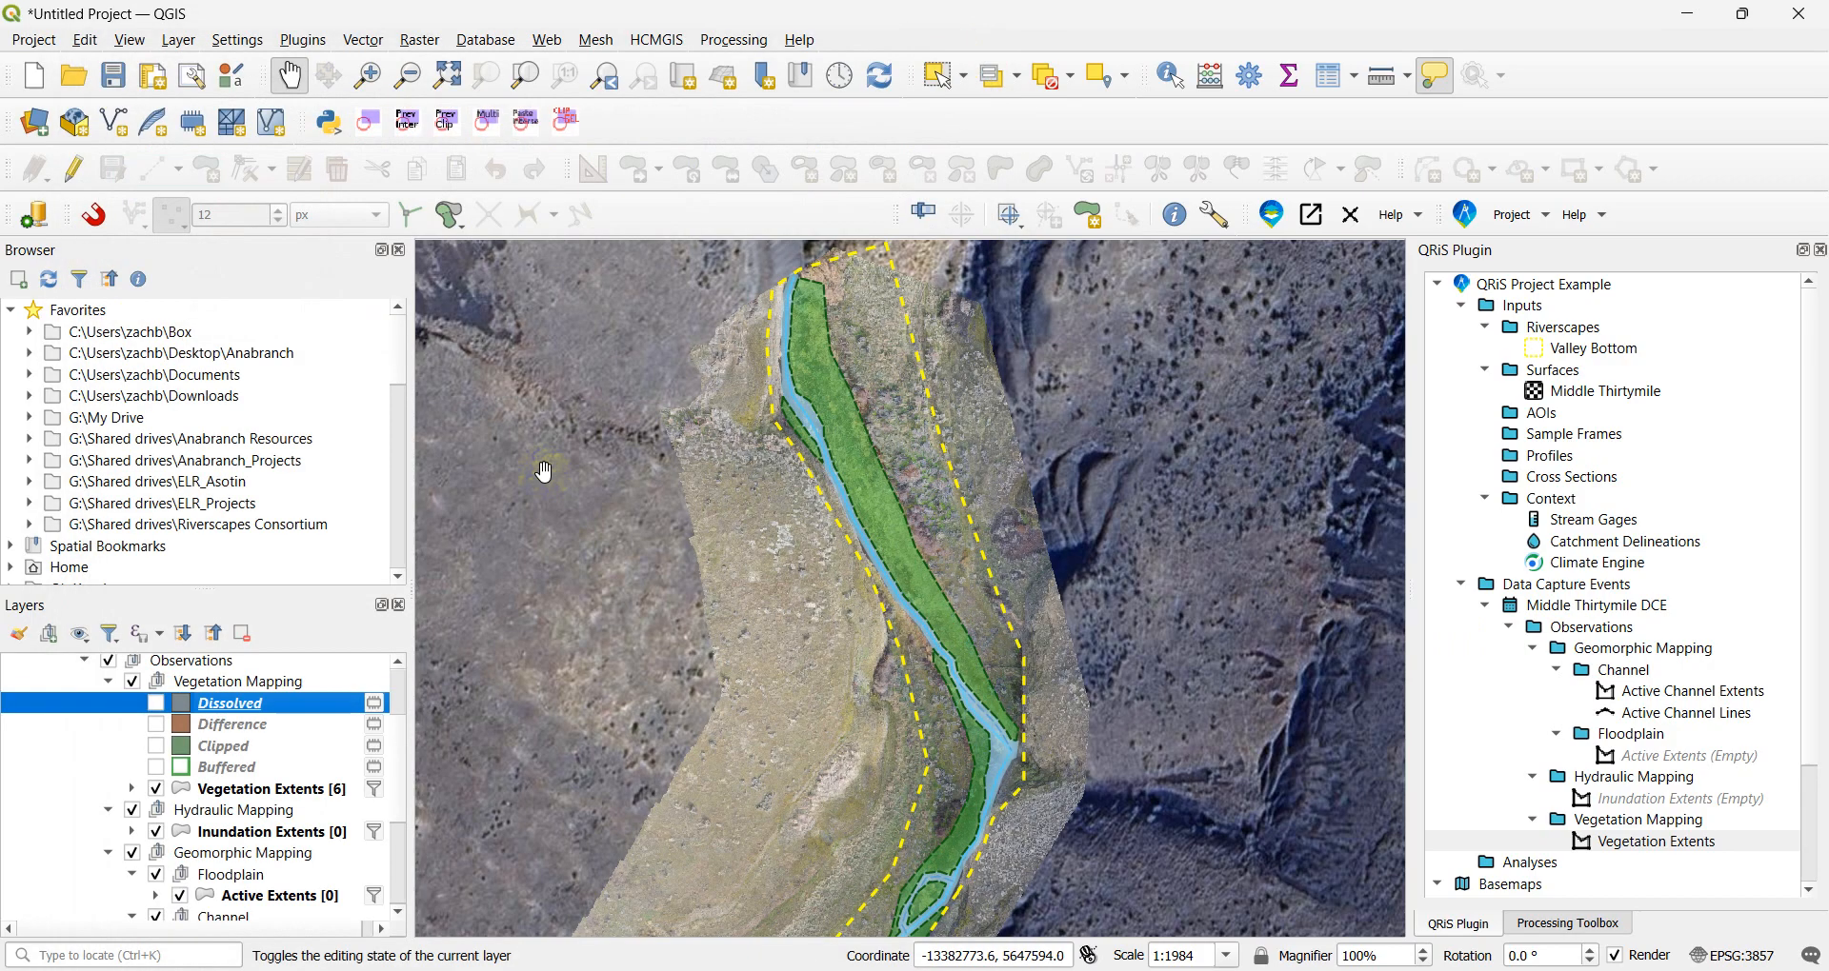
- Remove the temporary Dissolved, Difference, Clipped and Buffered layers from the project
left_click(263, 769, "shift")
right_click(262, 769)
left_click(380, 291)
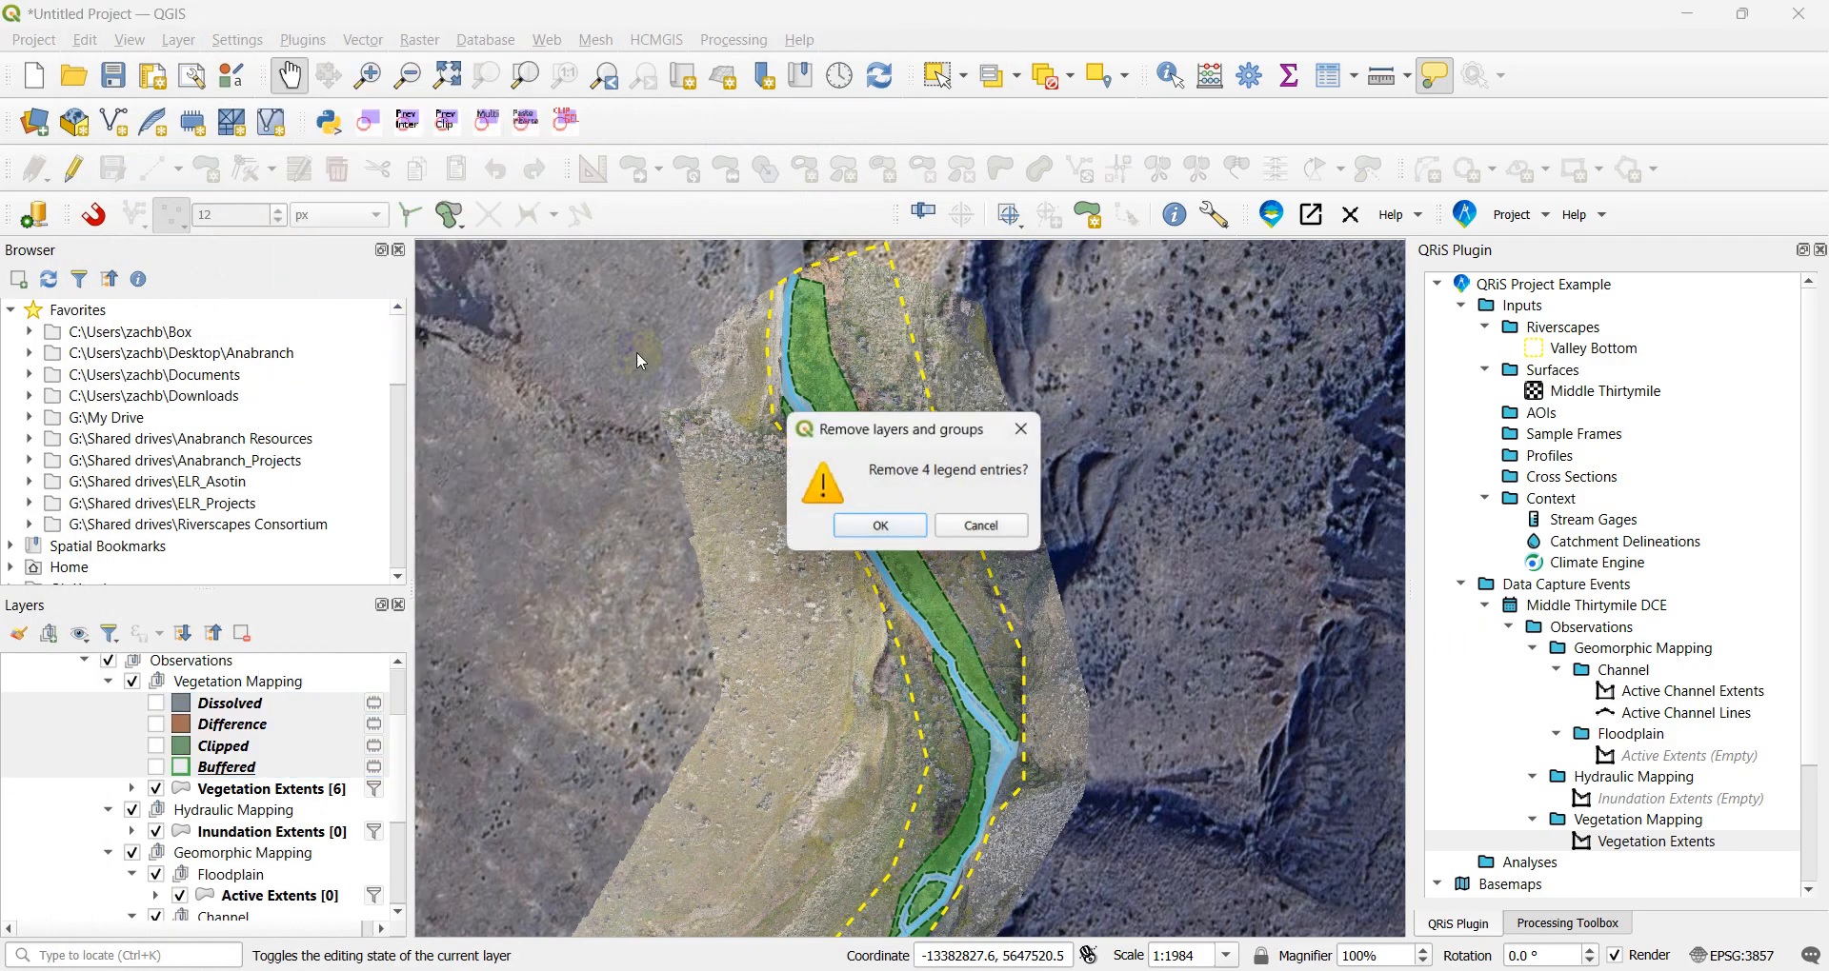
left_click(884, 523)
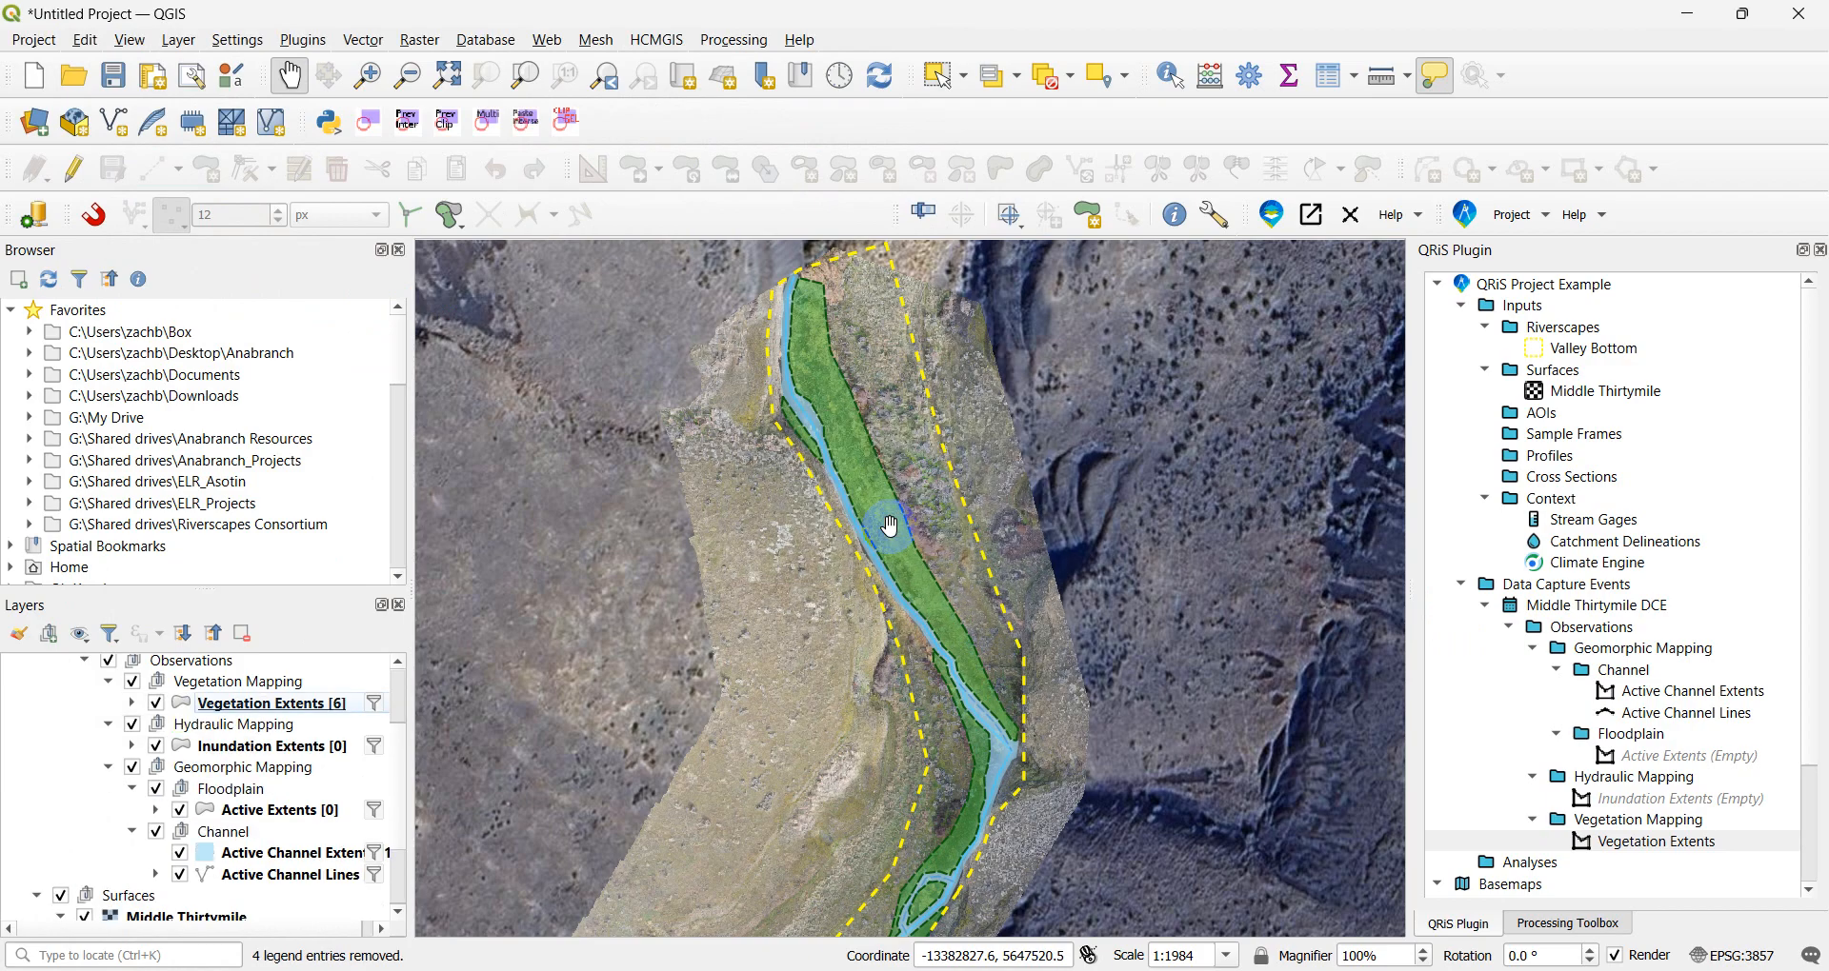
- Buffer Active Channel Extents by a distance of 0 into a temporary layer to make a working copy
left_click(286, 755)
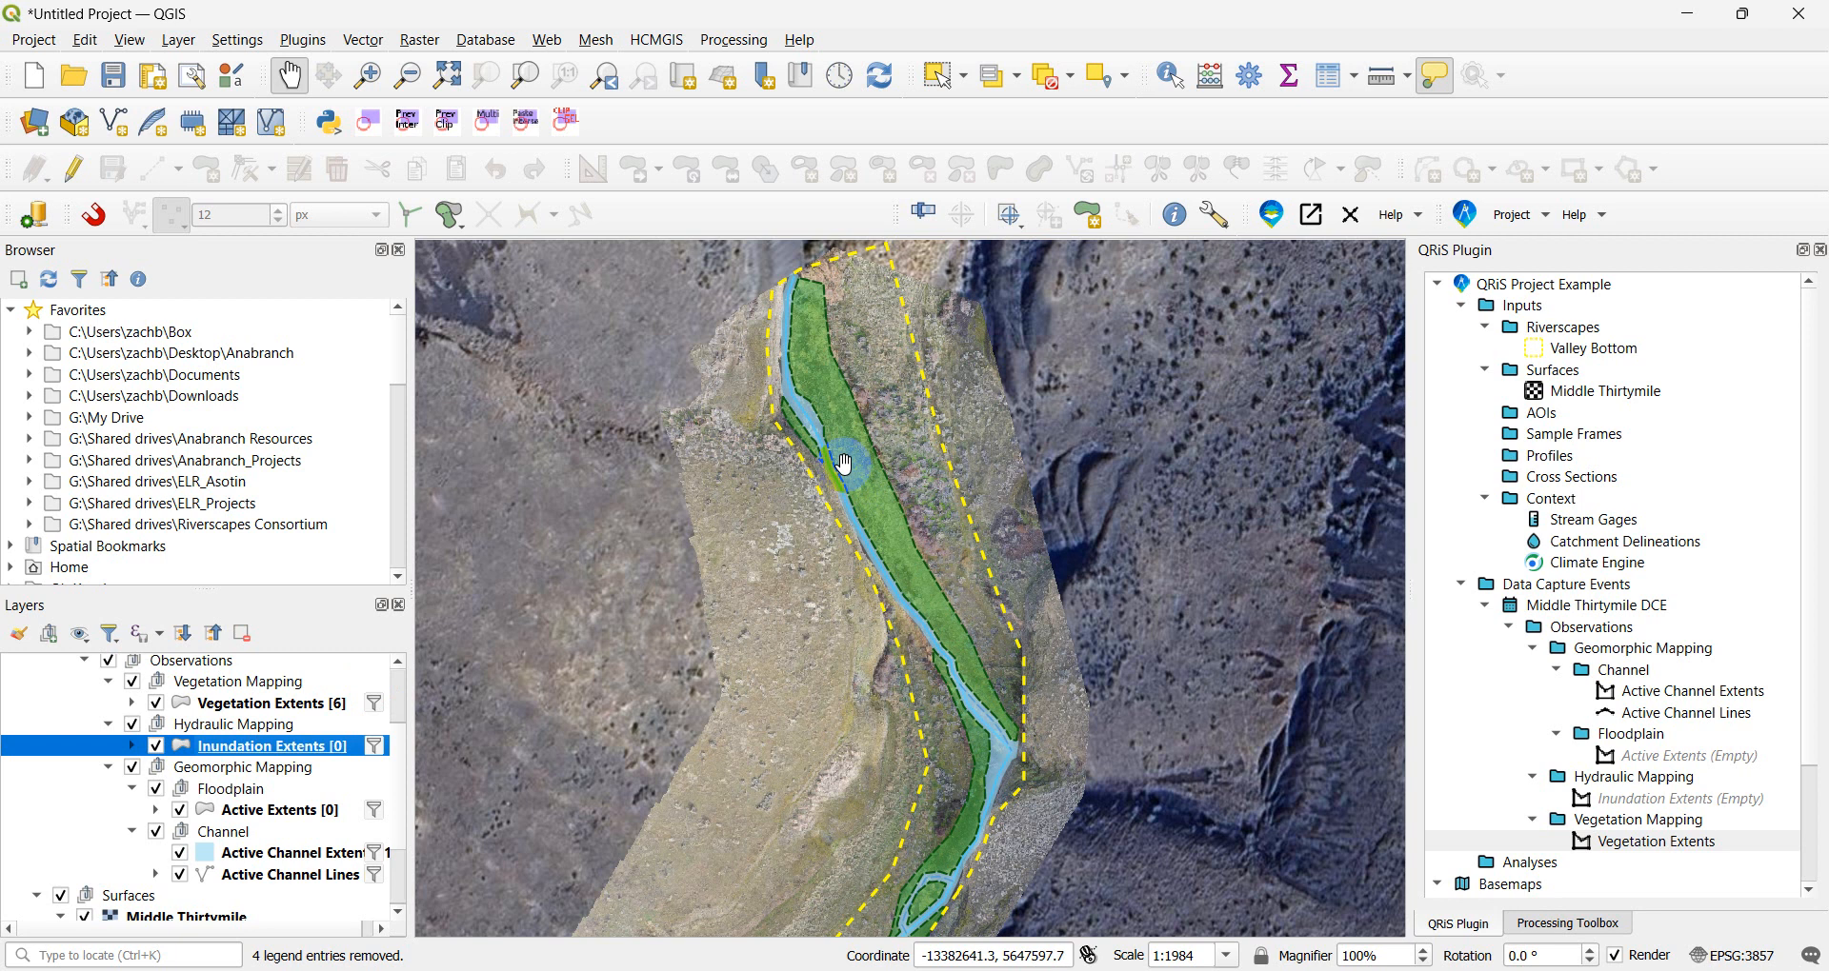
left_click(290, 853)
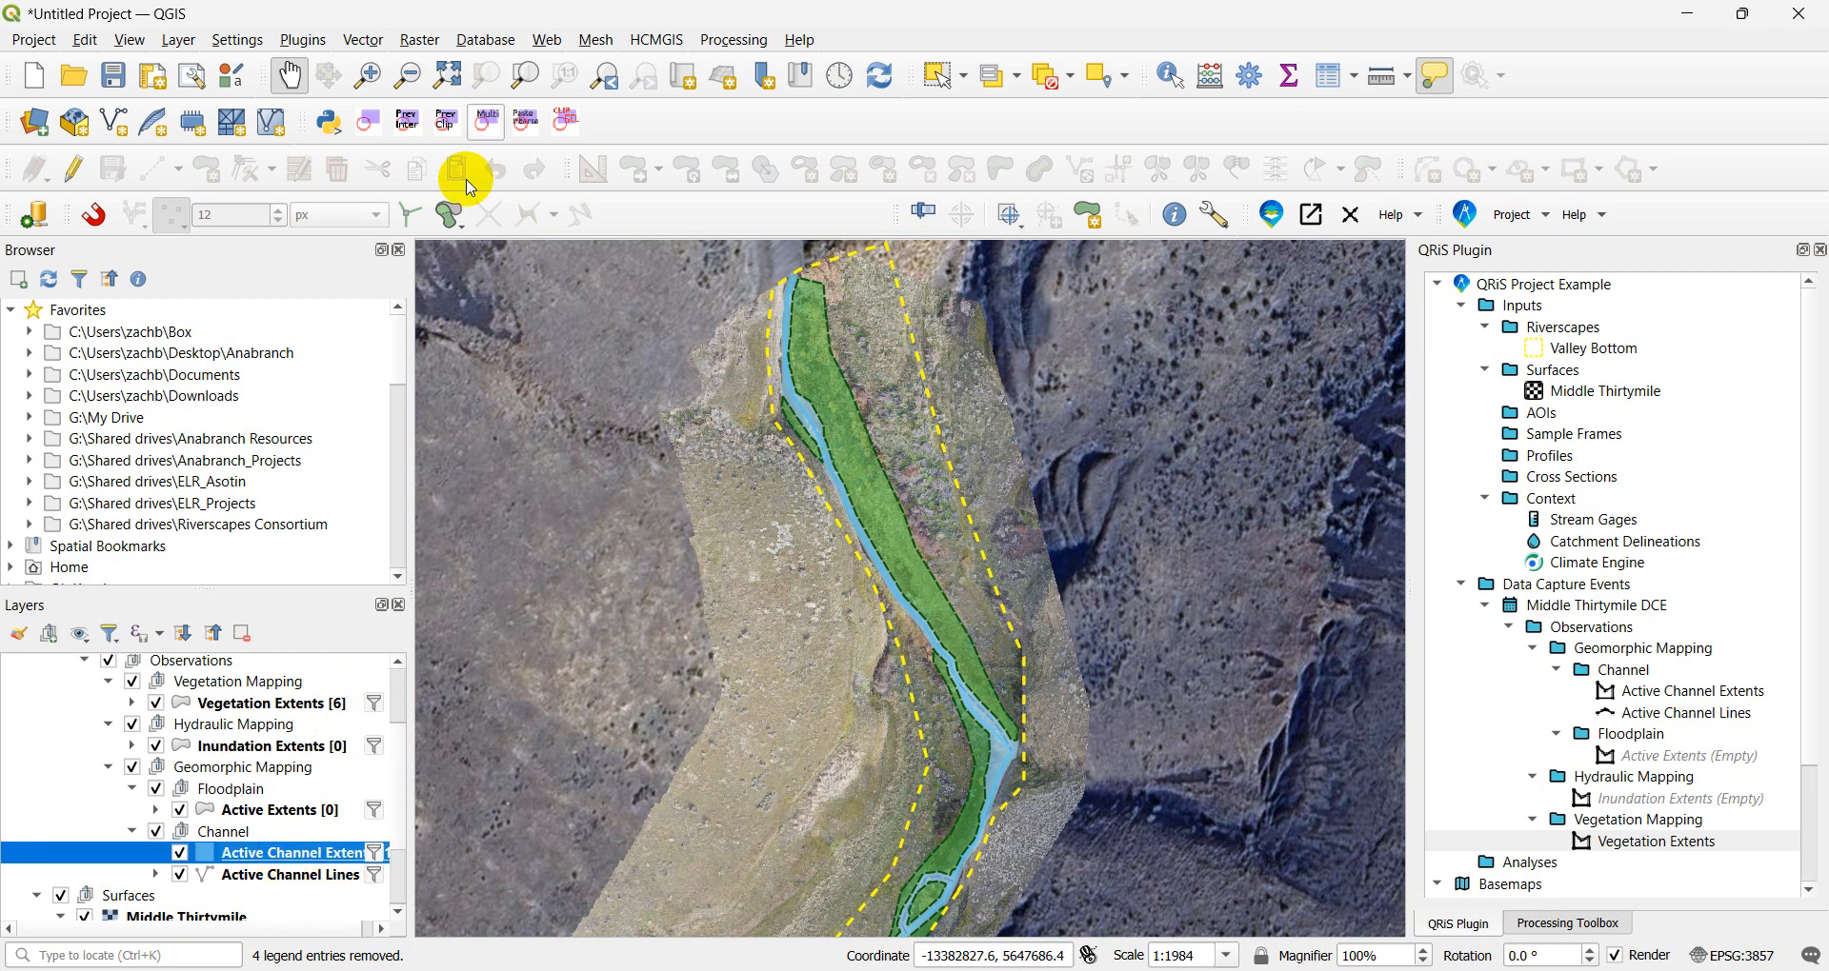
left_click(363, 40)
mouse_move(572, 210)
left_click(657, 210)
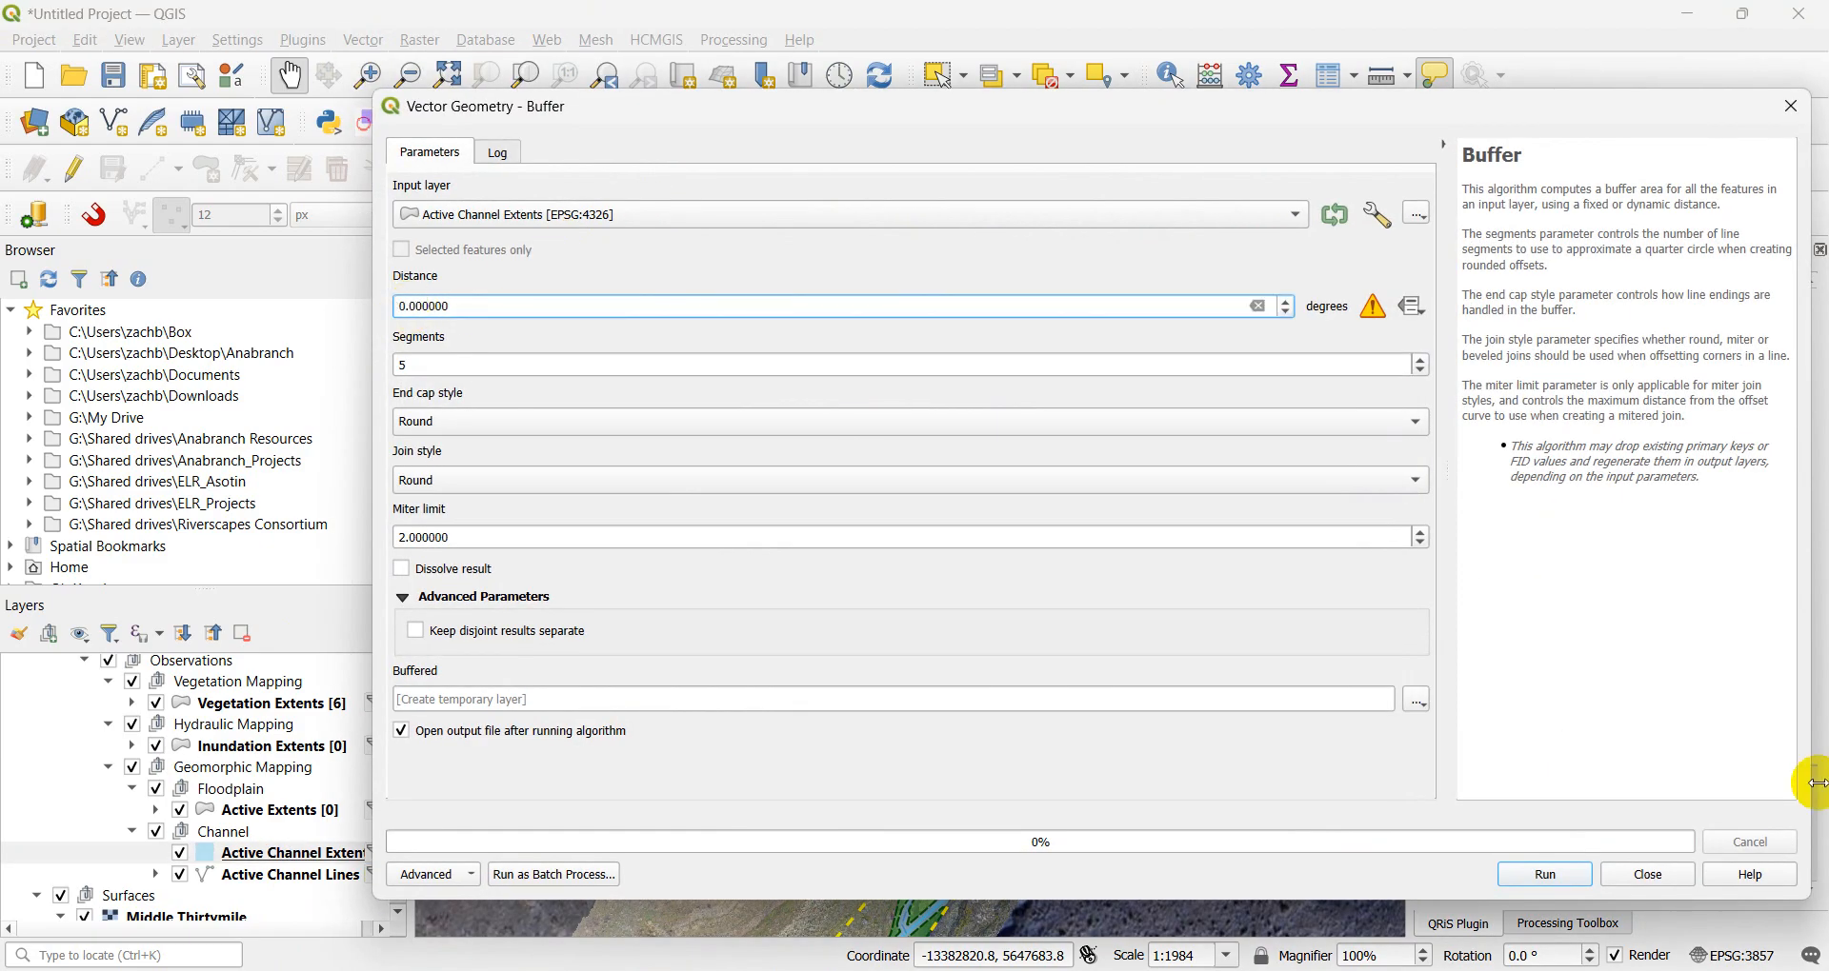
left_click(1546, 874)
left_click(1648, 874)
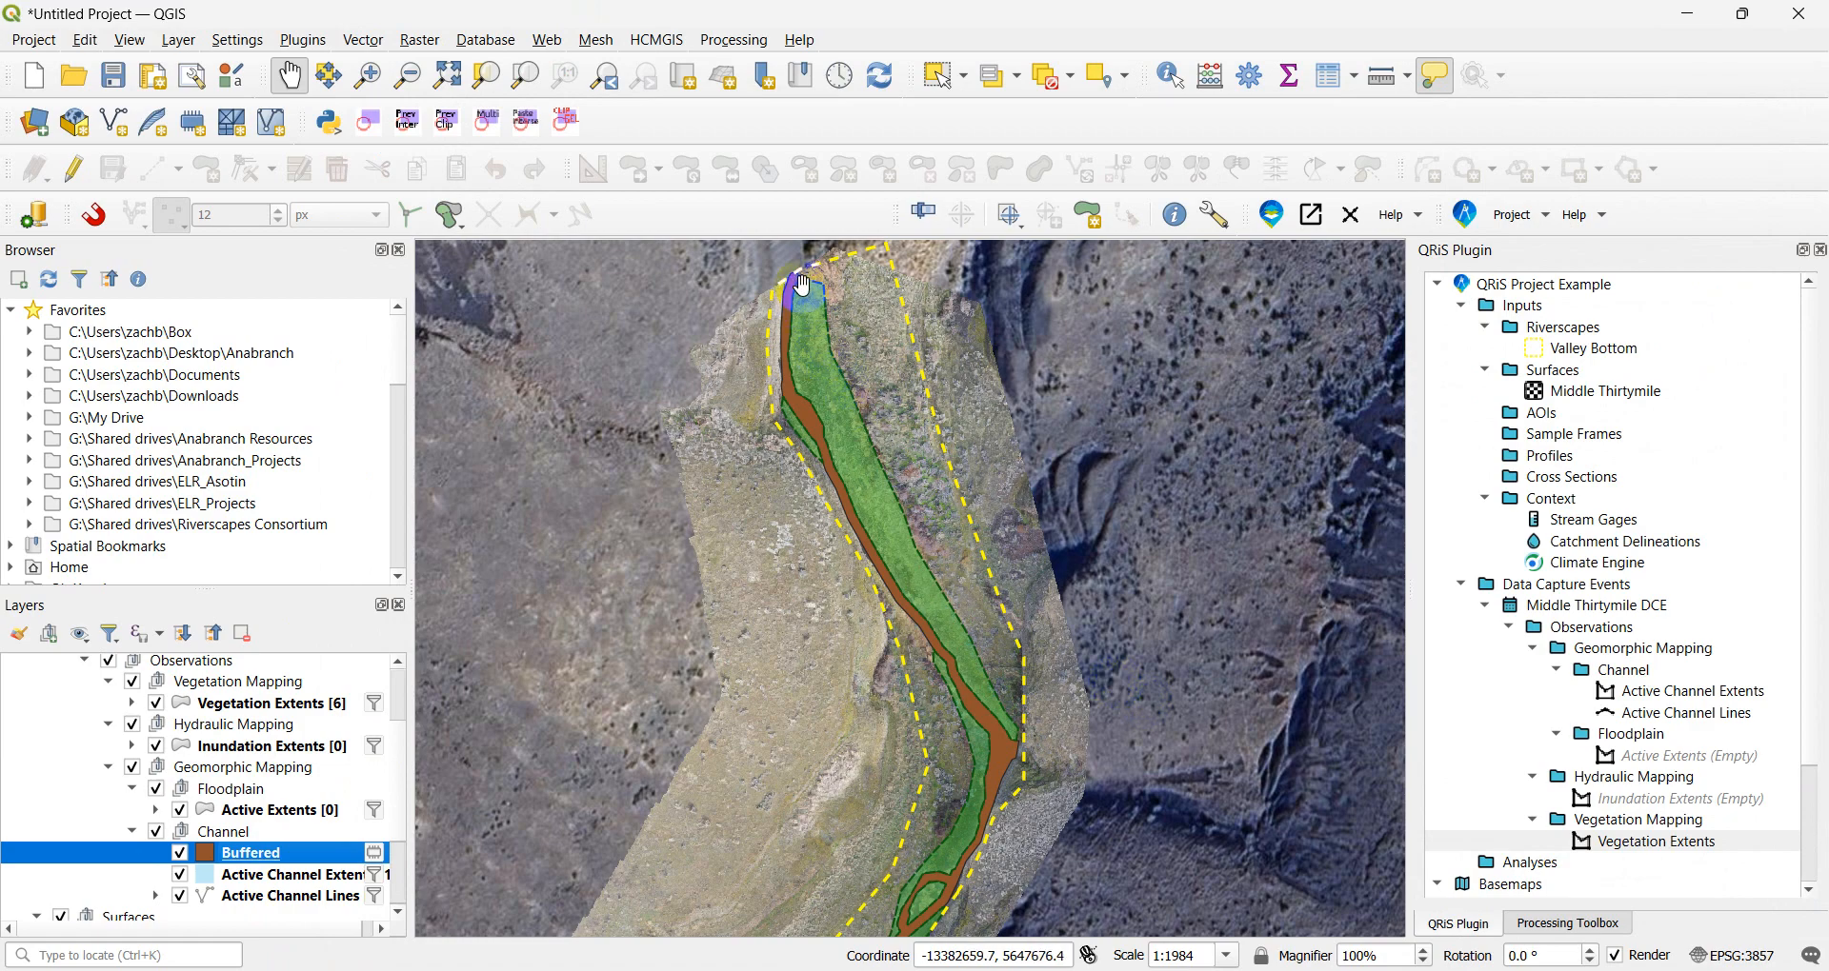
- Make the Buffered layer editable and split the channel polygon at both ends of the wide section in the upper reach
mouse_move(803, 285)
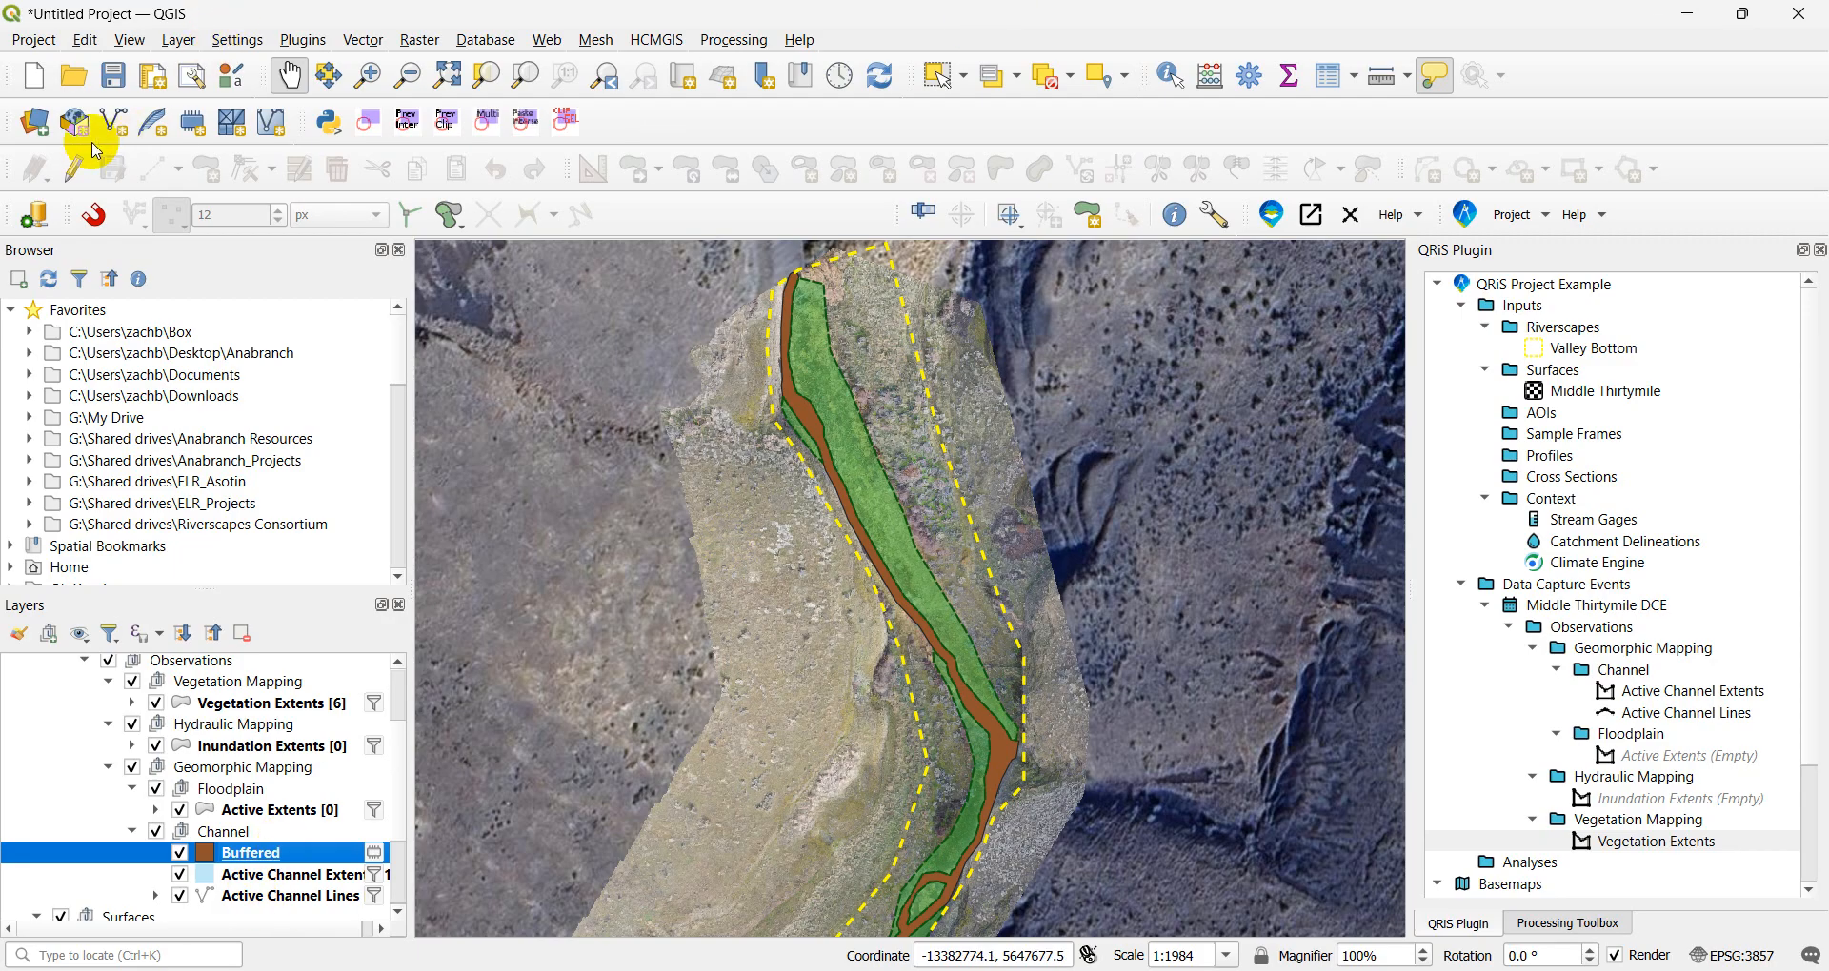
left_click(75, 169)
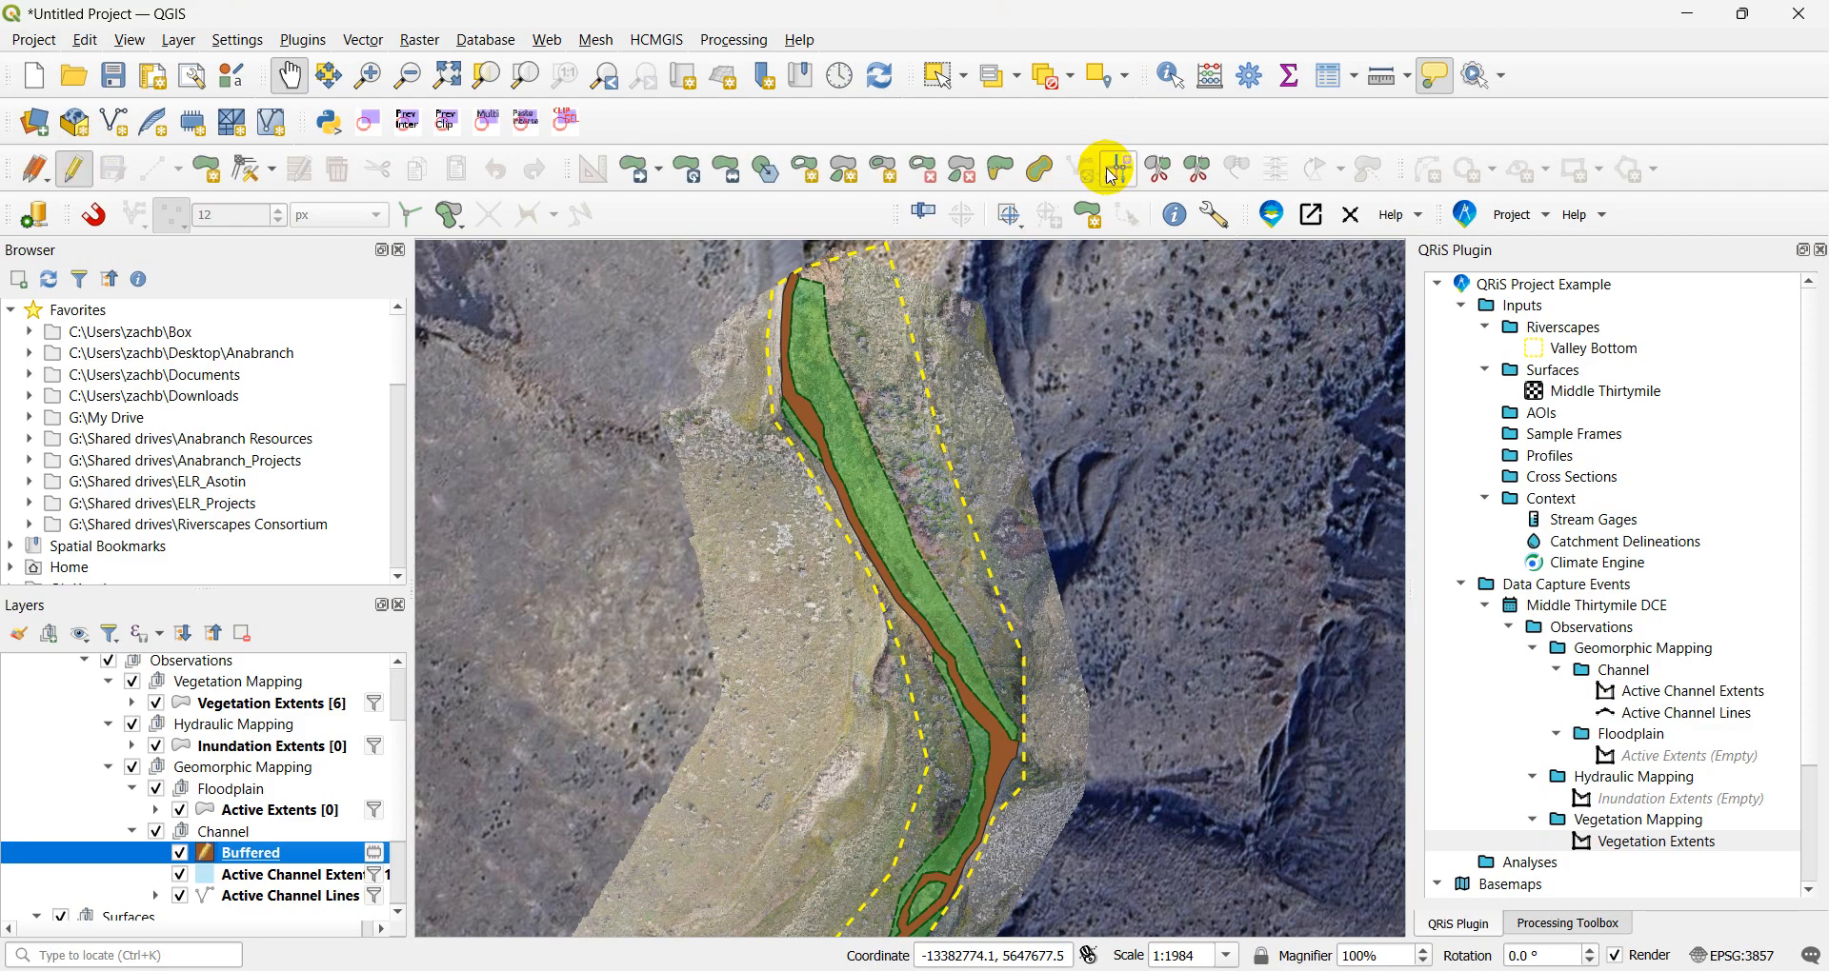
left_click(1161, 170)
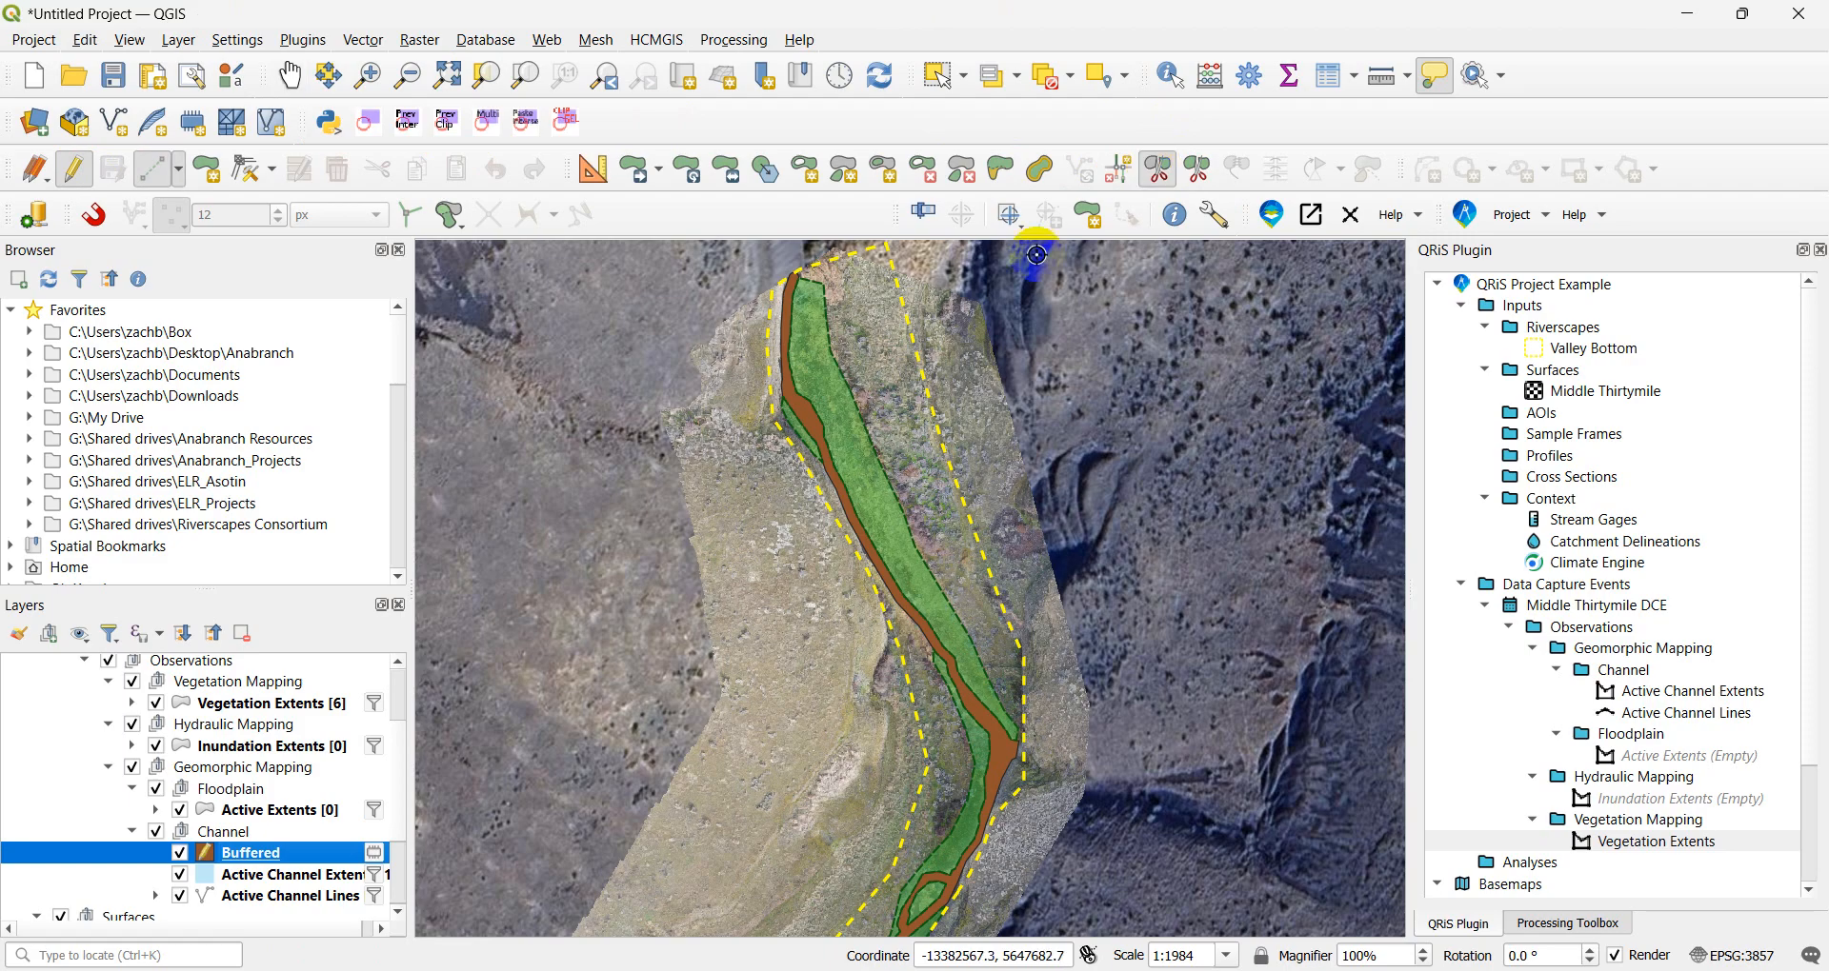
scroll(767, 343, "up", 1)
scroll(767, 343, "up", 2)
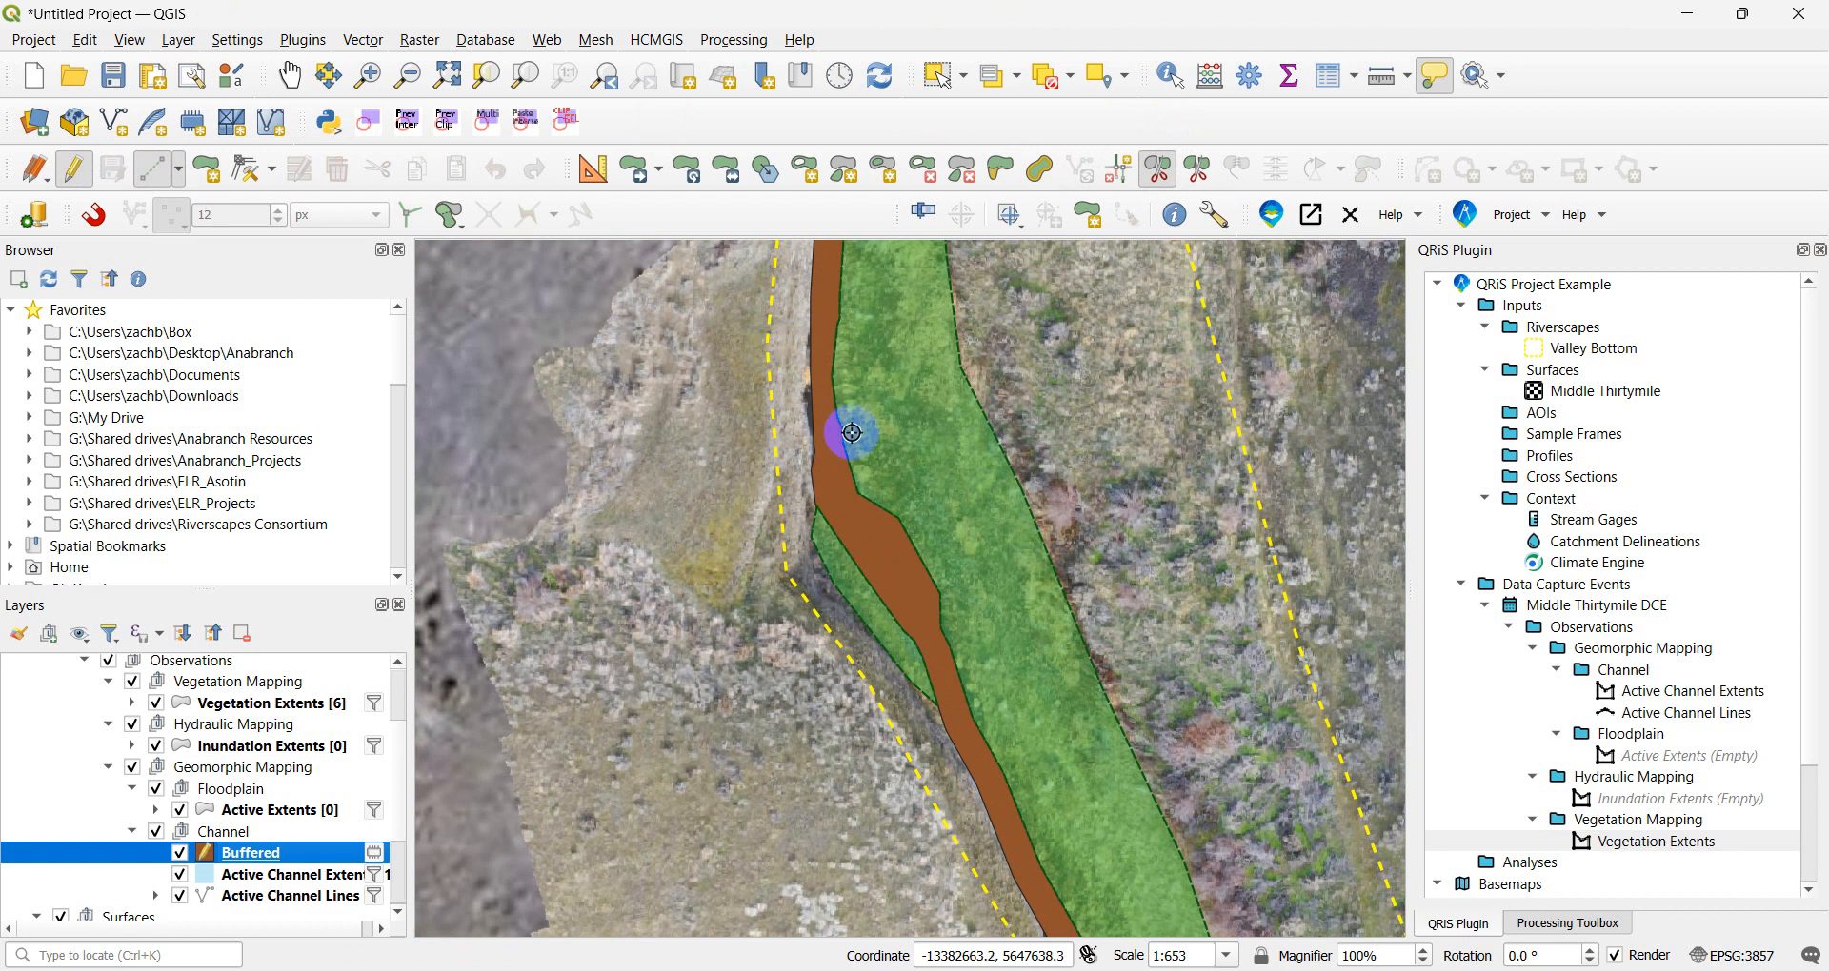
scroll(851, 432, "down", 1)
mouse_move(852, 433)
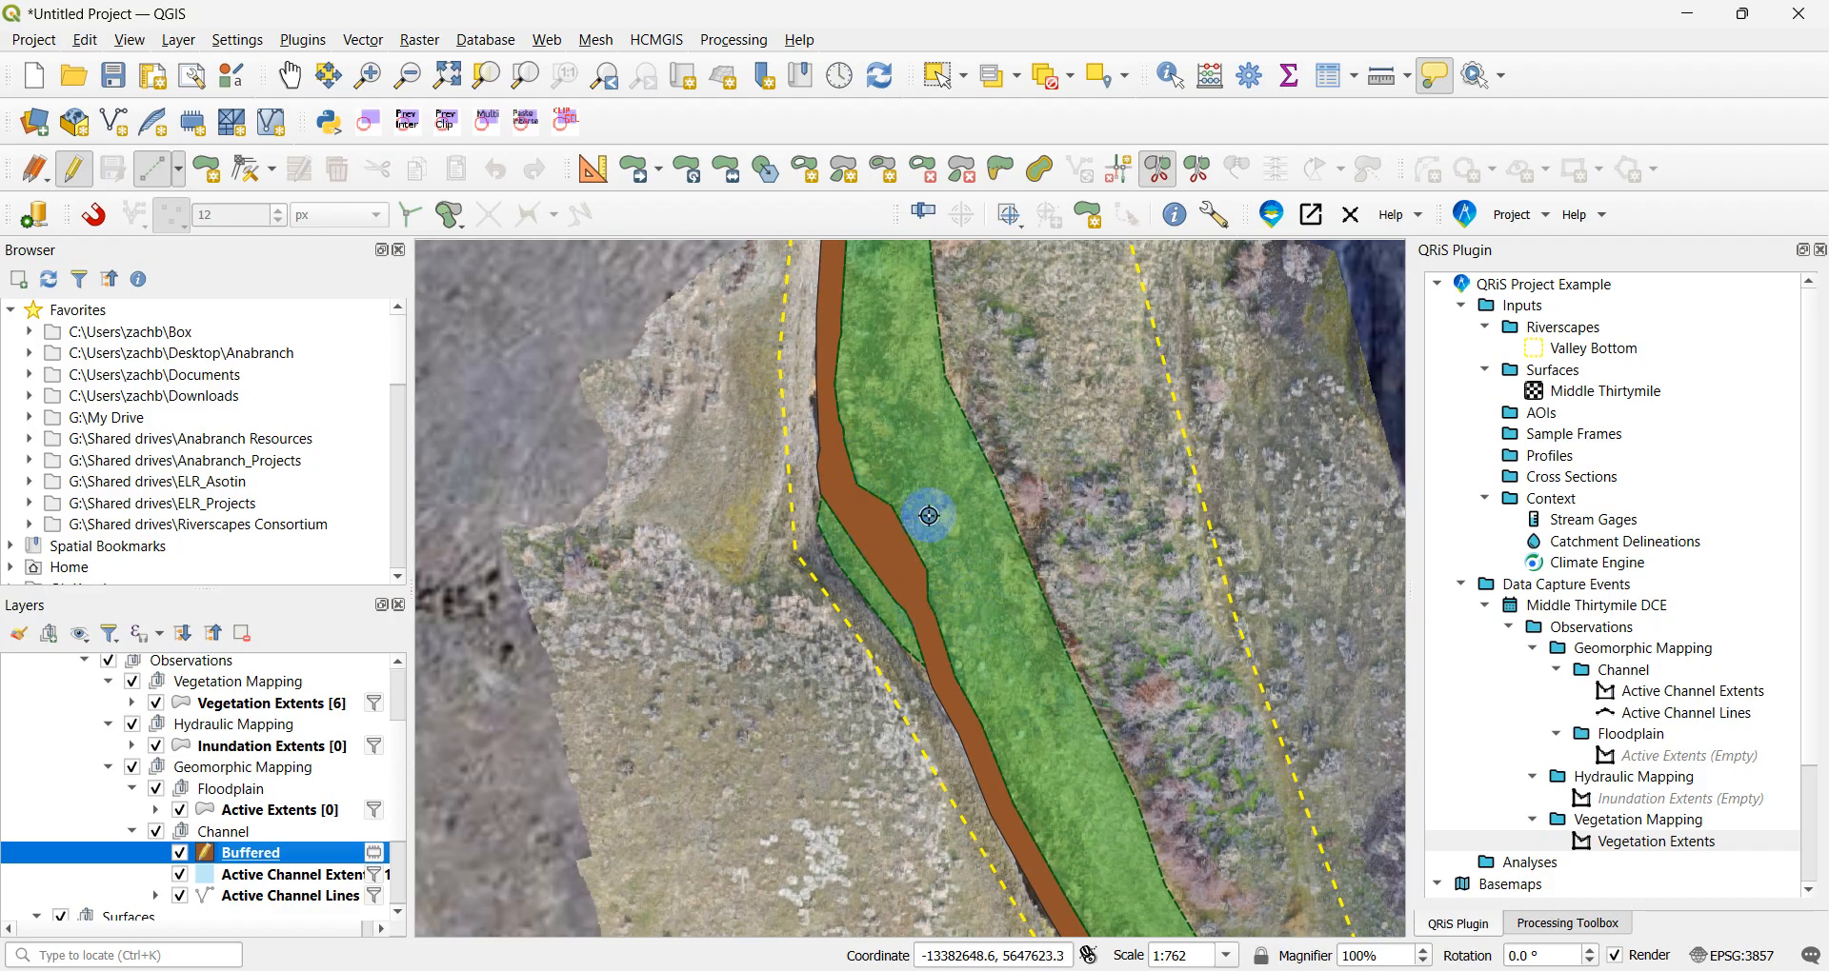
left_click(799, 505)
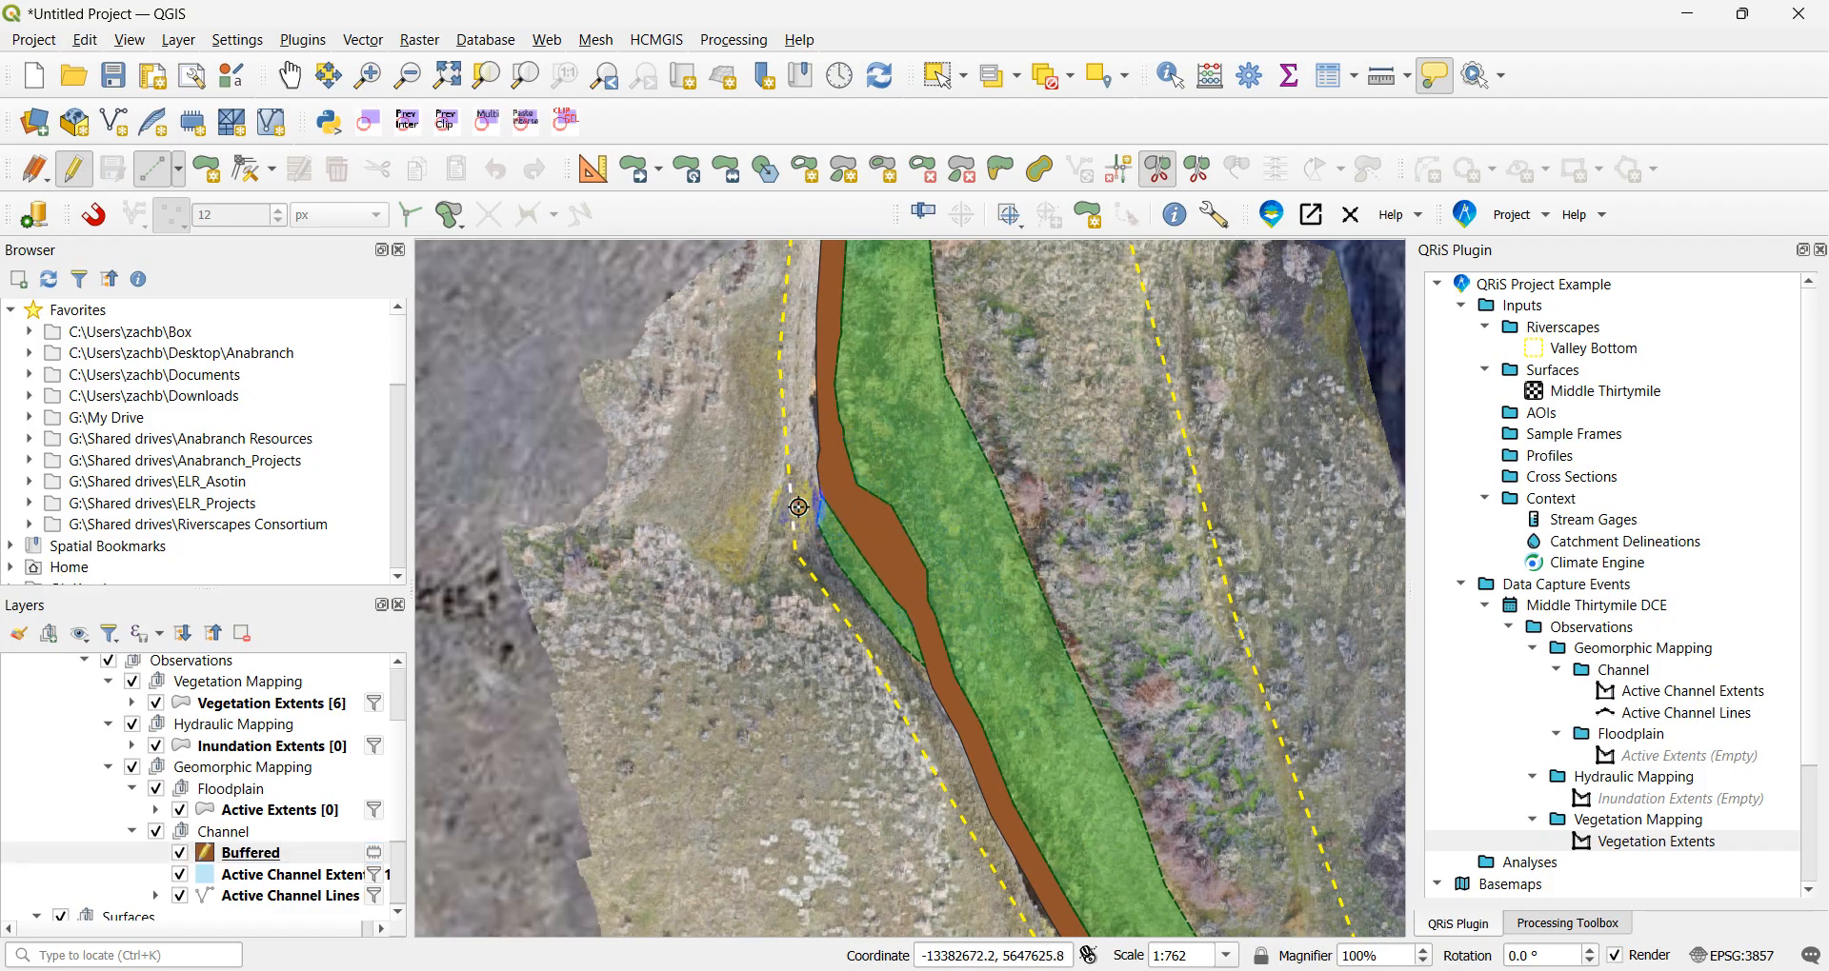
right_click(895, 471)
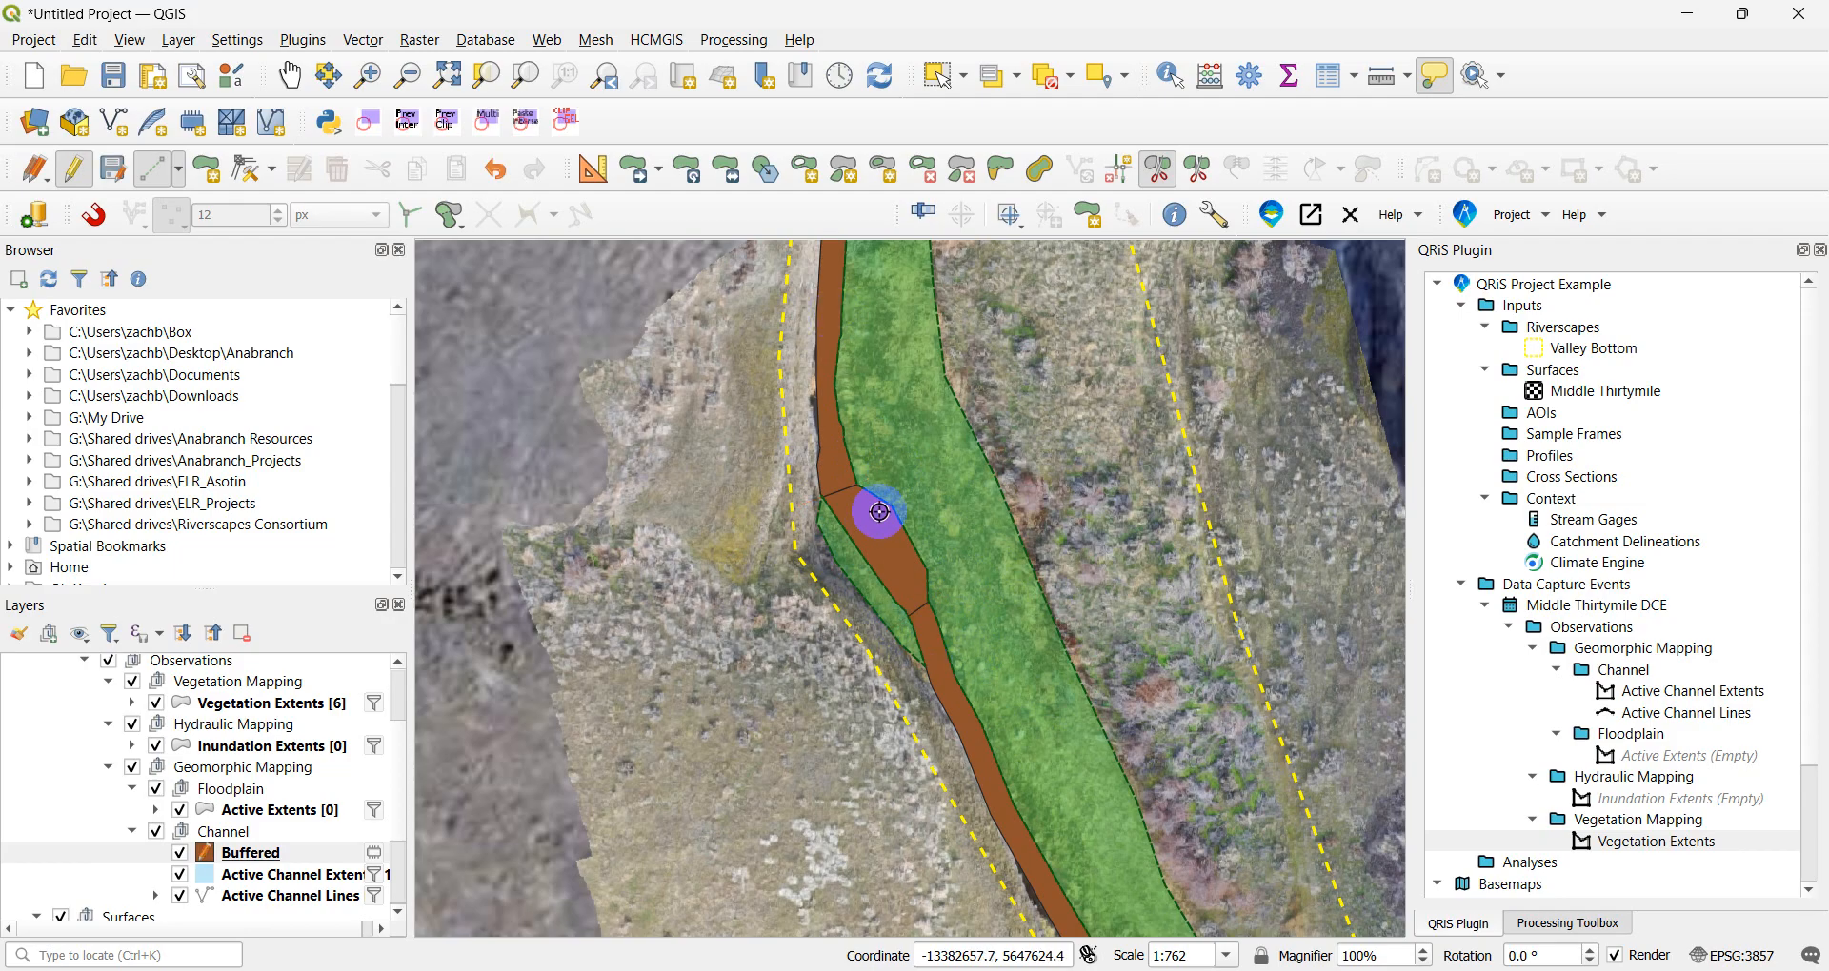
- Split the Buffered channel polygon at both ends of the wide section at the sharp bend
scroll(884, 535, "down", 3)
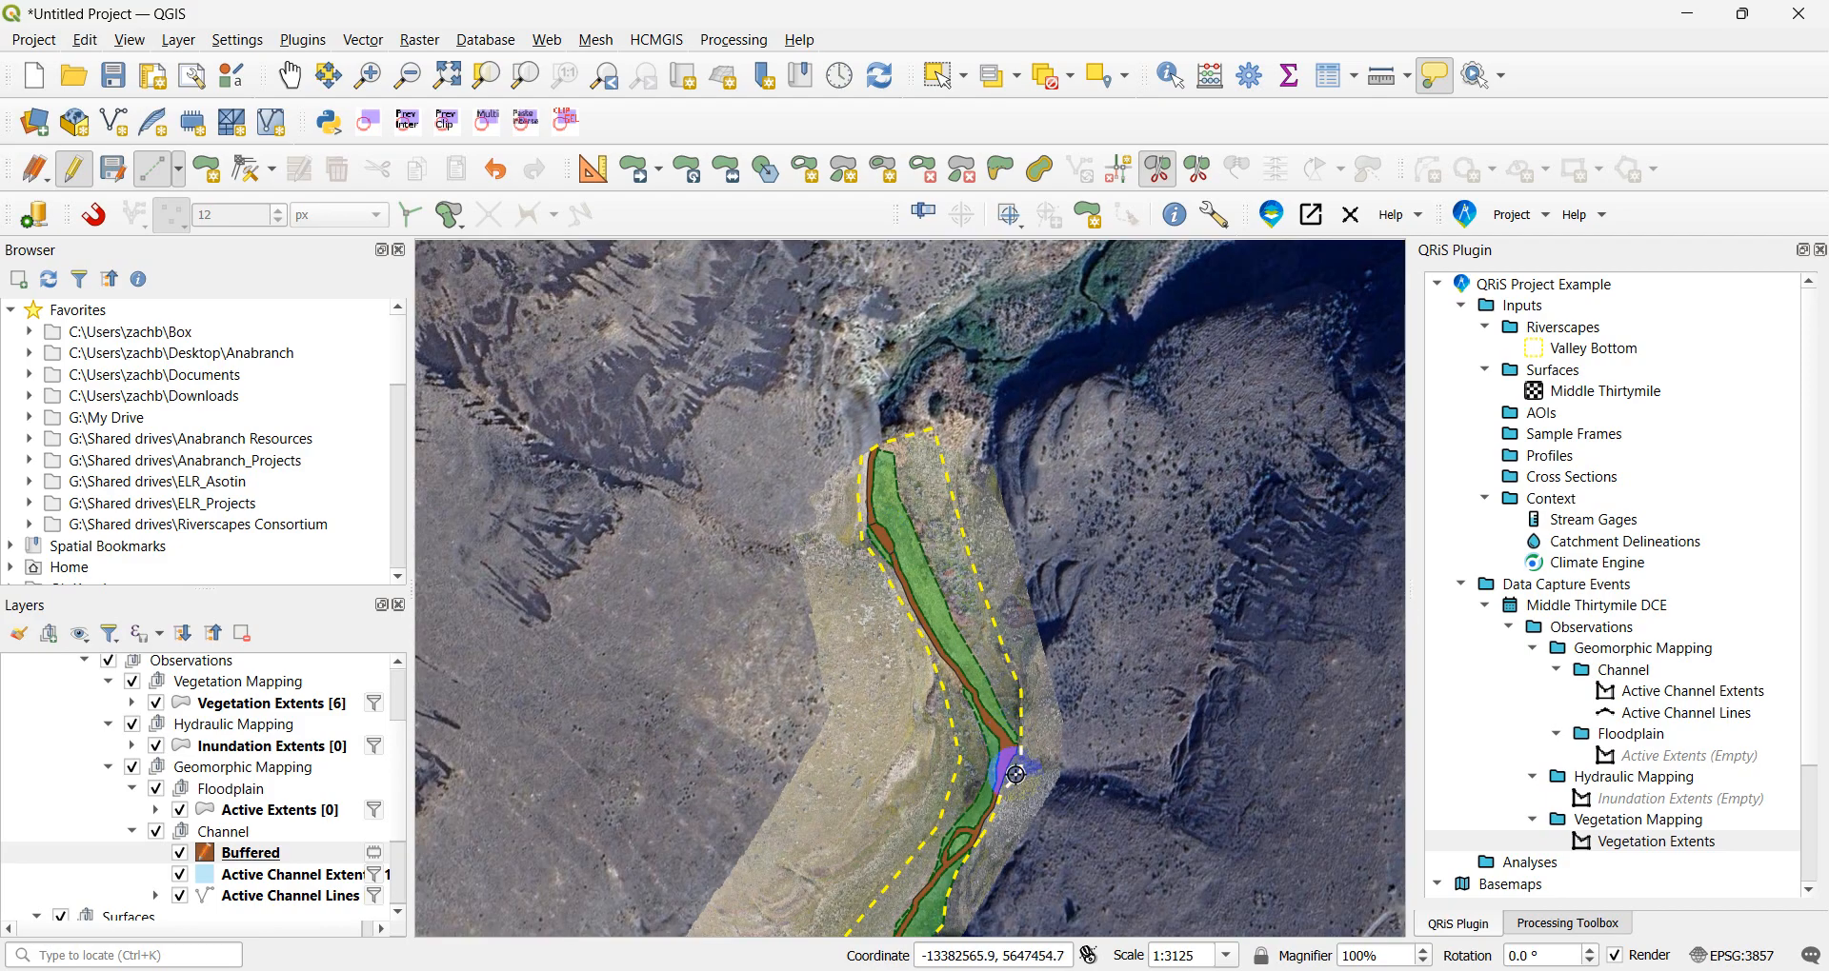
scroll(1015, 775, "up", 3)
left_click(825, 466)
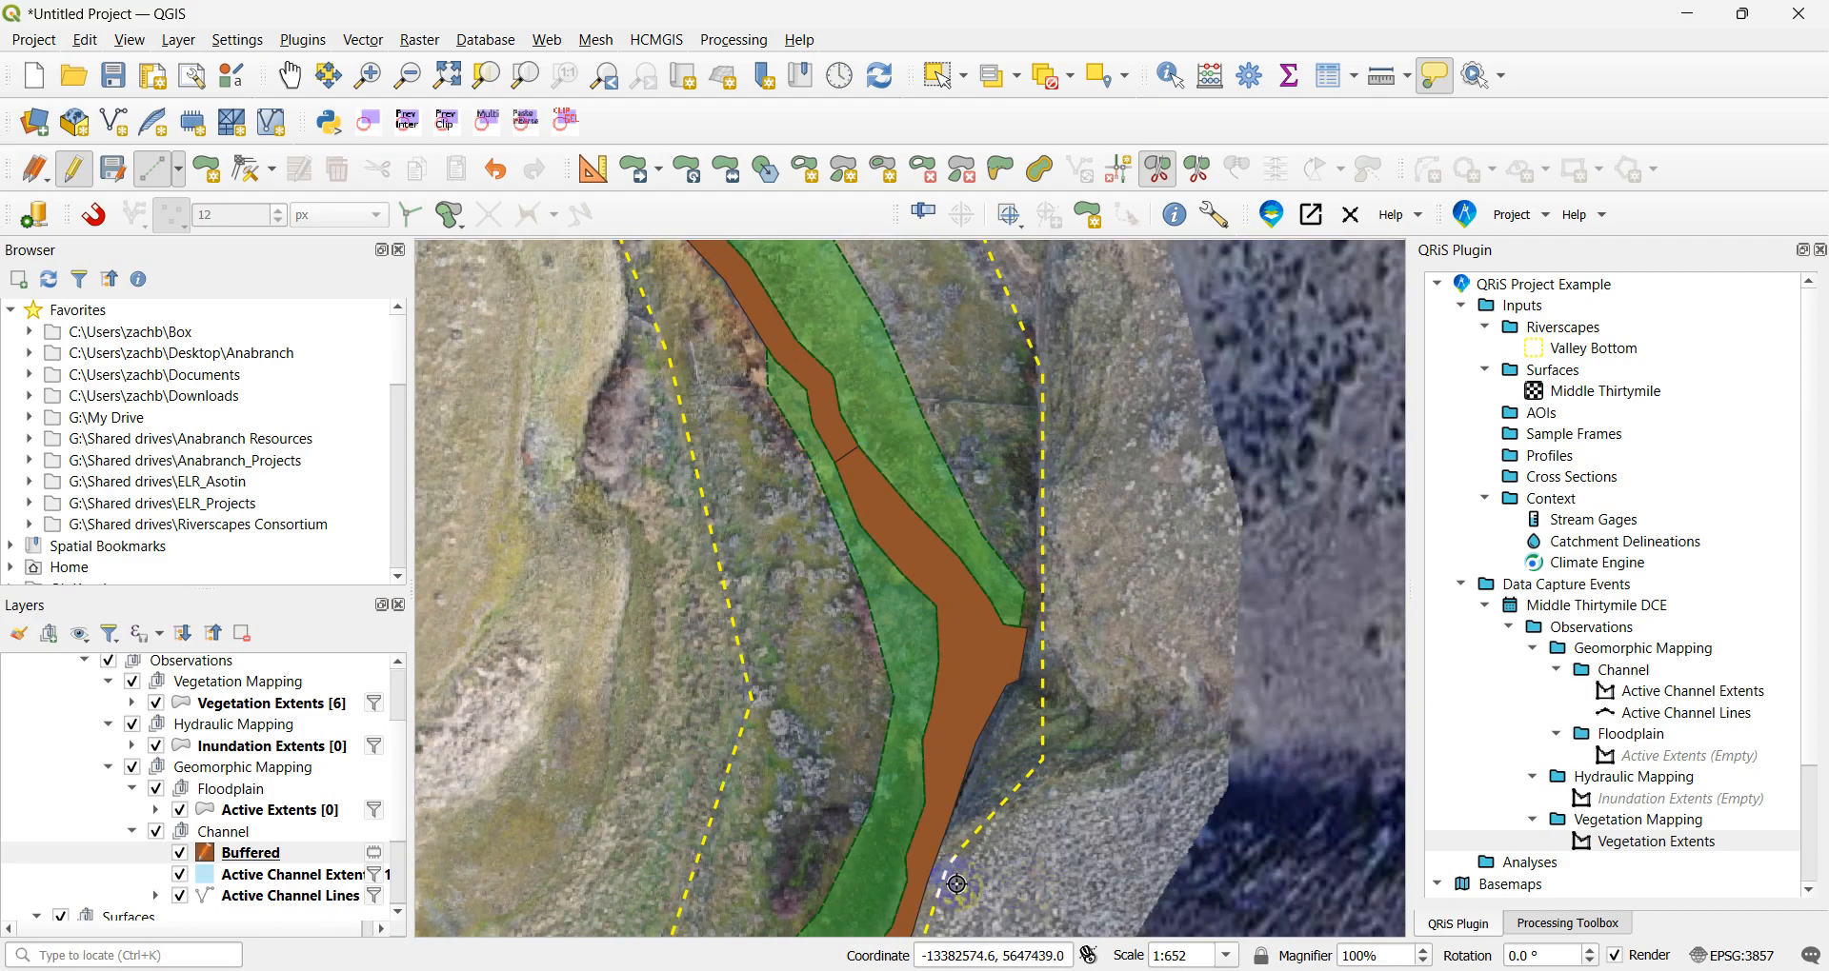
left_click(898, 806)
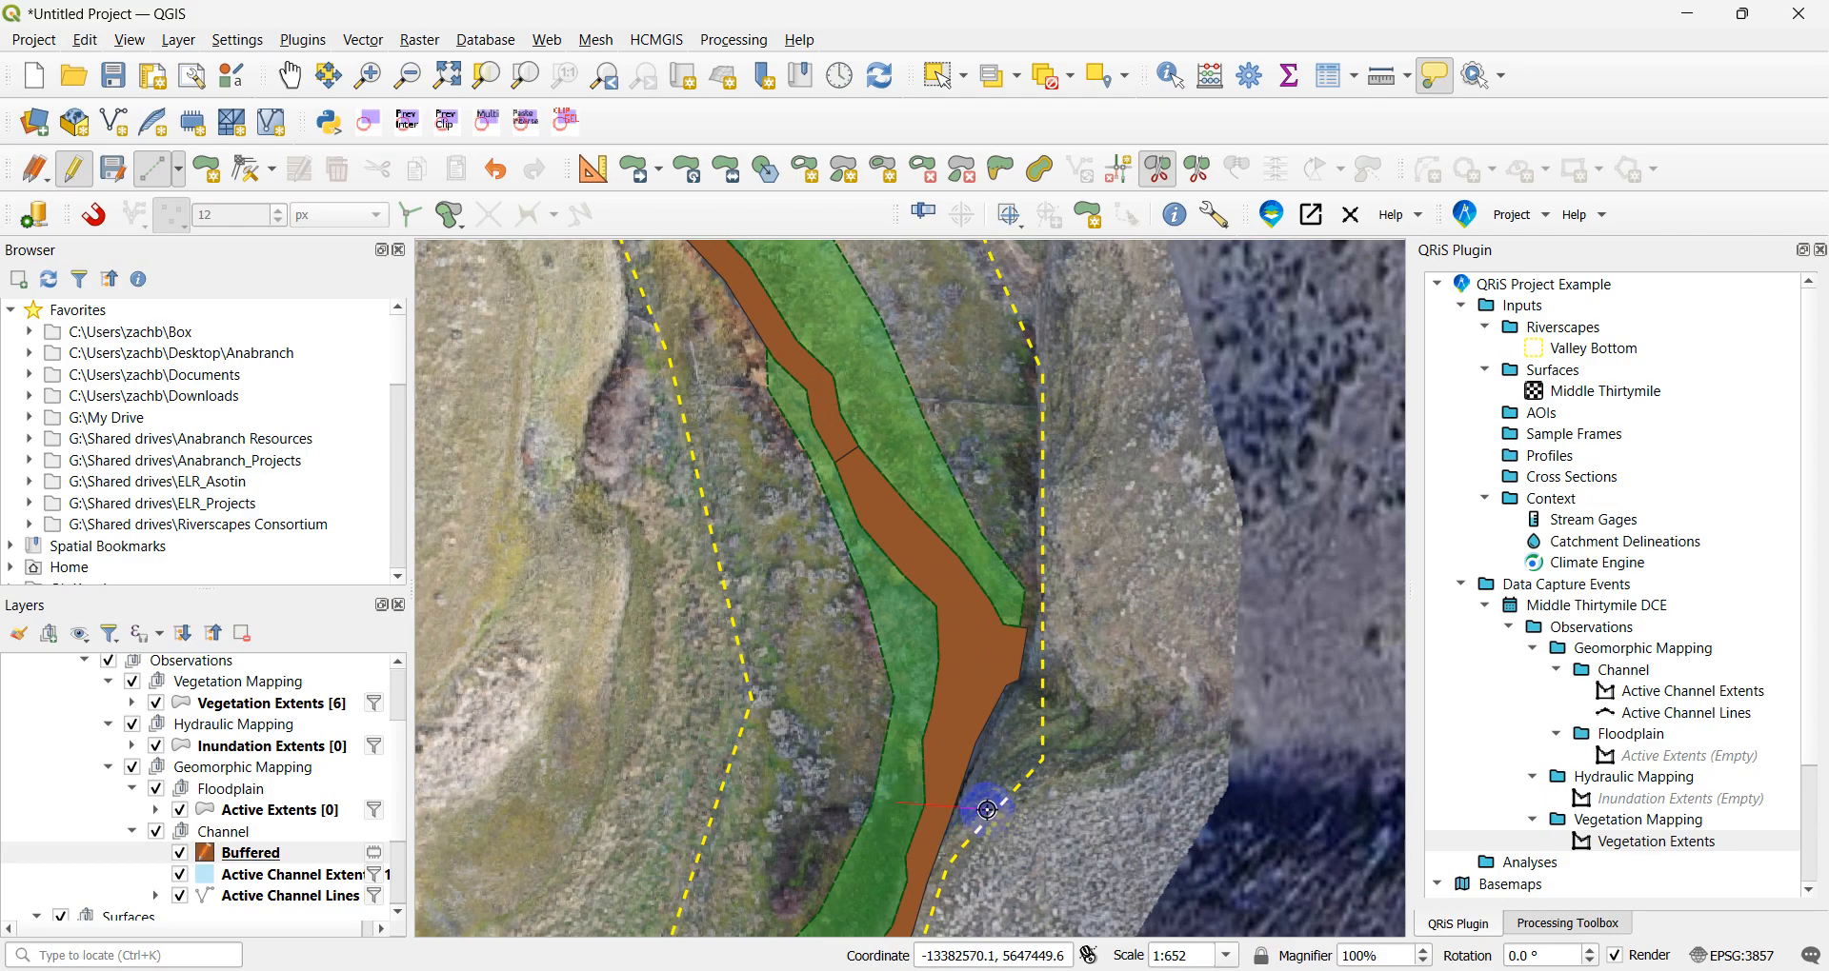
- Try to split the side channel loop below the bend from the main channel at its lower junction
scroll(987, 811, "down", 2)
key("Down")
key("Down")
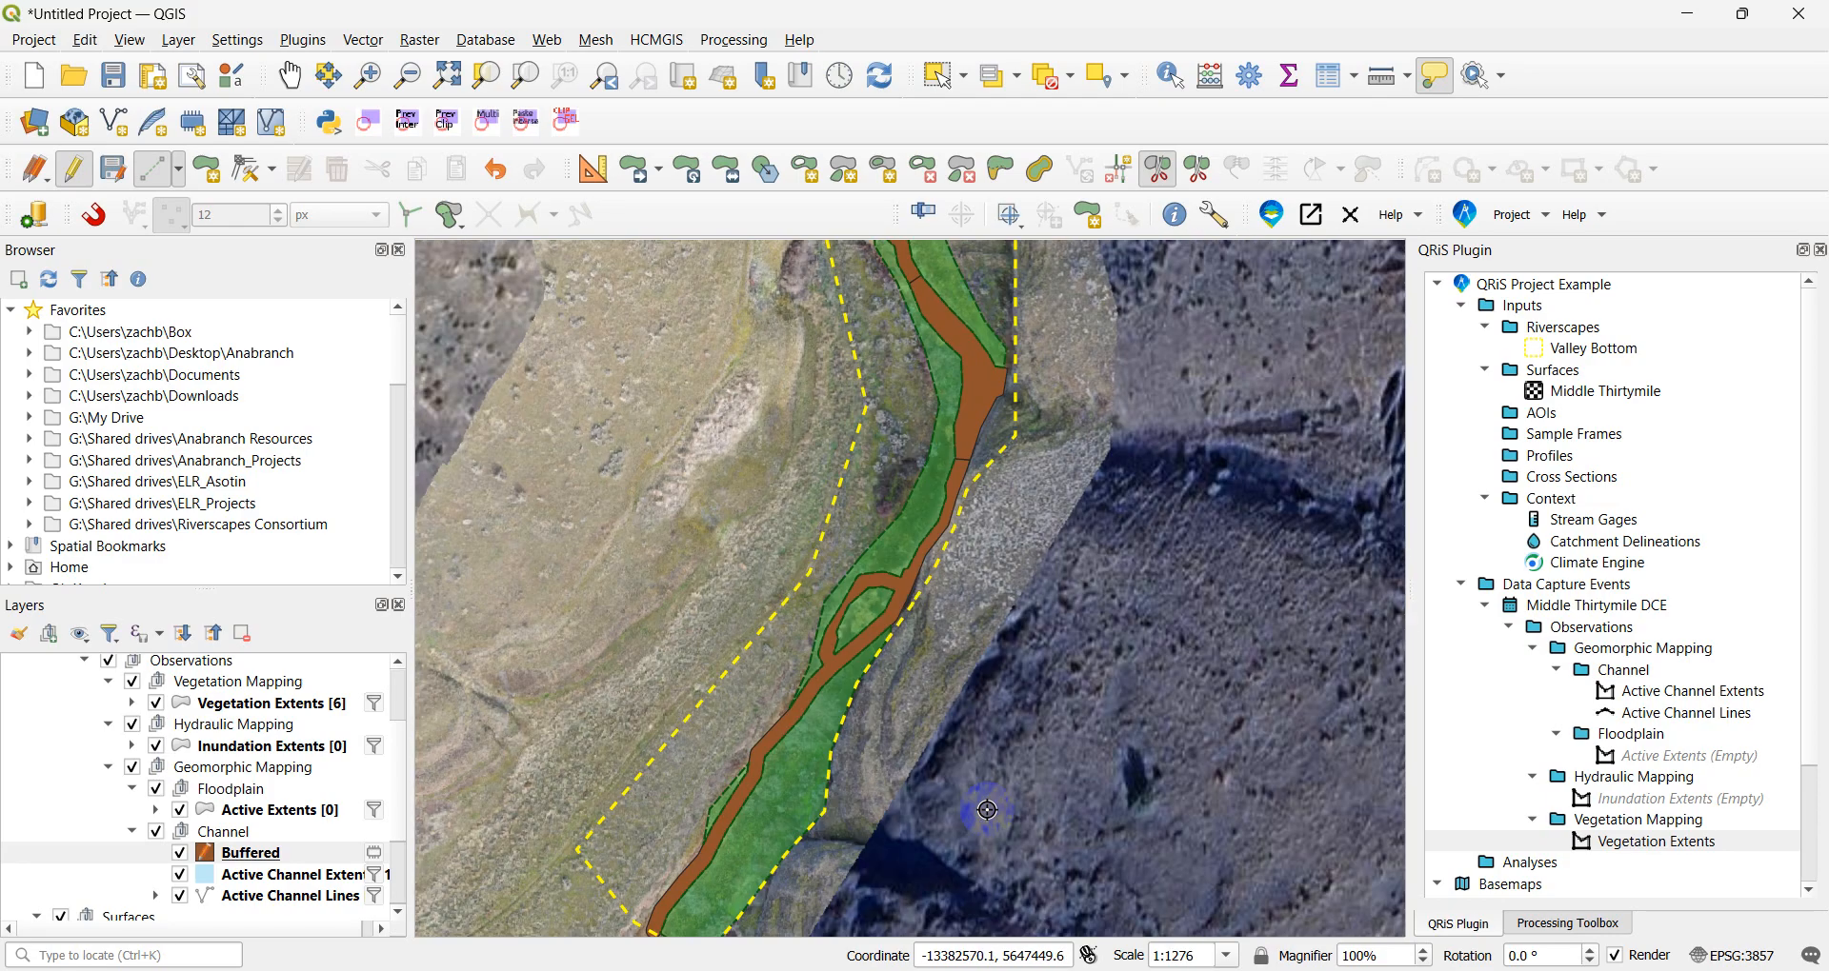
scroll(856, 647, "up", 3)
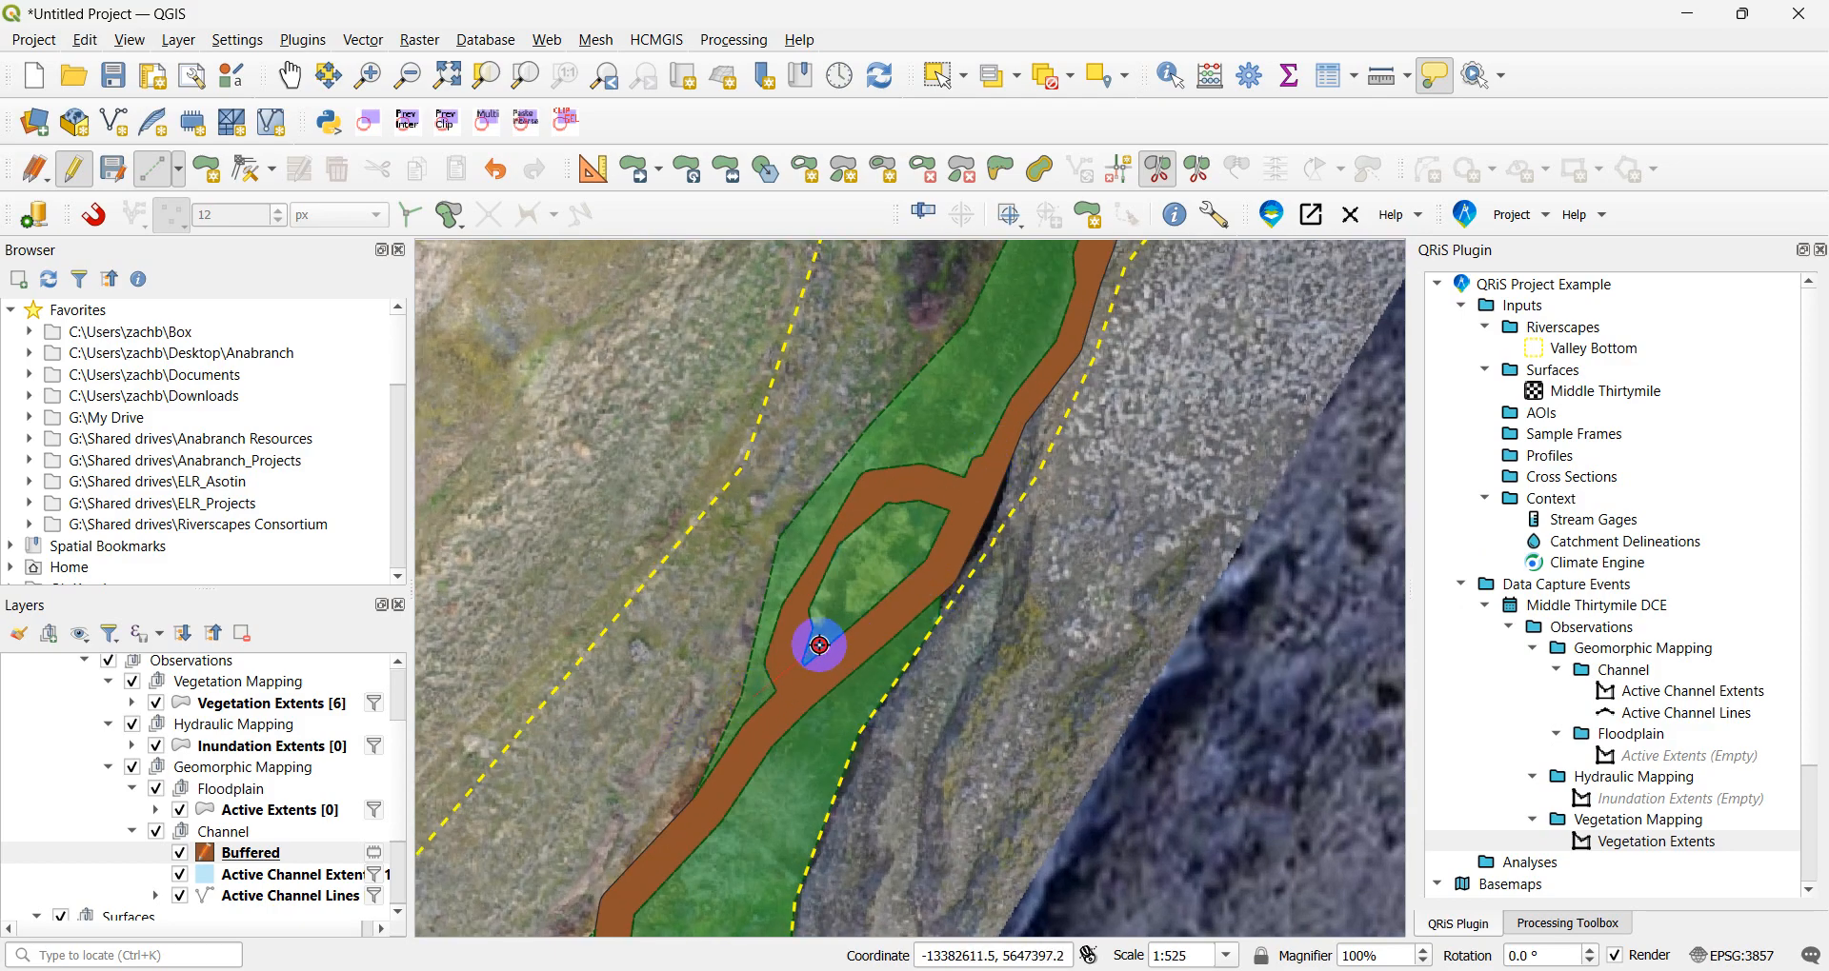
right_click(819, 646)
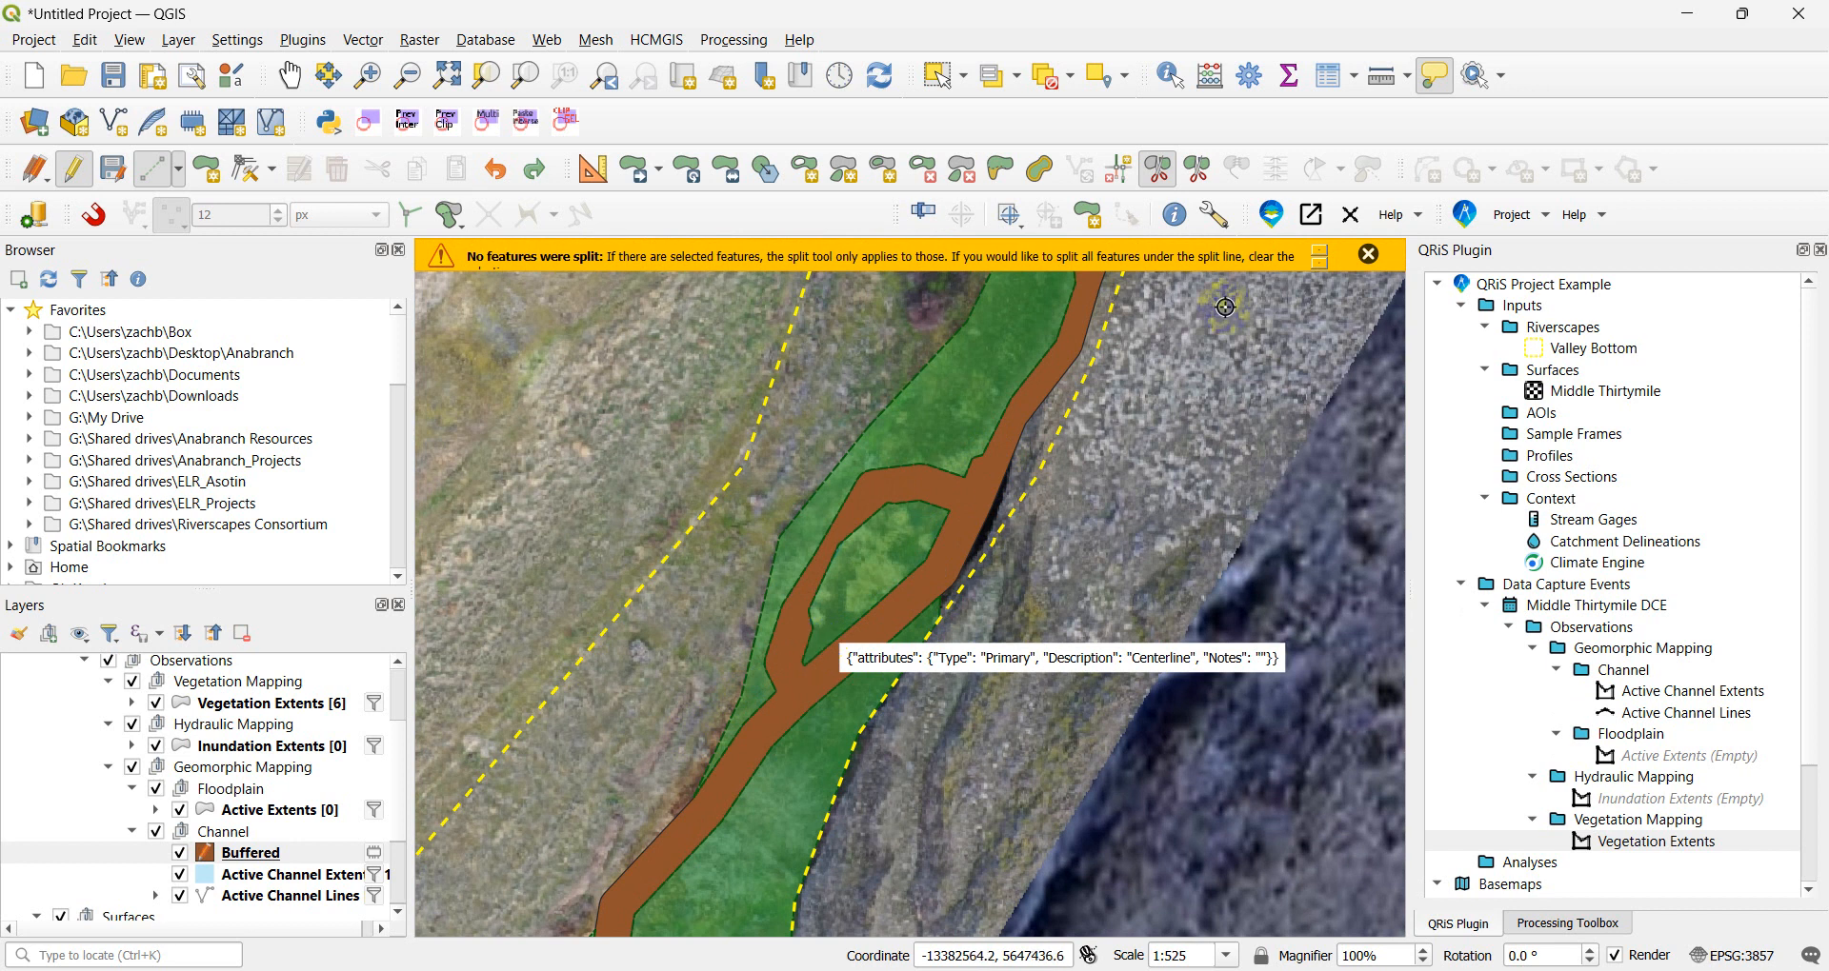
left_click(1365, 255)
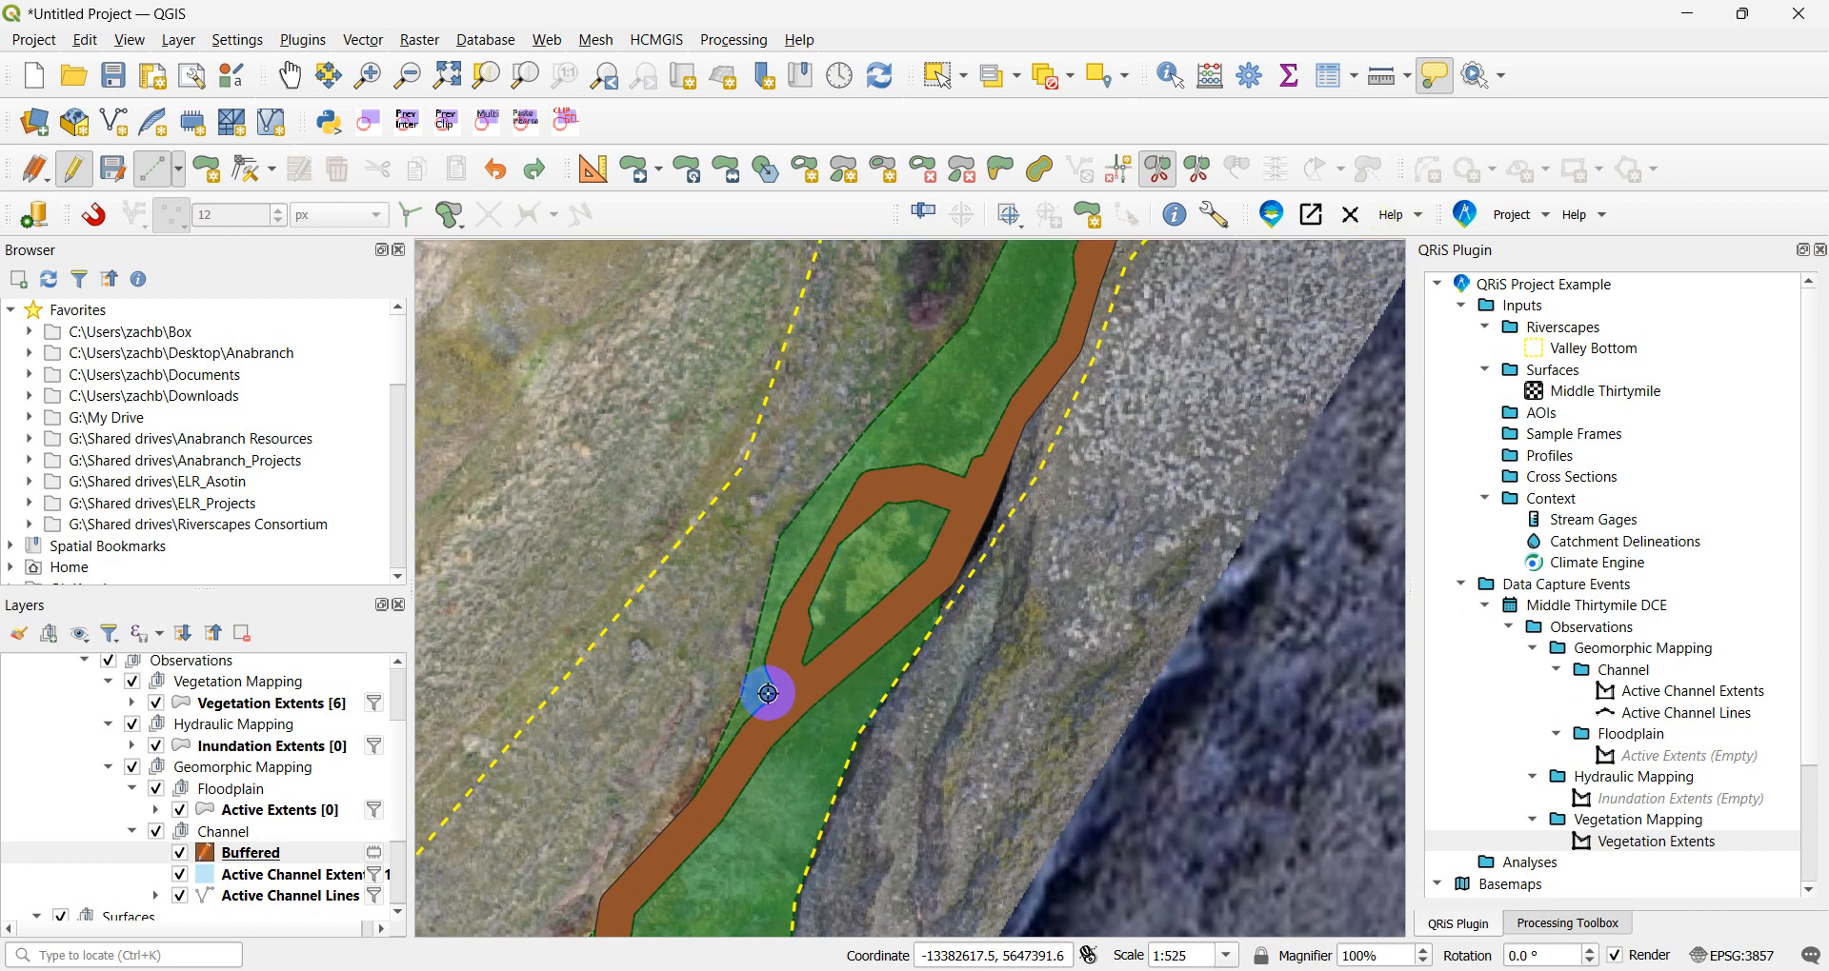
- Split the side channel loop off the main channel at both junctions and select the new piece to check the cut
scroll(762, 694, "up", 2)
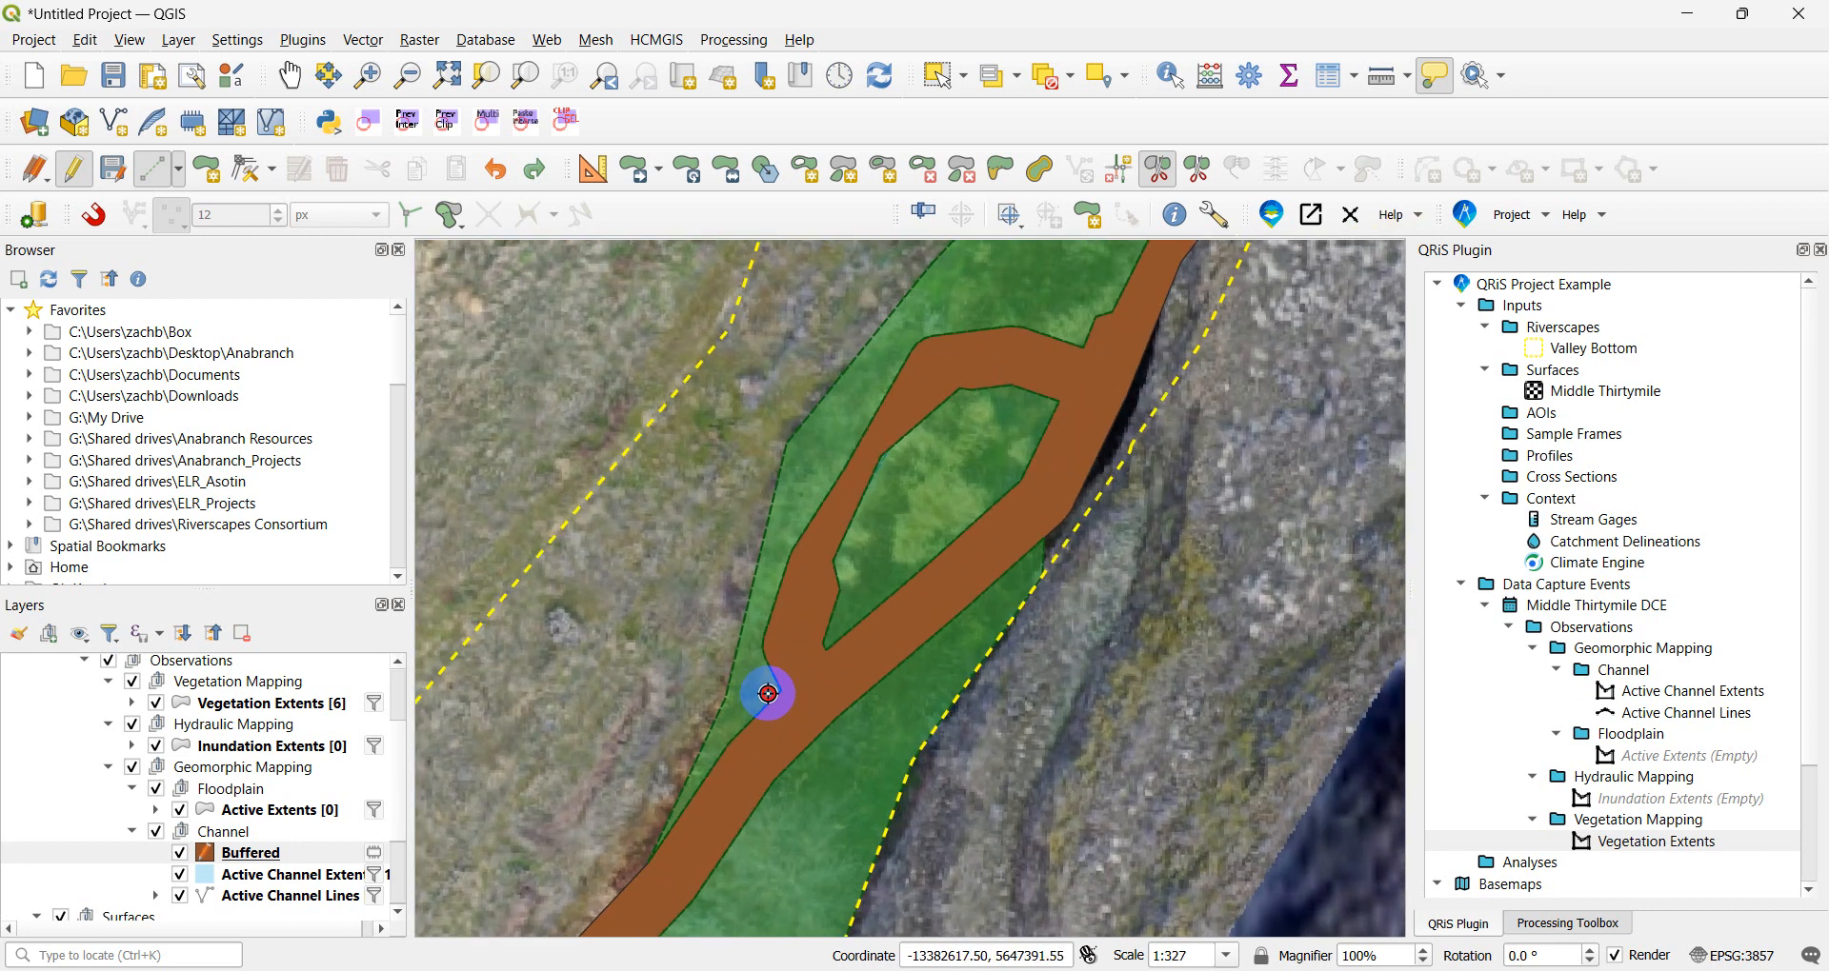
left_click(768, 695)
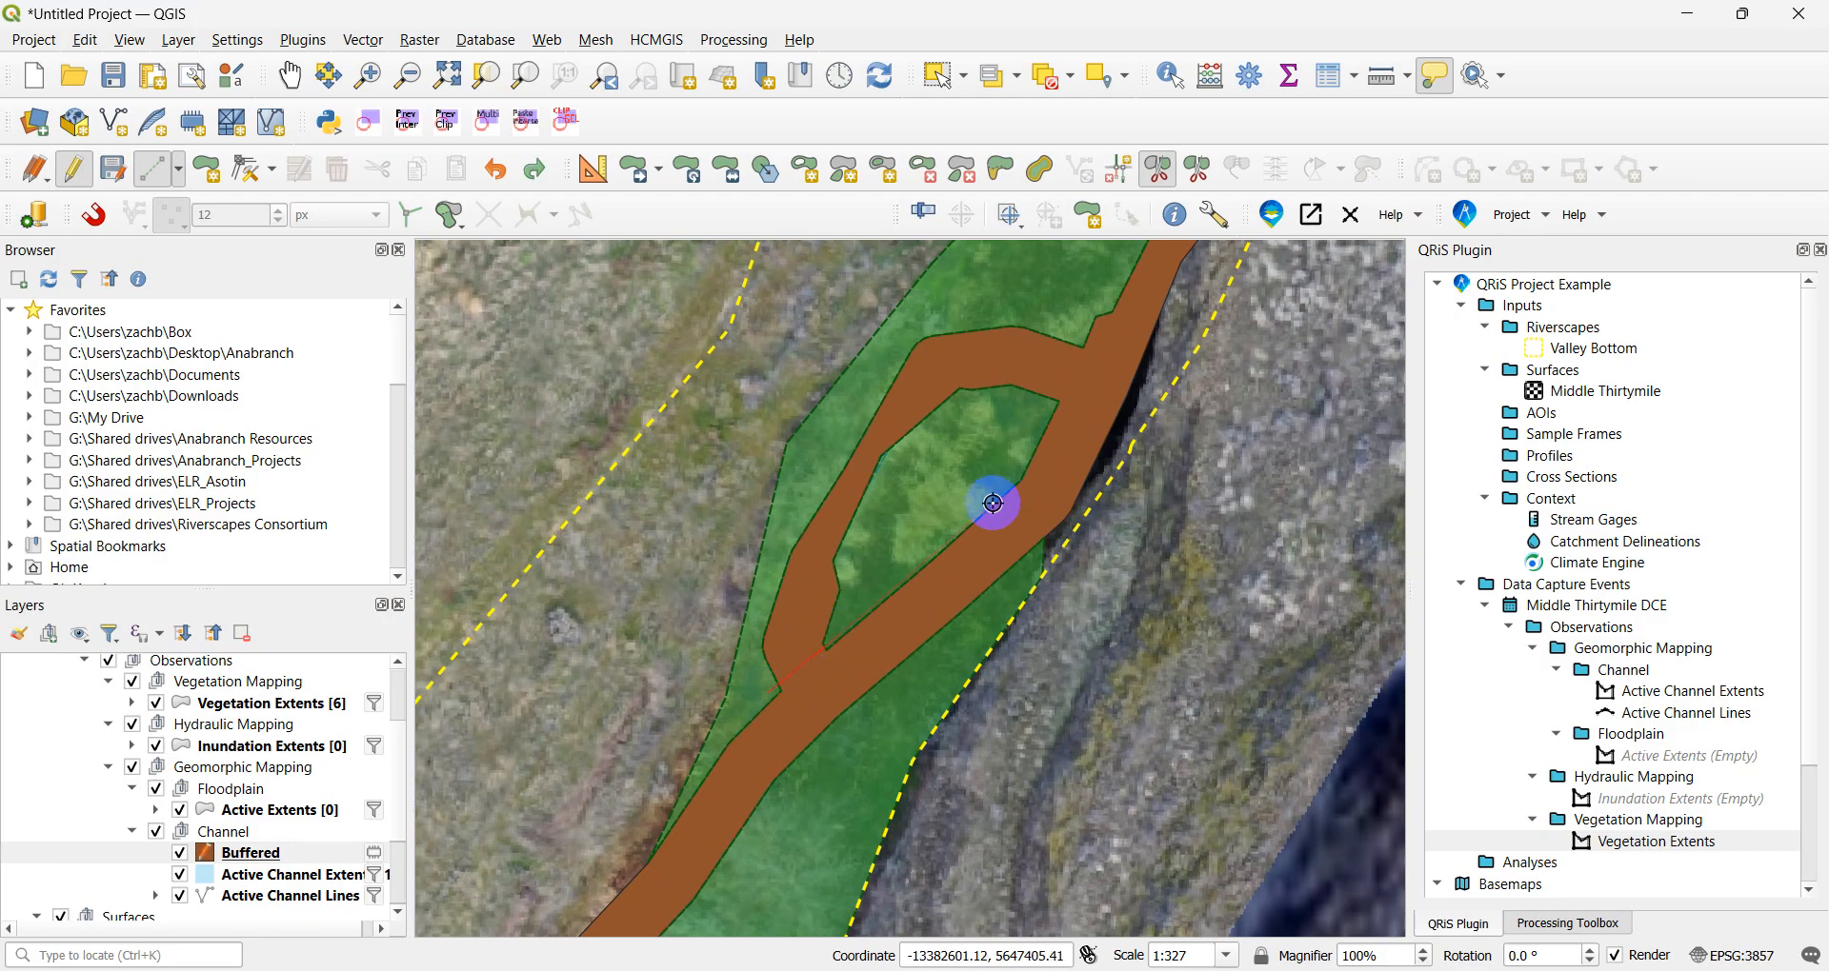
left_click(1048, 406)
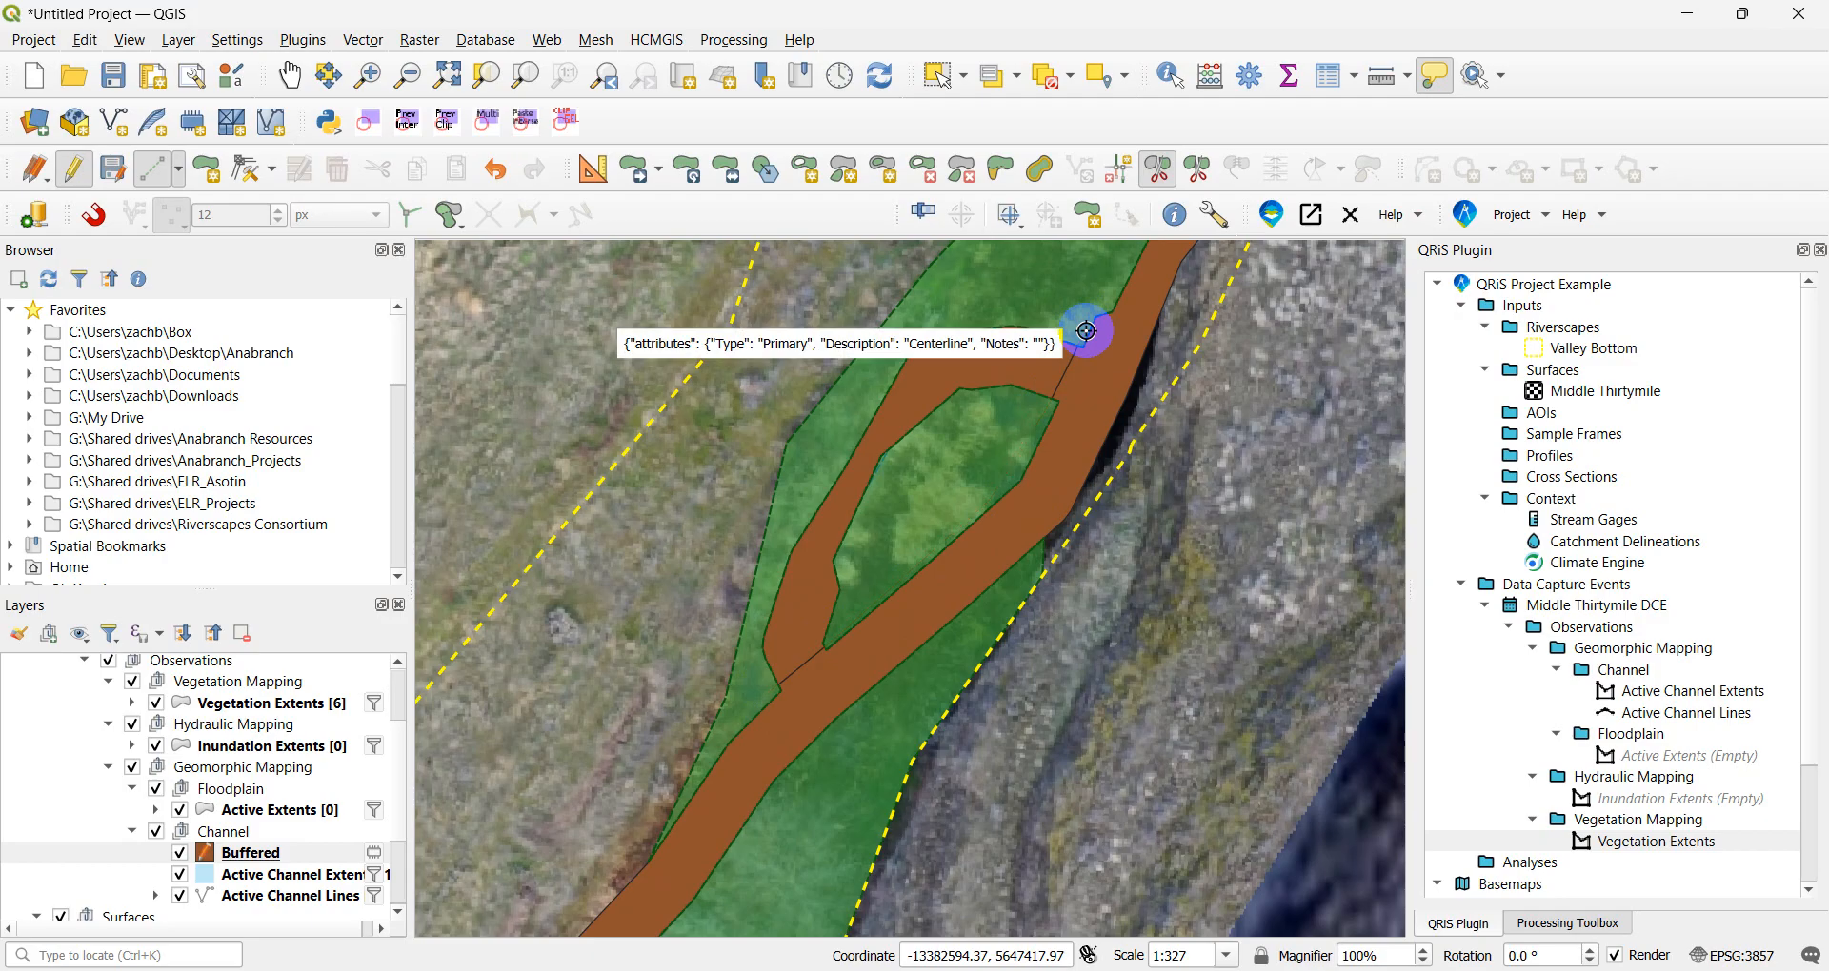
right_click(853, 621)
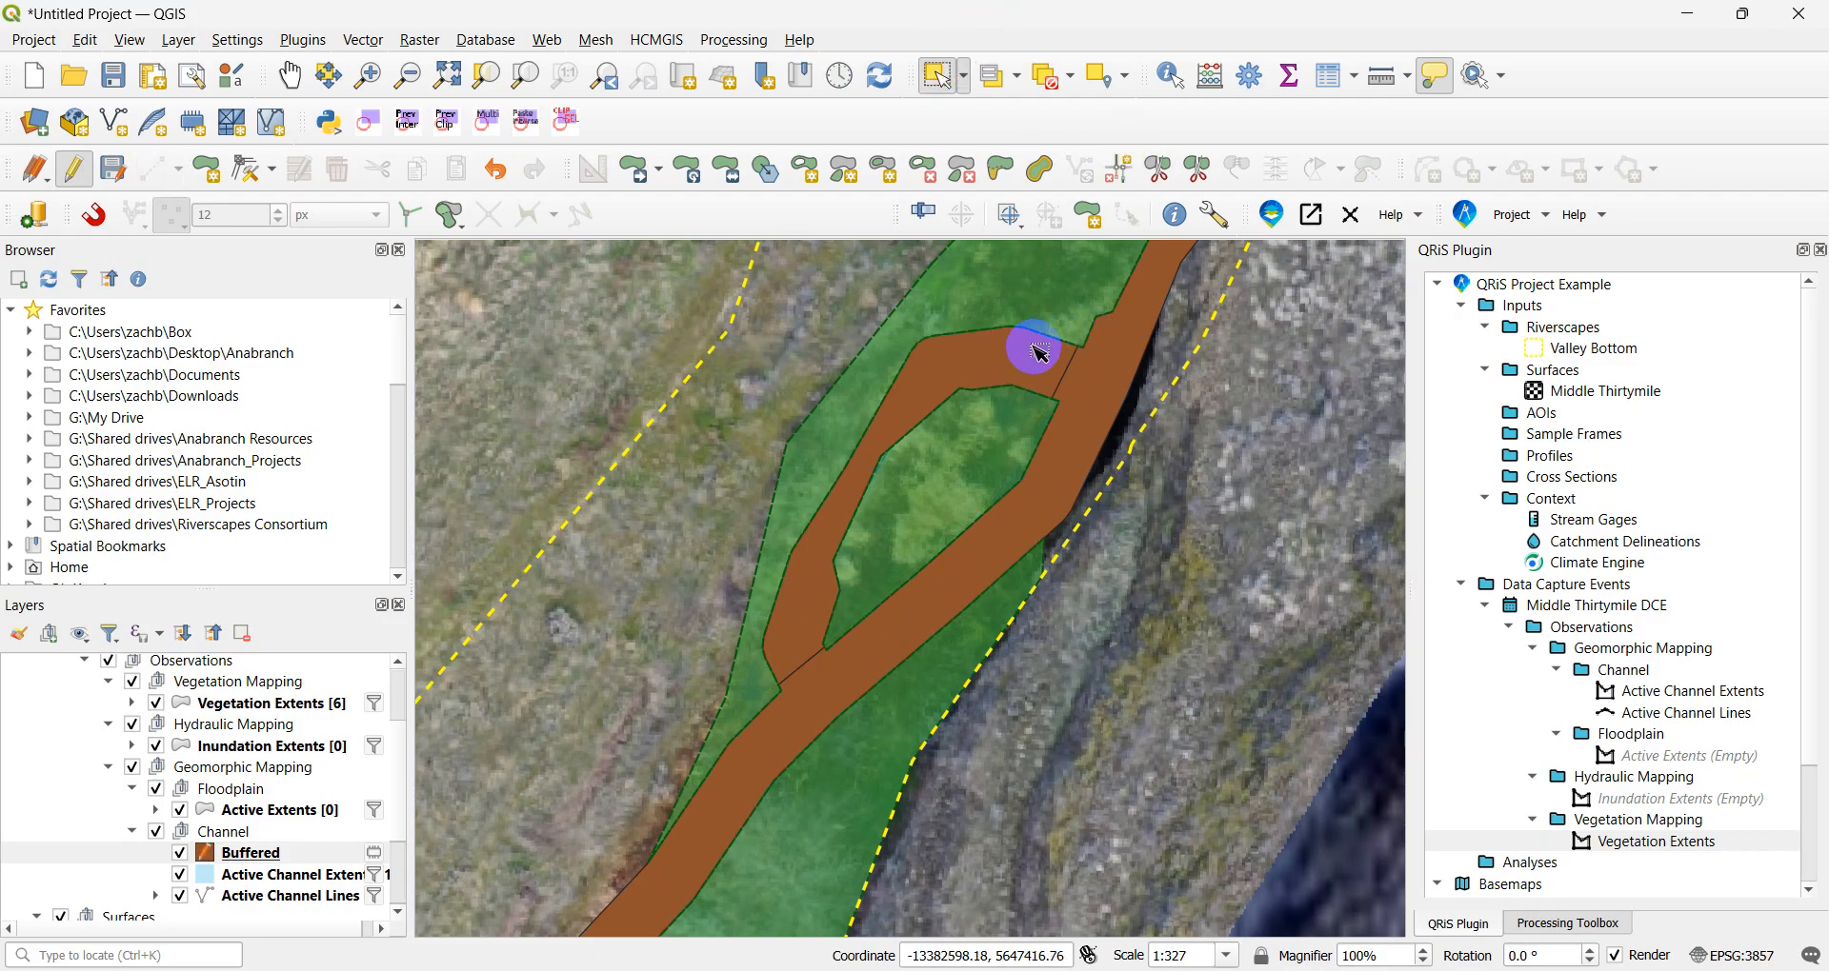
left_click(1040, 348)
scroll(1038, 350, "down", 2)
scroll(1030, 348, "up", 1)
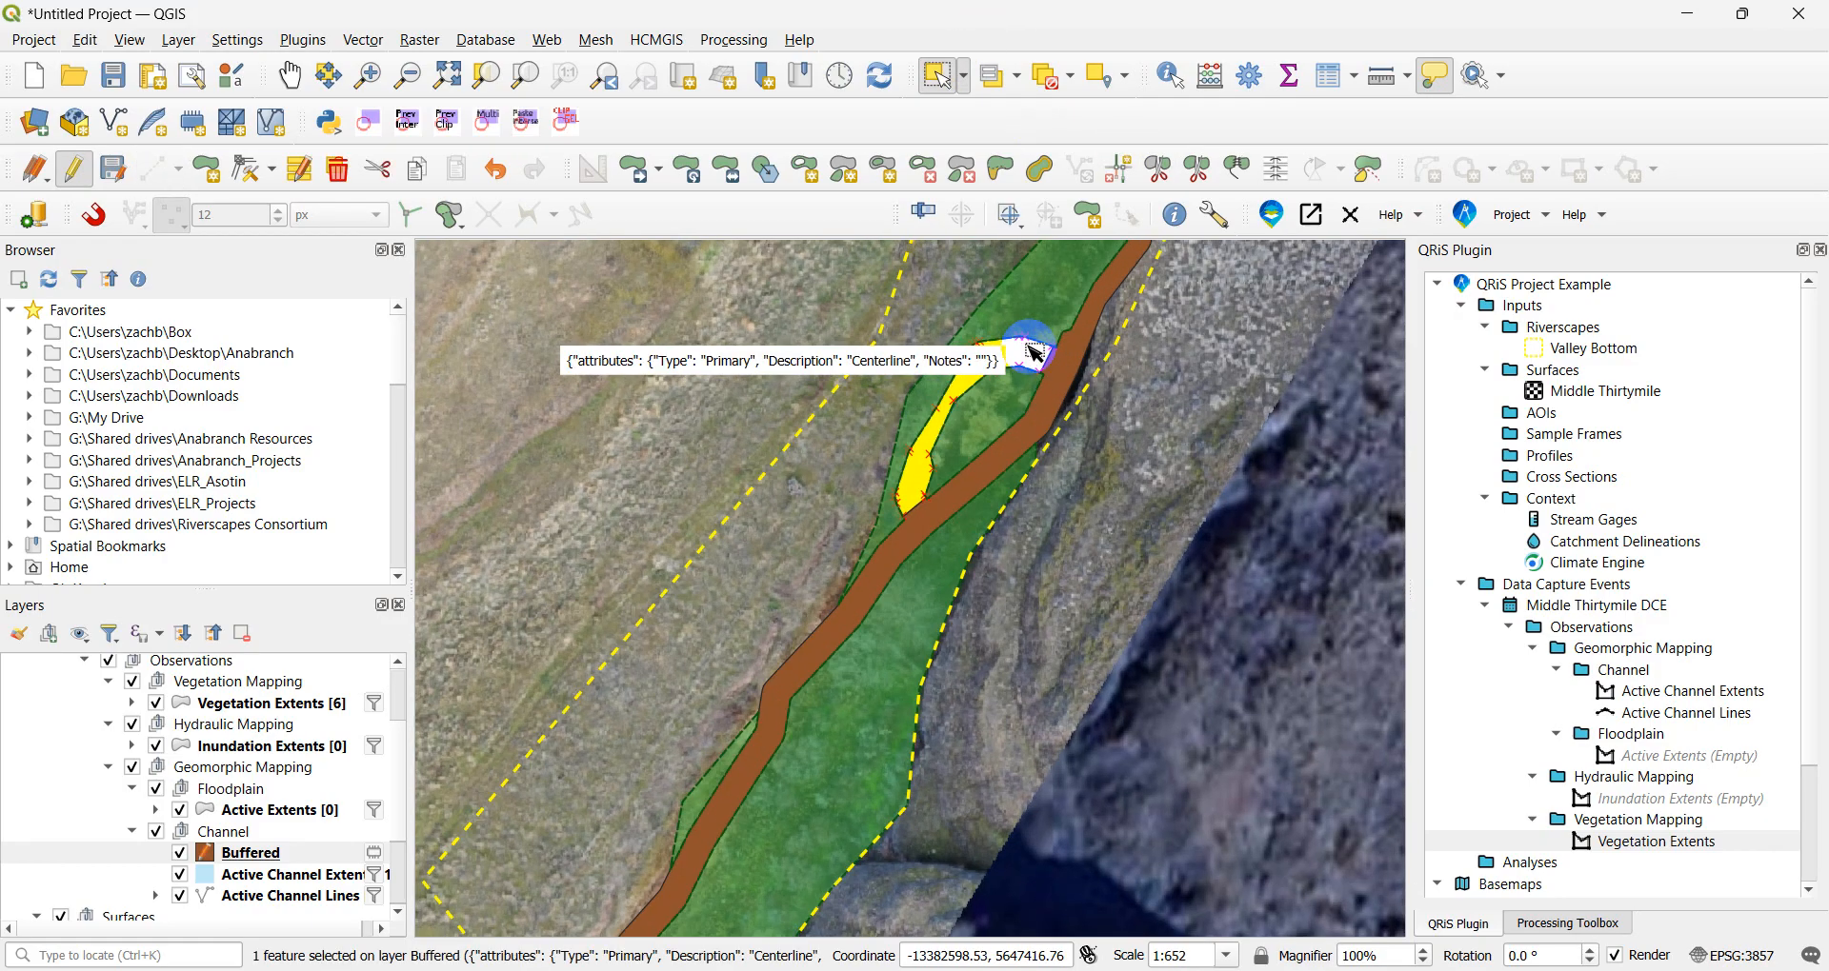
- Select the two wide channel pieces and set their Notes to 'Pond' in the Buffered attribute table
scroll(939, 559, "down", 2)
scroll(907, 409, "down", 1)
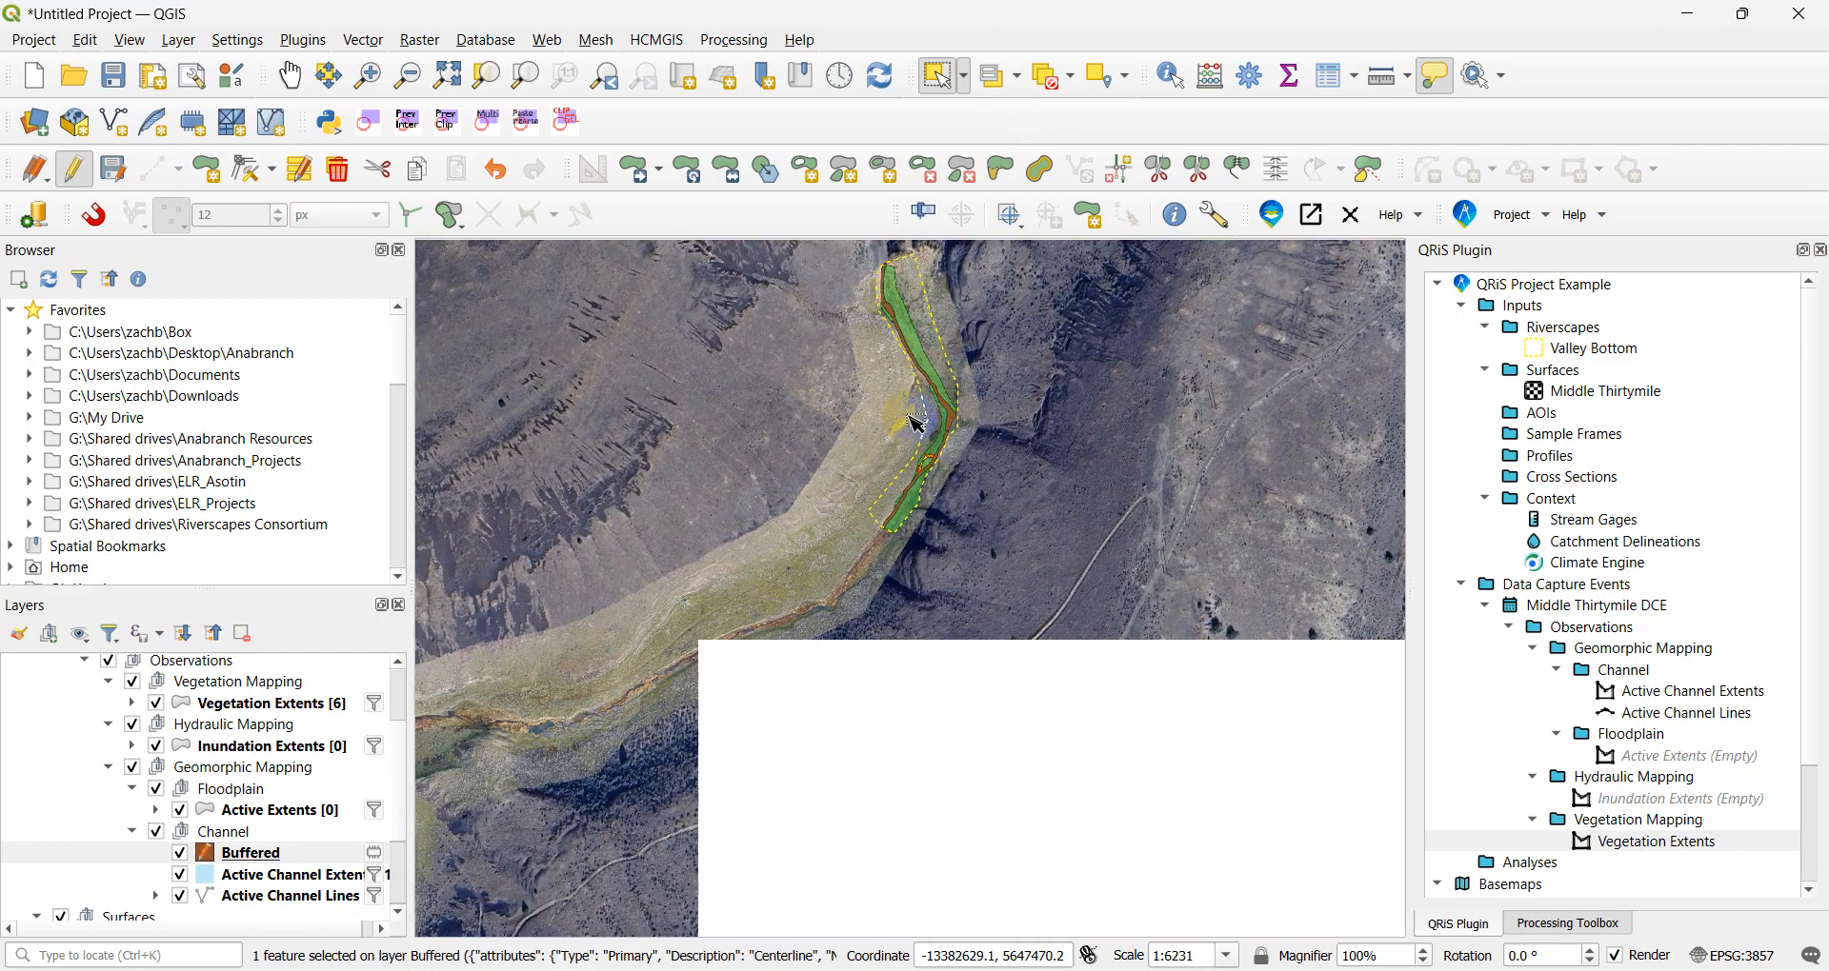
scroll(885, 299, "up", 2)
left_click(854, 283)
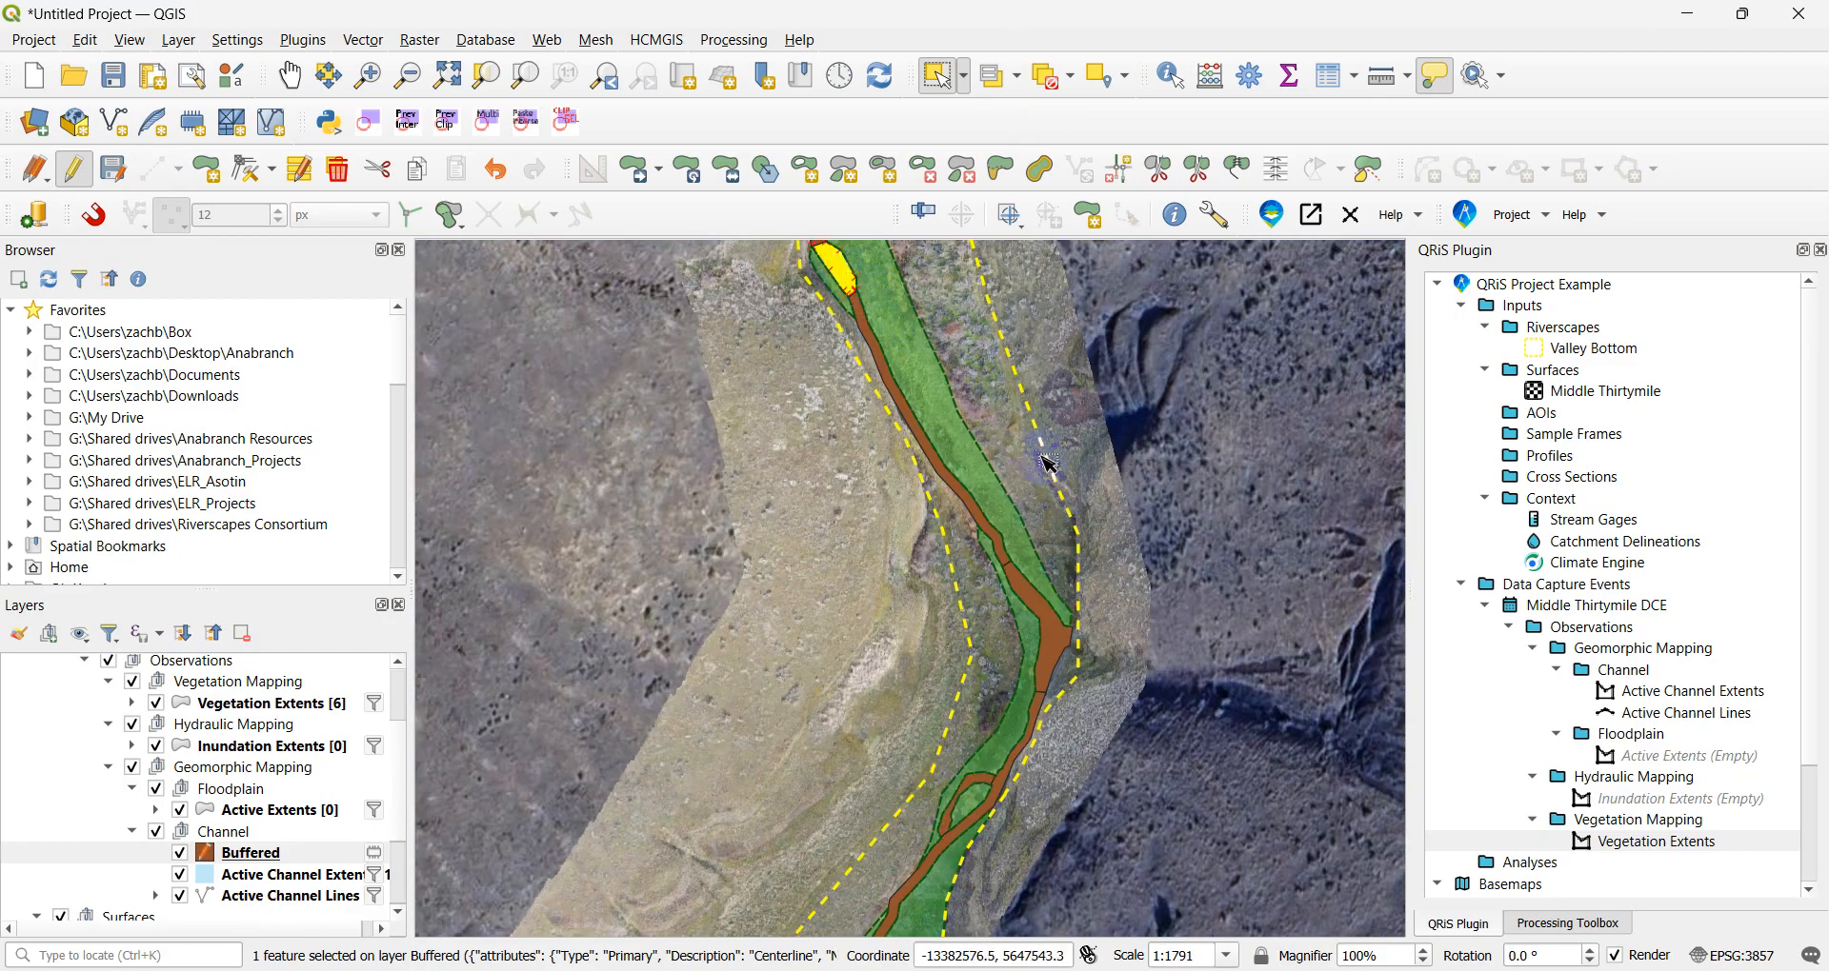
left_click(1051, 615, "shift")
left_click(312, 850)
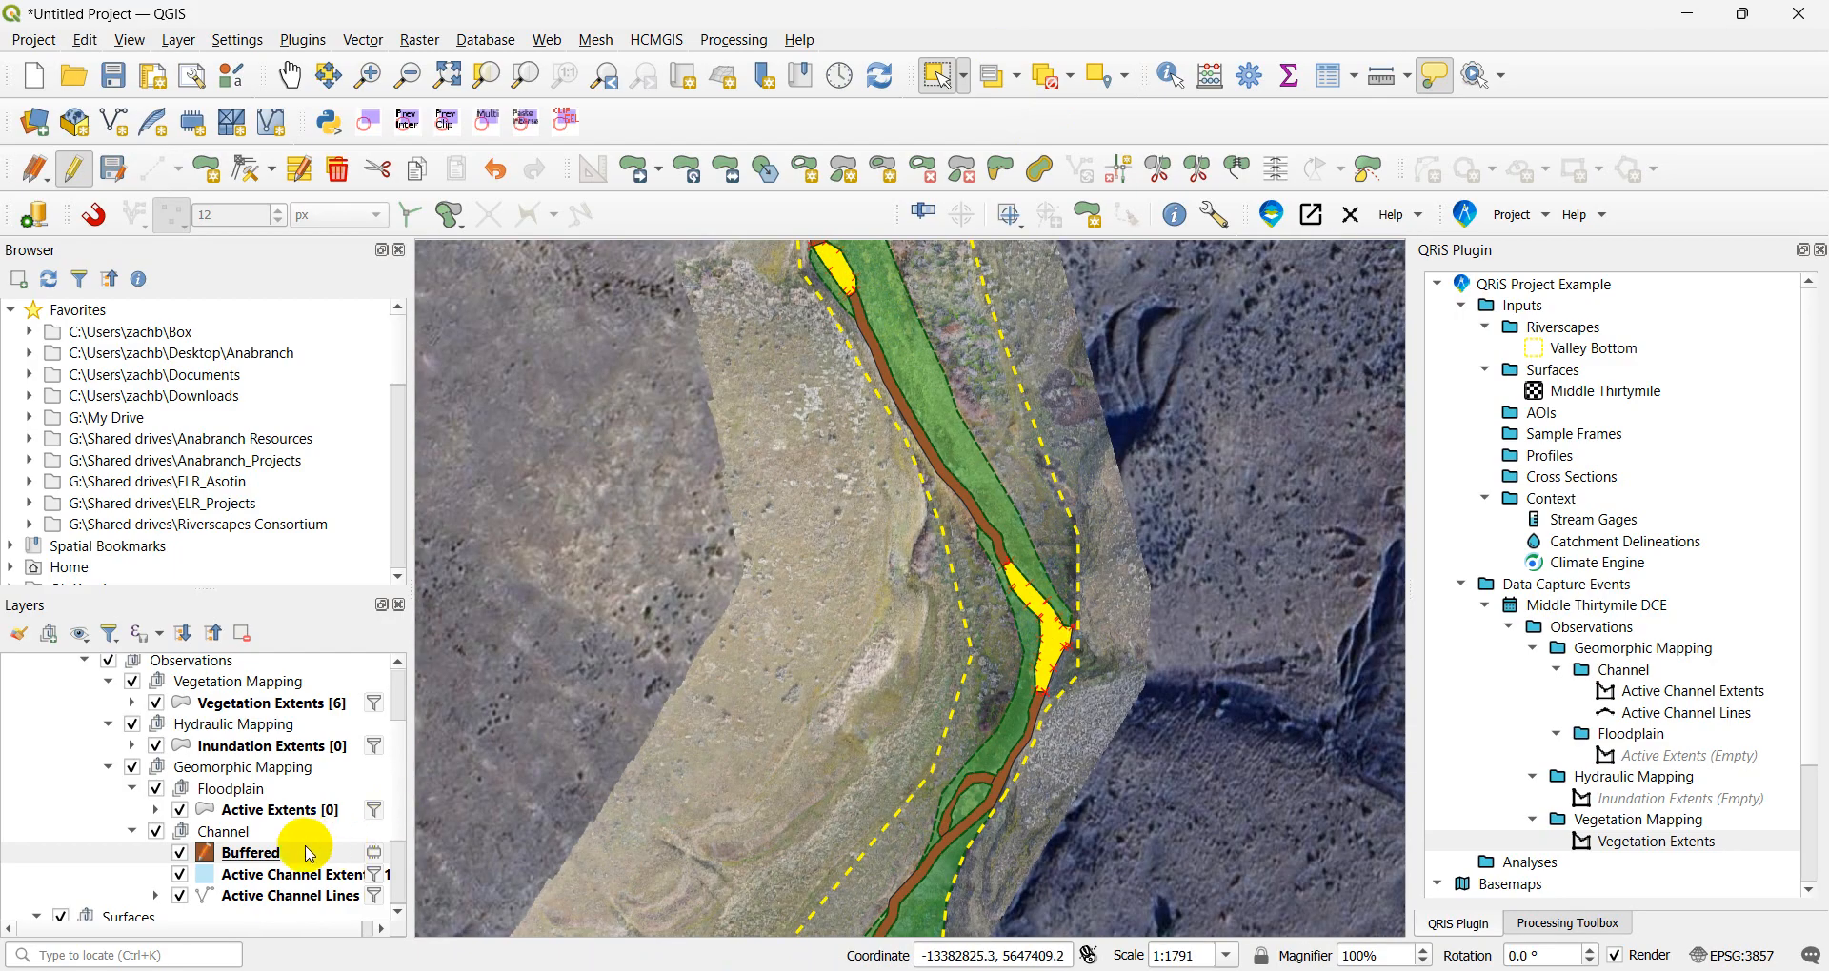
right_click(309, 855)
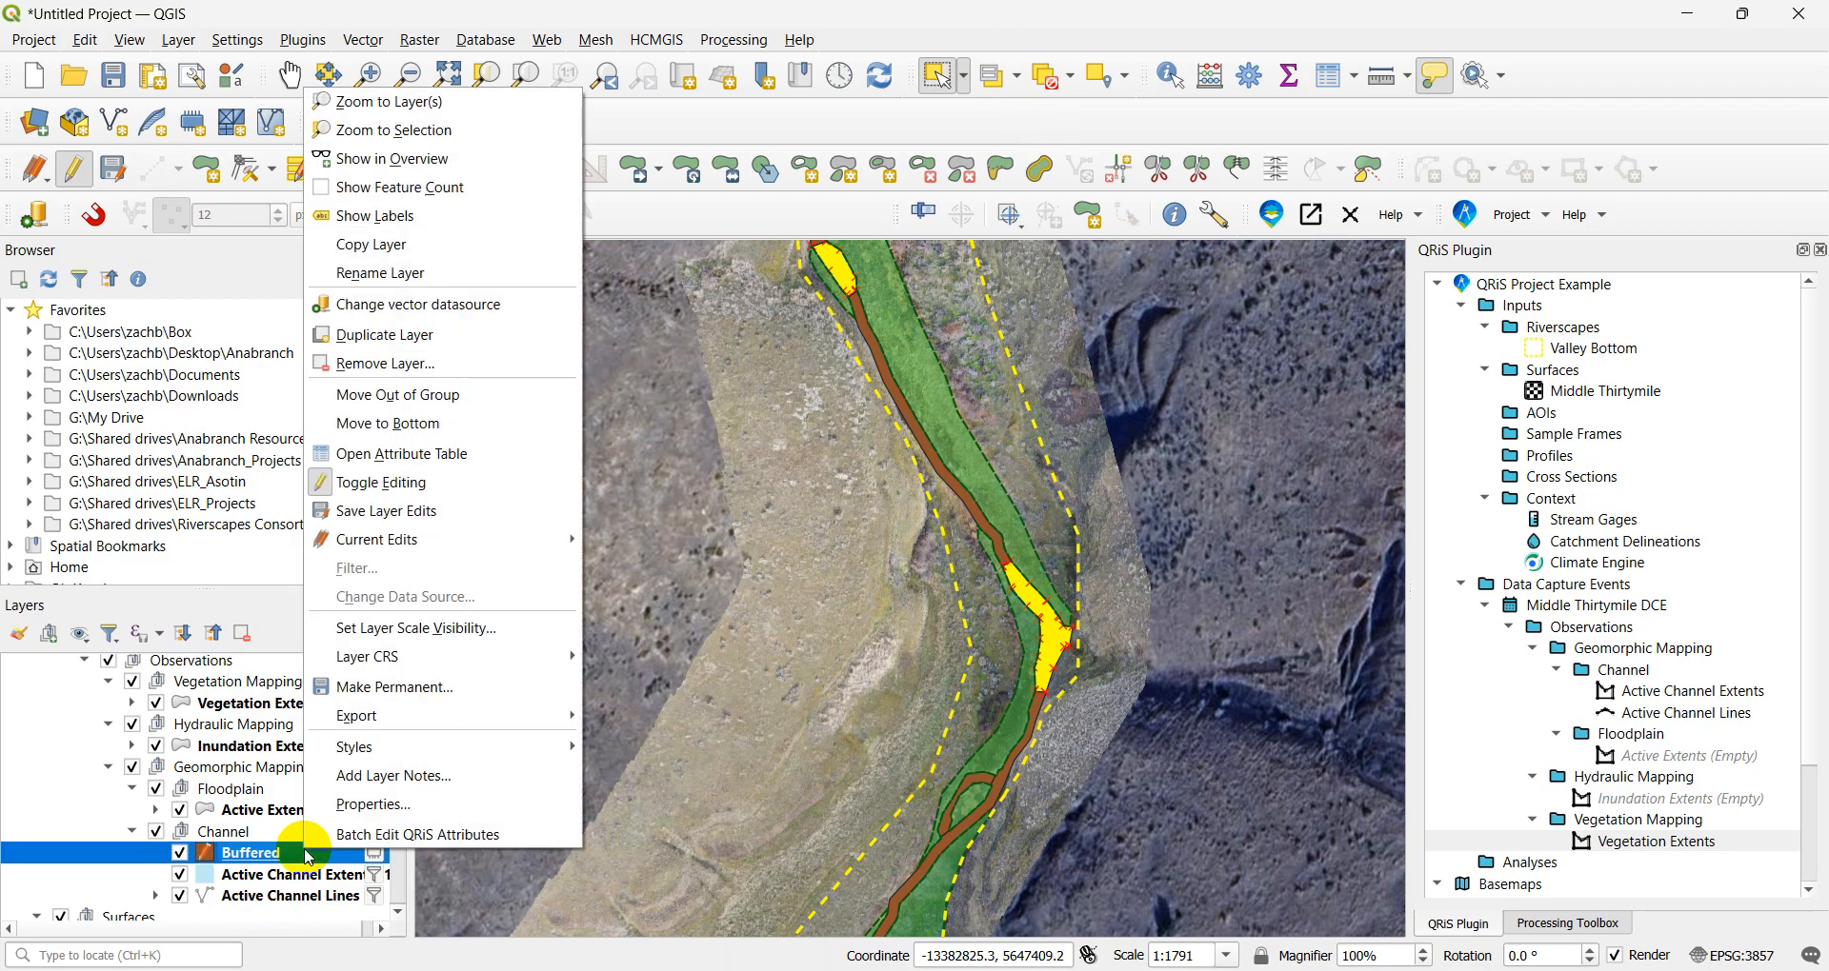
left_click(347, 450)
left_click(150, 127)
left_click(143, 220)
left_click(357, 131)
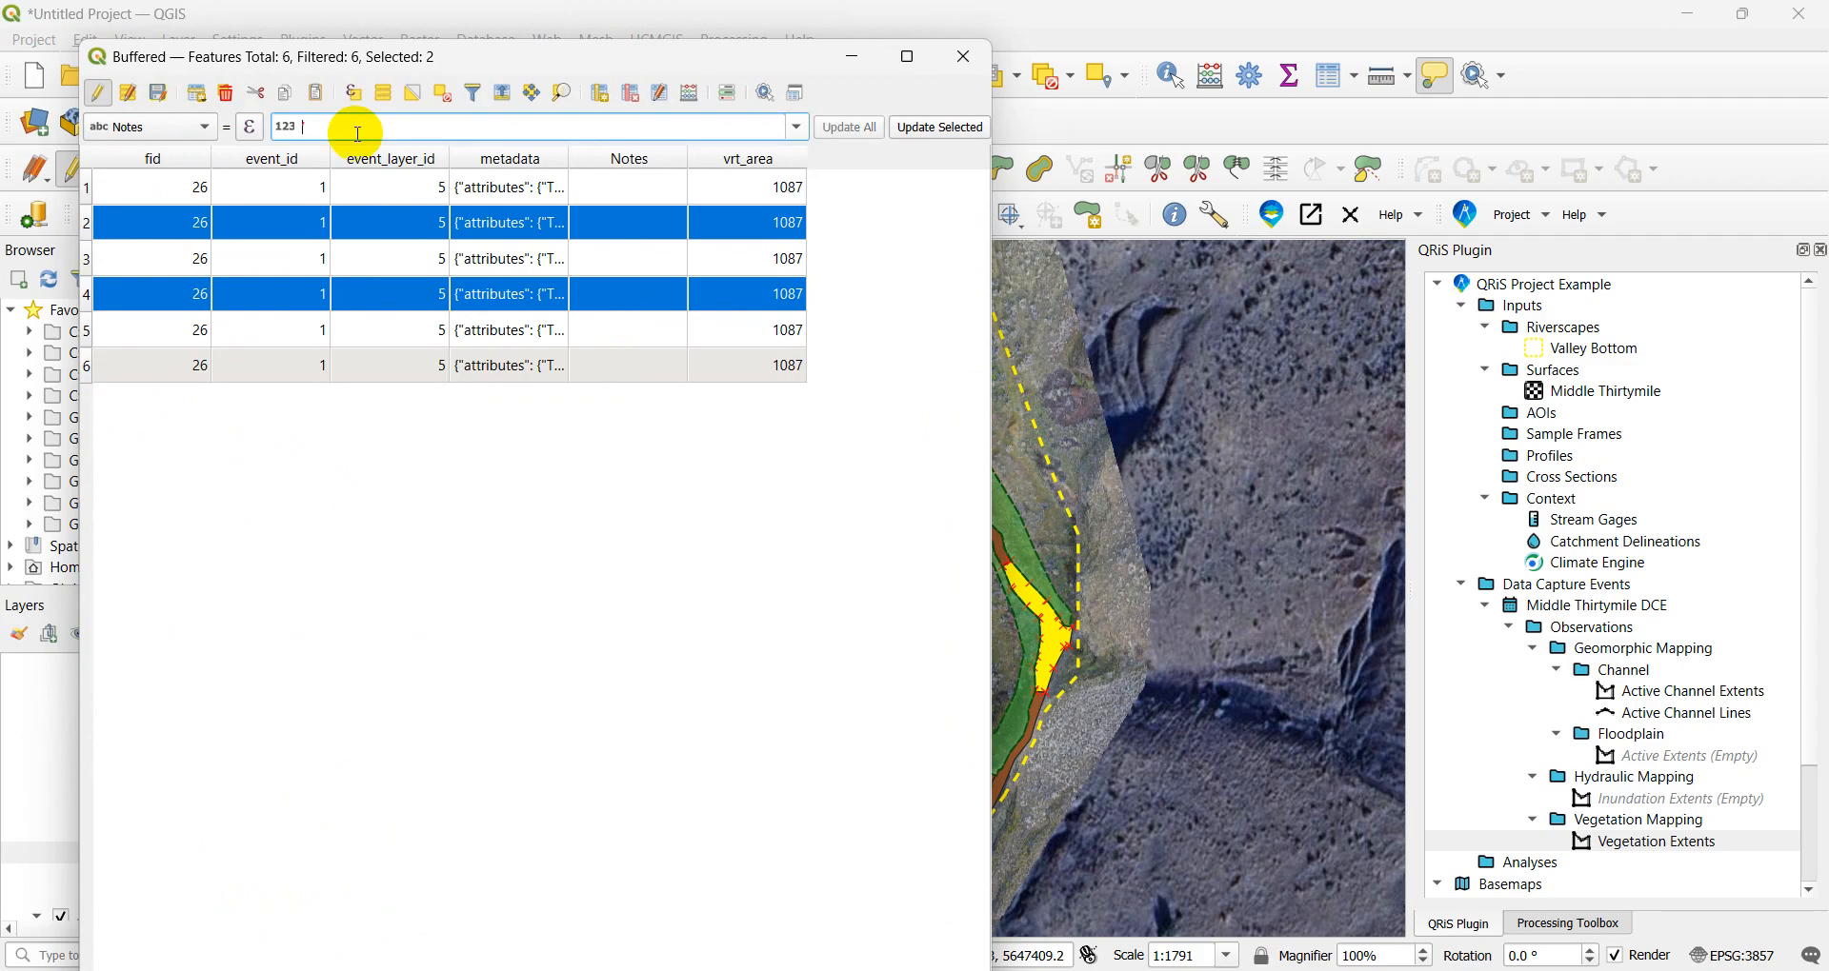
type("'Pond'")
left_click(941, 128)
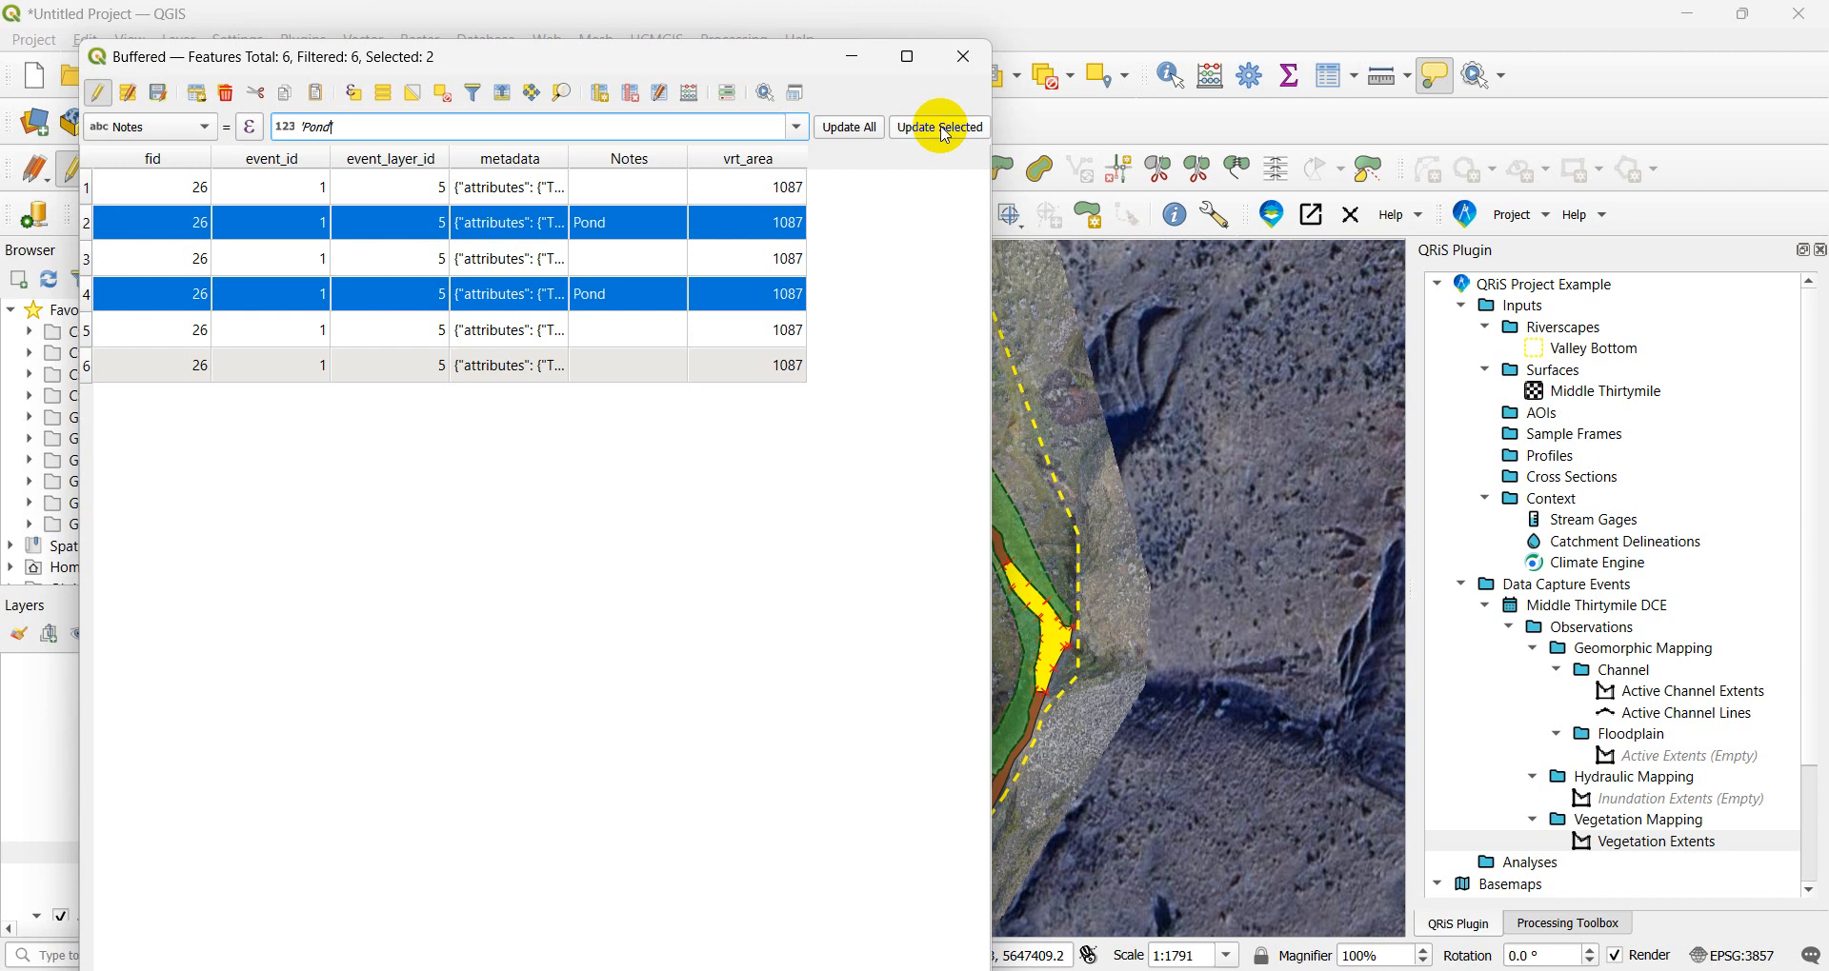
left_click(964, 56)
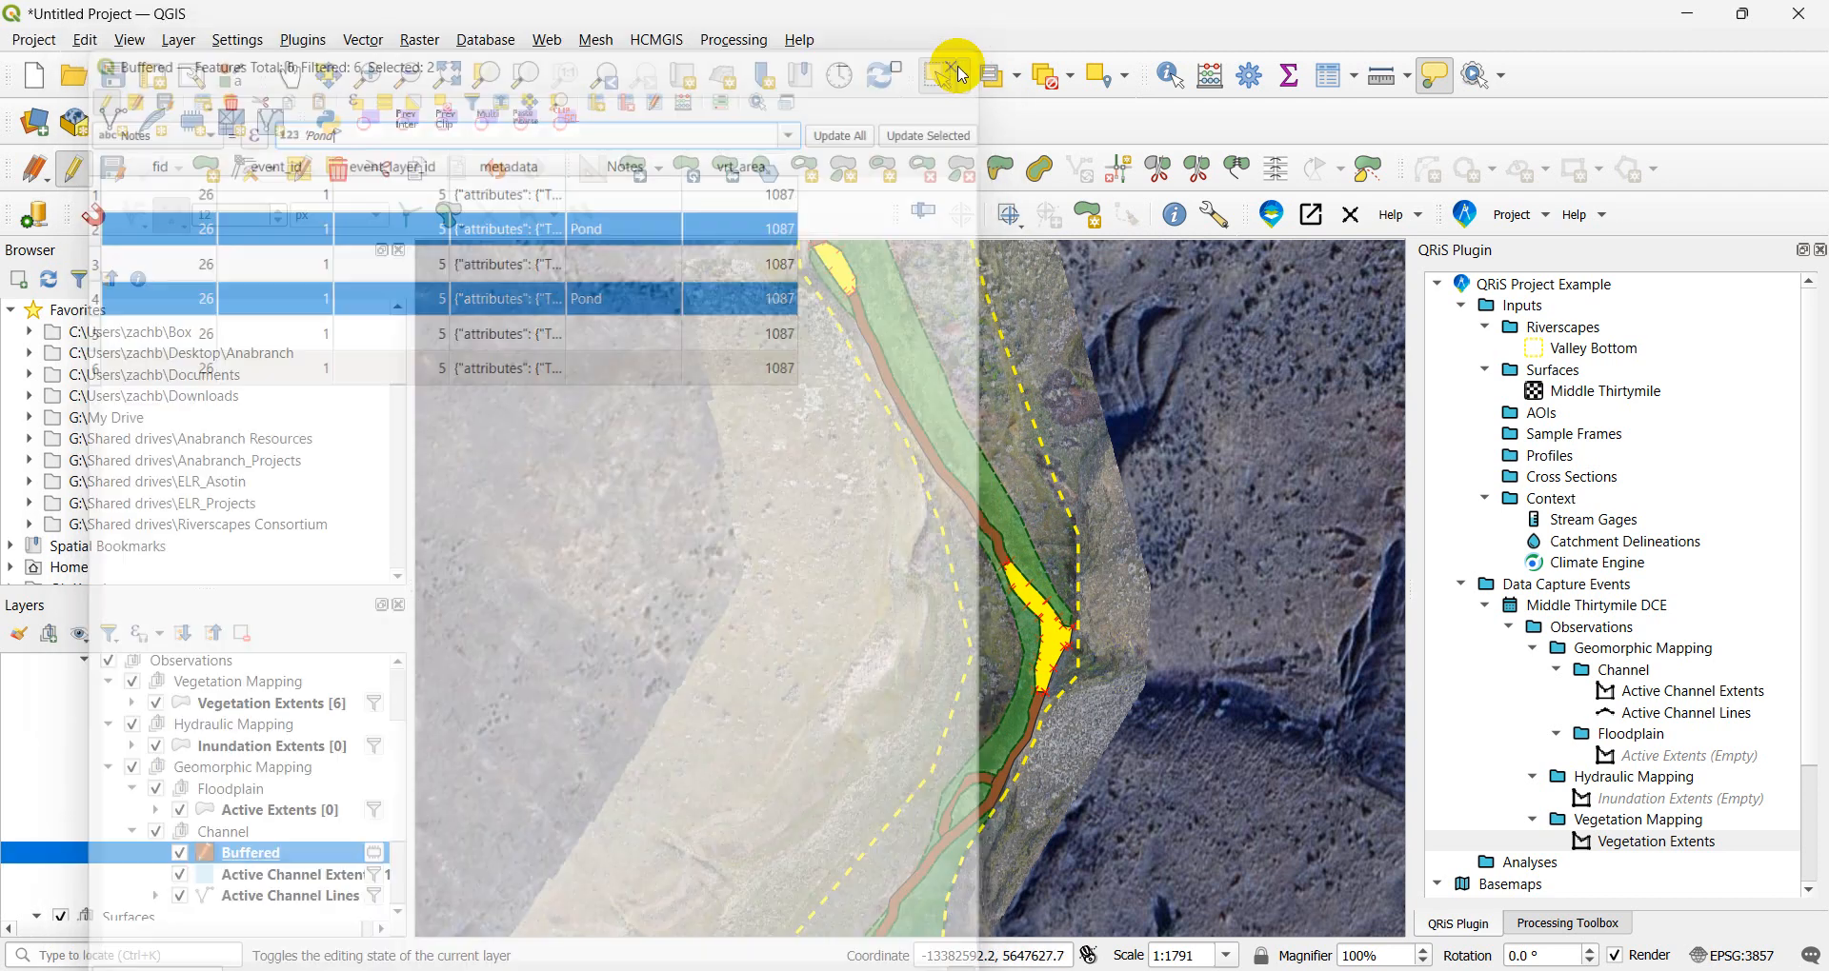
- Set the Notes of the side channel piece to Overflow in the Buffered attribute table
left_click(936, 787)
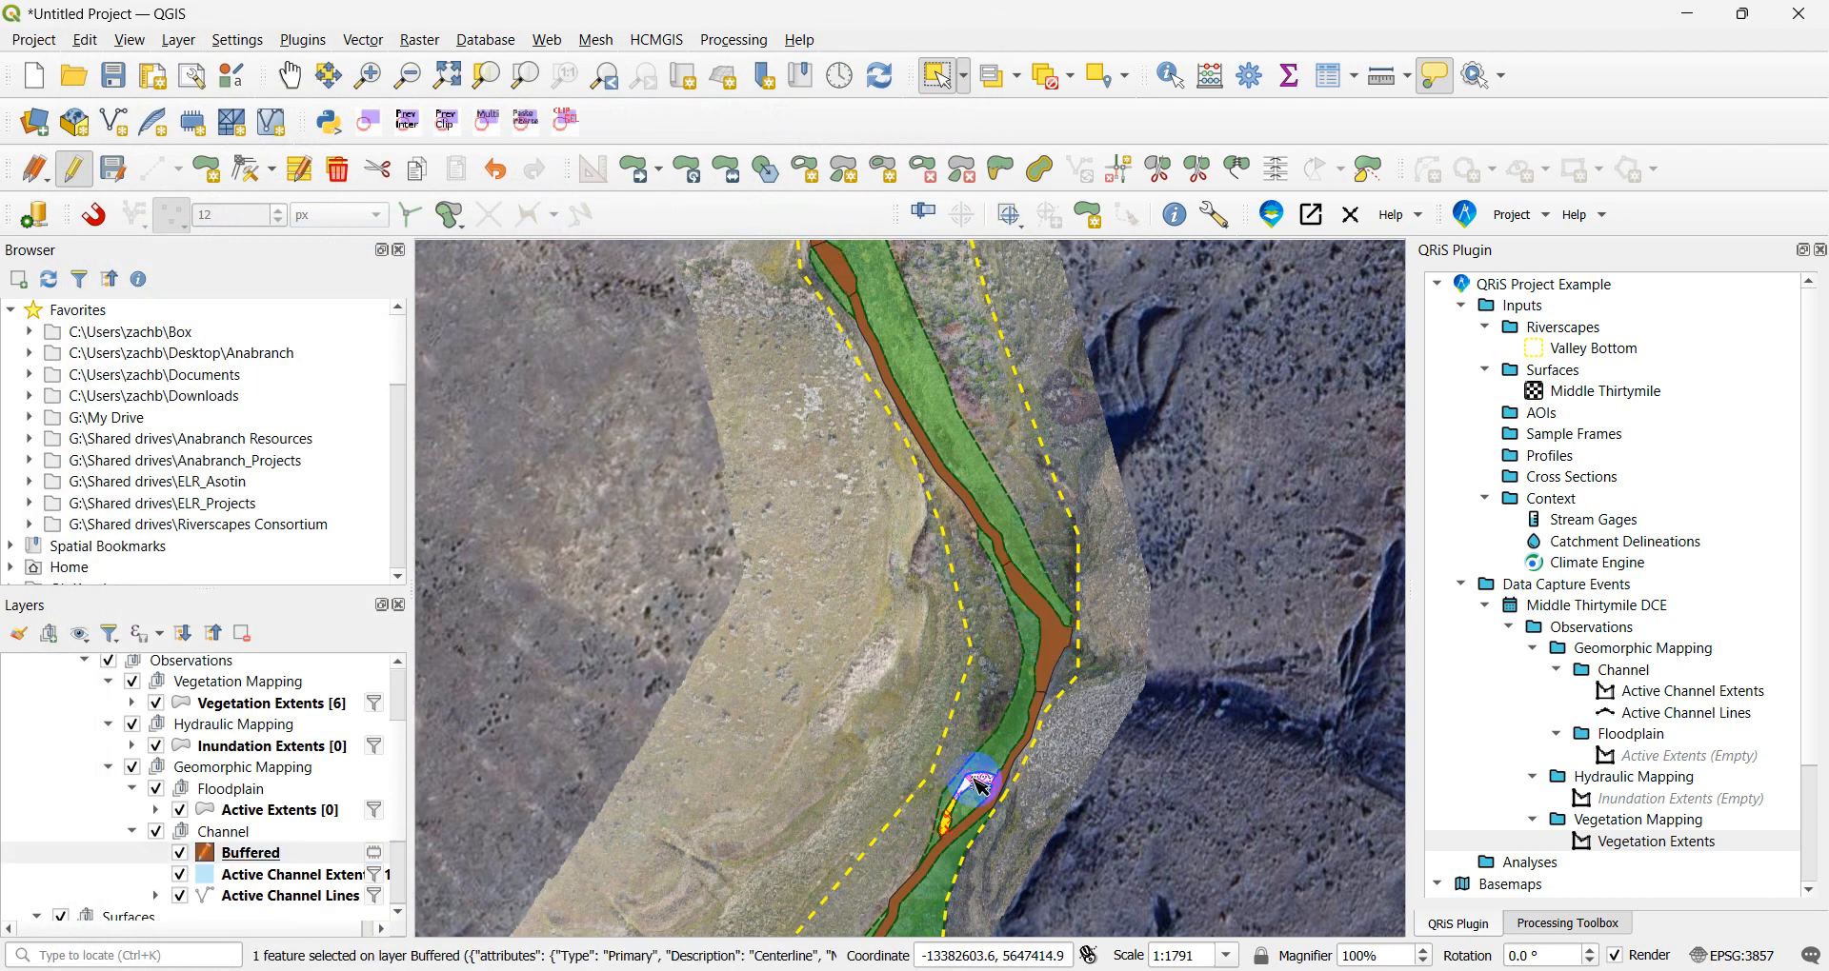
right_click(271, 855)
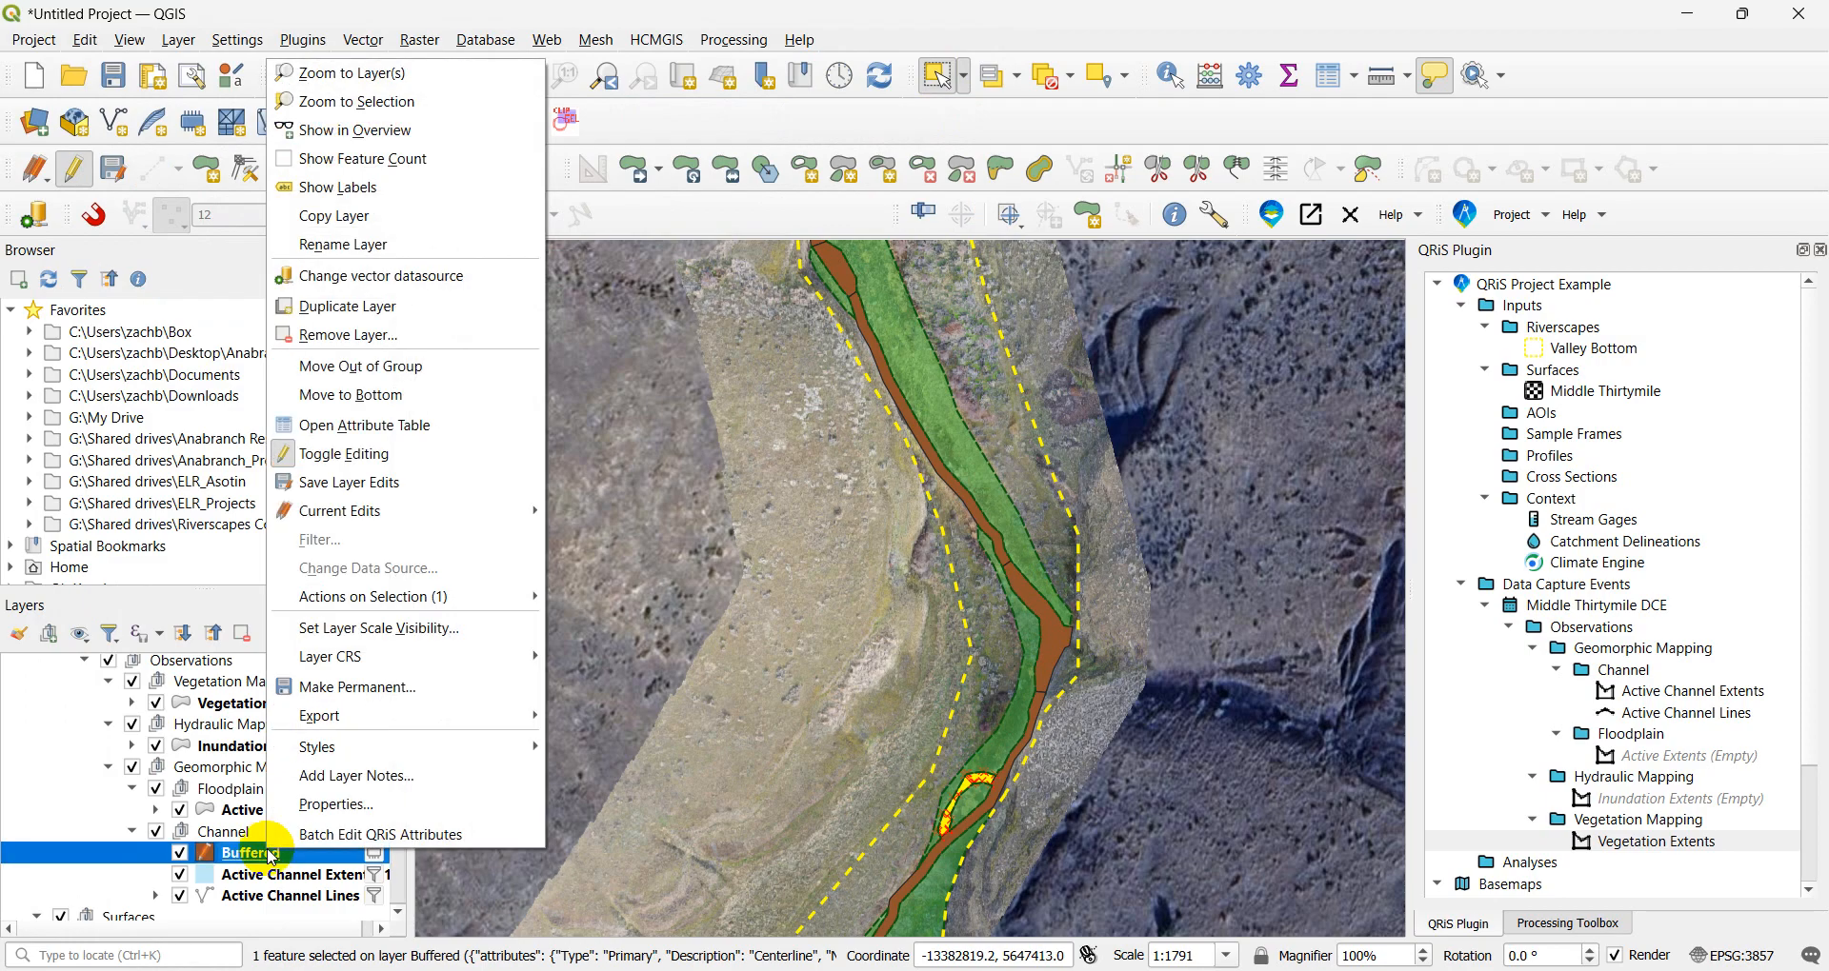
left_click(400, 425)
double_click(650, 343)
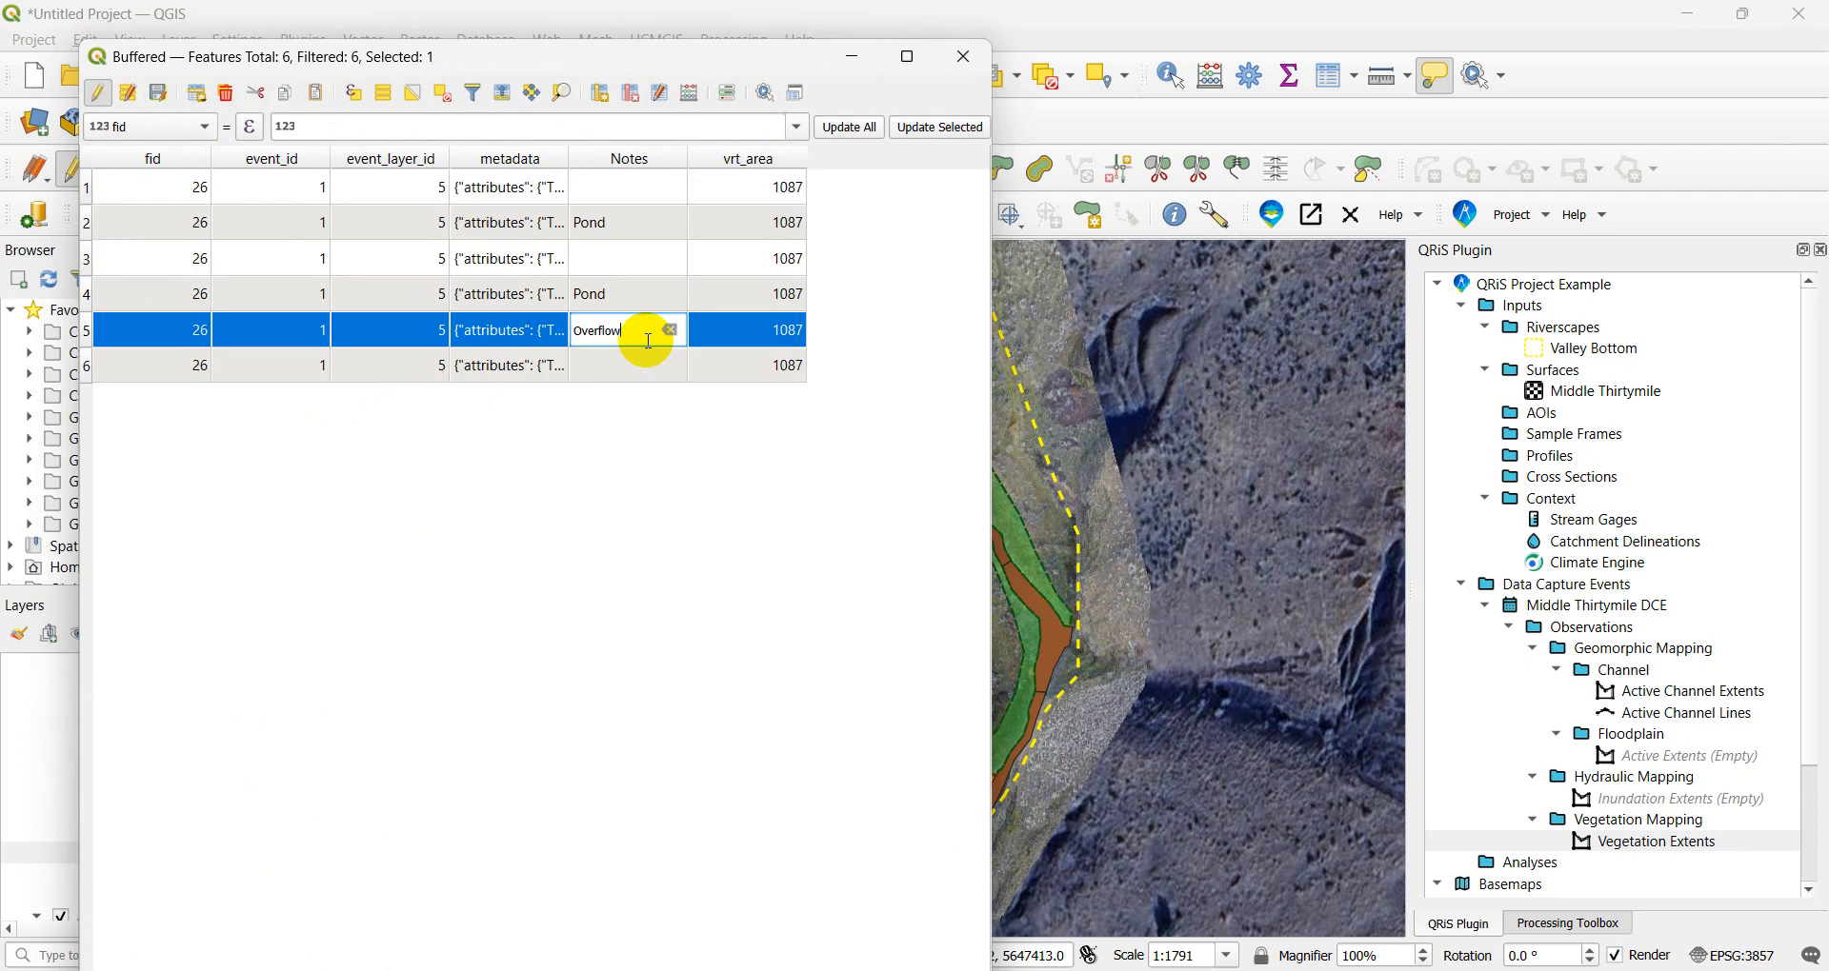
key("Return")
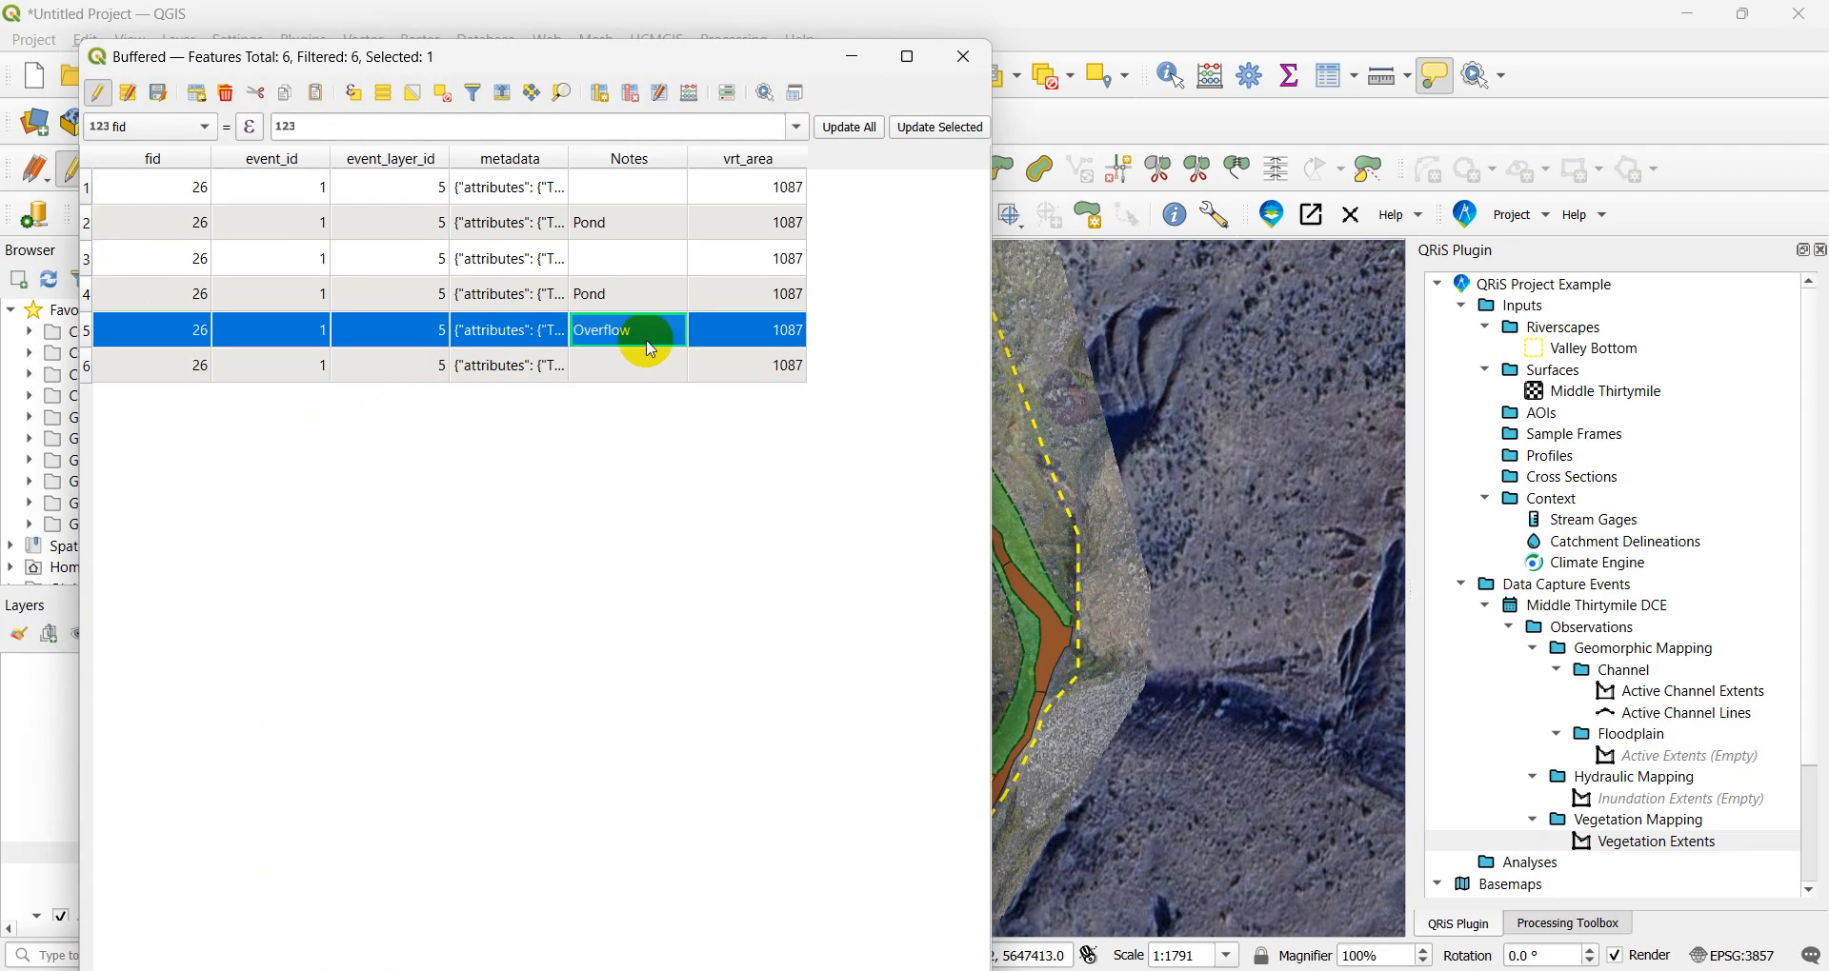
- Select the three channel pieces with empty Notes and set their Notes to 'FreeFlow'
left_click(88, 188)
left_click(87, 259, "ctrl")
left_click(88, 368, "ctrl")
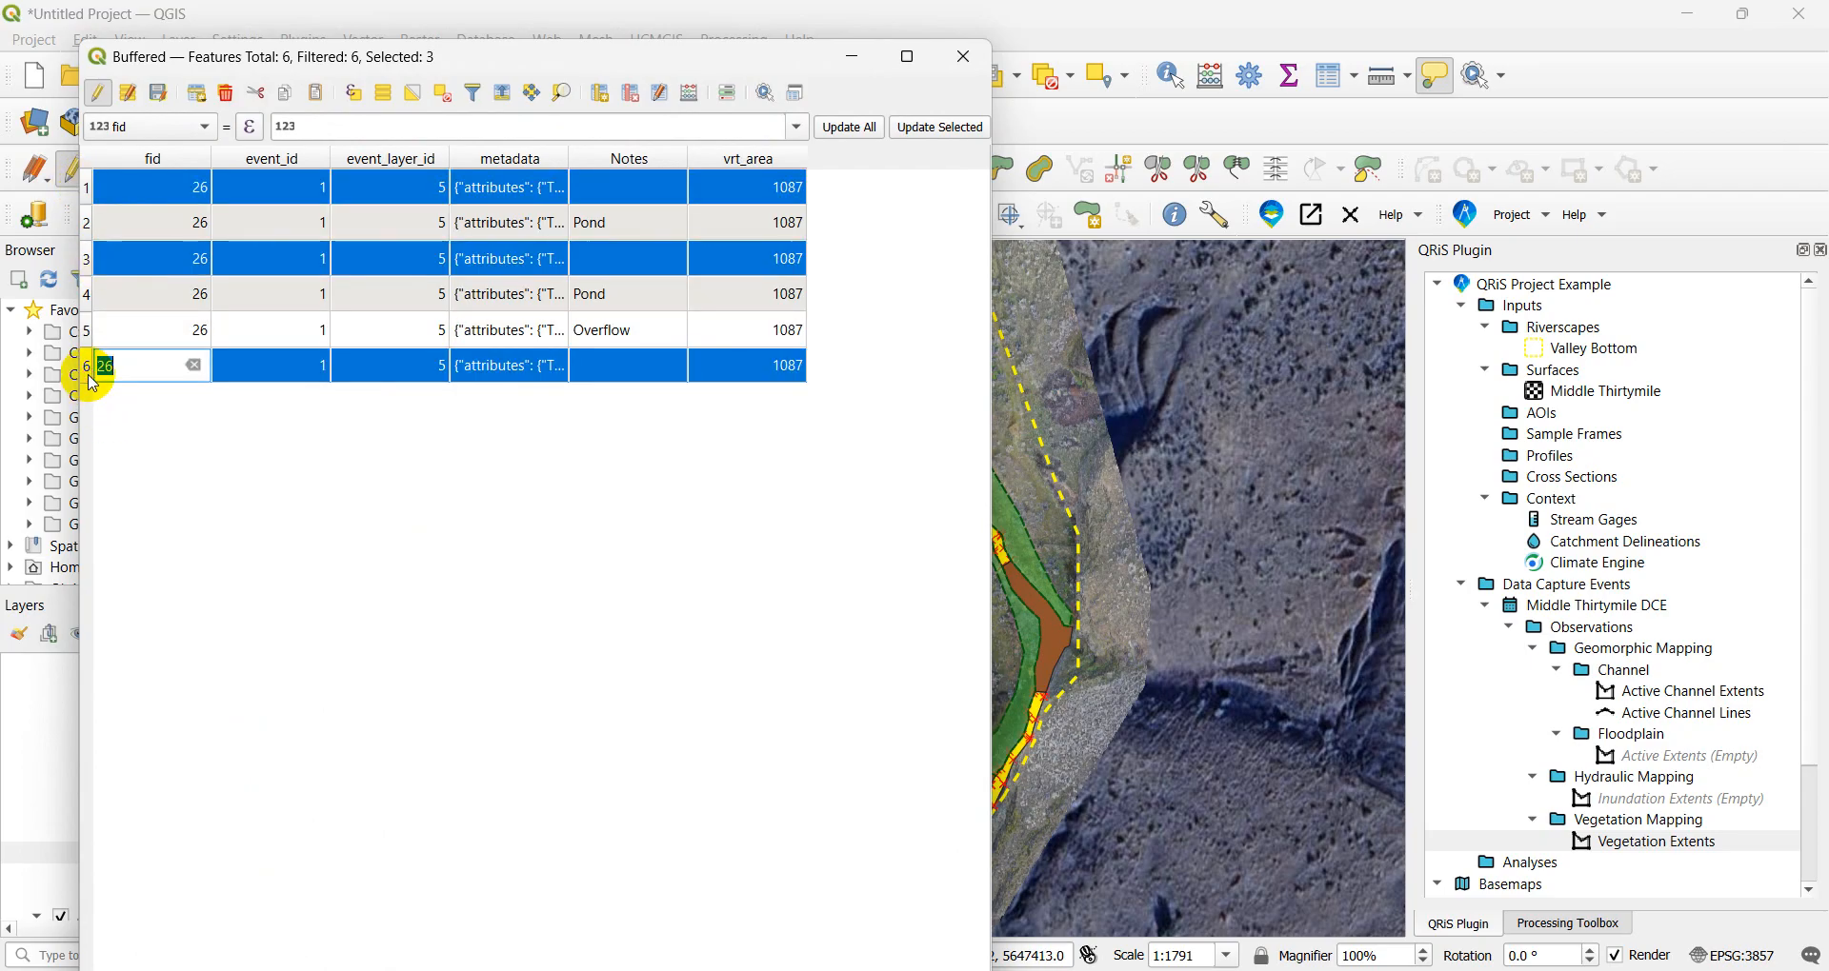
left_click(145, 125)
left_click(181, 222)
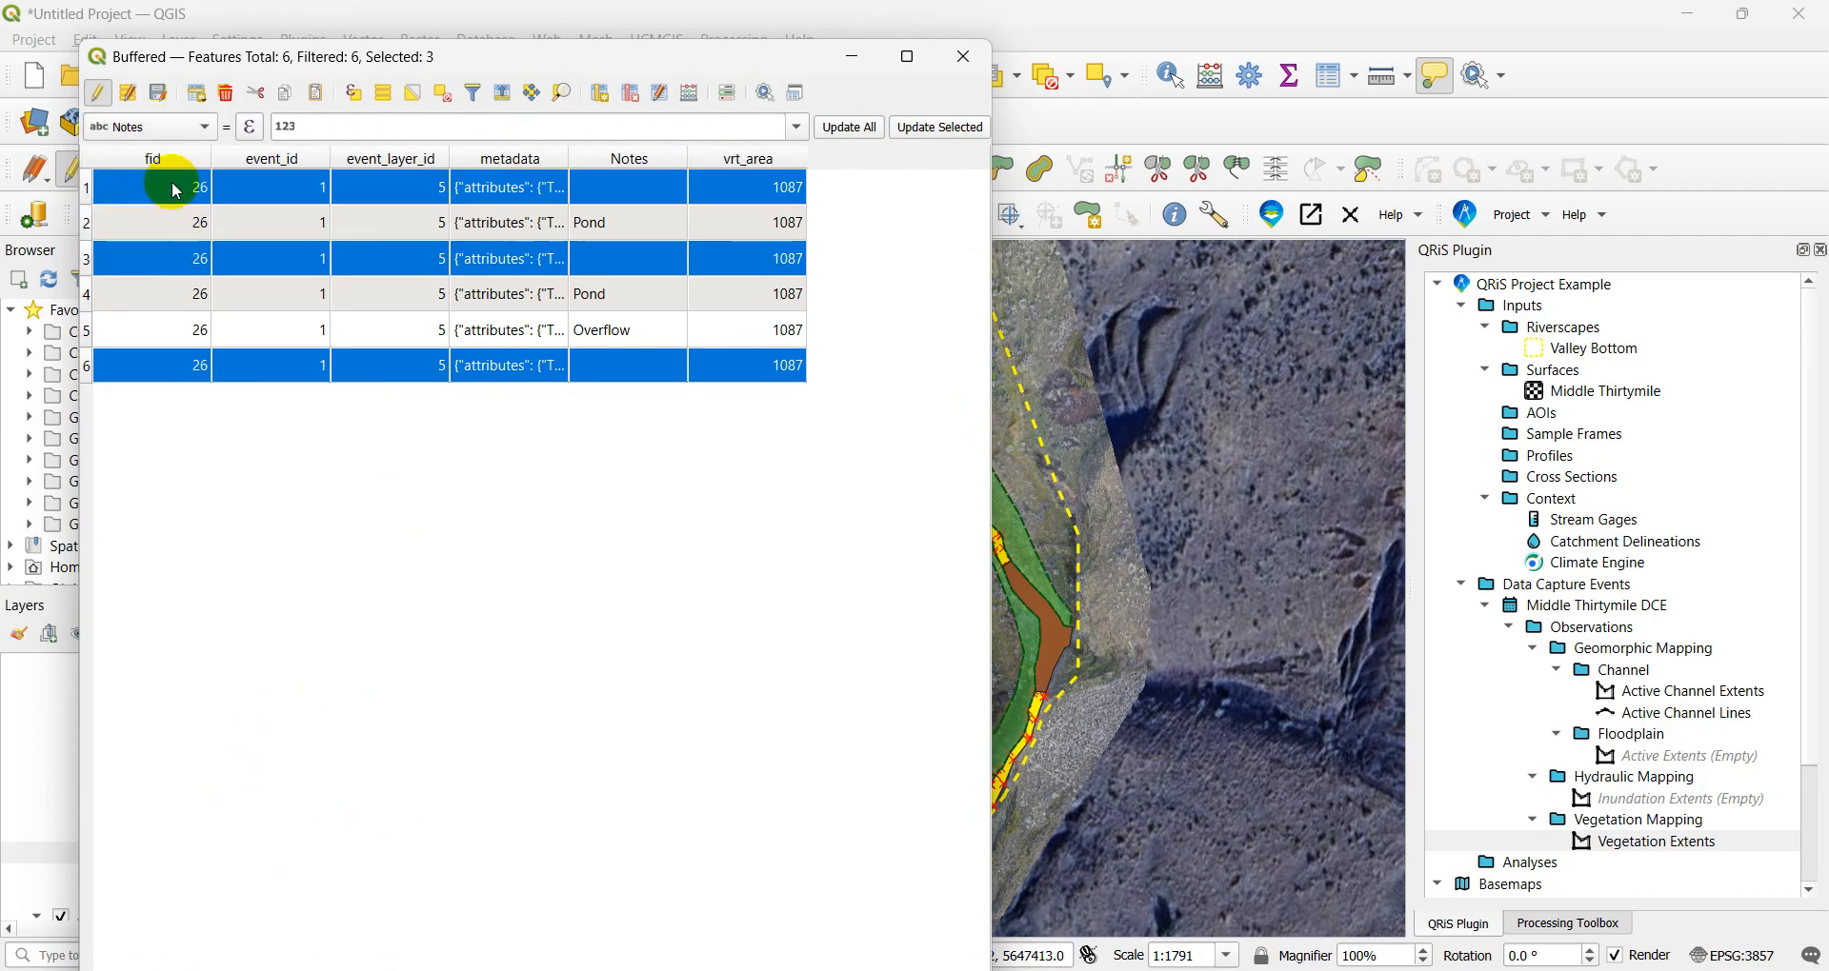
left_click(344, 132)
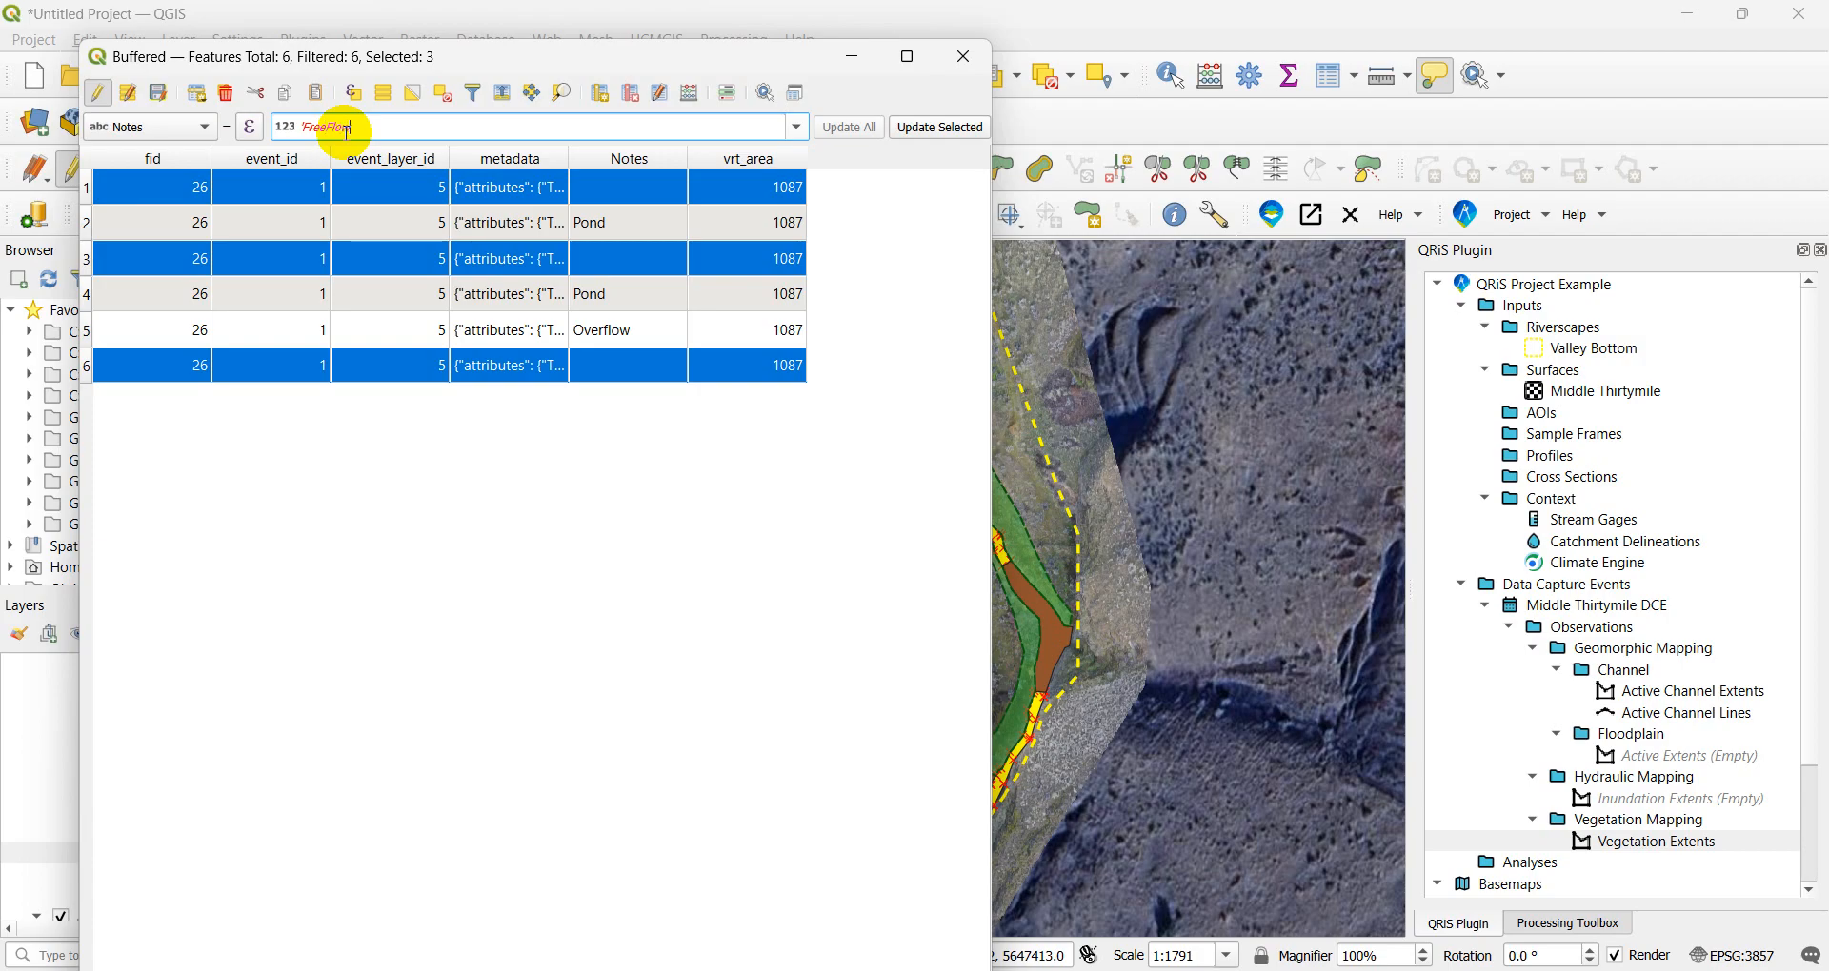
left_click(940, 127)
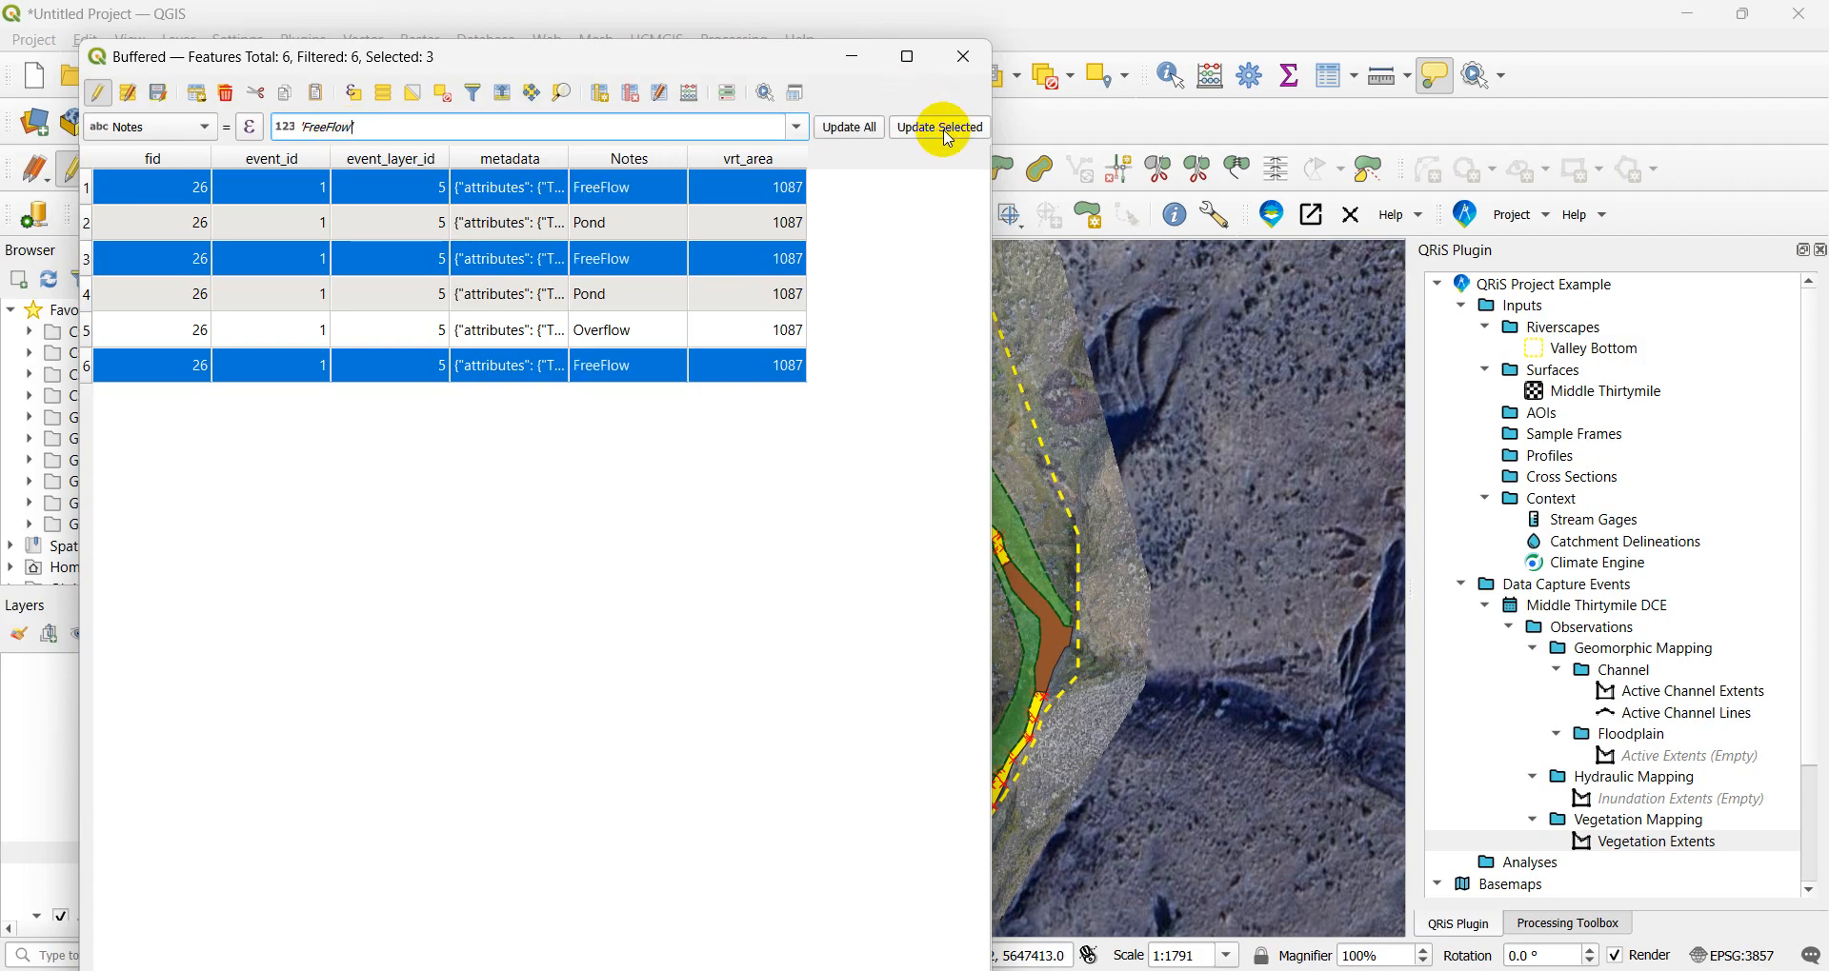
- End editing of the Buffered layer with its edits saved, clear the selection and close the attribute table
left_click(98, 92)
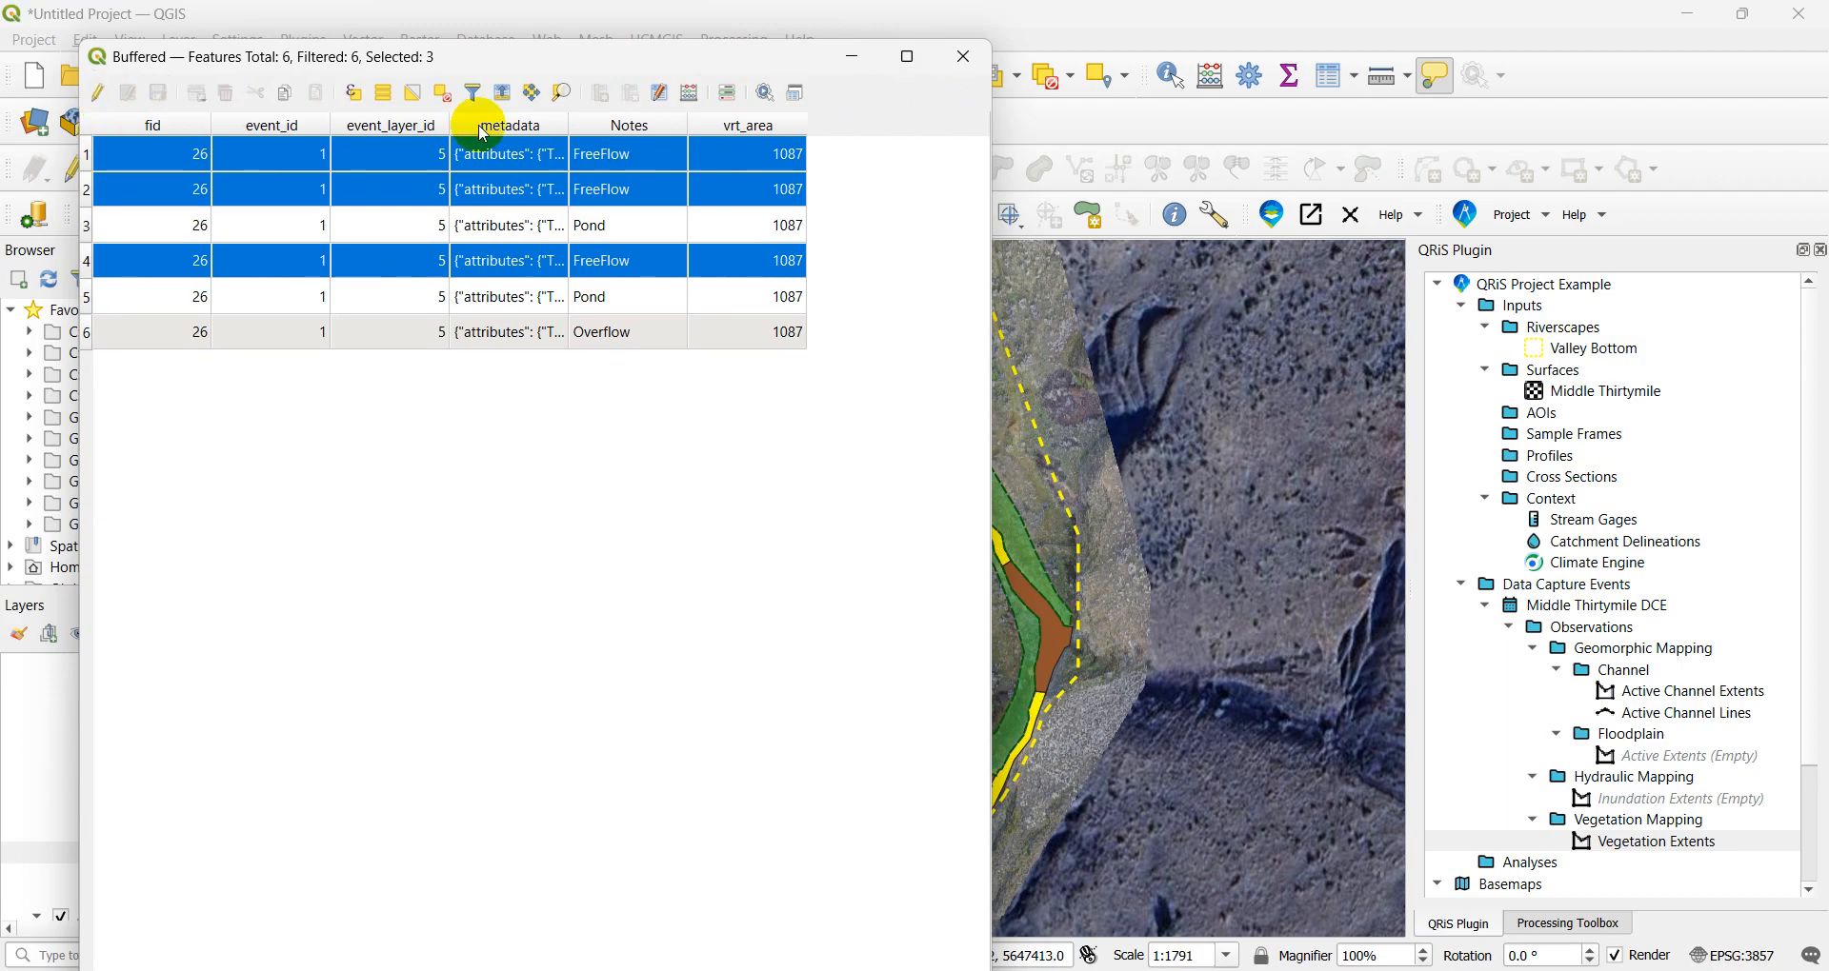
left_click(454, 101)
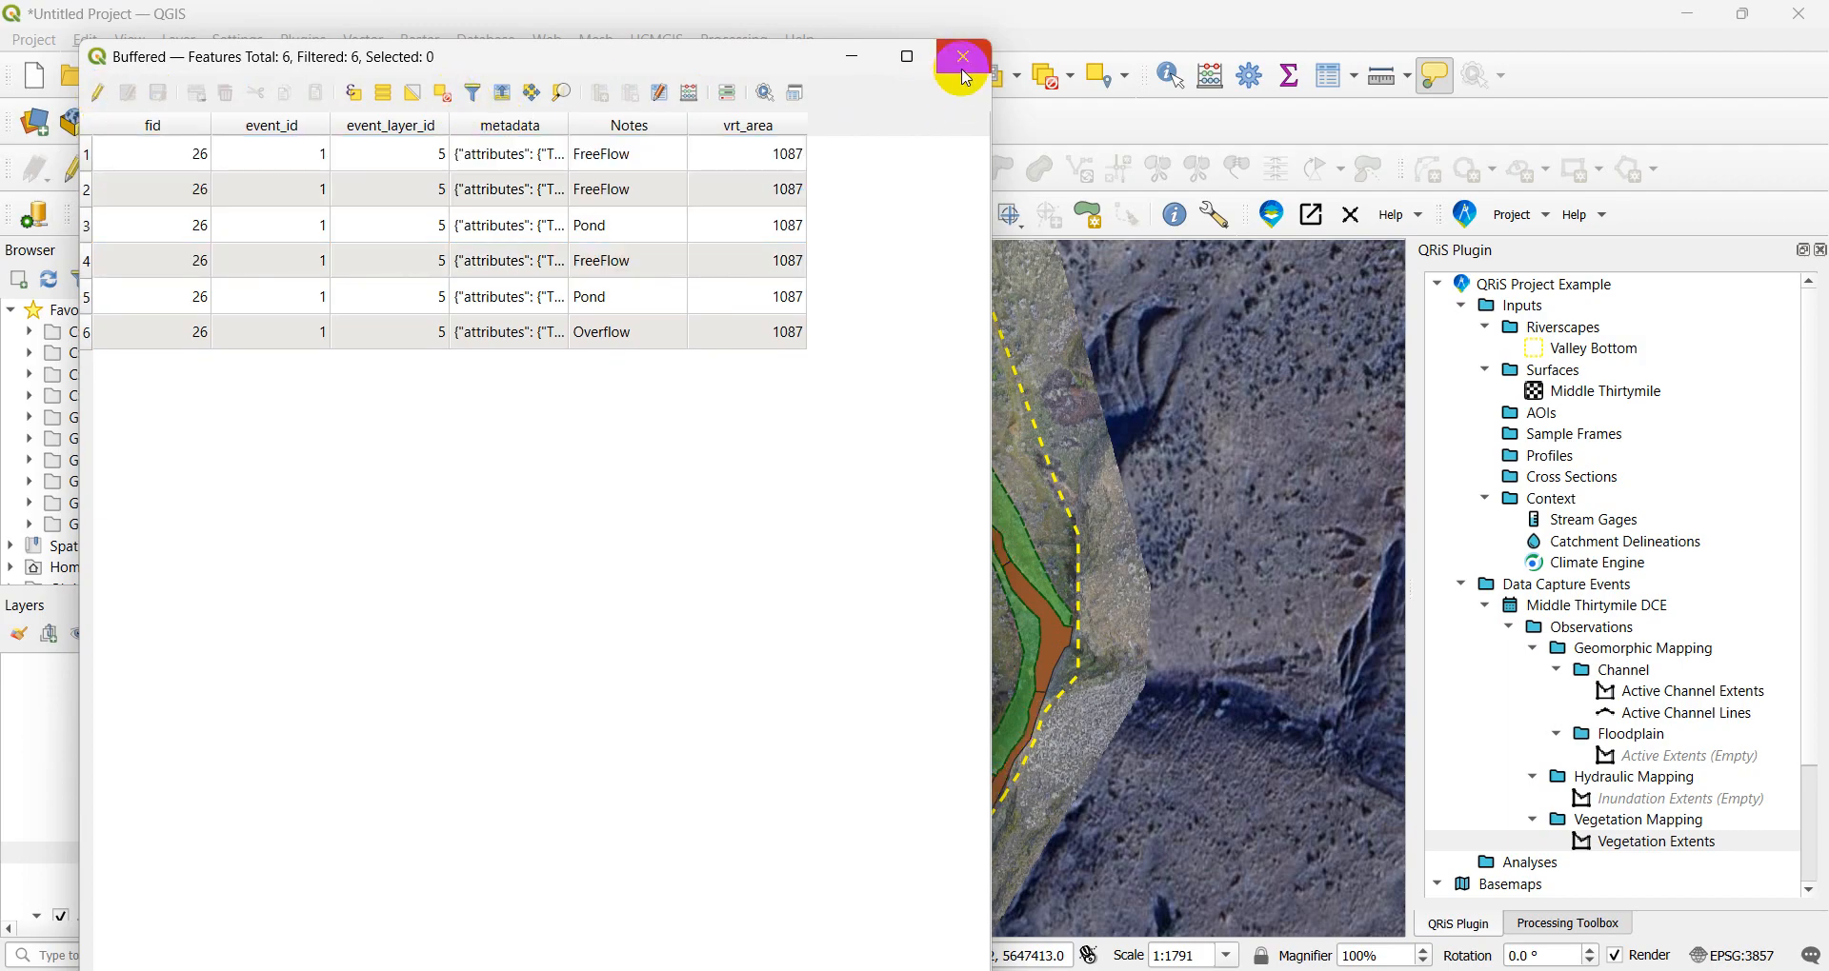
left_click(964, 74)
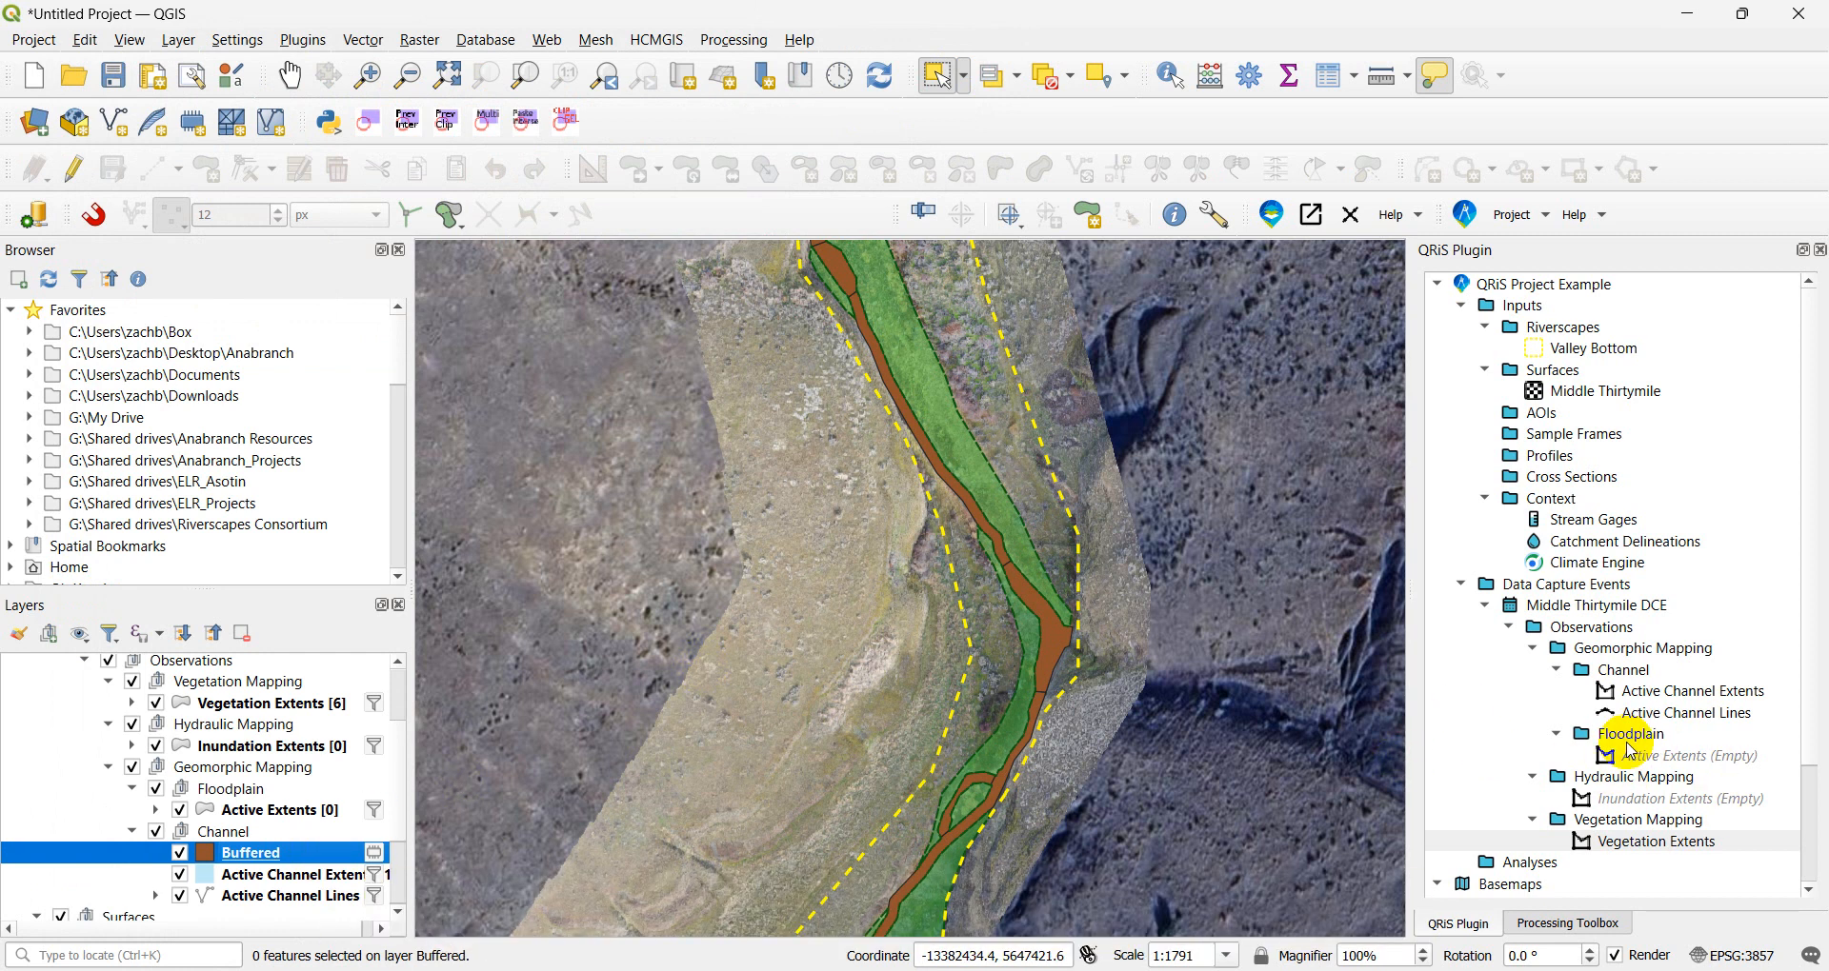
- Start importing features into Inundation Extents from the temporary layer Buffered
left_click(1654, 805)
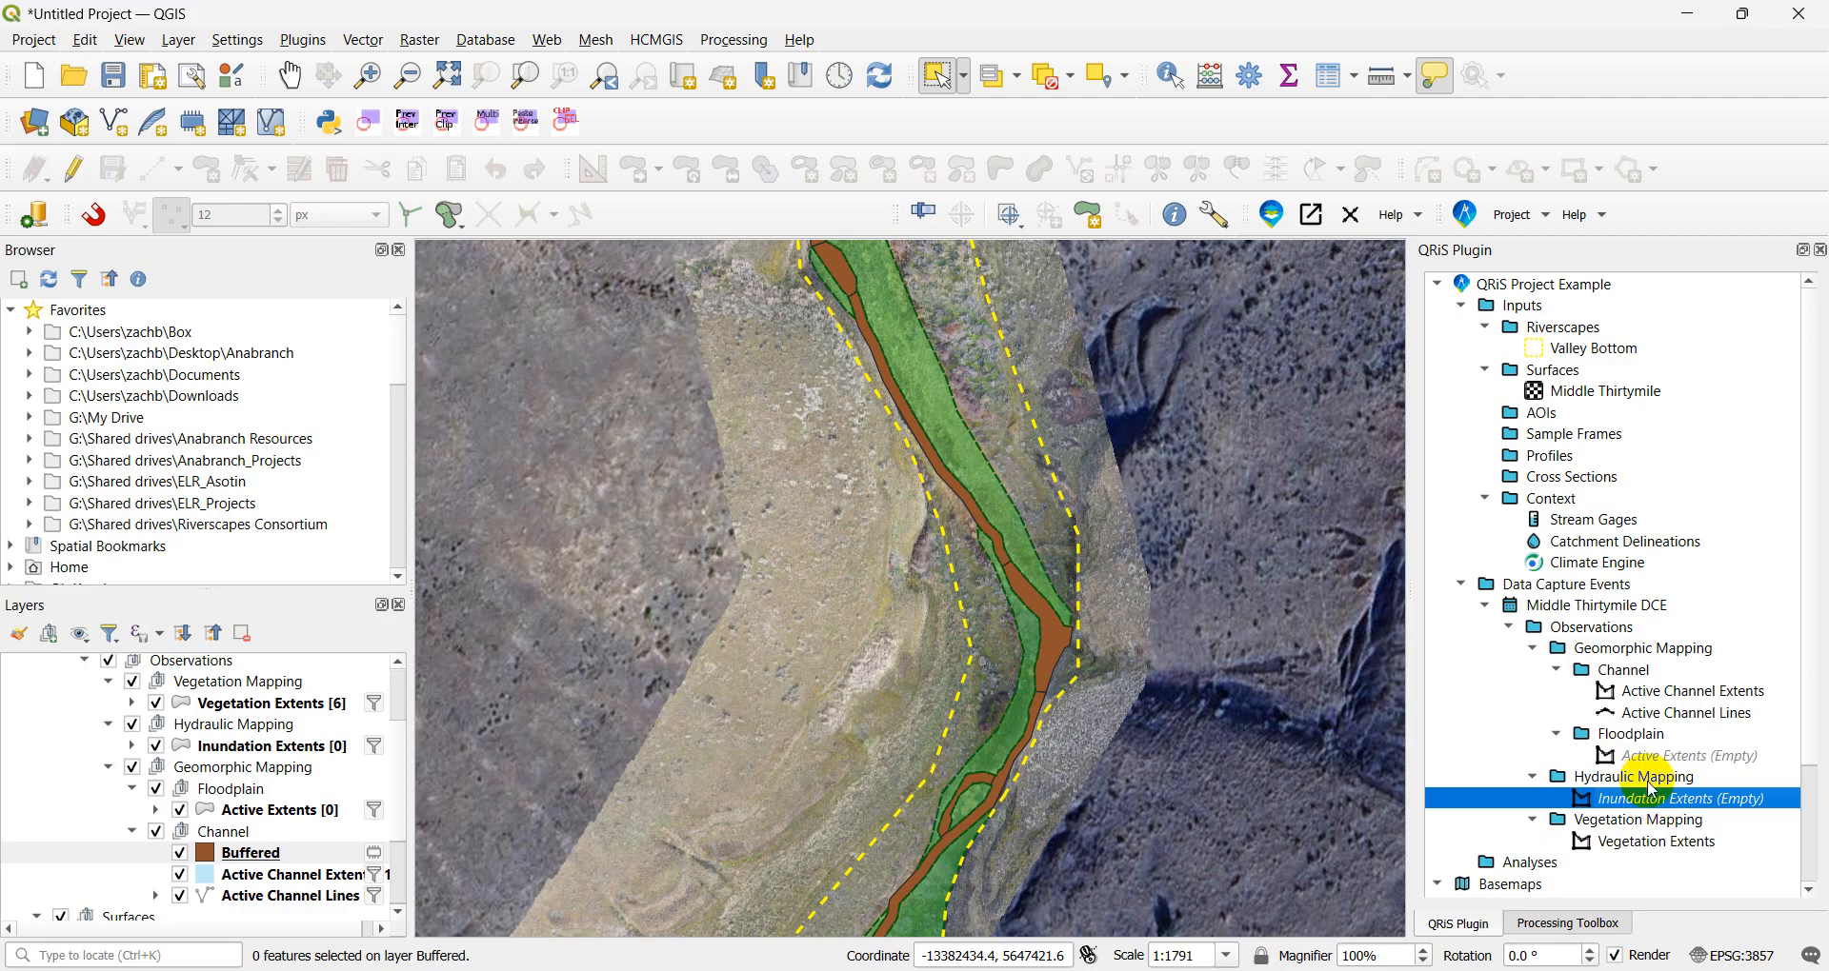
right_click(1619, 798)
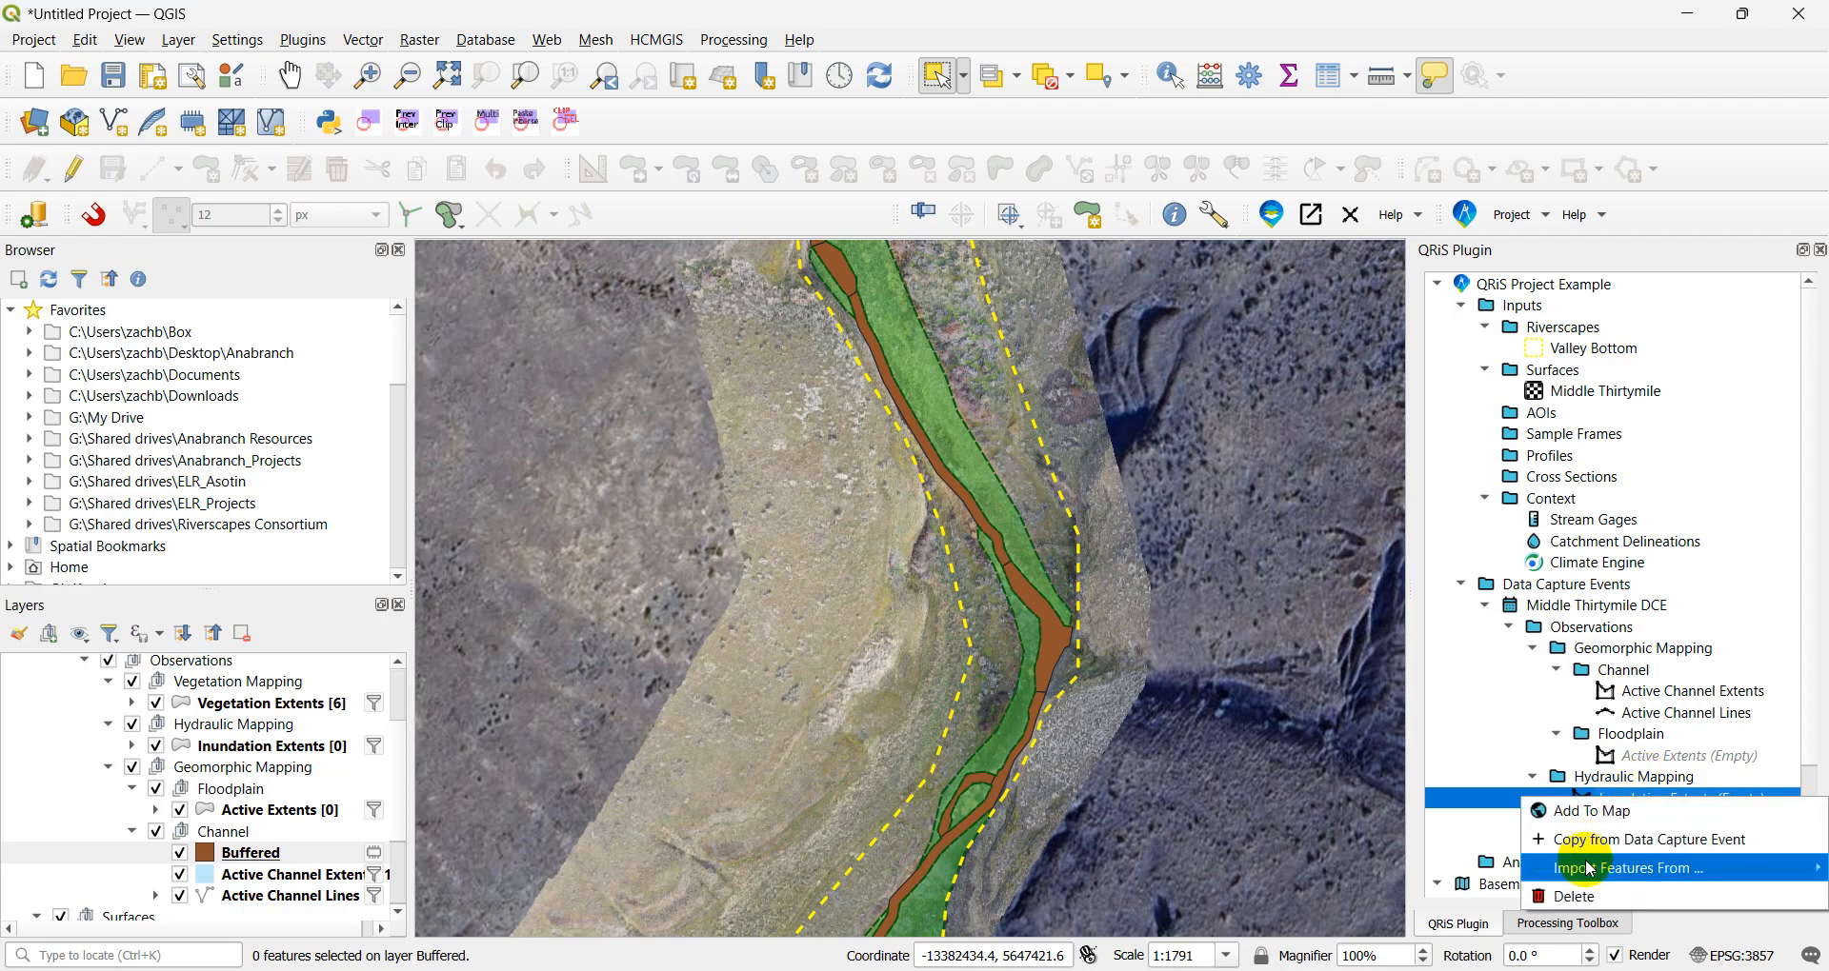
mouse_move(1589, 868)
left_click(1423, 896)
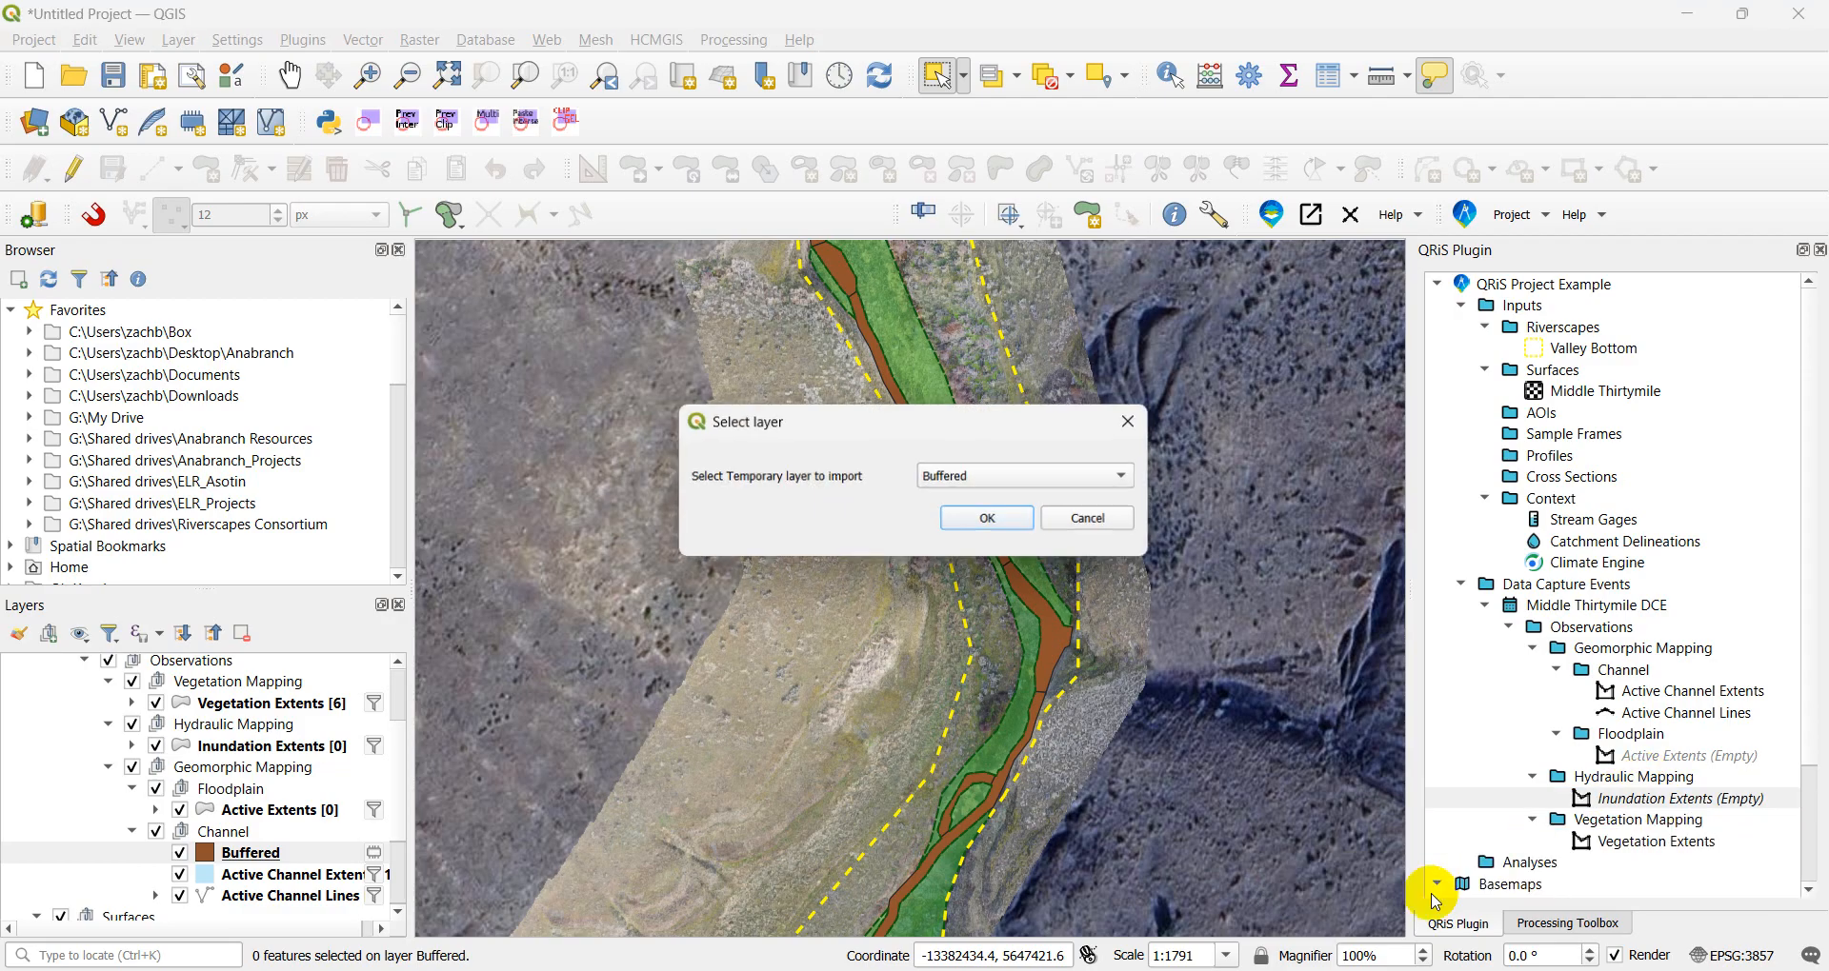
left_click(979, 477)
left_click(979, 476)
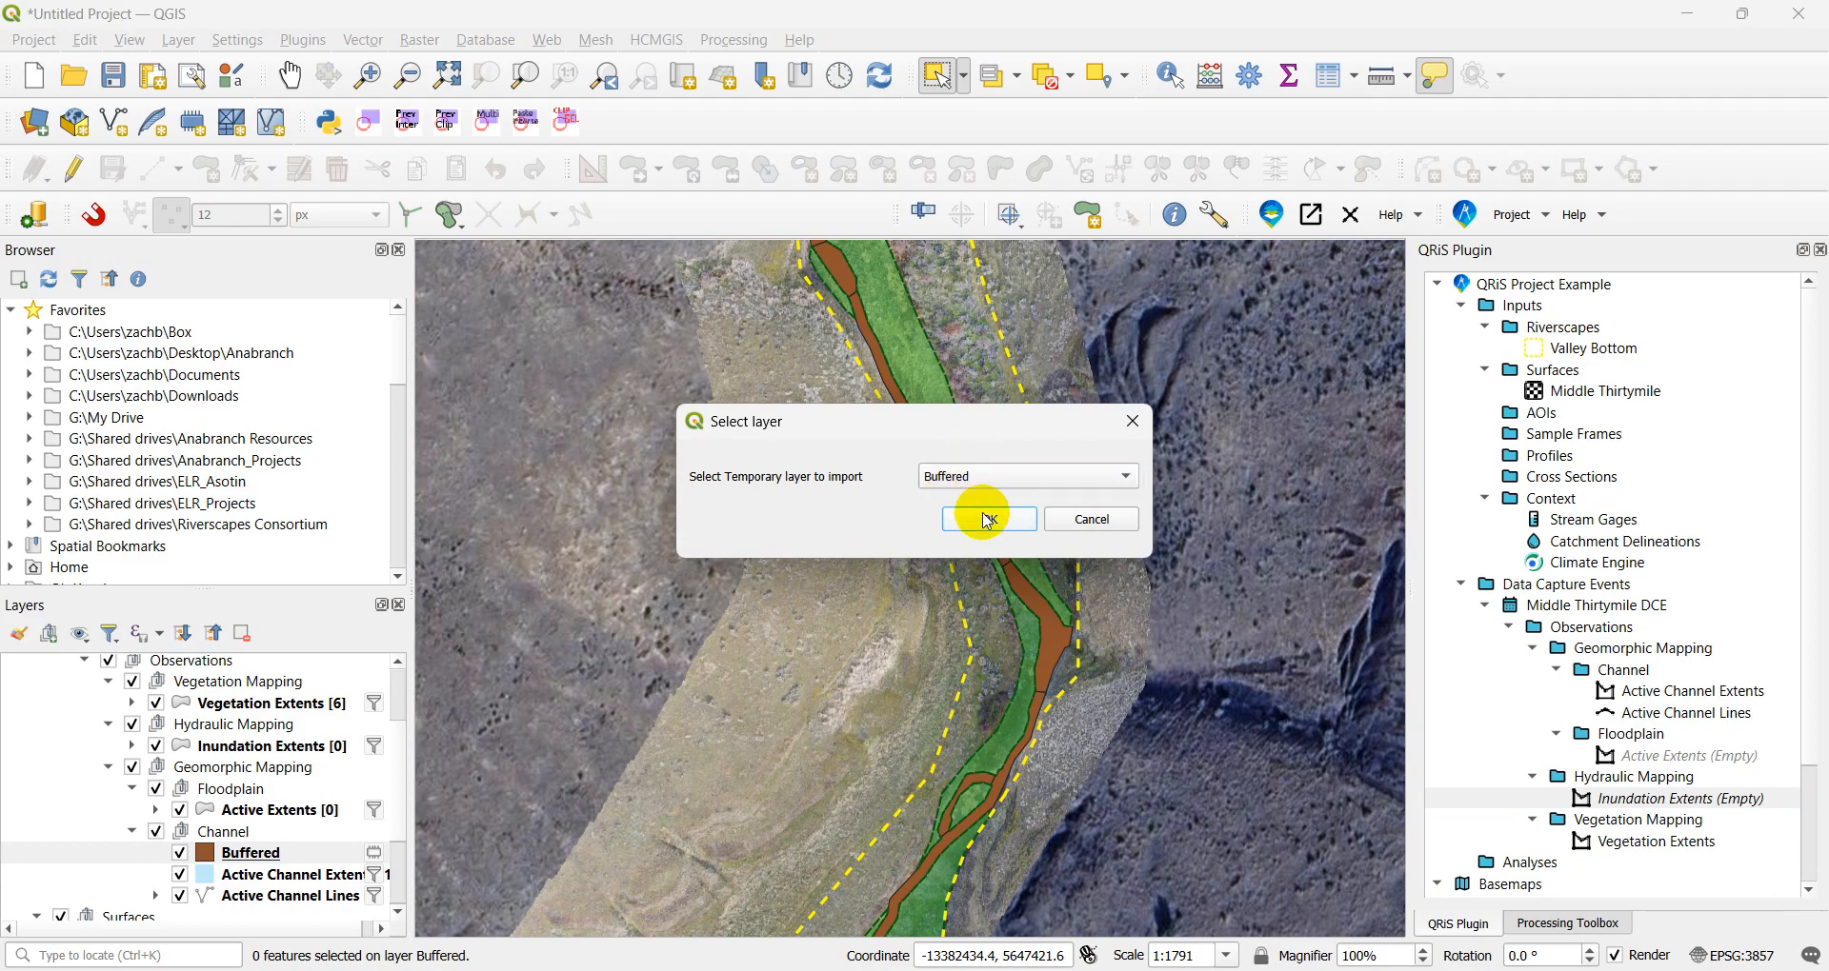
left_click(989, 519)
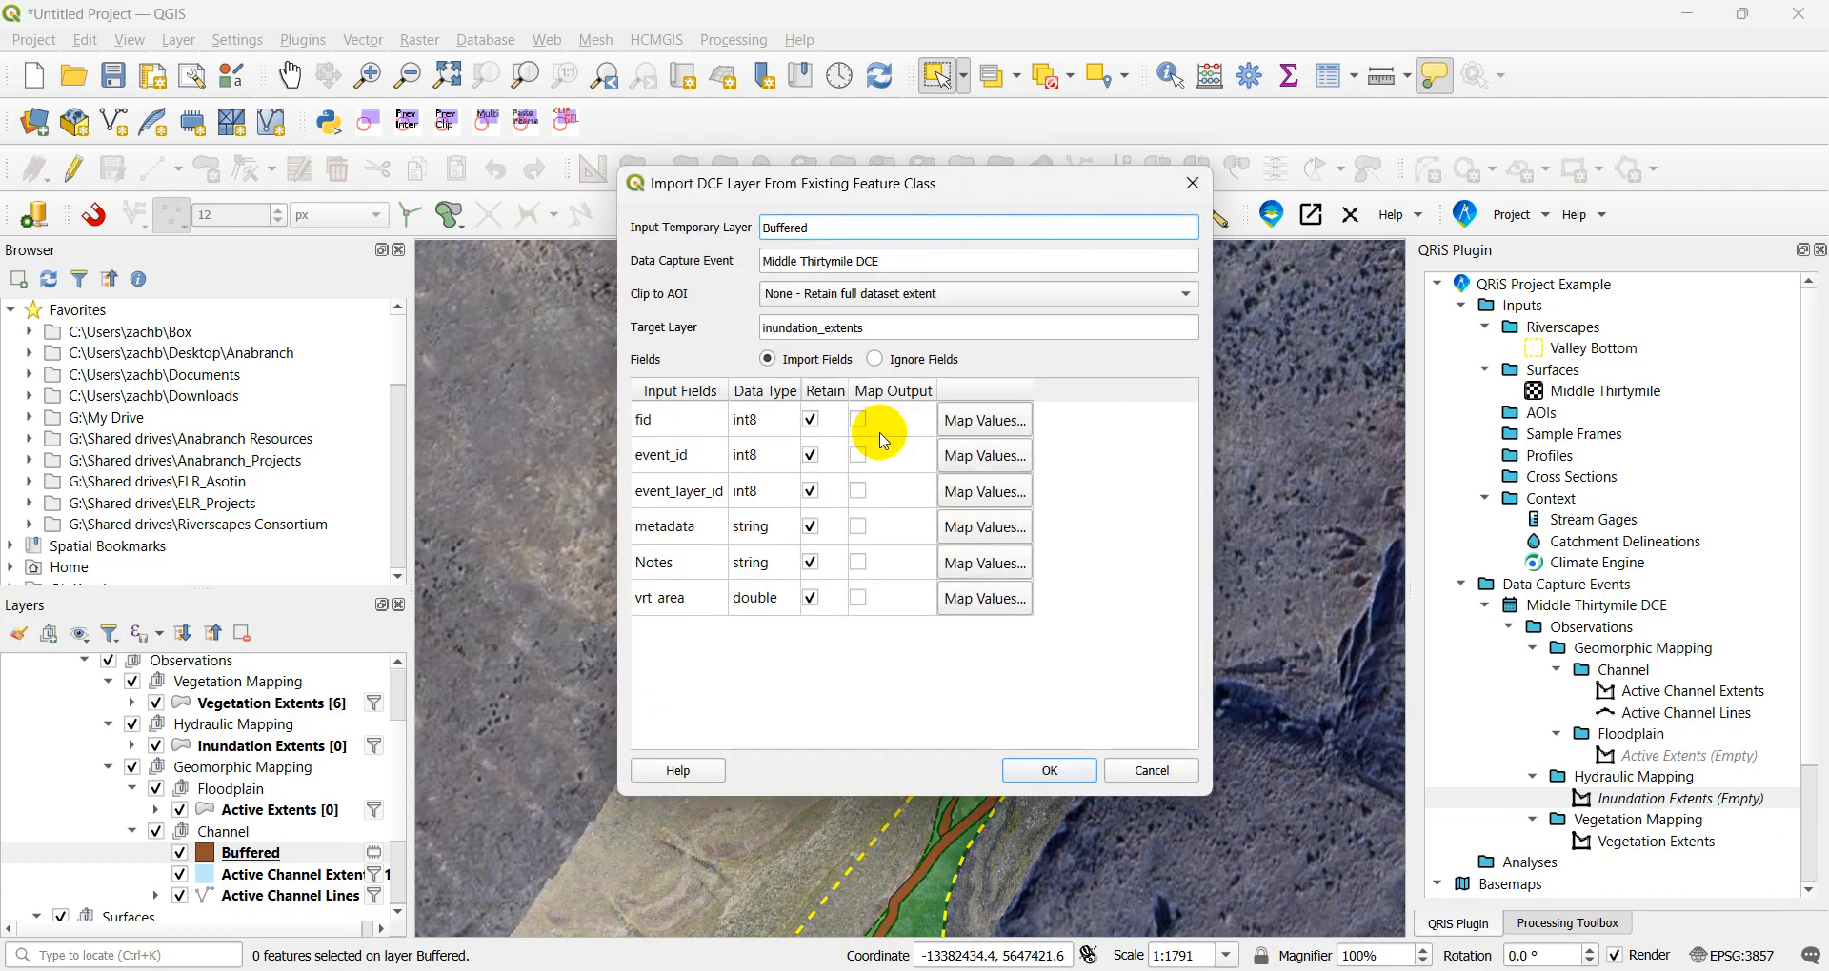
- Exclude all input fields of the Buffered layer from being retained in the inundation extents import
left_click(810, 419)
left_click(810, 491)
left_click(810, 526)
left_click(810, 563)
left_click(811, 598)
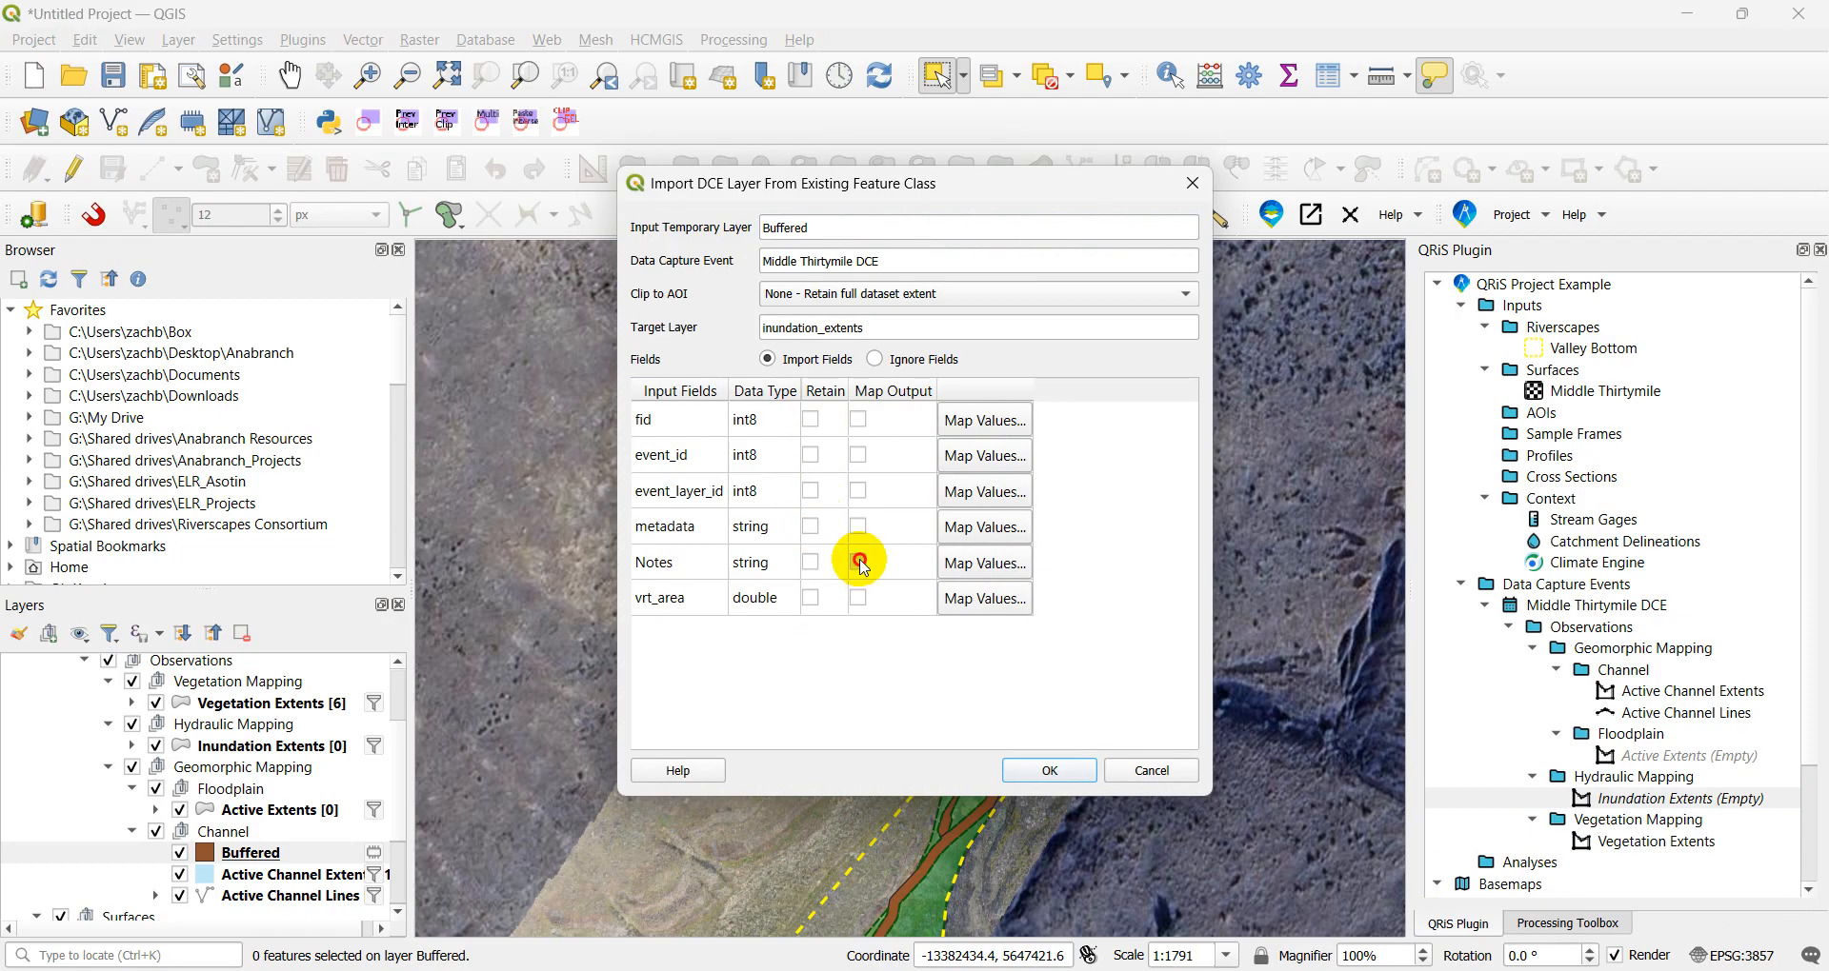
- Map the Notes values to Extent Type (FreeFlow to Free Flowing, Pond to Ponded, Overflow to Overflow) and run the import
left_click(860, 562)
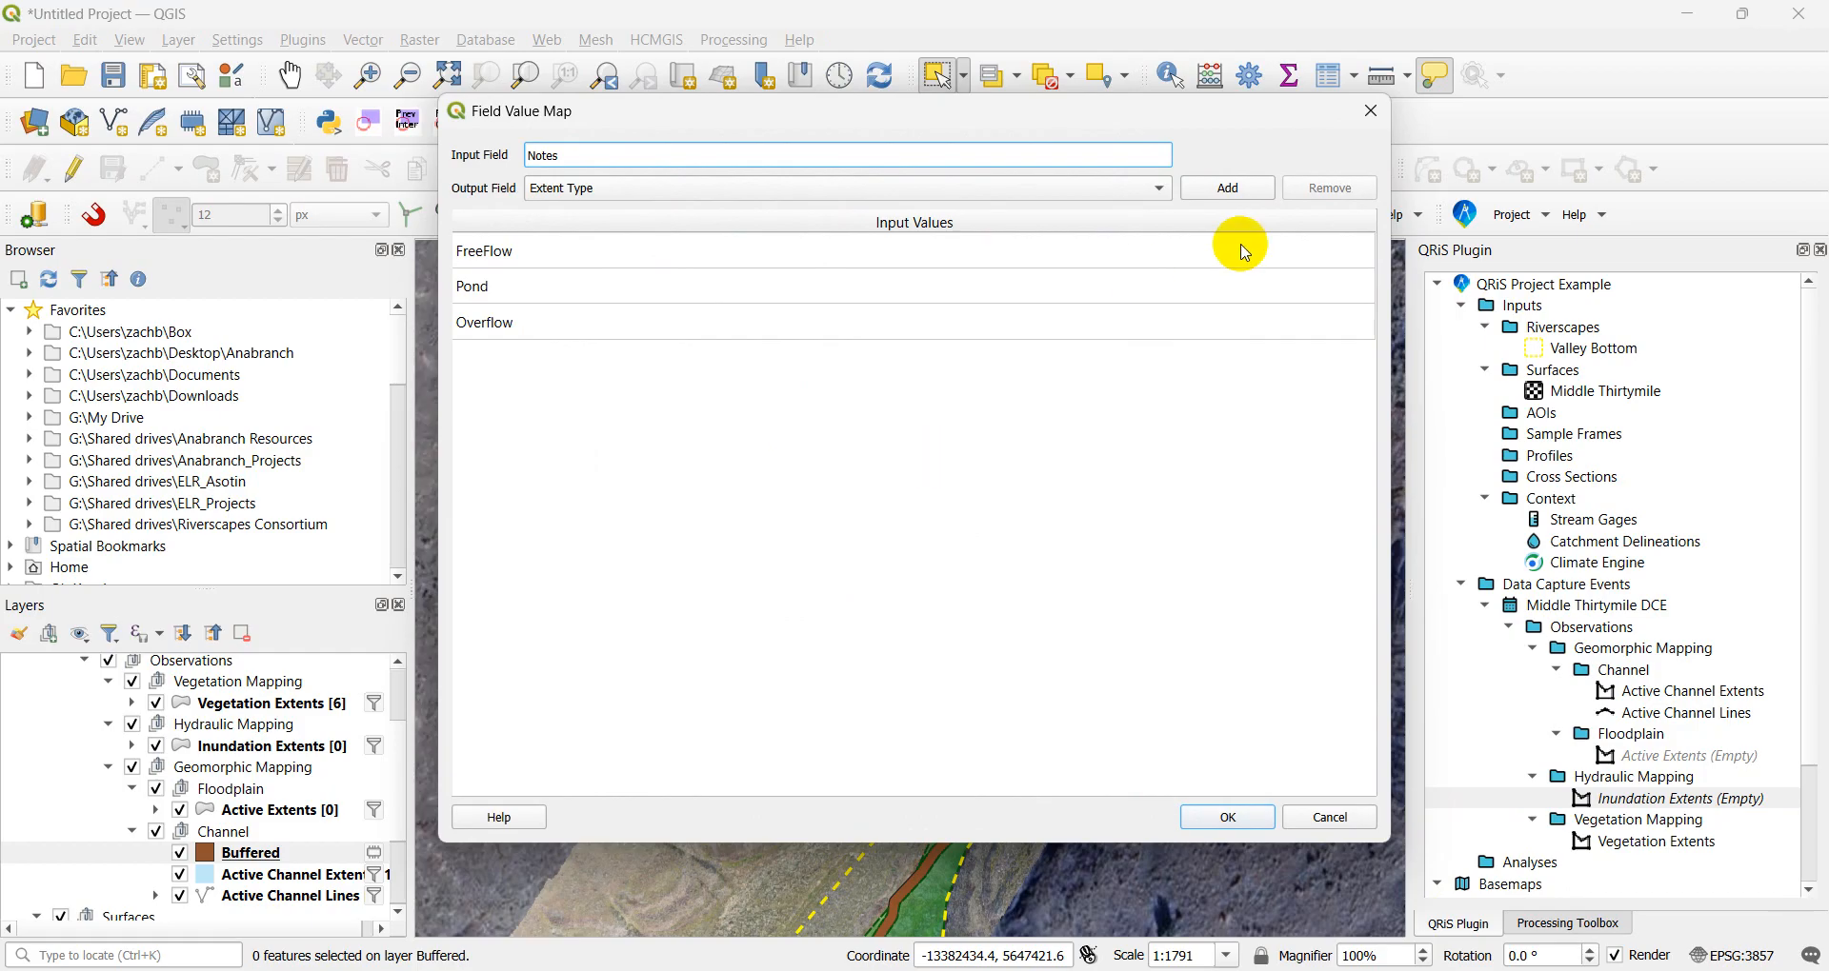
left_click(1214, 189)
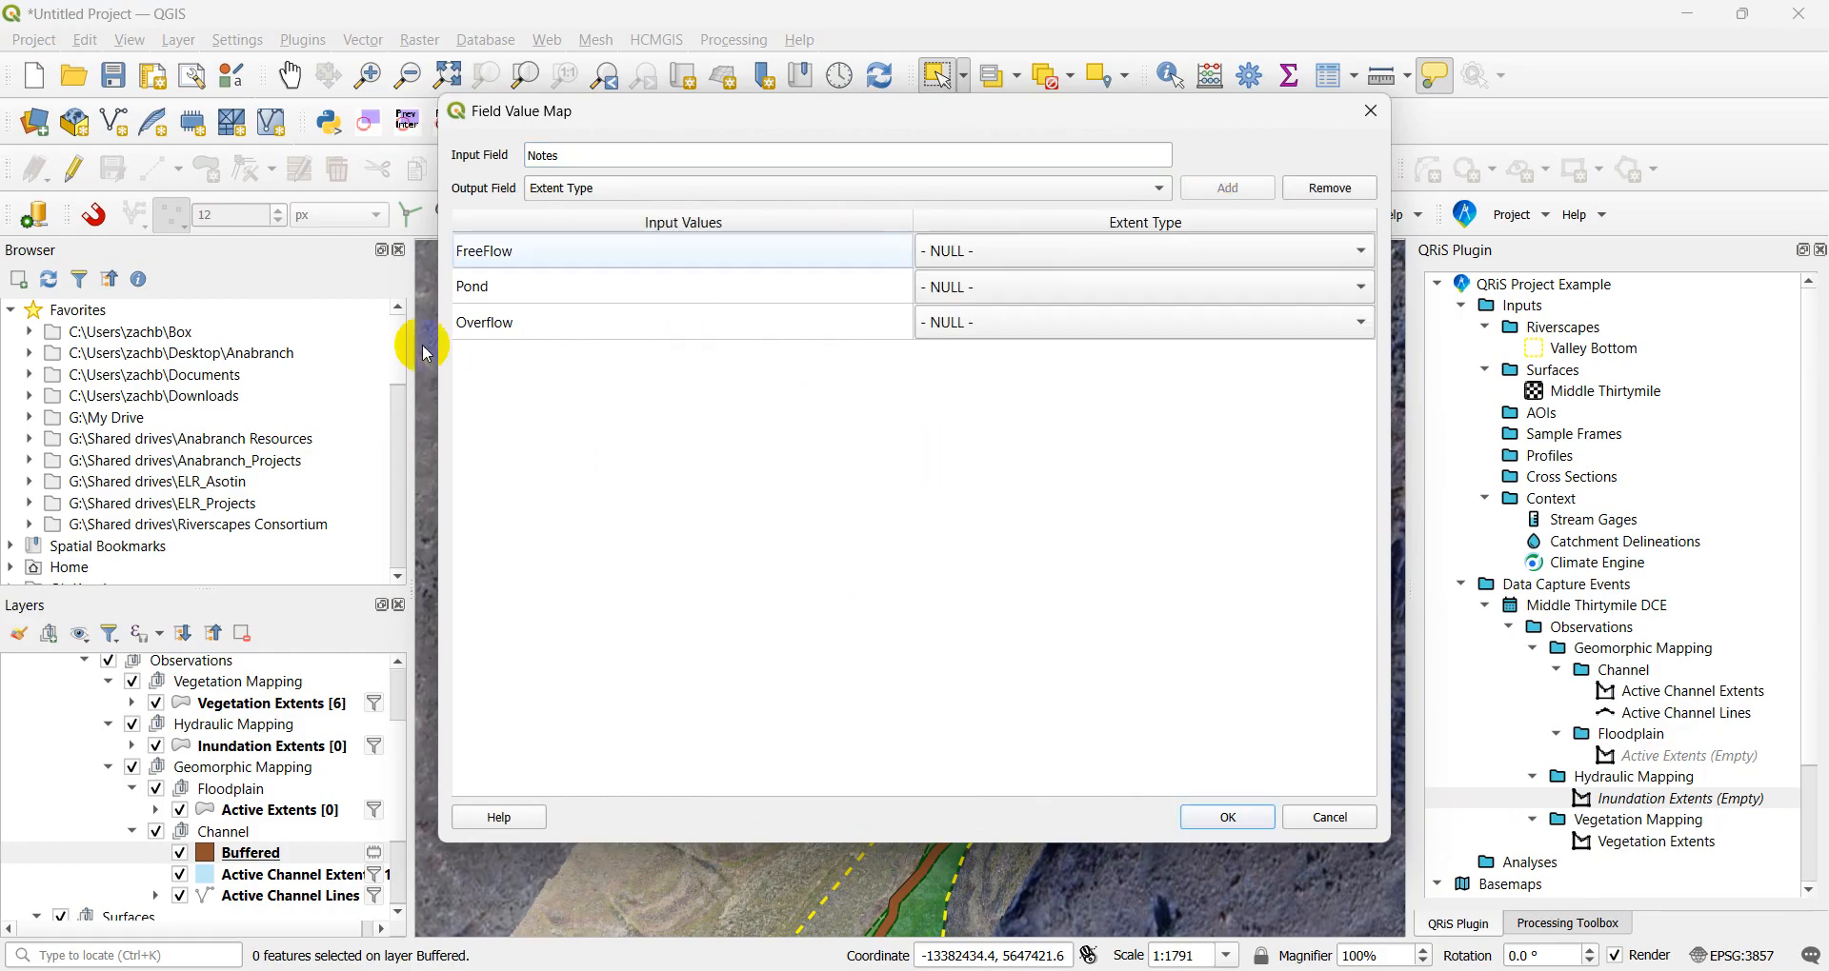
left_click(921, 253)
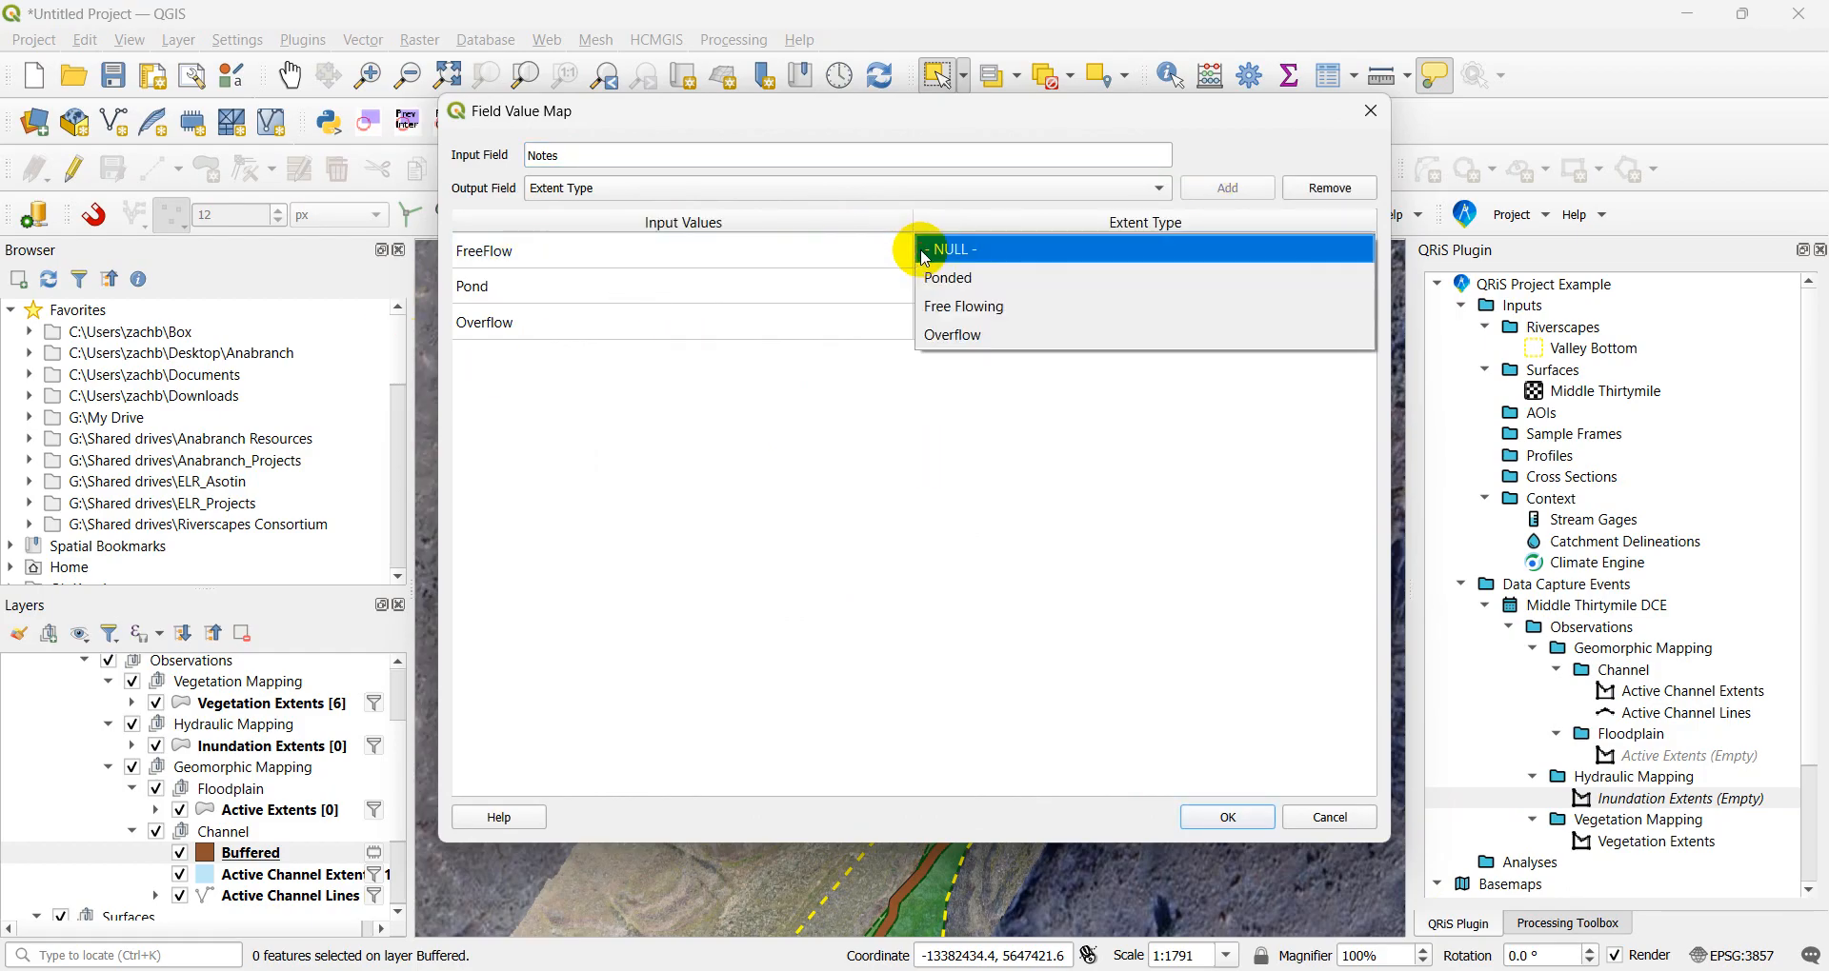
left_click(972, 305)
left_click(971, 286)
left_click(984, 305)
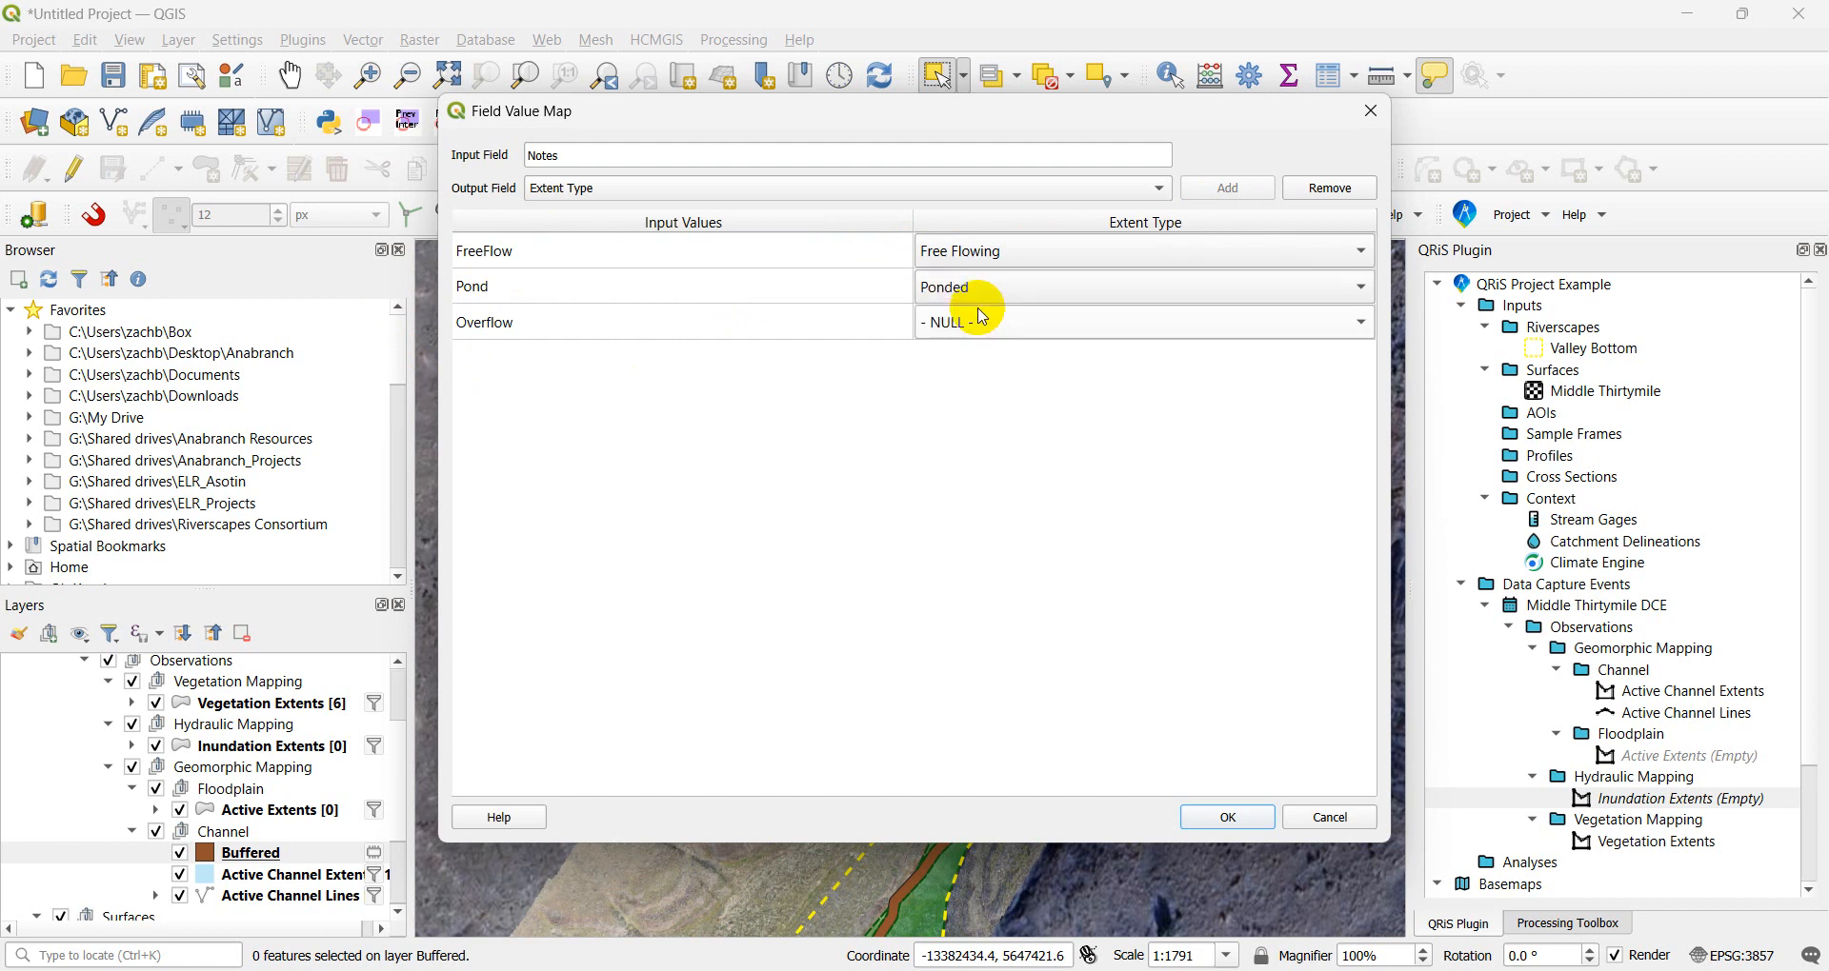
left_click(977, 322)
left_click(976, 407)
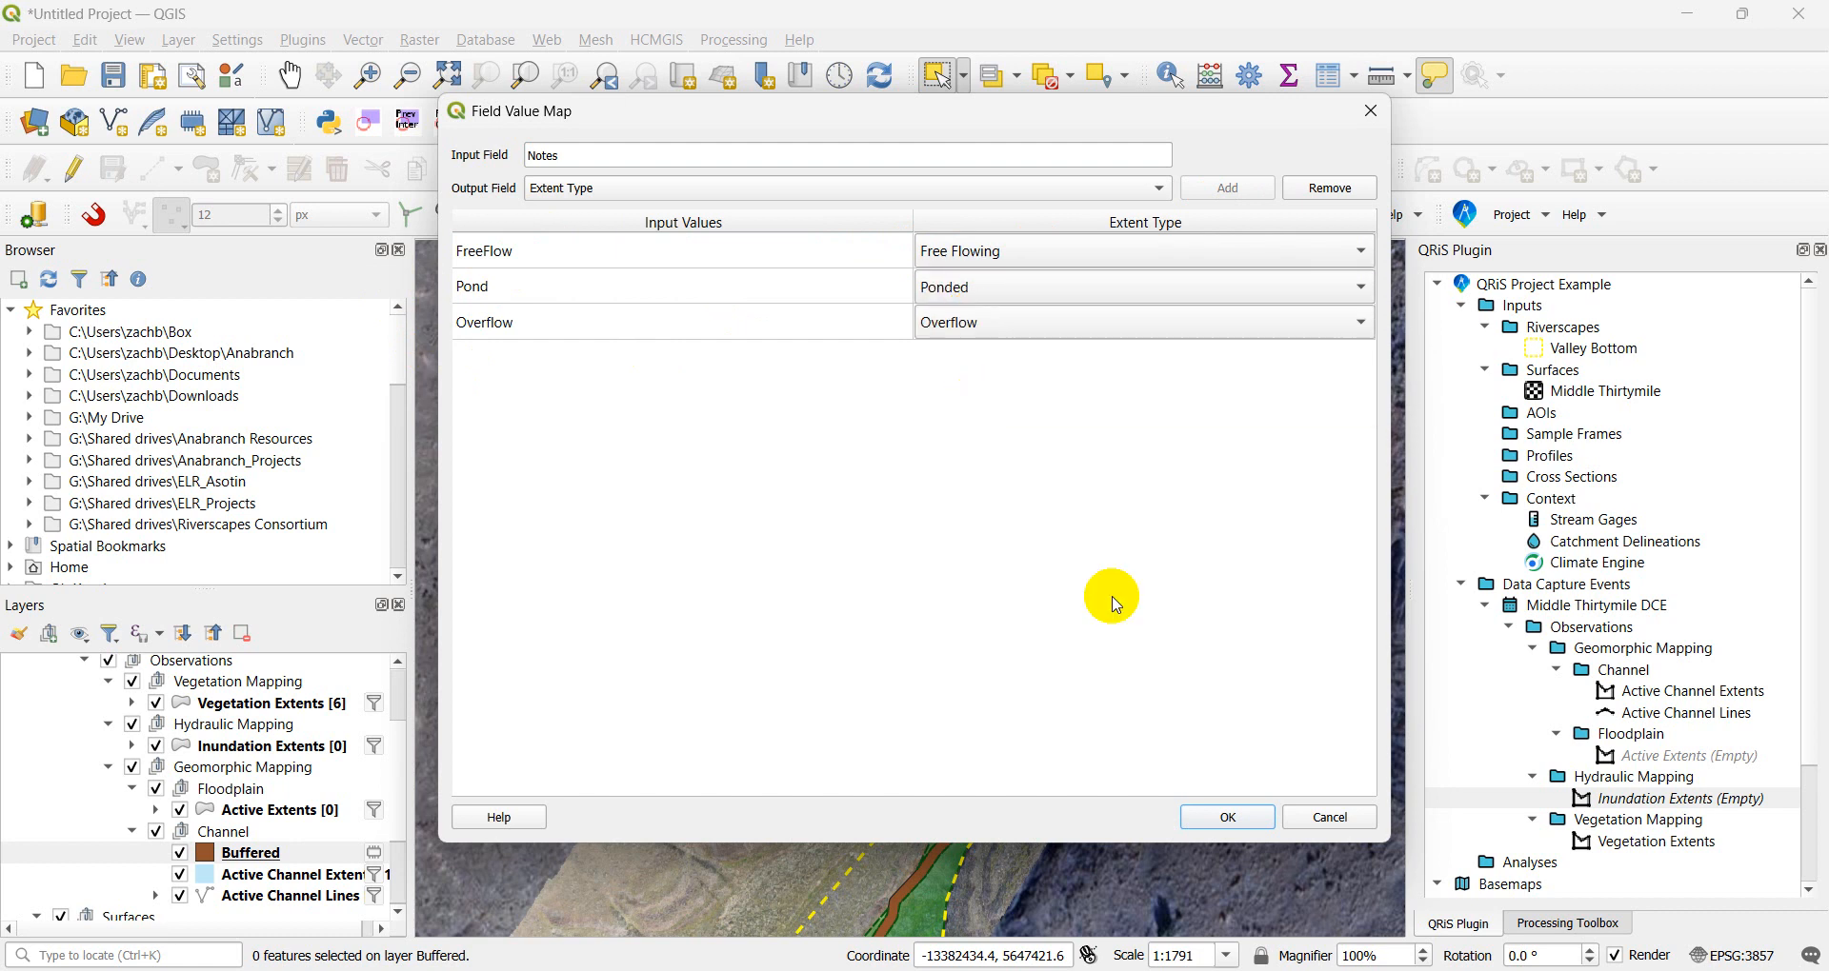
left_click(1226, 817)
left_click(1051, 771)
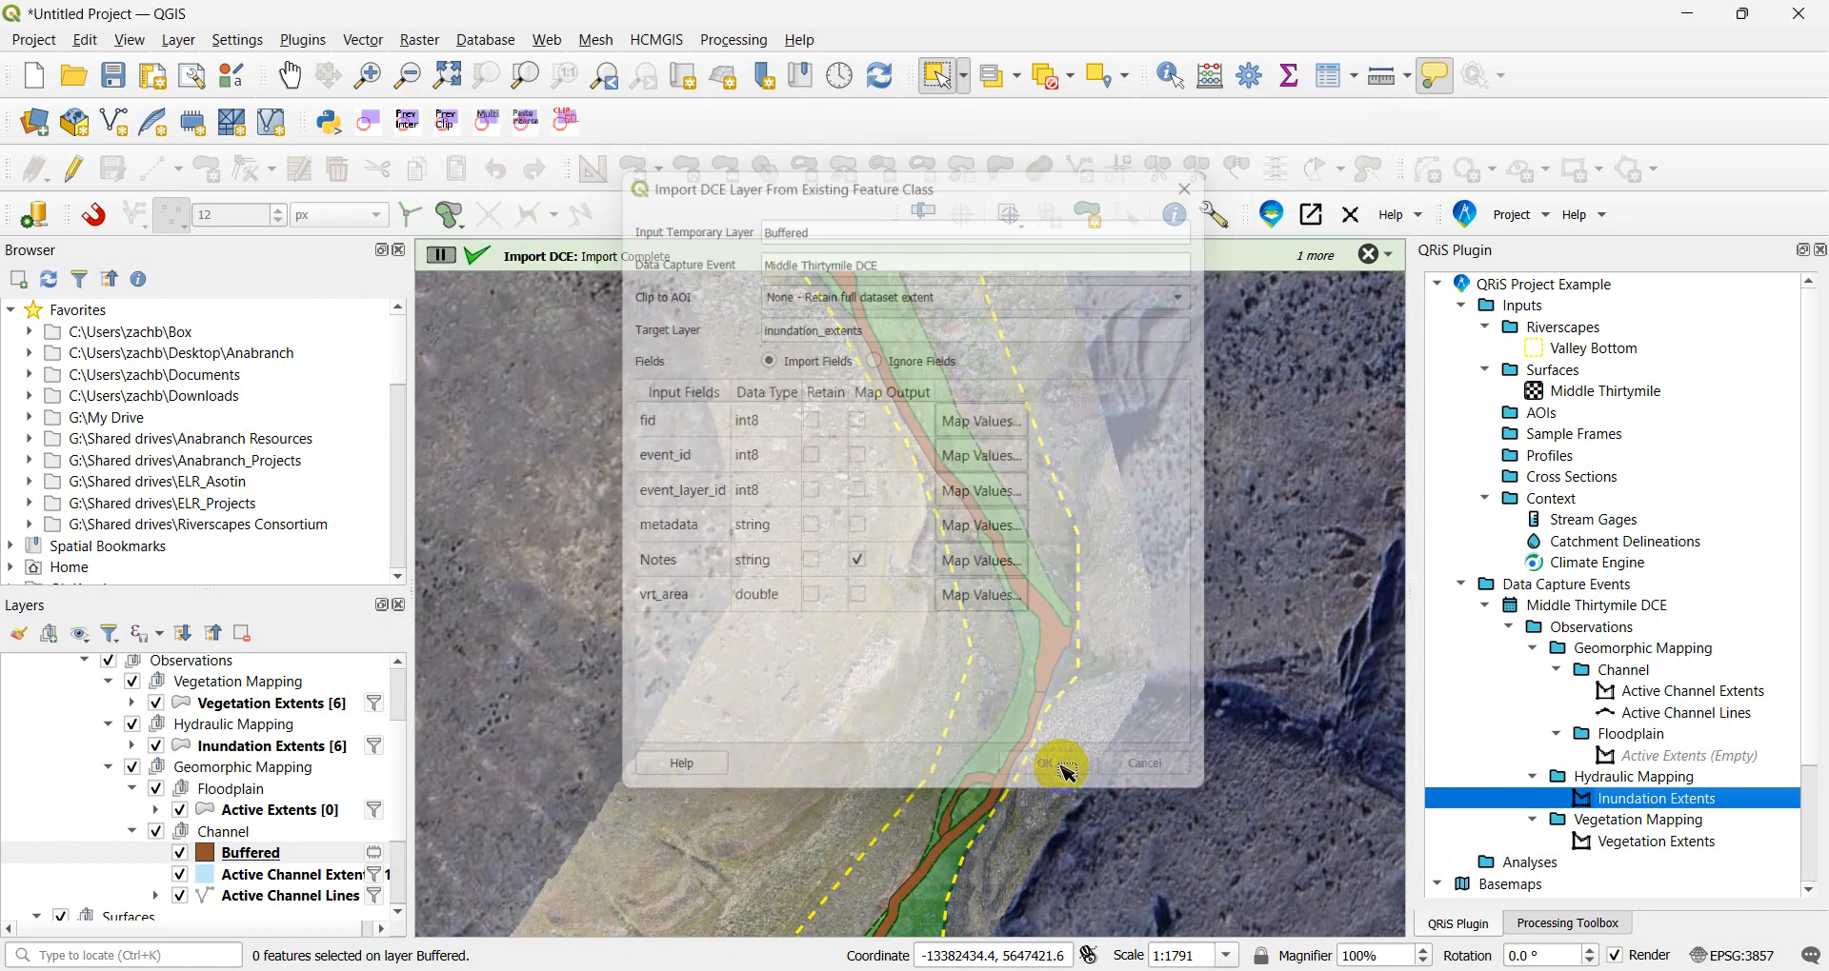
- Remove the temporary Buffered layer from the project
right_click(264, 852)
left_click(347, 423)
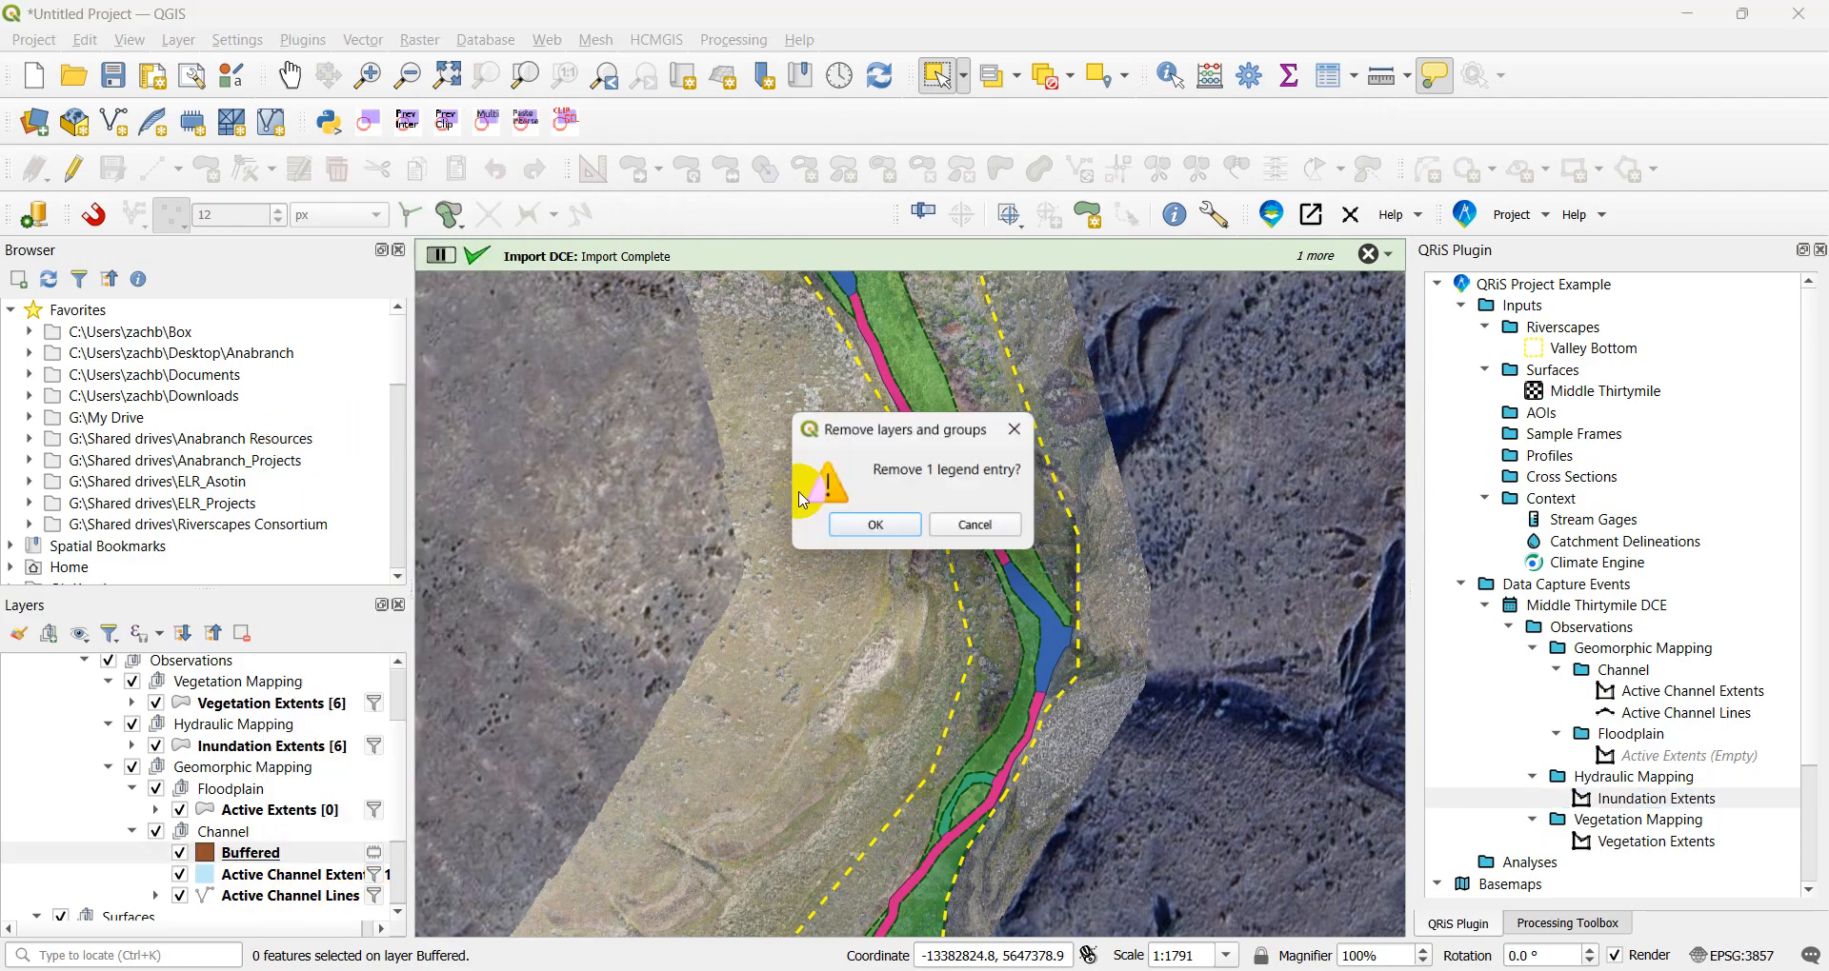
left_click(882, 527)
left_click(304, 84)
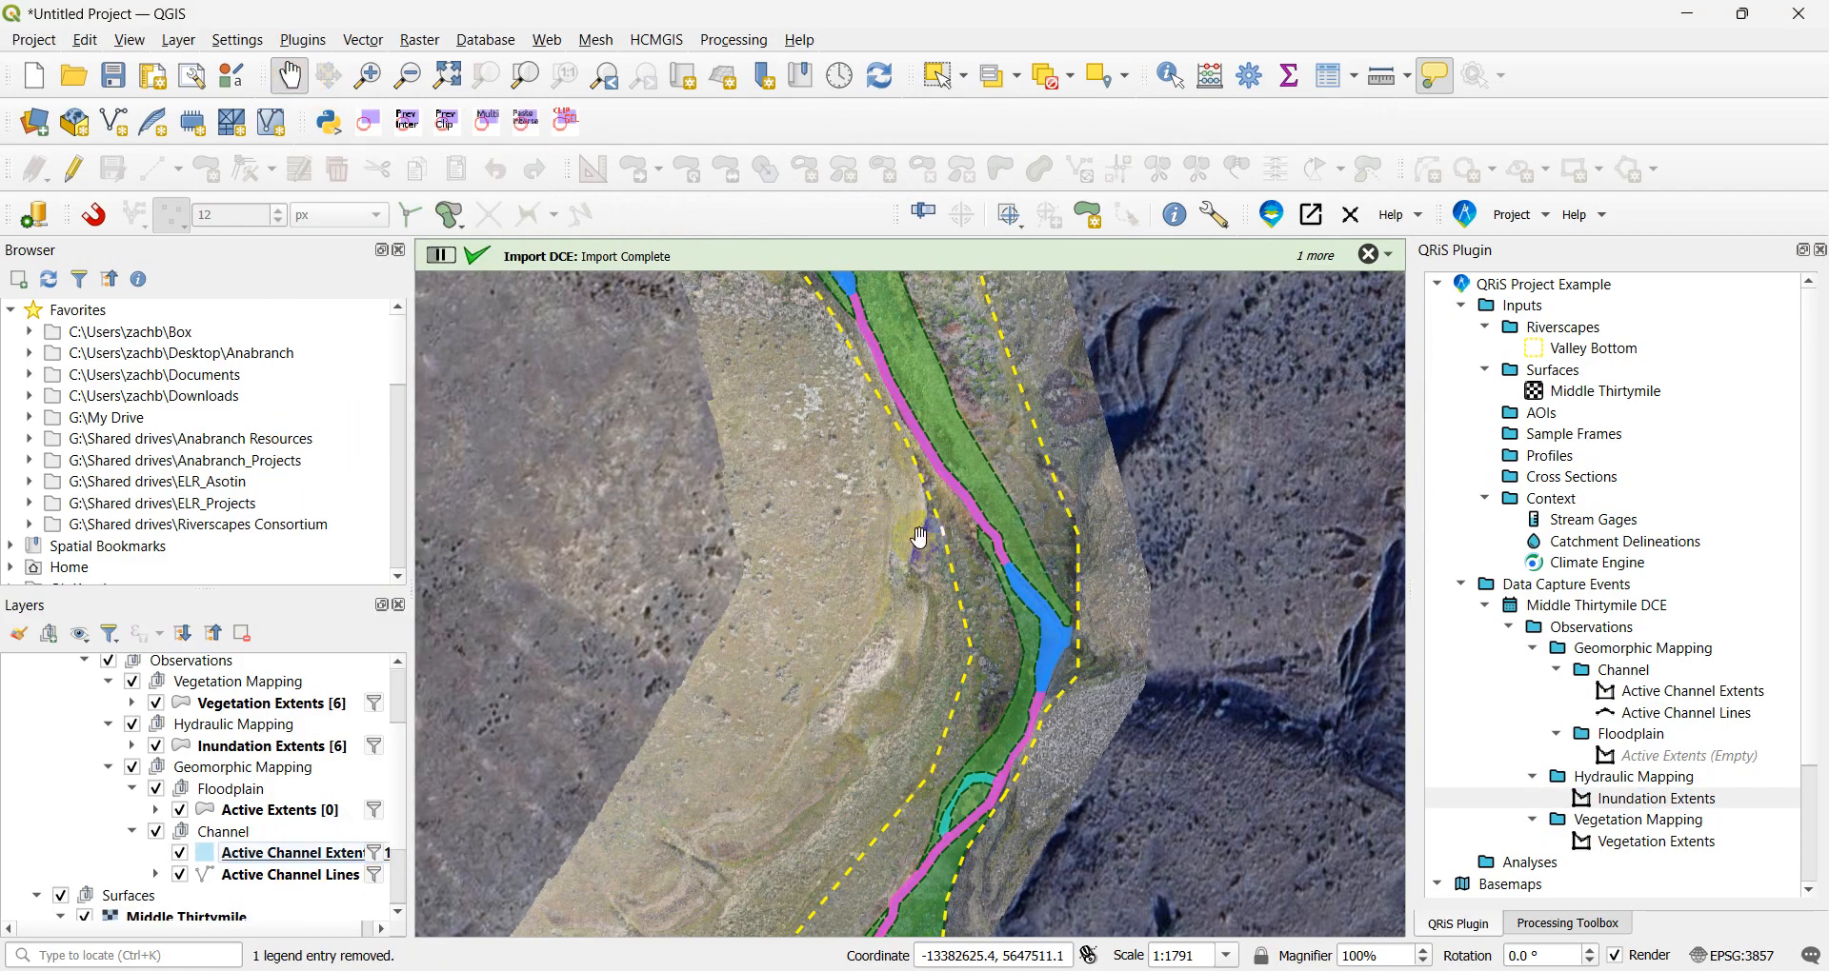
left_click_drag(829, 677, 726, 767)
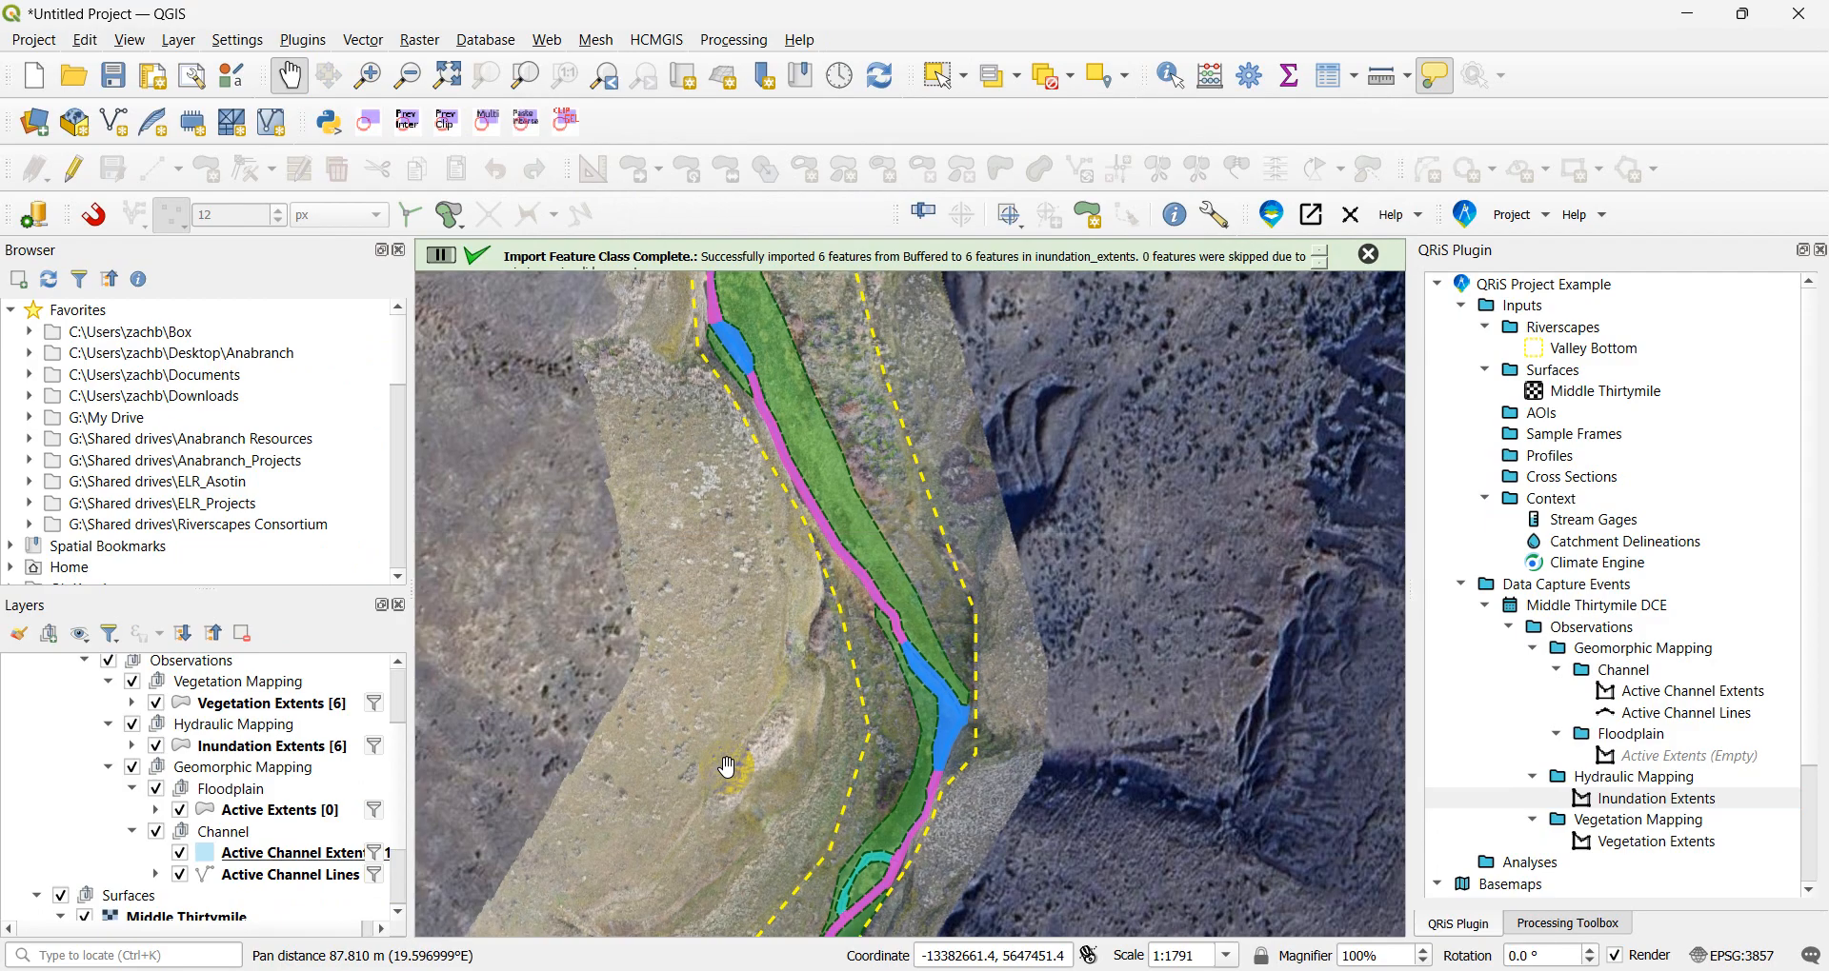
- Merge Active Channel Extents and Vegetation Extents into a temporary layer and place it first in the Observations group
left_click(270, 812)
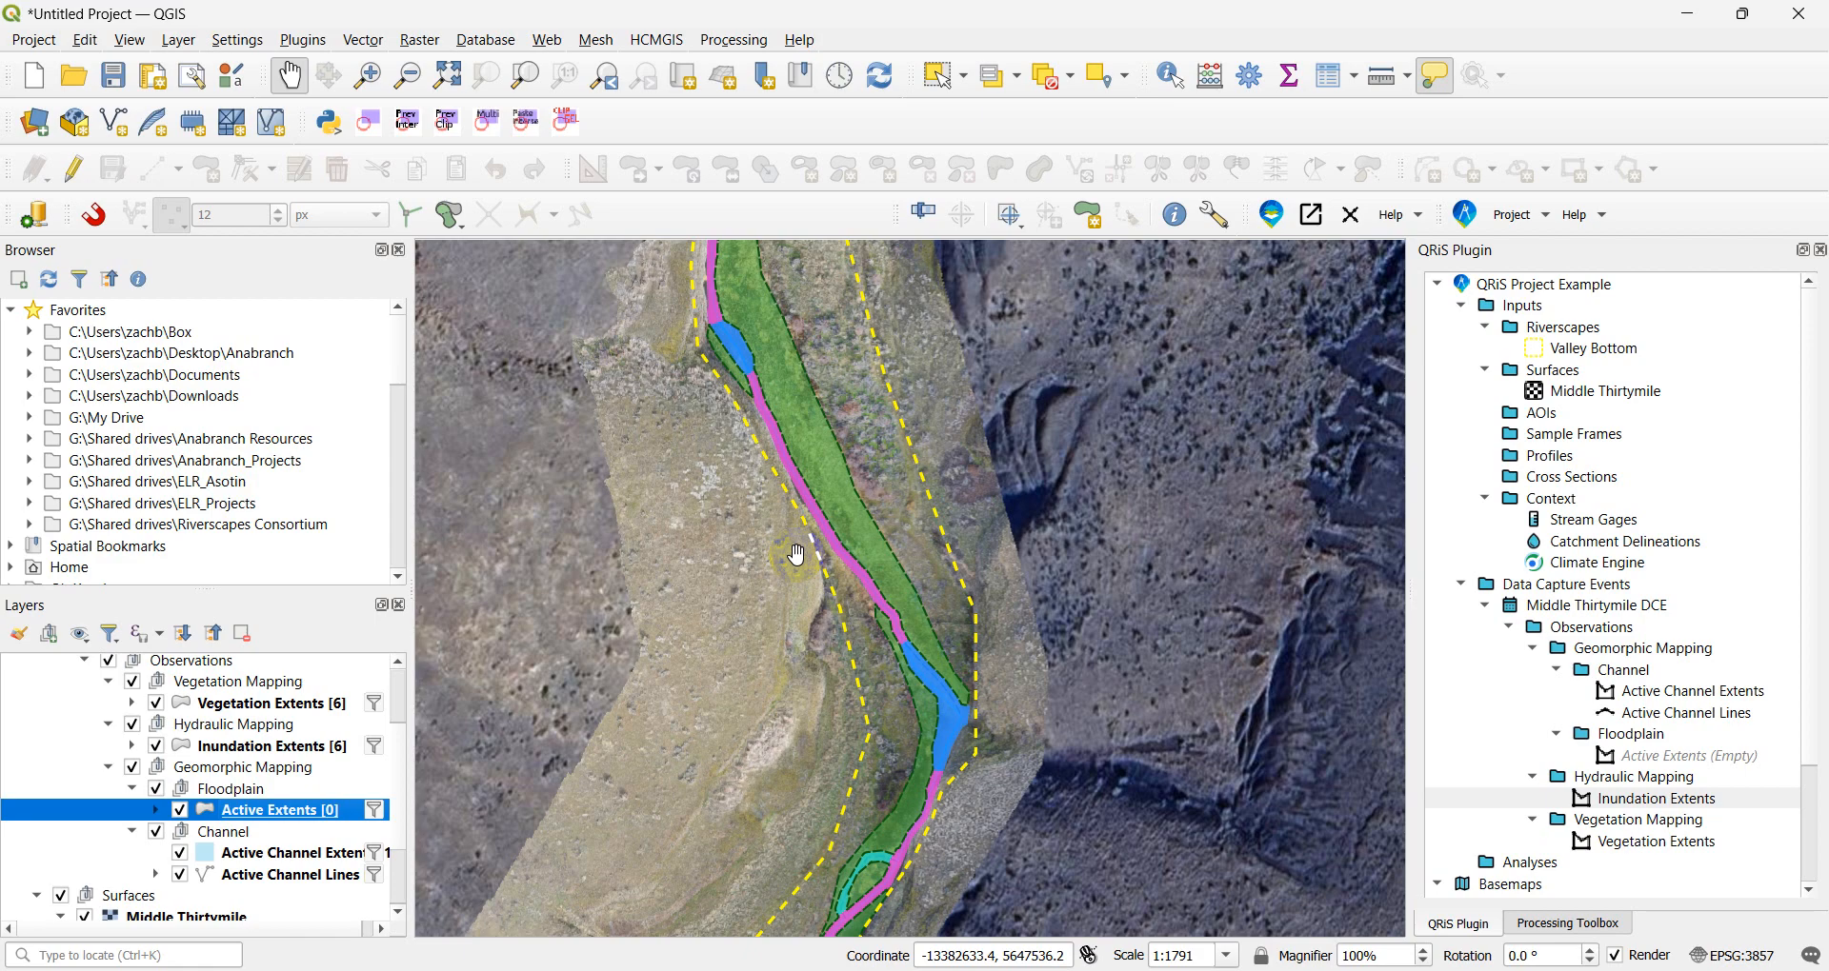
left_click_drag(774, 441, 749, 549)
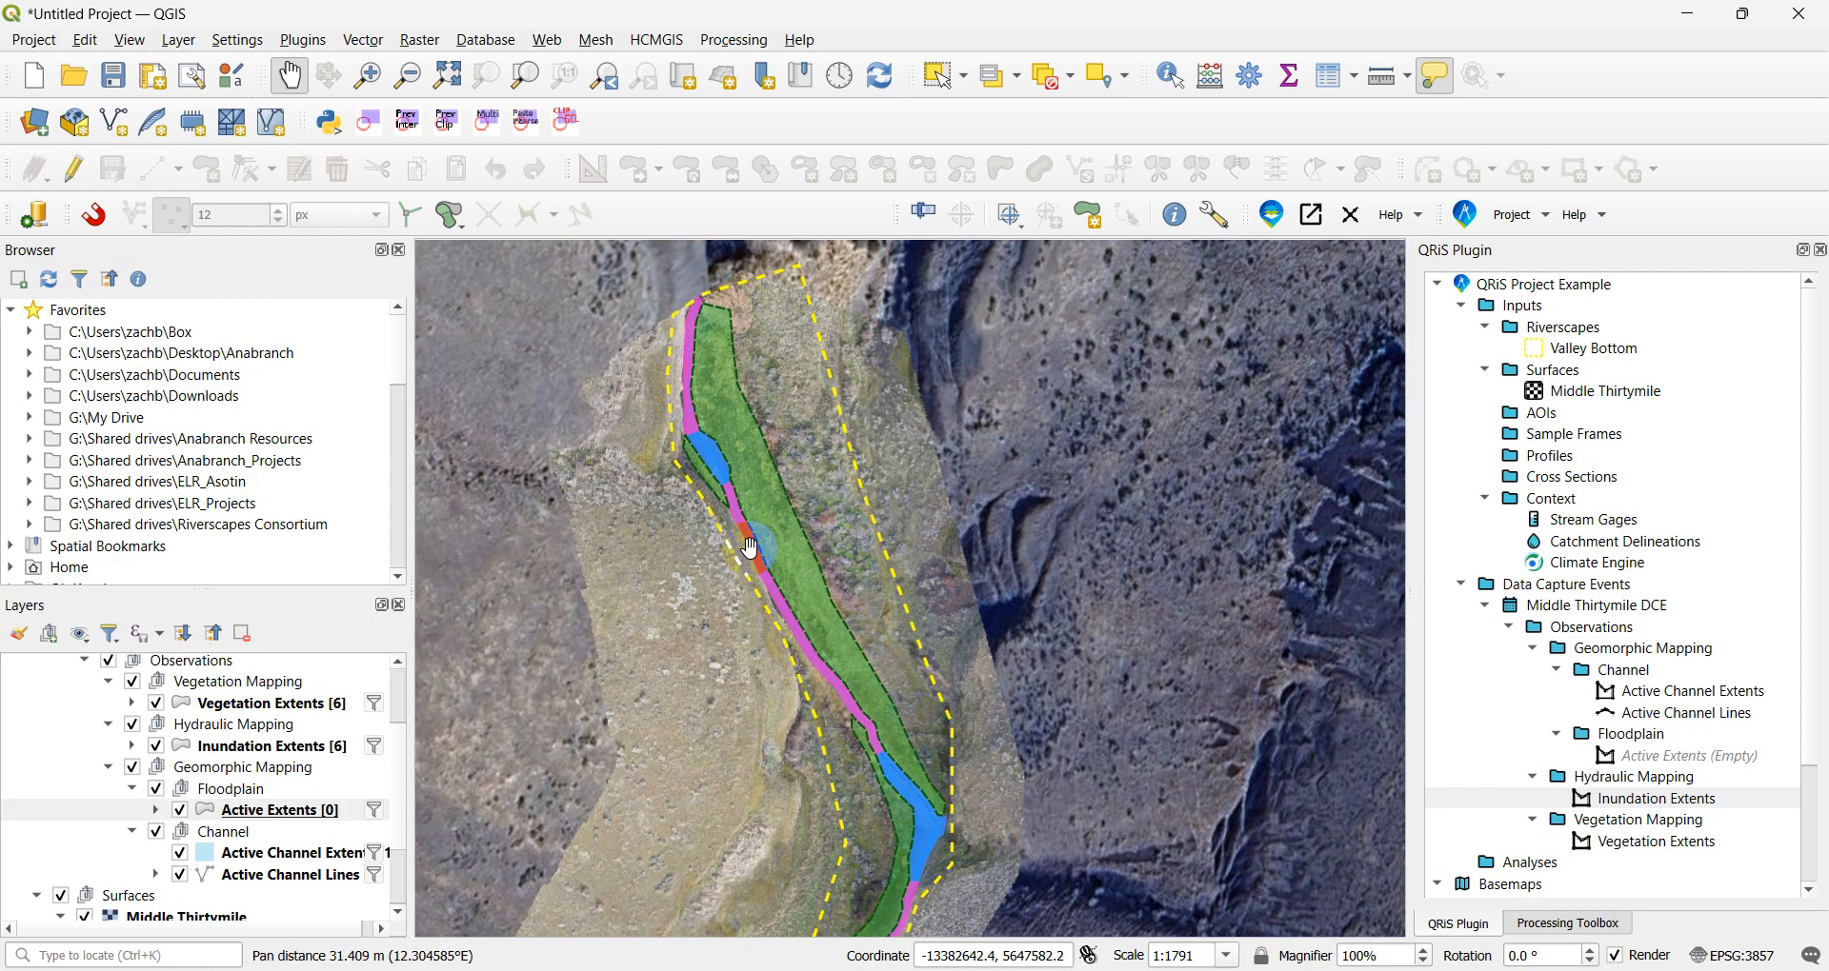
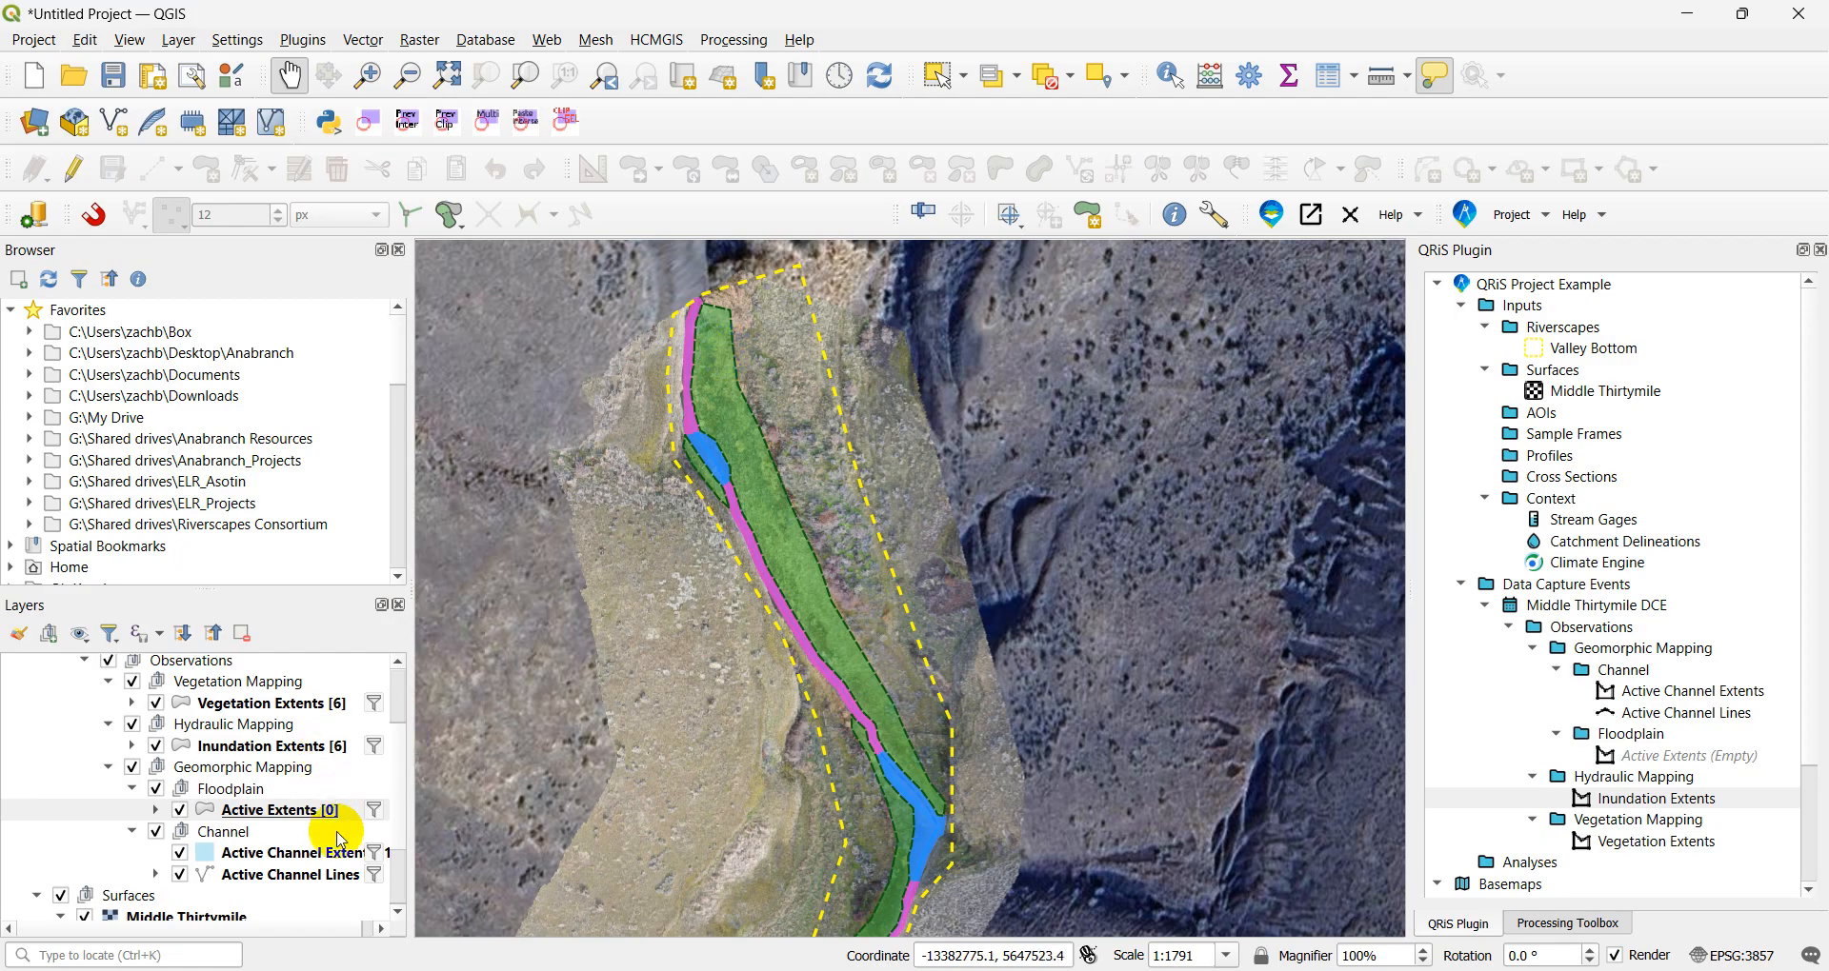
left_click(363, 39)
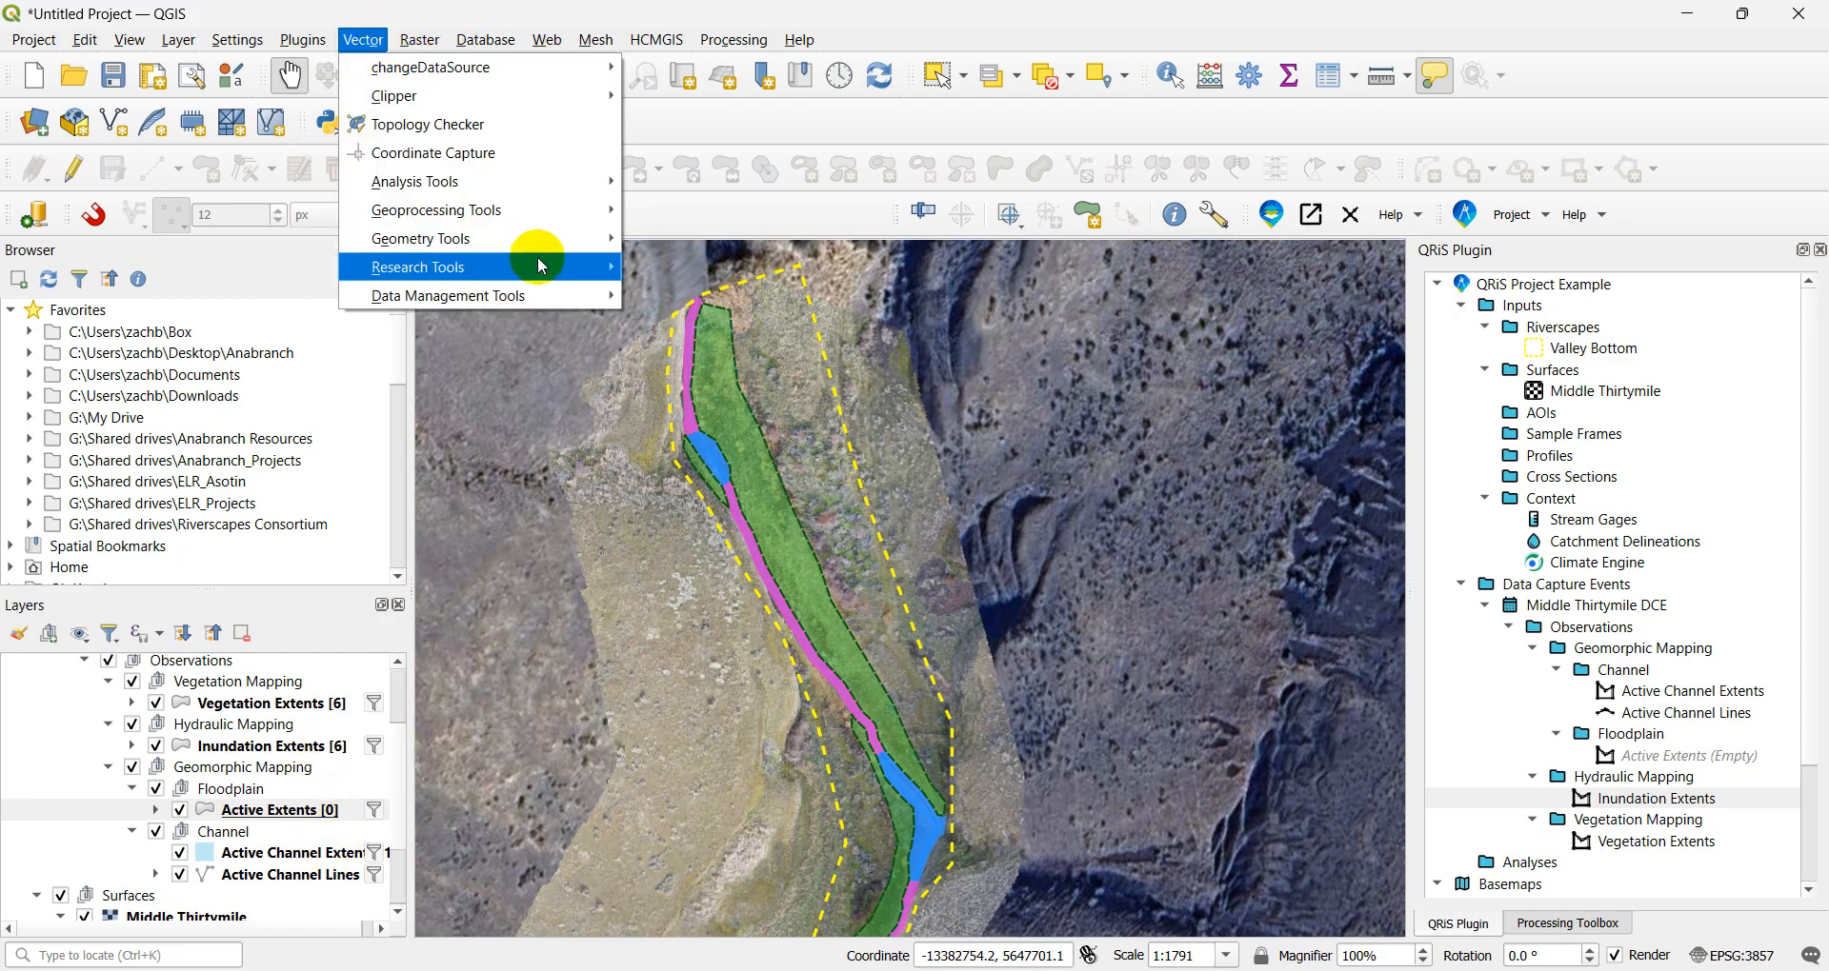
mouse_move(542, 276)
left_click(741, 352)
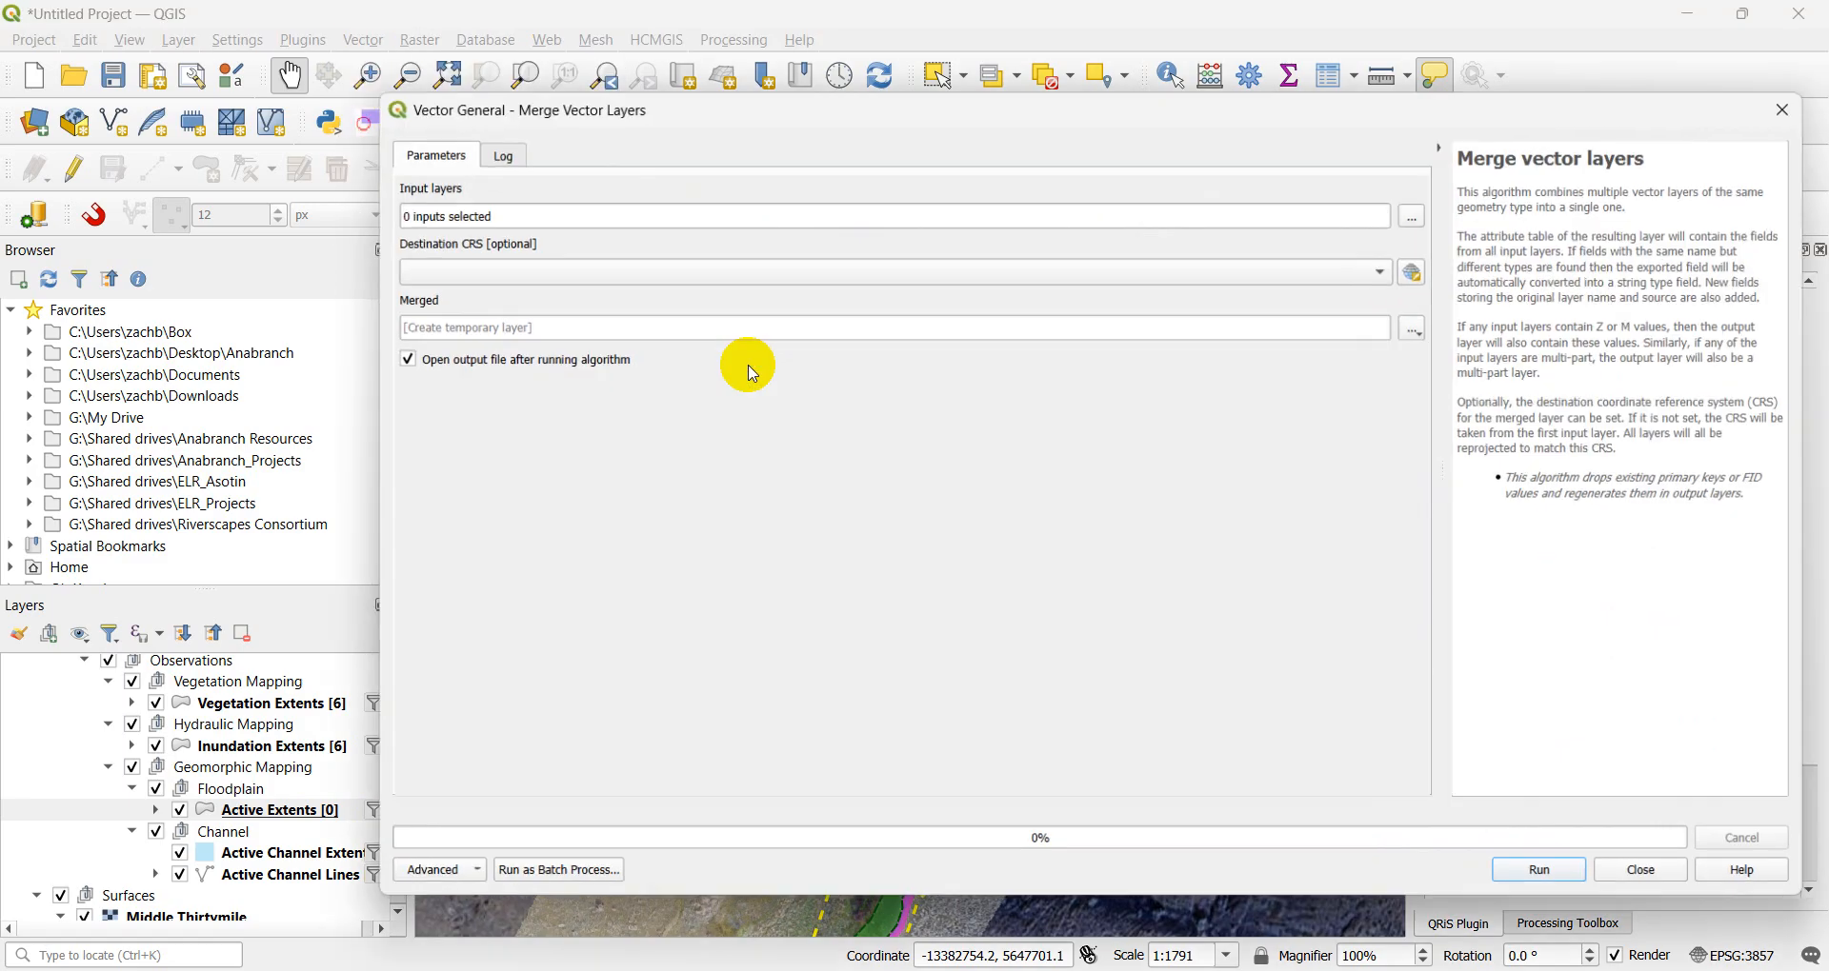
left_click(1417, 215)
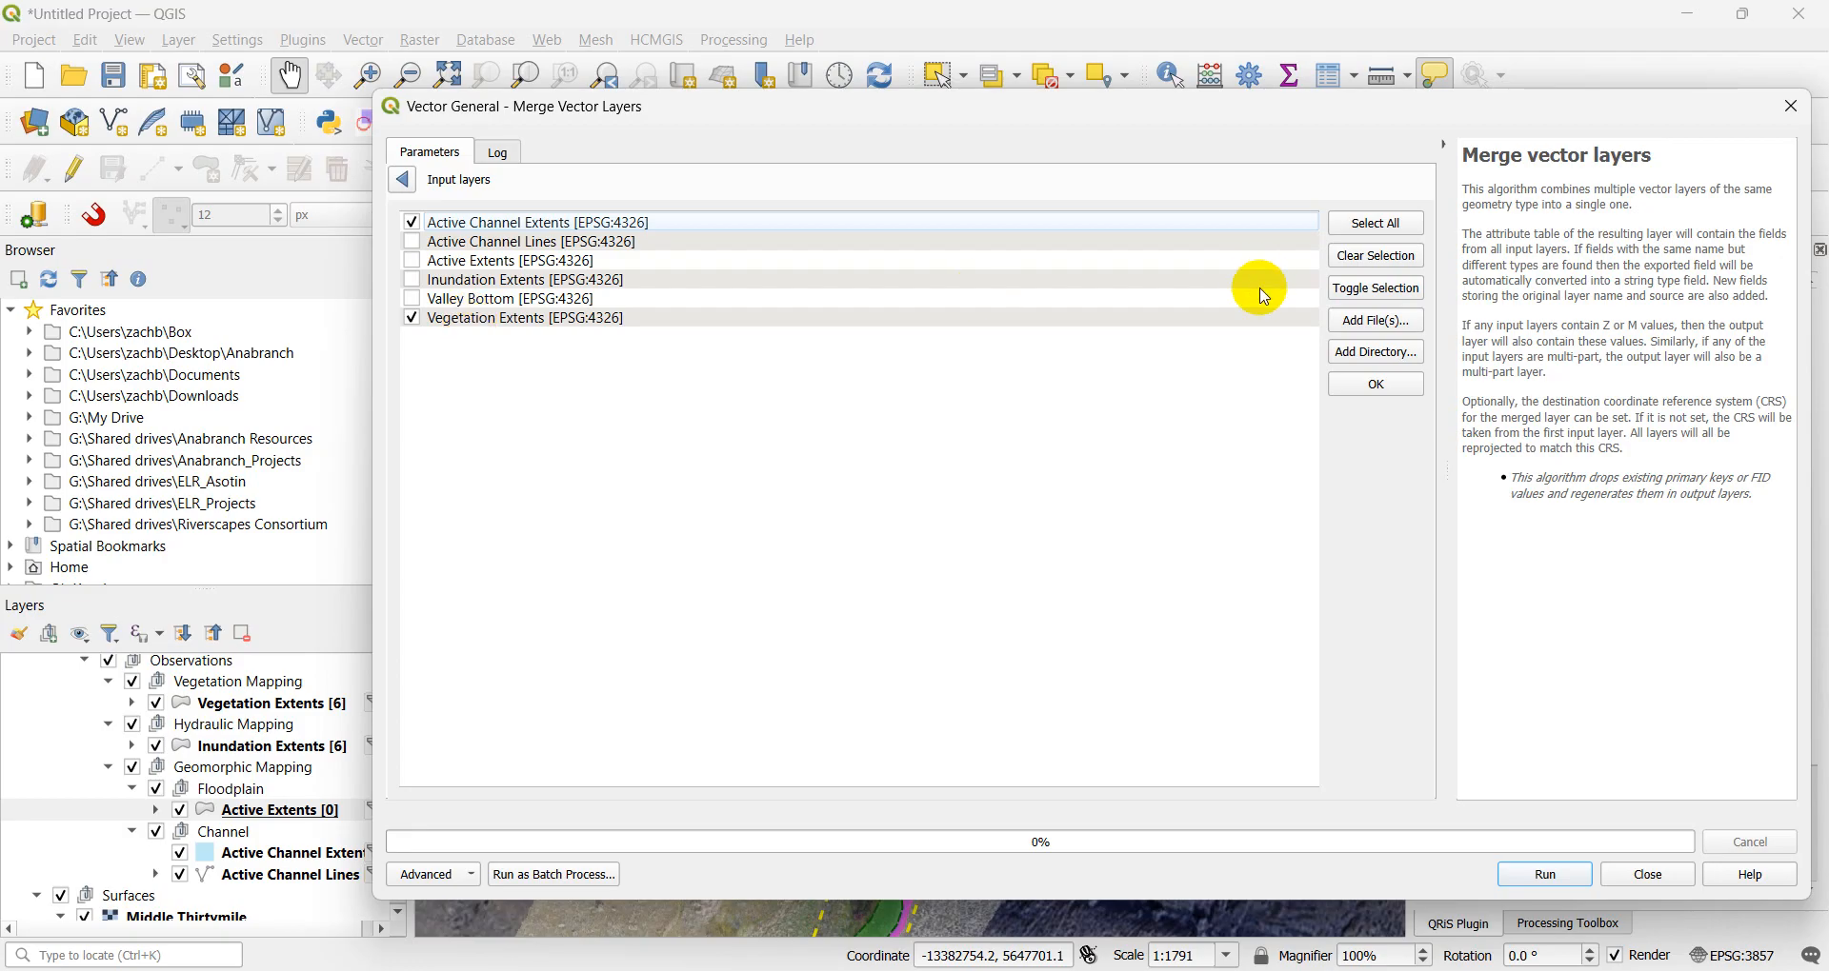
left_click(1369, 384)
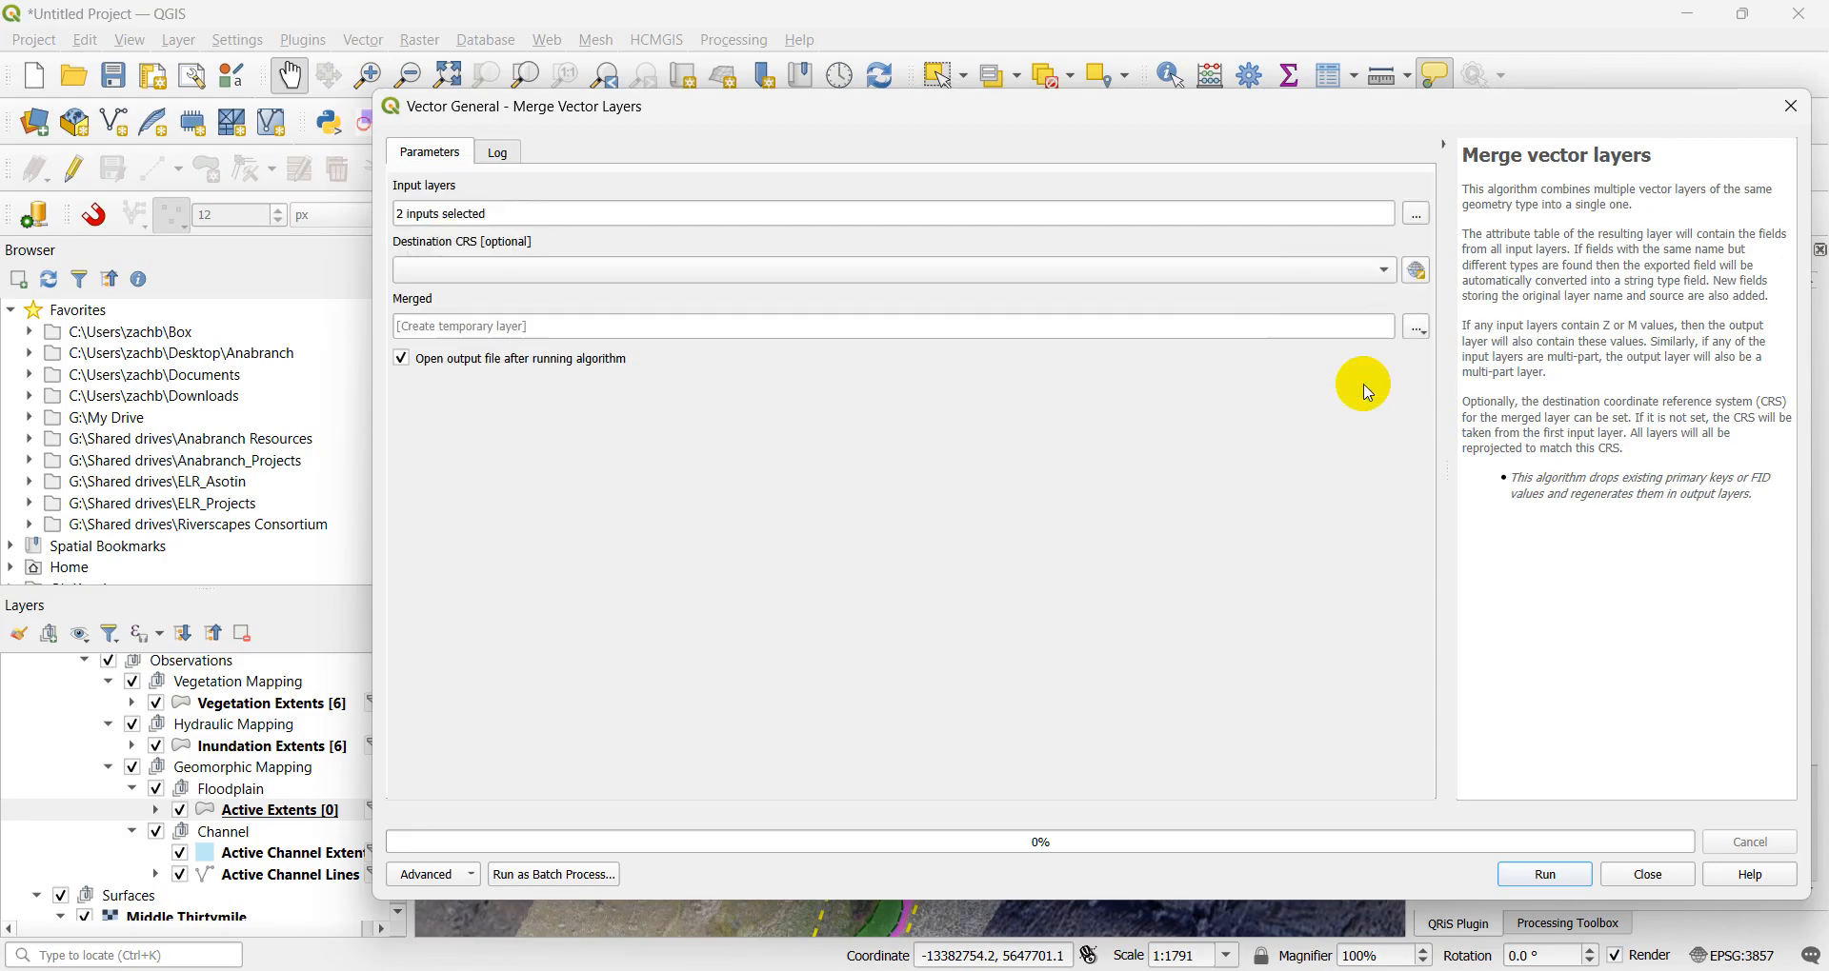
left_click(1572, 875)
left_click(1646, 875)
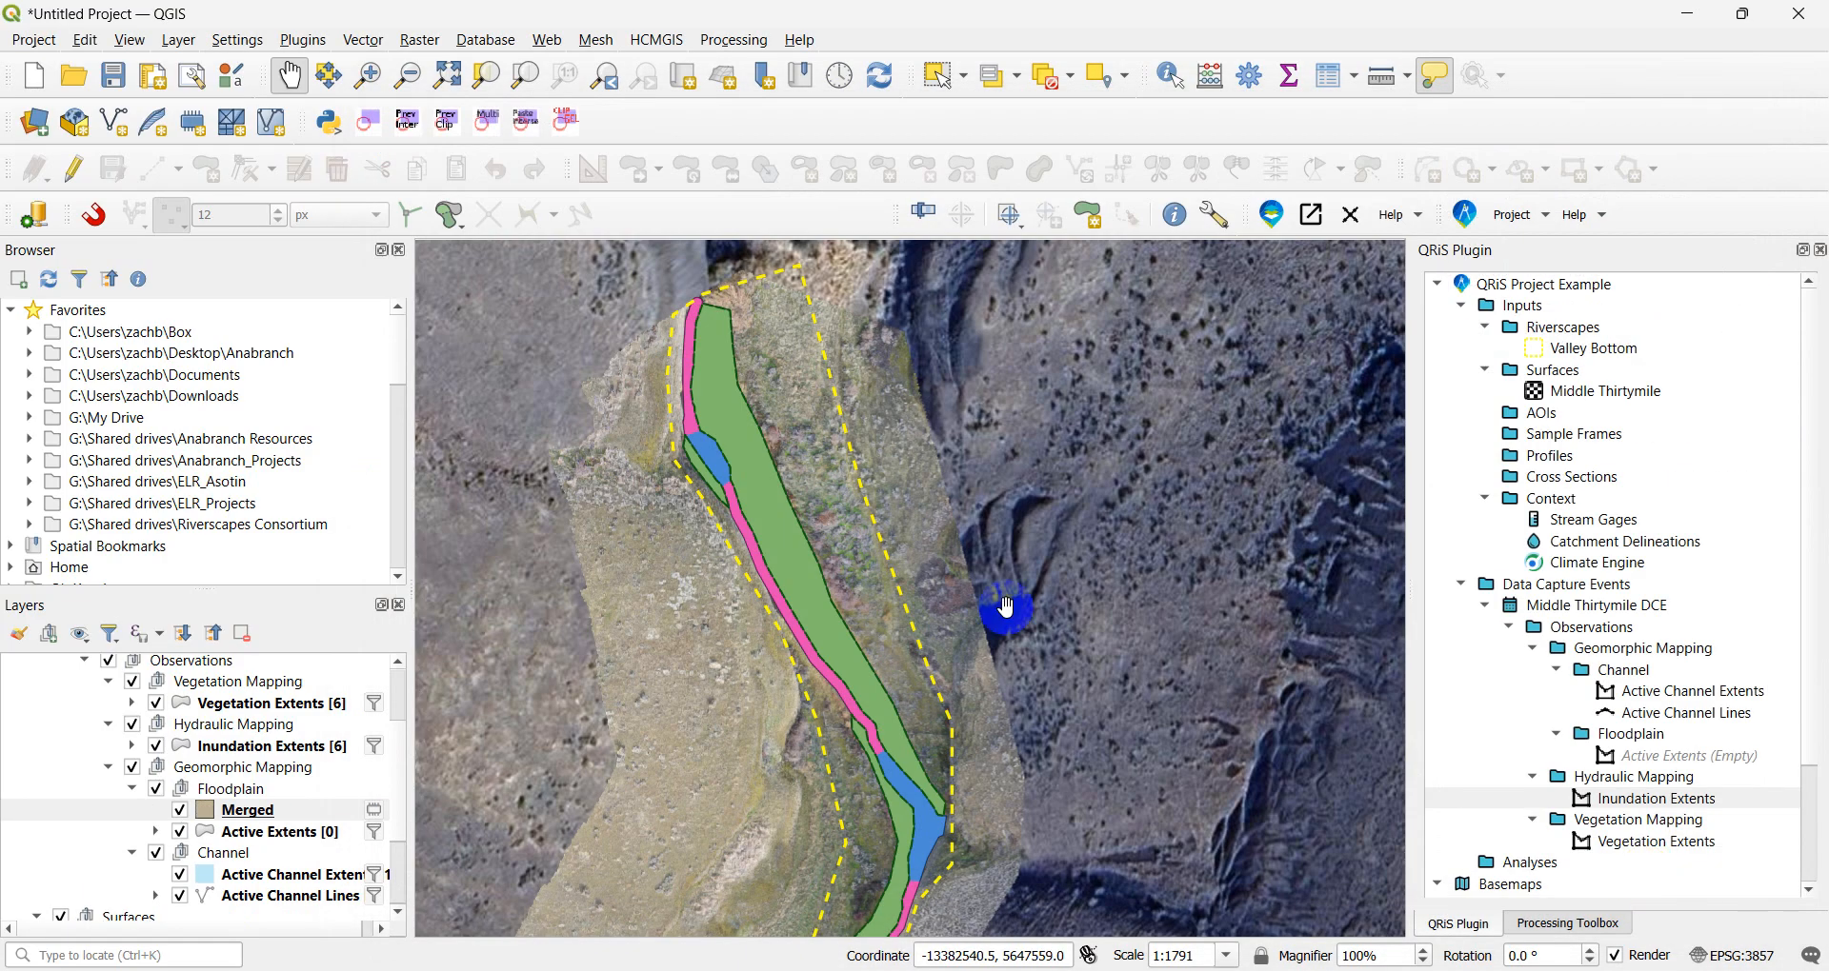
mouse_move(196, 810)
left_mouse_down()
mouse_move(298, 627)
mouse_move(308, 682)
left_mouse_up()
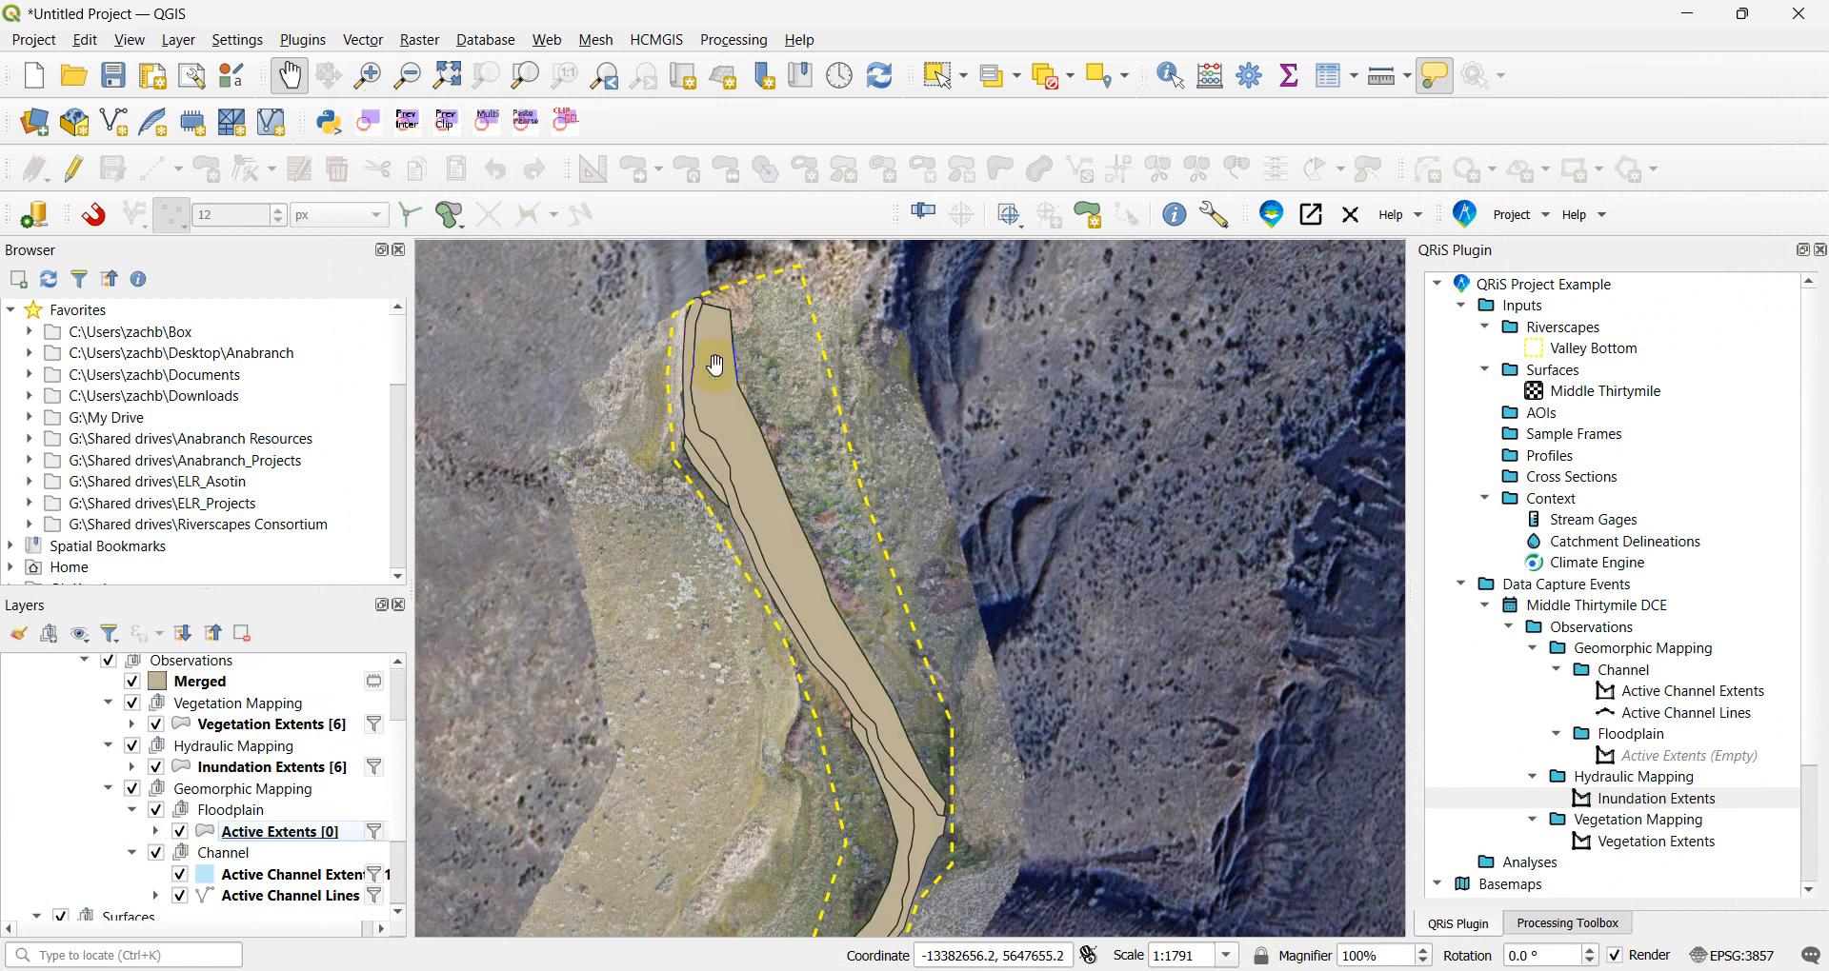
- Dissolve the Active Extents layer into a temporary layer with disjoint features kept separate
left_click(361, 38)
mouse_move(555, 216)
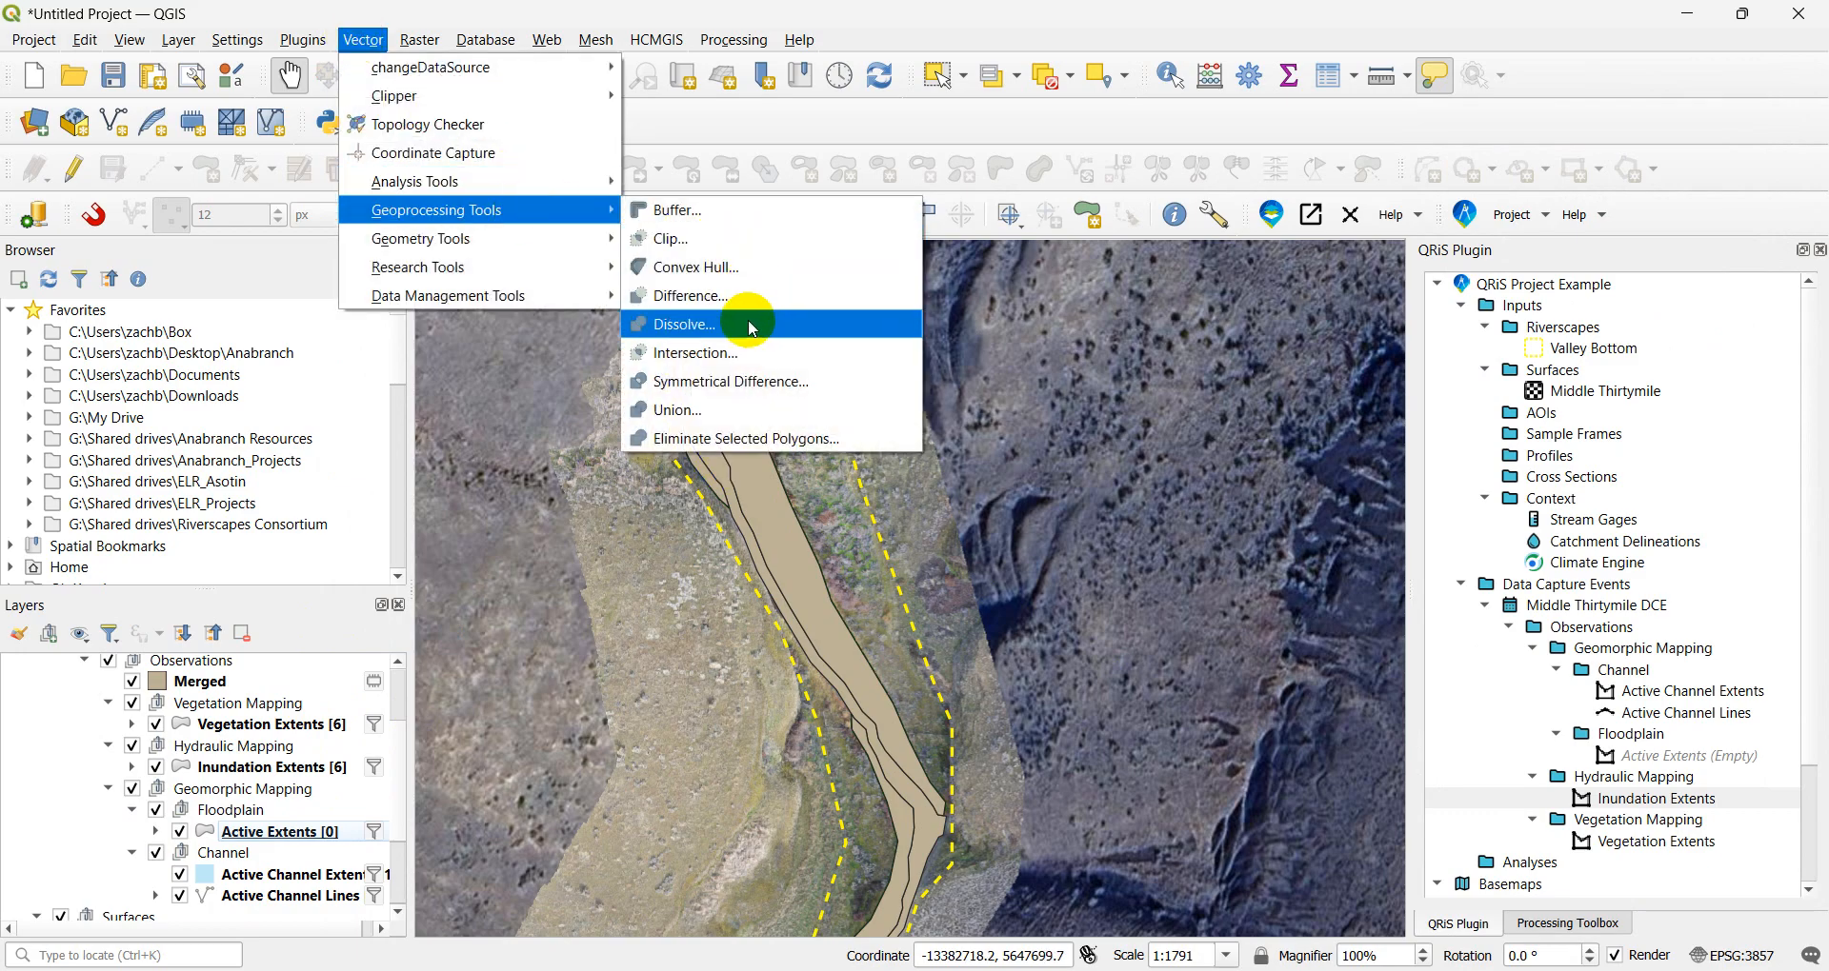
left_click(684, 323)
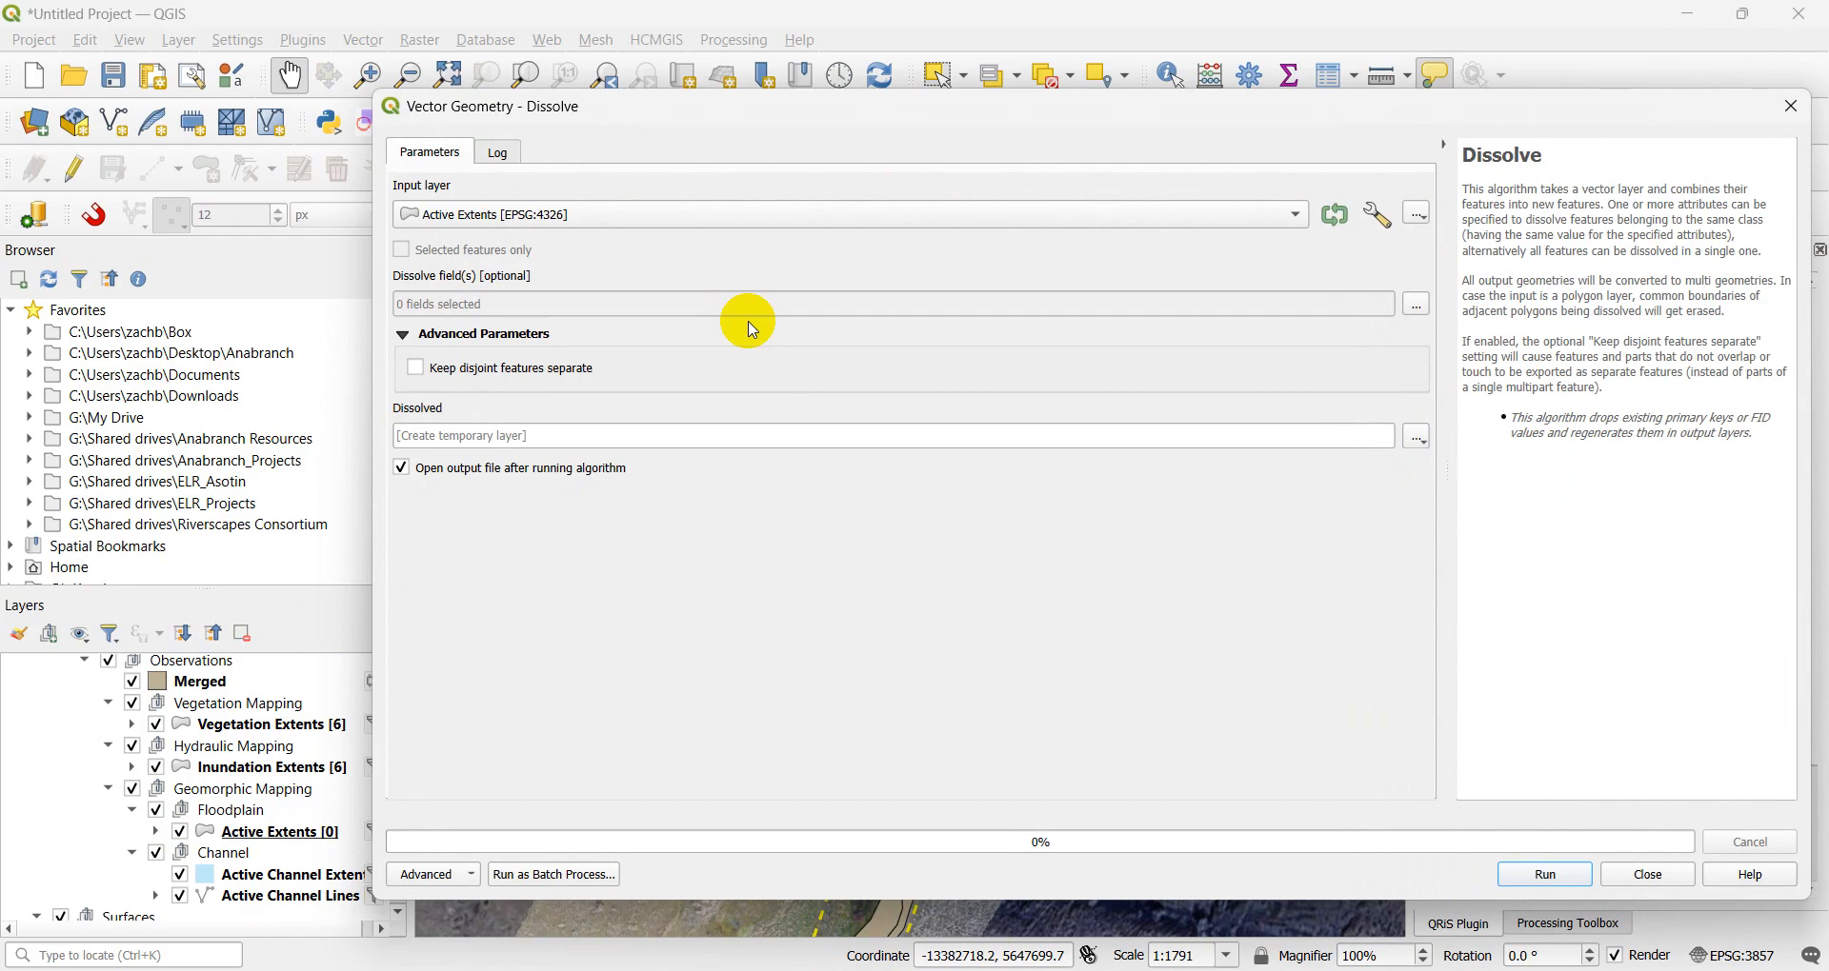
left_click(450, 370)
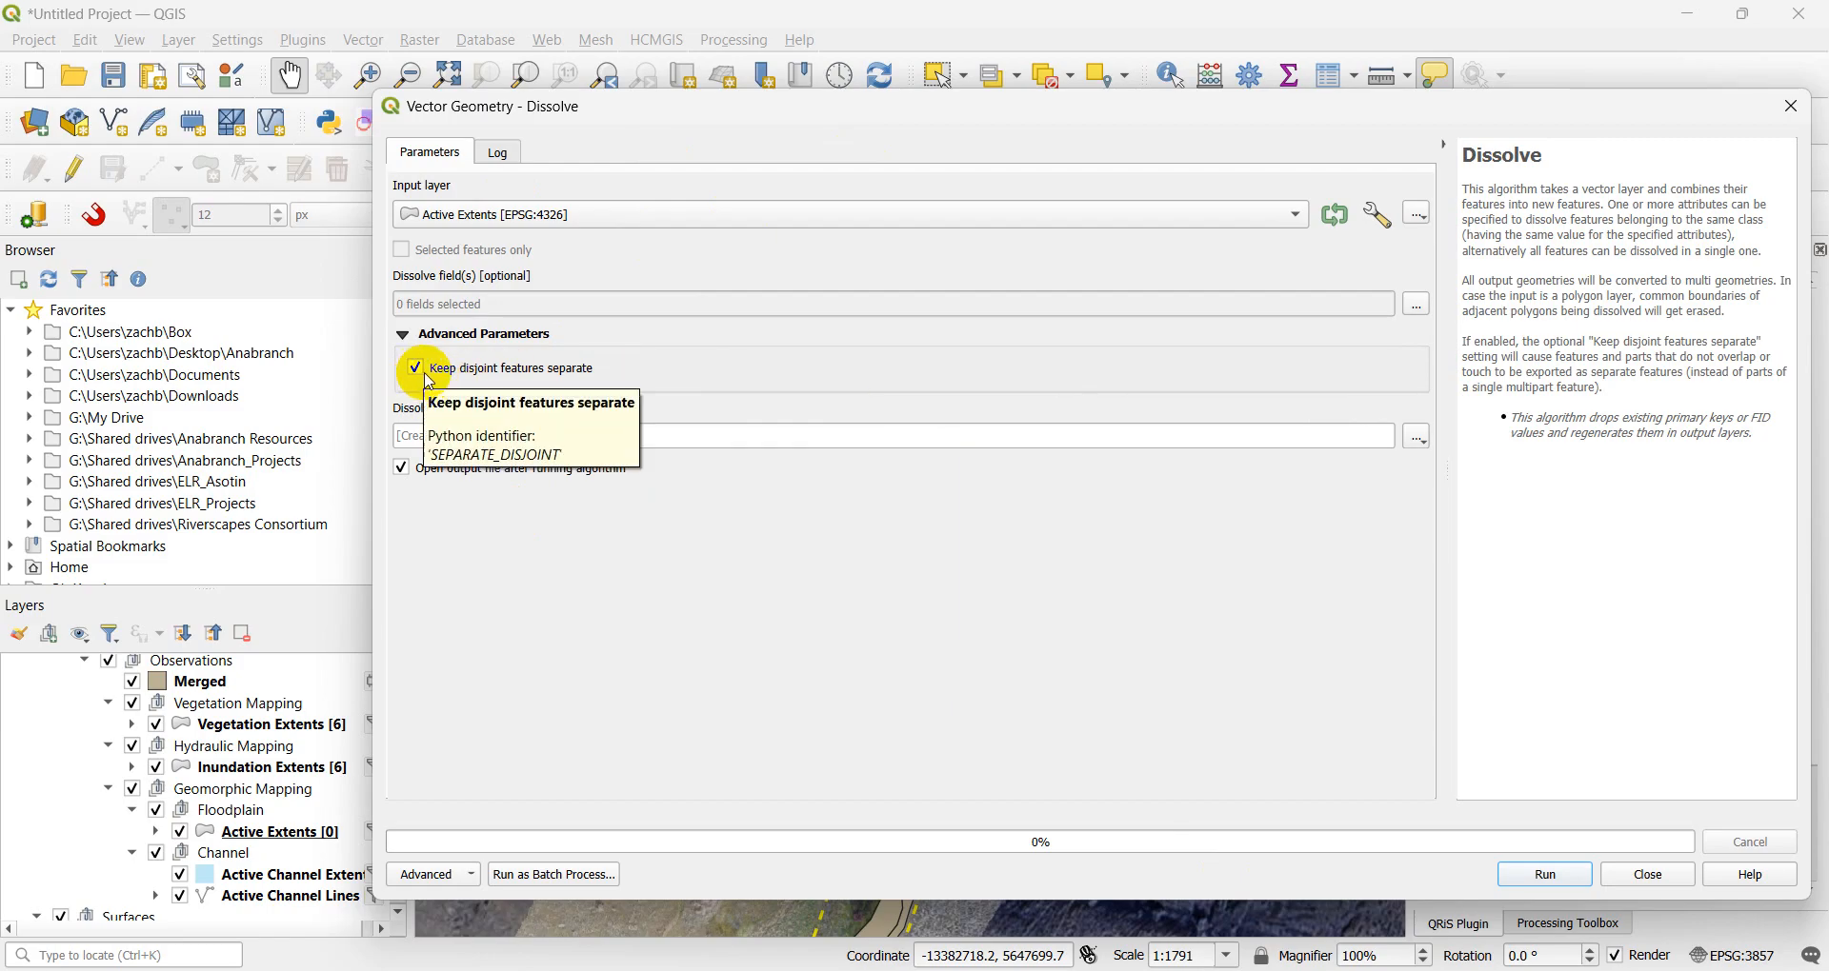
left_click(1576, 877)
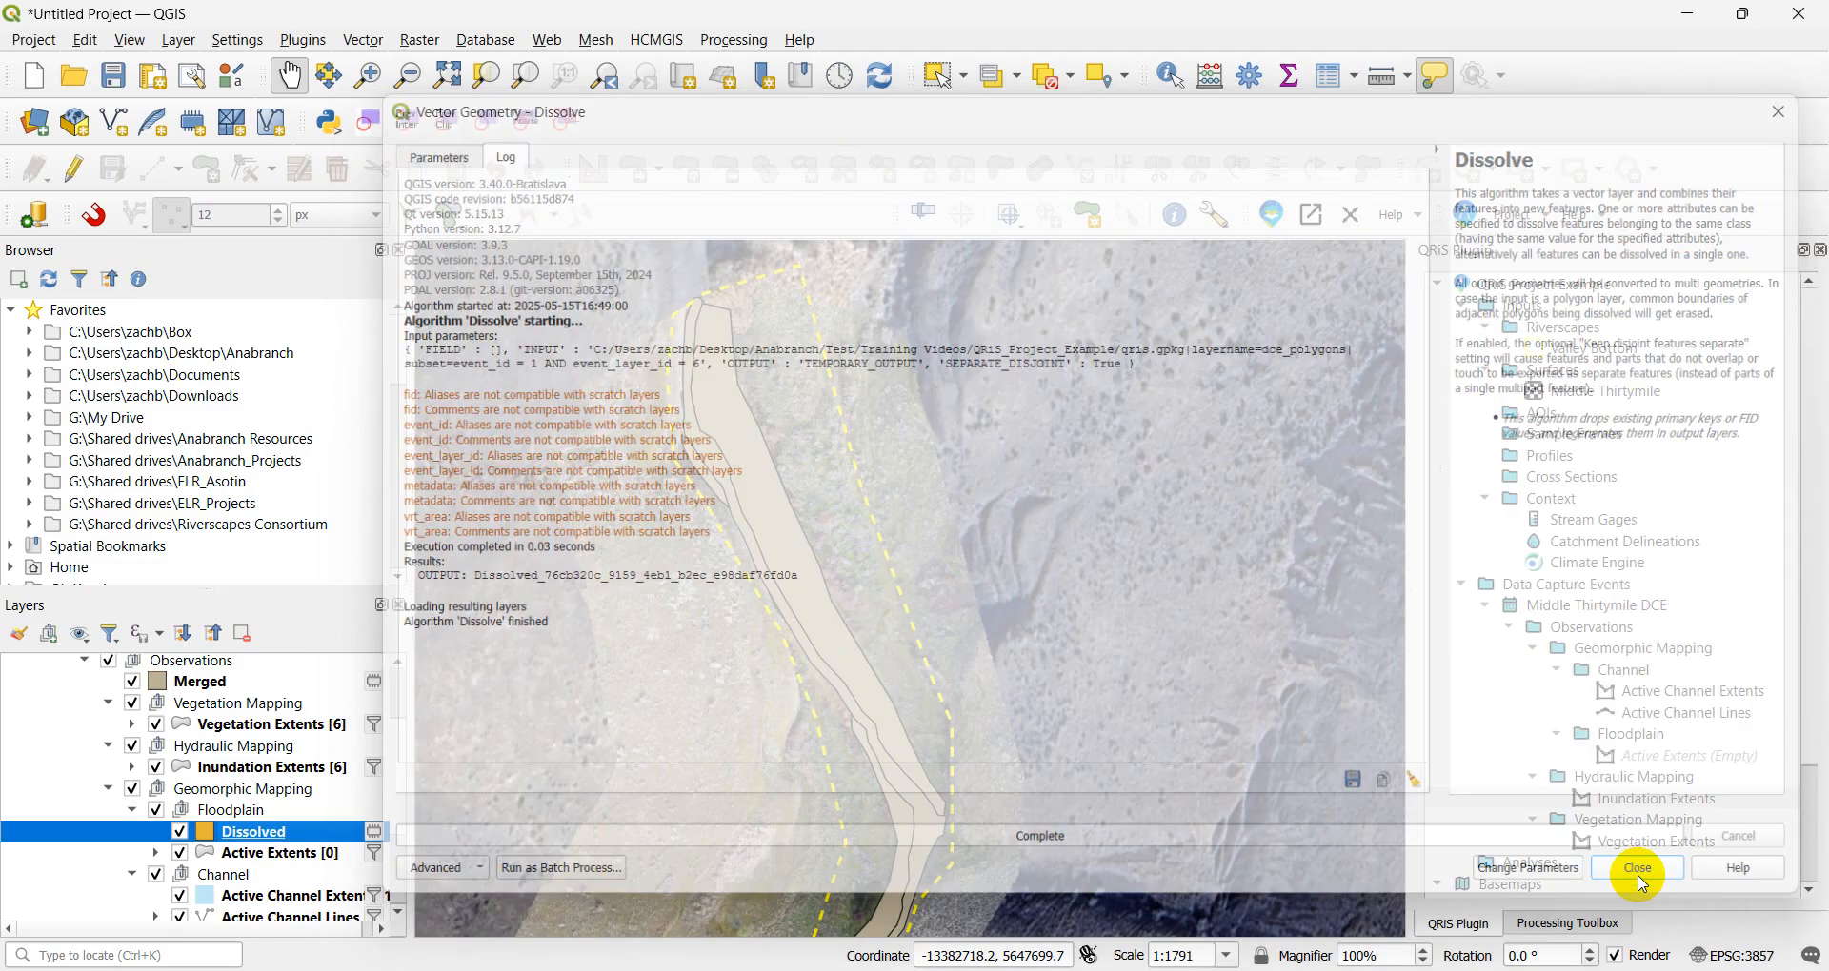
left_click(1639, 870)
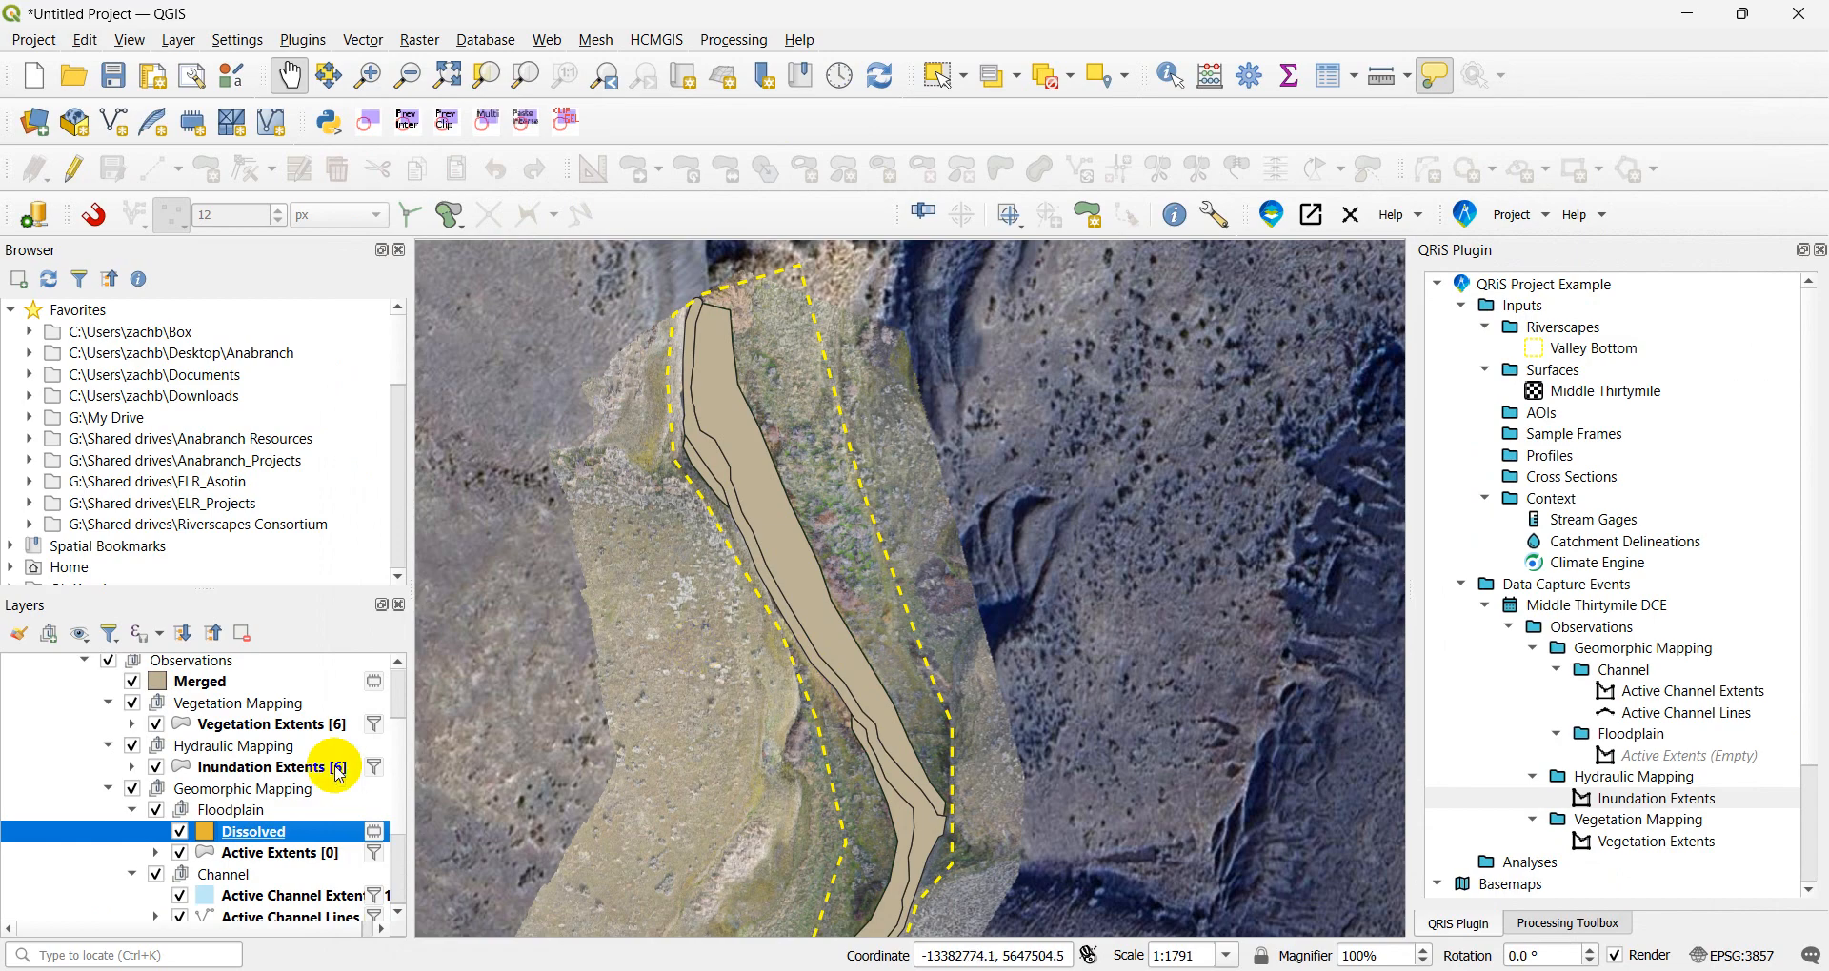
- Place the Dissolved layer above Merged, hide Merged, and check the Dissolved layer's attribute table
left_click_drag(229, 831, 310, 676)
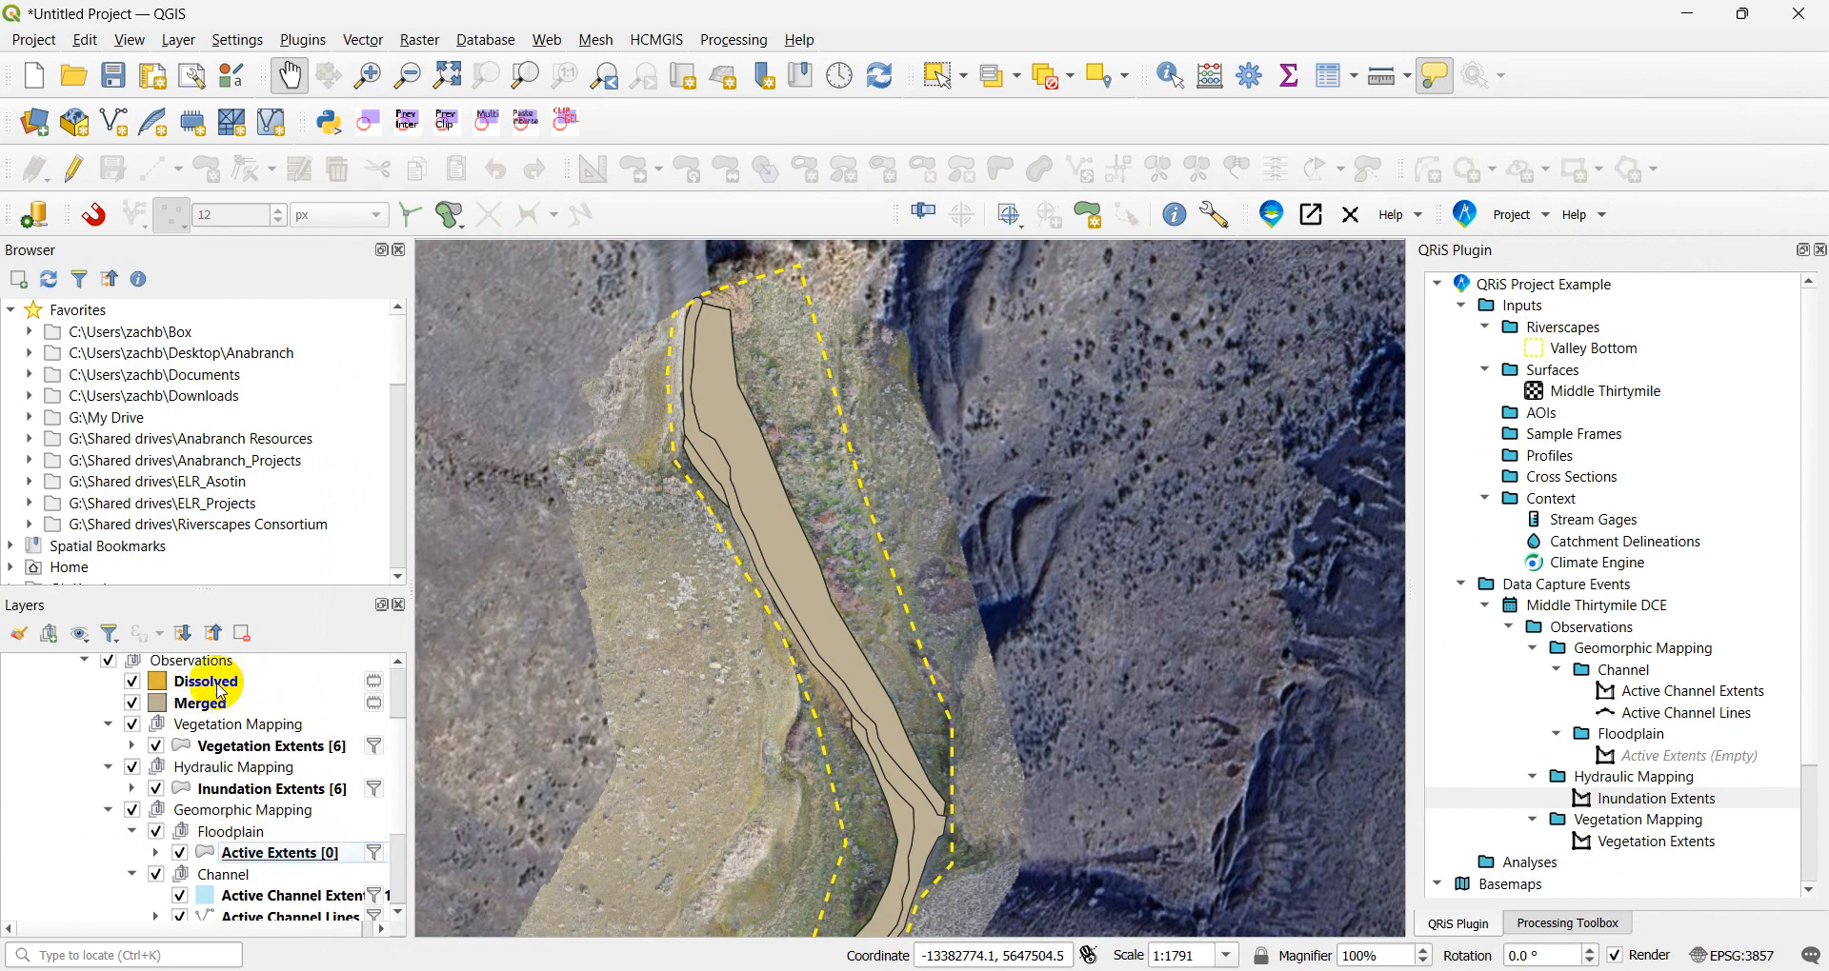
left_click(131, 703)
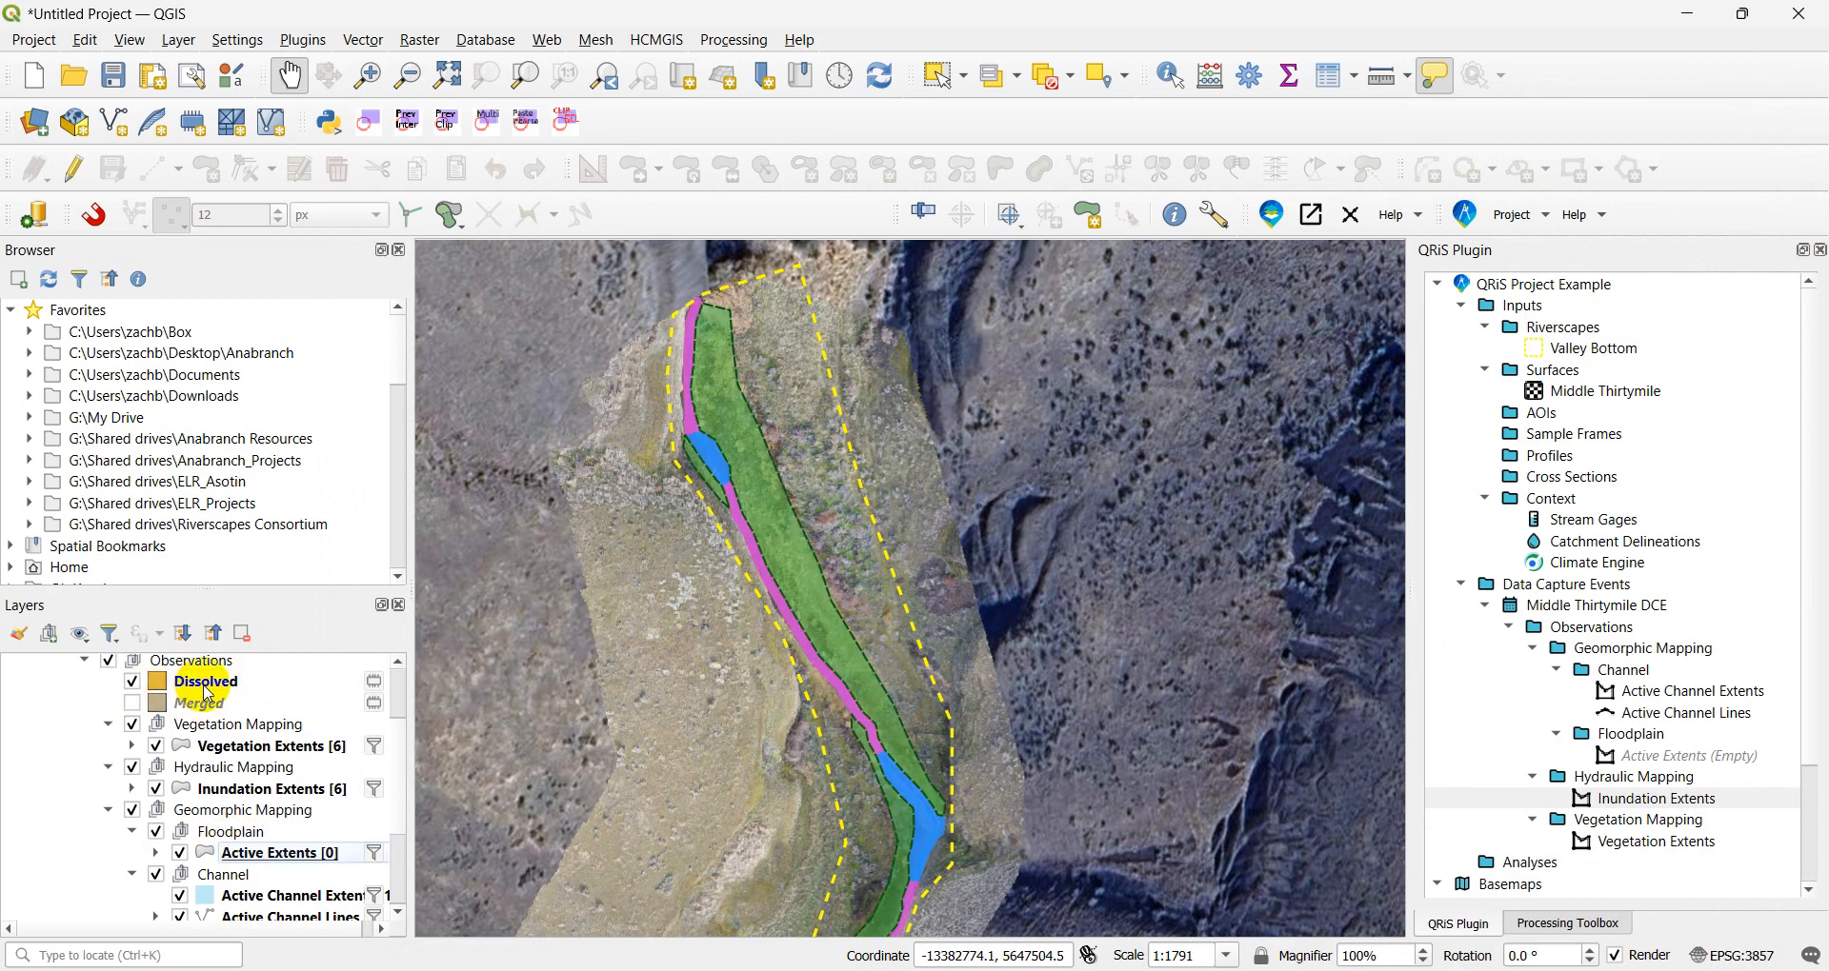
right_click(189, 683)
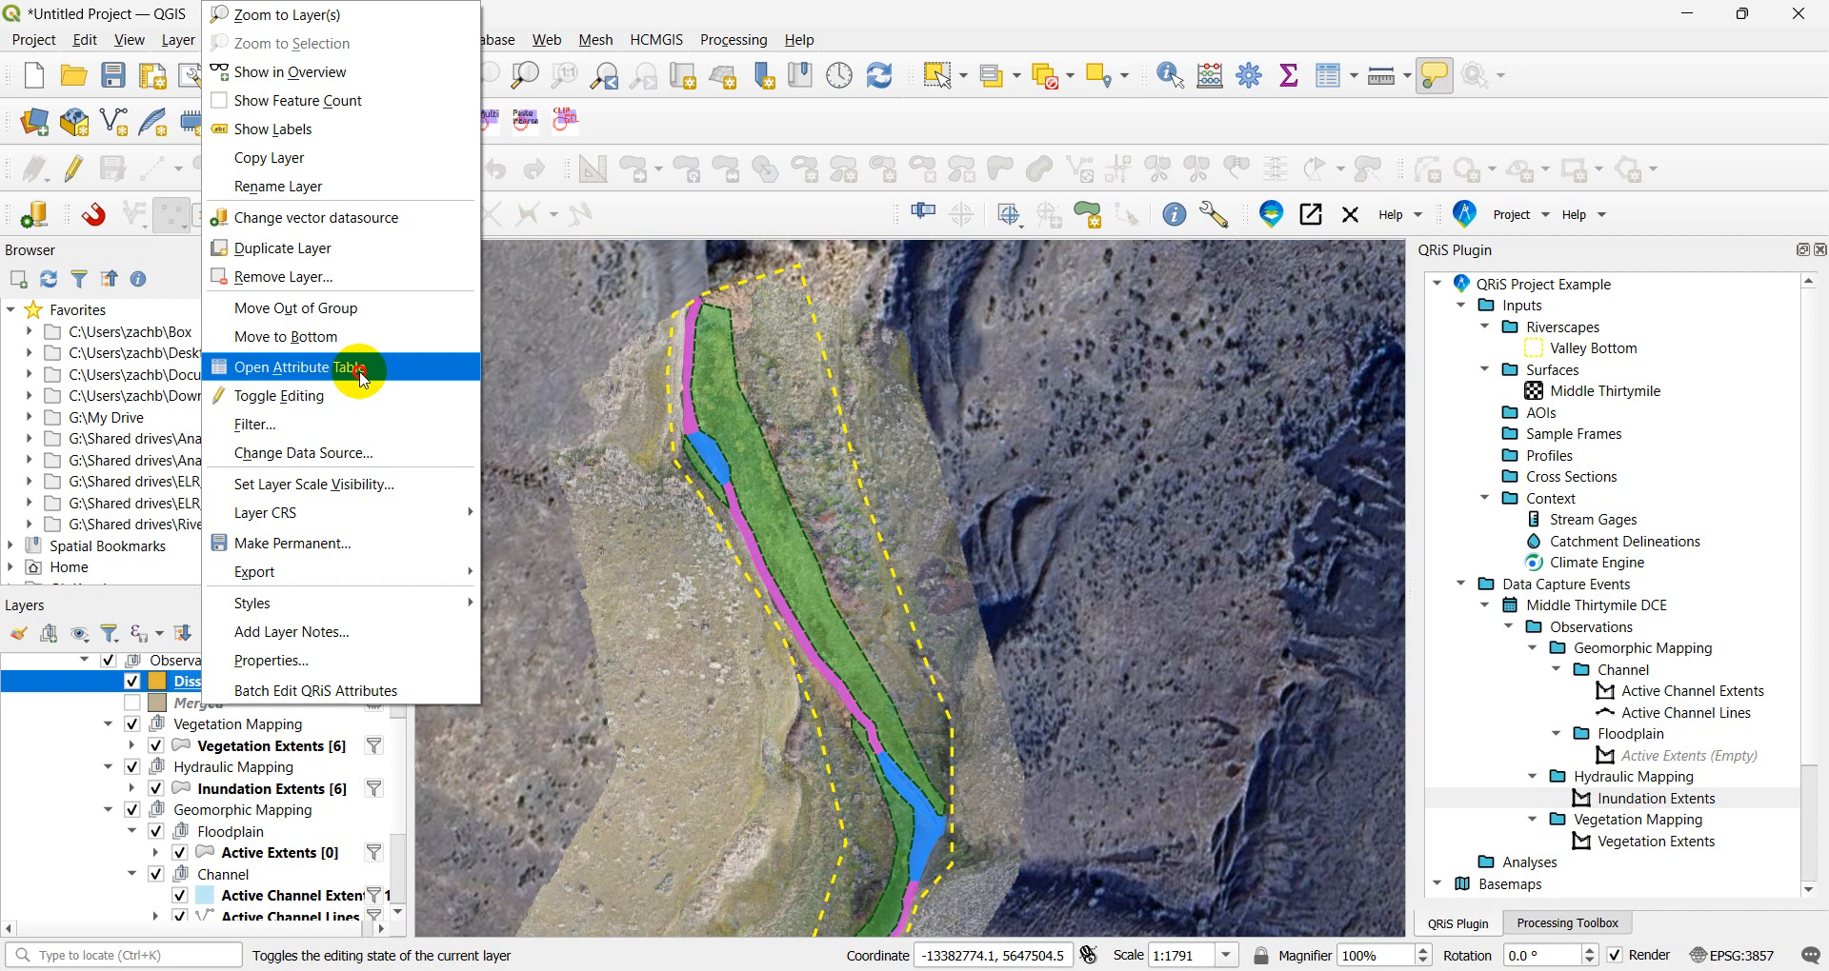
left_click(362, 376)
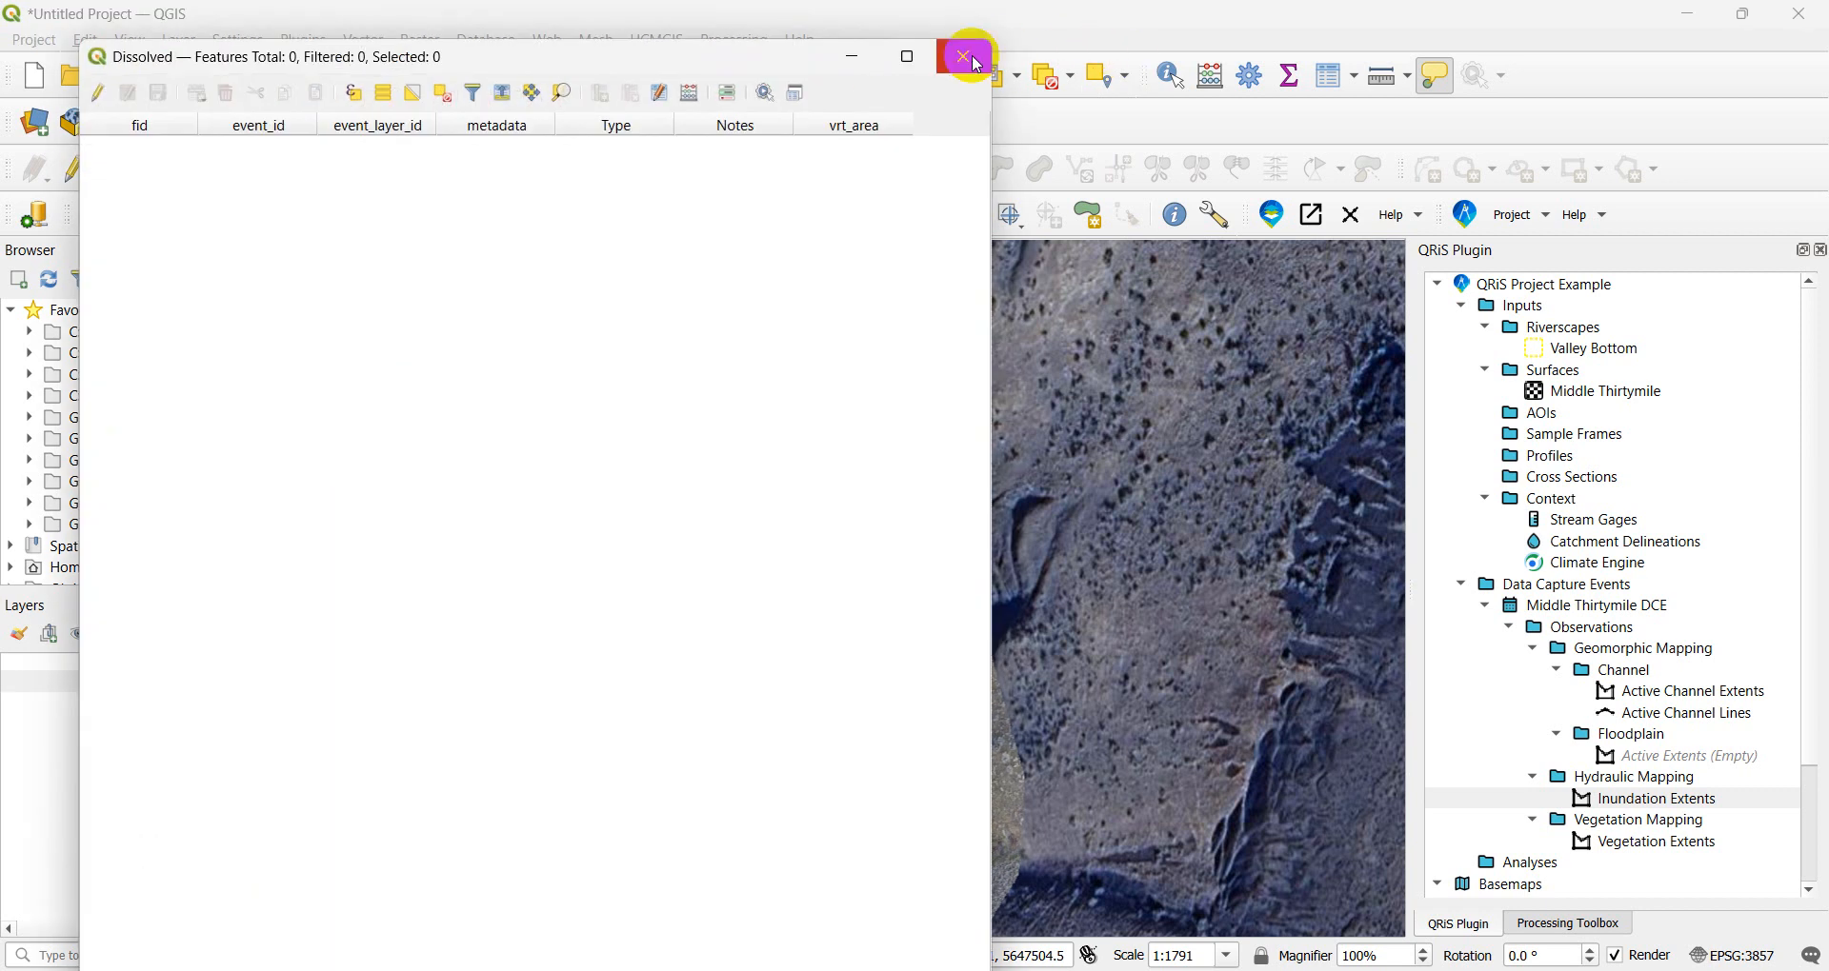
left_click(972, 57)
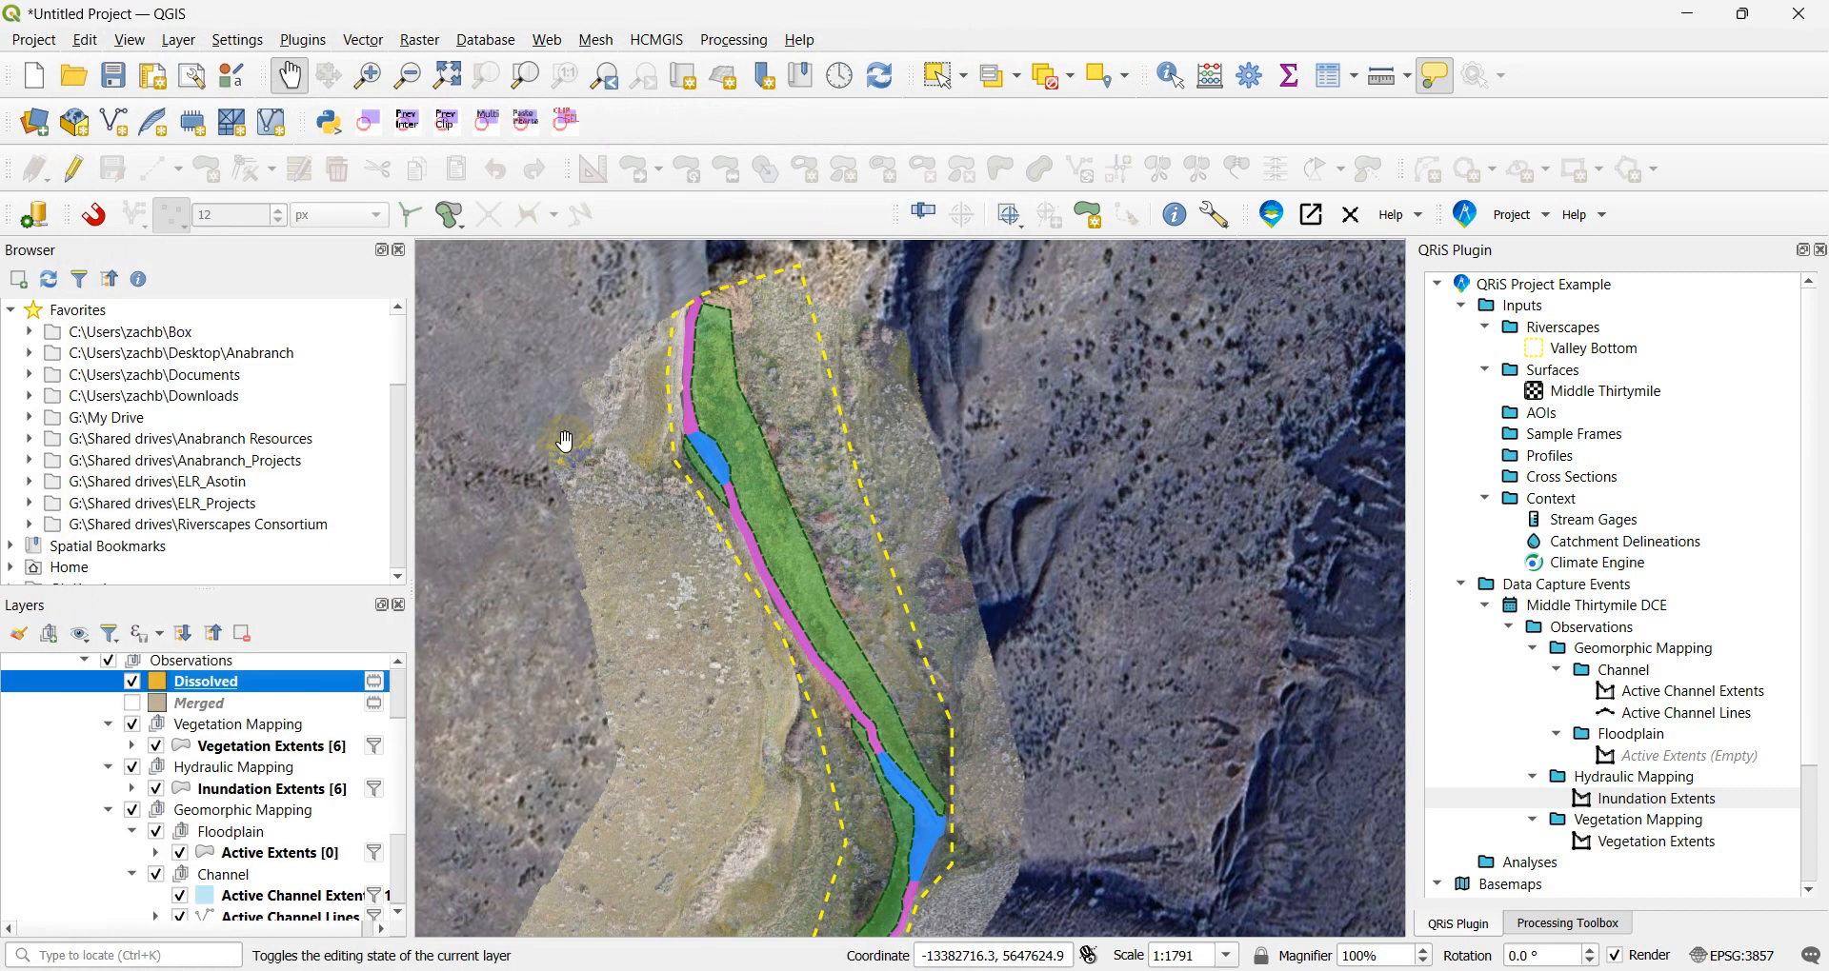
- Remove the Dissolved layer from the project and show the Merged layer again
right_click(195, 683)
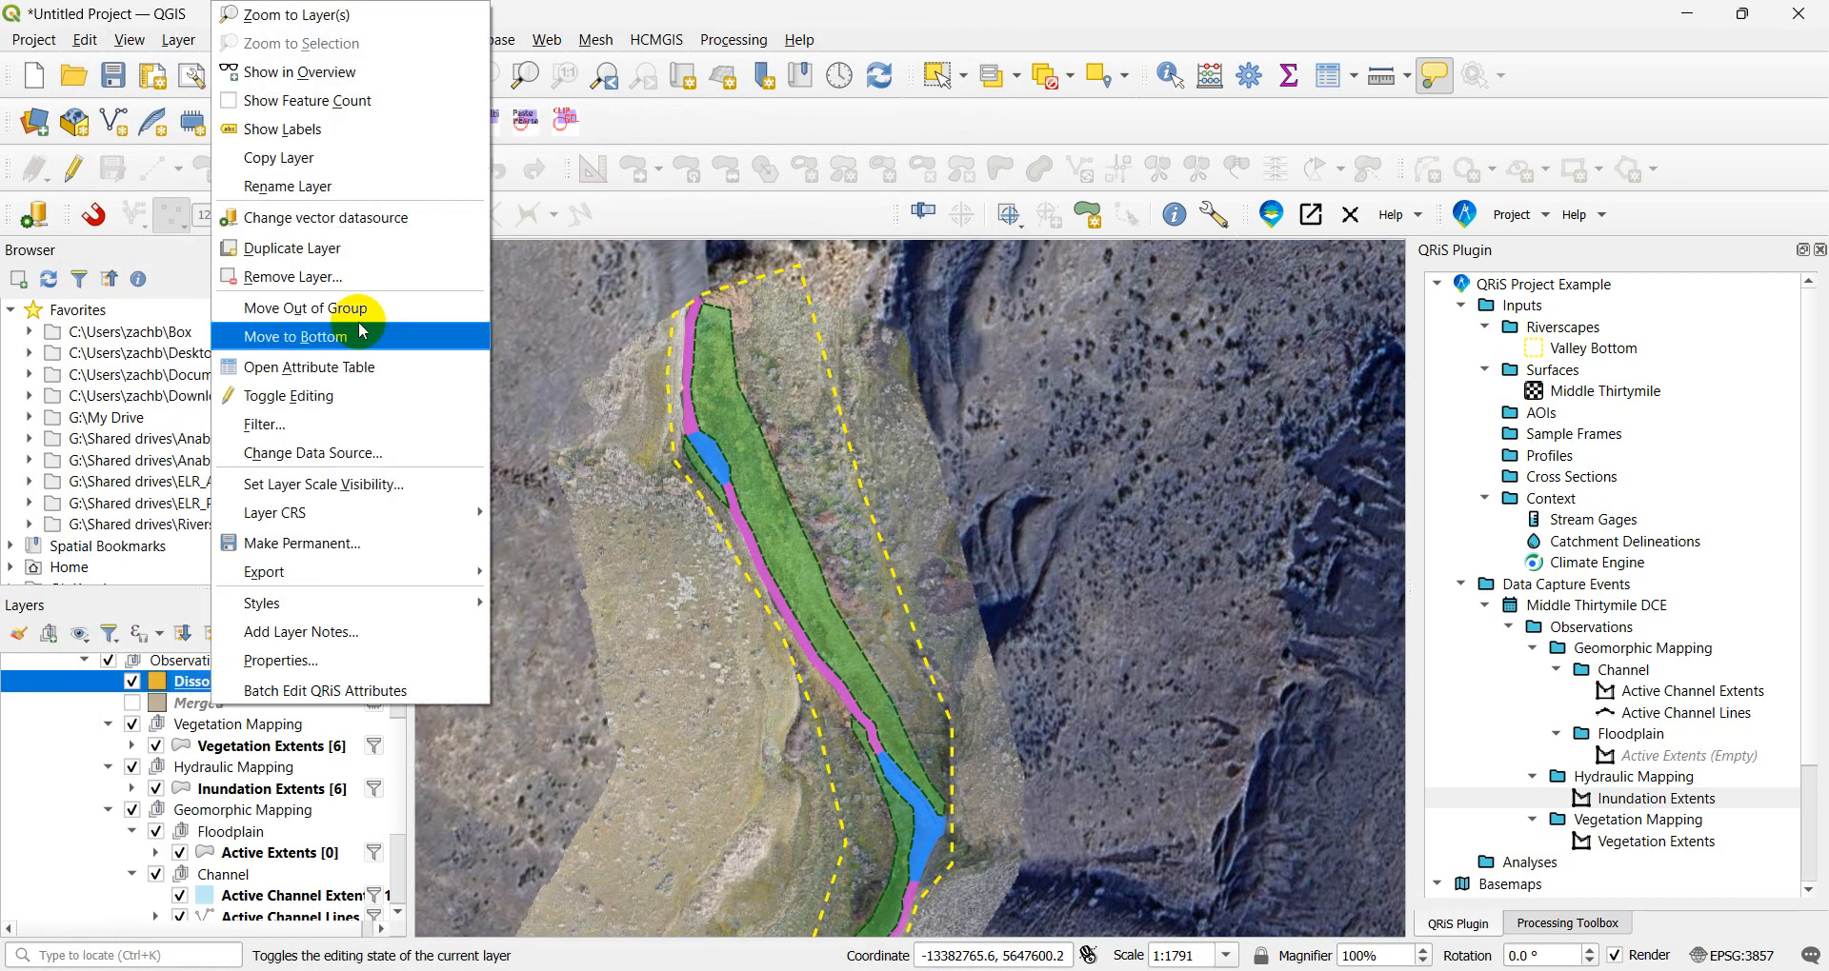
left_click(276, 277)
left_click(865, 536)
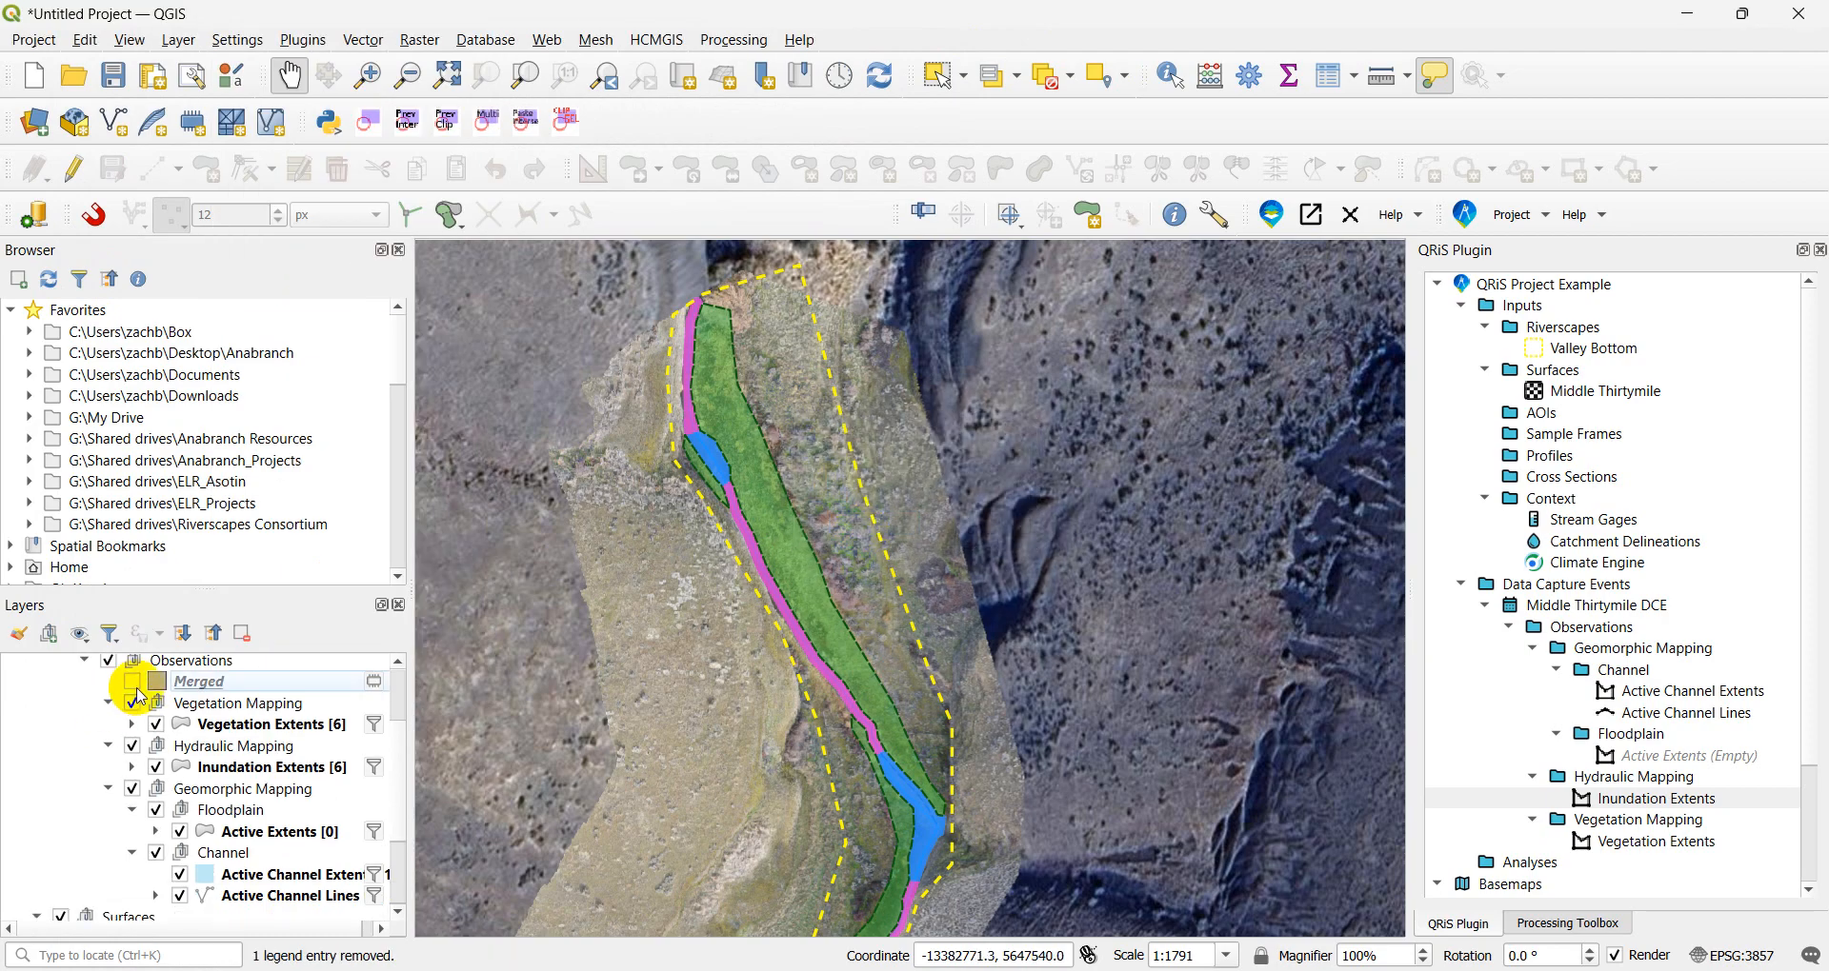
left_click(131, 682)
- Dissolve the Merged layer into a temporary layer with disjoint features kept separate
left_click(202, 684)
left_click(363, 39)
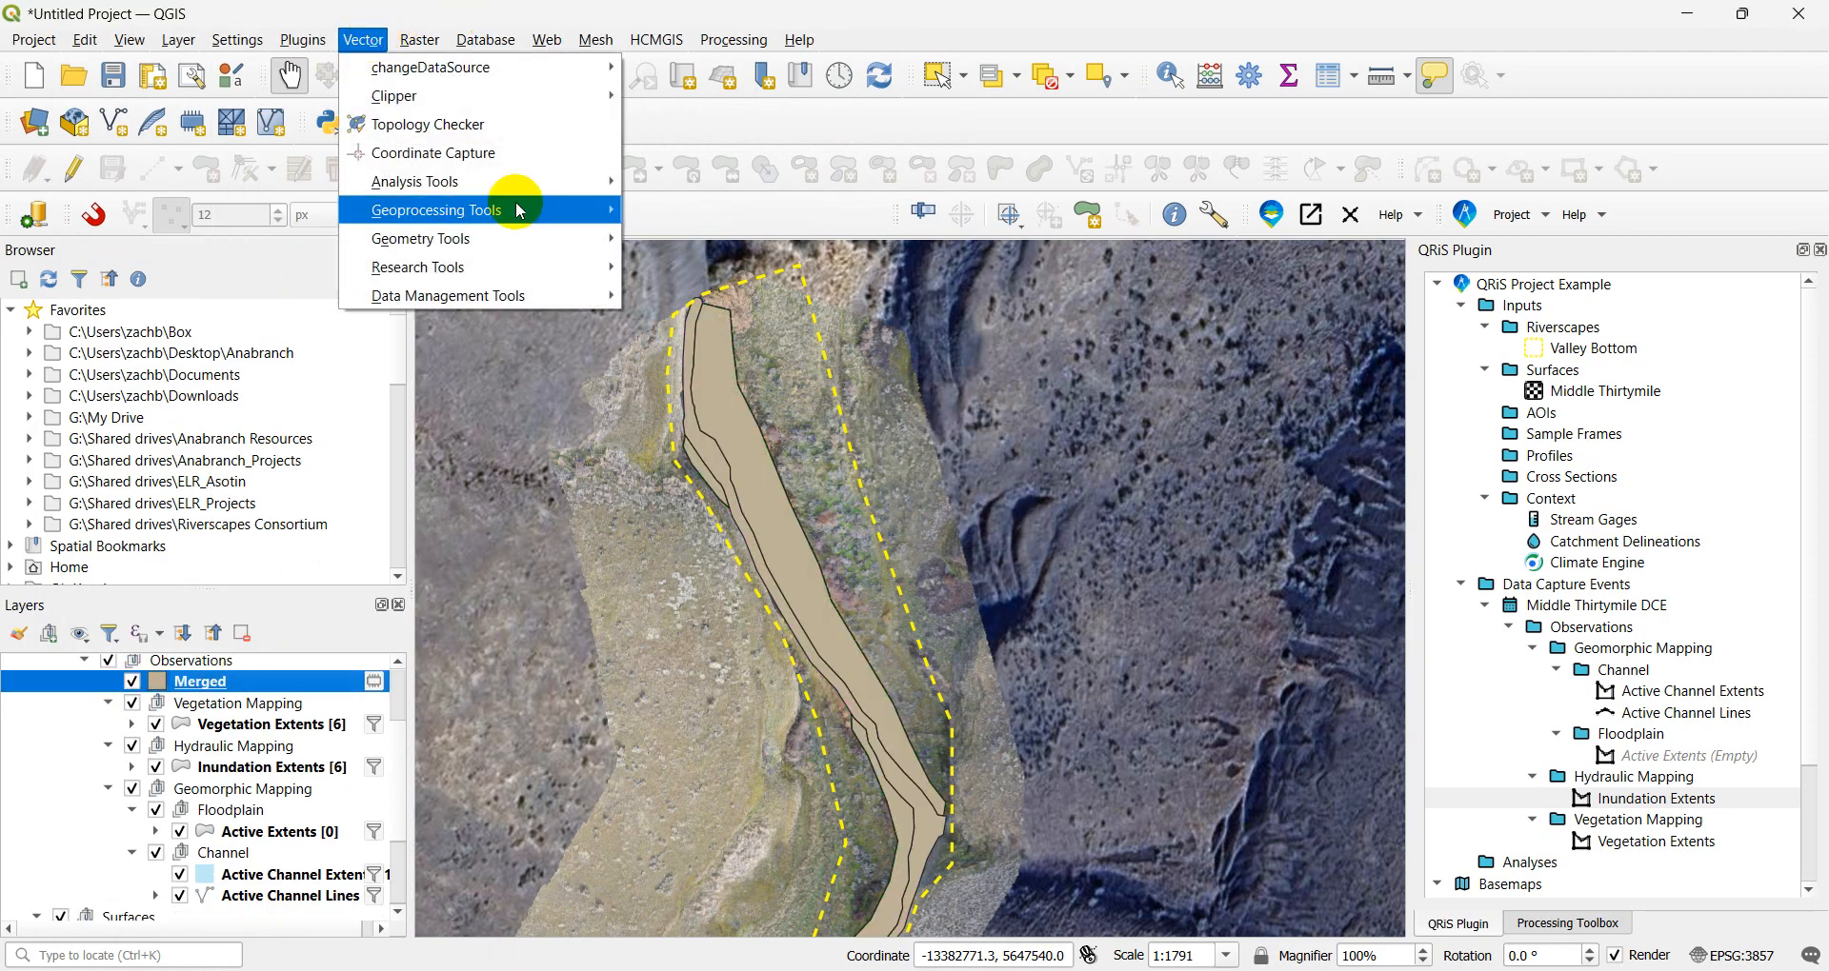
mouse_move(534, 306)
mouse_move(524, 208)
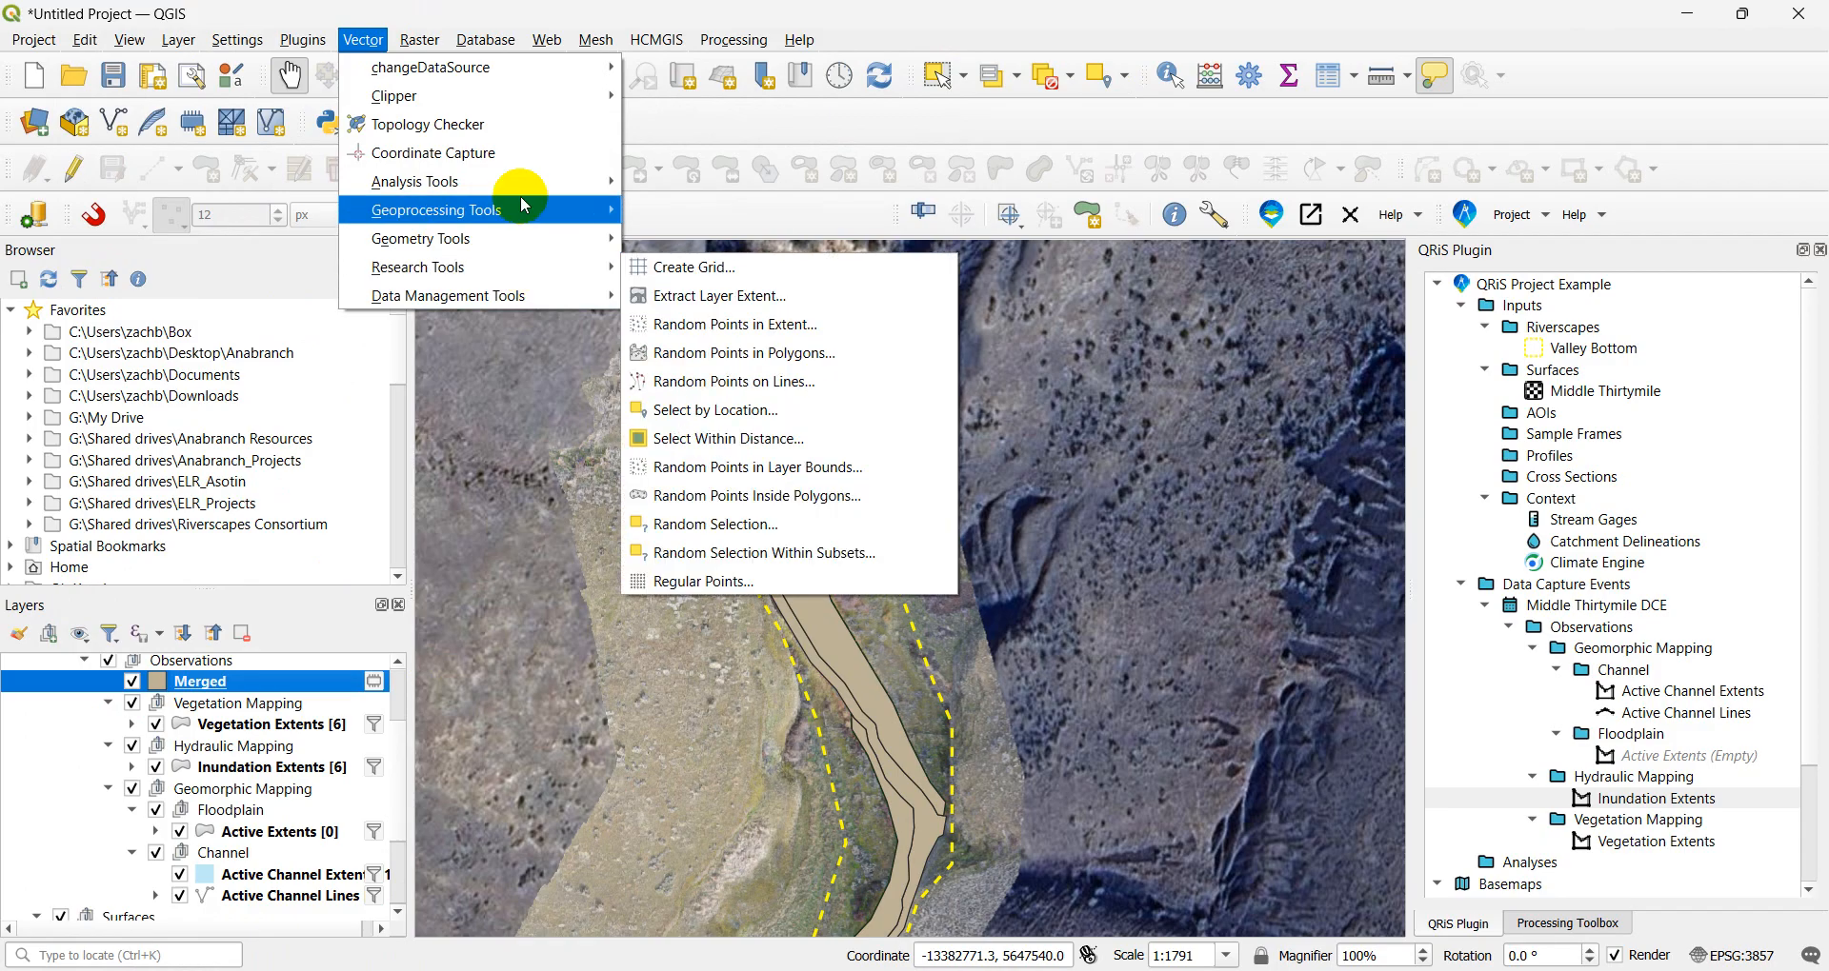
left_click(724, 323)
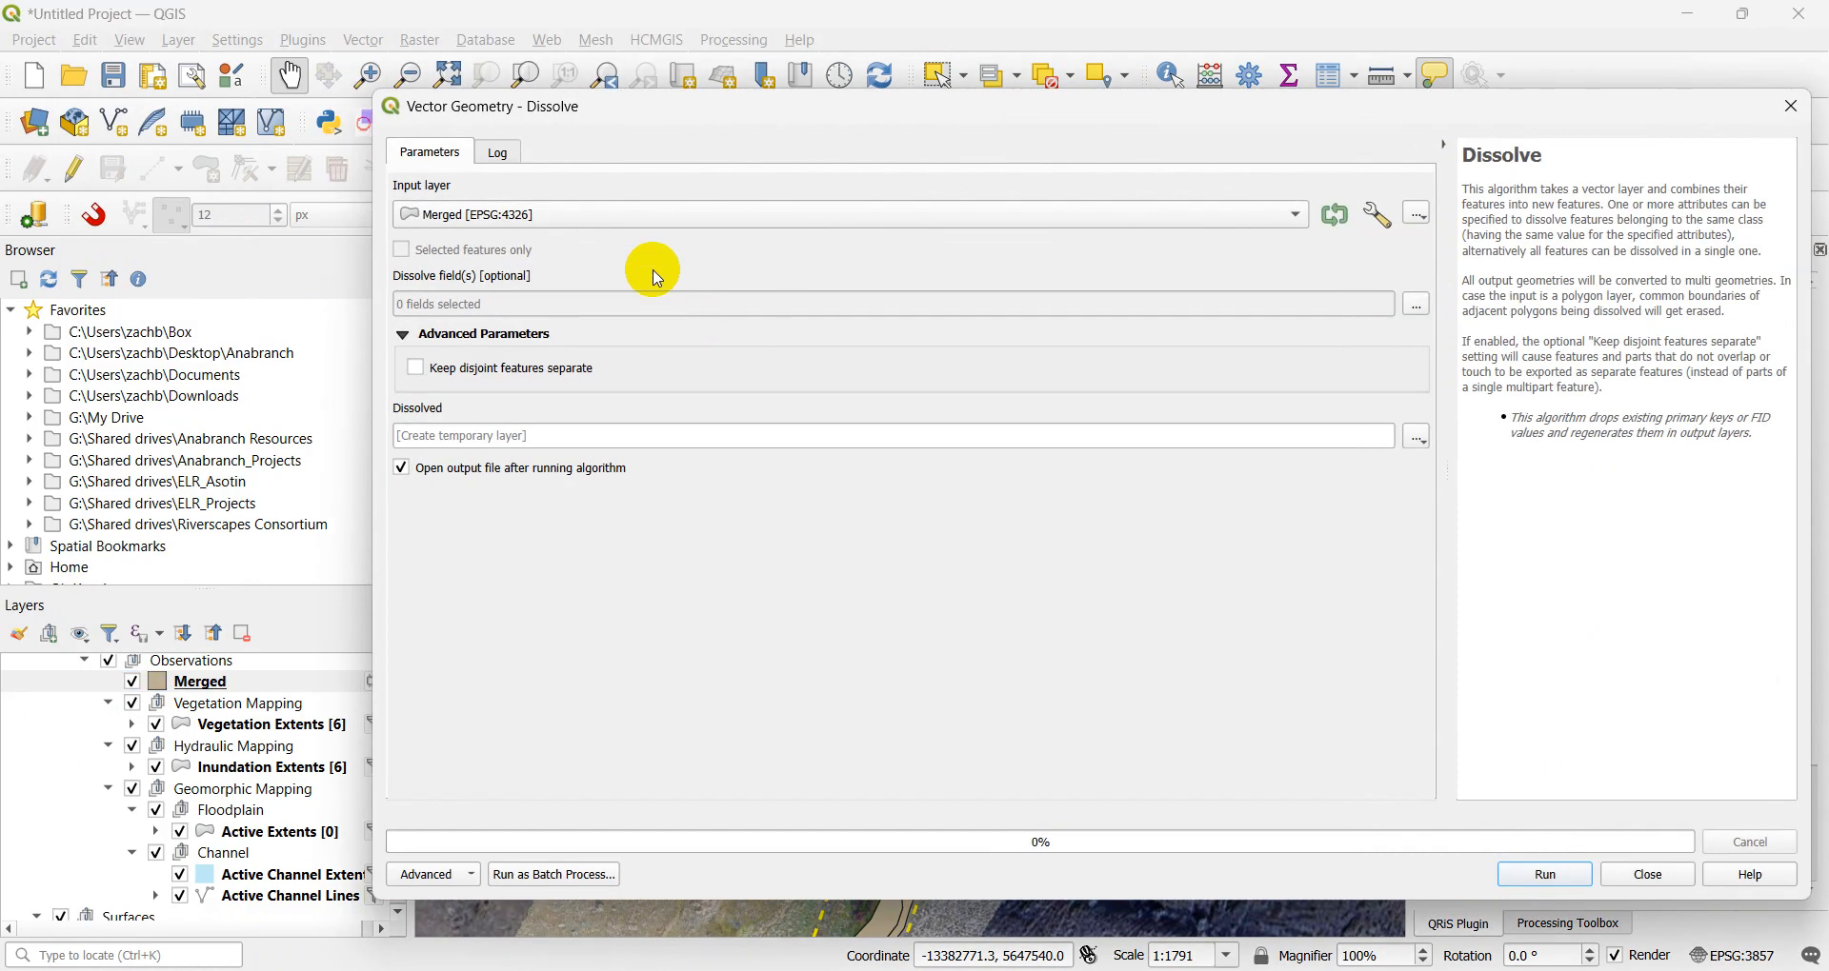
left_click(429, 371)
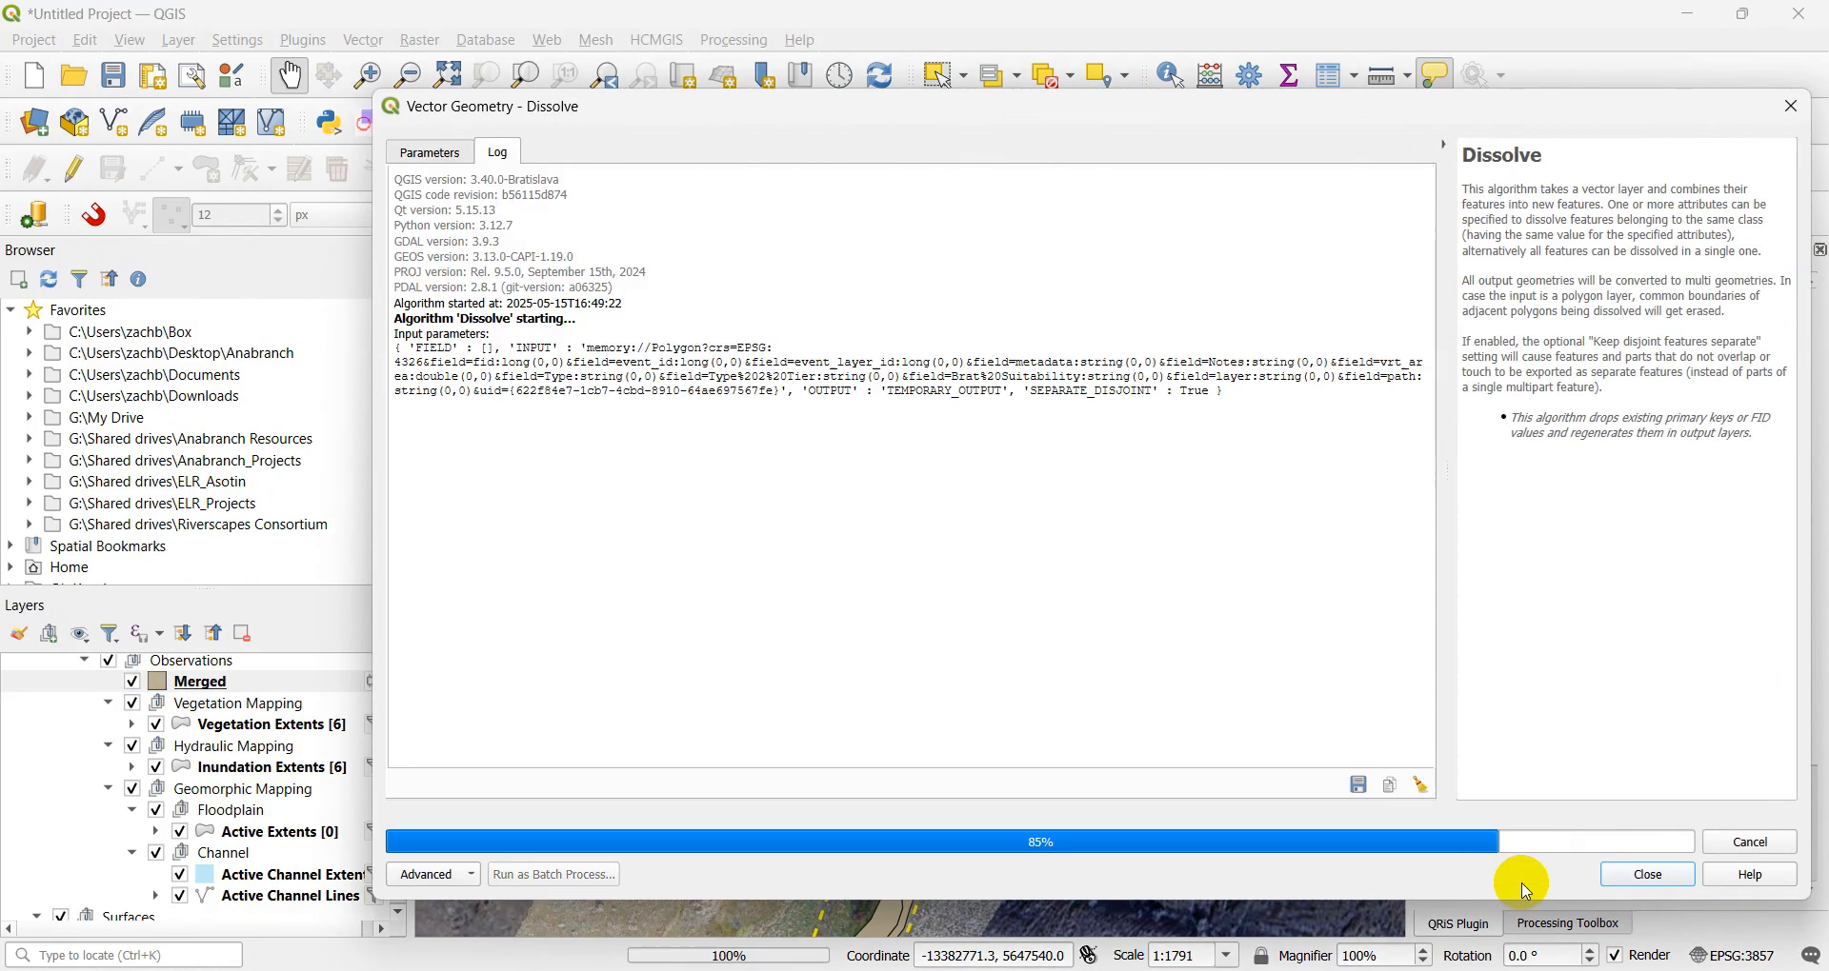
left_click(1522, 875)
left_click(1634, 872)
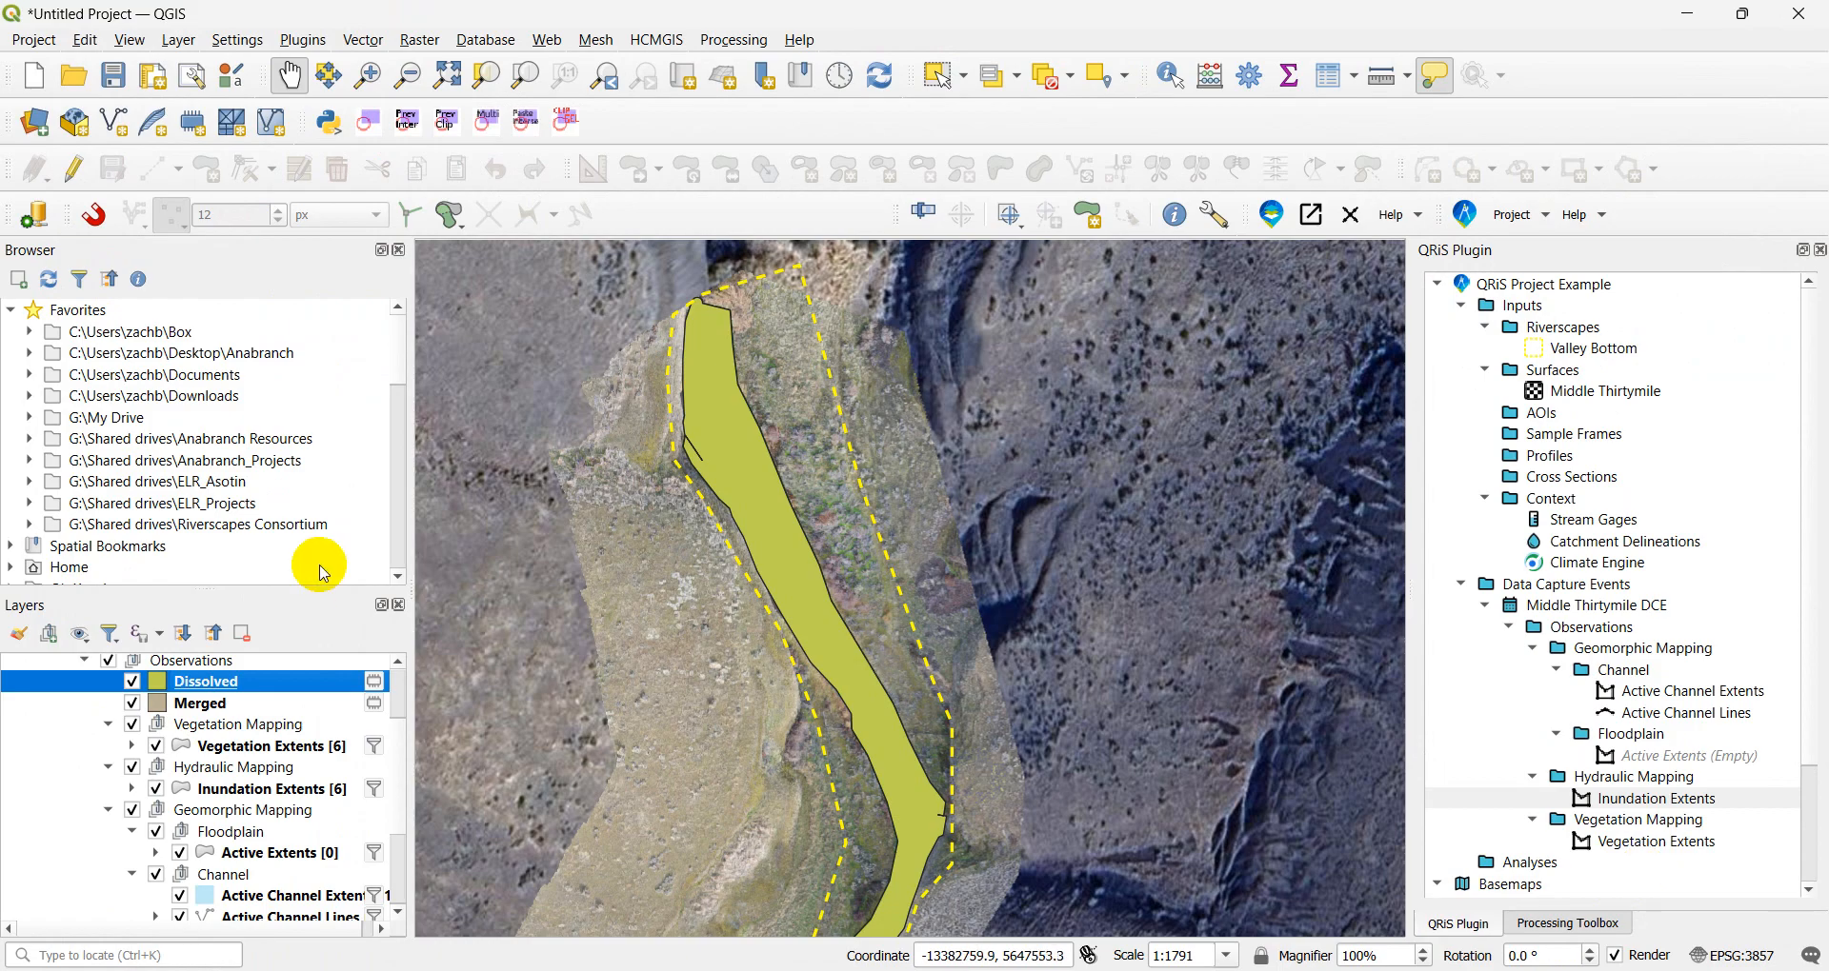
- Hide the Merged layer and inspect the dissolved polygon along the whole valley bottom
scroll(714, 514, "down", 1)
left_click_drag(627, 723, 691, 556)
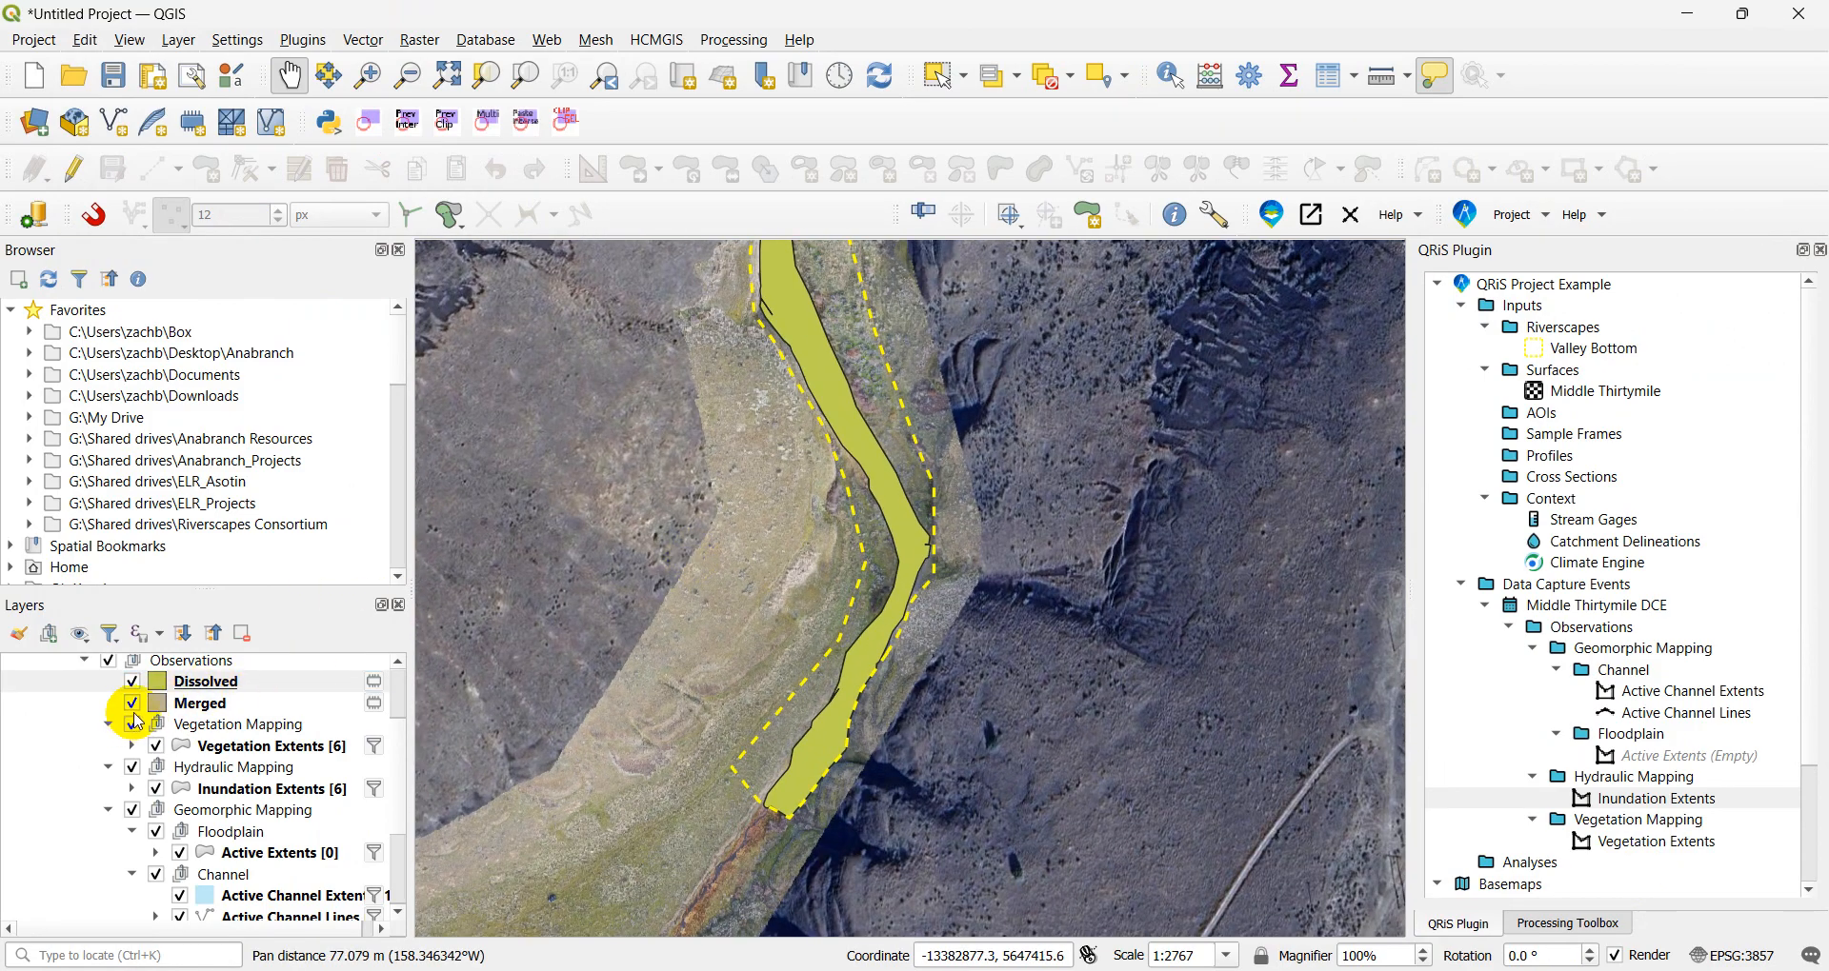
left_click(132, 703)
left_click(124, 682)
left_click_drag(1054, 617, 1029, 675)
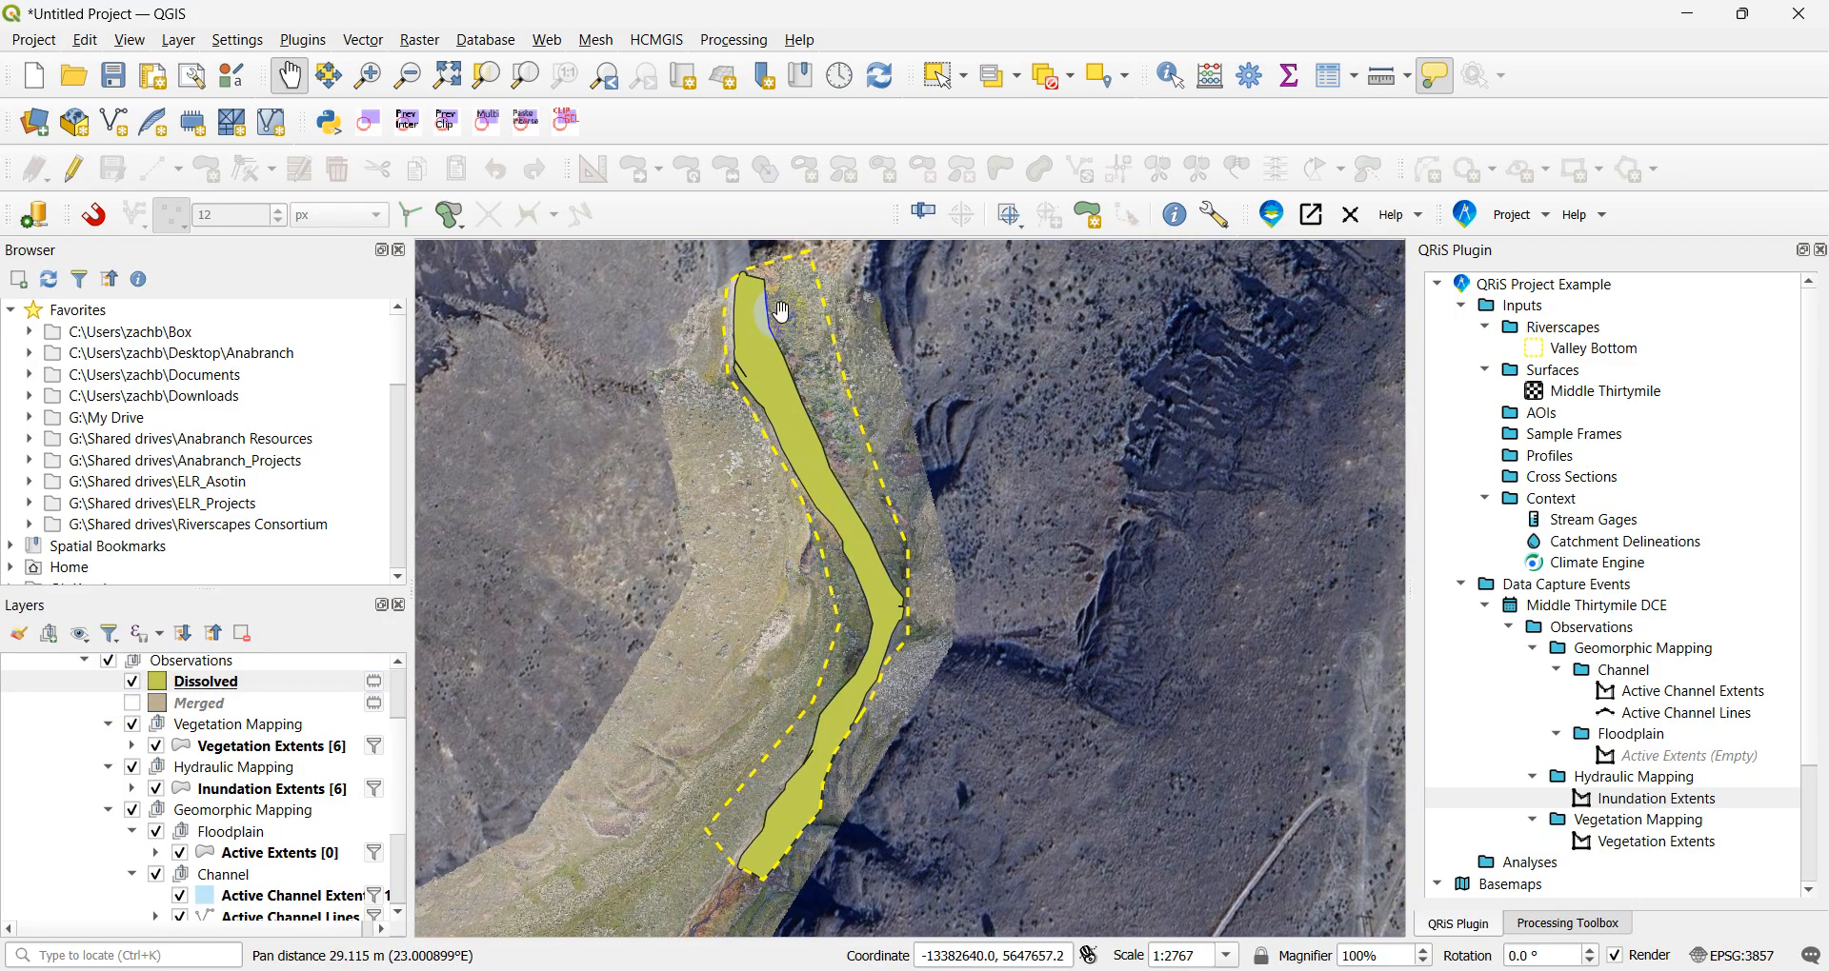
mouse_move(819, 483)
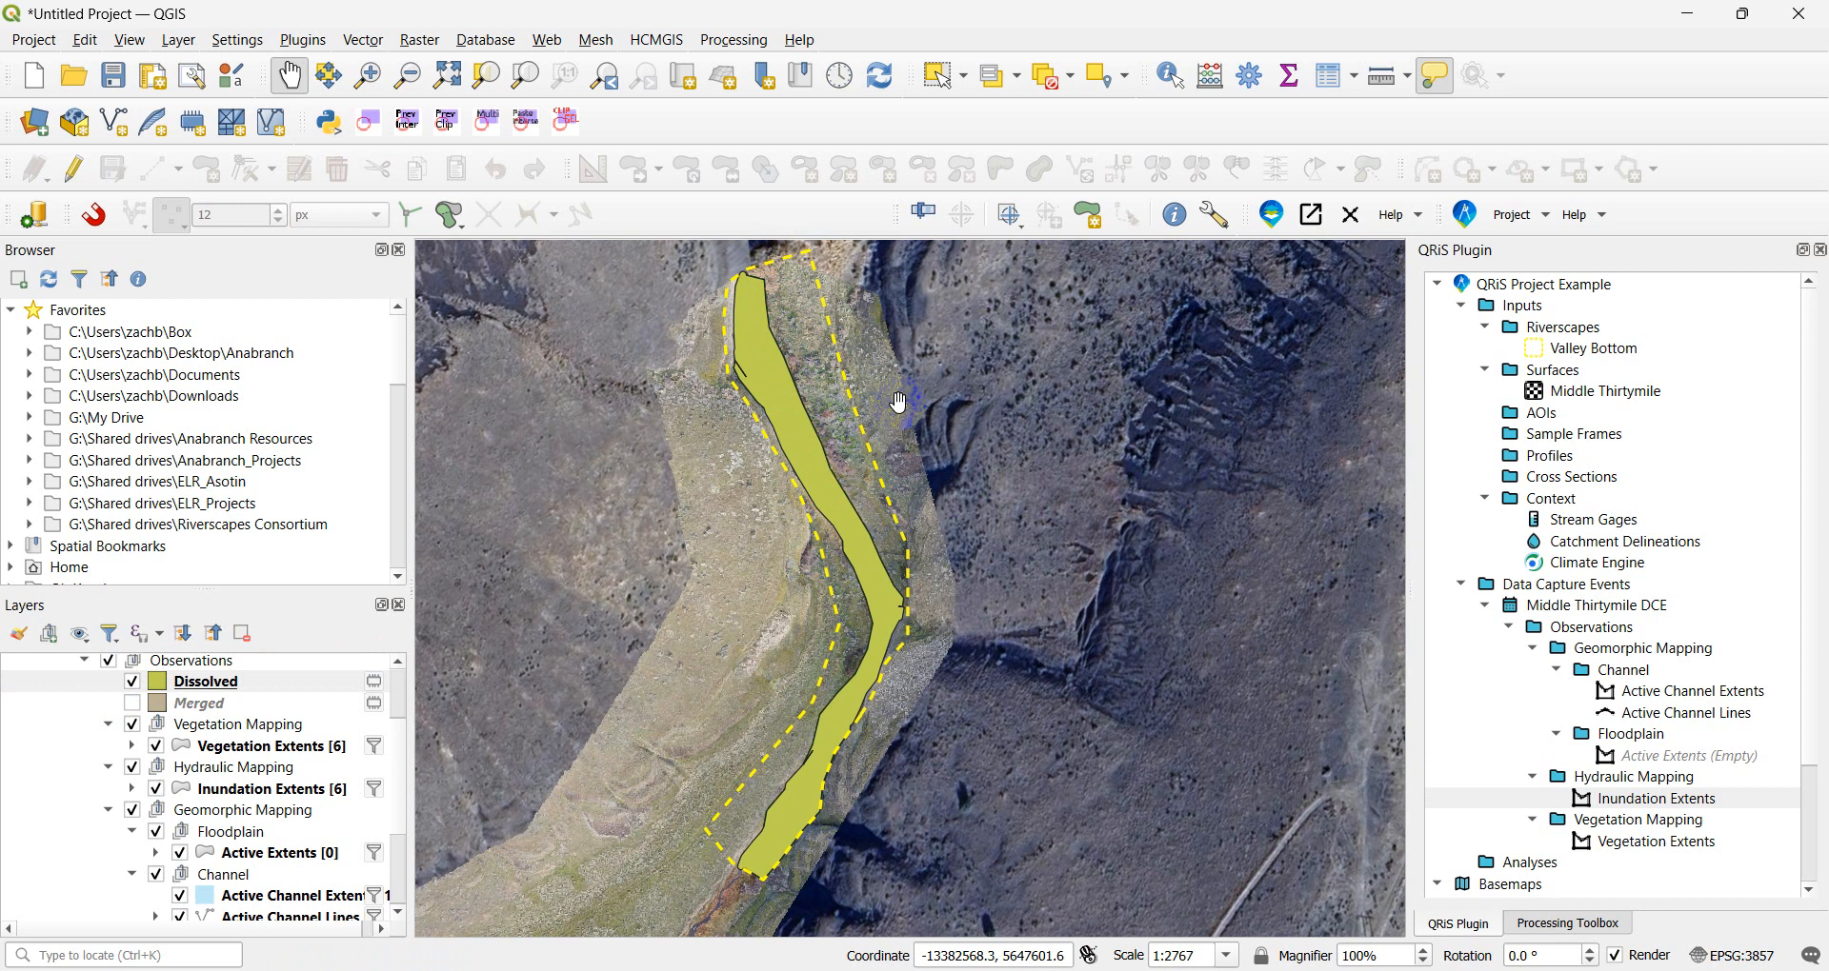
- Start a temporary layer import into the empty floodplain Active Extents, choosing Dissolved as the source layer
left_click(1667, 757)
right_click(1667, 762)
mouse_move(1648, 830)
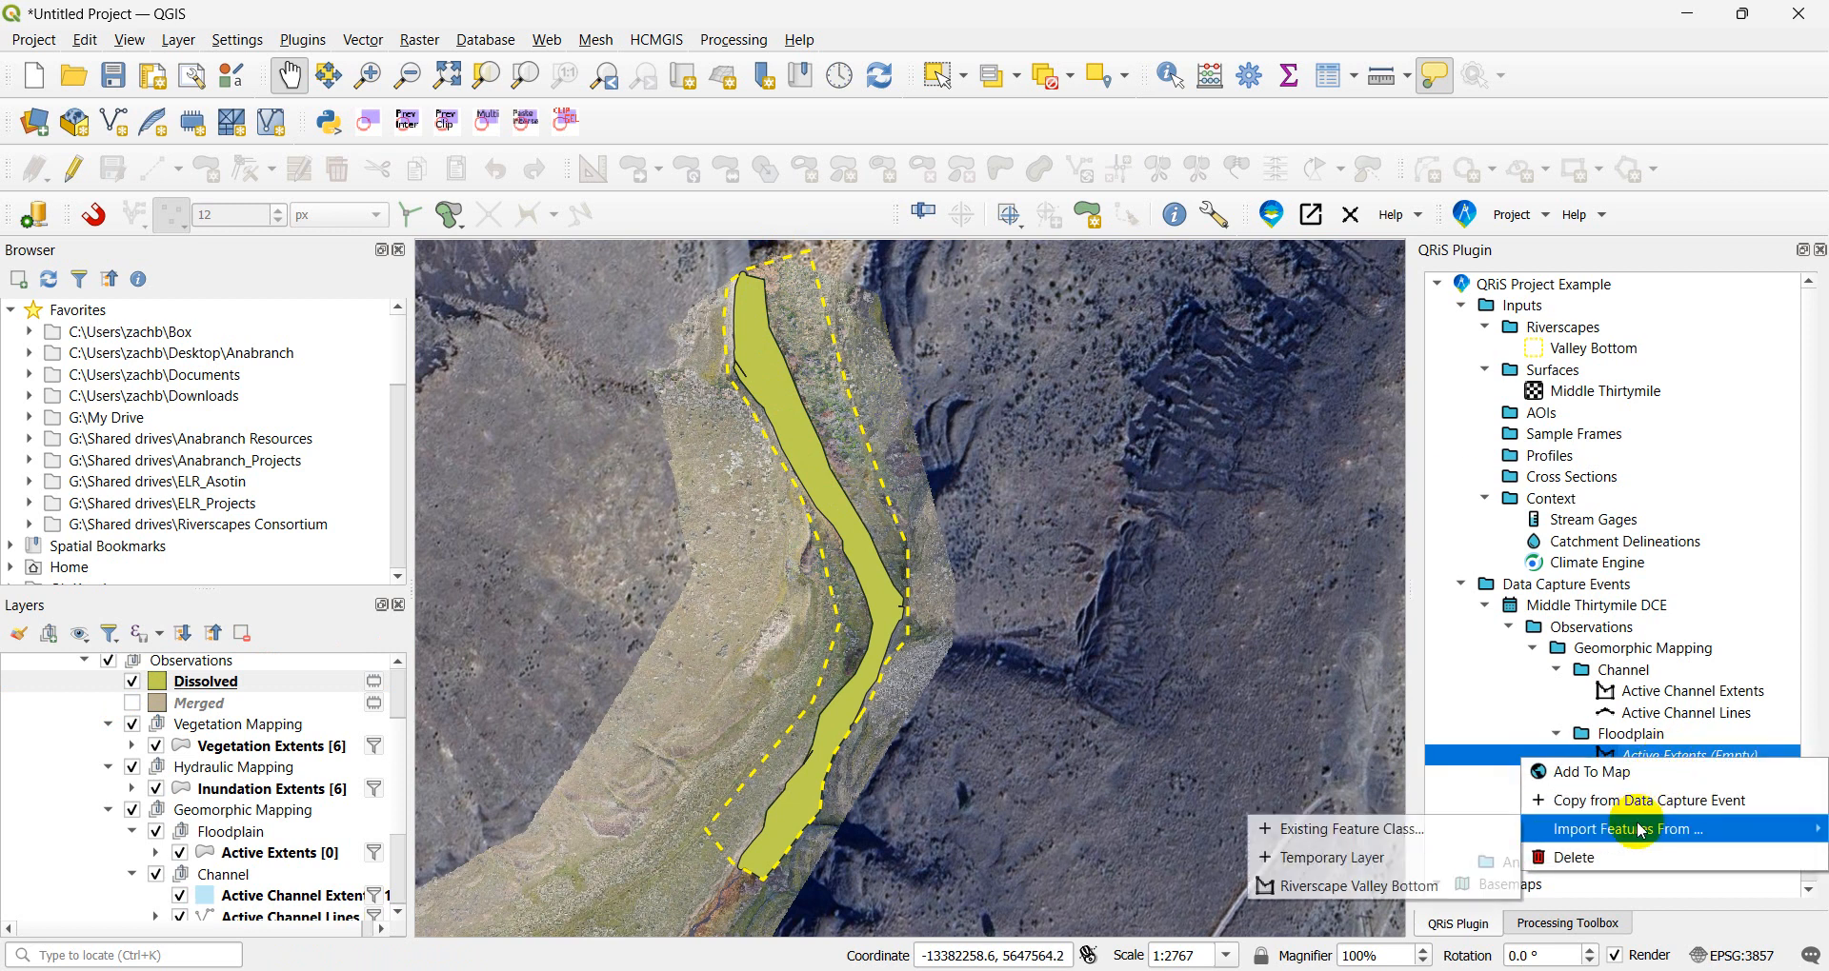
left_click(1402, 862)
left_click(1000, 475)
left_click(1020, 474)
left_click(995, 481)
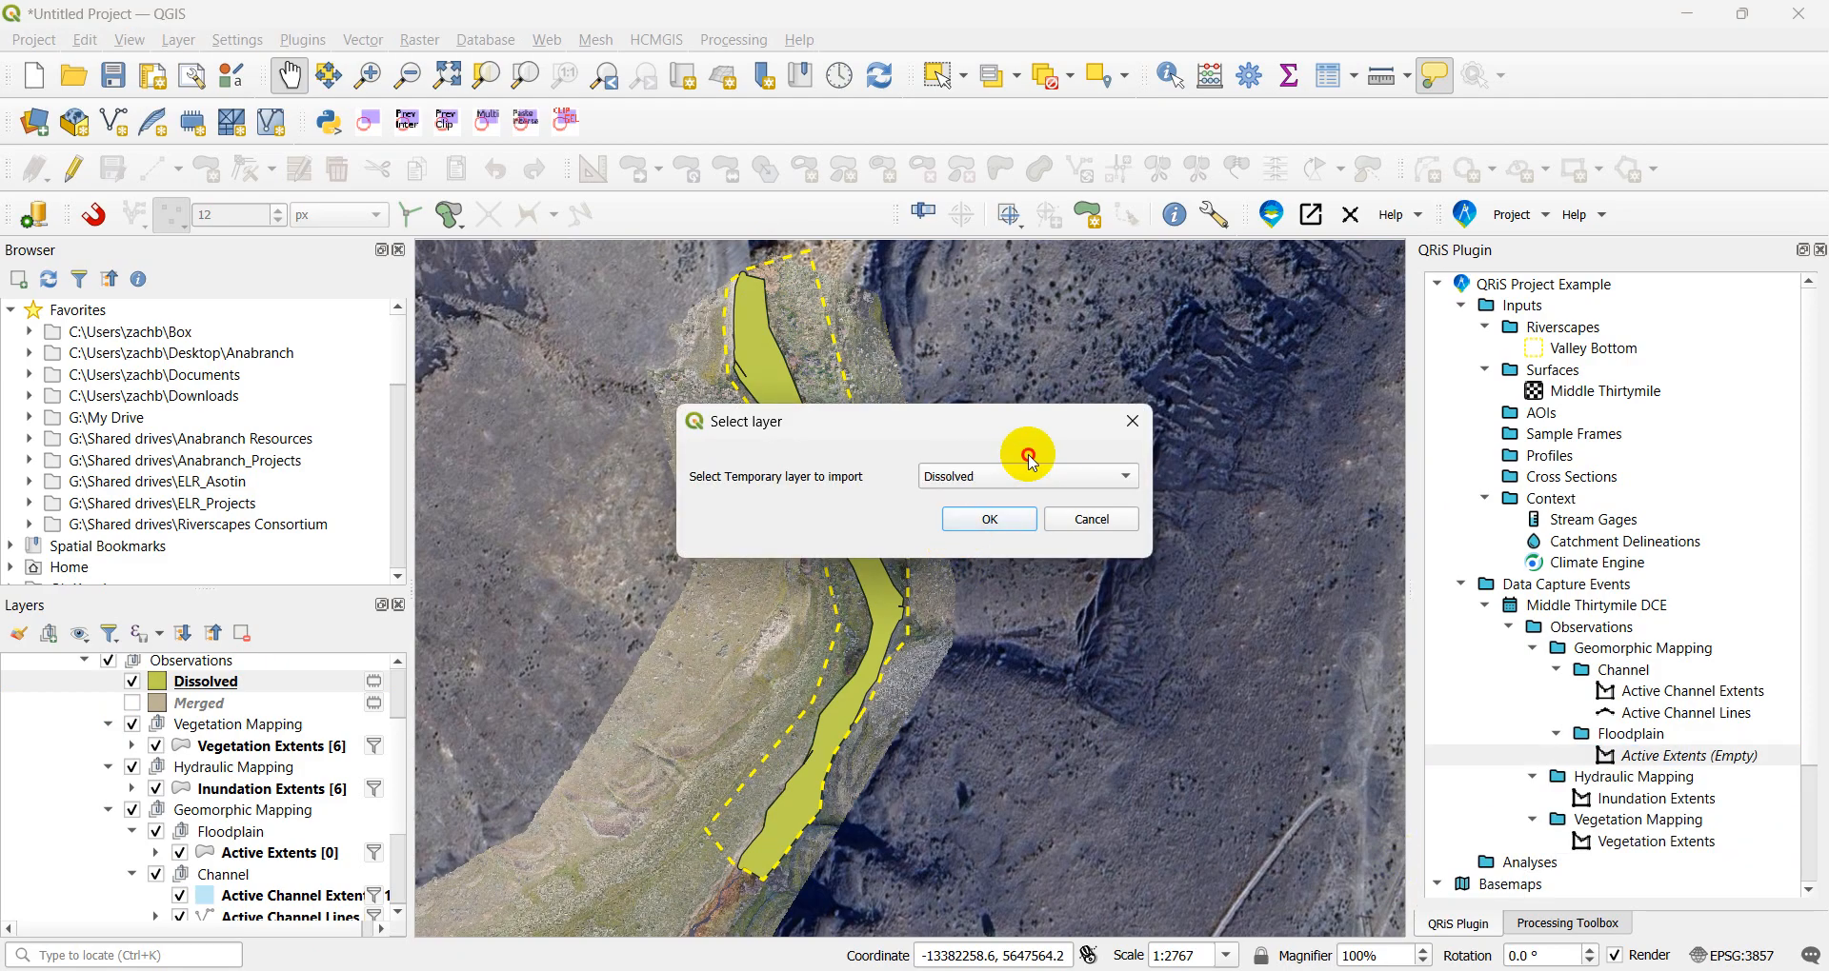
left_click(987, 485)
left_click(991, 519)
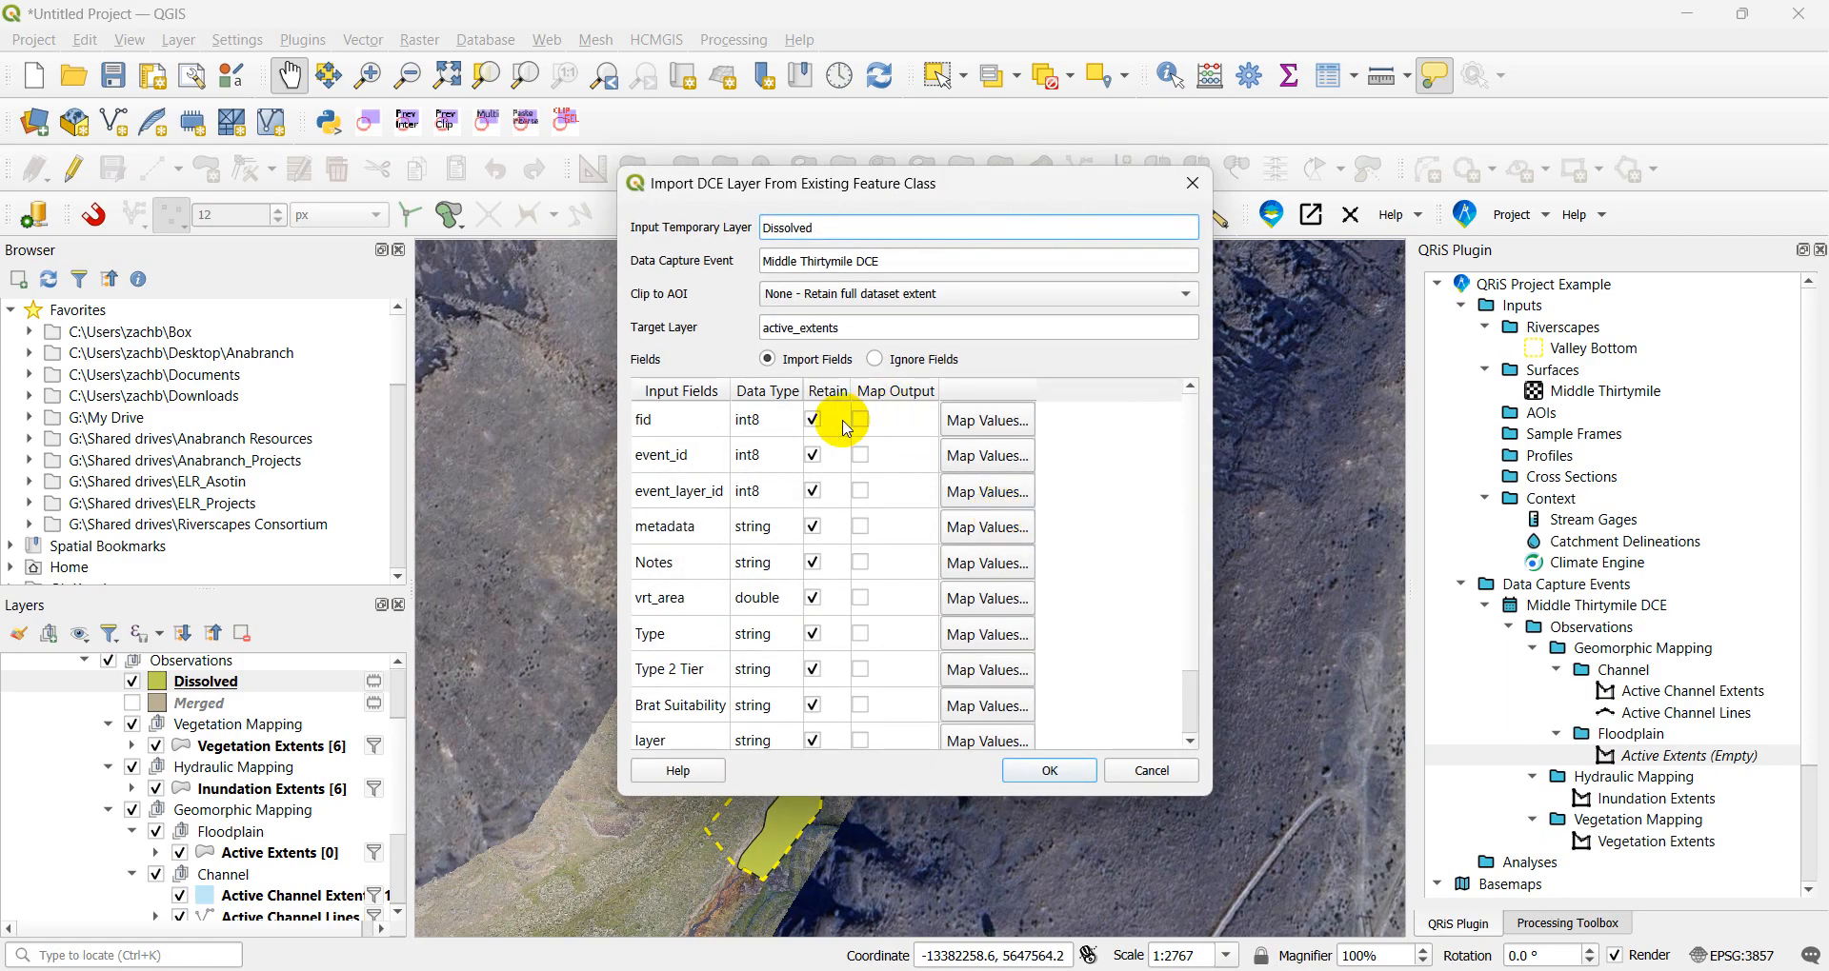
- Exclude all input fields, from fid through path, from being retained in the import
left_click(812, 419)
left_click(813, 456)
left_click(813, 491)
left_click(813, 526)
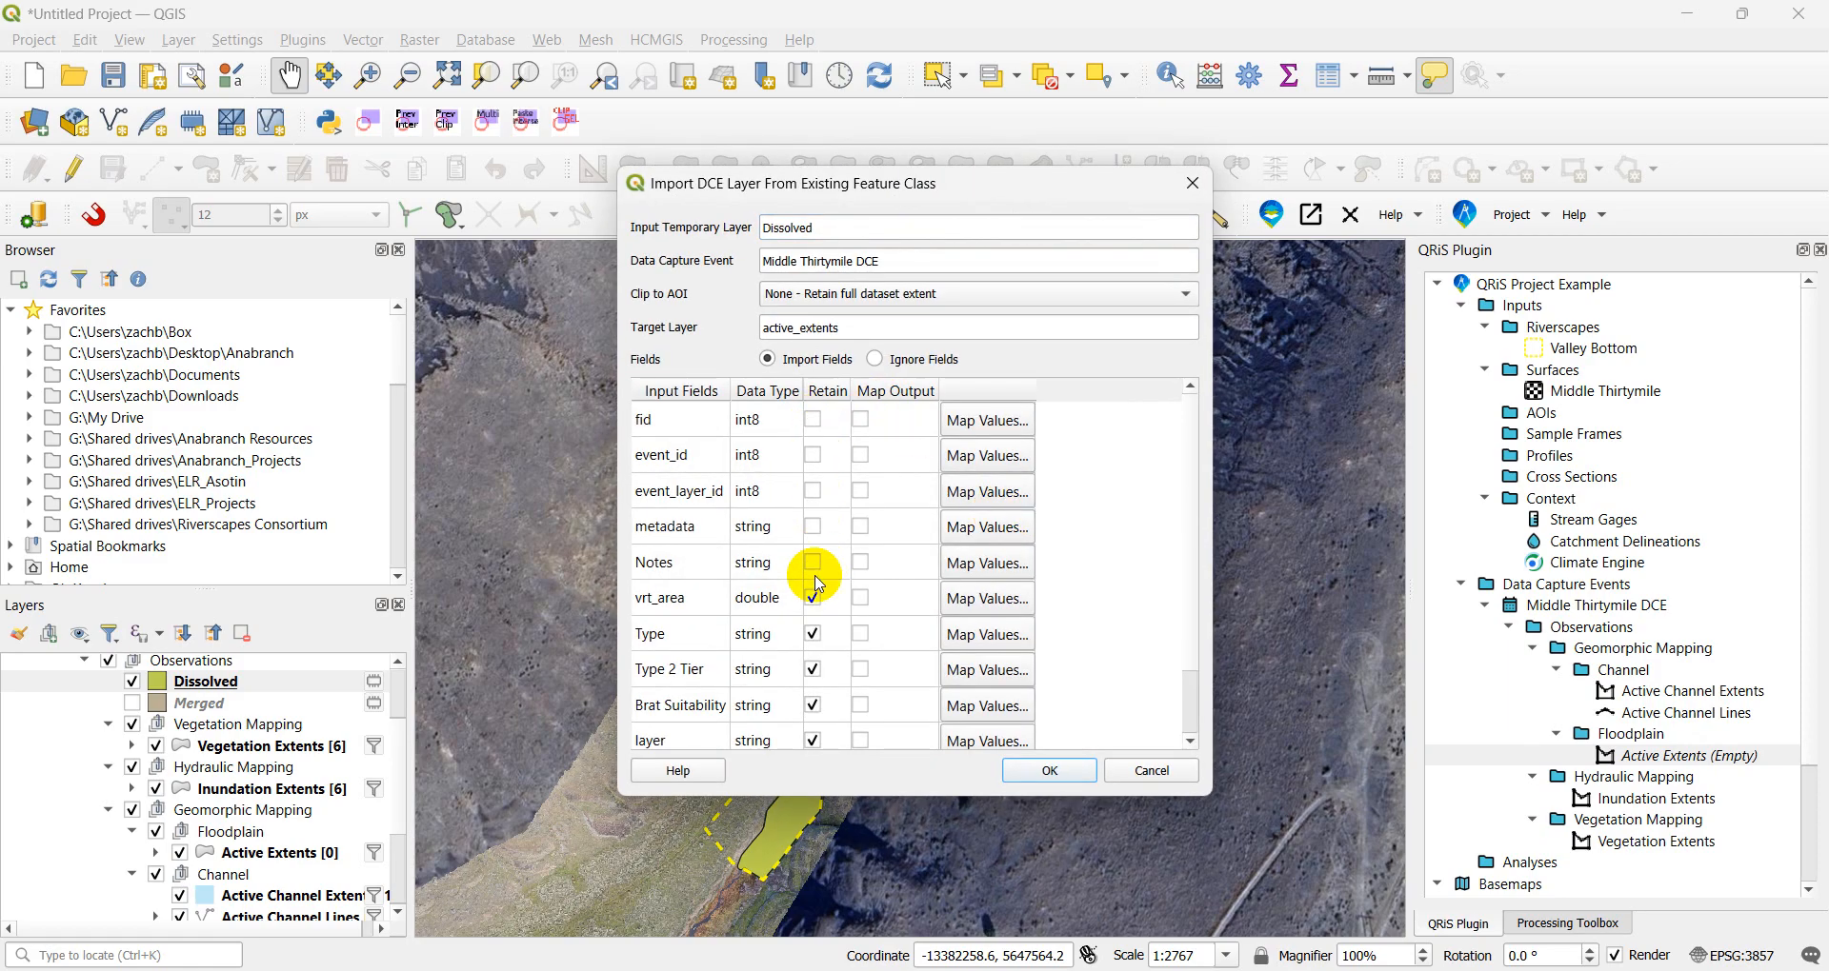
left_click(813, 633)
scroll(817, 637, "down", 1)
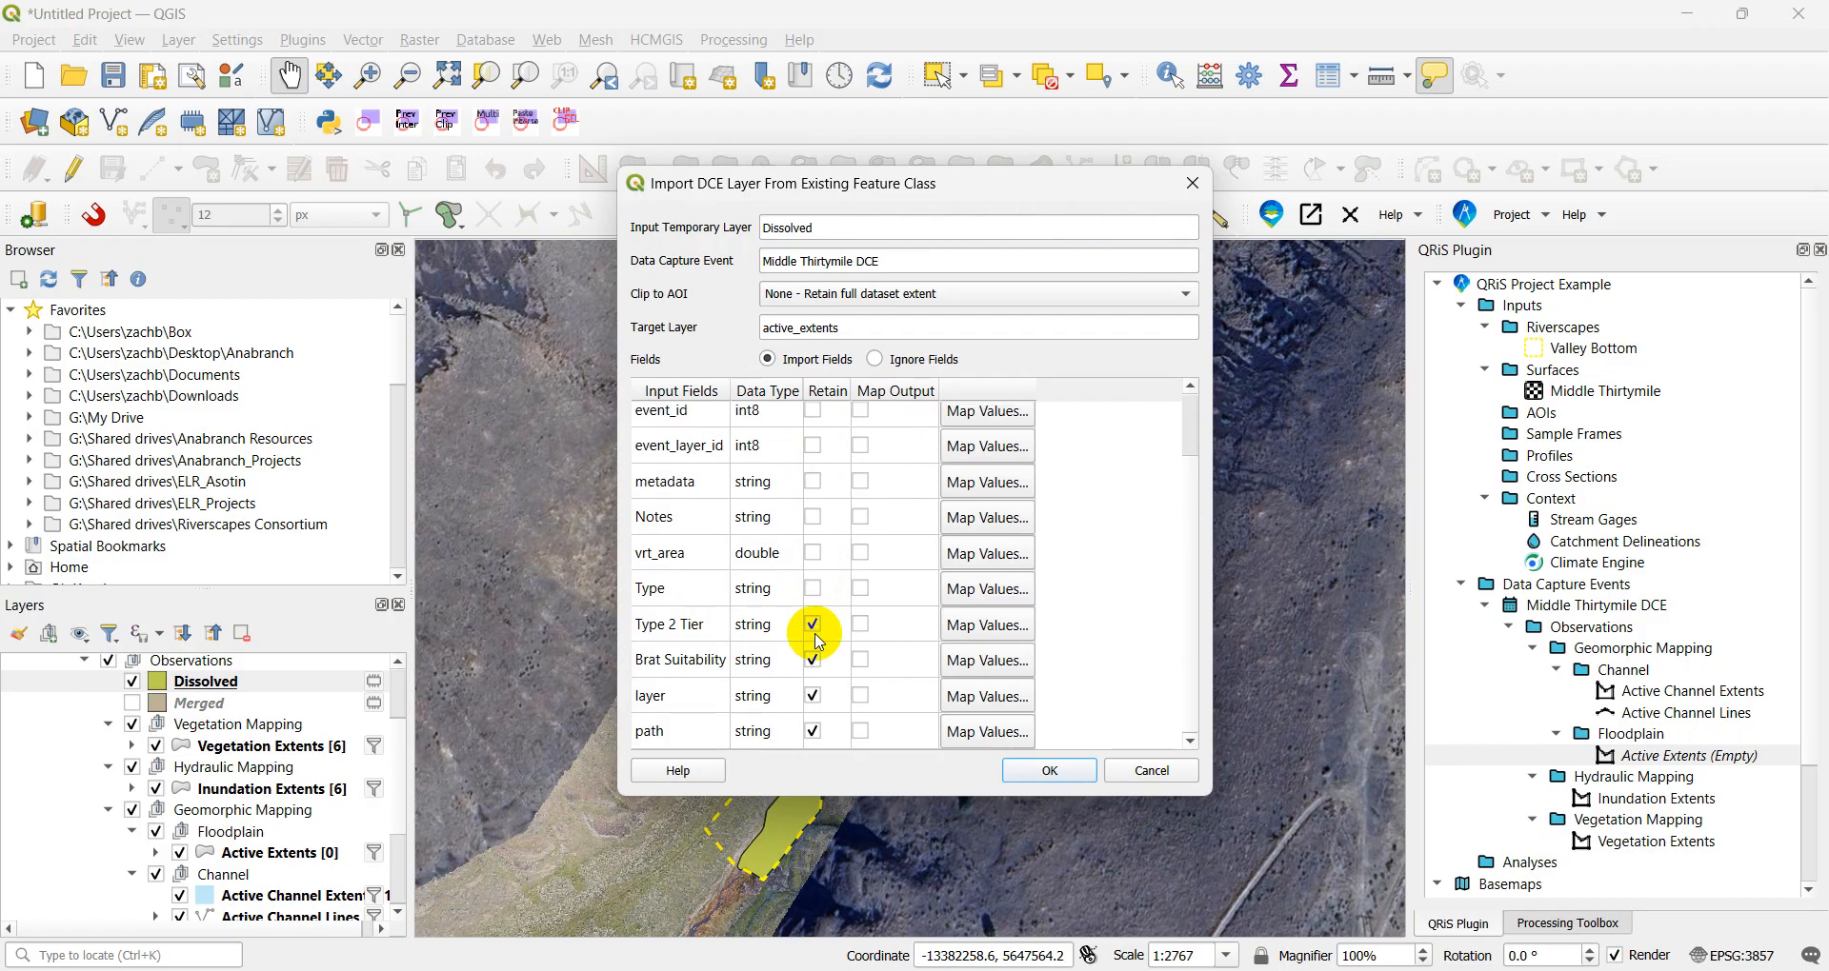
left_click(813, 660)
left_click(812, 696)
left_click(813, 732)
scroll(999, 496, "up", 1)
- Map the fid value 26 to the output Type Active and run the import
left_click(981, 414)
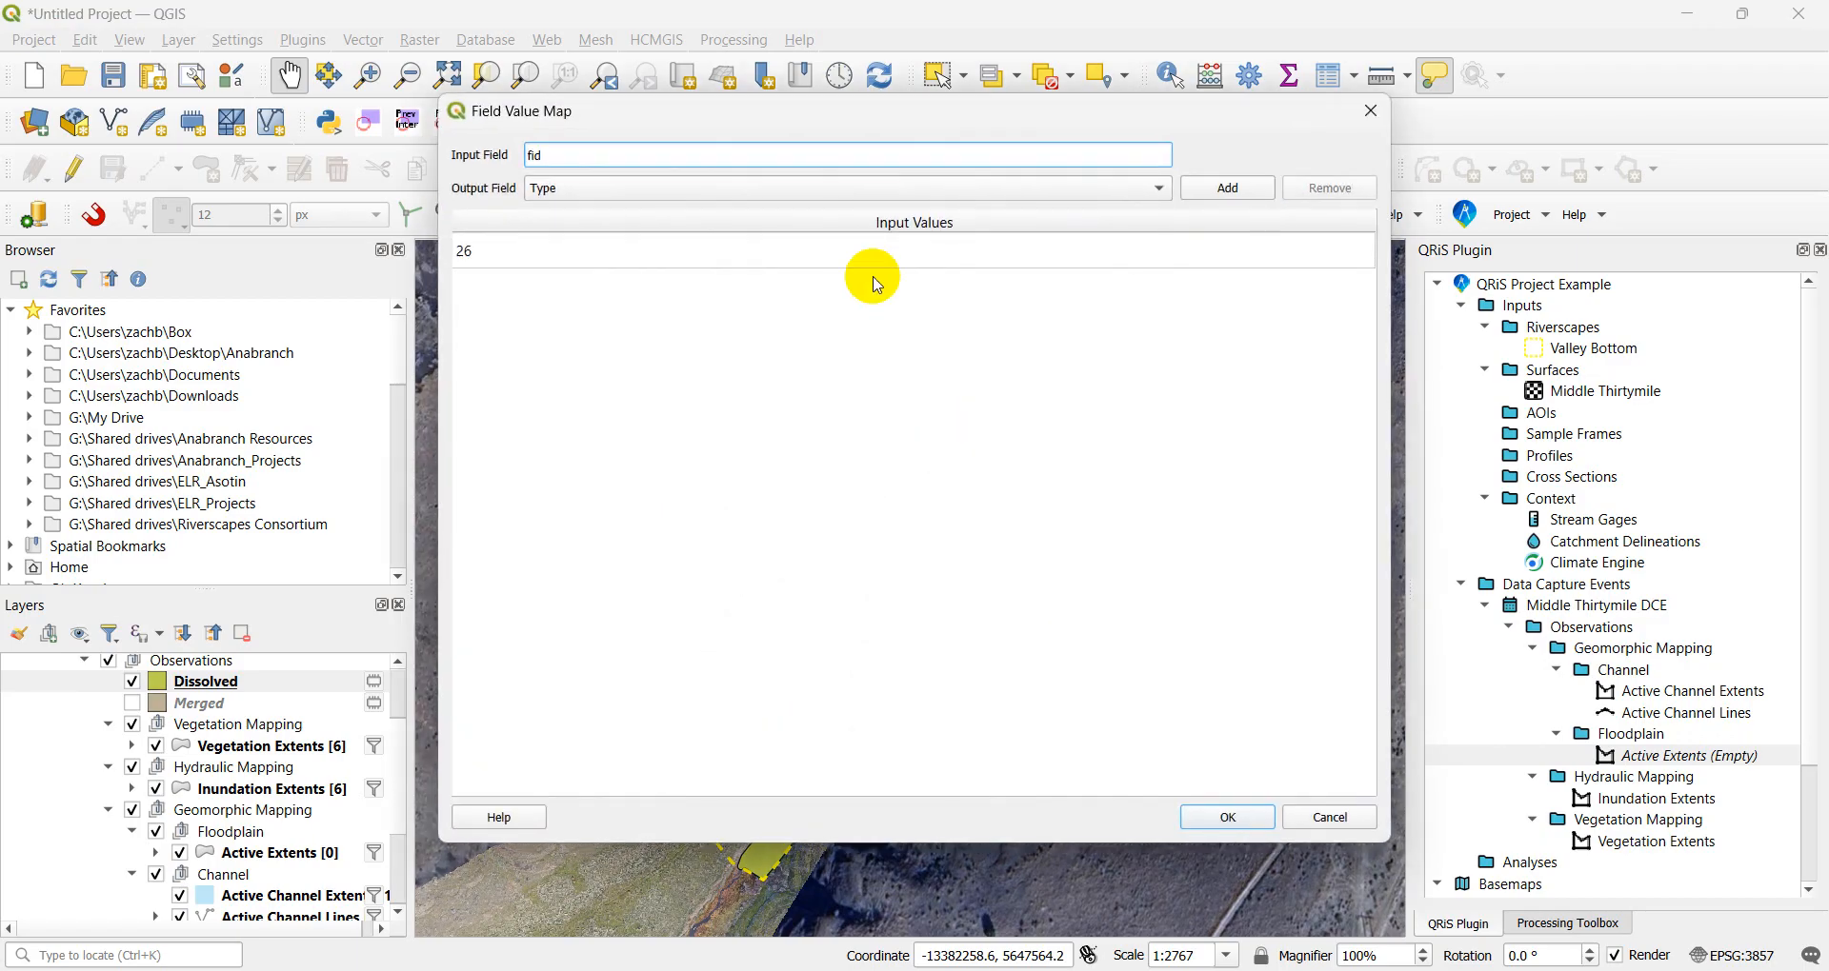
left_click(1256, 202)
left_click(1095, 253)
left_click(1038, 278)
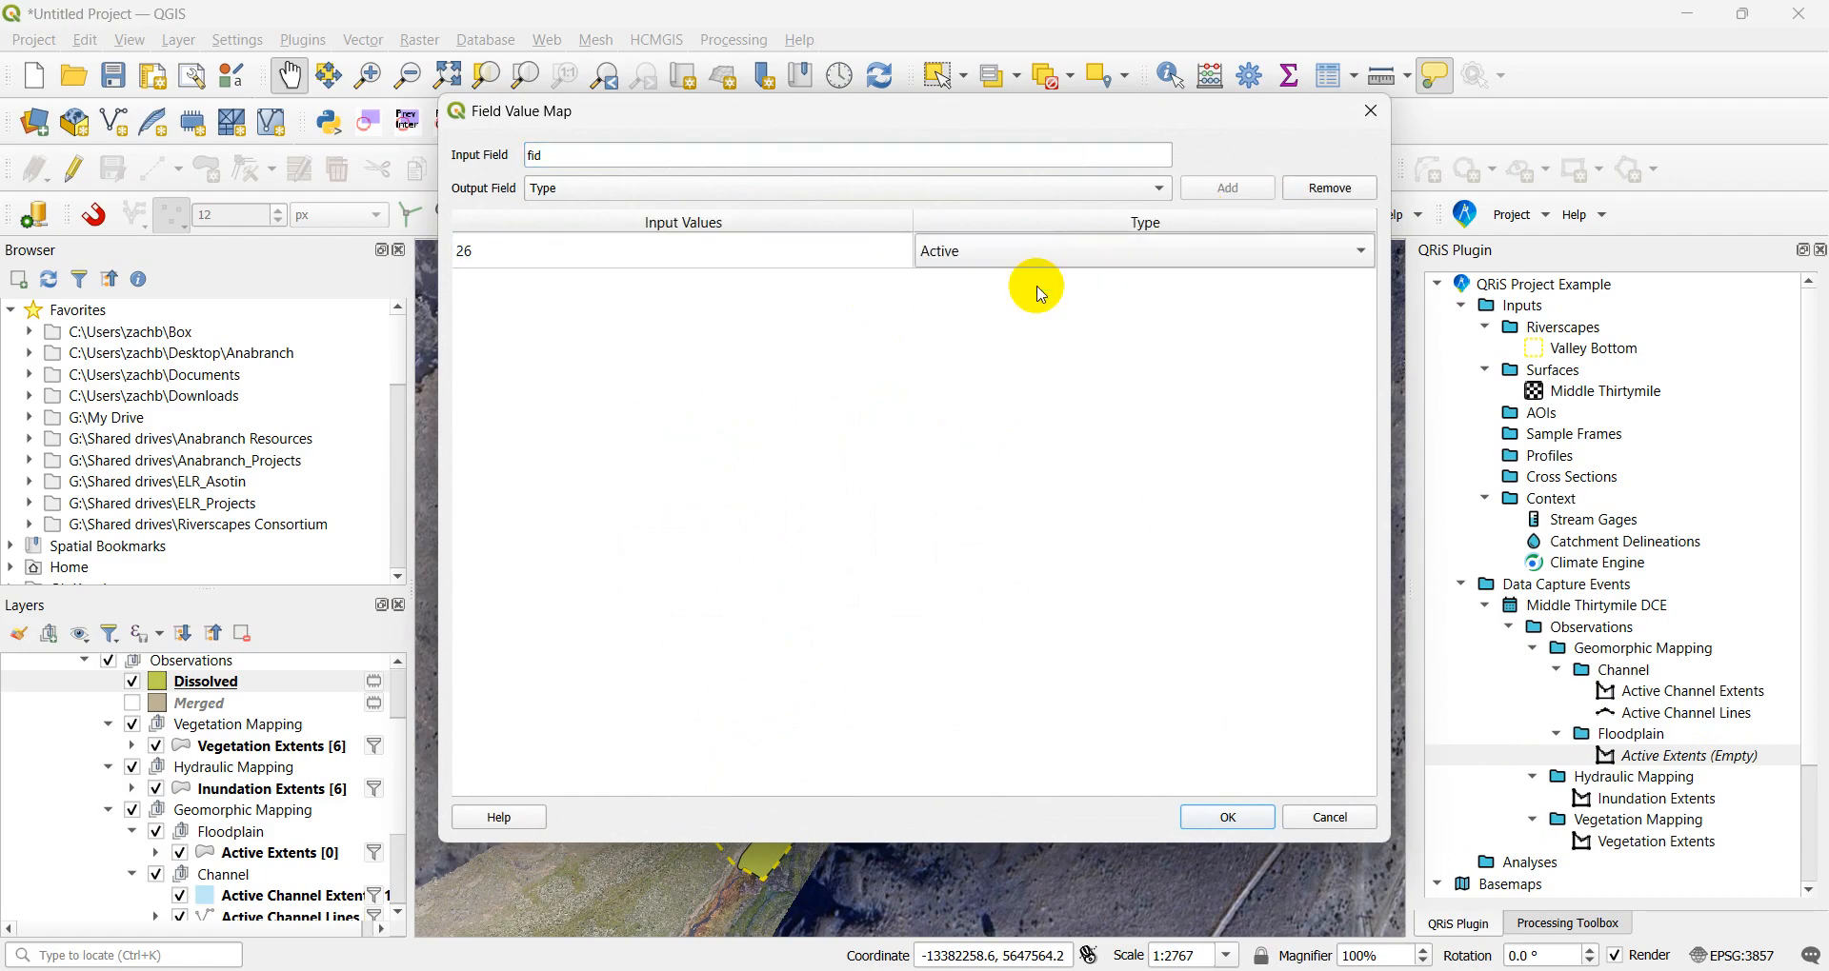
left_click(1227, 816)
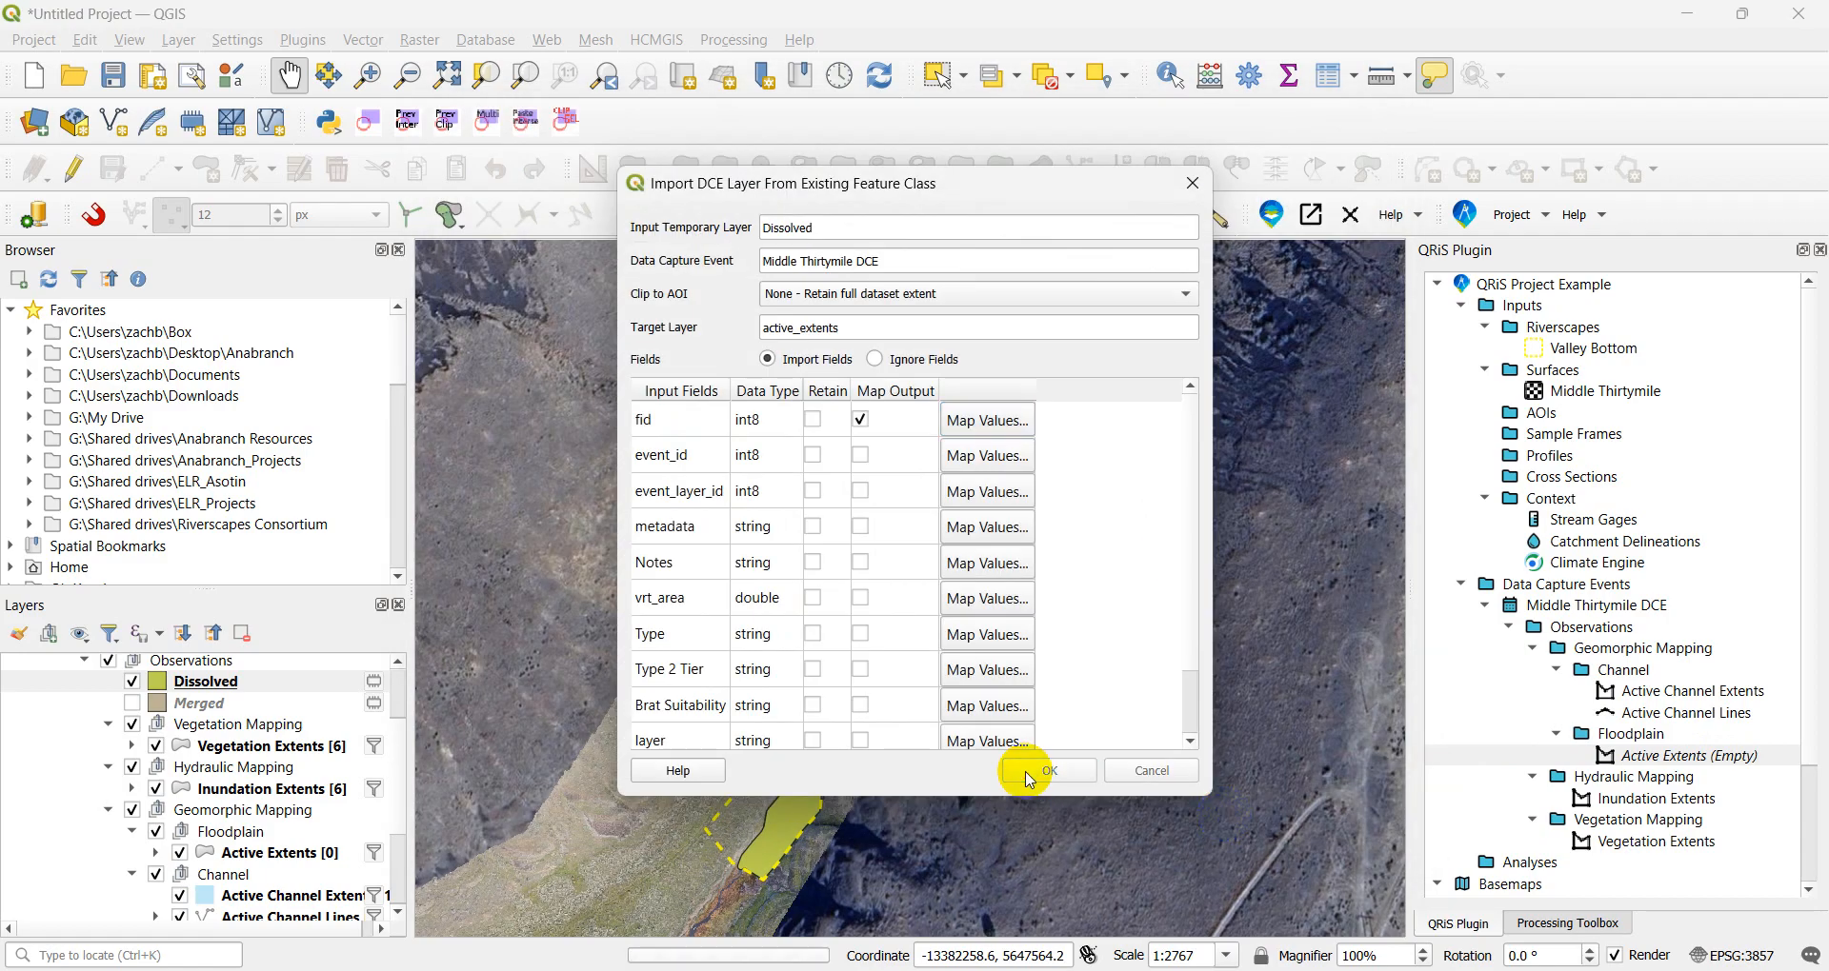
left_click(1038, 768)
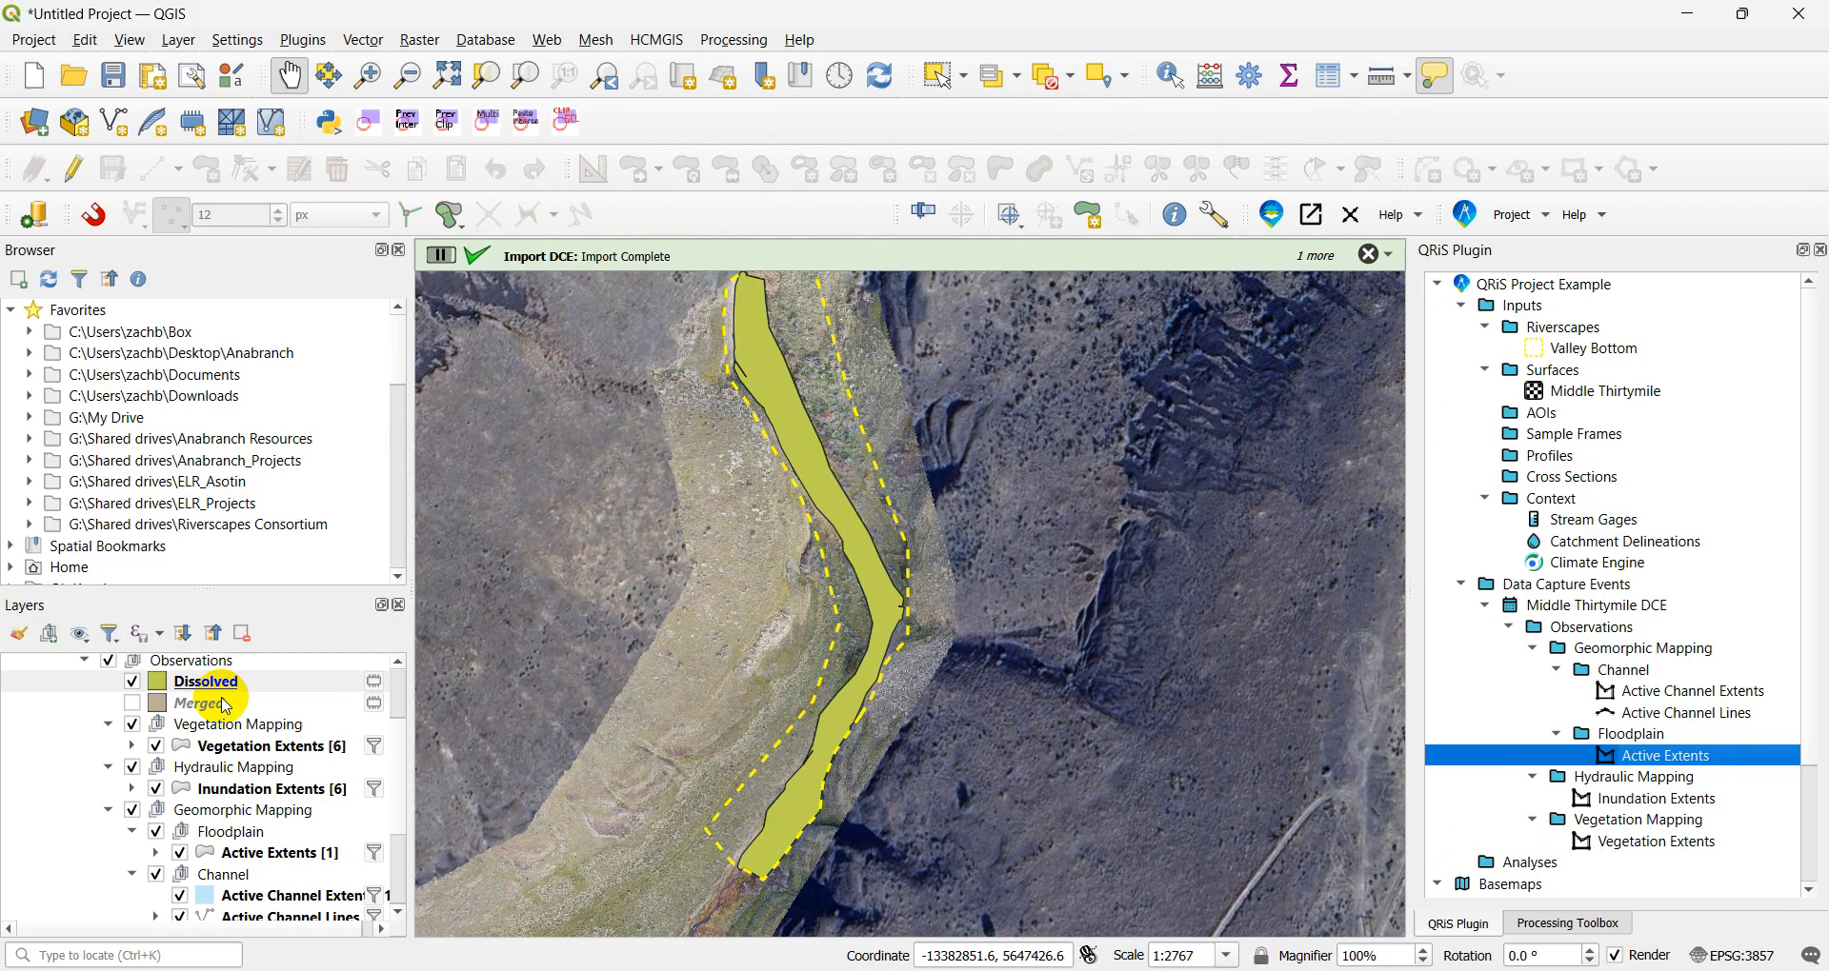
- Remove the temporary Dissolved and Merged layers from the project
left_click(226, 705, "shift")
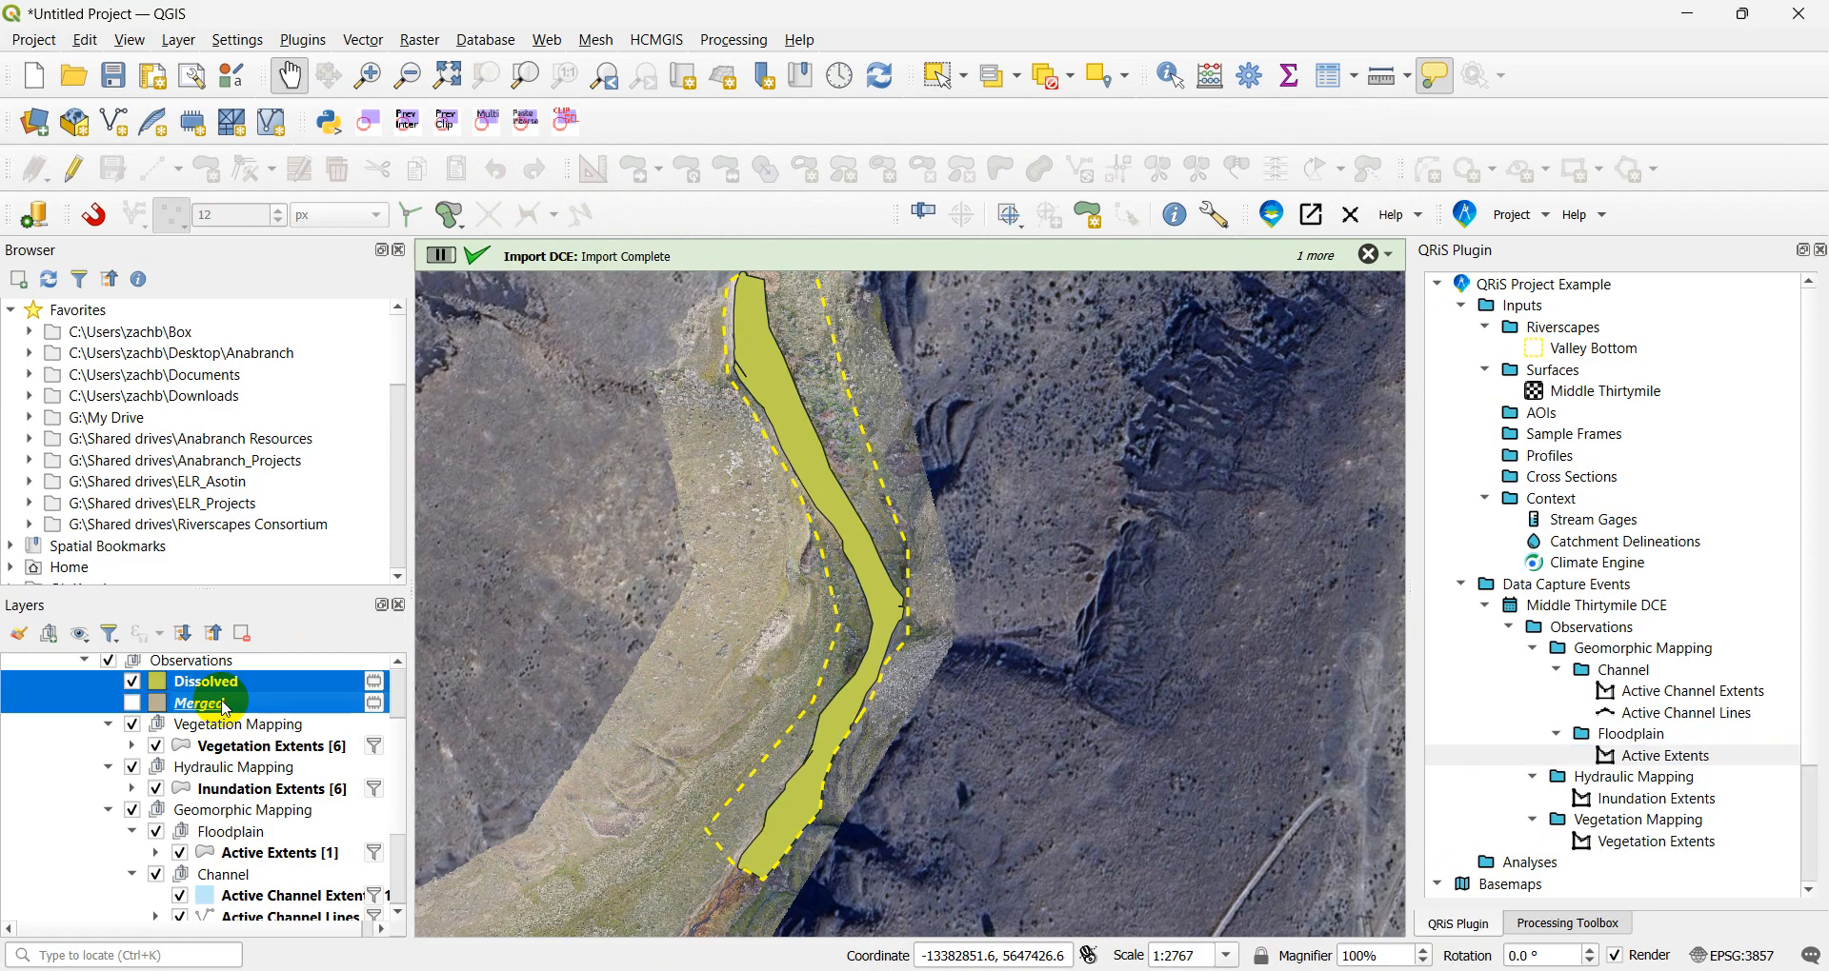
right_click(224, 704)
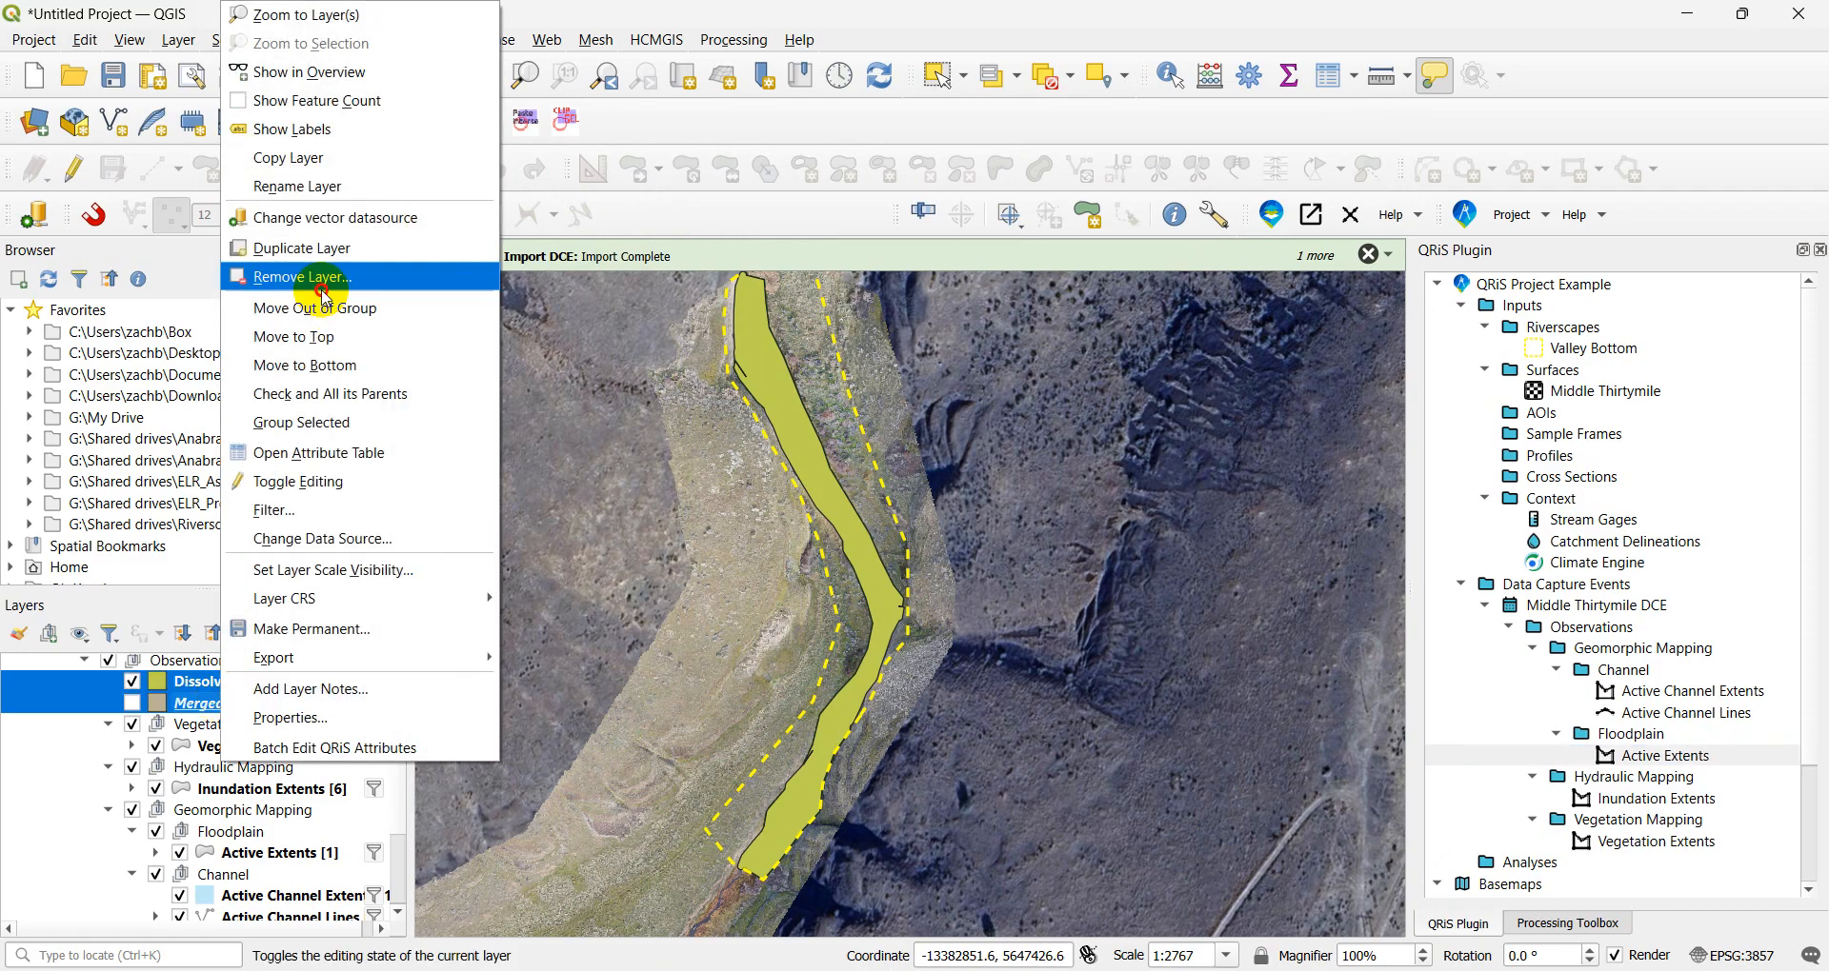
left_click(323, 297)
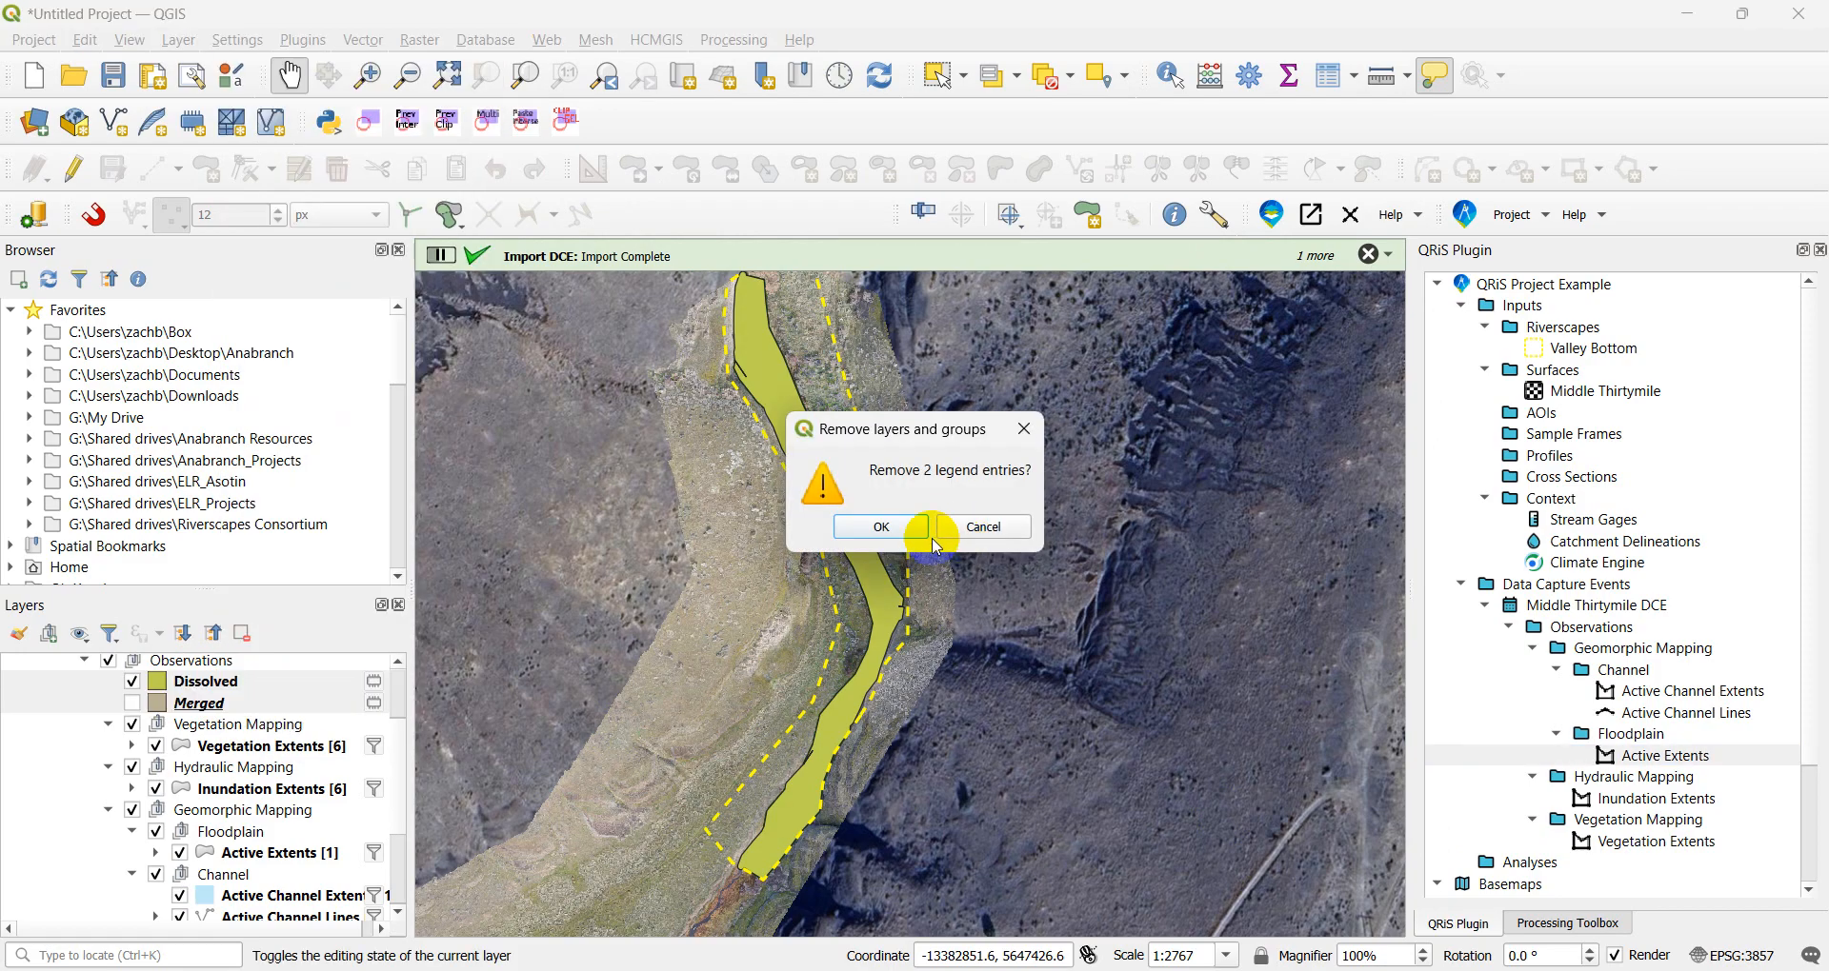
left_click(953, 523)
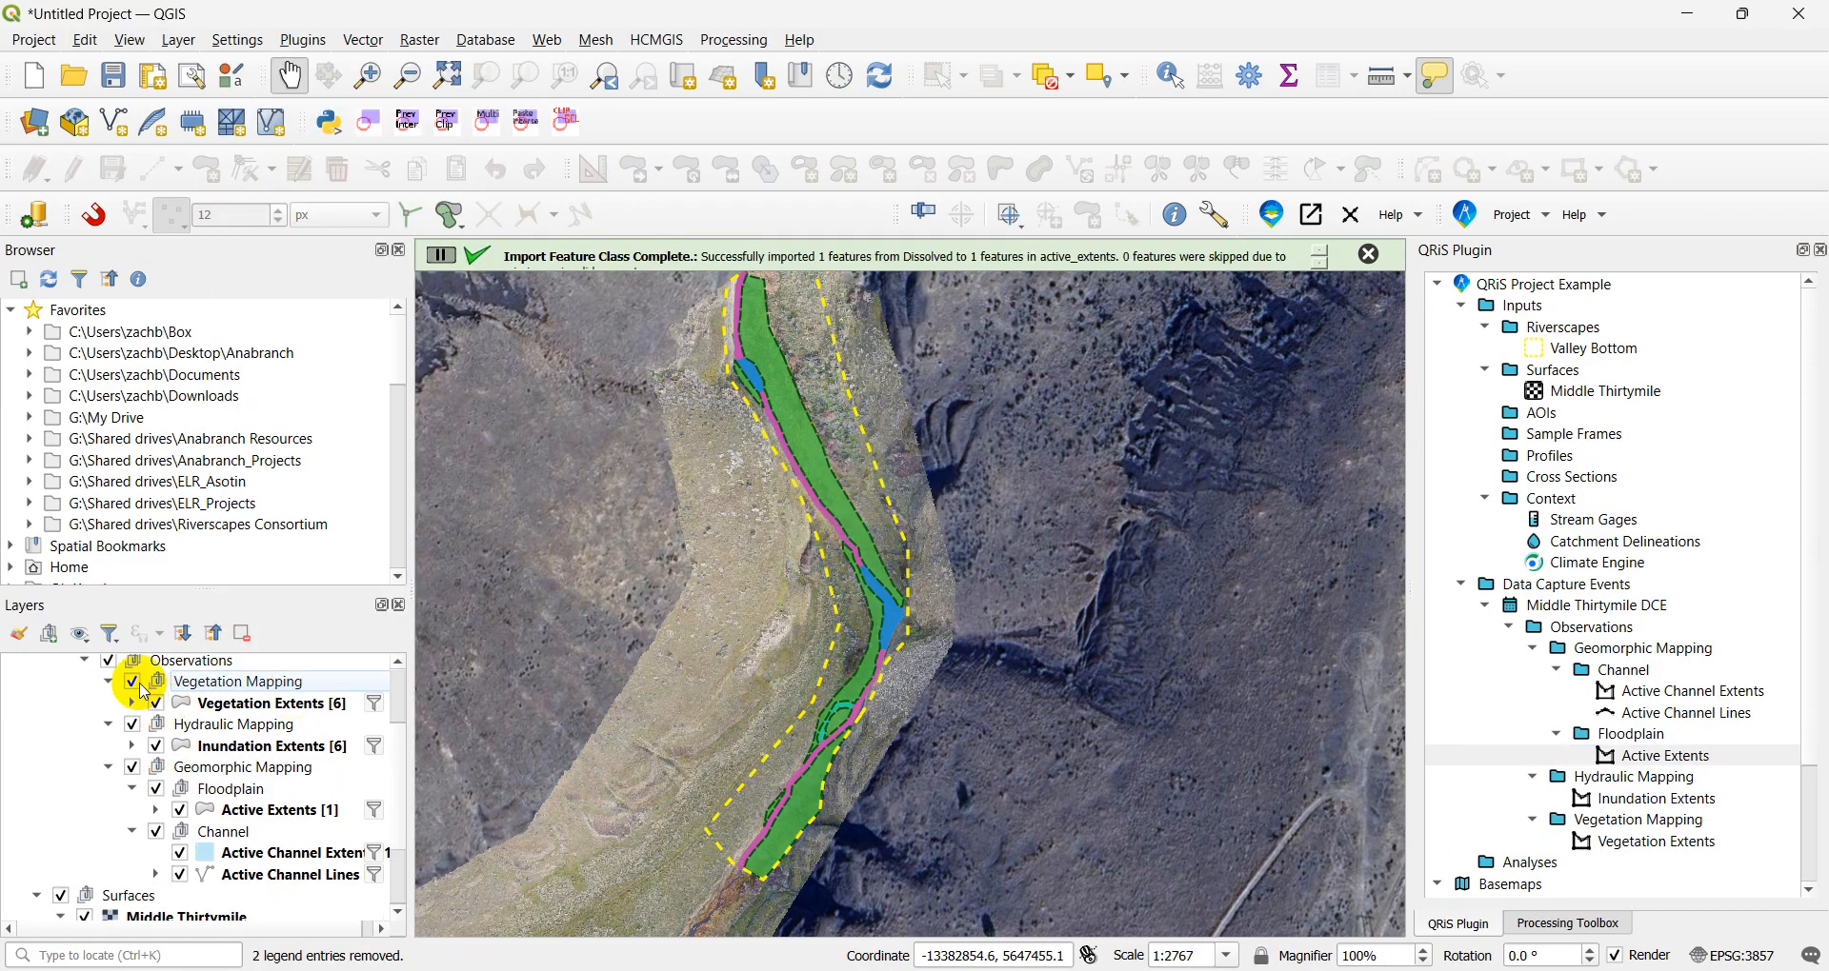
- Hide the Vegetation Mapping, Hydraulic Mapping and Channel groups and inspect the floodplain Active Extents polygon
left_click(132, 681)
left_click(132, 724)
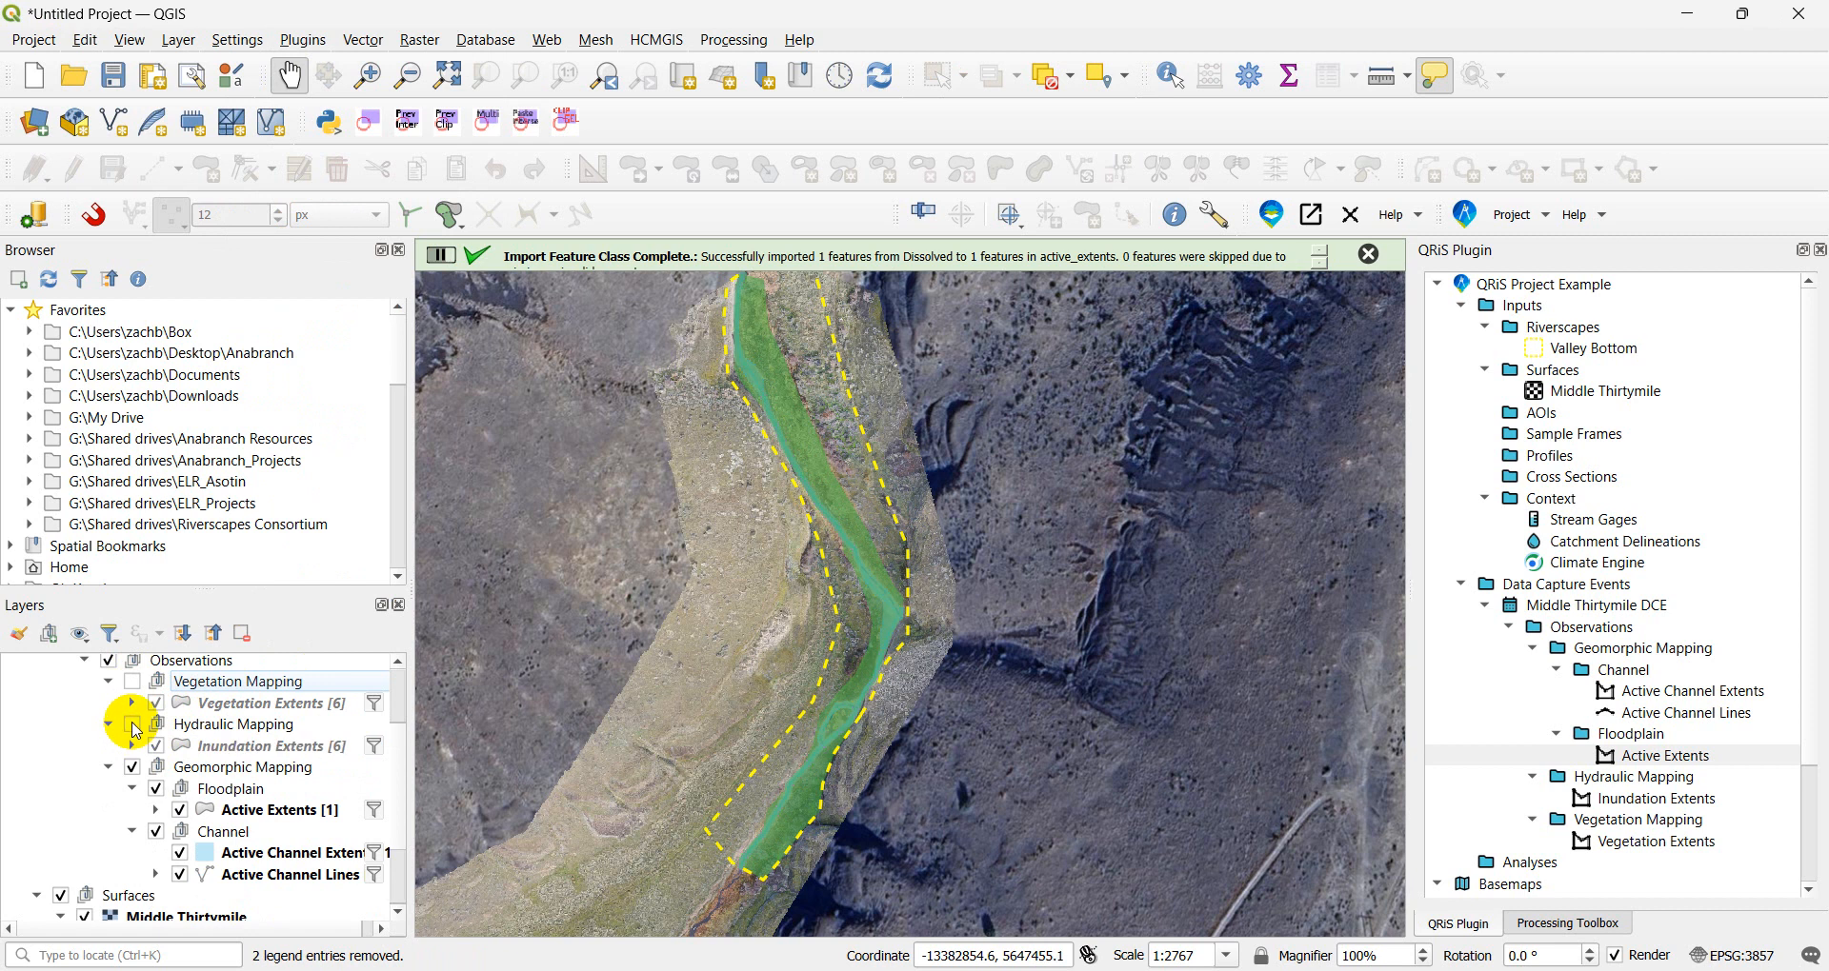
left_click(156, 831)
left_click_drag(745, 420, 736, 546)
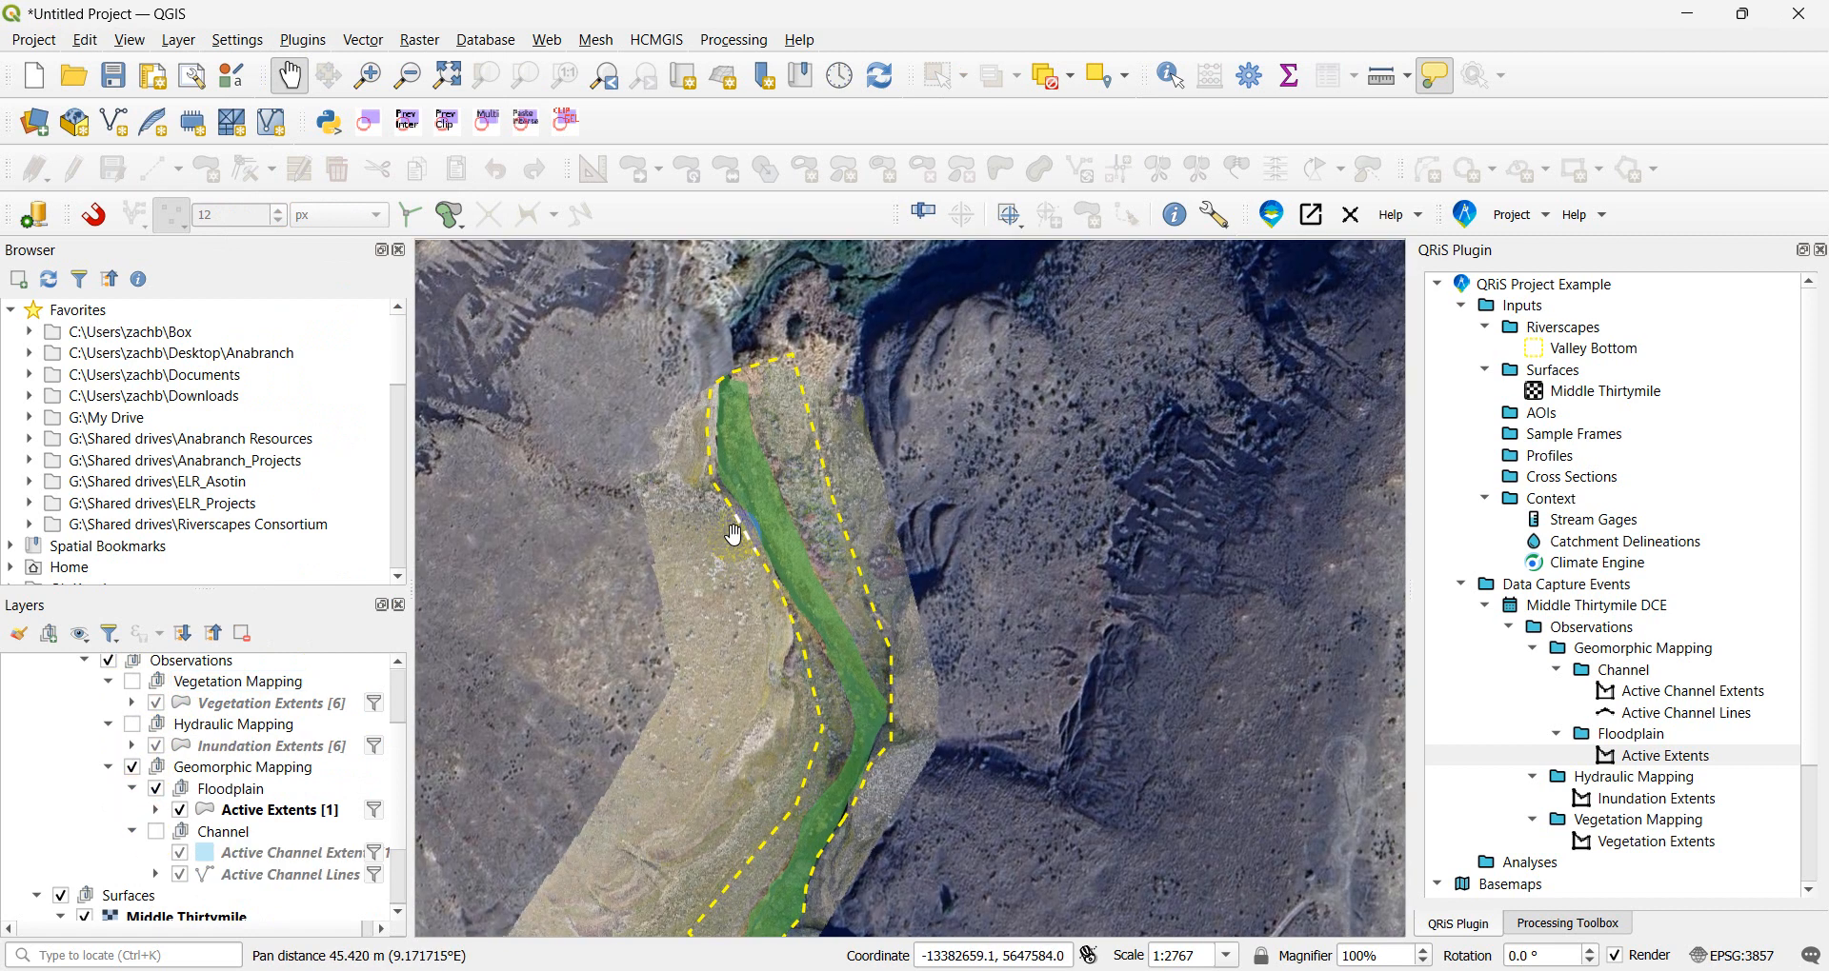
left_click_drag(674, 625, 712, 517)
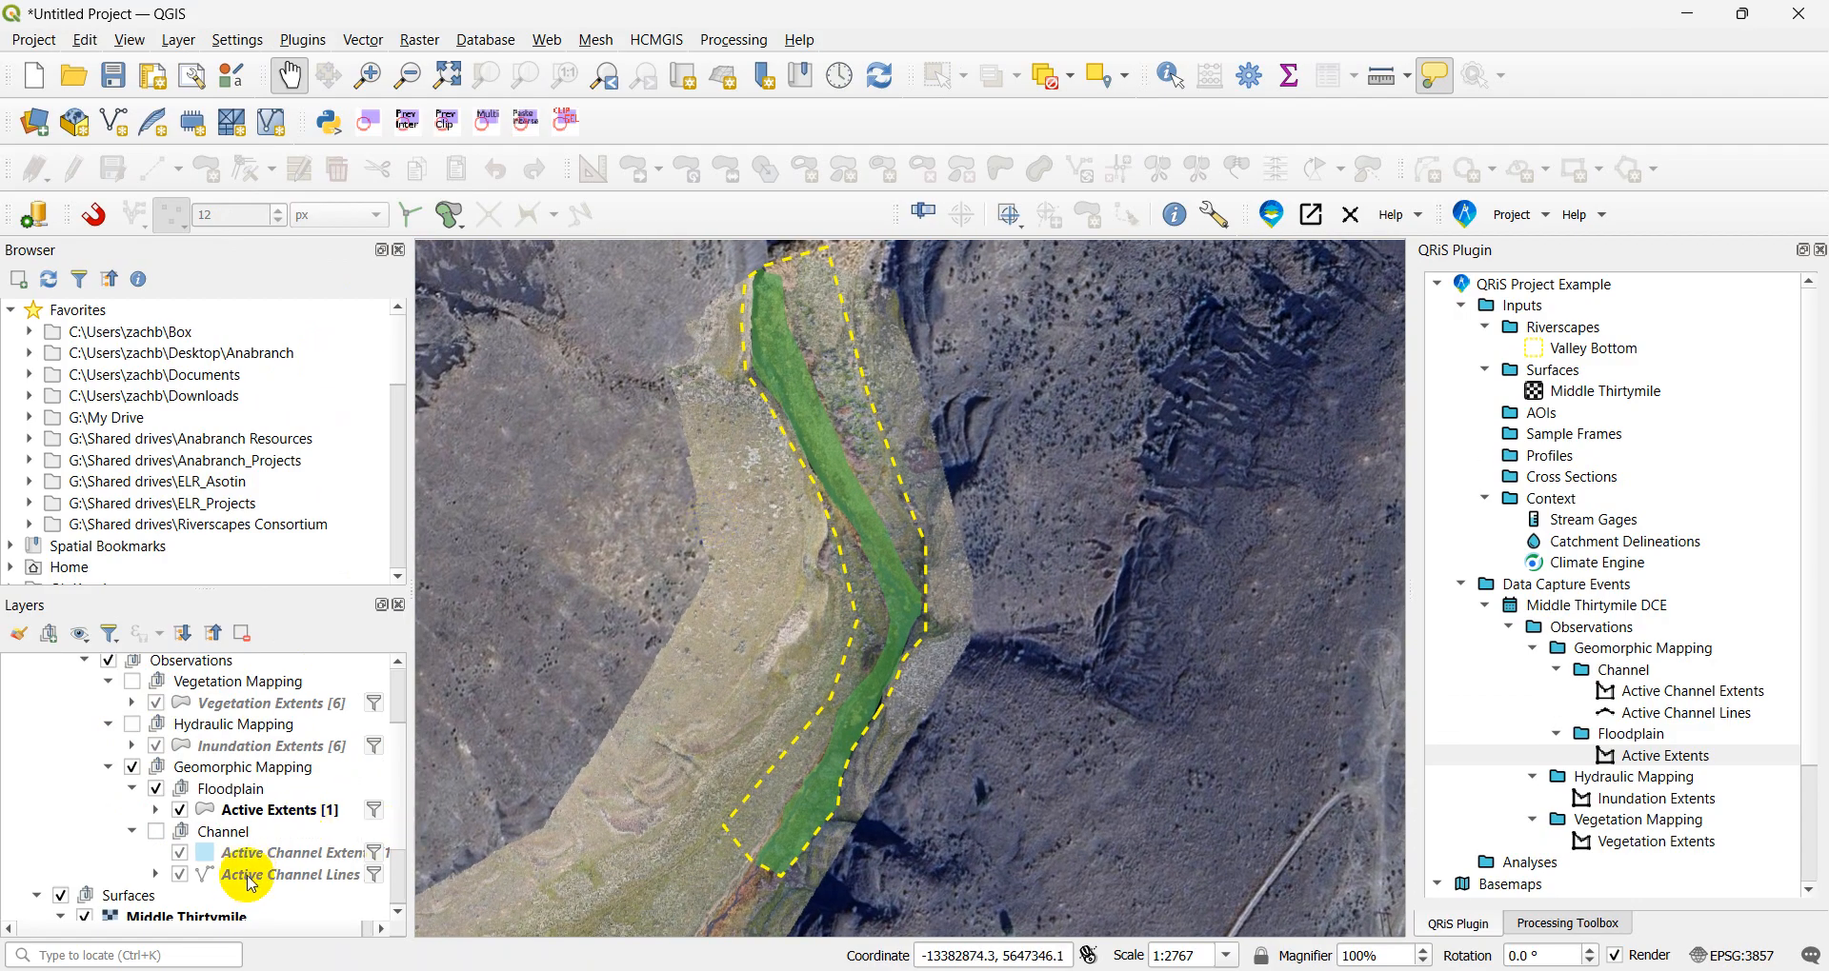
- Run Difference with Active Extents as the input layer and Valley Bottom as the overlay, output to a temporary layer
scroll(265, 800, "up", 1)
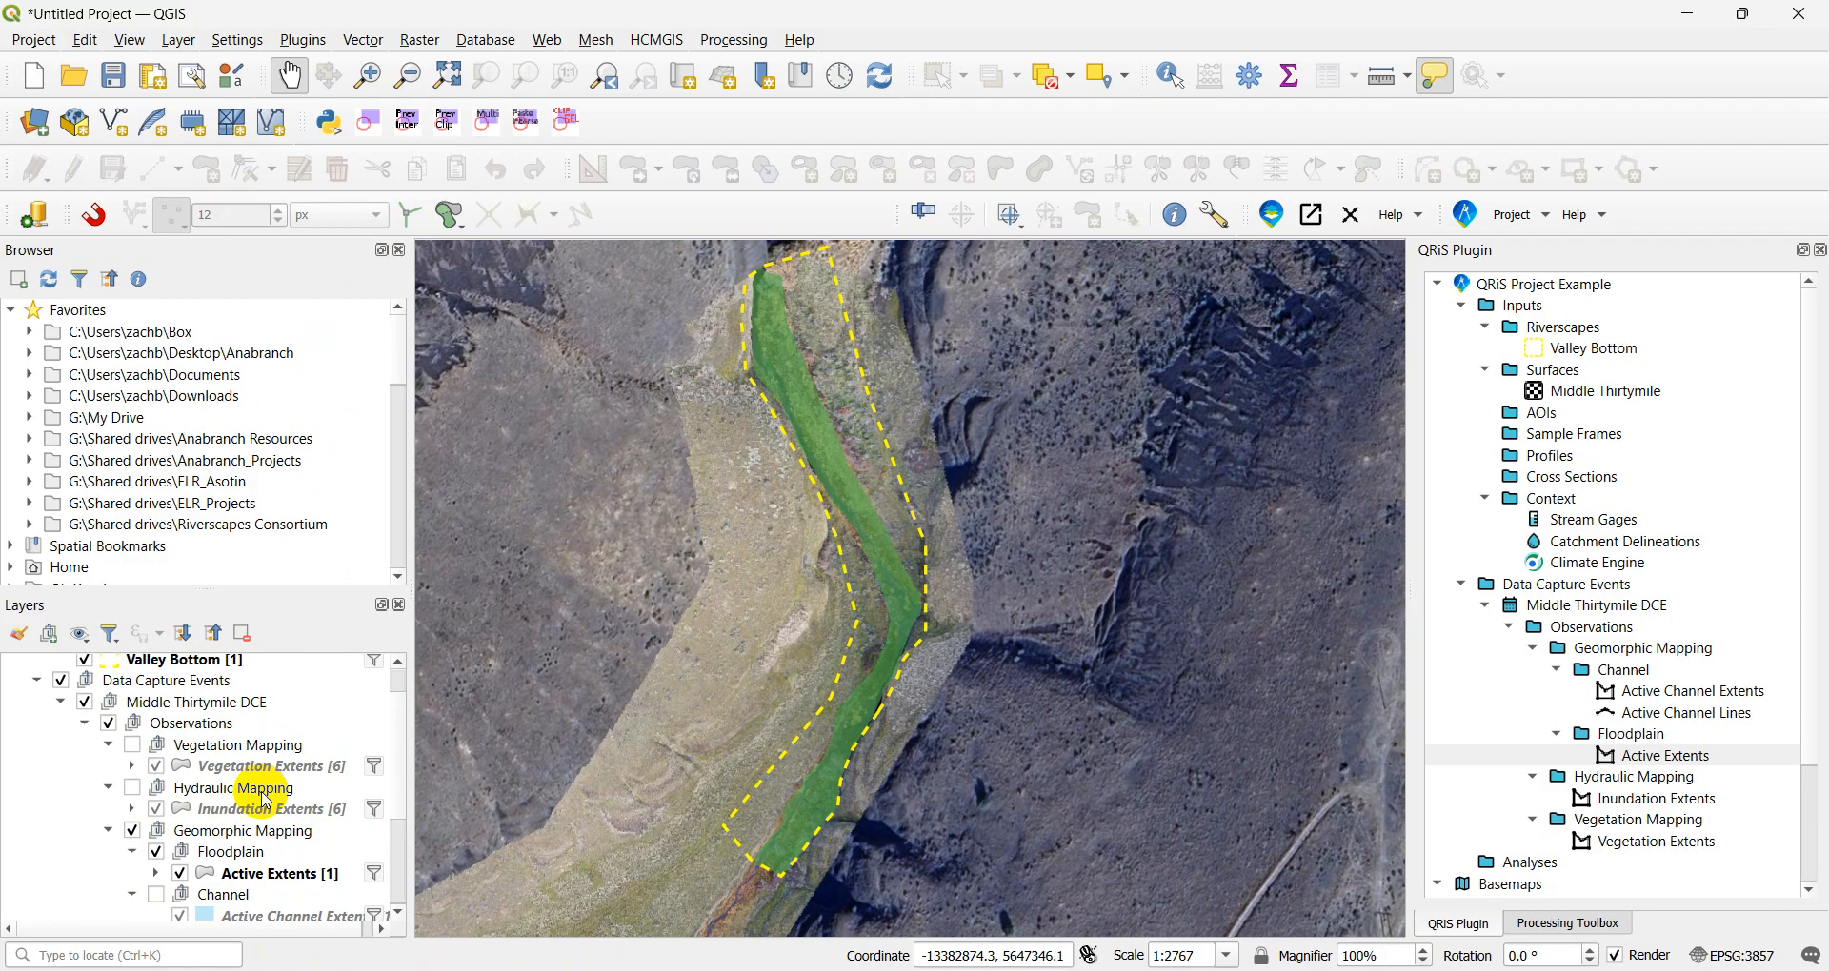
left_click(299, 876)
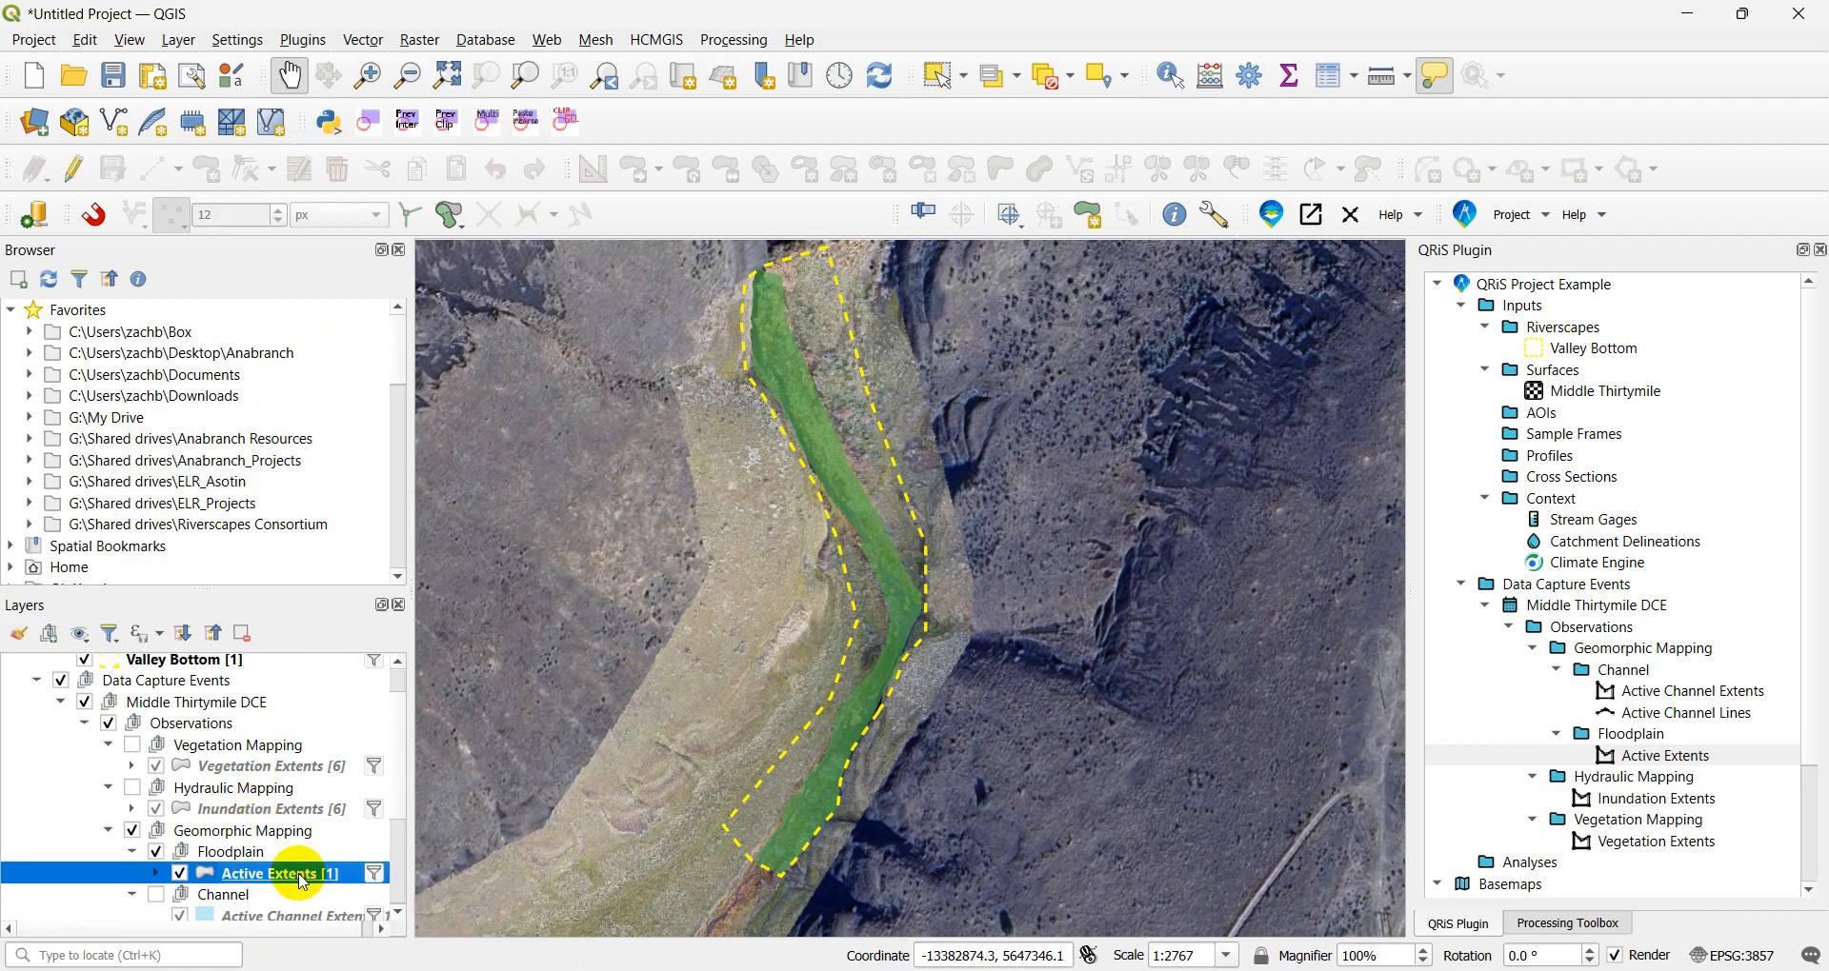
left_click(363, 39)
mouse_move(583, 218)
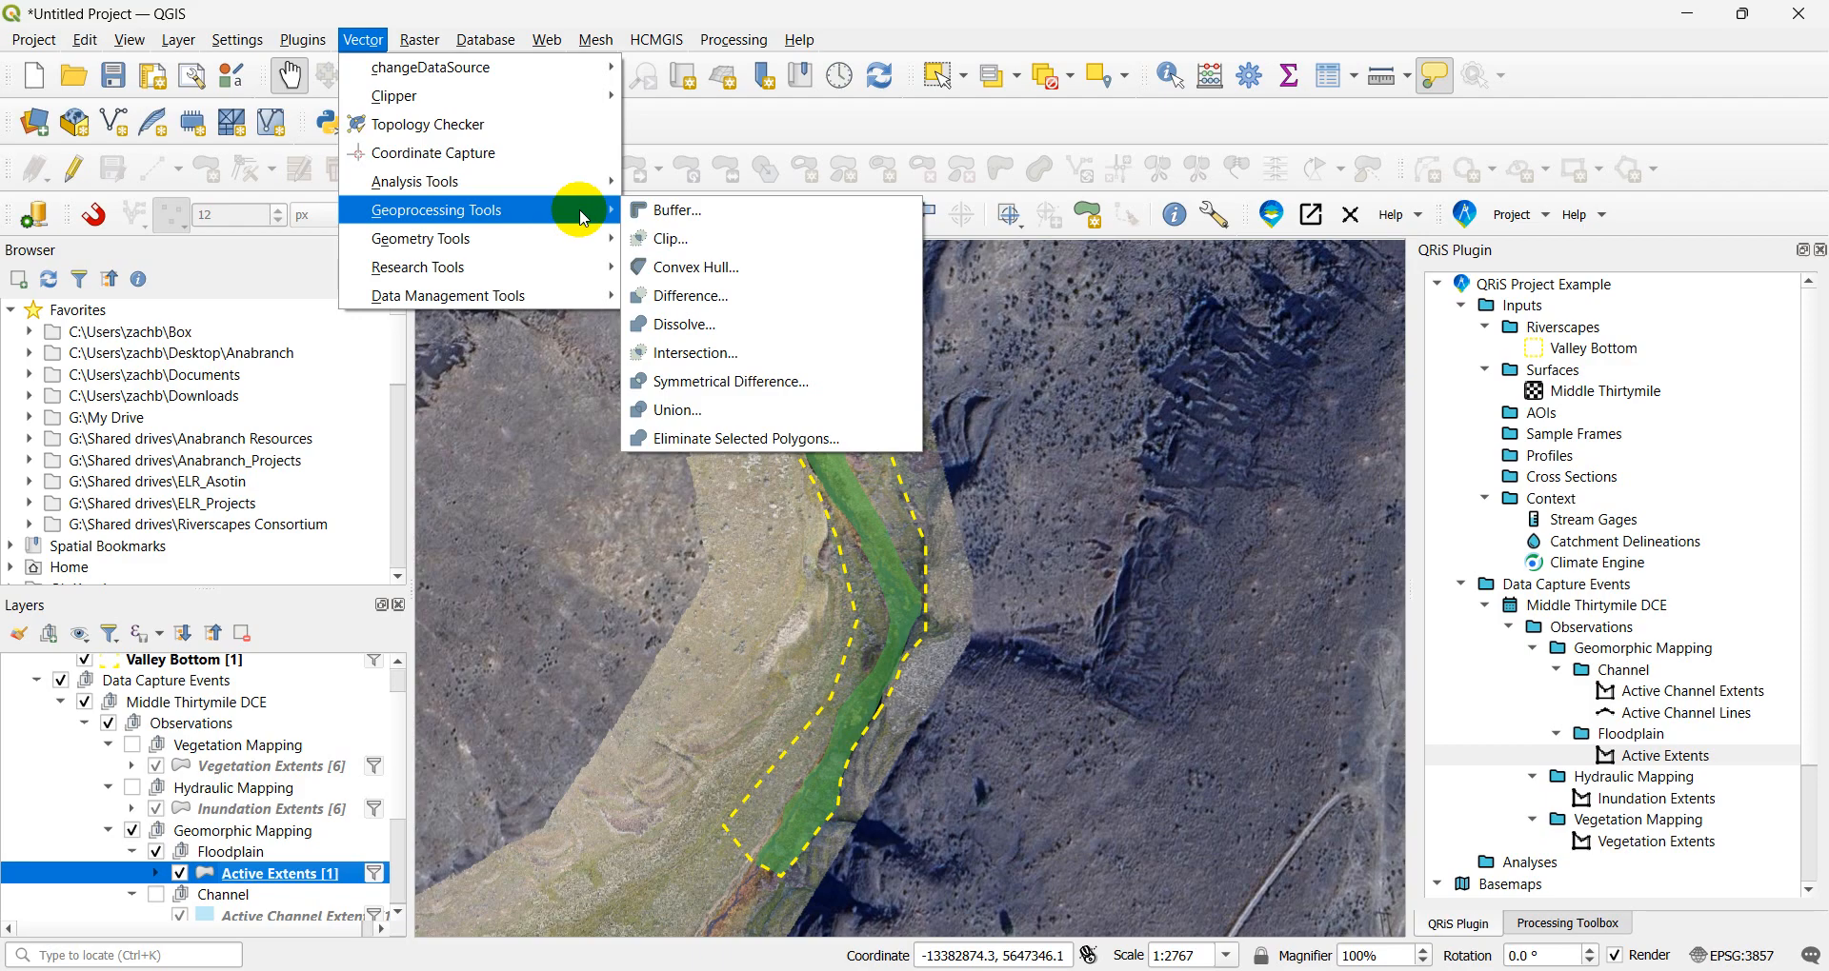
left_click(739, 297)
left_click(541, 303)
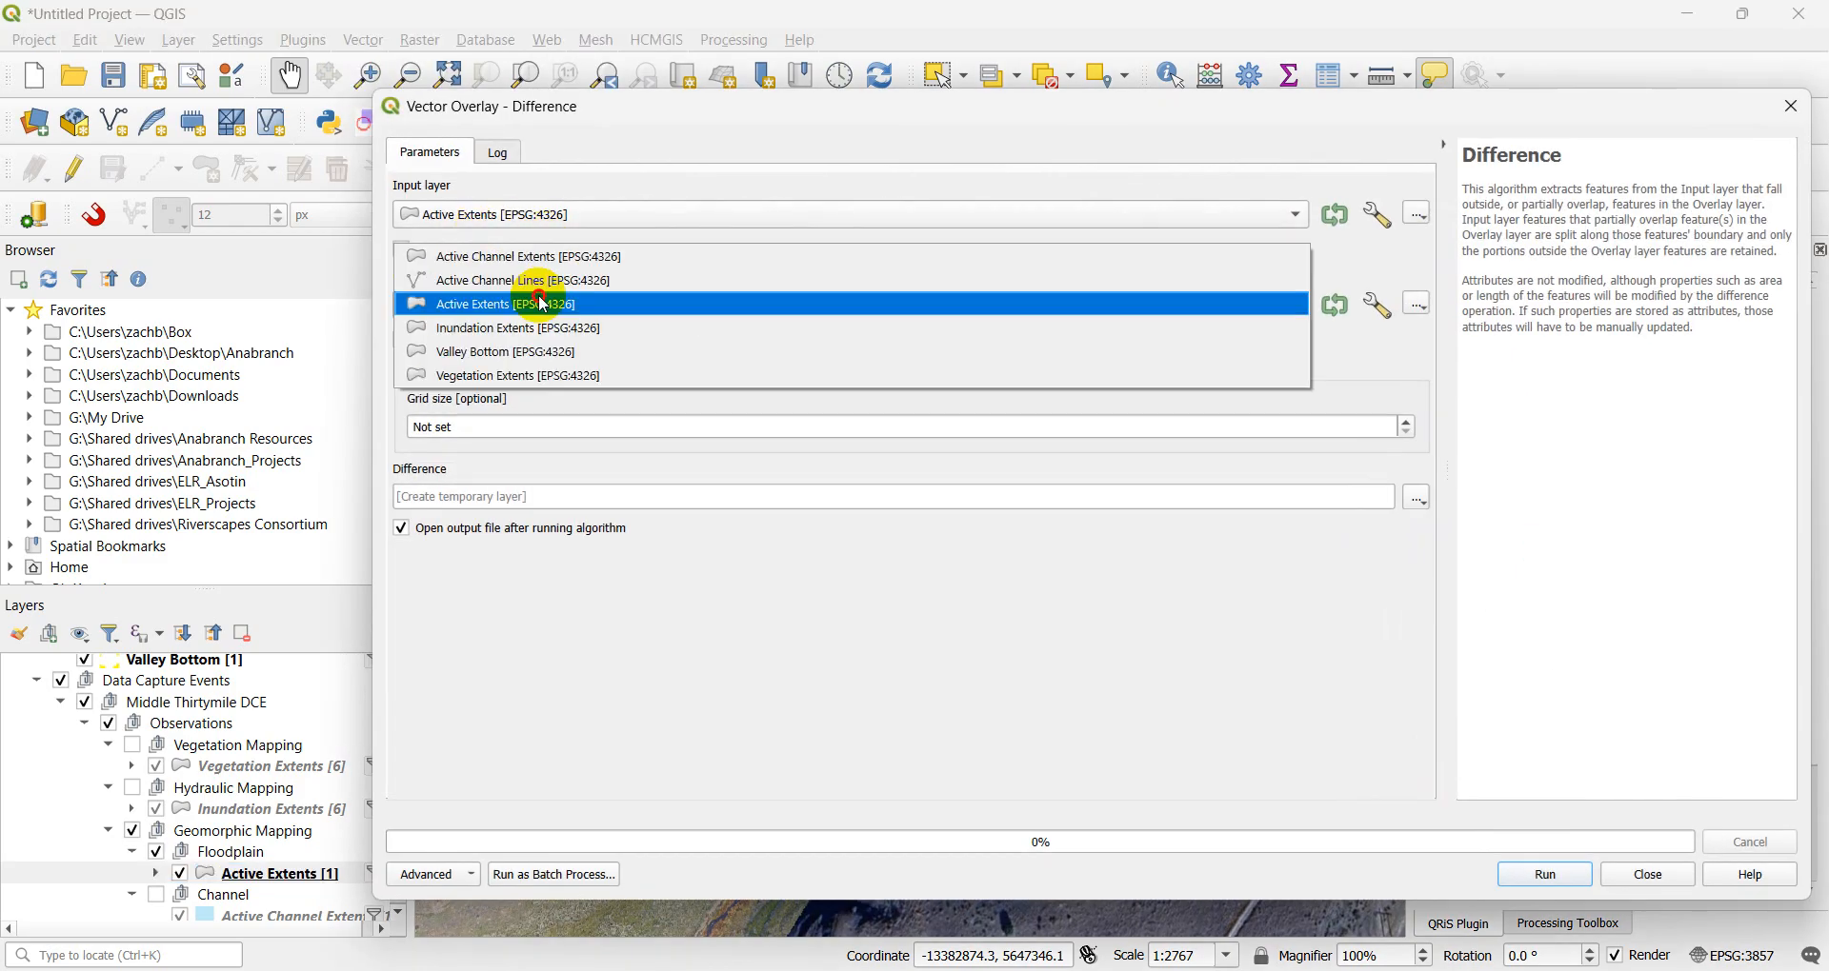
left_click(537, 353)
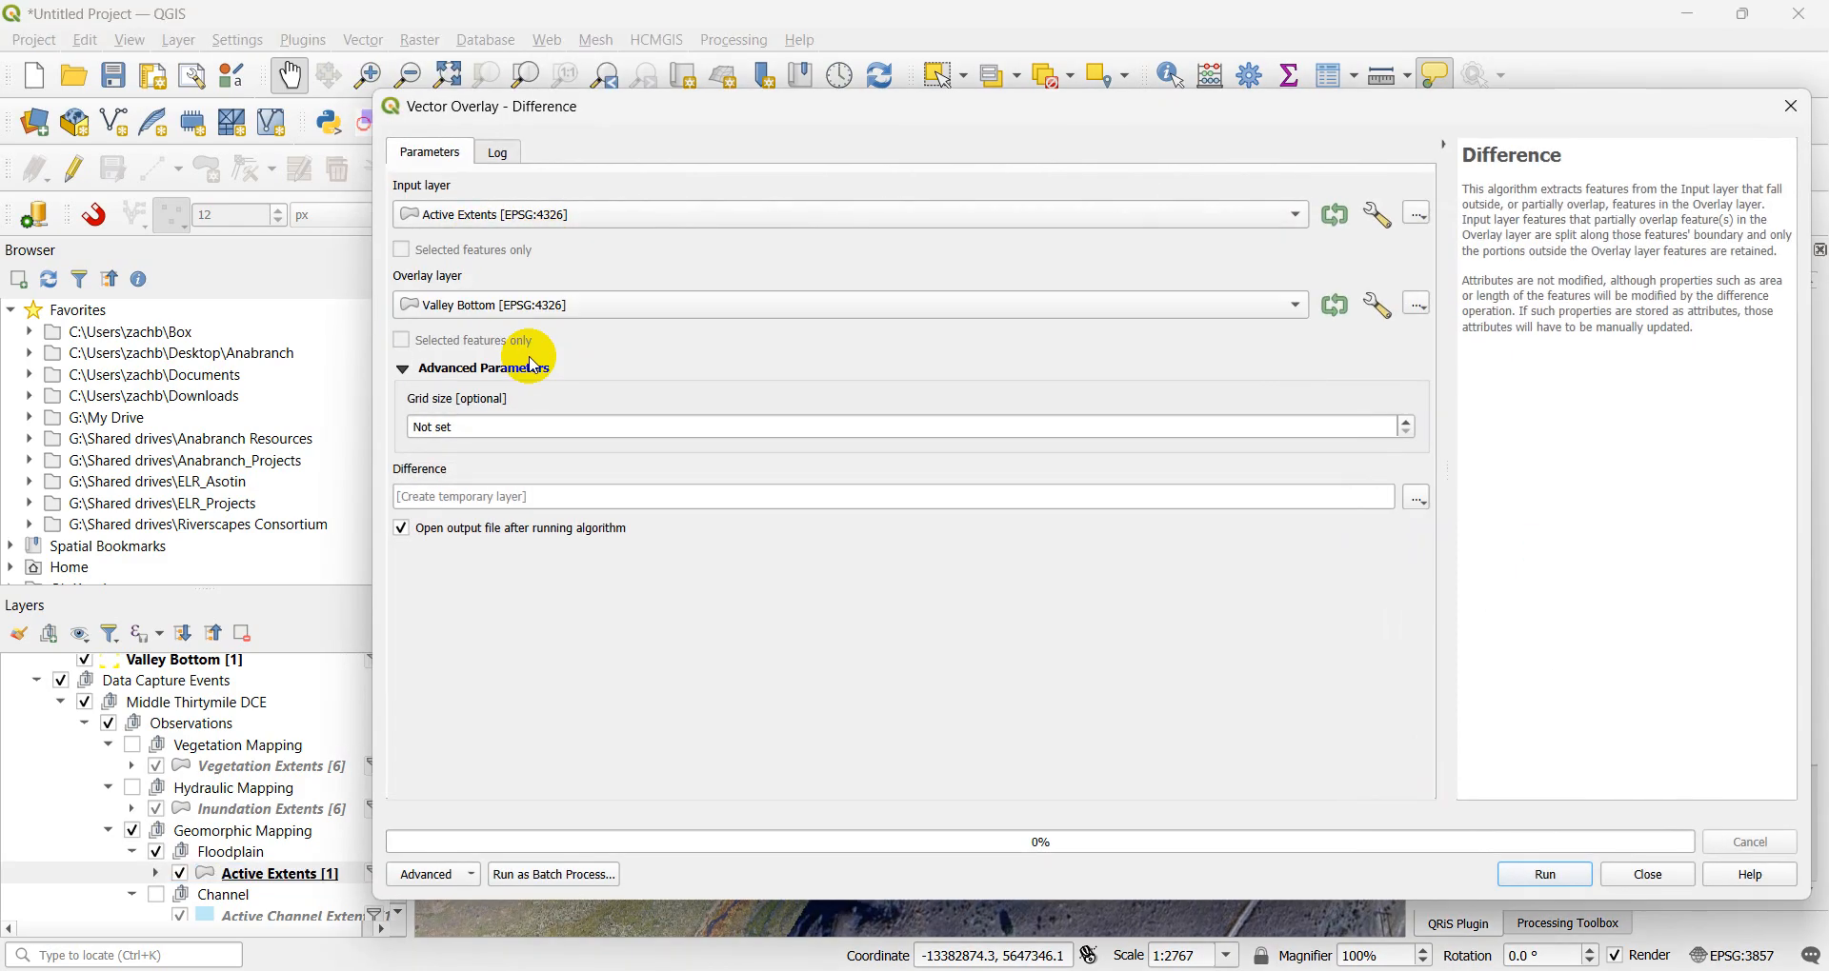
left_click(1546, 875)
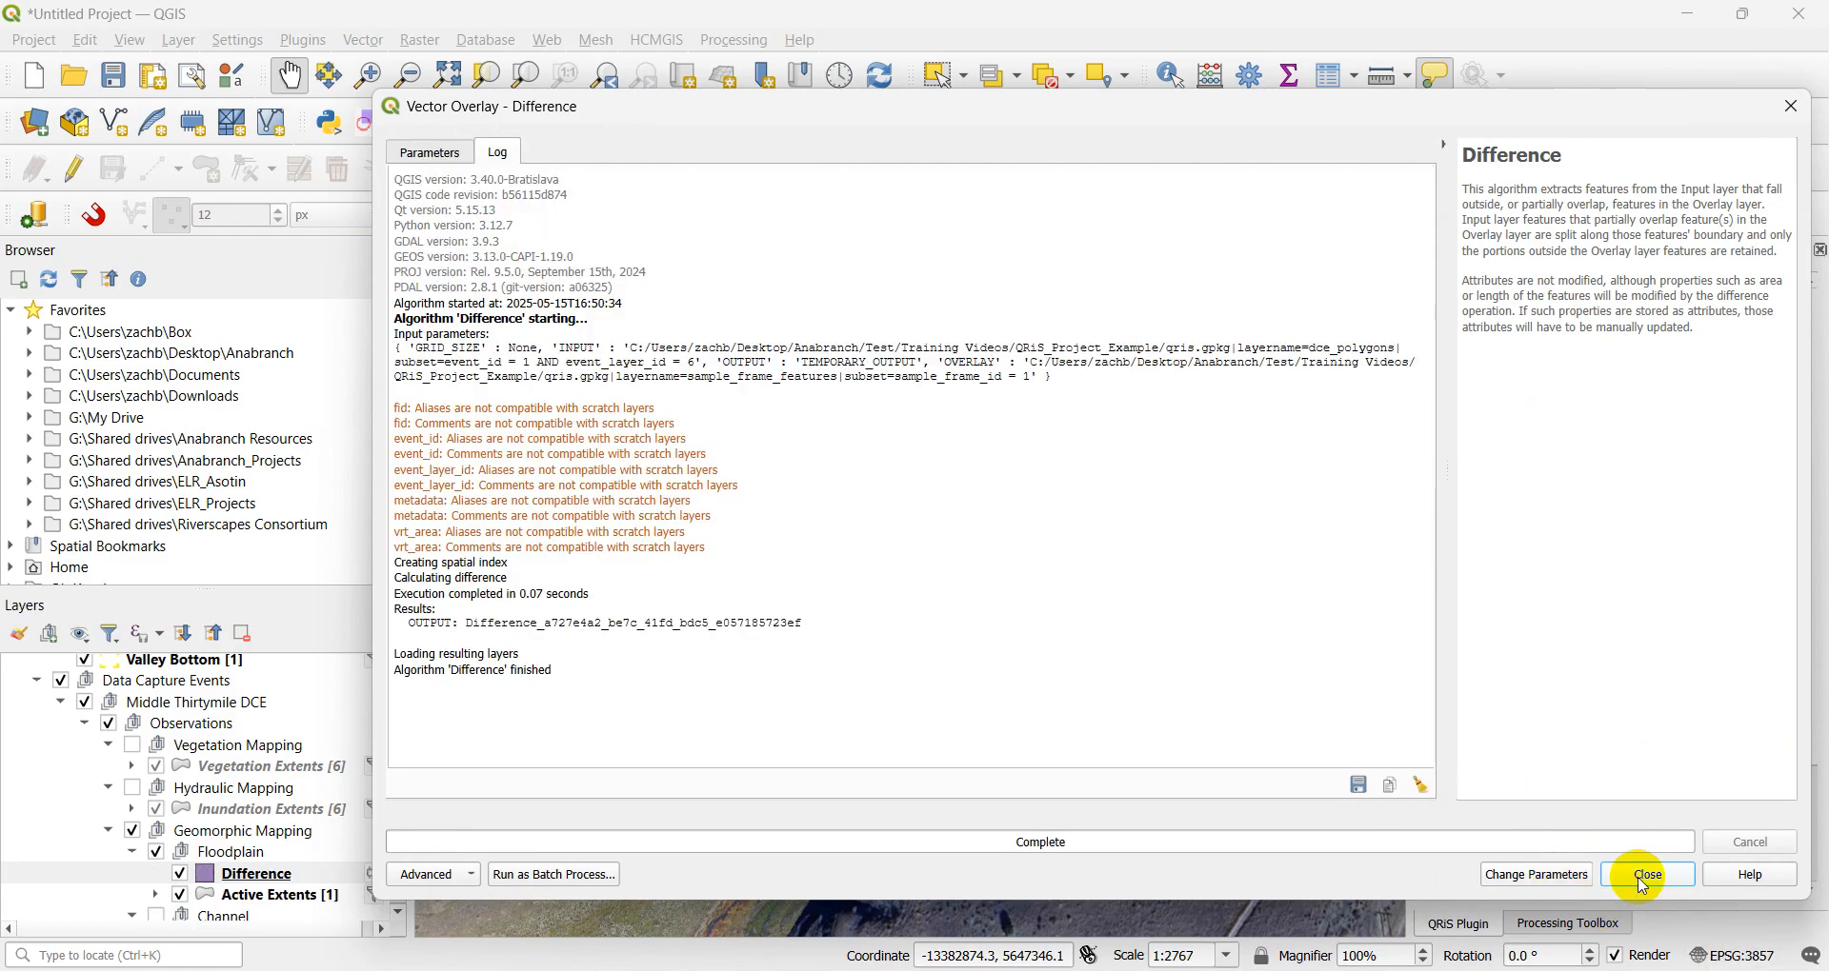
left_click(1655, 876)
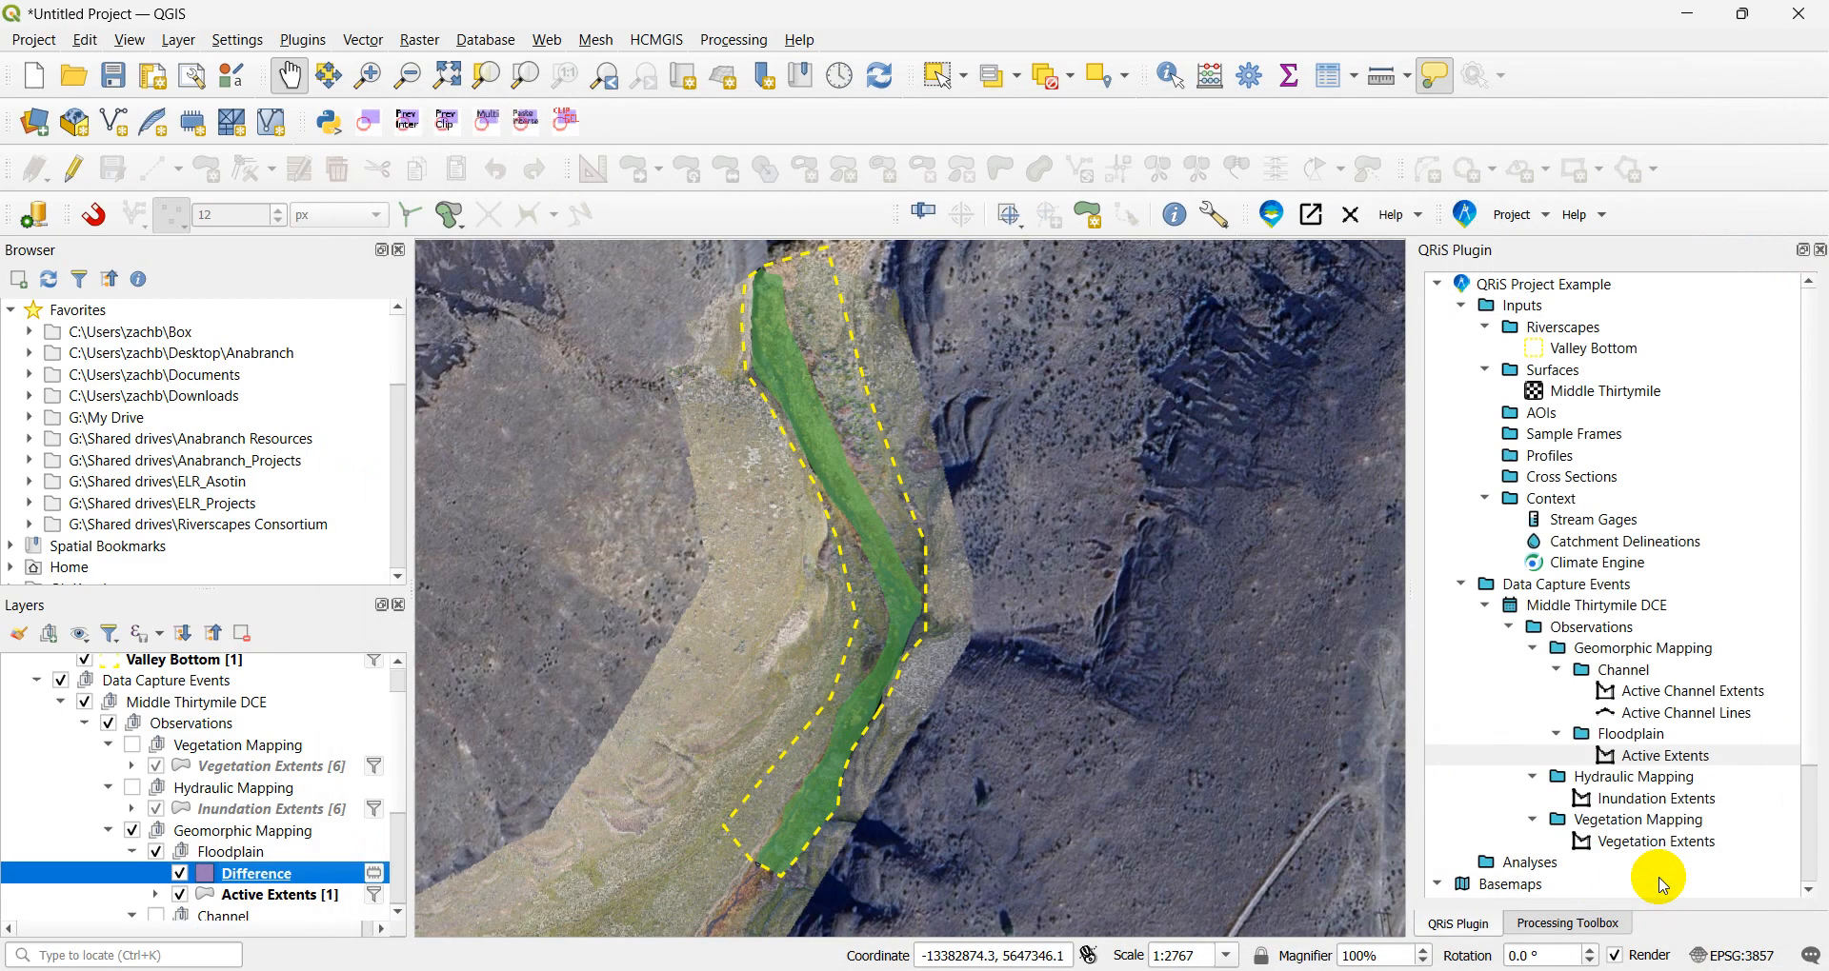
- Remove the temporary Difference layer from the project
right_click(309, 877)
left_click(486, 442)
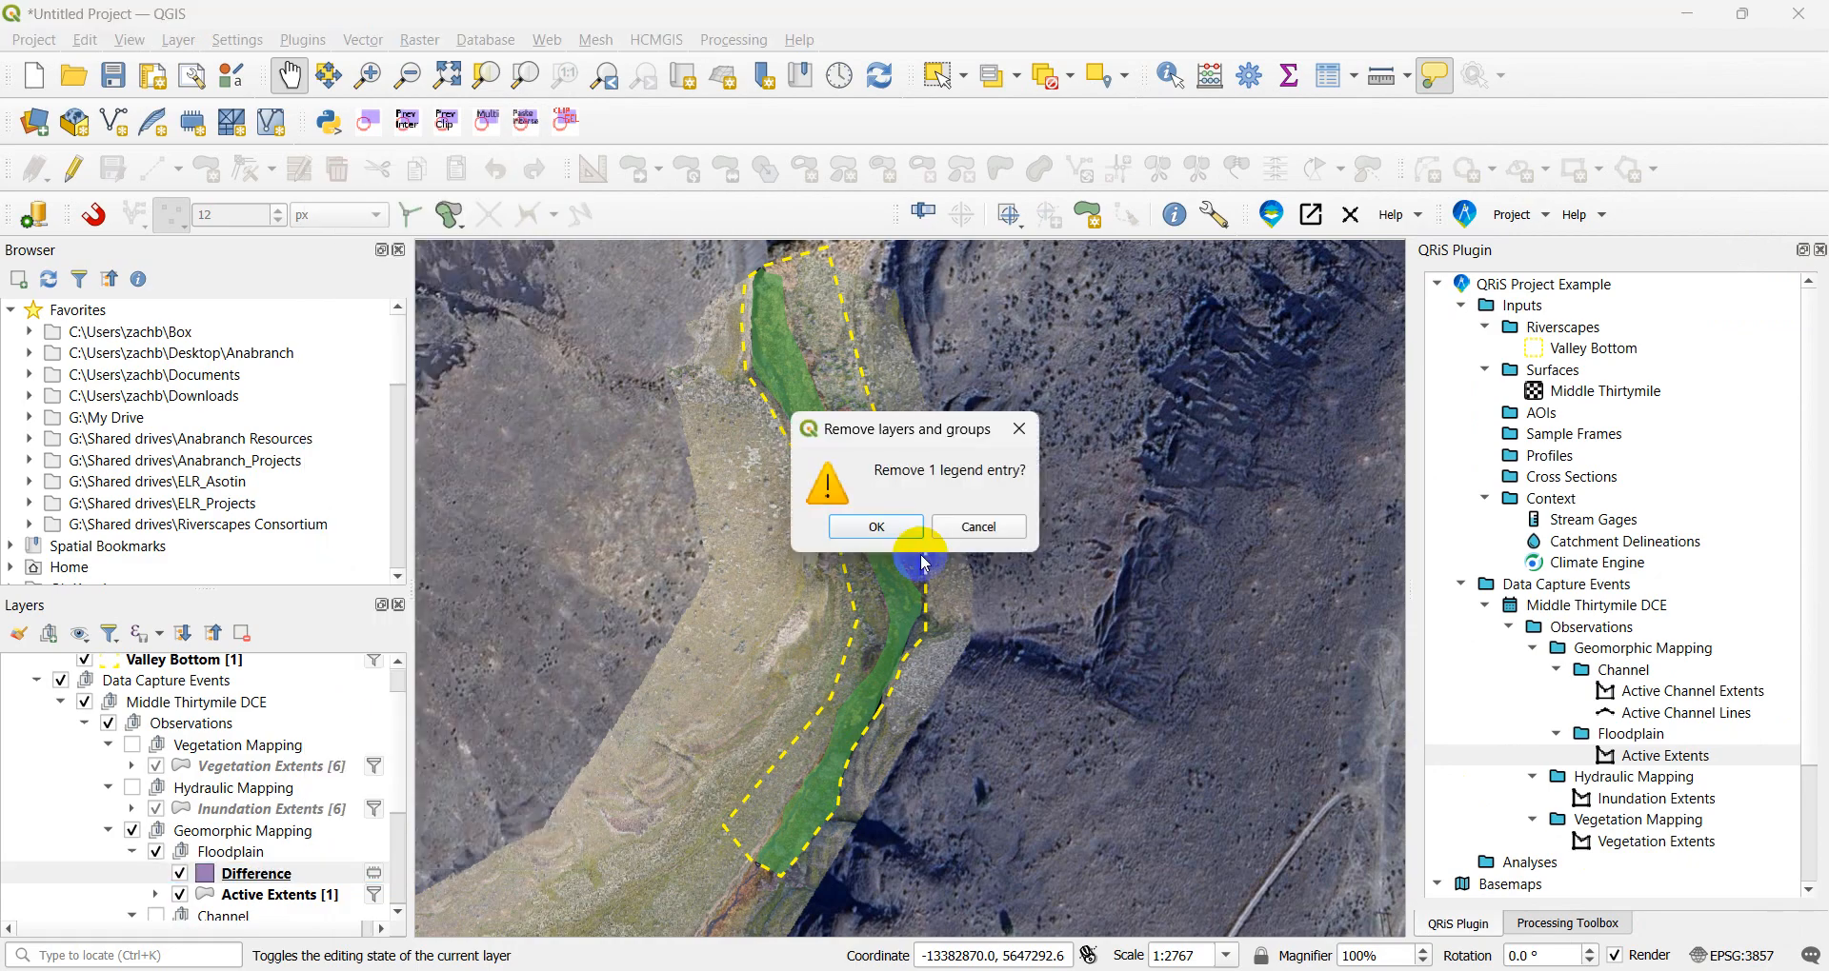
left_click(872, 523)
- Run Difference with Valley Bottom as the input layer and Active Extents as the overlay, output to a temporary layer
left_click(365, 43)
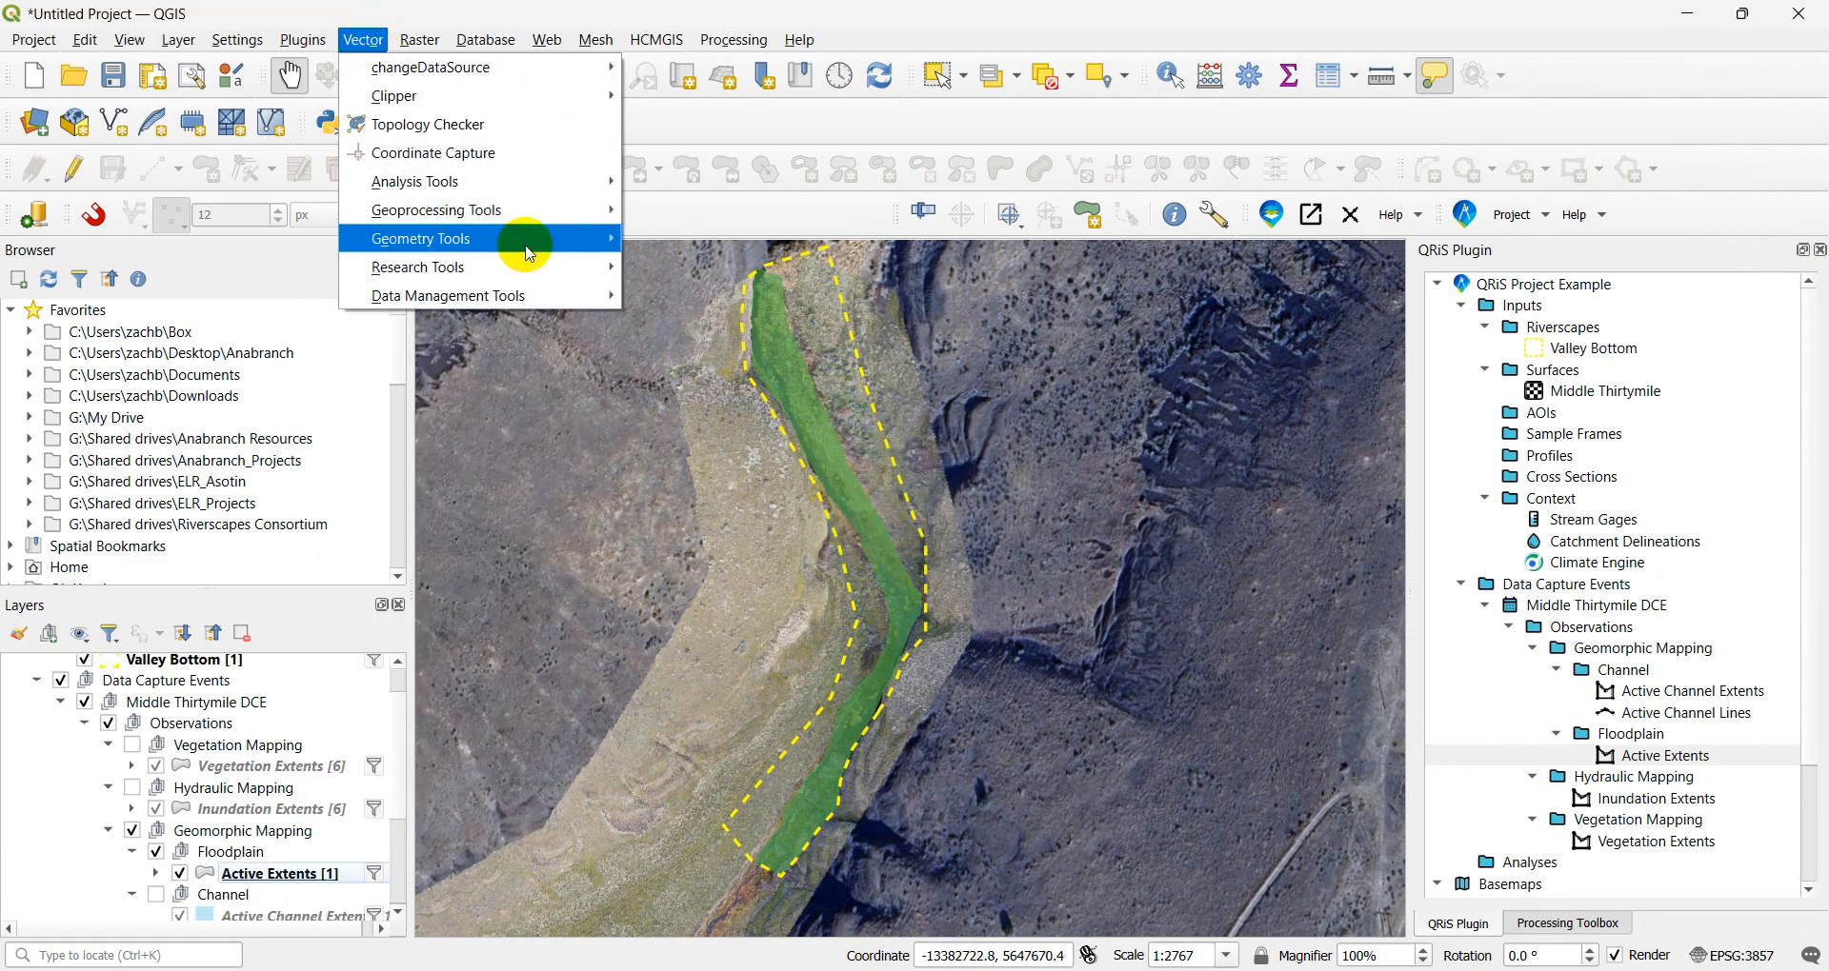
mouse_move(514, 212)
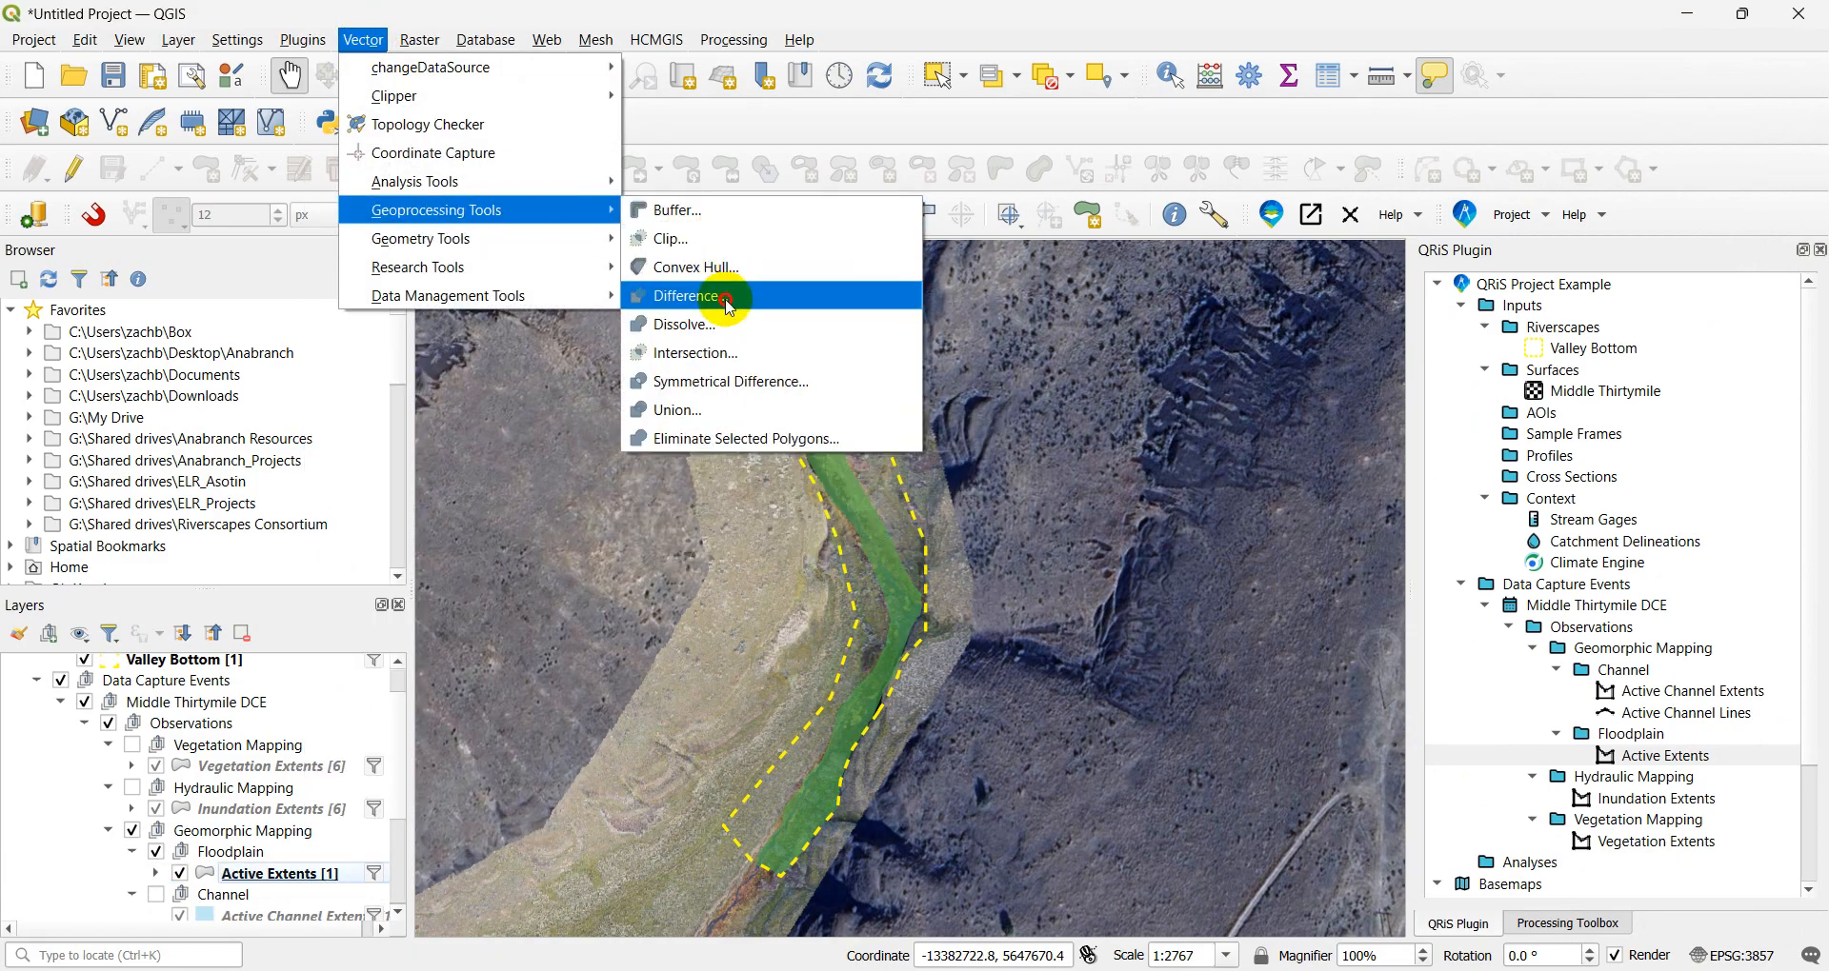
left_click(691, 295)
left_click(541, 302)
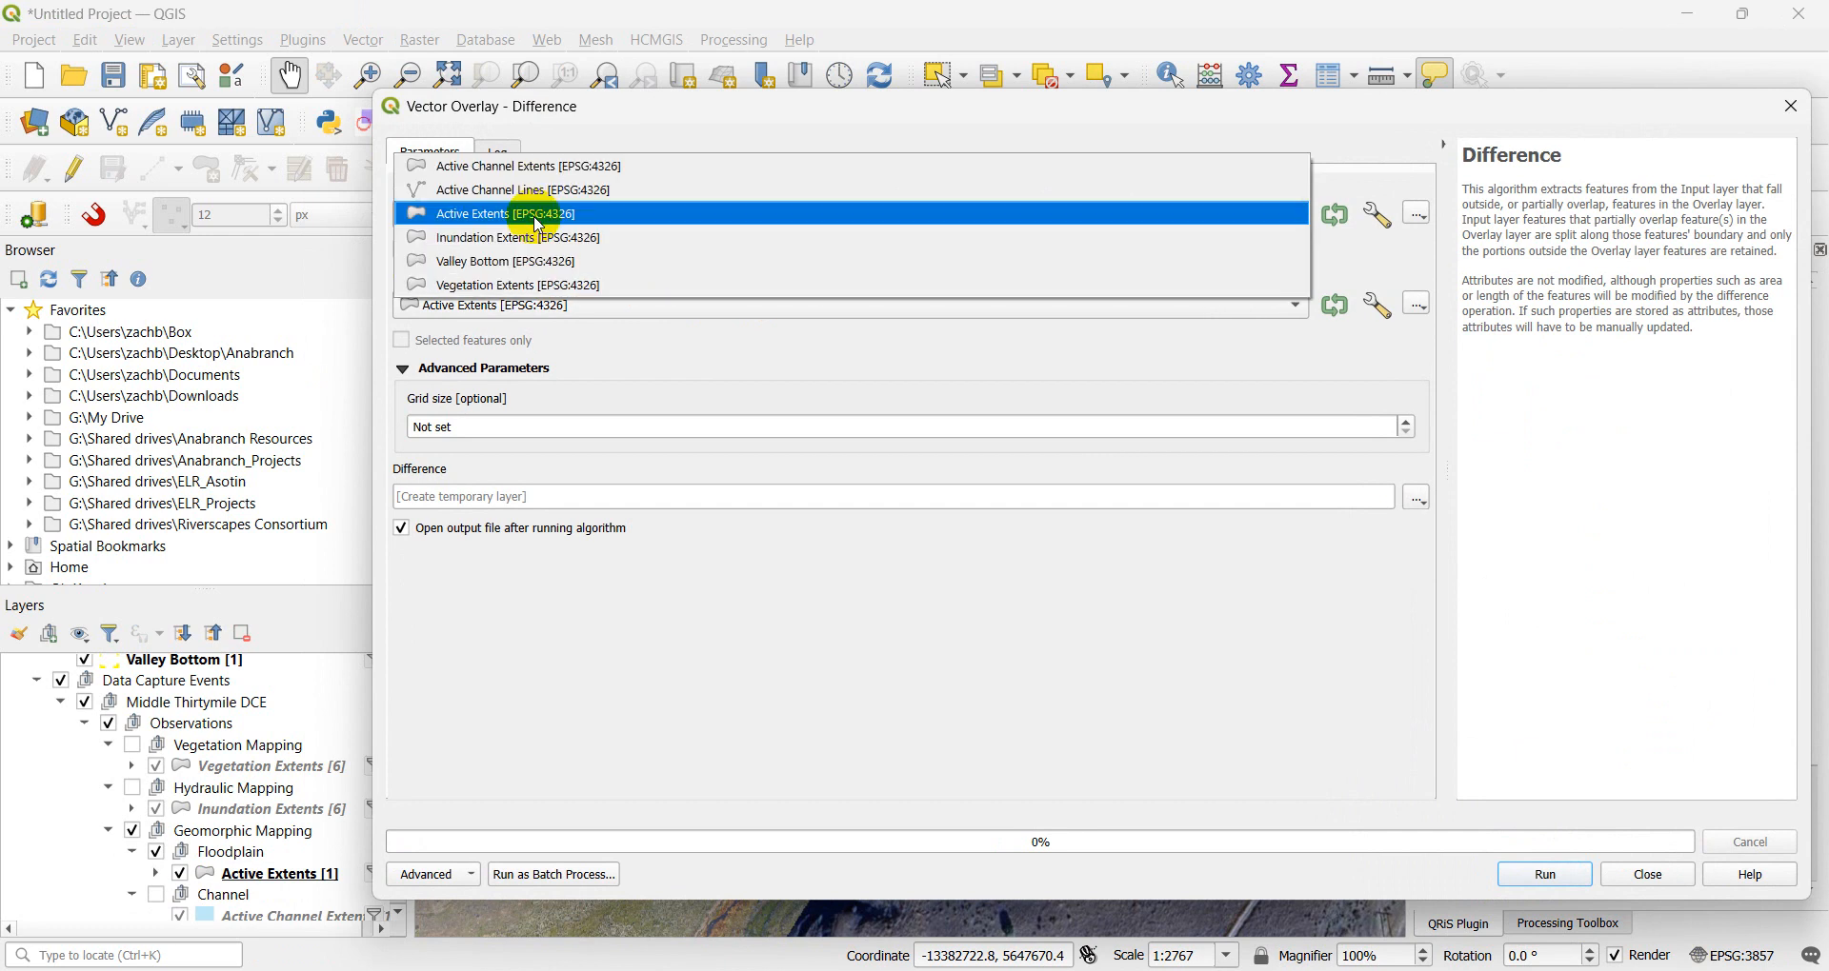
left_click(531, 261)
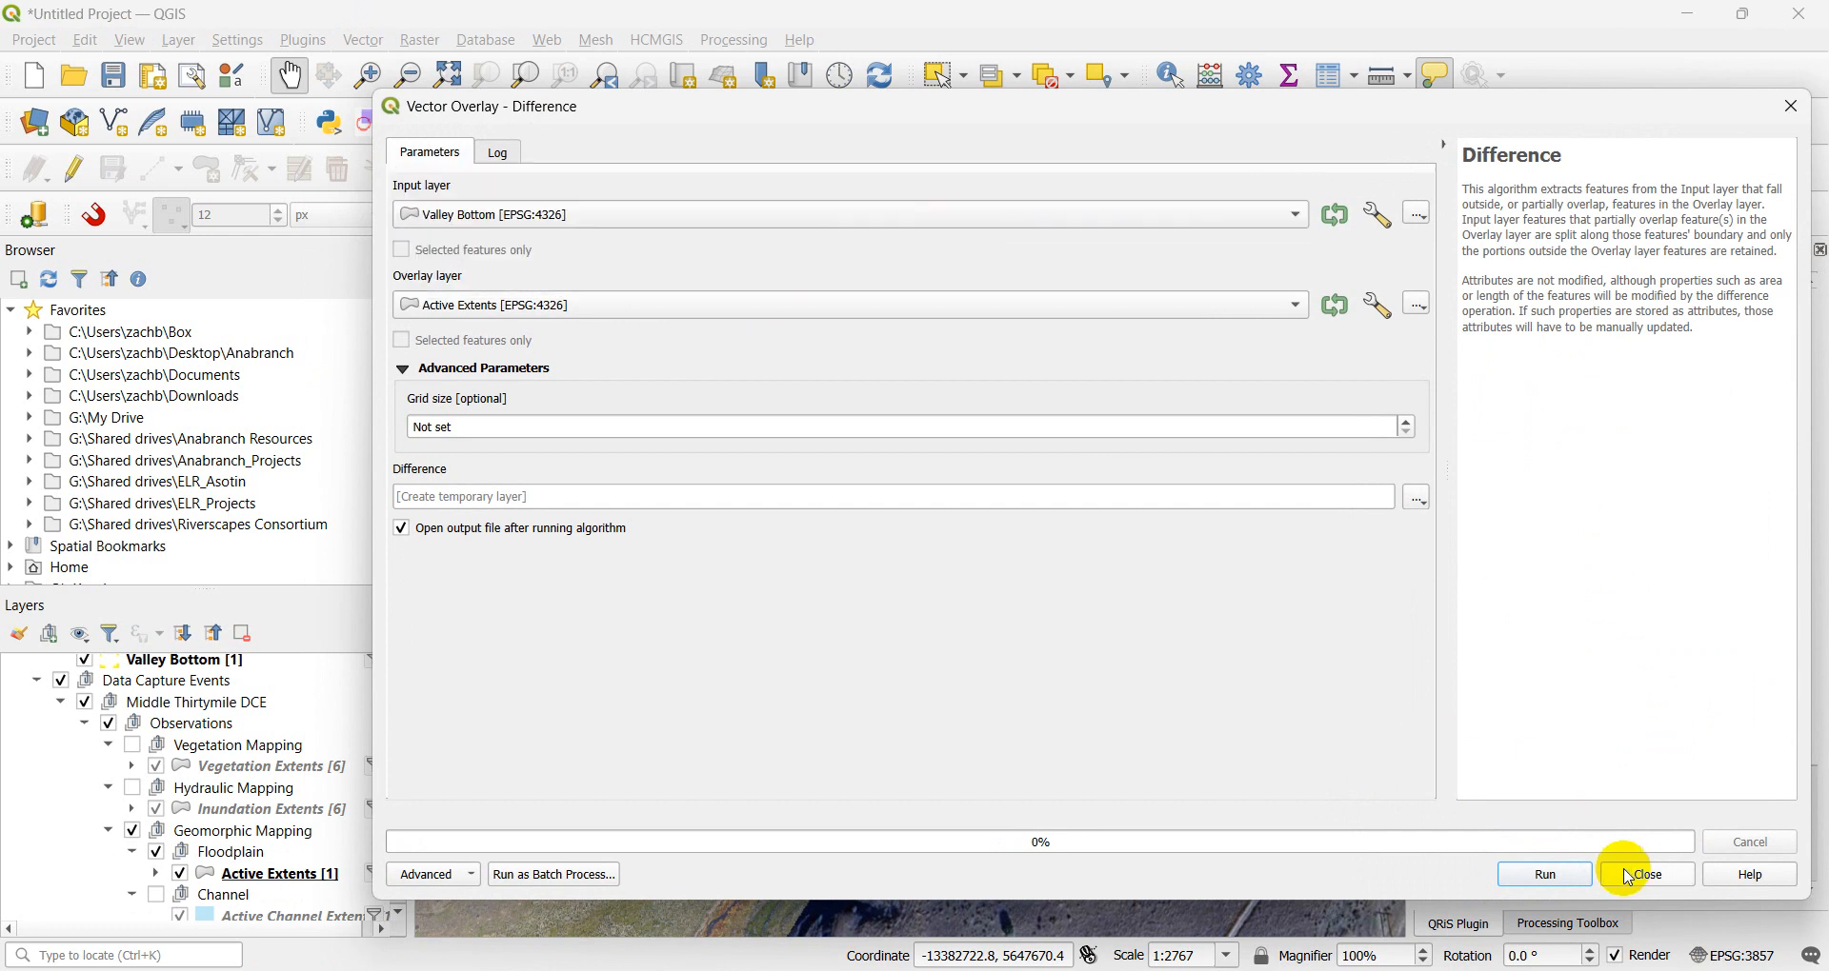
left_click(1549, 876)
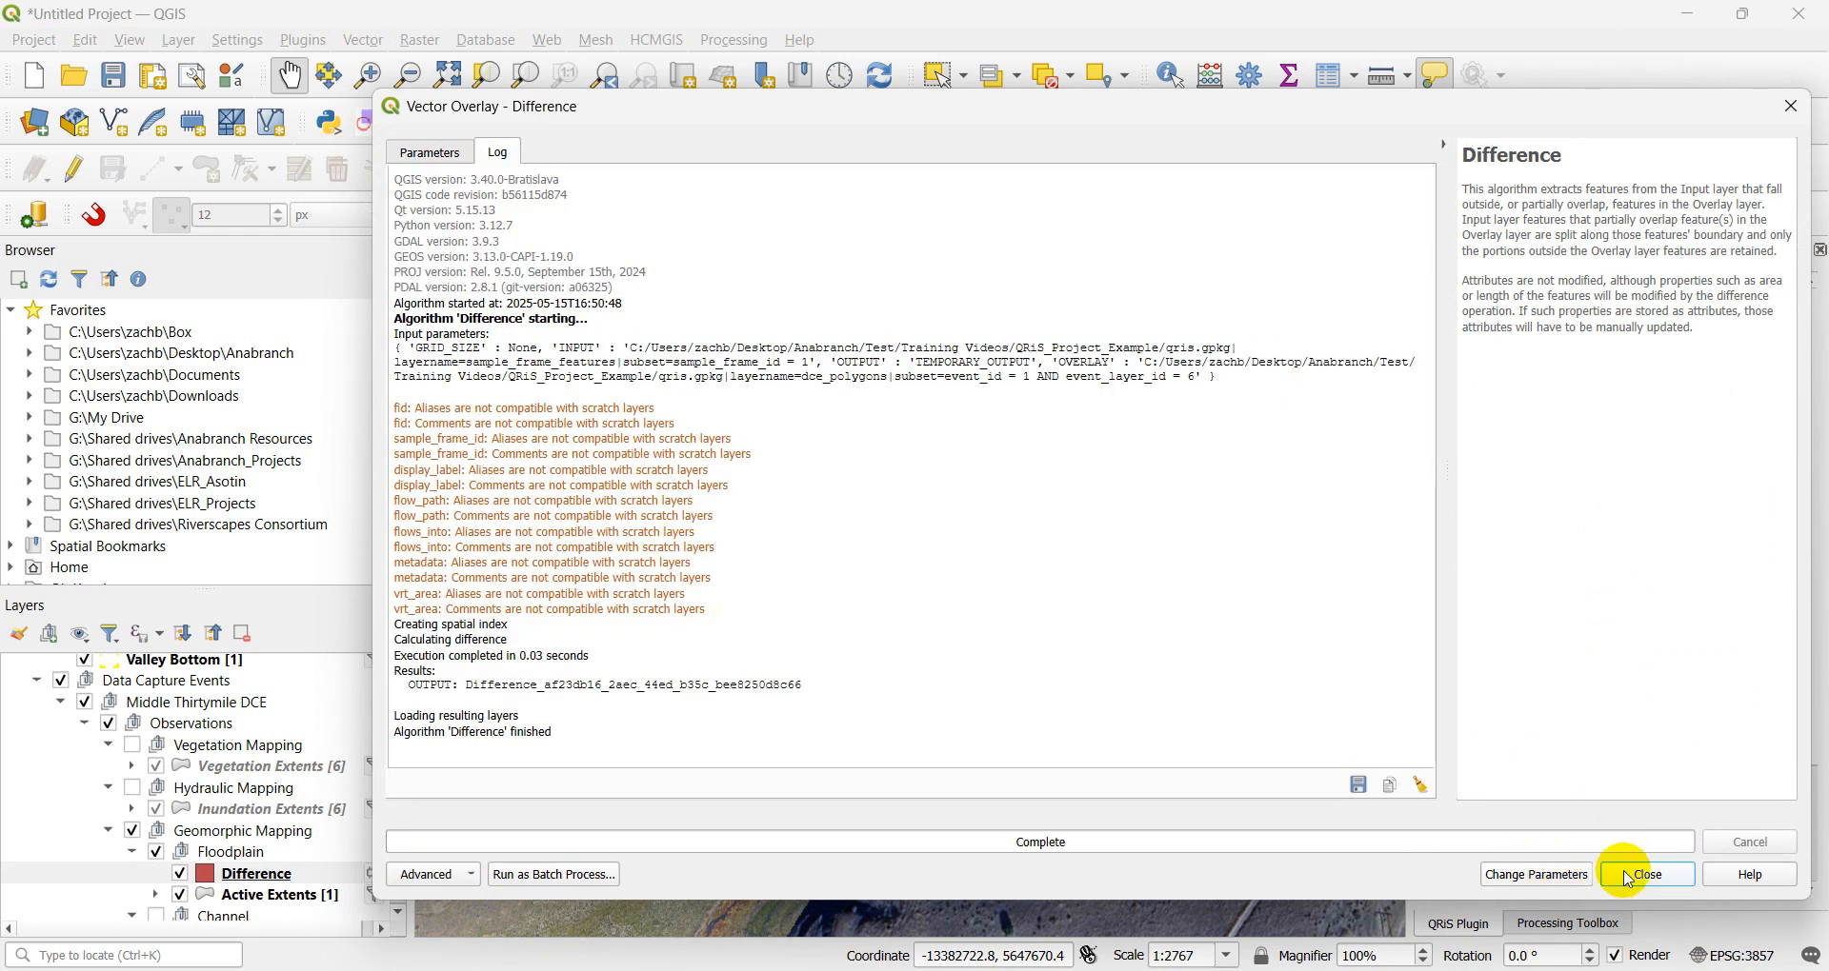
left_click(1609, 876)
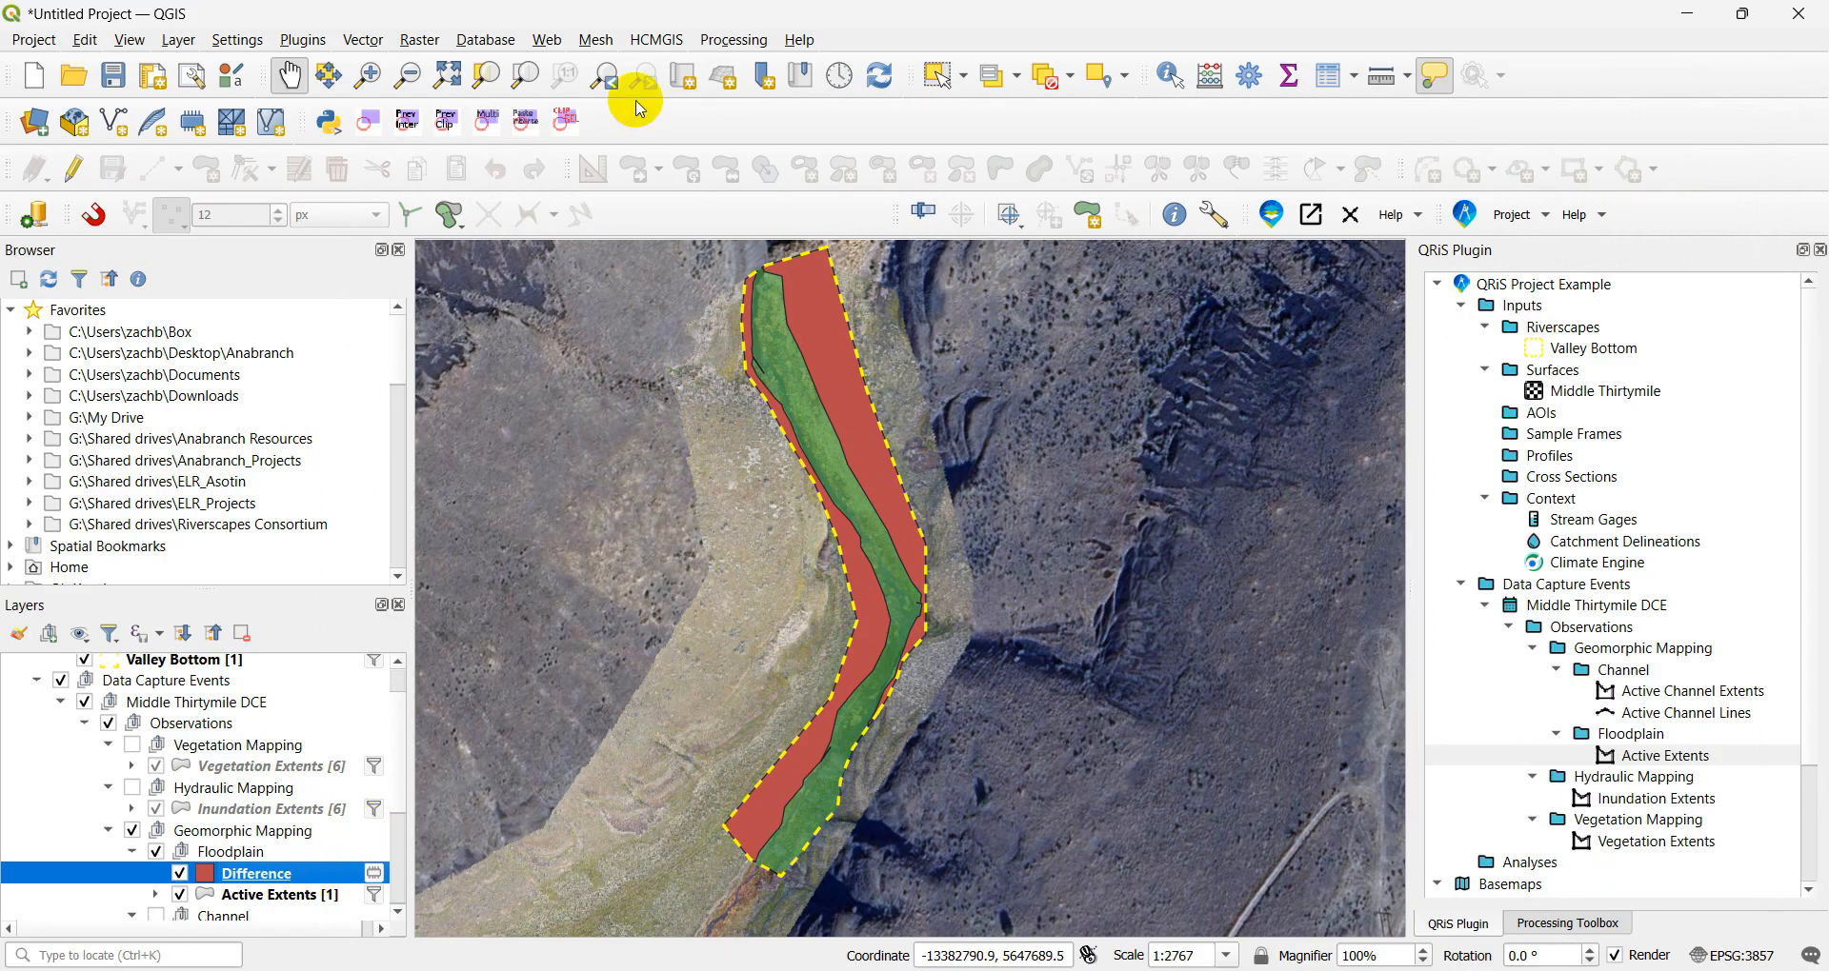
- Dissolve the Difference layer into a temporary layer, keeping disjoint features separate
left_click(371, 43)
mouse_move(520, 204)
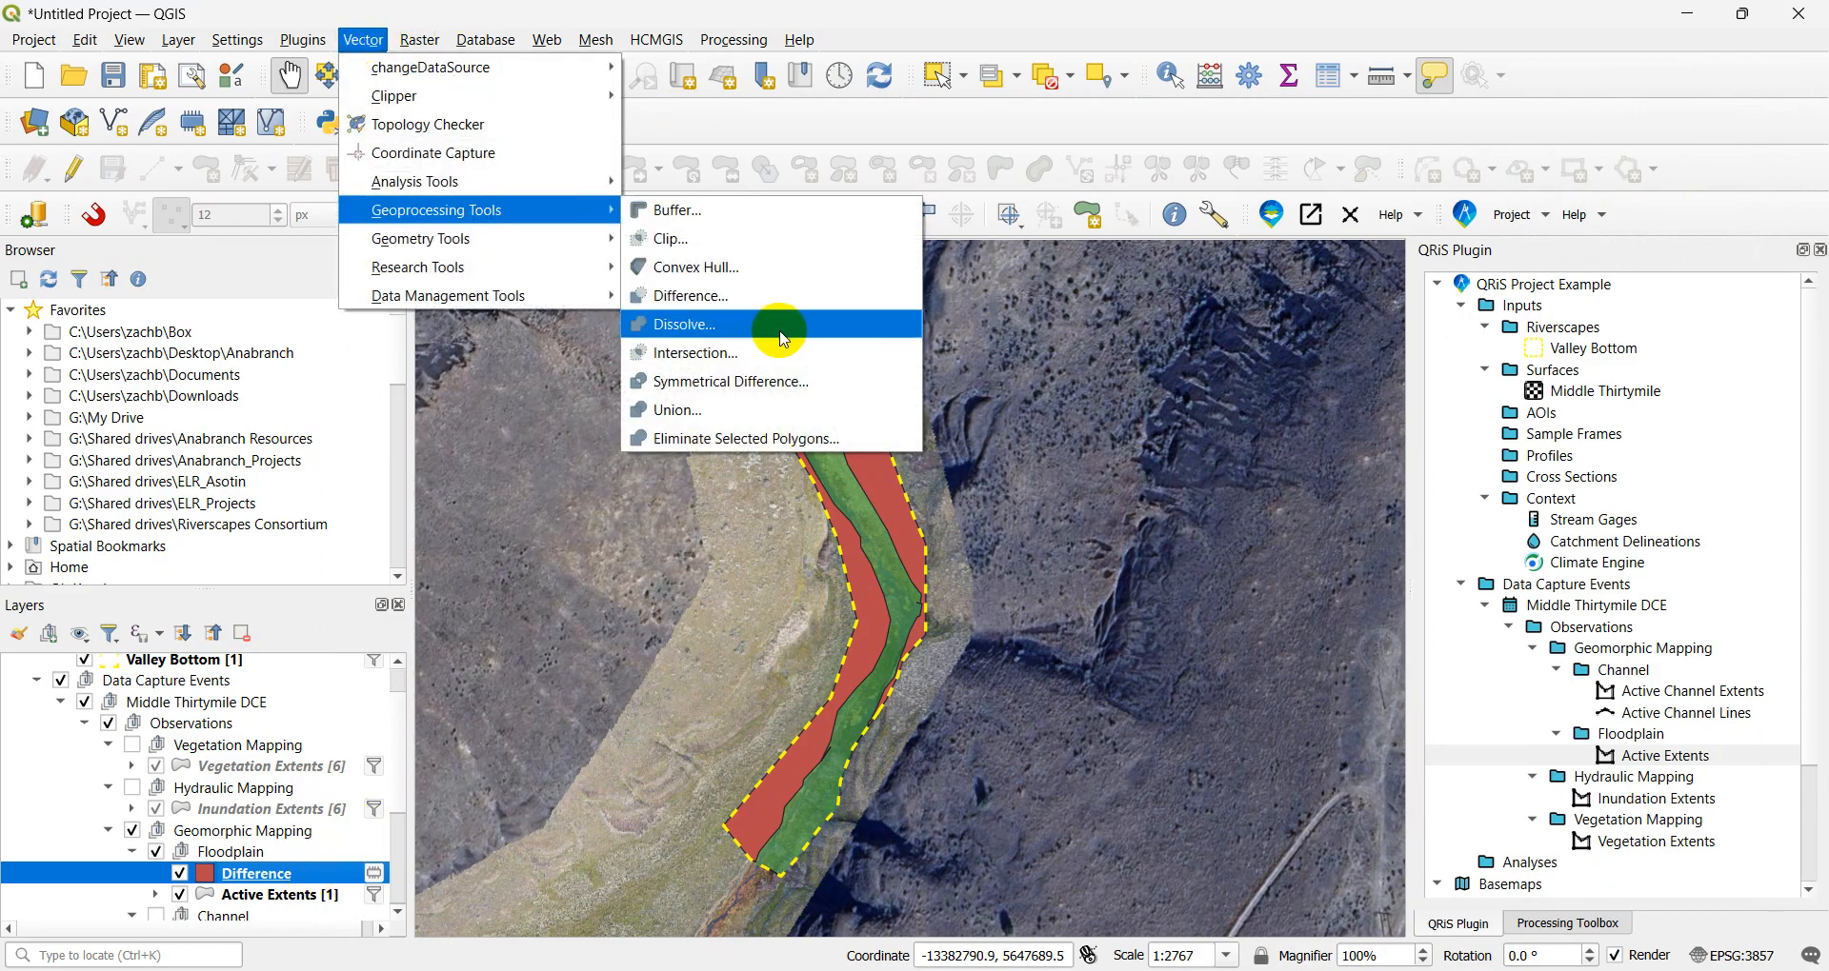
left_click(781, 334)
left_click(419, 367)
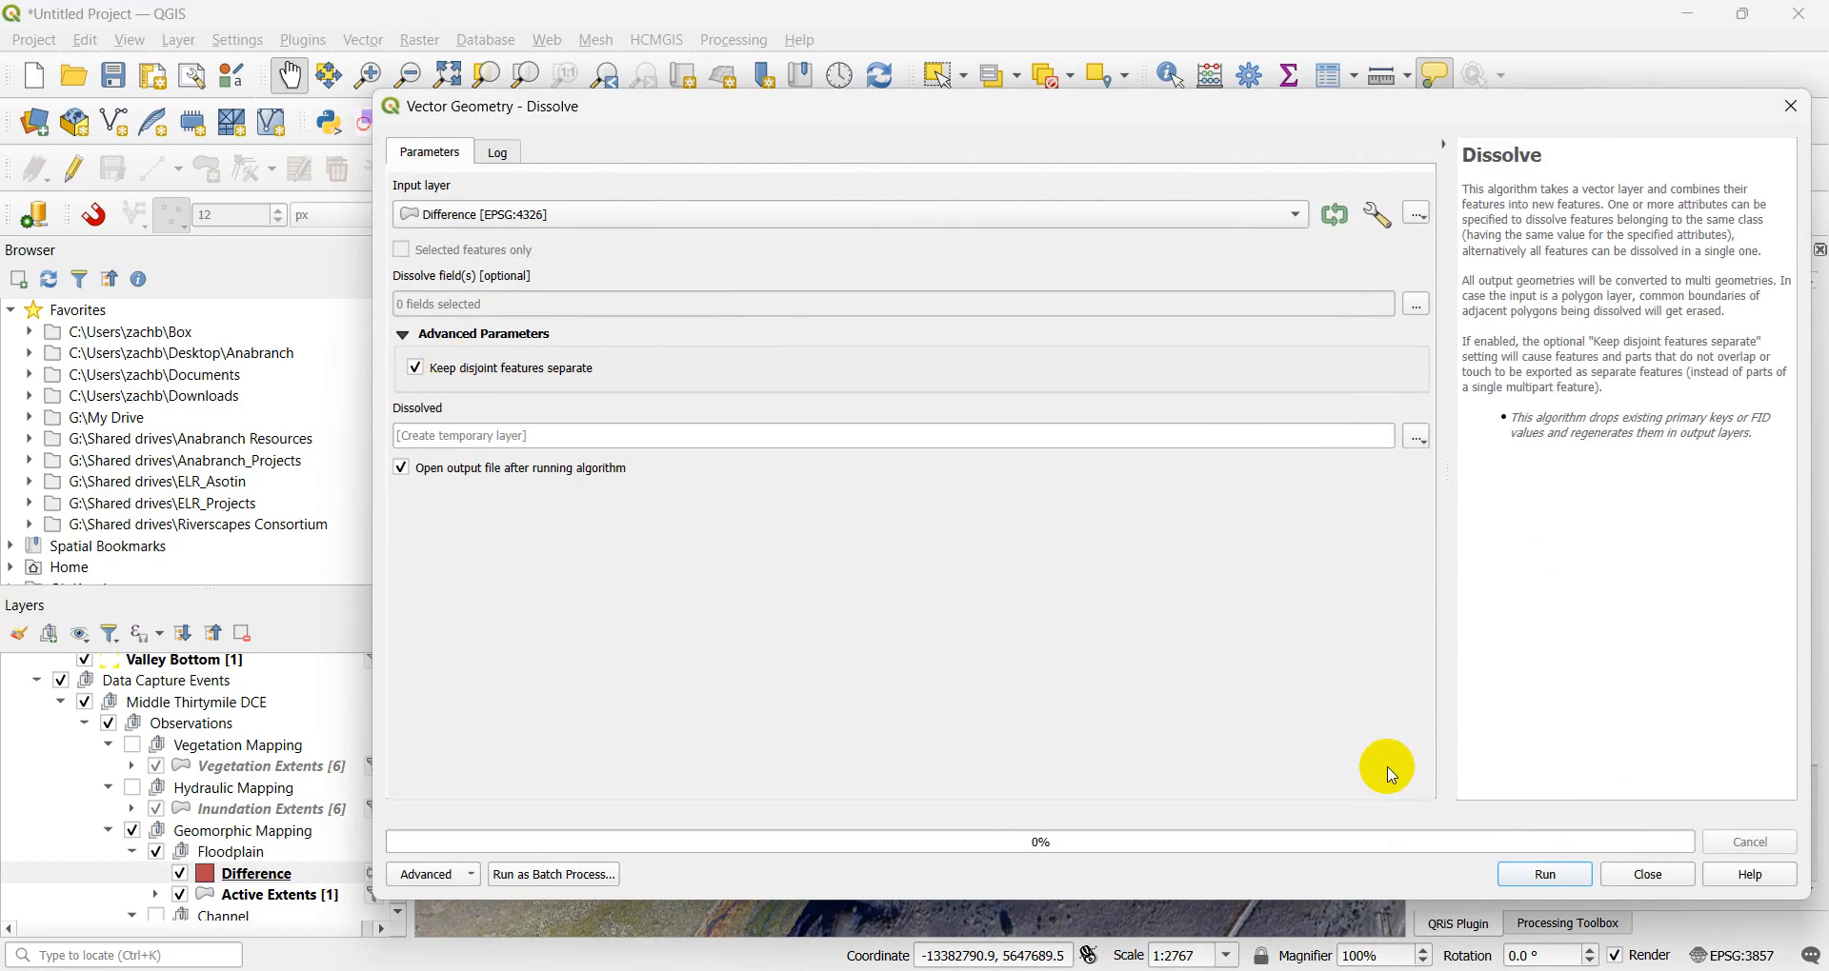
left_click(1552, 874)
left_click(1640, 875)
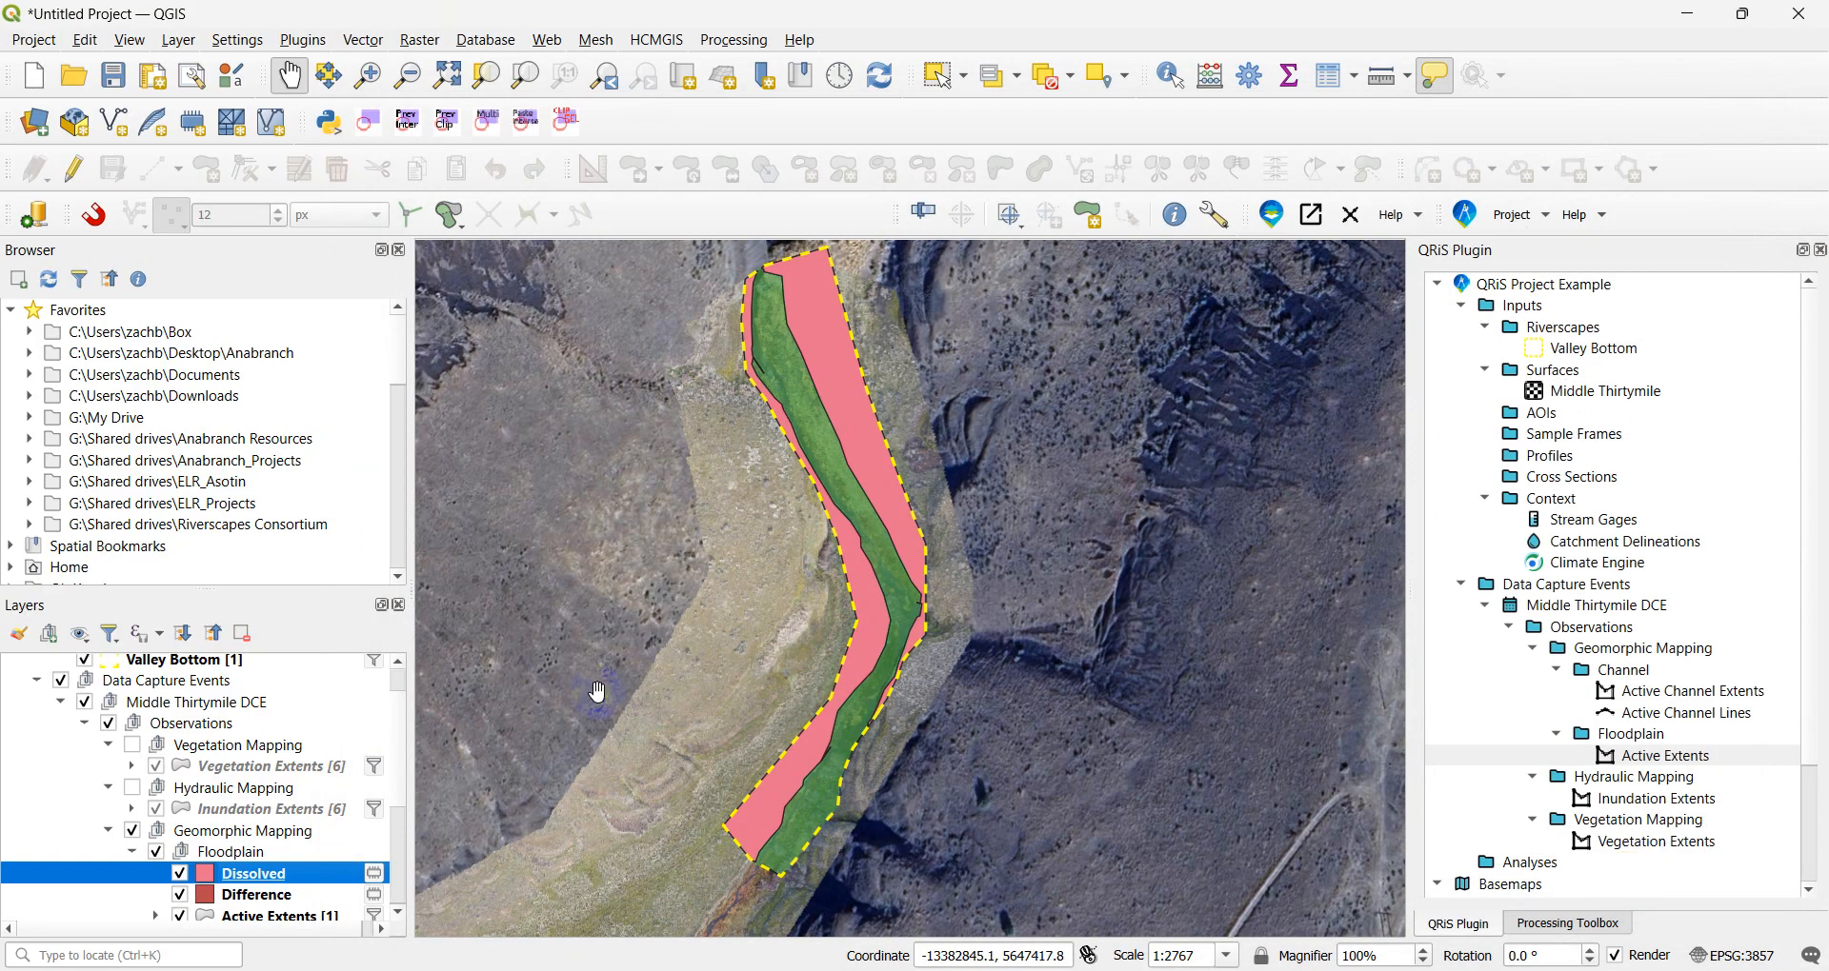
- Hide the Difference layer and select the Dissolved polygons on each side of the floodplain to check their separation, clearing the selection at the end
left_click(179, 895)
left_click(940, 75)
left_click(841, 367)
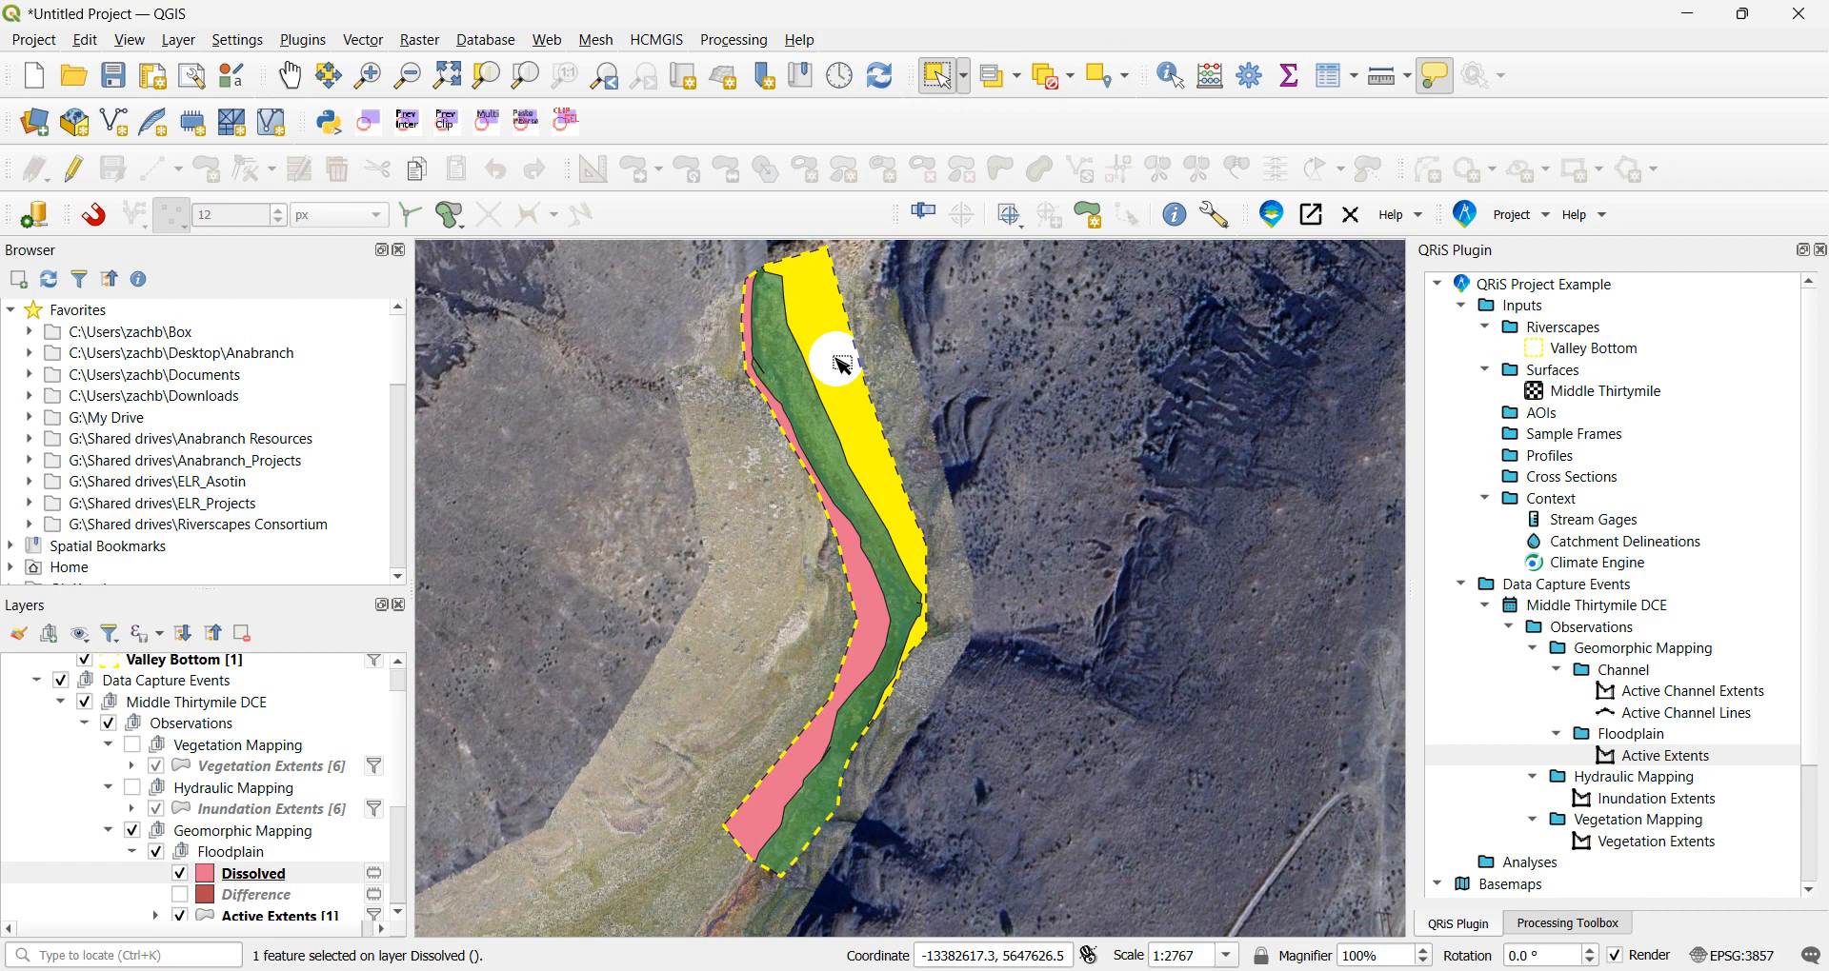
left_click(869, 624)
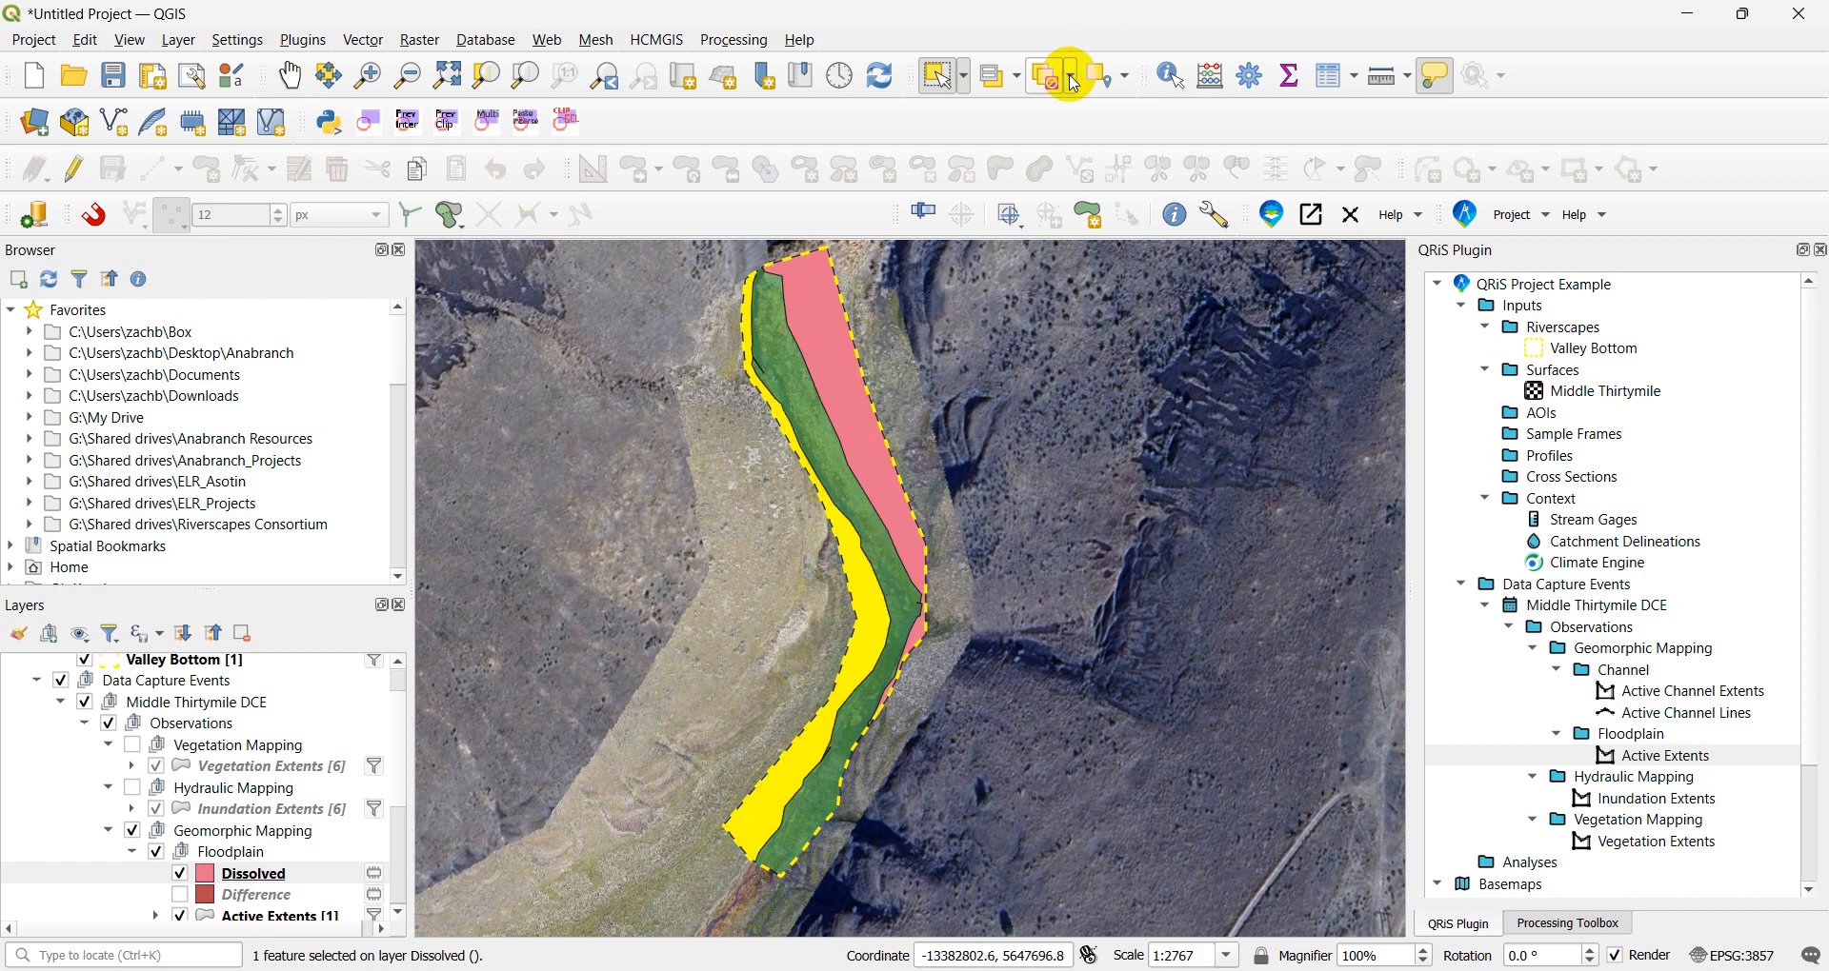
left_click(1048, 75)
left_click(289, 76)
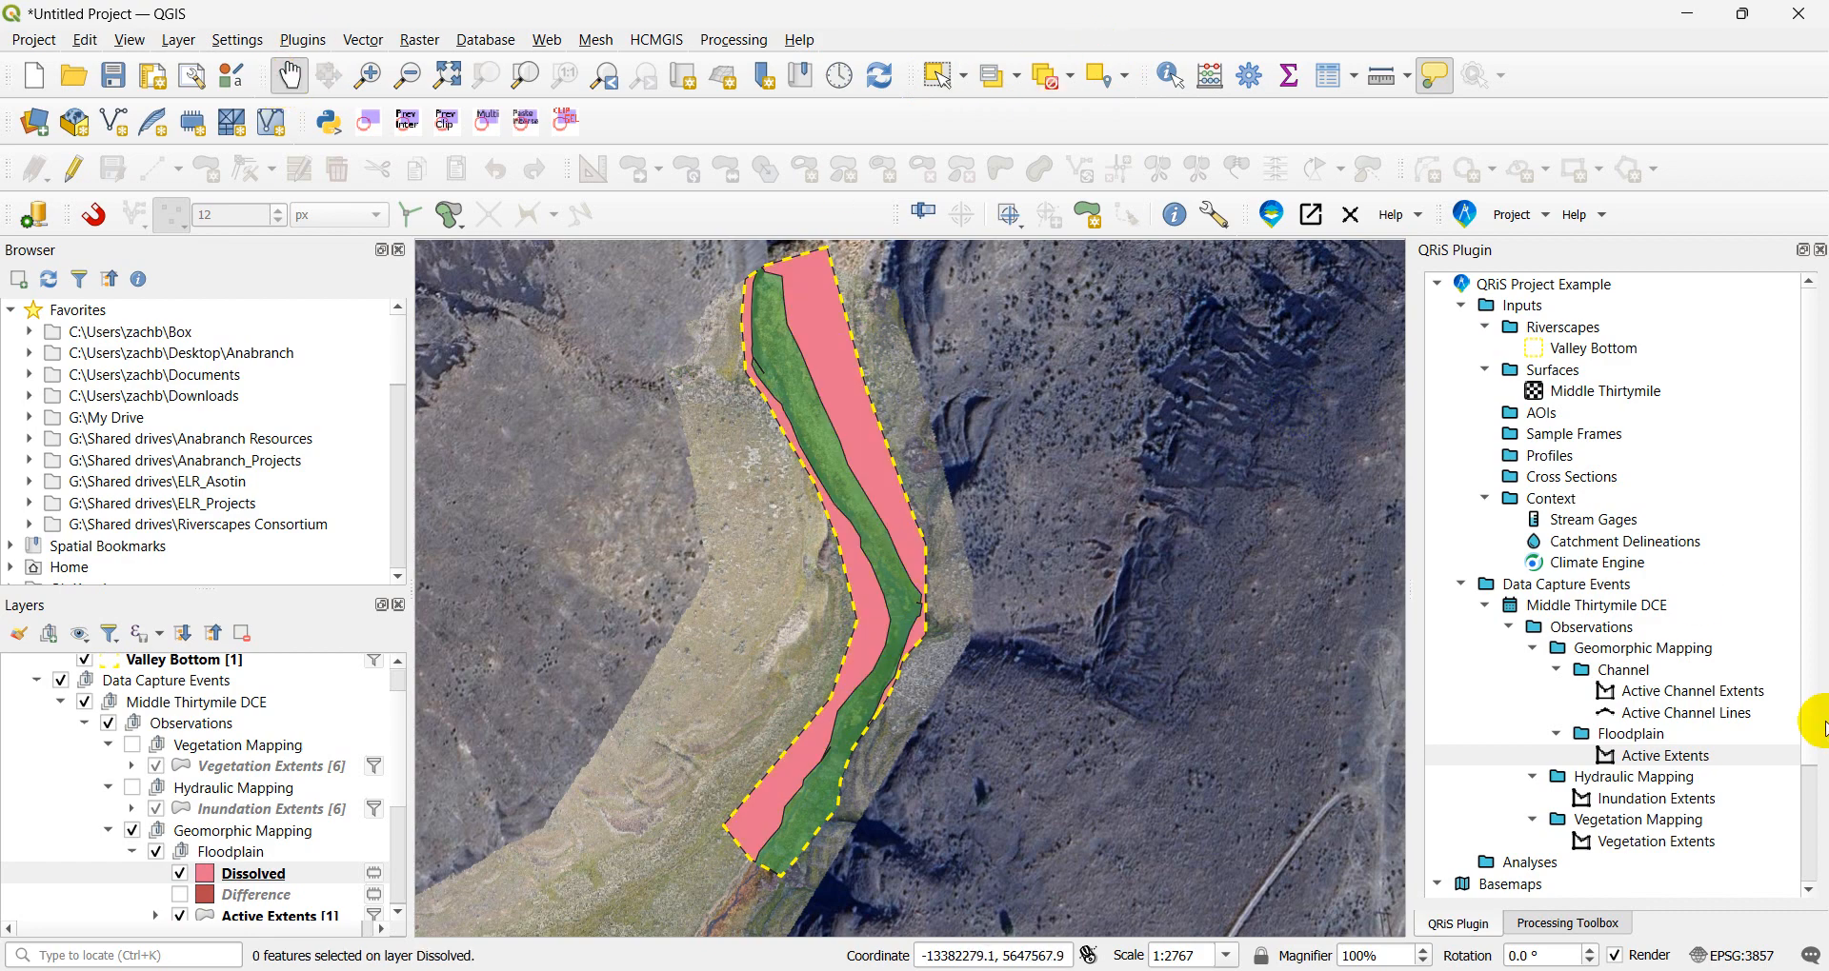
- Start importing features into the floodplain Active Extents from the temporary Dissolved layer
right_click(1681, 755)
mouse_move(1662, 821)
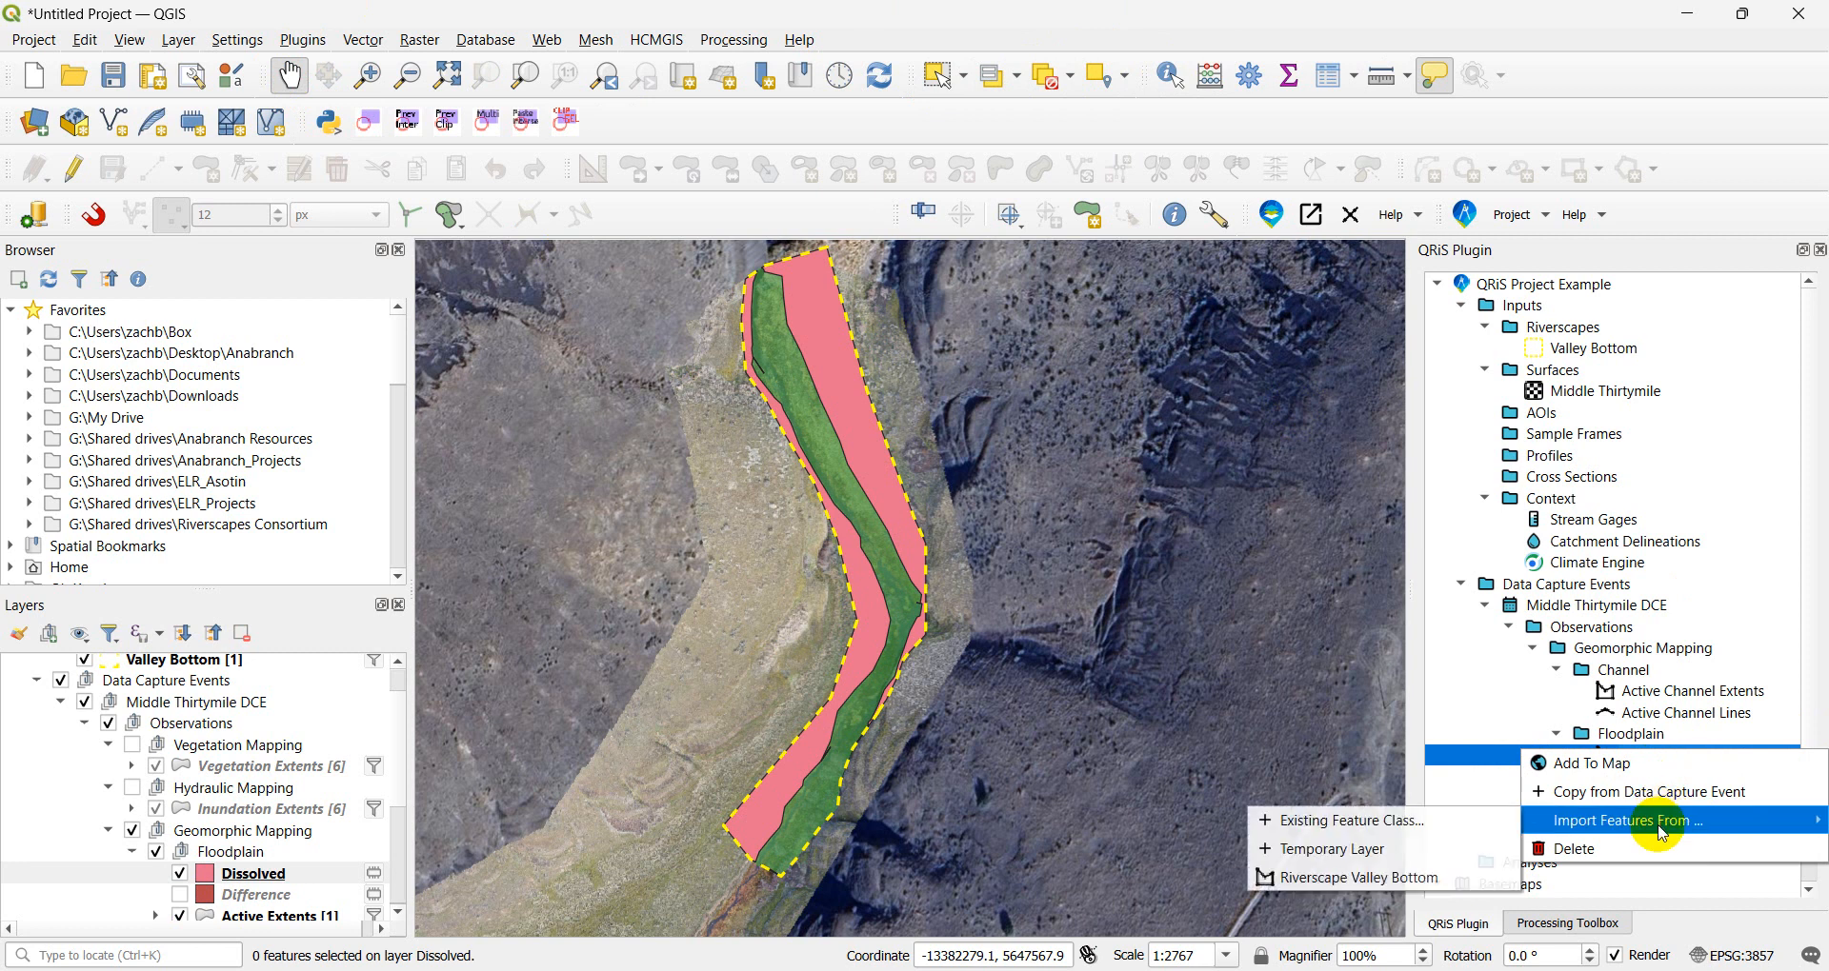
left_click(1449, 850)
left_click(960, 494)
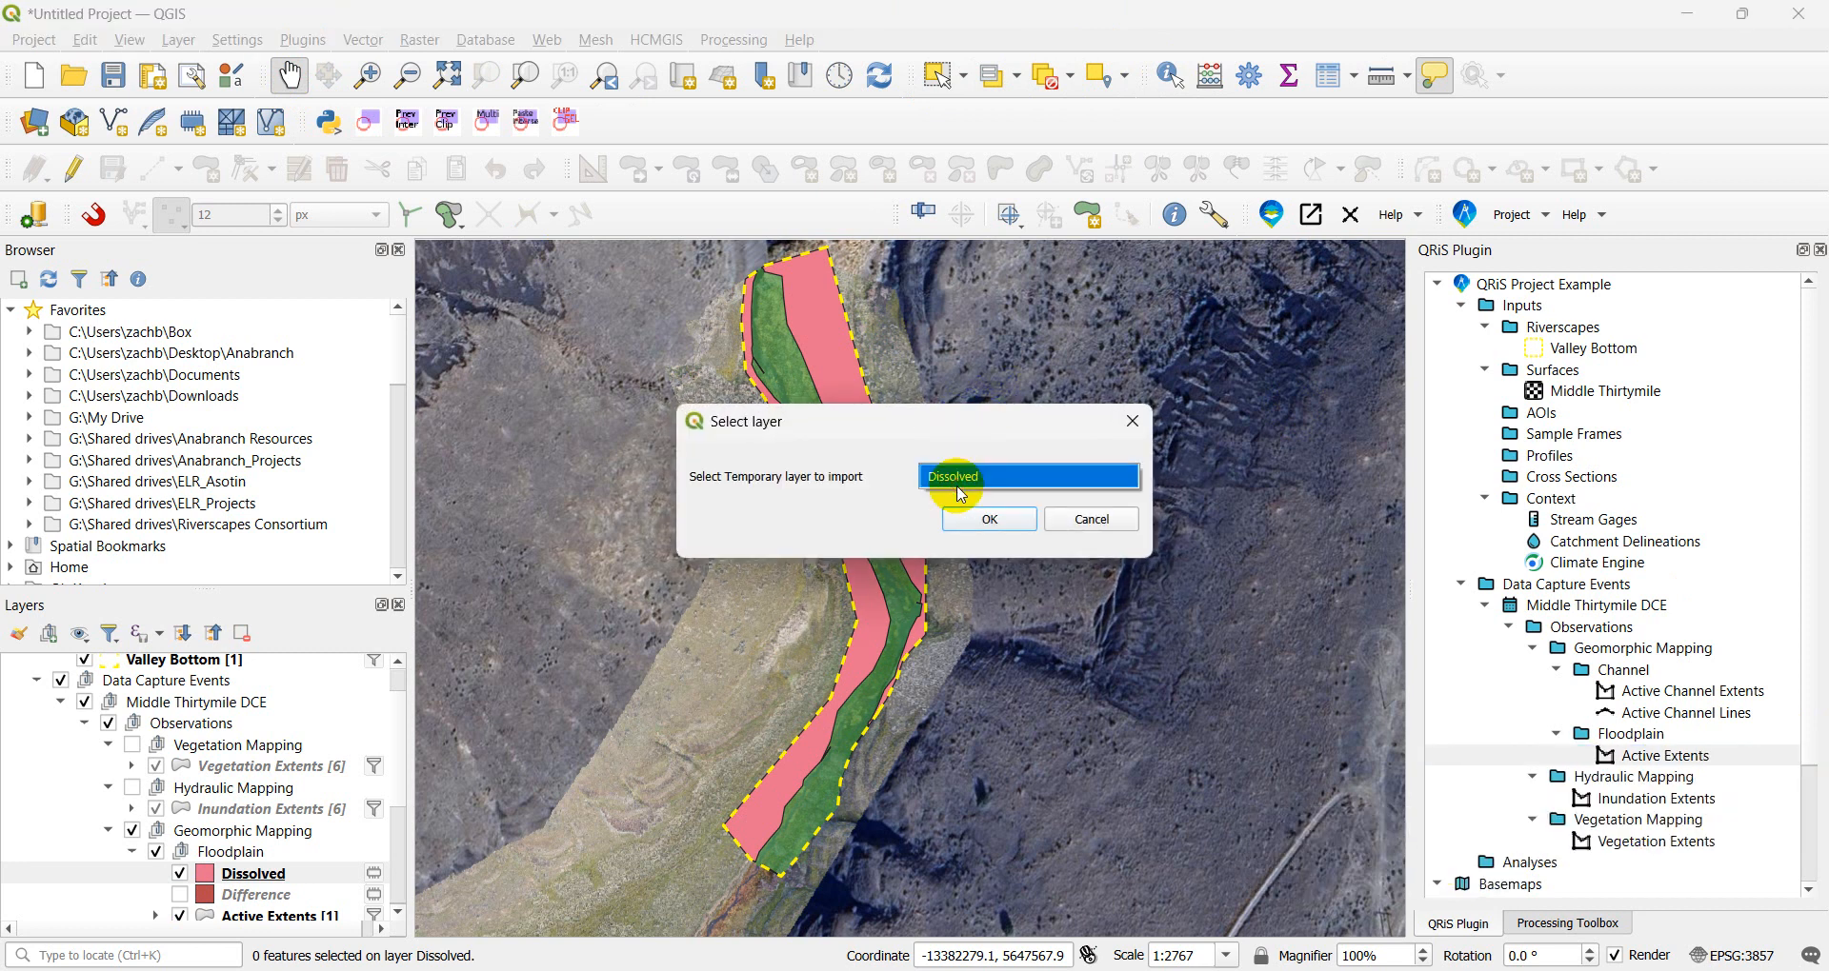
left_click(990, 519)
- Exclude the Dissolved layer's input fields from being retained in the import
left_click(826, 420)
left_click(827, 455)
left_click(826, 490)
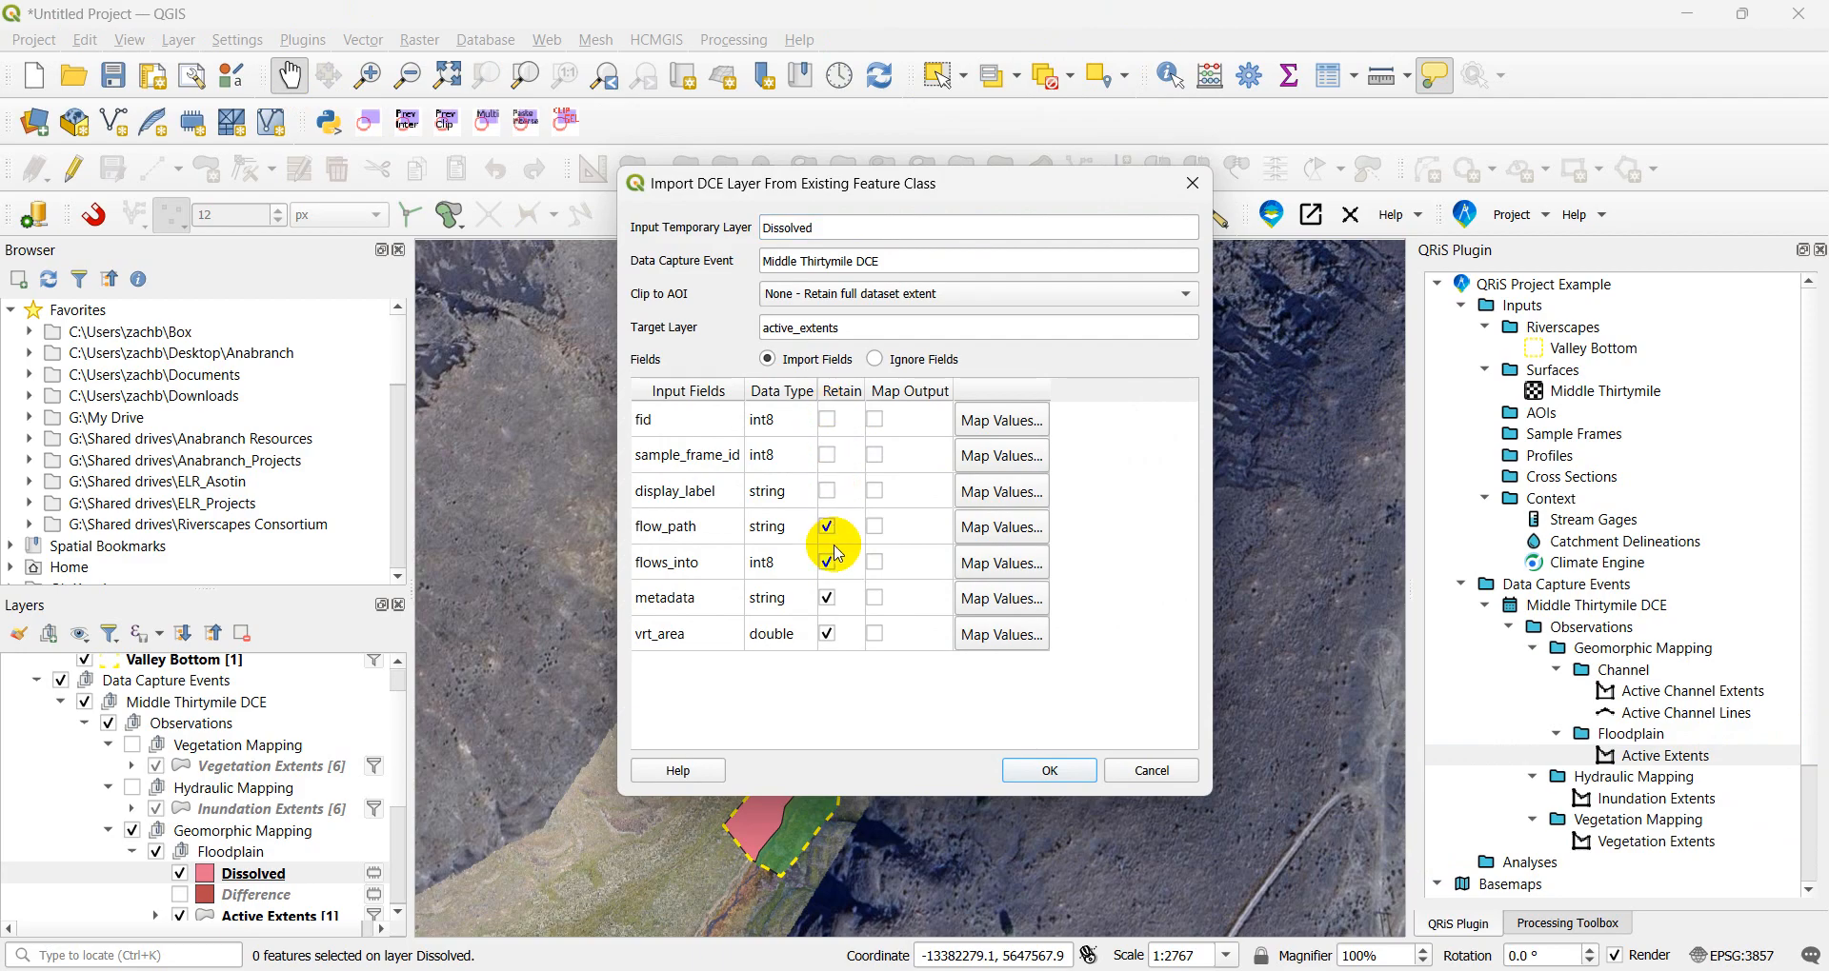
left_click(827, 563)
left_click(826, 599)
left_click(826, 633)
- Map the fid value 1 to the Type Inactive and run the import into Active Extents
left_click(1000, 420)
left_click(1190, 186)
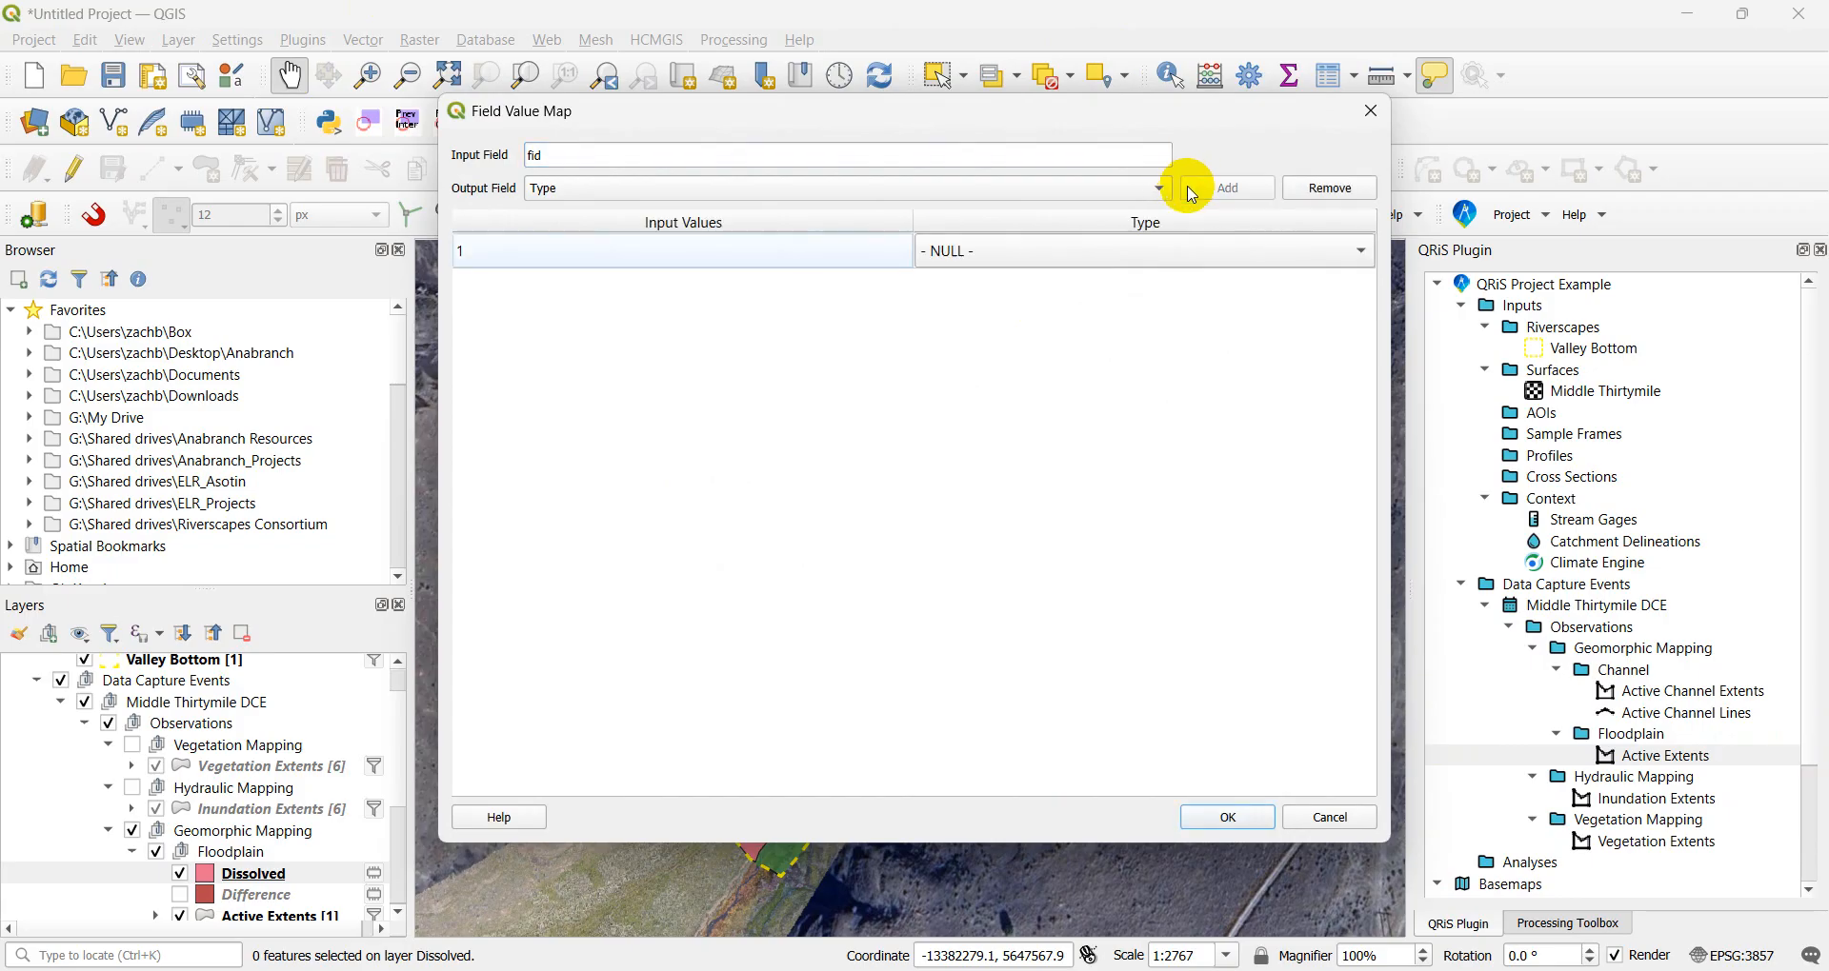
left_click(1089, 252)
left_click(1029, 304)
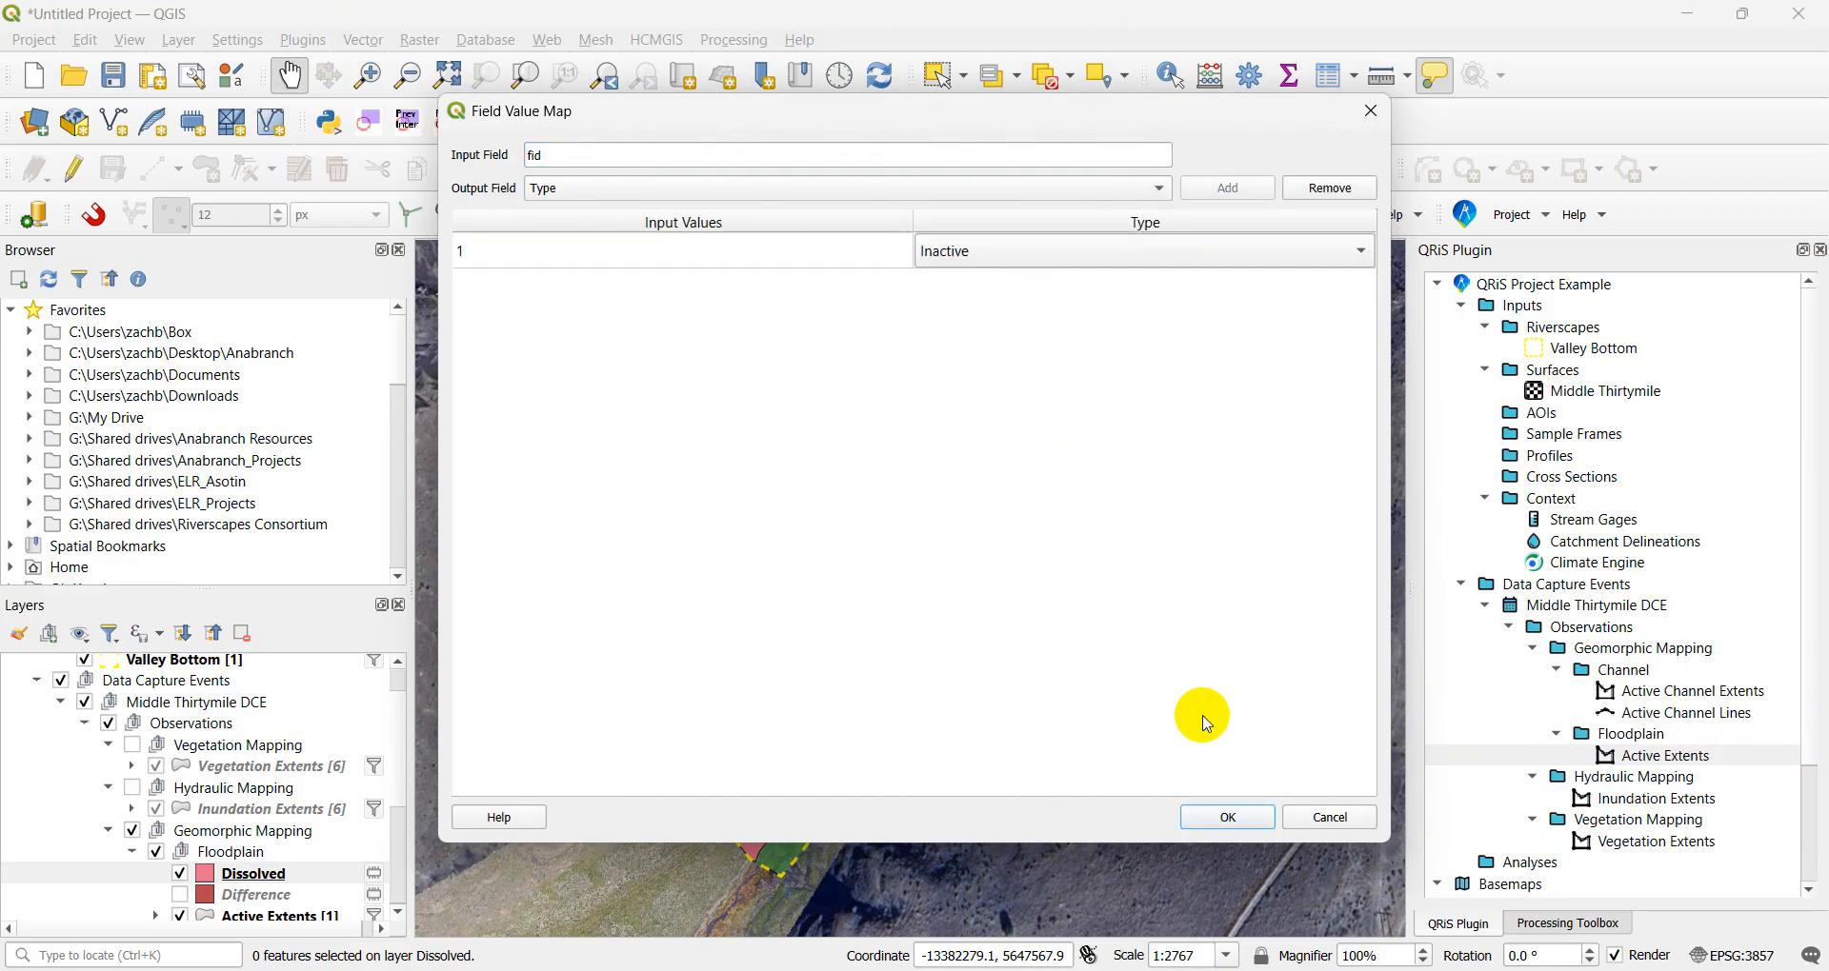
left_click(1227, 817)
left_click(1052, 771)
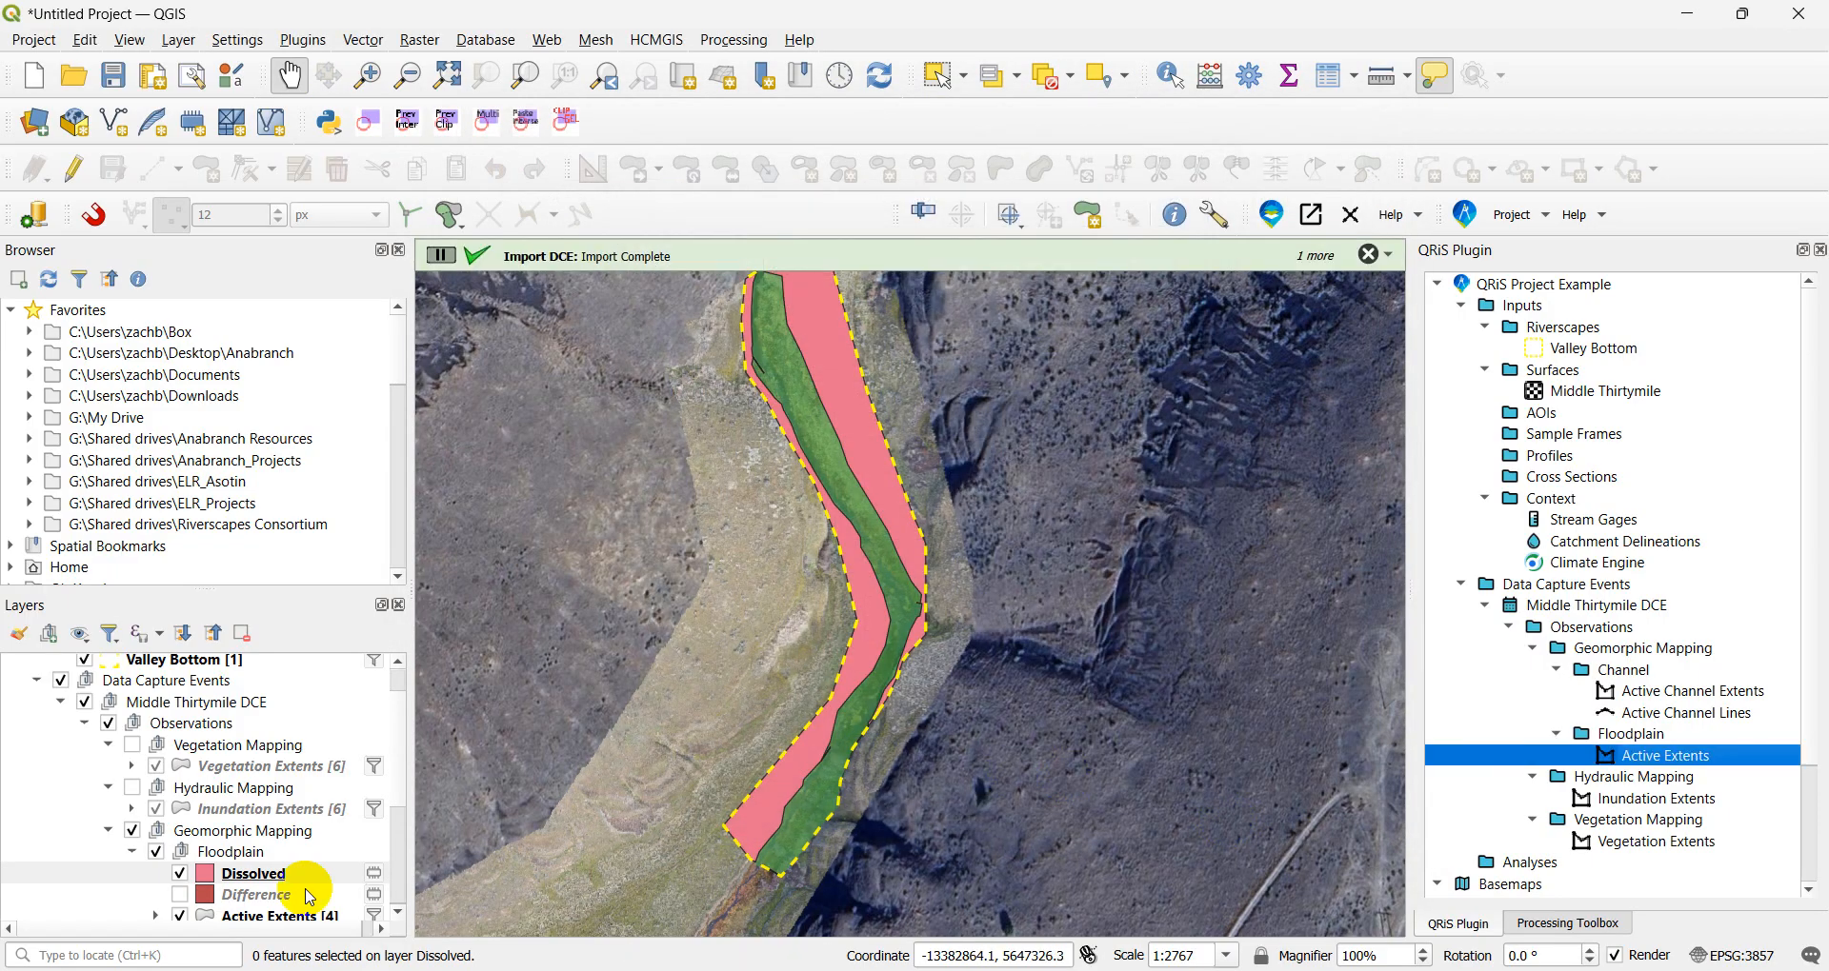
- Remove the temporary Dissolved and Difference layers from the project
left_click(265, 897, "ctrl")
right_click(265, 897)
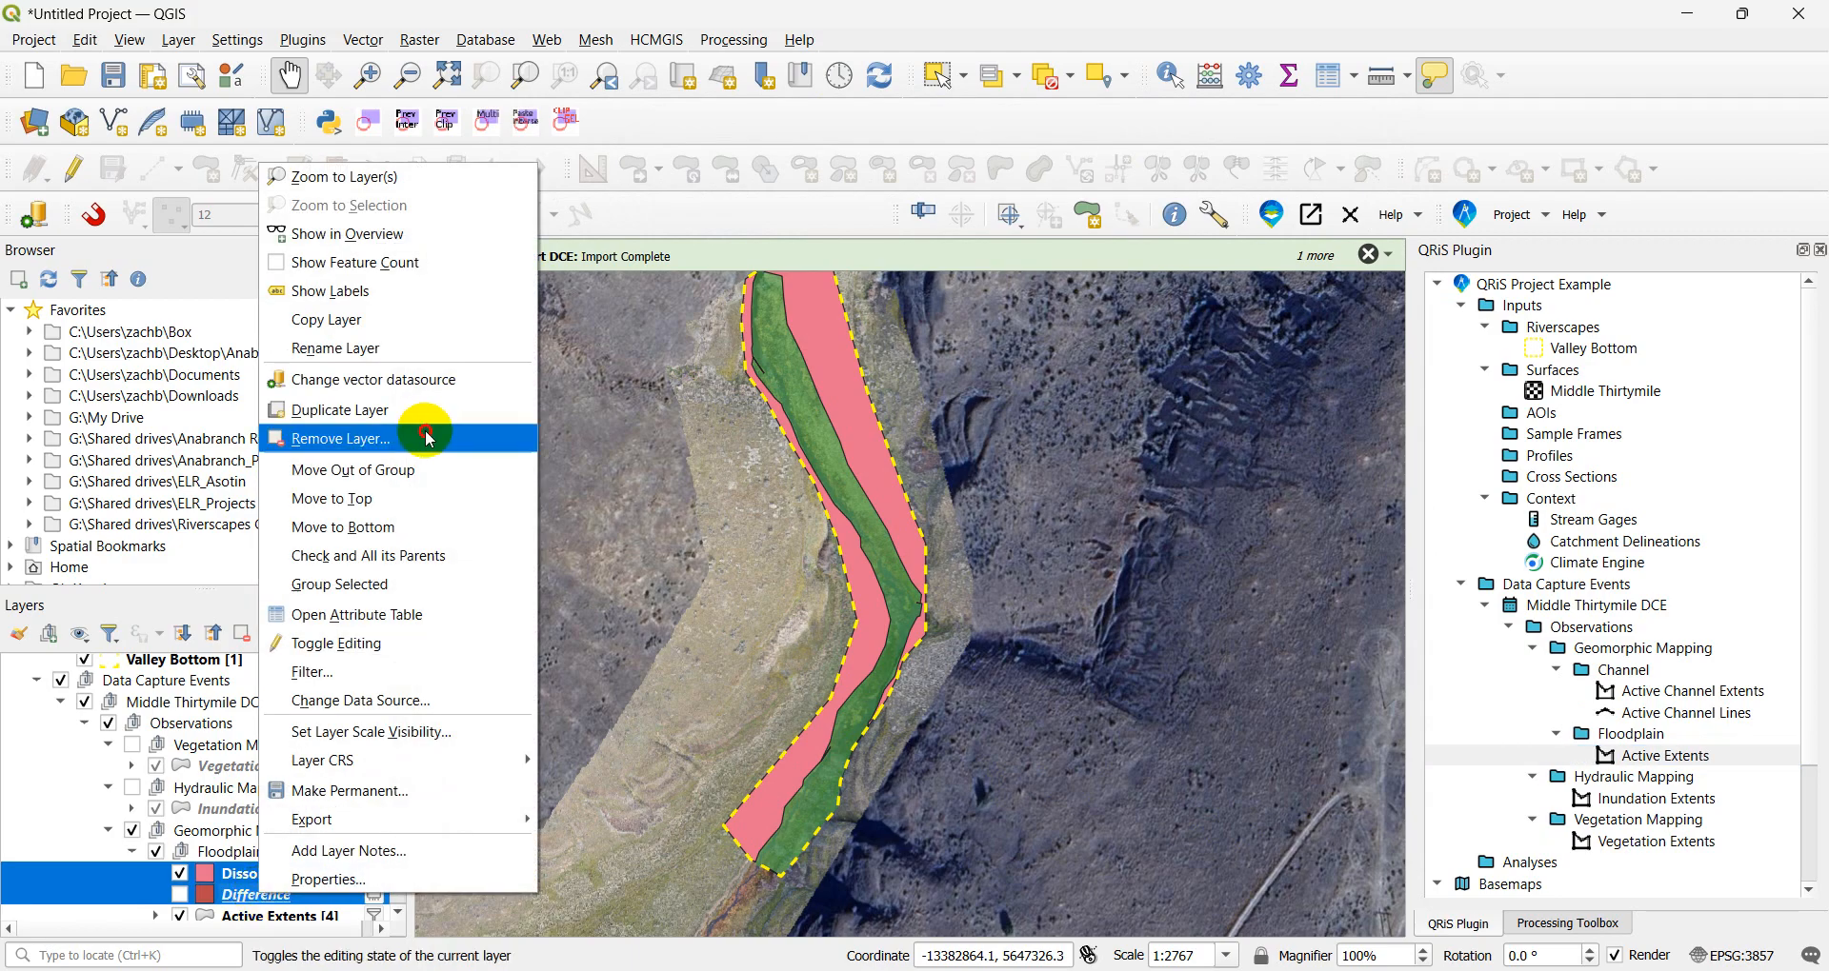
left_click(420, 437)
left_click(881, 527)
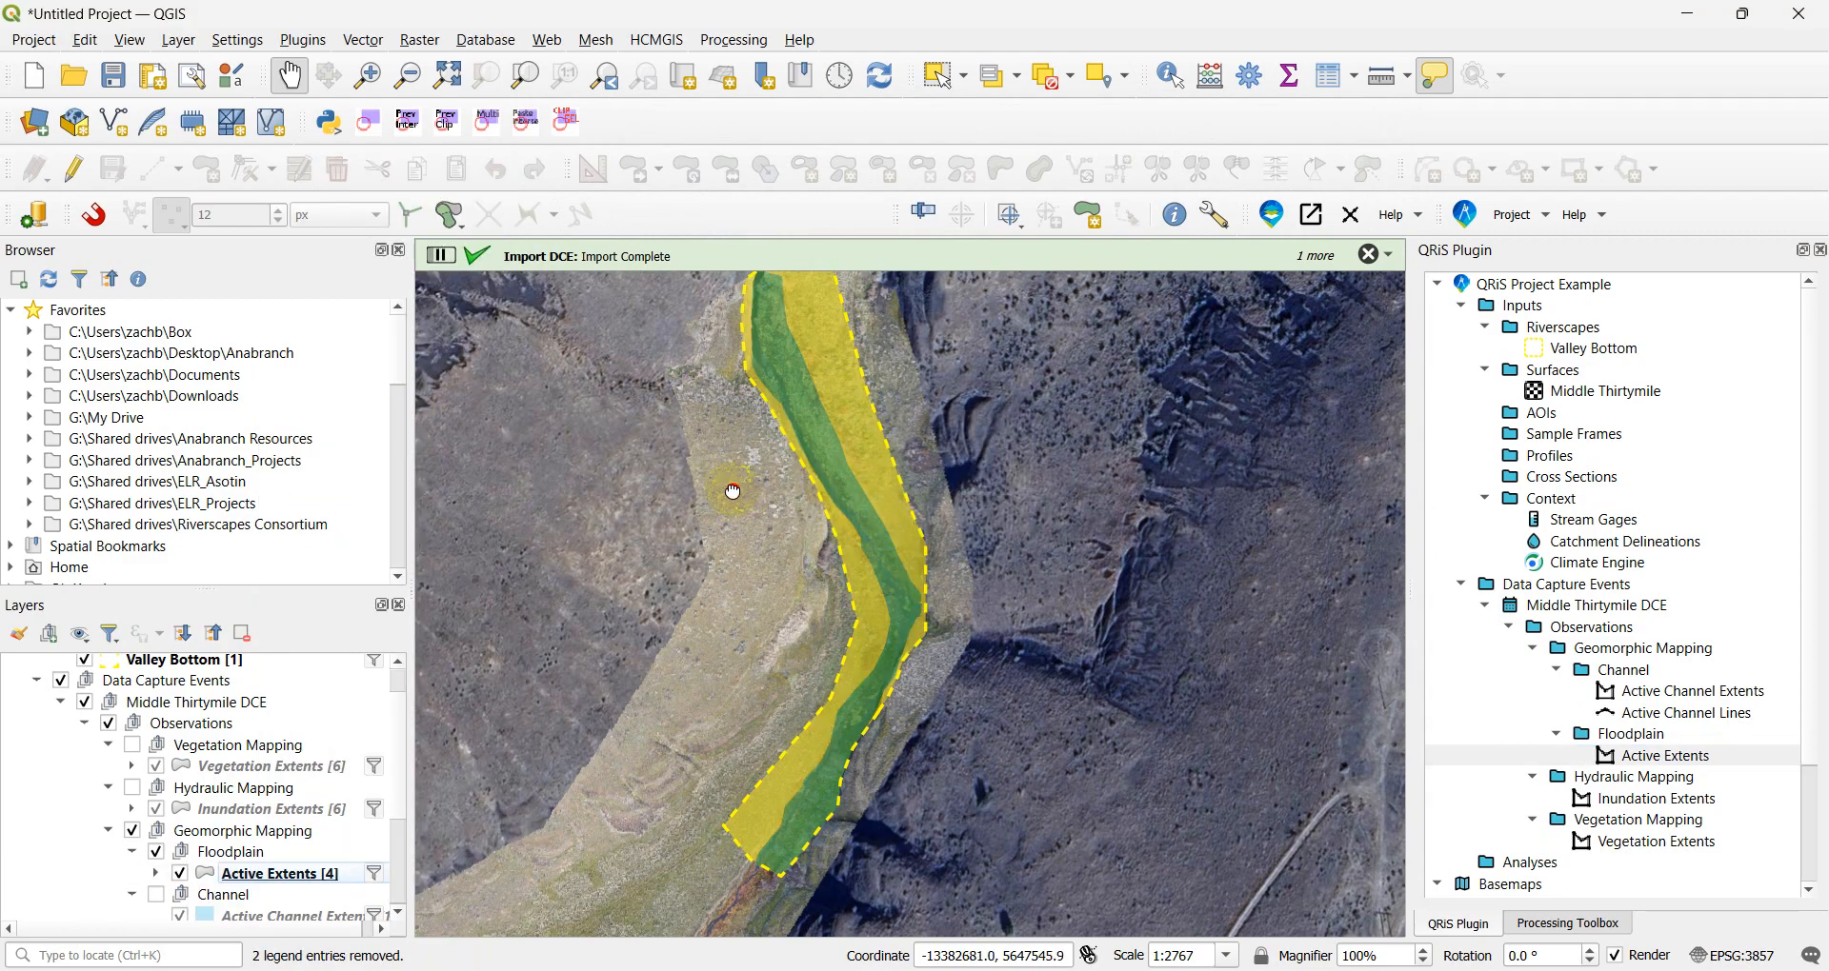
- Show the Vegetation Mapping, Hydraulic Mapping and Channel groups over the floodplain extents
left_click_drag(732, 483, 710, 615)
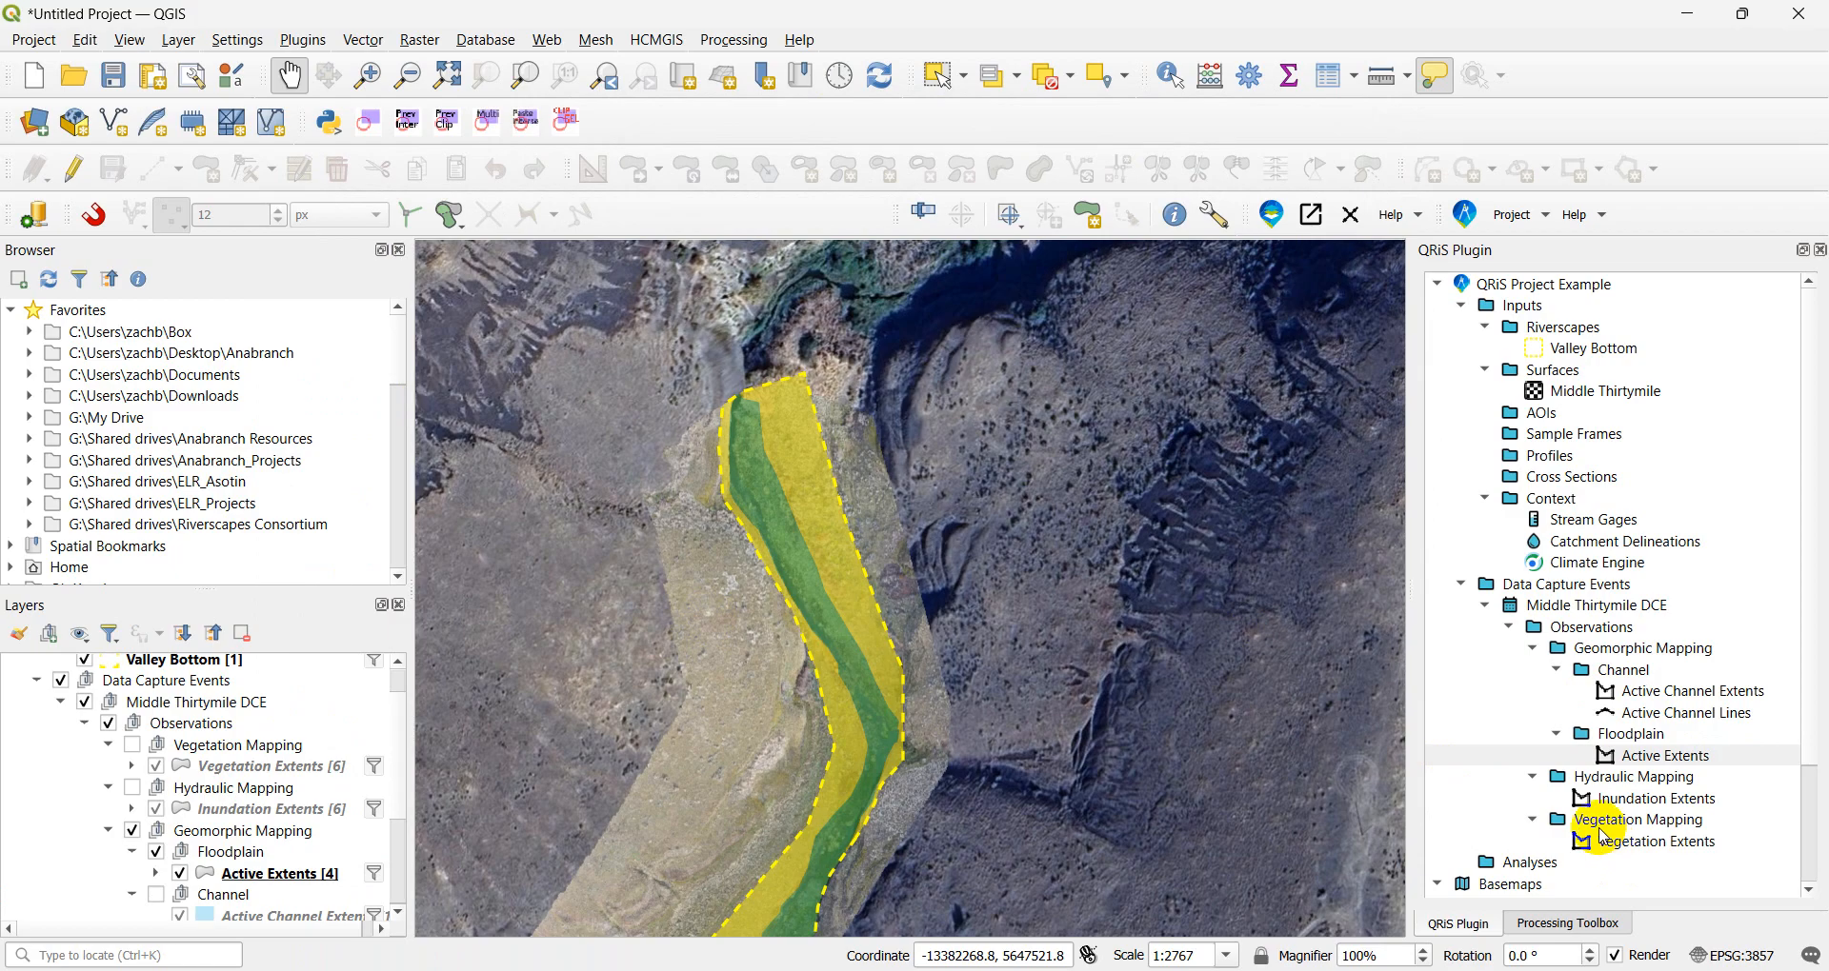
left_click_drag(865, 724, 927, 632)
left_click(133, 745)
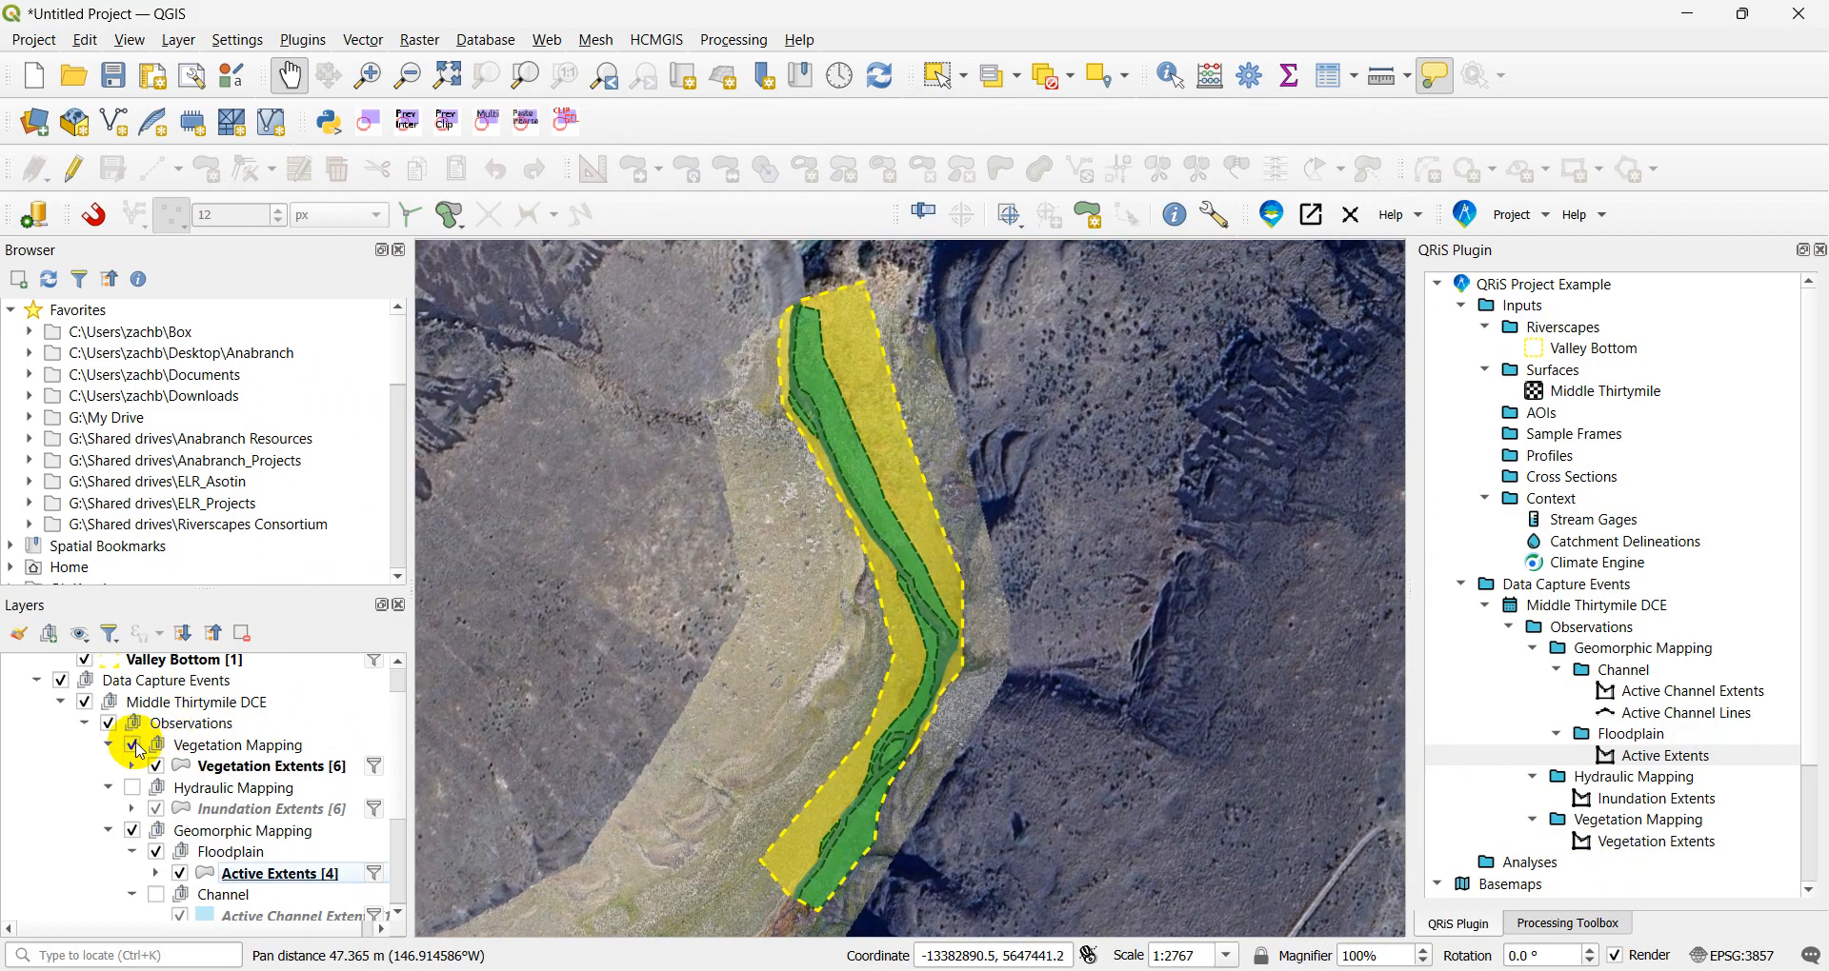
left_click(133, 787)
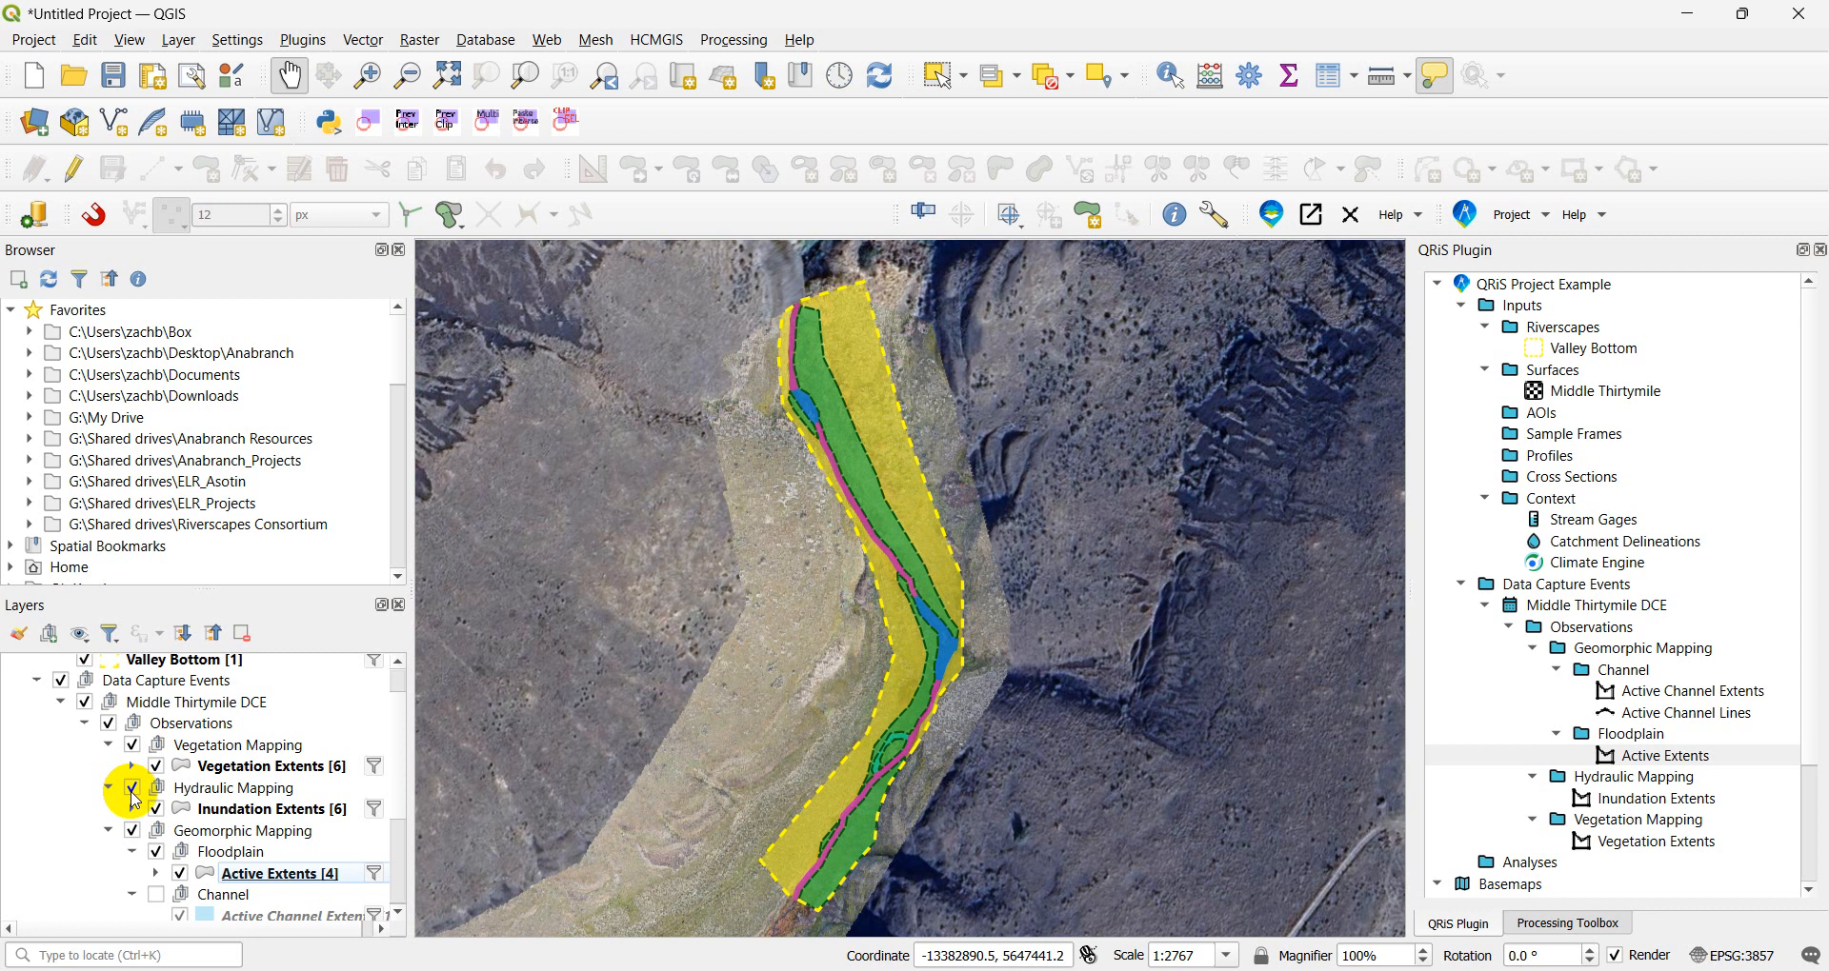
left_click(156, 895)
scroll(261, 815, "down", 1)
scroll(264, 835, "up", 1)
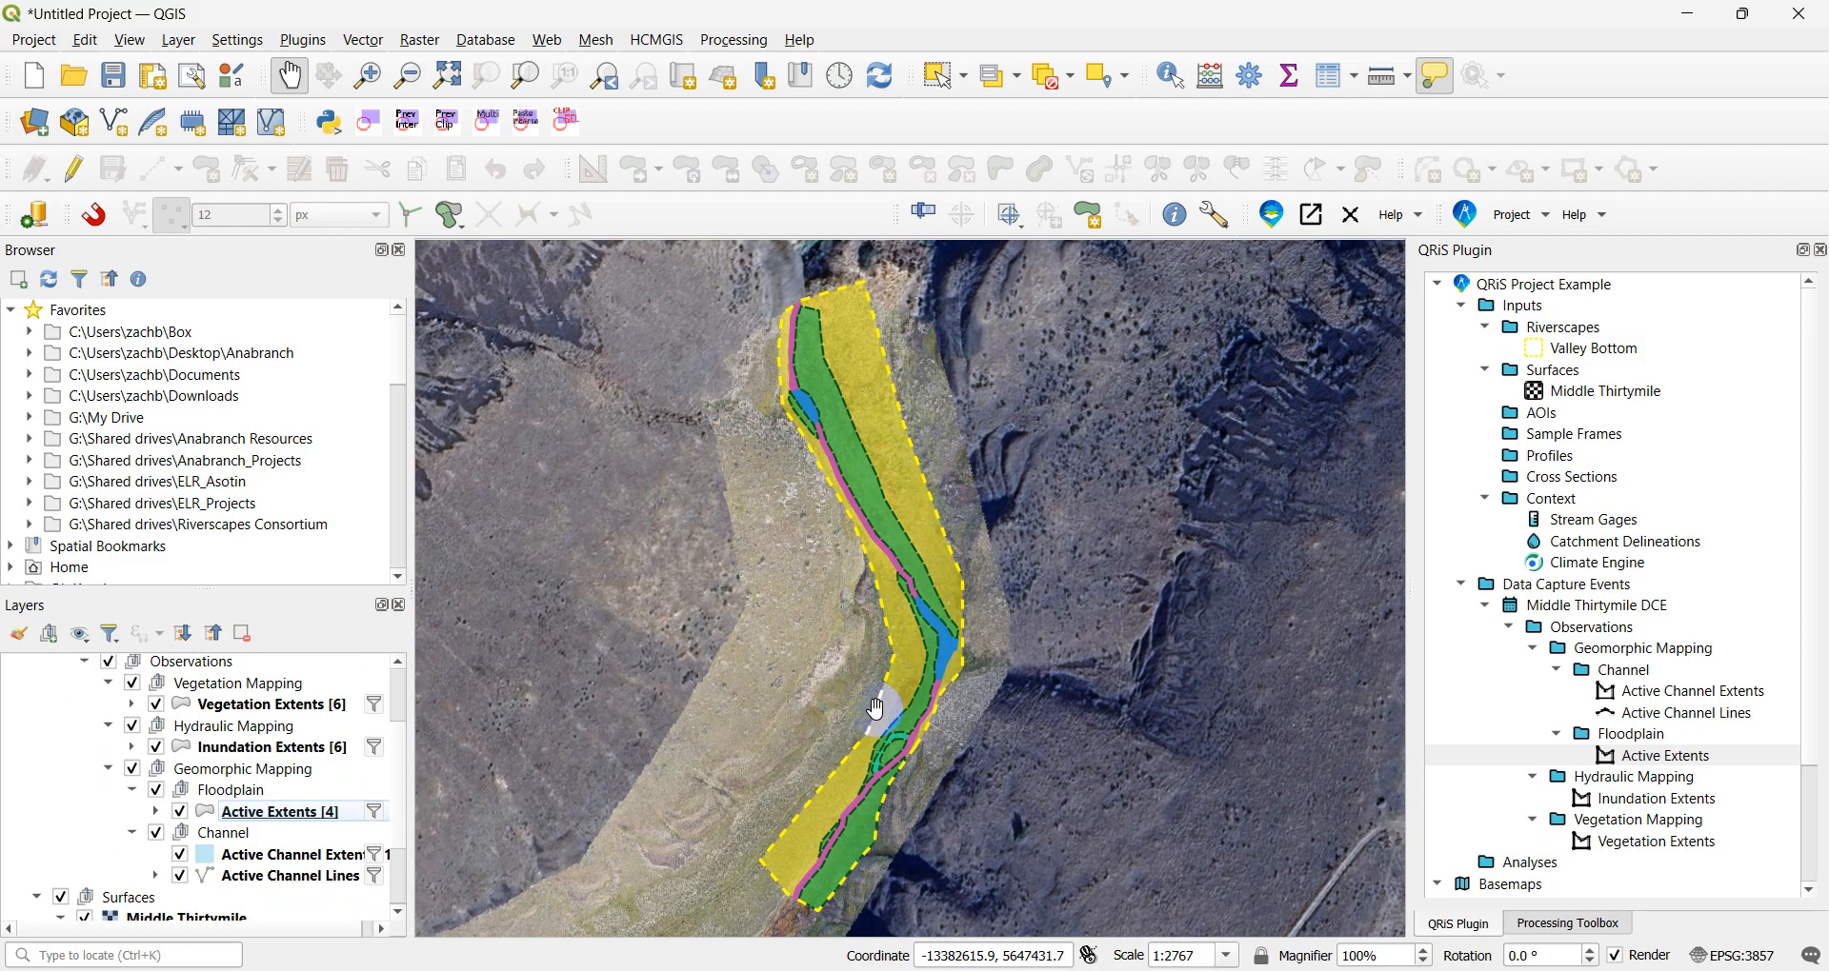
- Examine the mapped valley bottom reach within the full Middle Thirtymile imagery and up close
scroll(875, 709, "down", 1)
left_click_drag(875, 709, 923, 602)
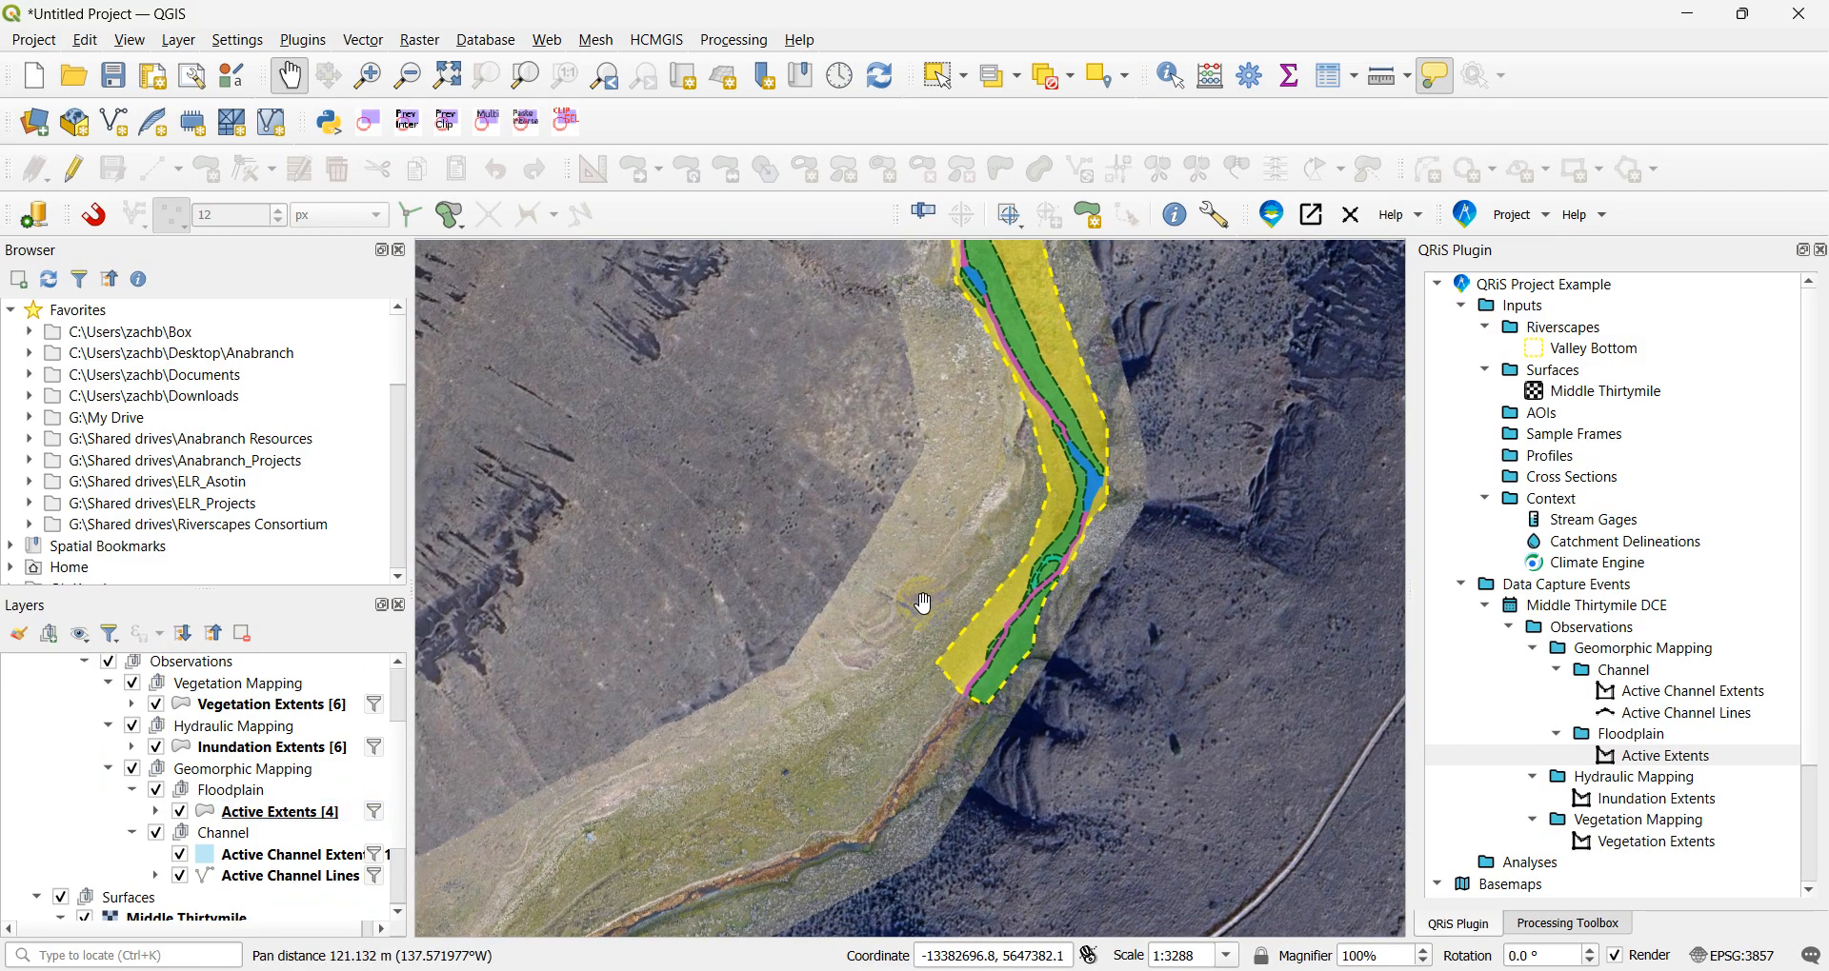
scroll(923, 603, "down", 4)
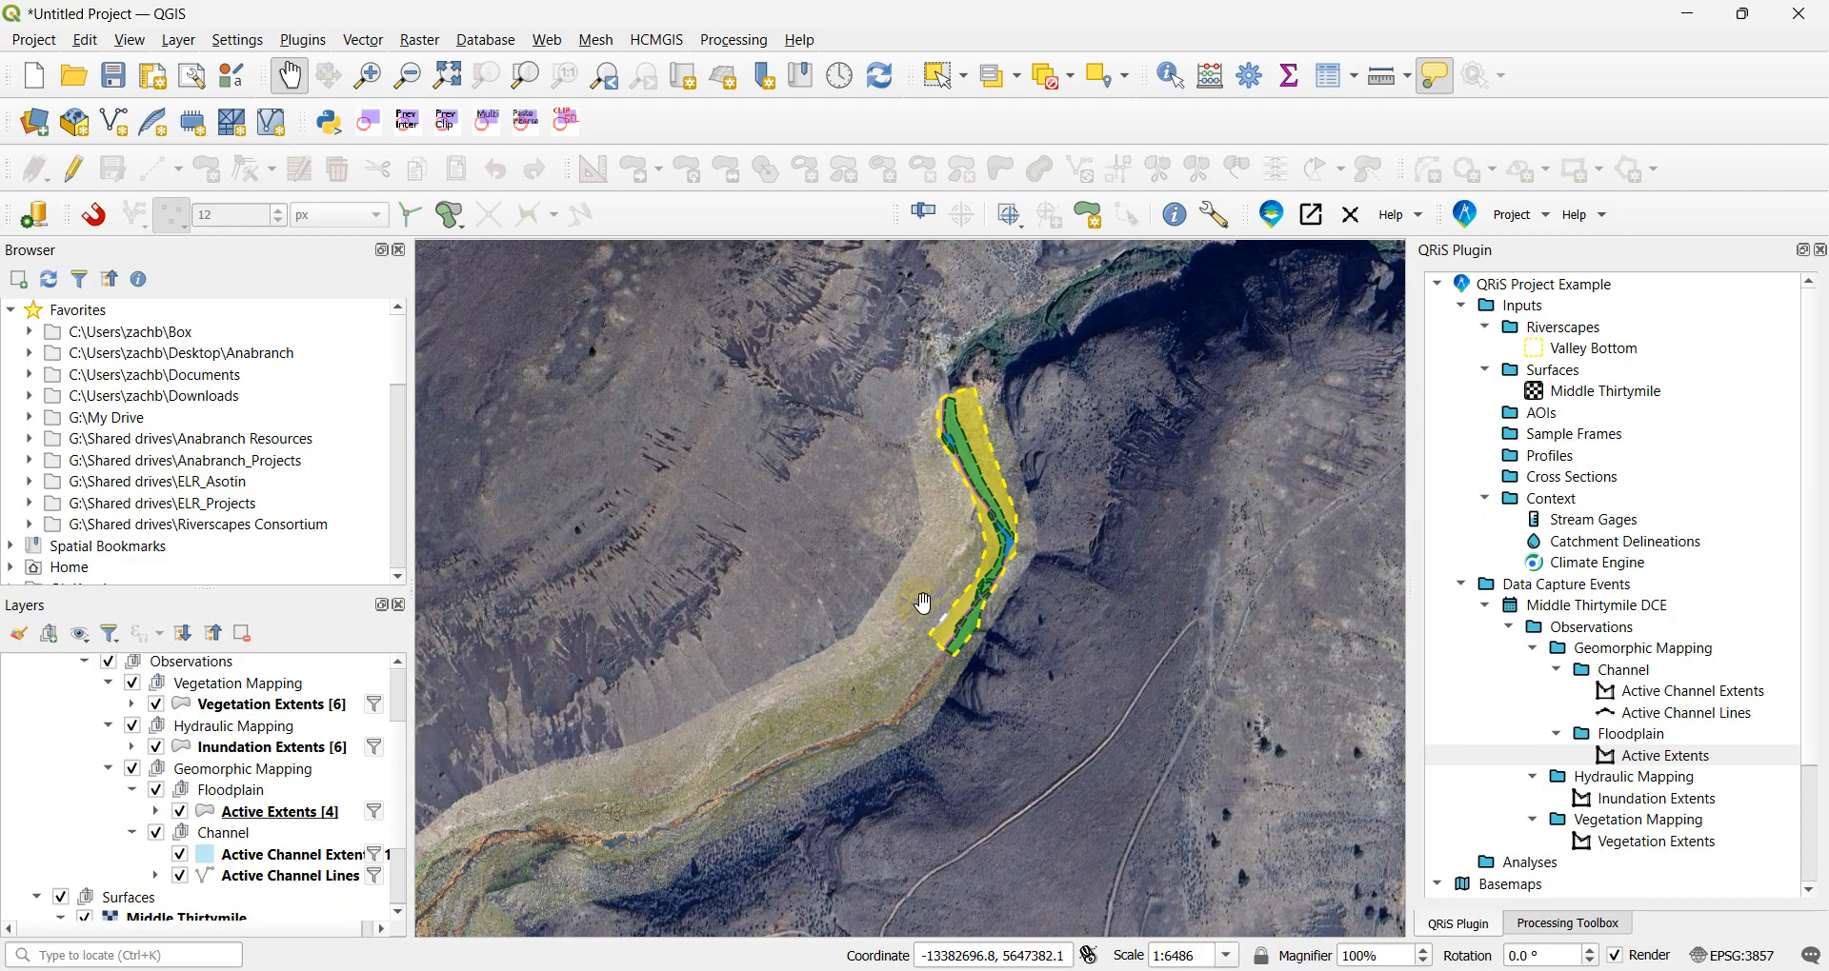
scroll(1008, 521, "up", 4)
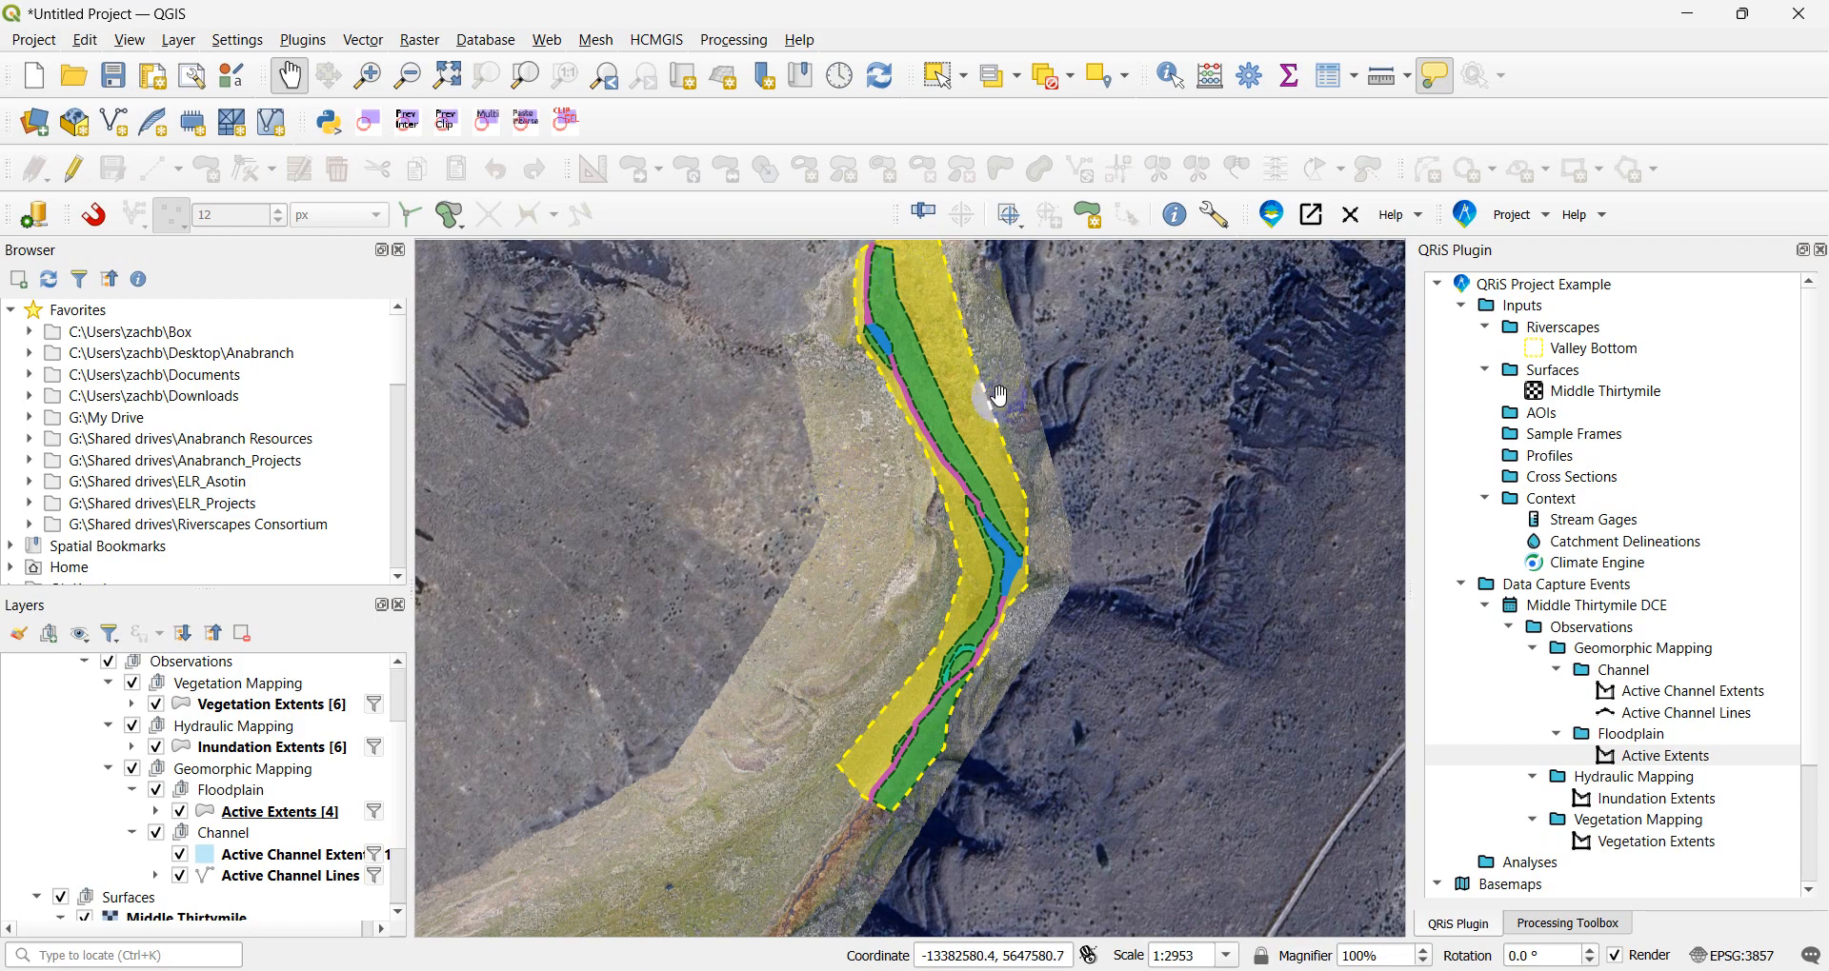
scroll(923, 541, "down", 6)
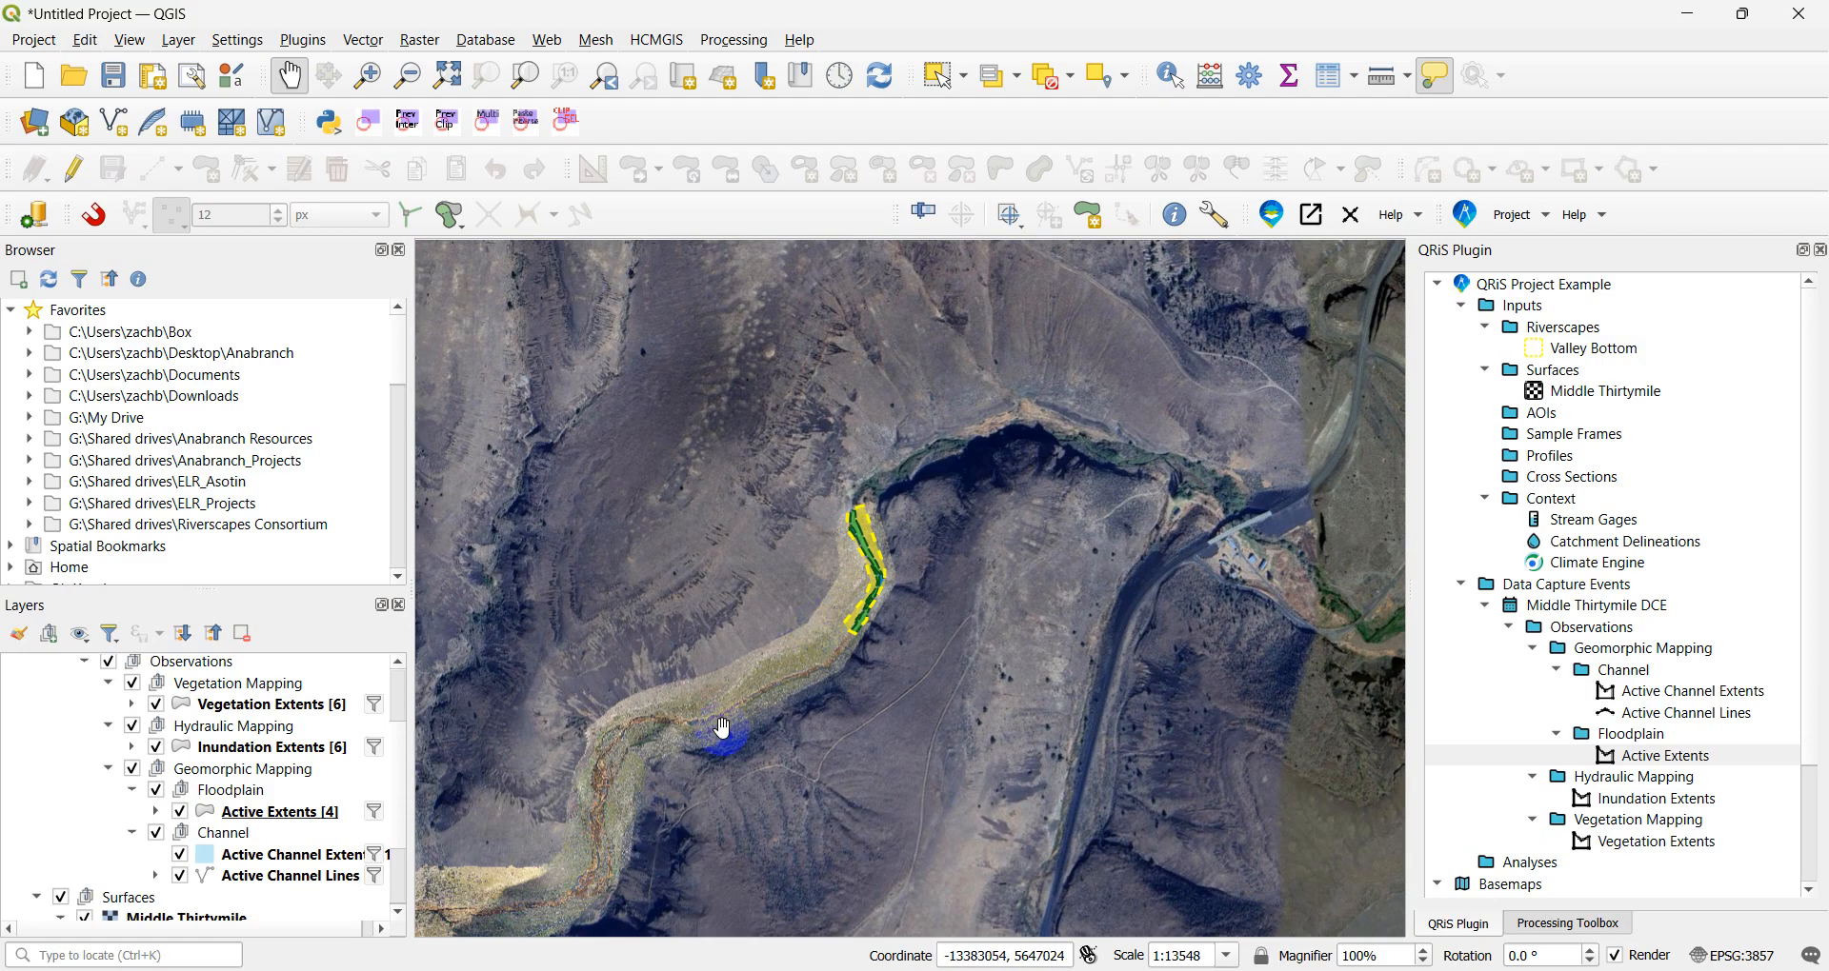
left_click_drag(721, 729, 1094, 523)
scroll(1092, 536, "down", 3)
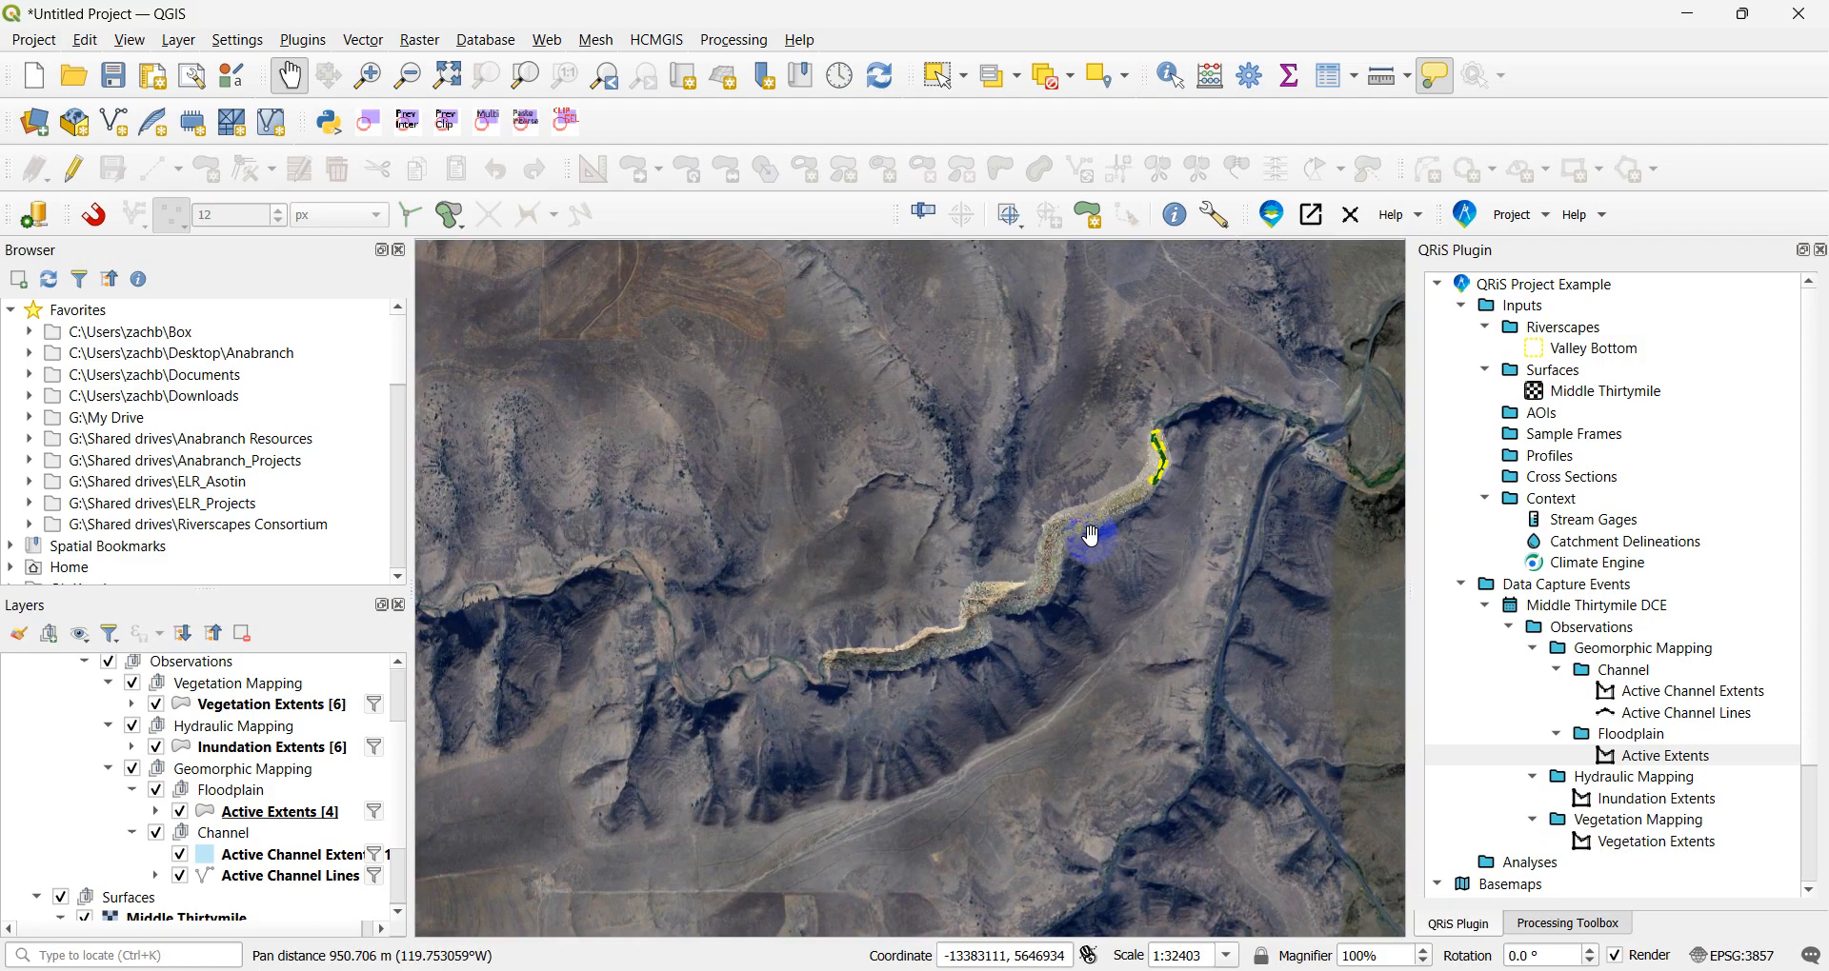
scroll(1171, 455, "up", 9)
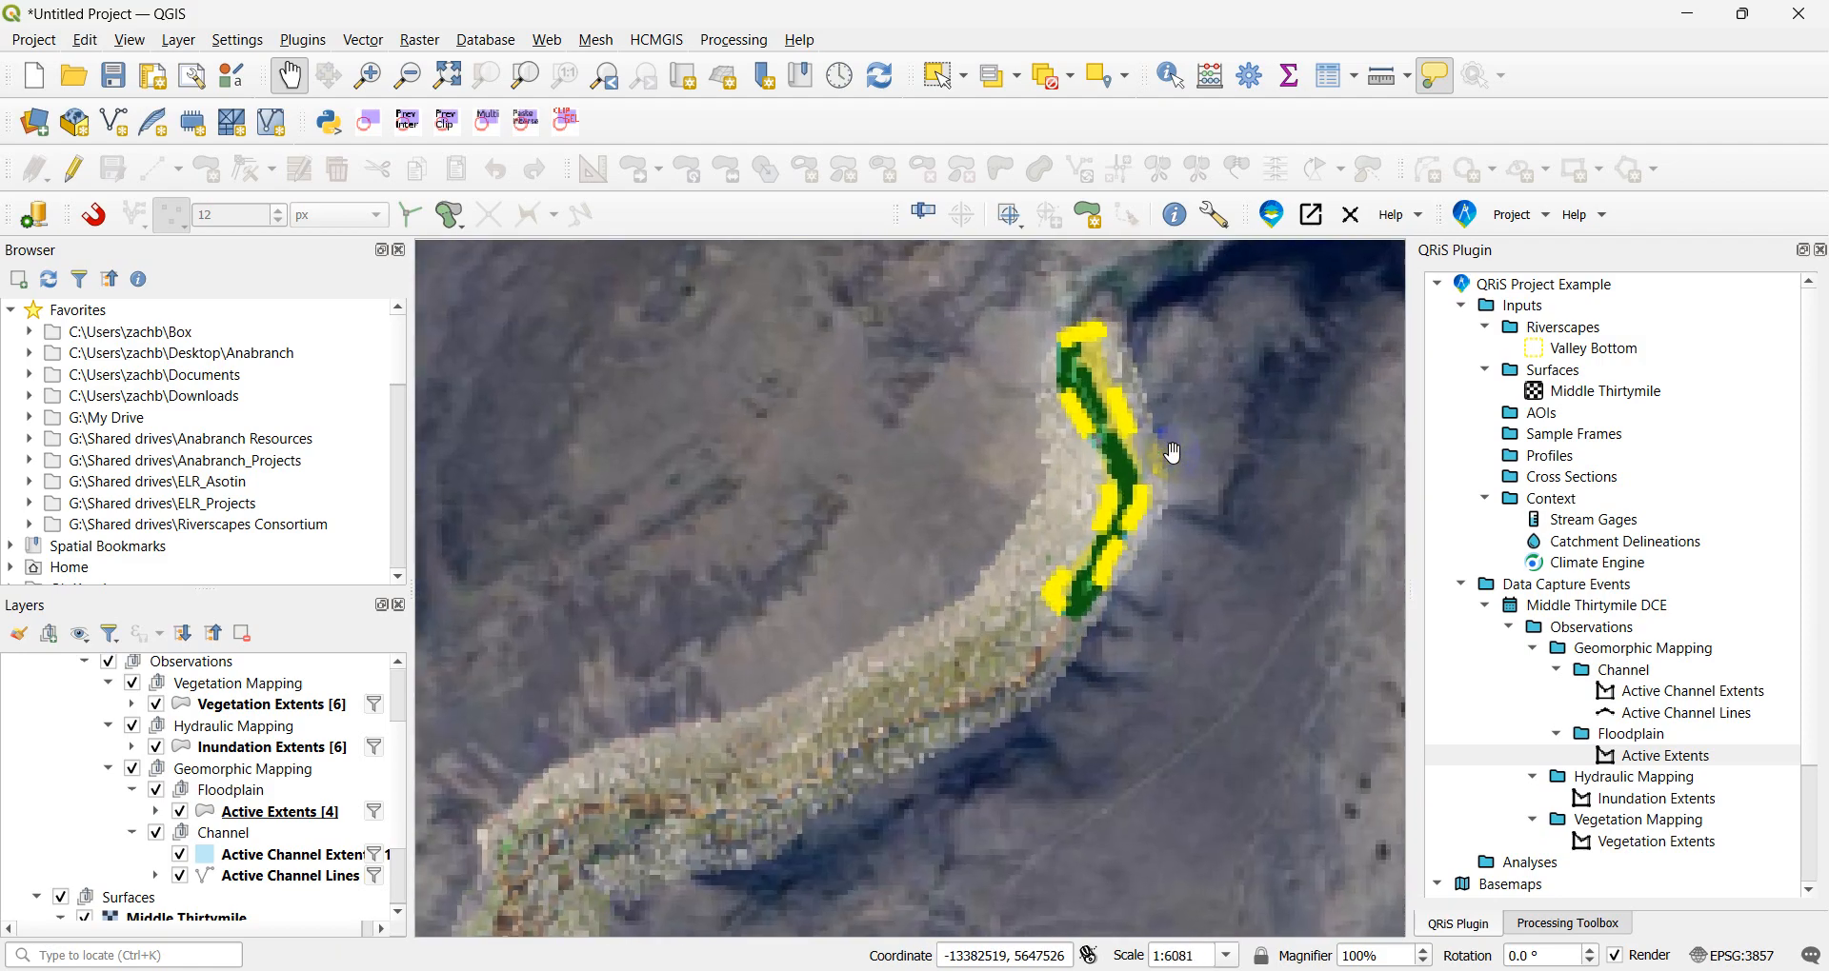
left_click_drag(1155, 441, 1046, 528)
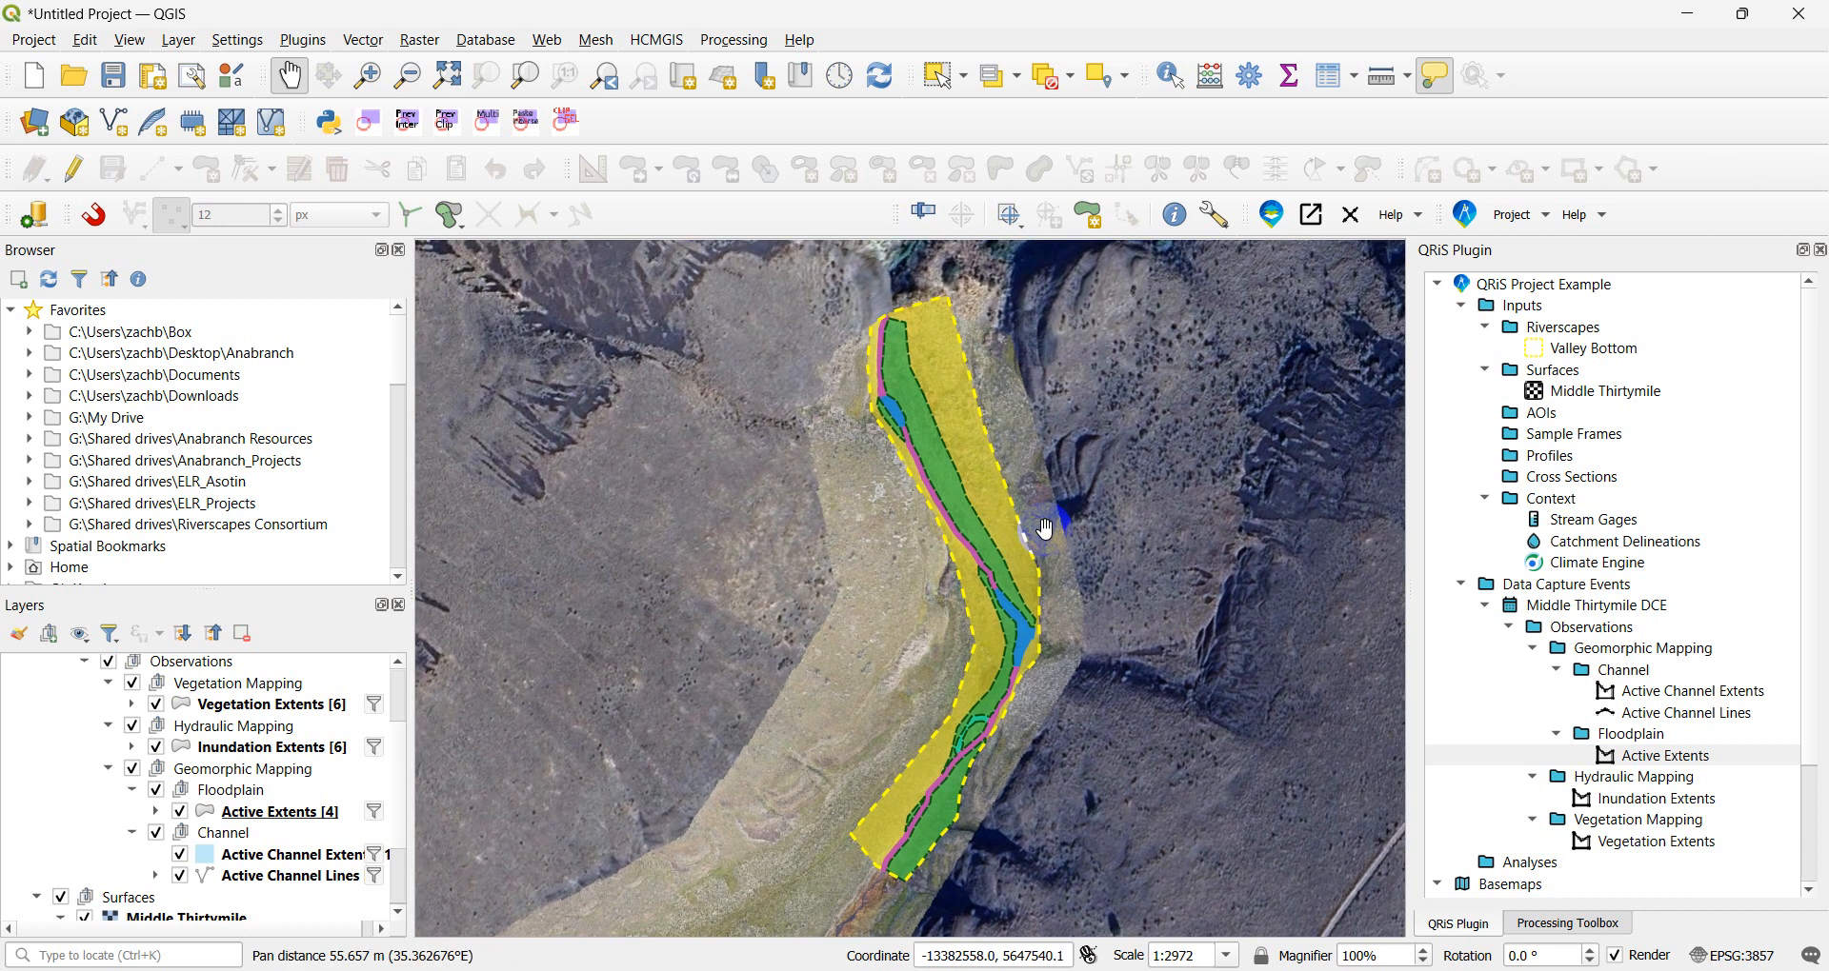
left_click(271, 876)
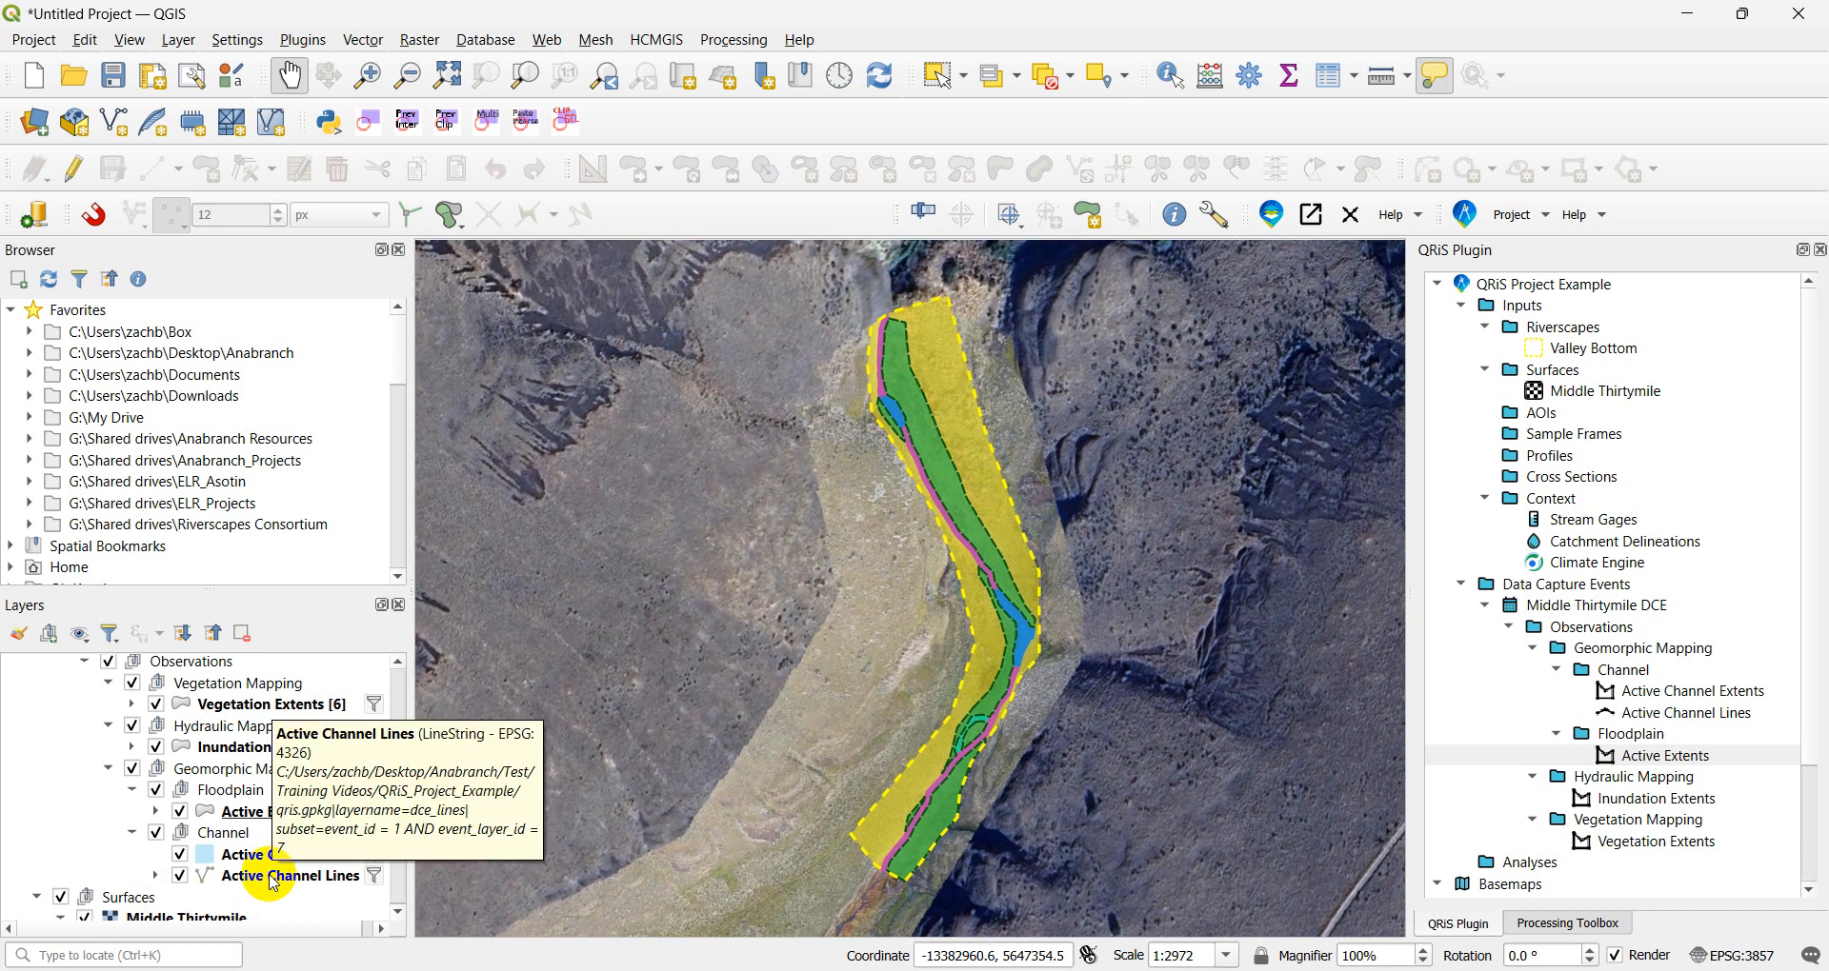
left_click(271, 876)
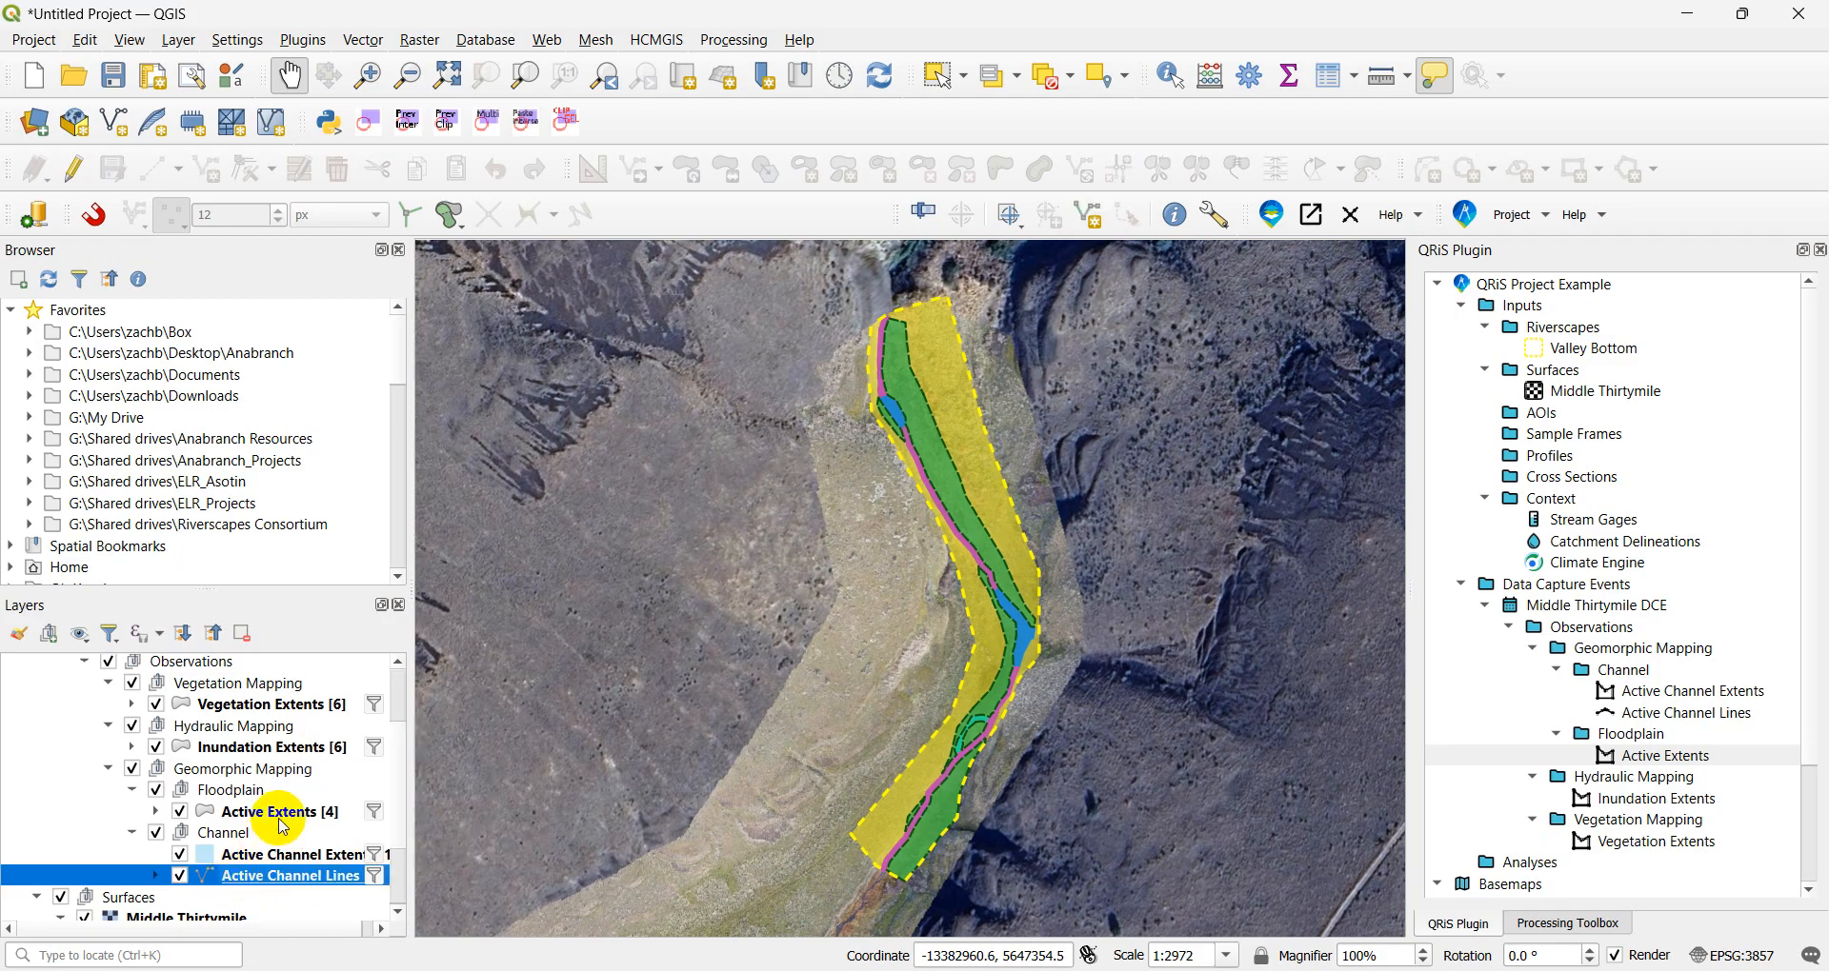
left_click(278, 708)
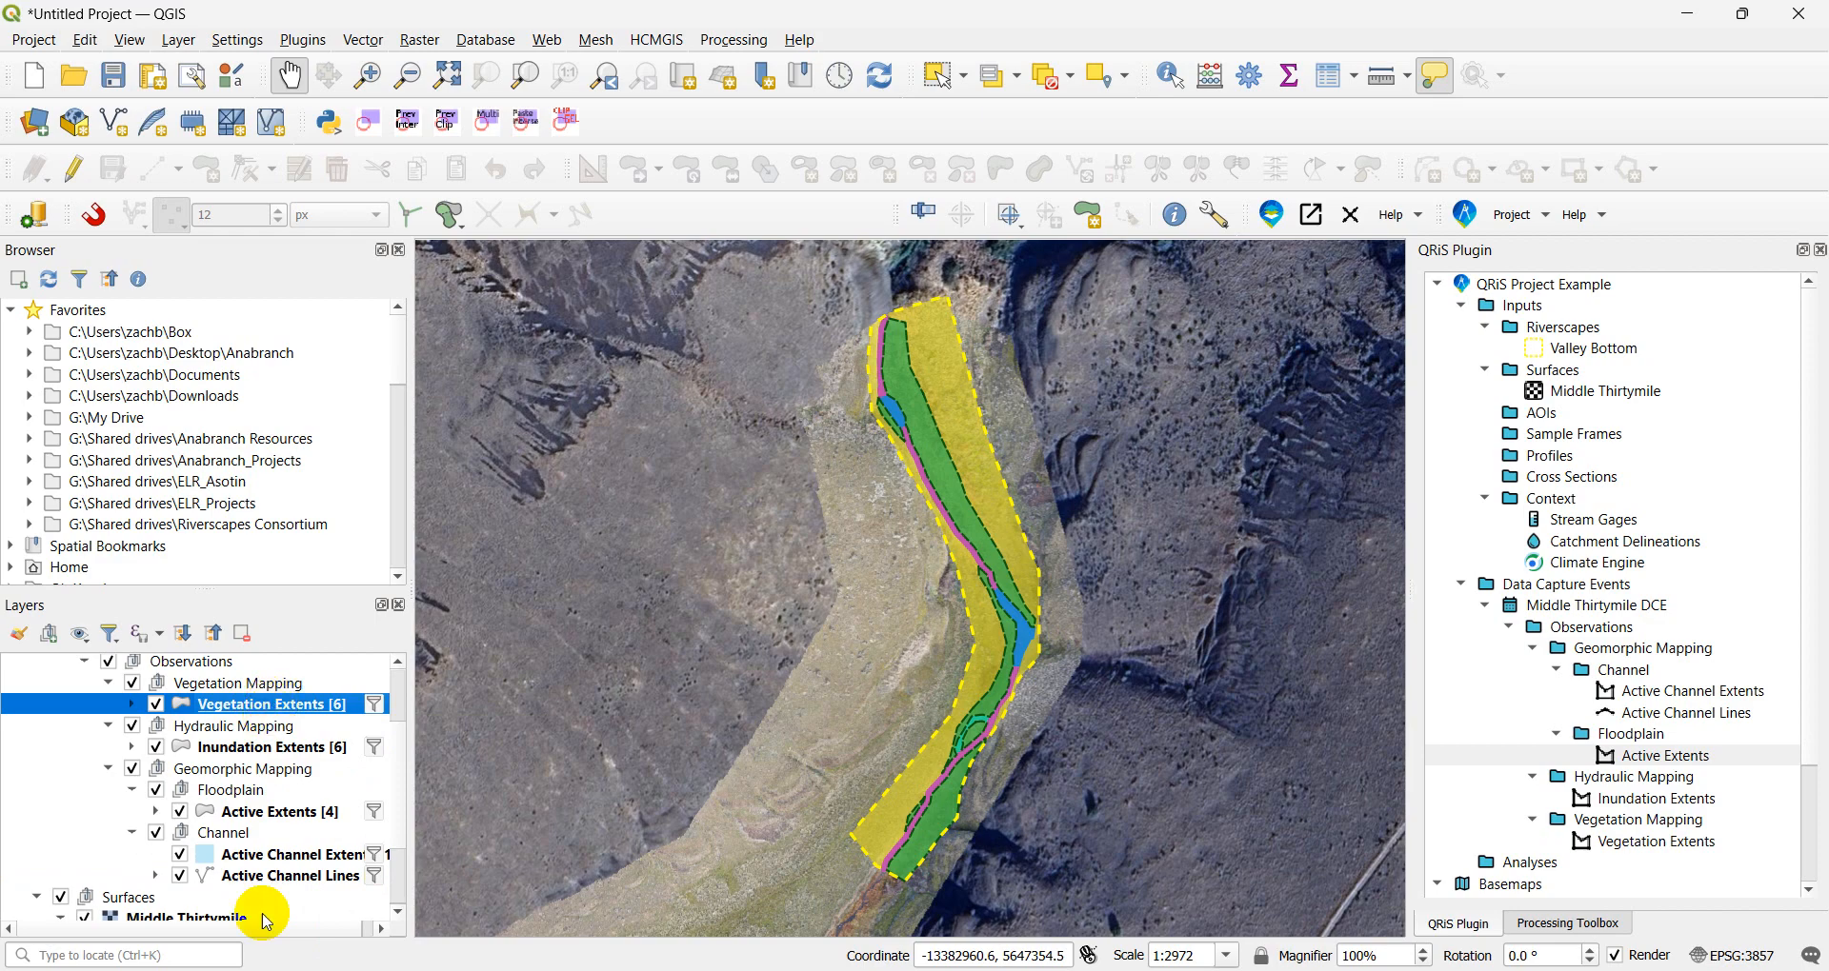